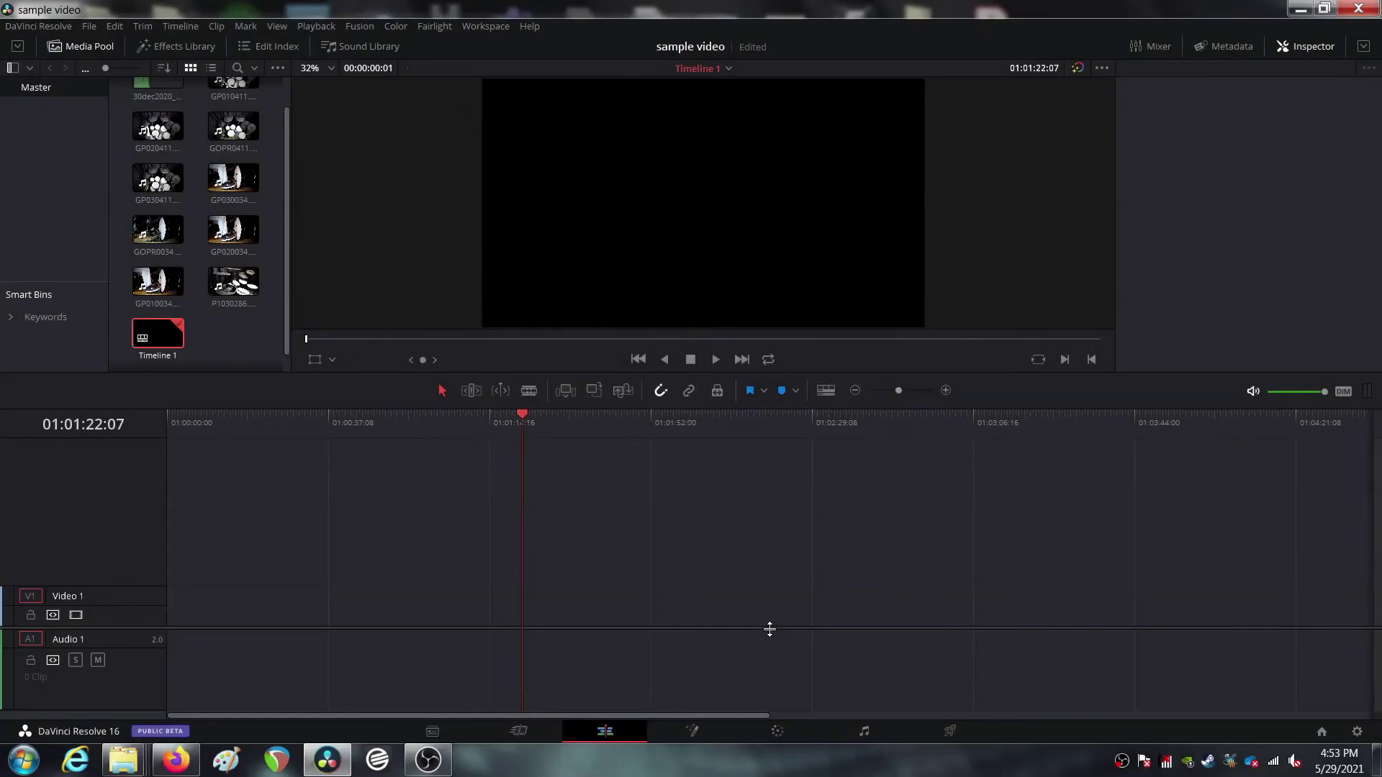
Resize the track areas and lower the viewer/timeline divider so the viewer is larger
left_click_drag(768, 627, 768, 596)
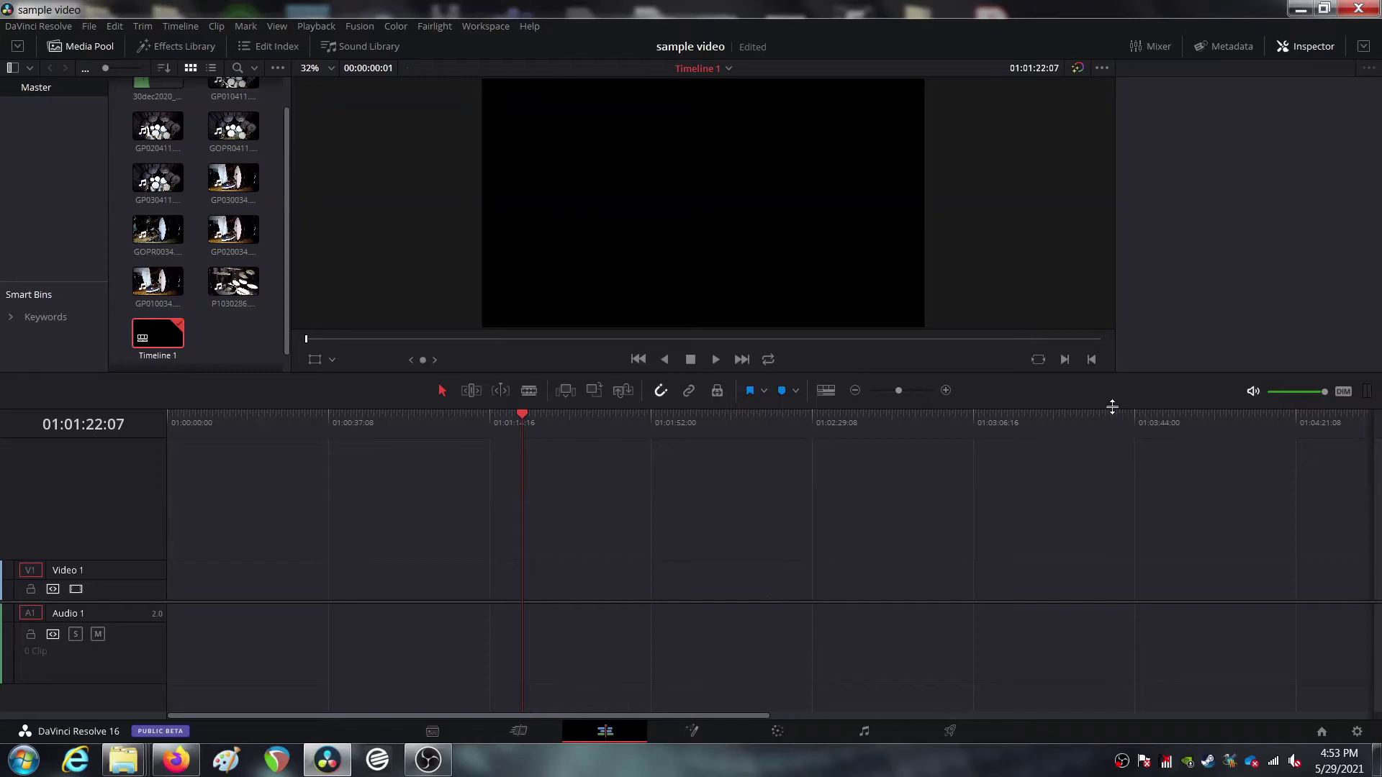
left_click_drag(1112, 403, 1112, 458)
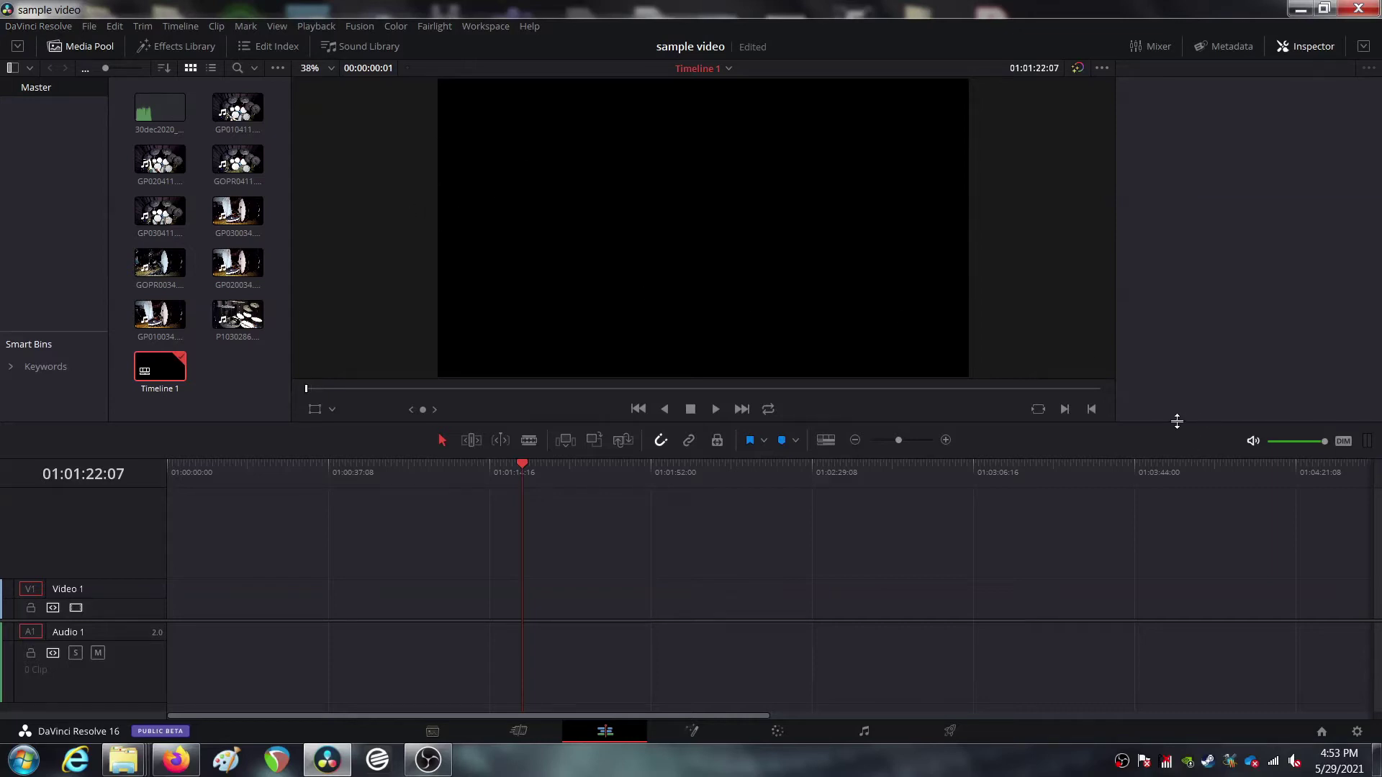
left_click_drag(1176, 420, 1172, 449)
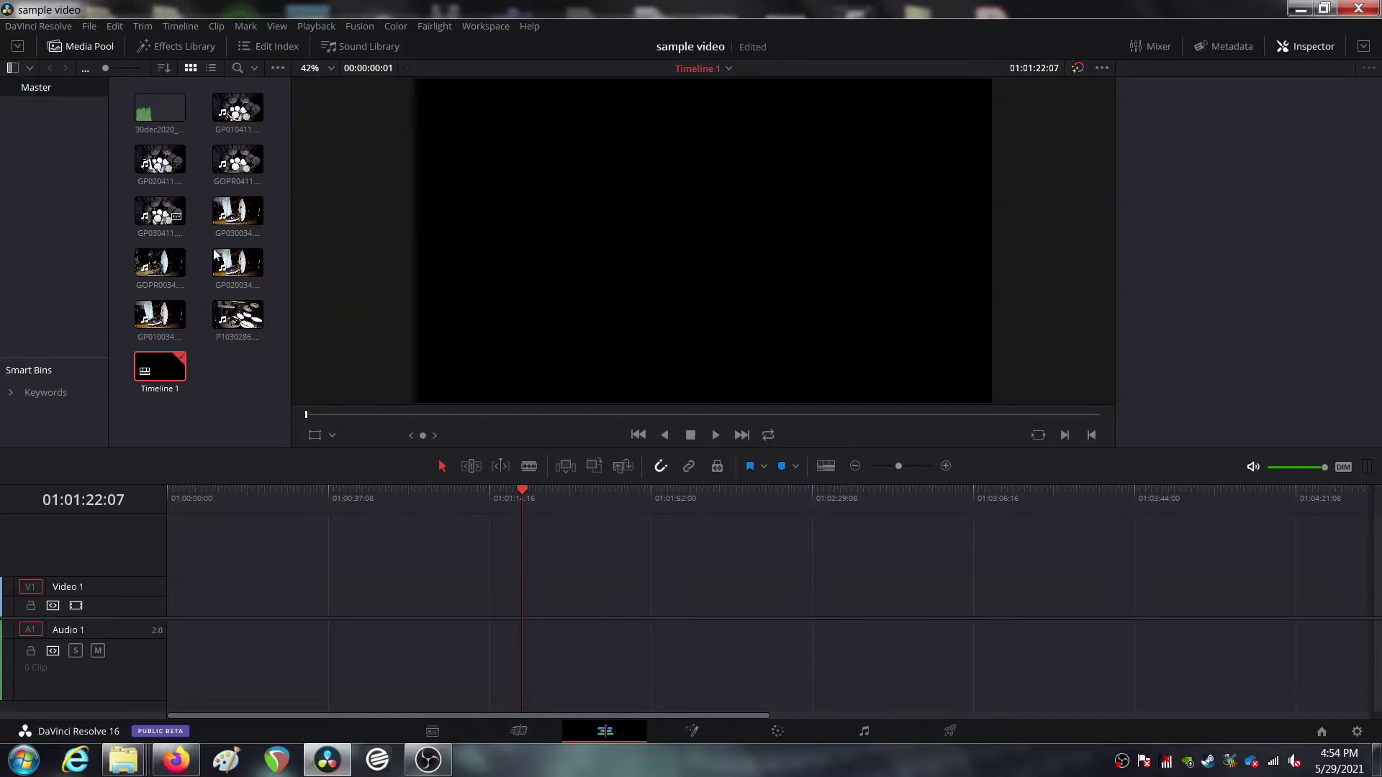
right_click(231, 382)
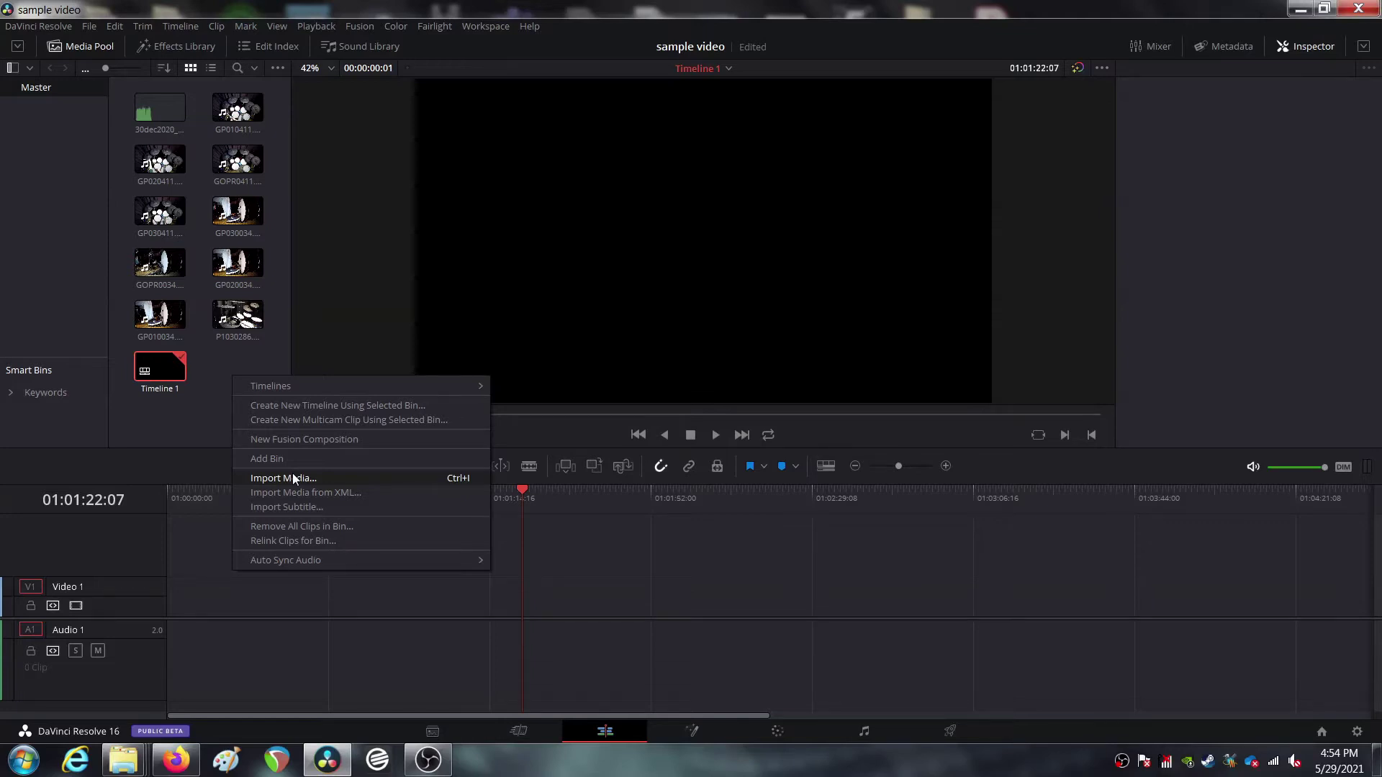
left_click(208, 413)
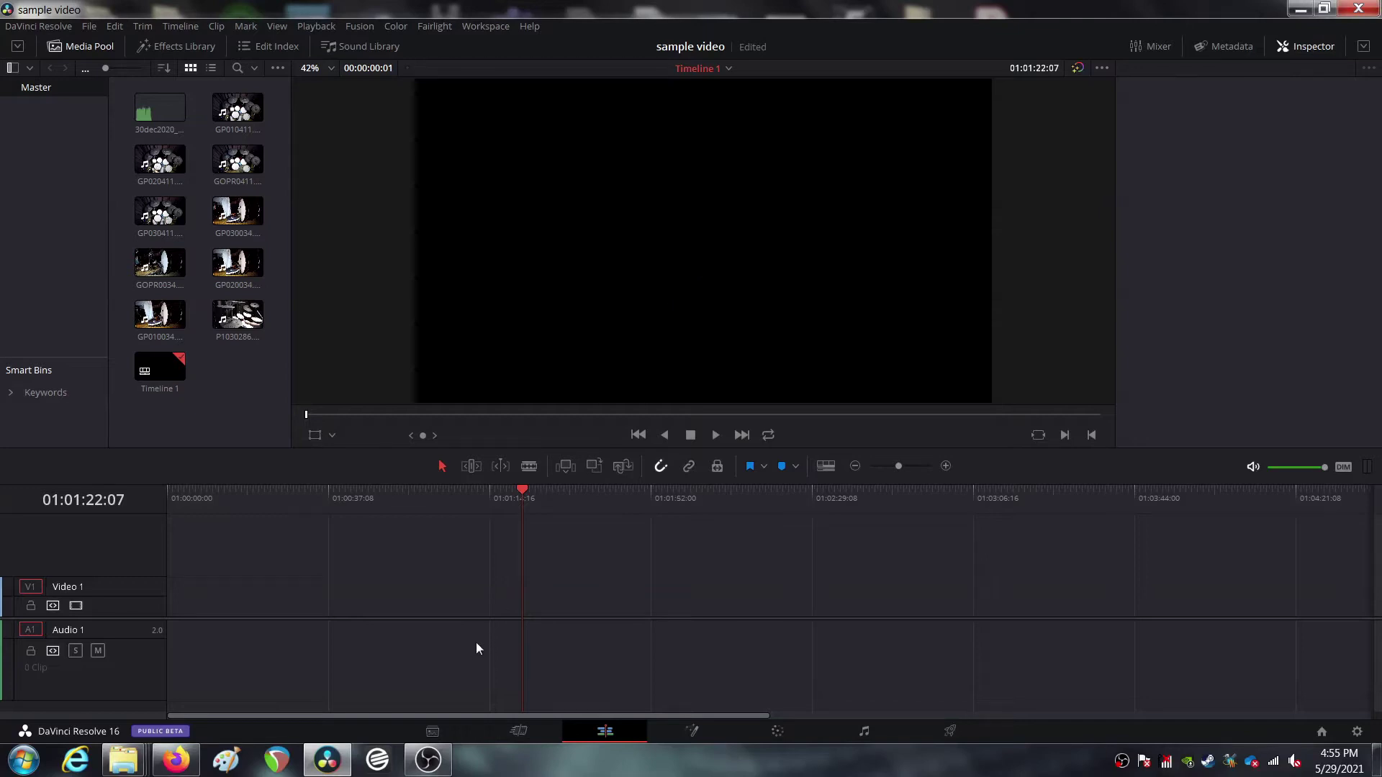
mouse_move(478, 618)
left_mouse_down()
mouse_move(480, 589)
mouse_move(480, 617)
left_mouse_up()
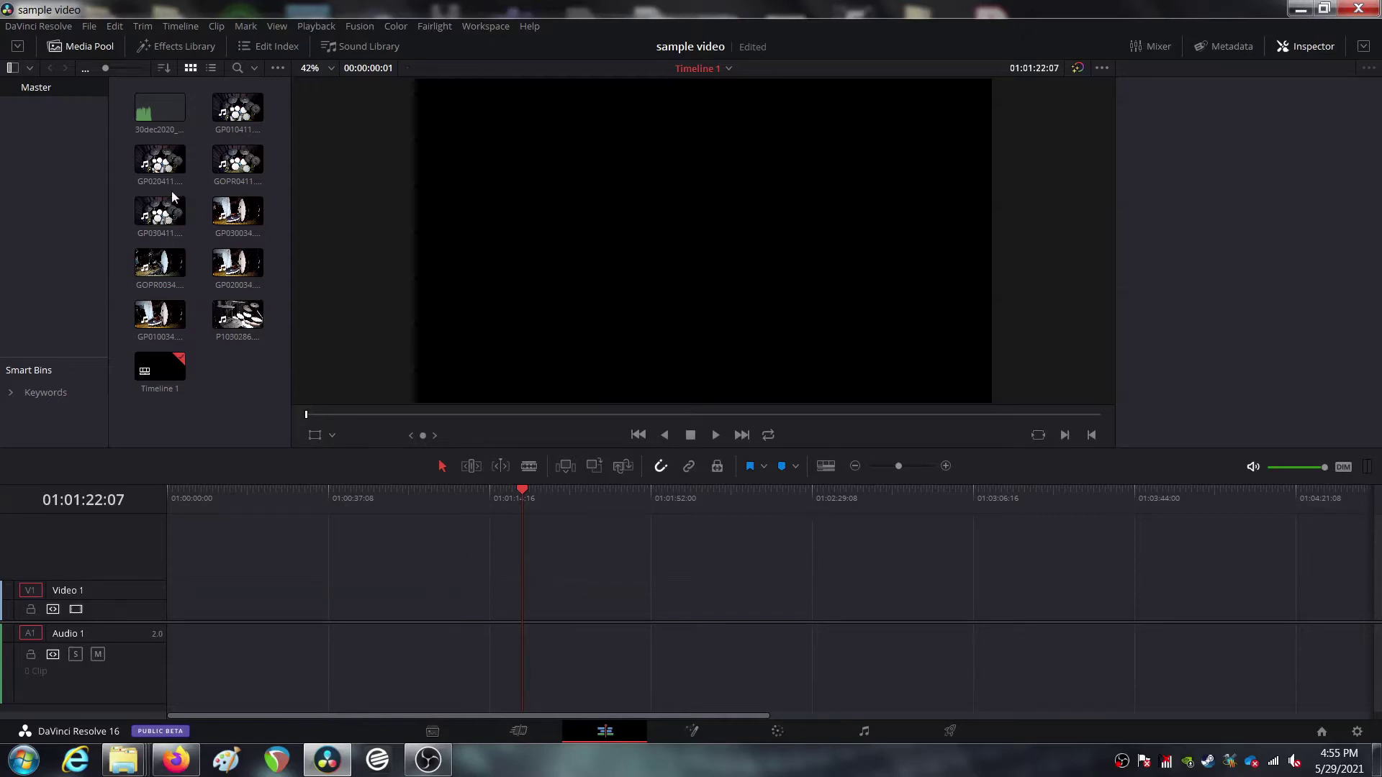
left_click(156, 165)
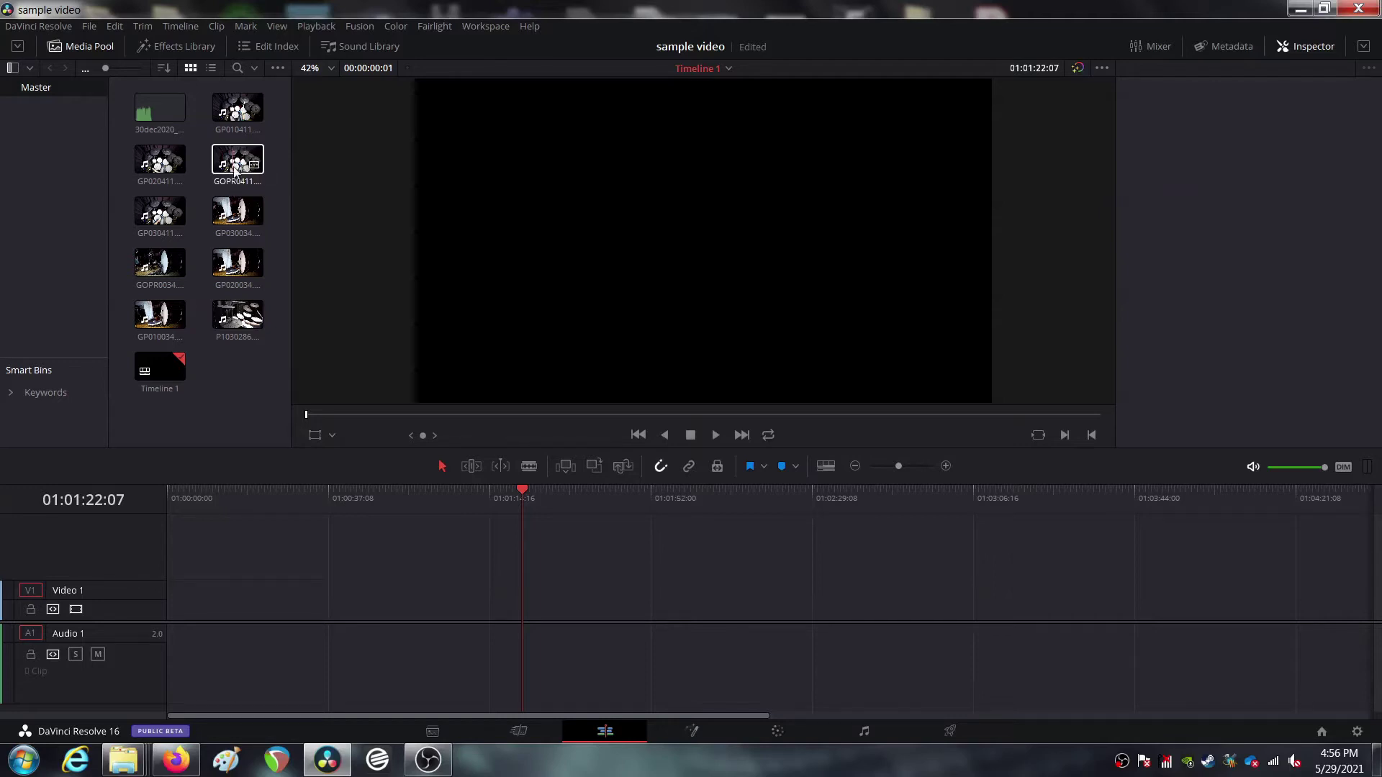
Put GOPR0411.MP4 on Video 1 and delete its camera audio from Audio 1
left_click_drag(234, 164, 181, 606)
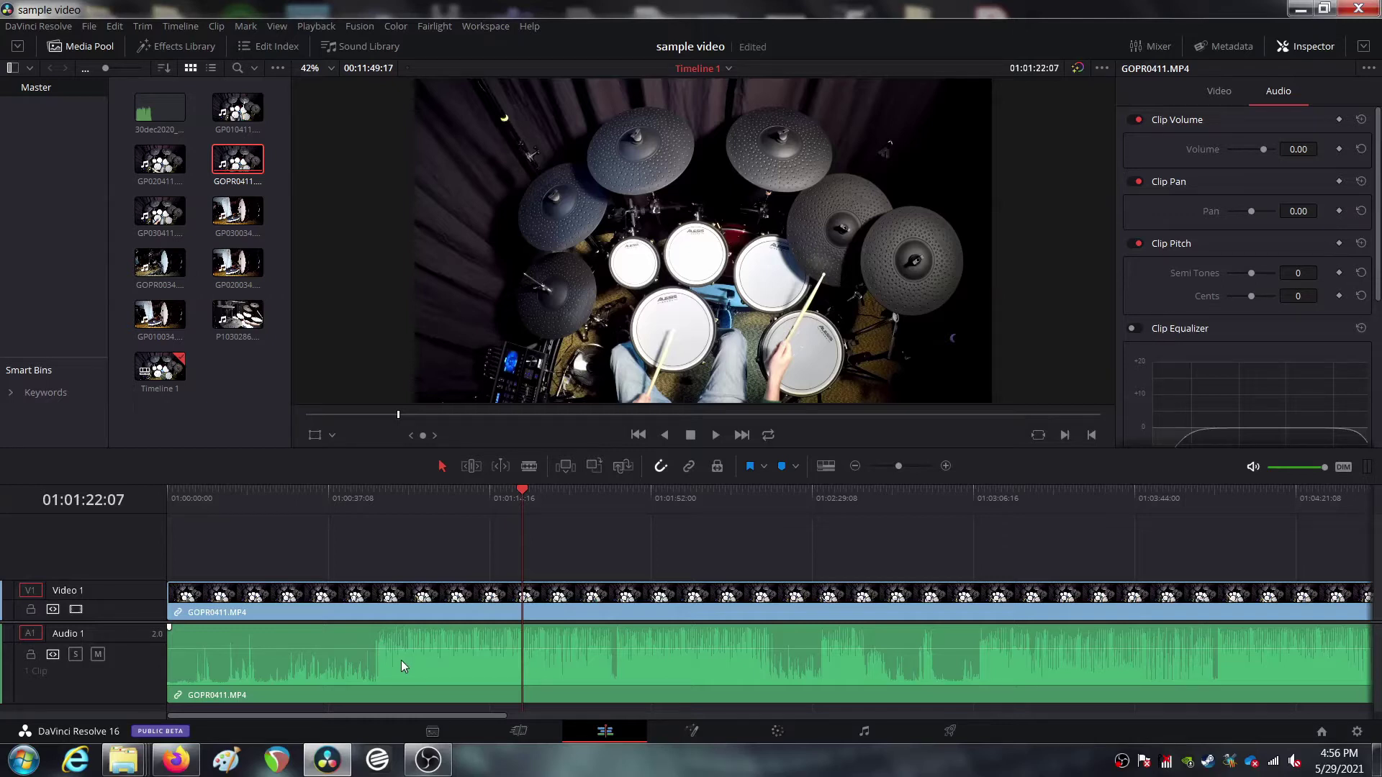
left_click(402, 594)
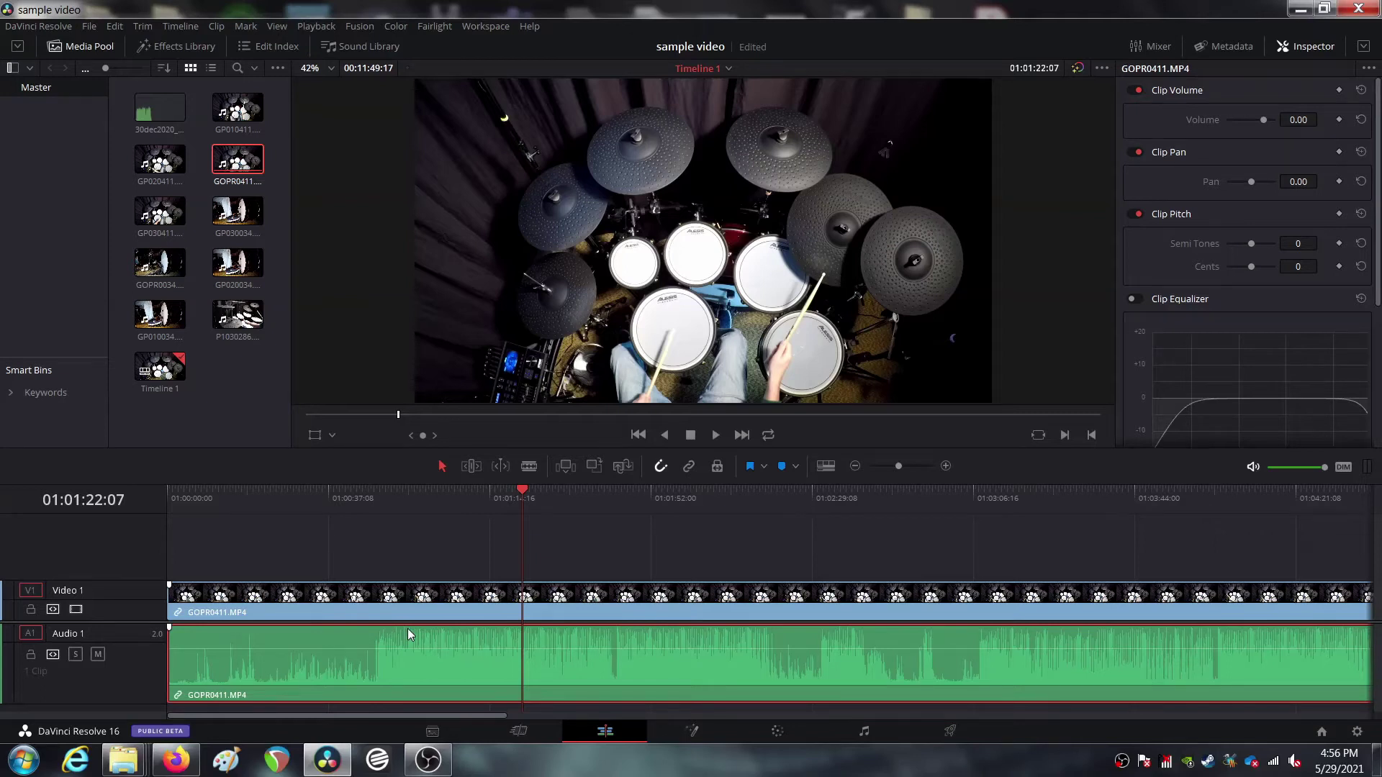
key("BackSpace")
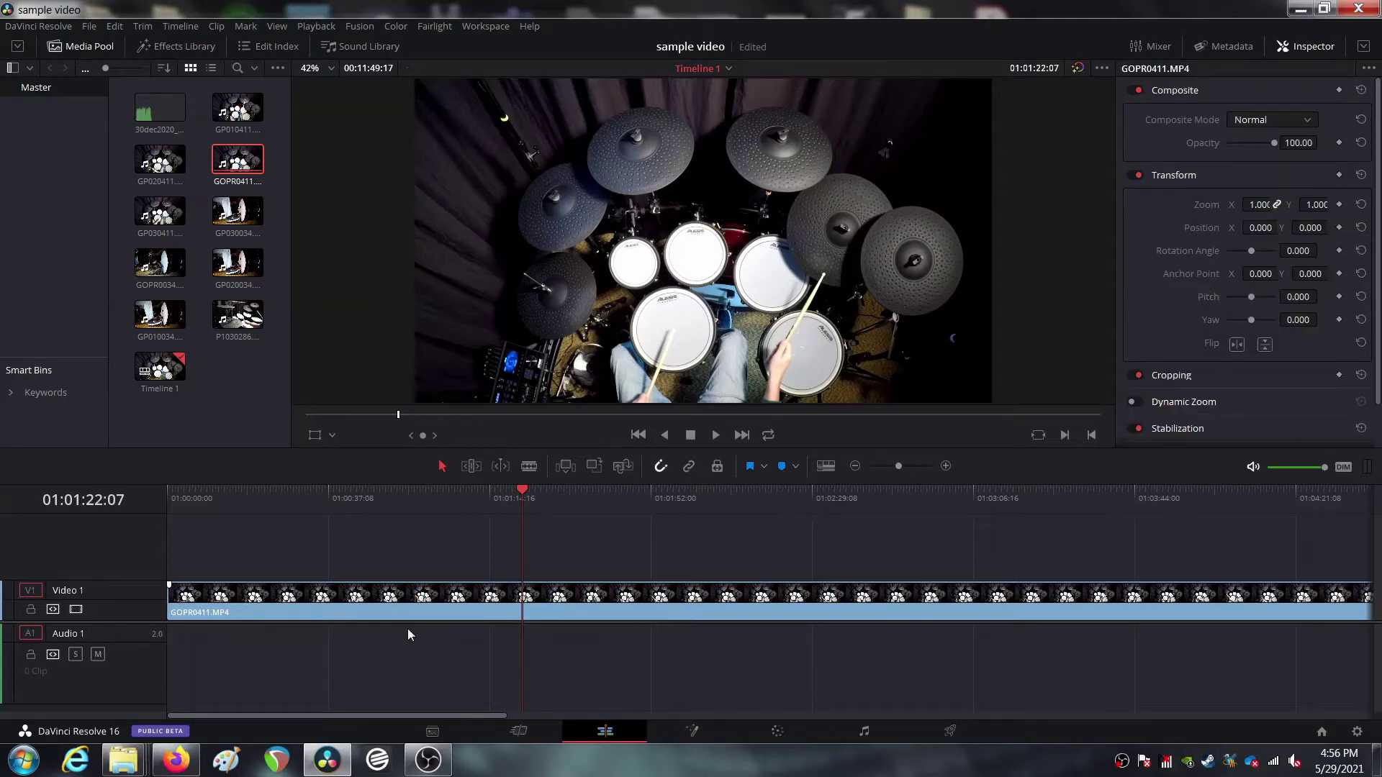
left_click(726, 488)
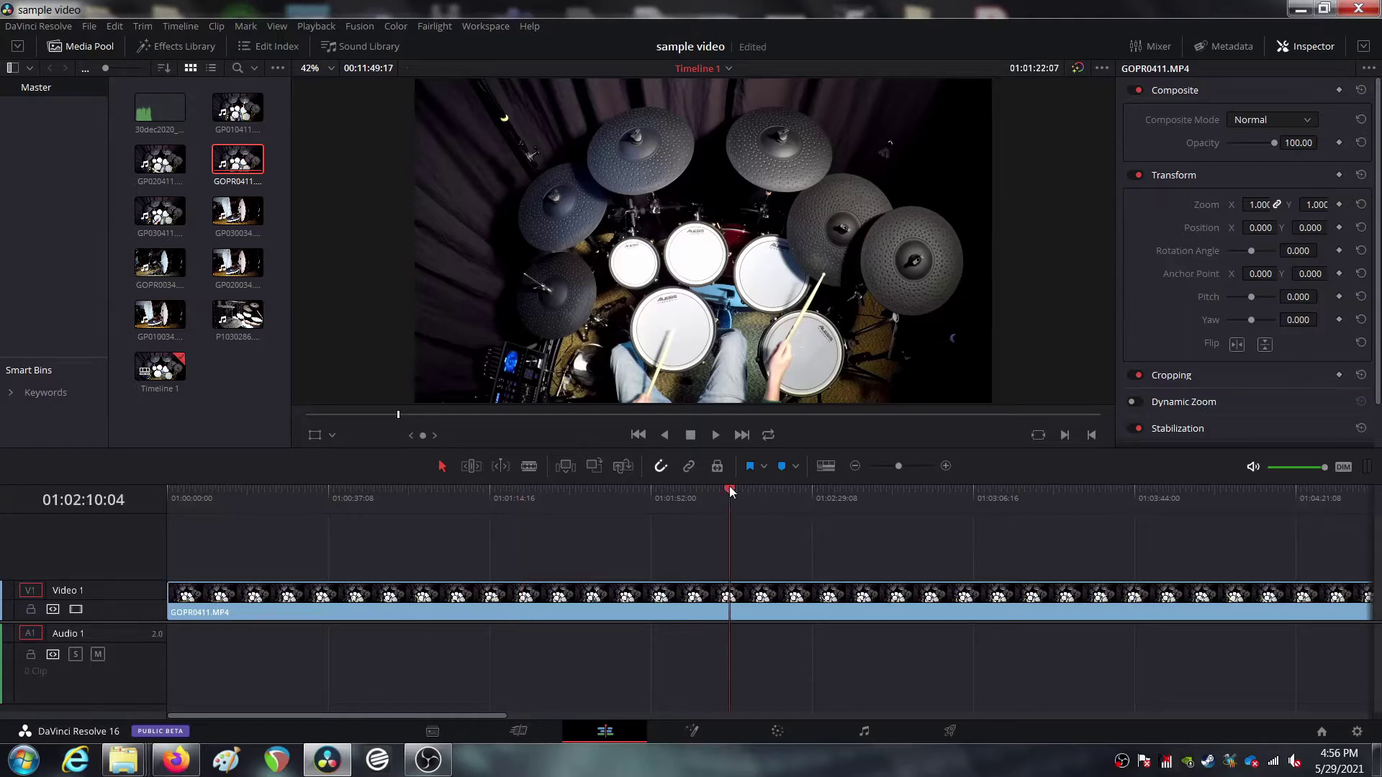
Enlarge the timeline panel, zoom out twice, and park the playhead at GOPR0411's end near 01:11:49:17
left_click_drag(734, 426, 734, 393)
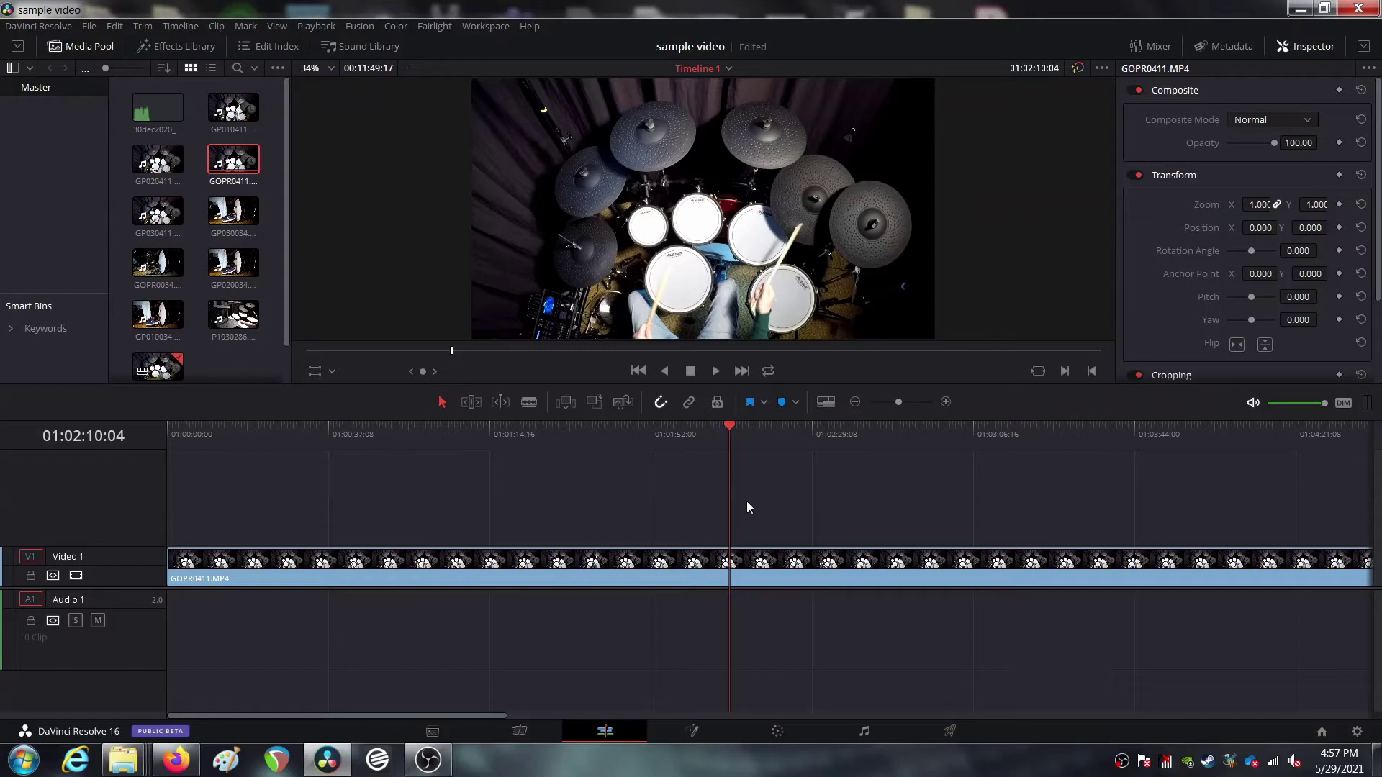
left_click(855, 402)
left_click(855, 402)
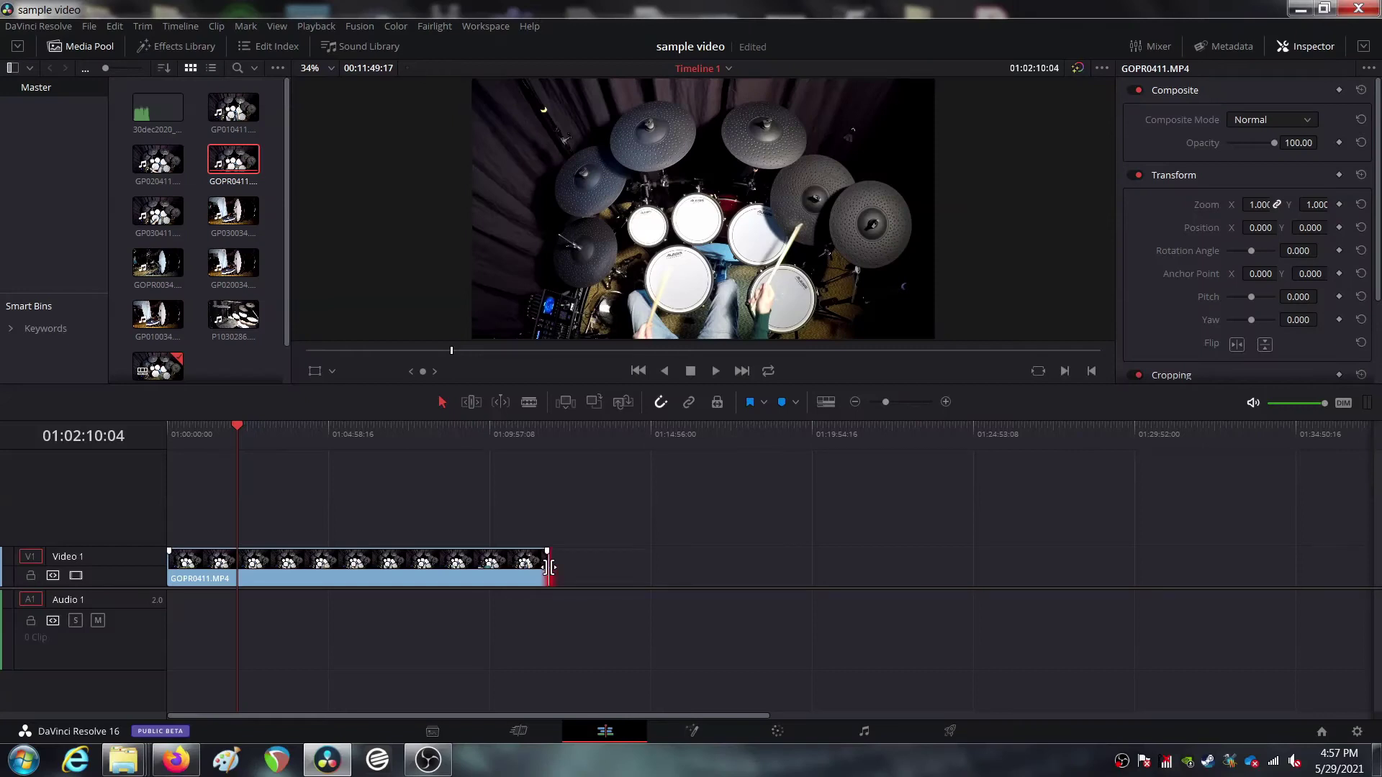
left_click(553, 433)
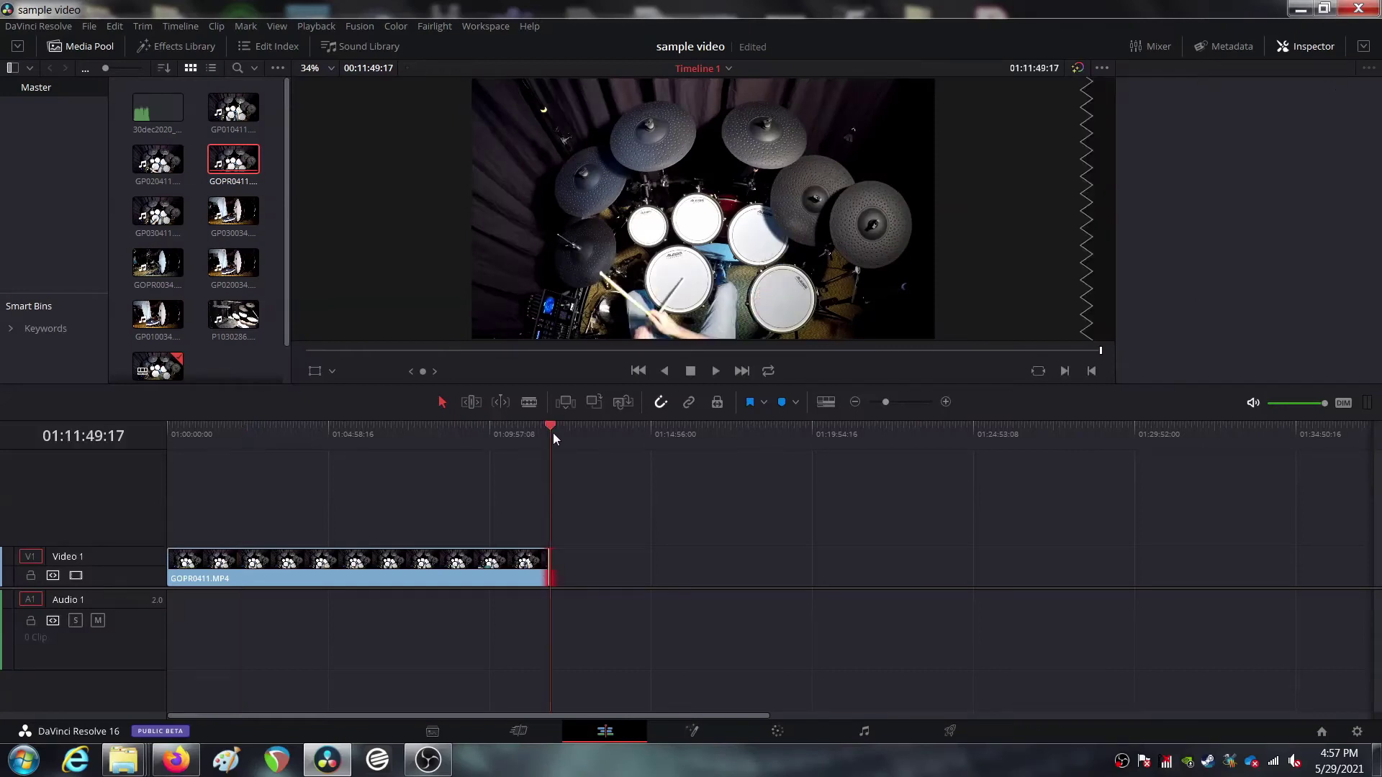
left_click(546, 573)
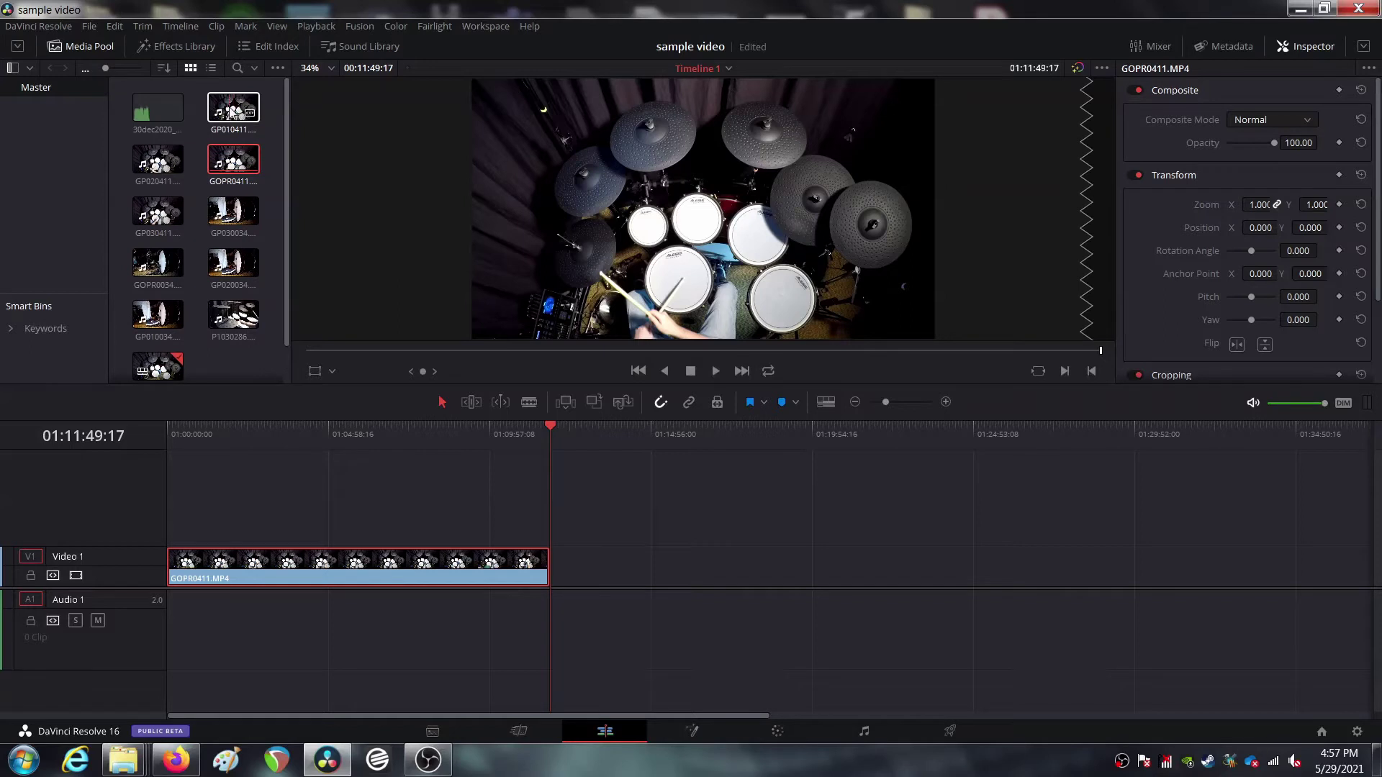
Append GP010411, GP020411 and GP030411 after GOPR0411, then zoom out to show all four clips
left_click_drag(231, 127, 547, 579)
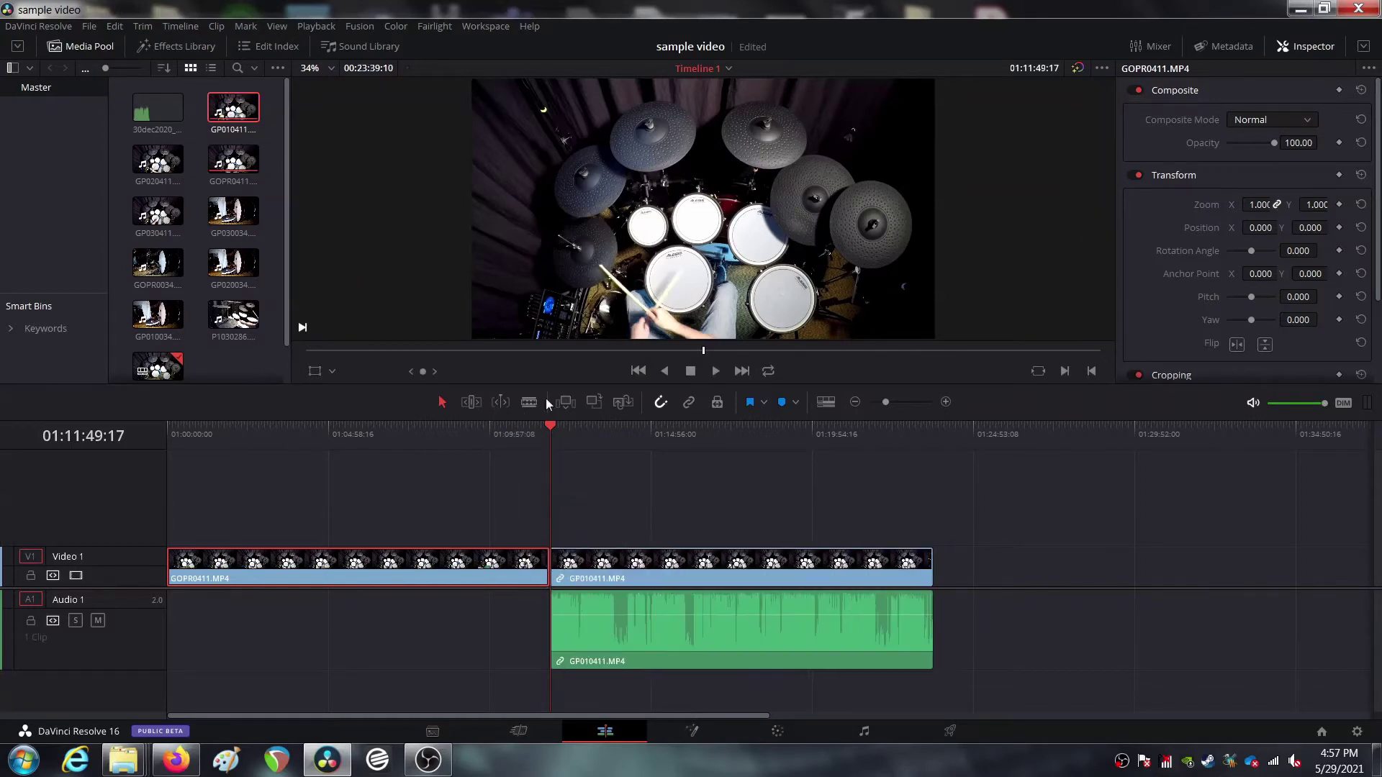
left_click_drag(162, 165, 944, 569)
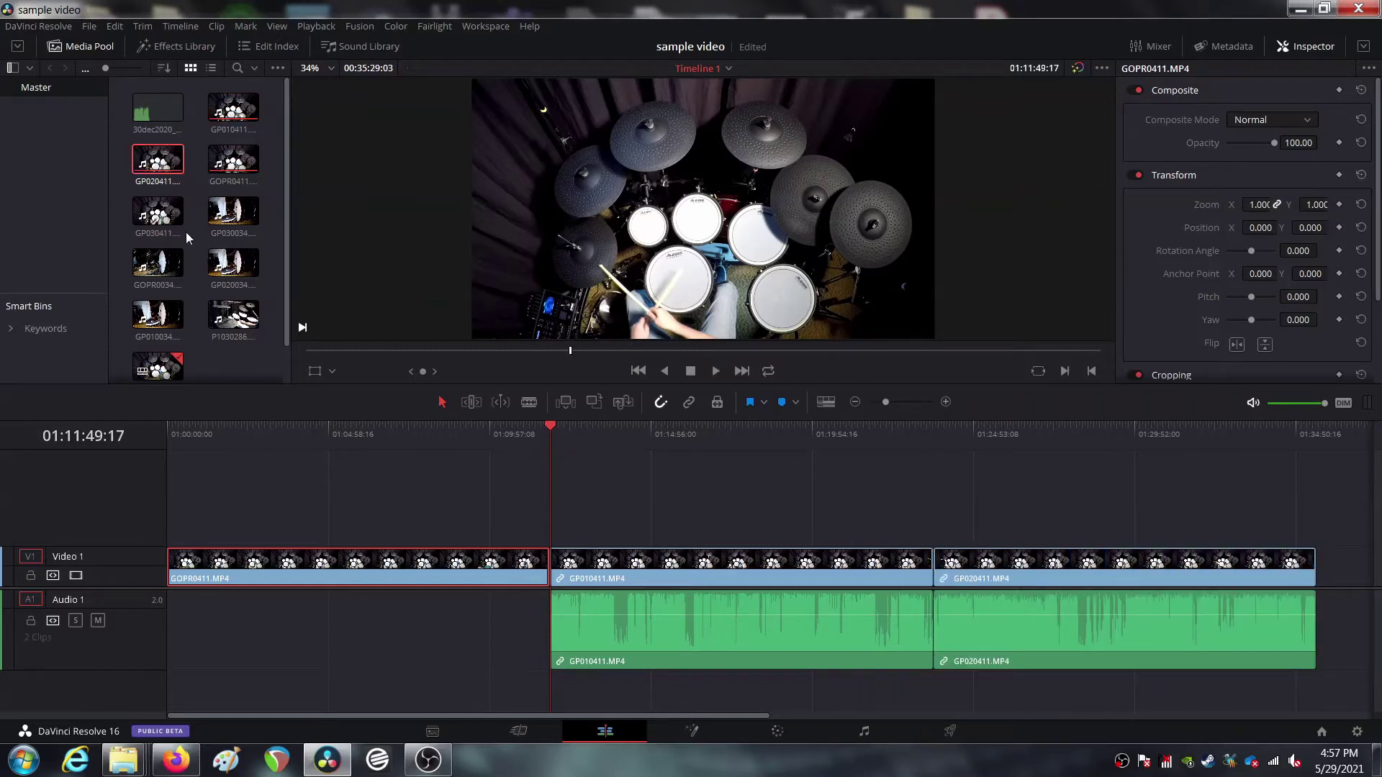
left_click_drag(158, 210, 1320, 562)
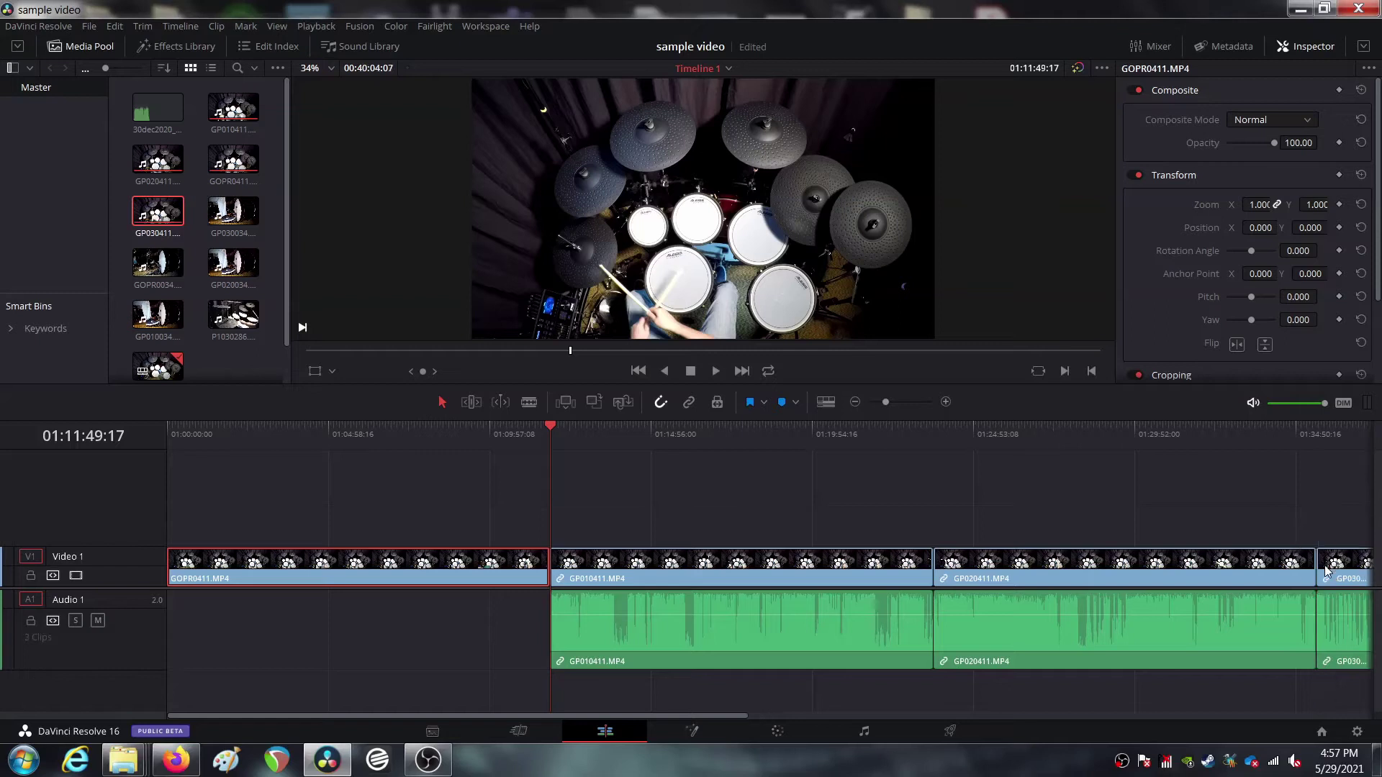
left_click(855, 402)
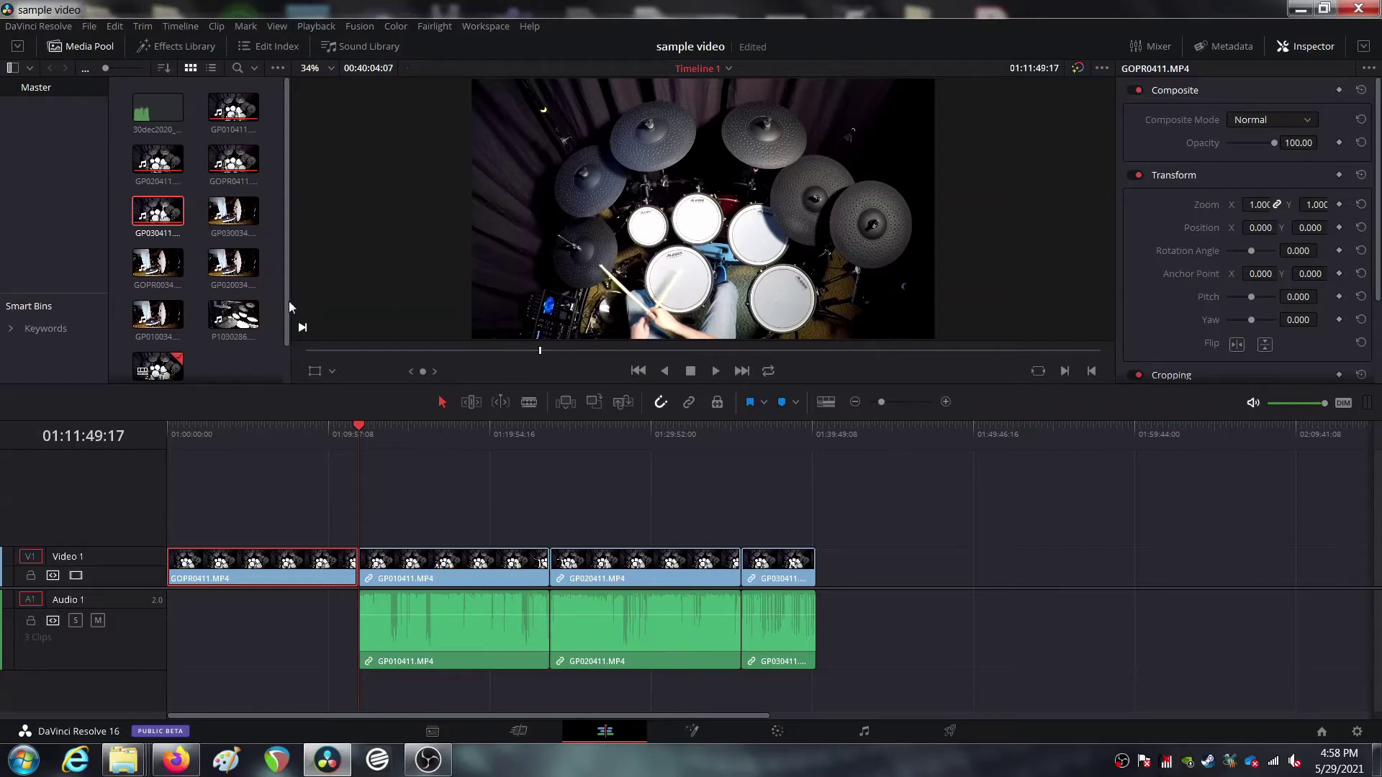
left_click_drag(284, 301, 287, 339)
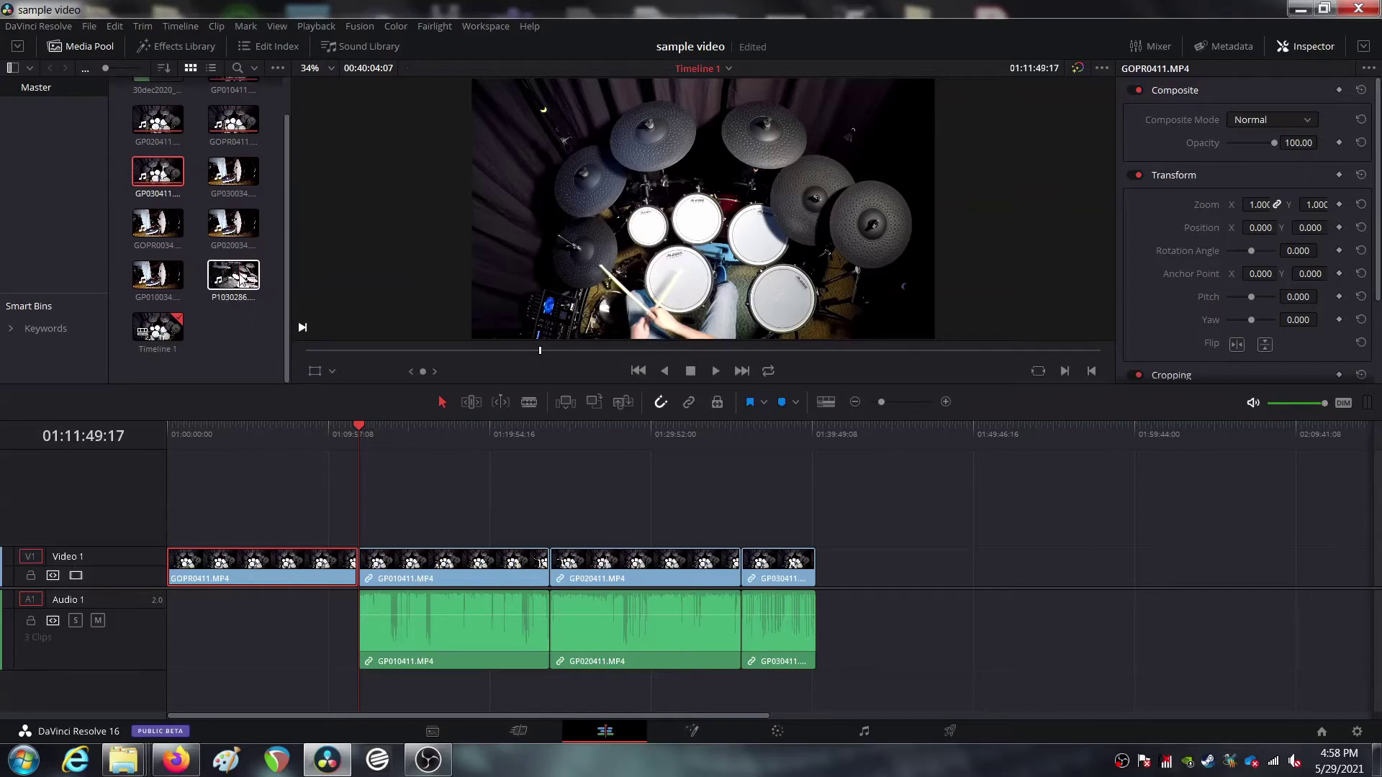
Drop P1030286 from the timeline start onto new Video 2 and Audio 2 tracks, revealing Audio 2
left_click_drag(230, 276, 176, 519)
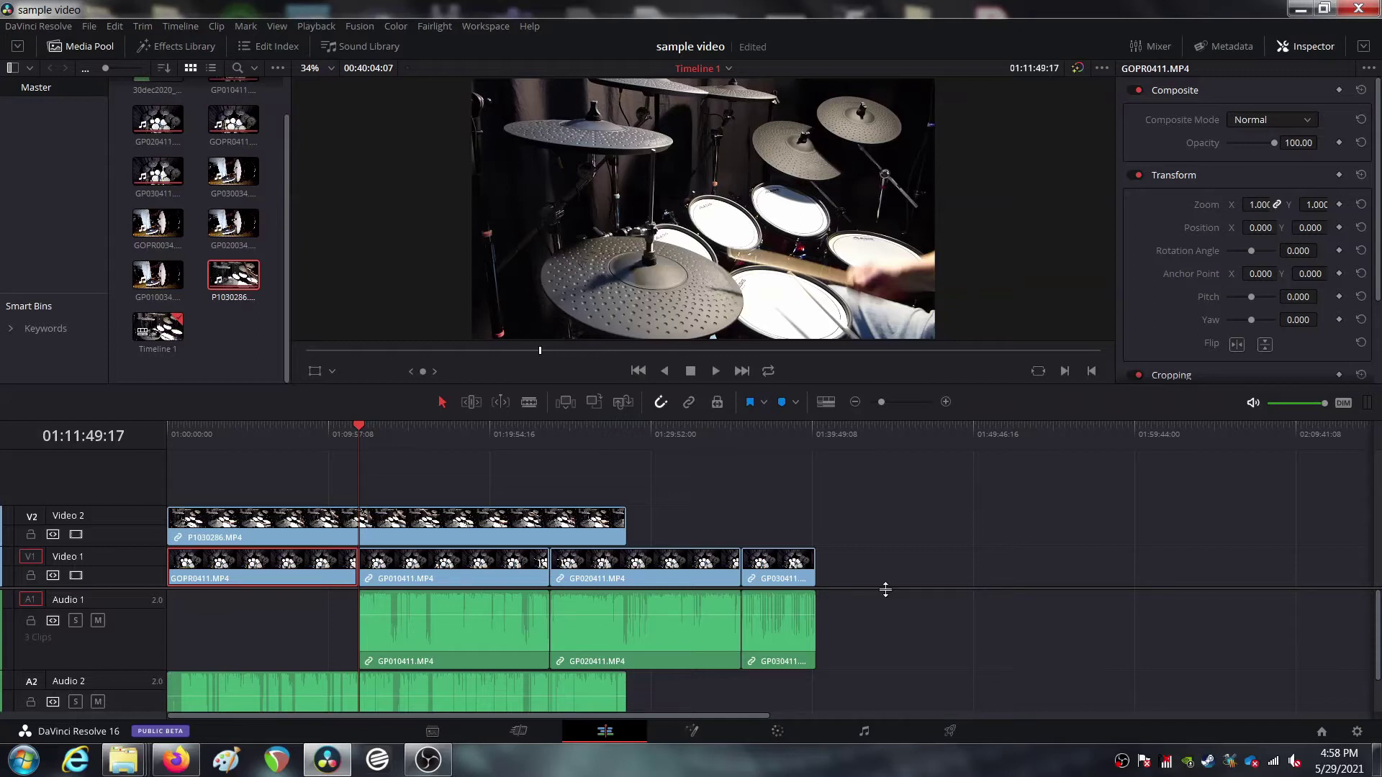
mouse_move(886, 589)
left_mouse_down()
mouse_move(893, 555)
mouse_move(870, 588)
left_mouse_up()
left_click_drag(287, 340, 293, 292)
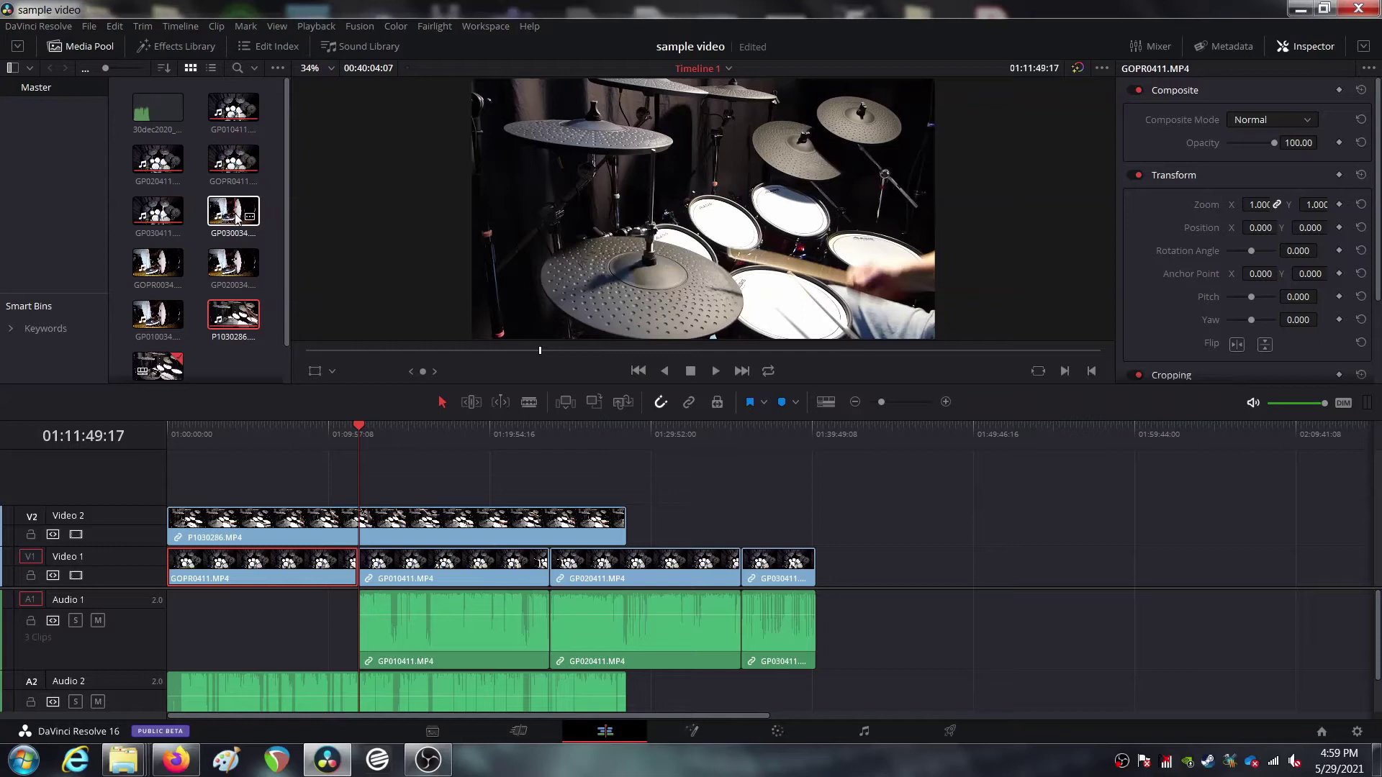
left_click(149, 266)
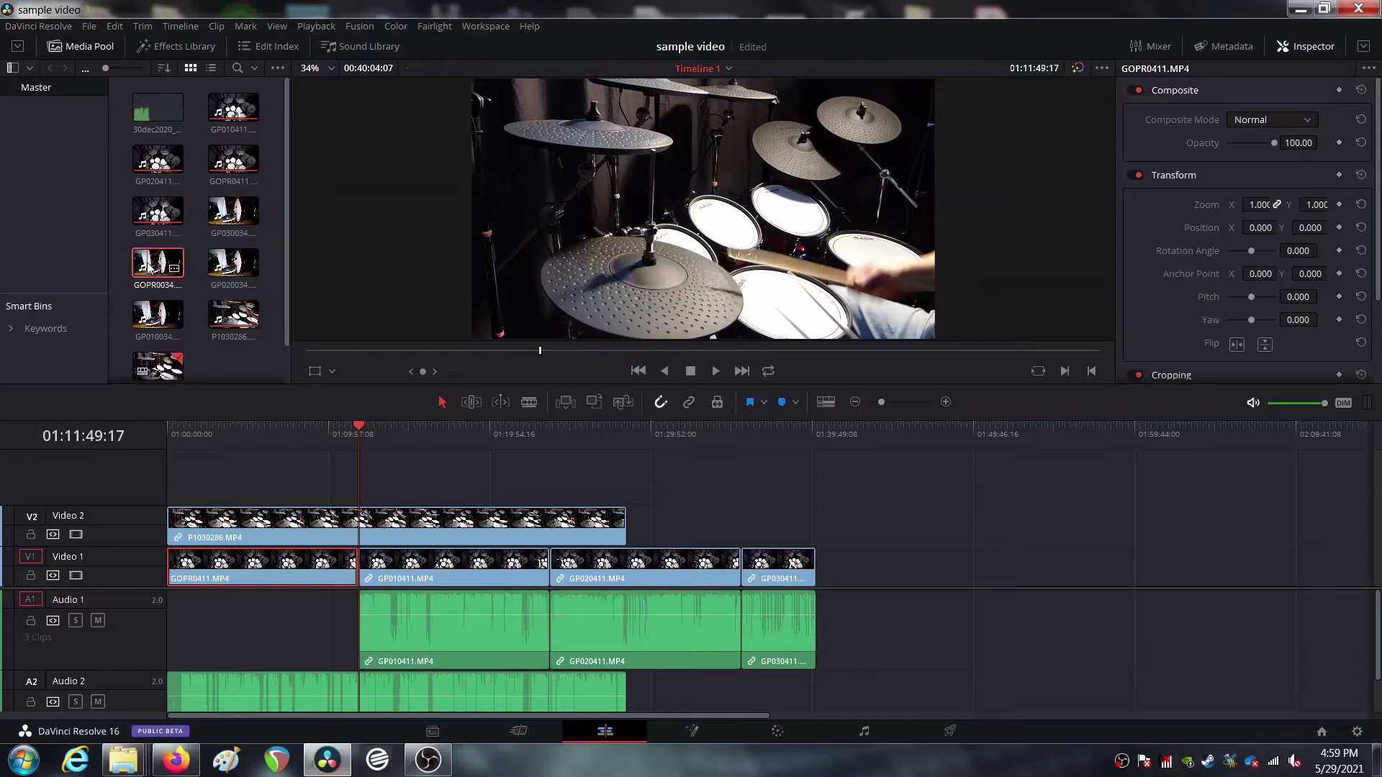
Place GOPR0034, GP010034 and GP020034 back to back on a new Video 3 above P1030286
left_click_drag(150, 267, 178, 482)
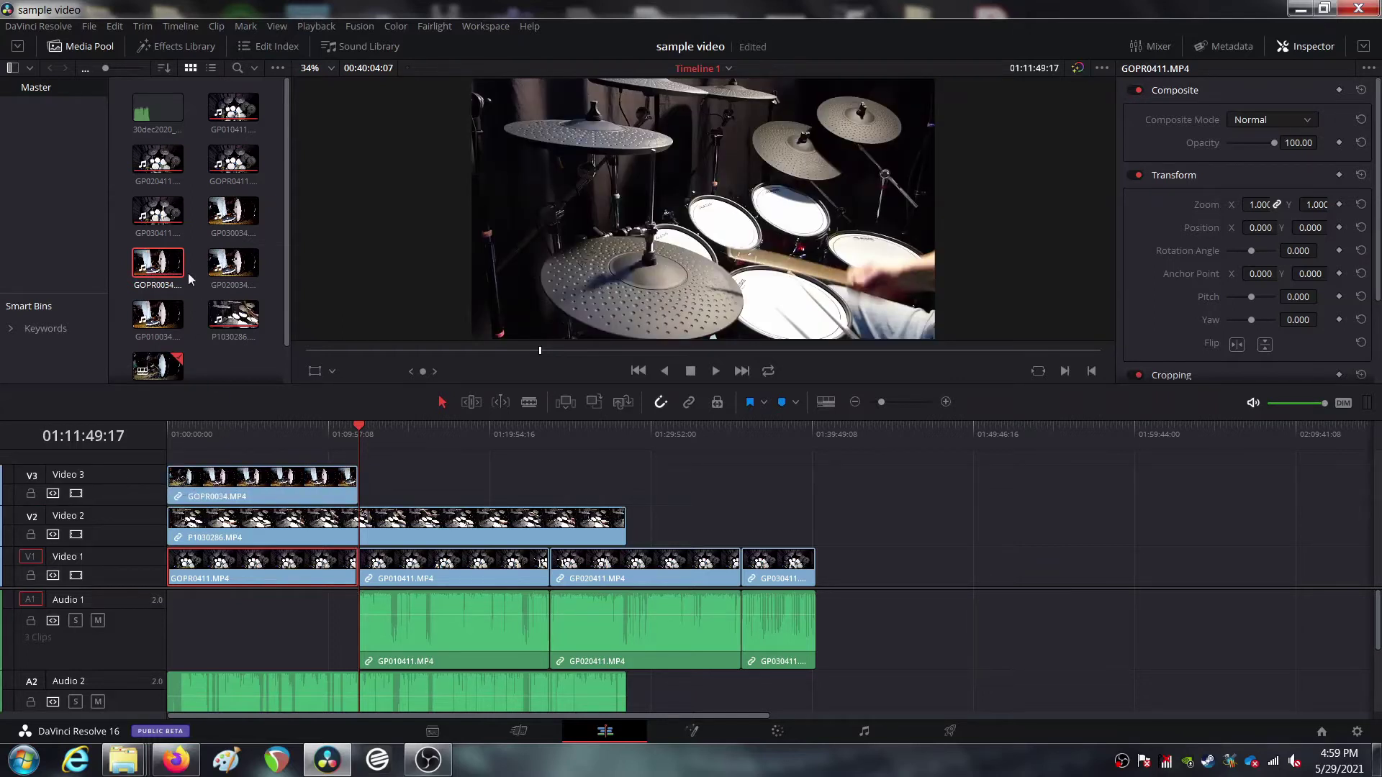
left_click(159, 315)
left_click_drag(200, 338, 366, 496)
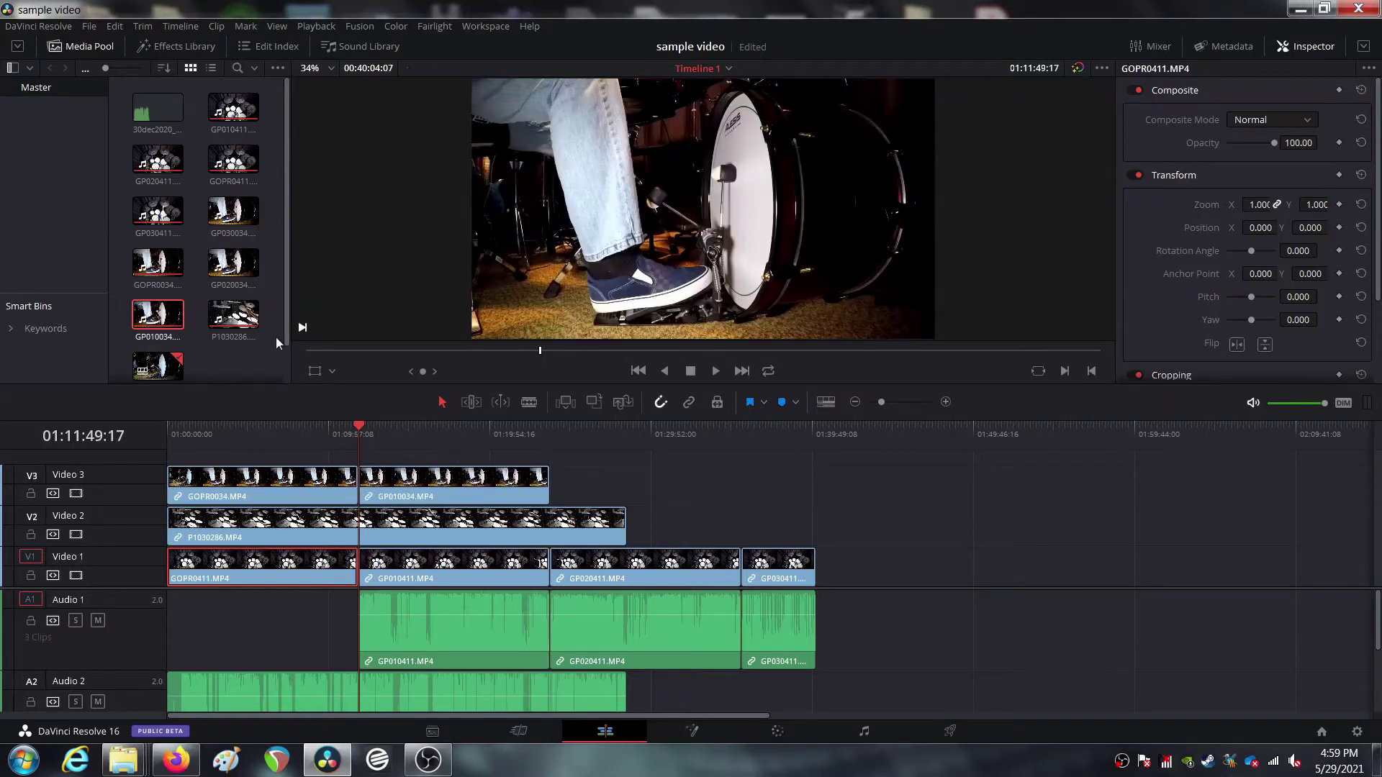
left_click_drag(253, 284, 556, 483)
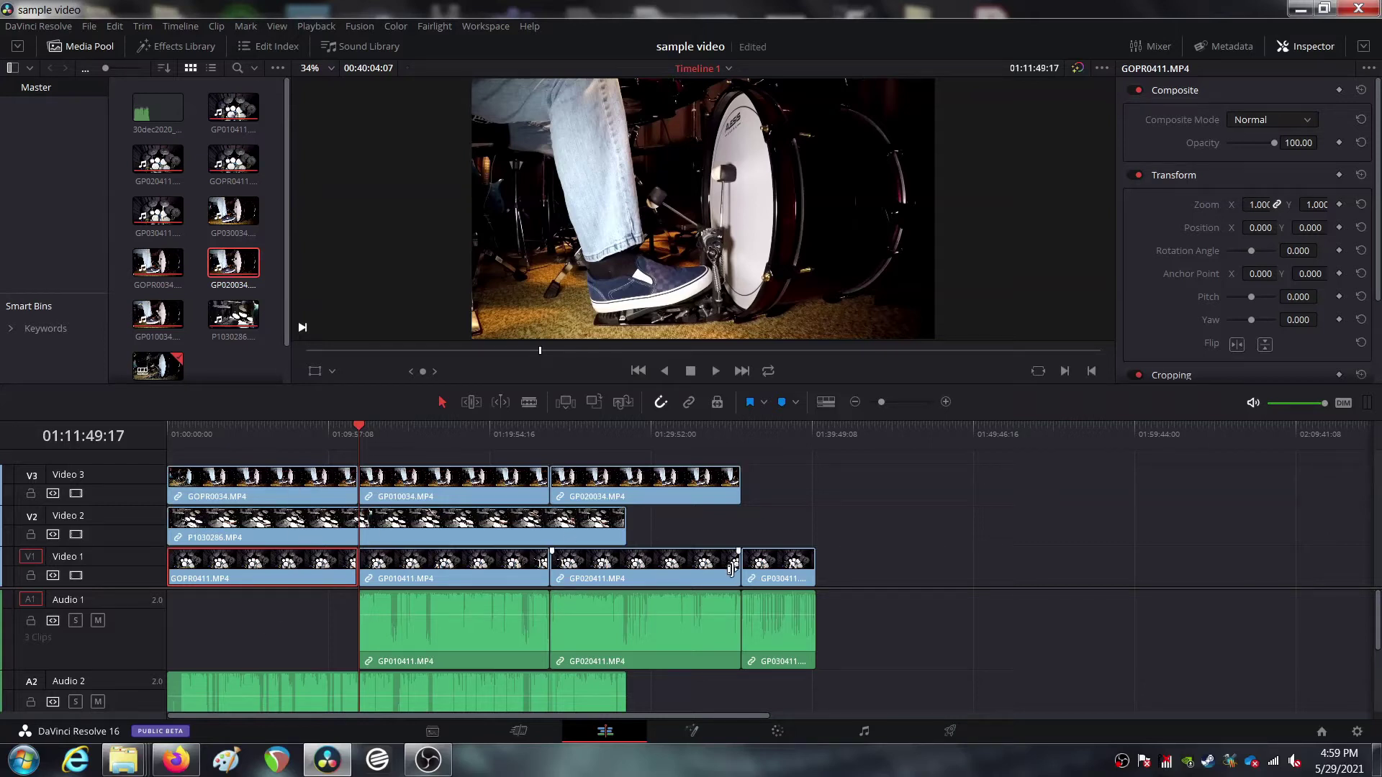
Delete the GP010411, GP020411 and GP030411 audio on Audio 1 and the long clip on Audio 2
left_click(473, 601)
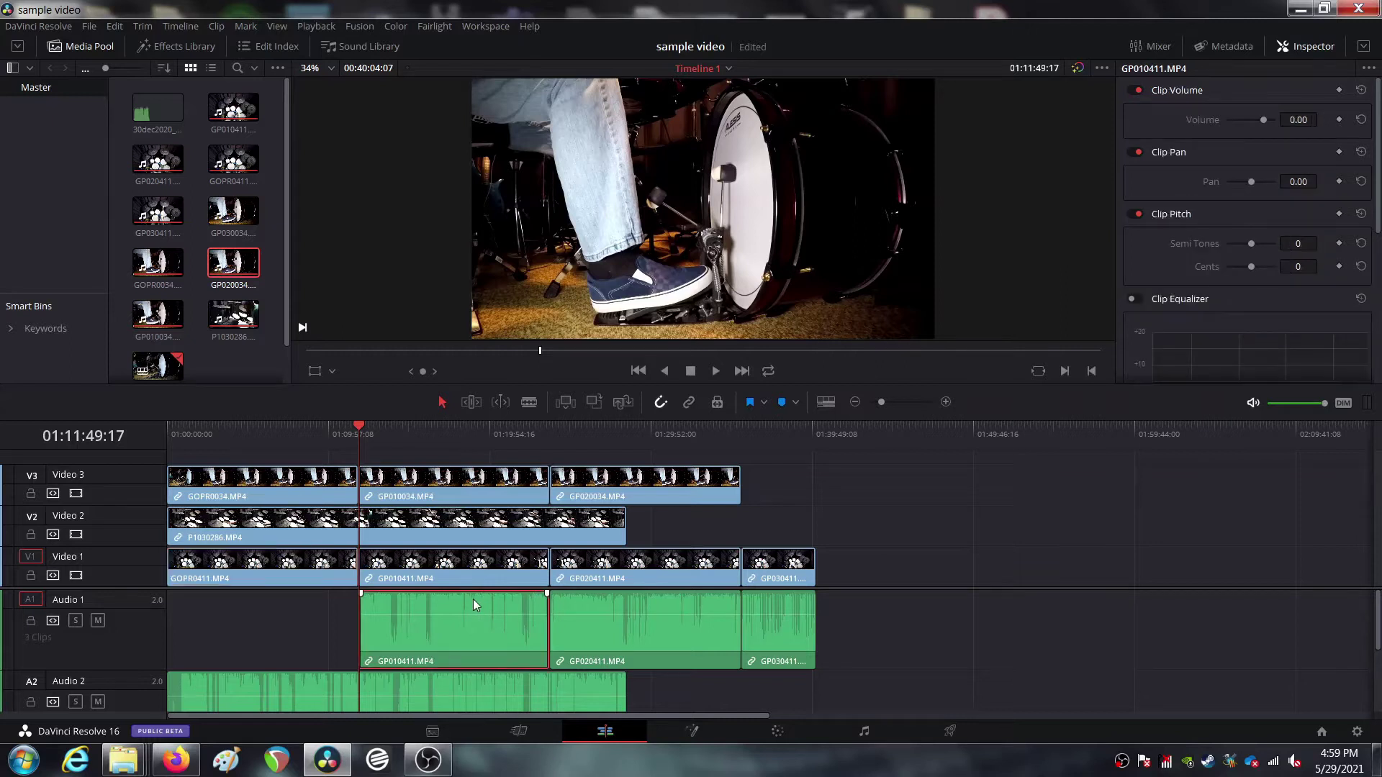
key("Delete")
left_click(583, 607)
key("Delete")
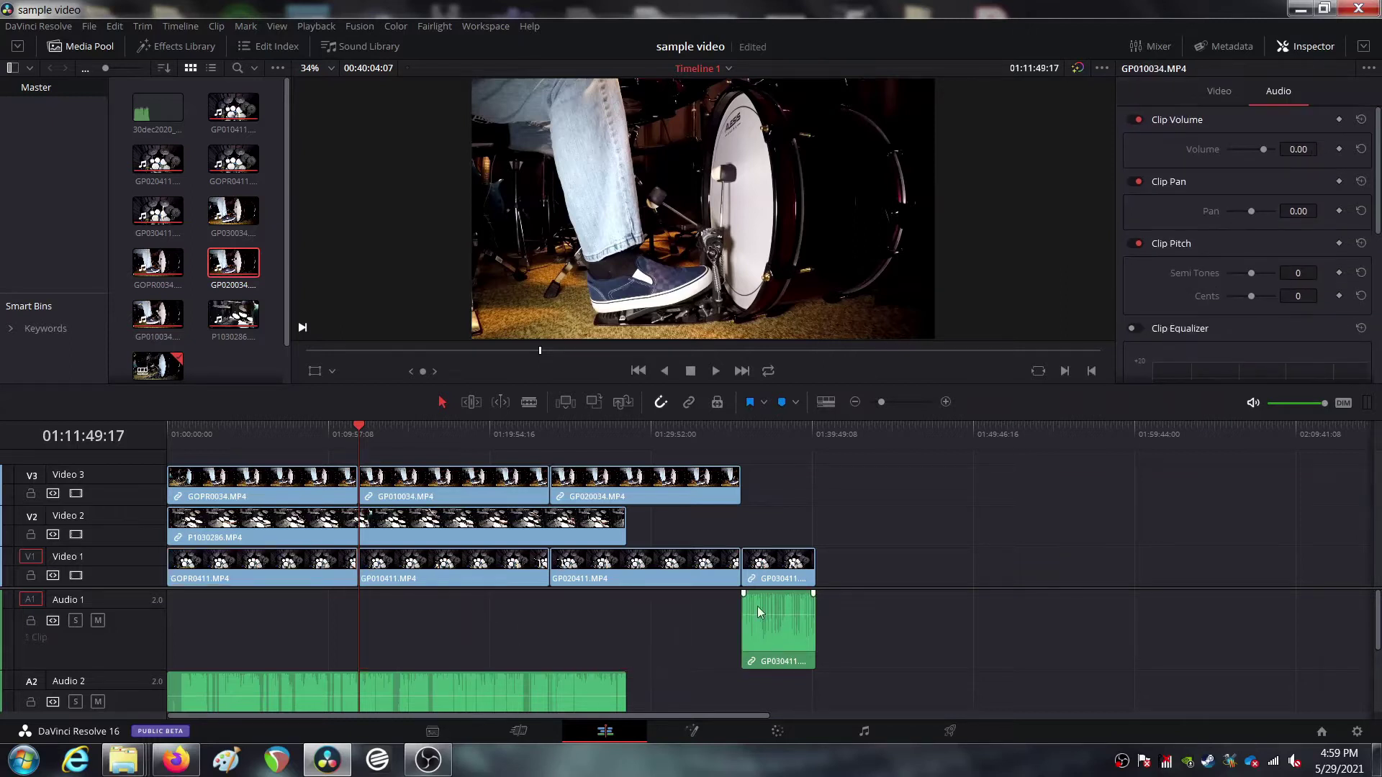
left_click(757, 606)
key("Delete")
left_click(327, 688)
key("Delete")
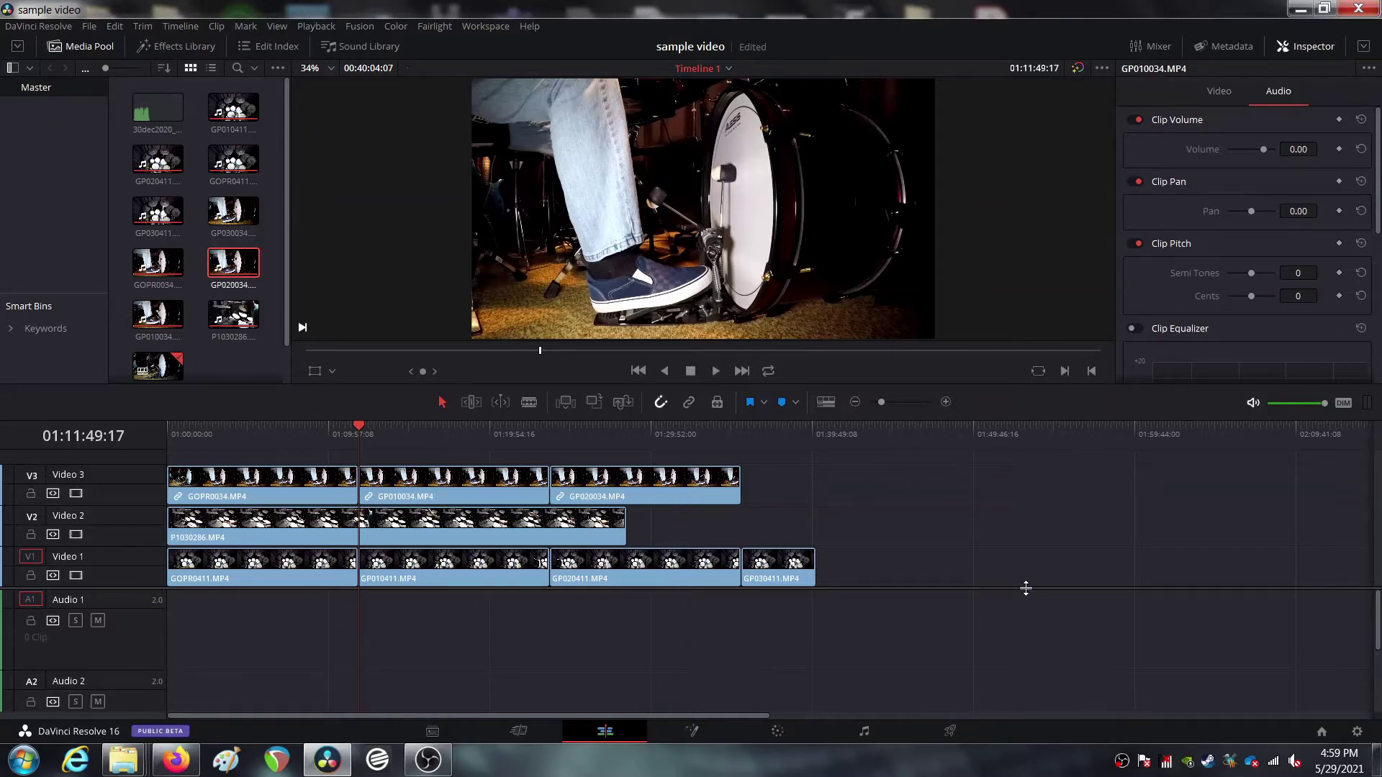
Expand the audio tracks to reveal Audio 3 and delete its three camera audio clips
left_click_drag(1028, 588, 1030, 503)
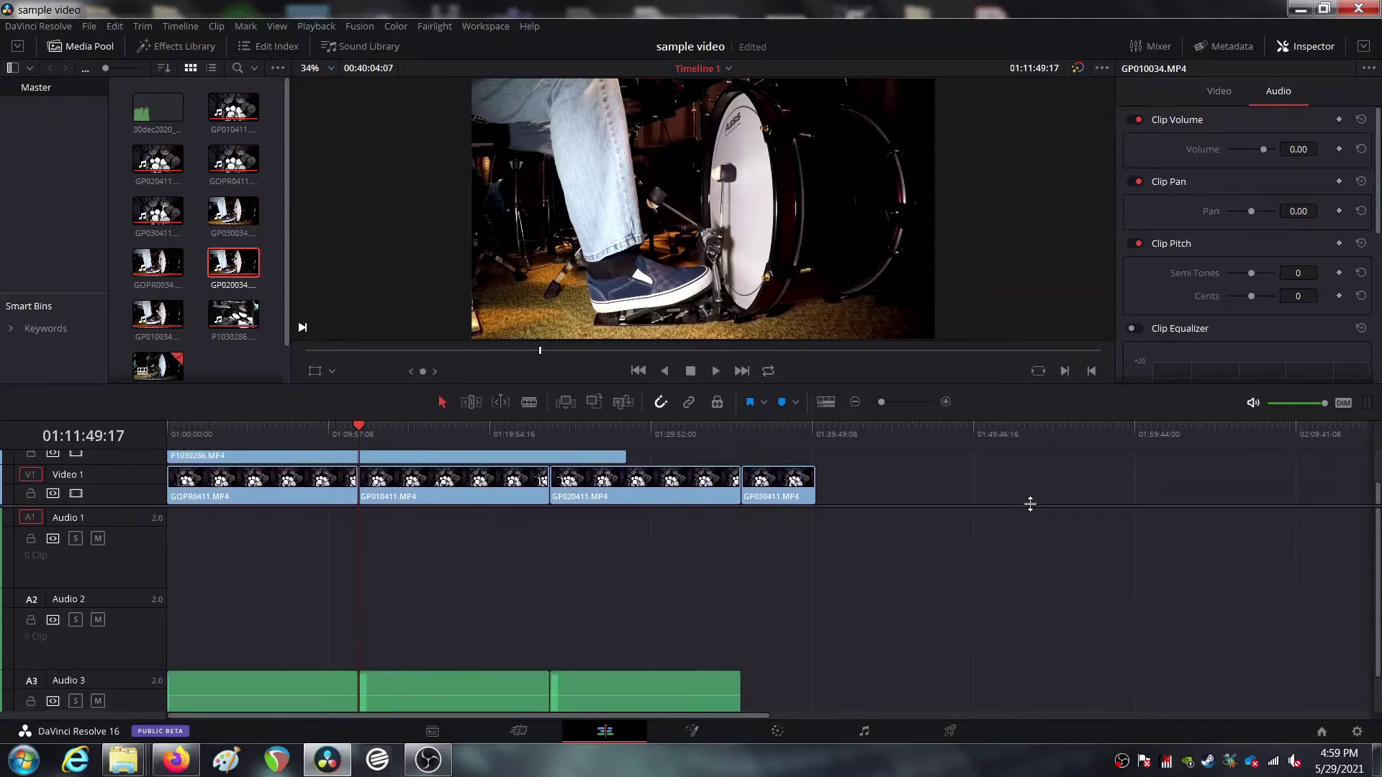
left_click(320, 680)
key("Delete")
left_click(415, 679)
key("Delete")
left_click(598, 683)
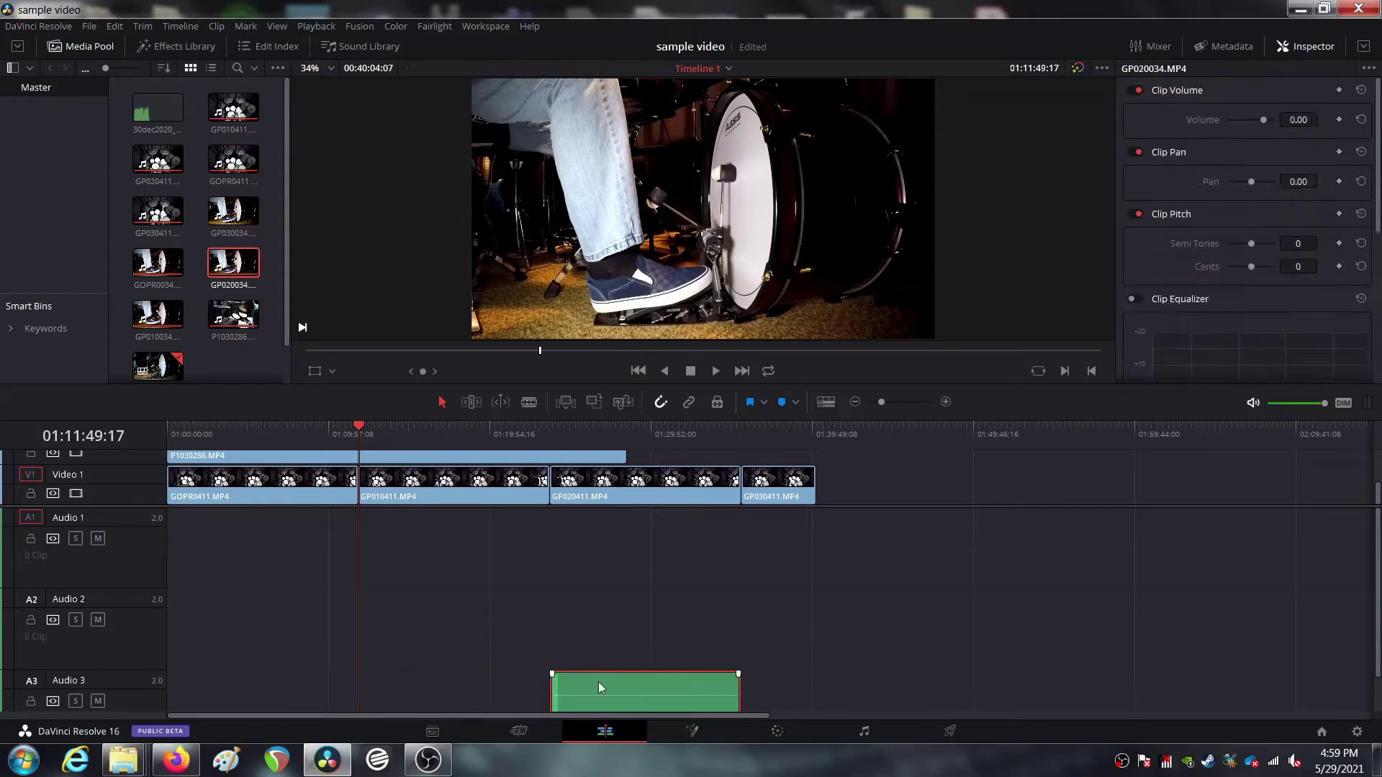
key("Delete")
Drop 30dec2020_4.wav onto Audio 1 under GP010411, then expand the video tracks to show Video 2 and 3
left_click(149, 121)
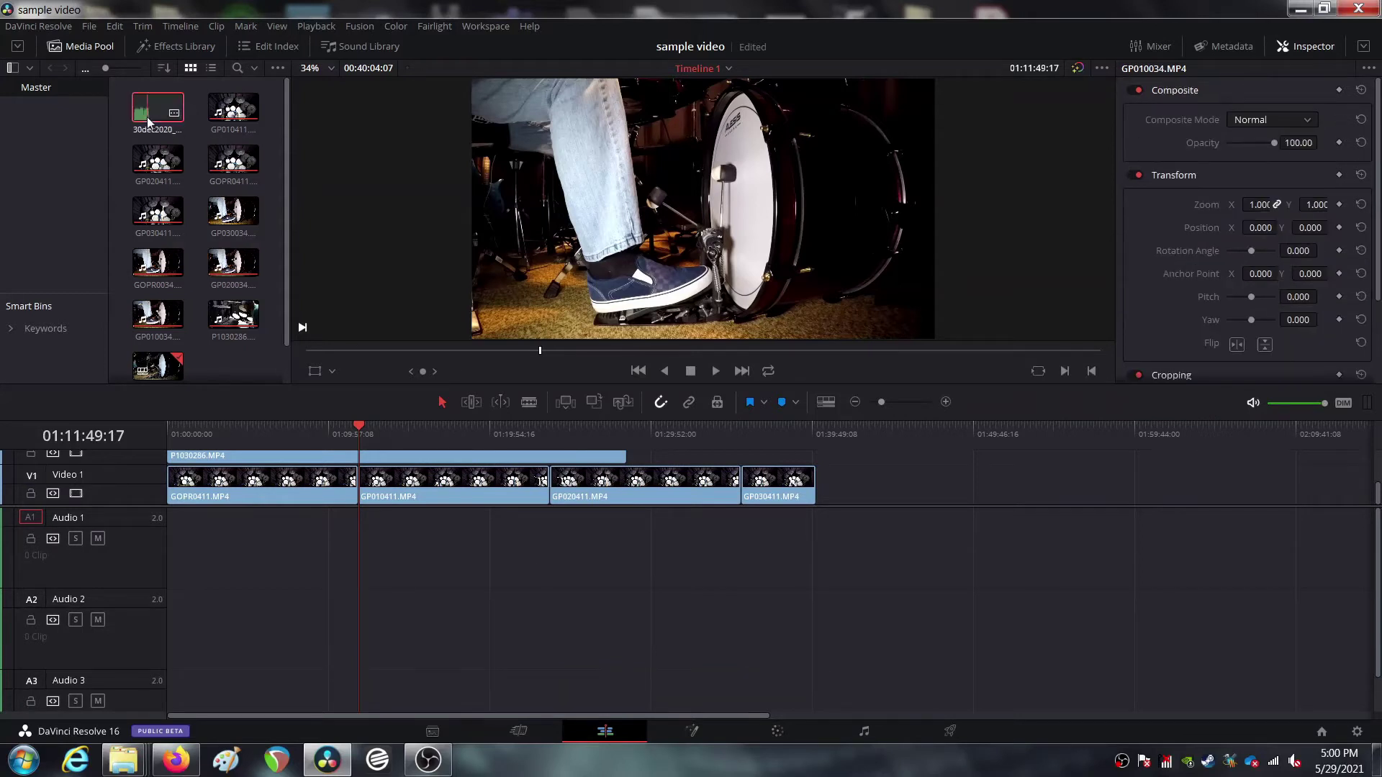
left_click_drag(149, 121, 395, 510)
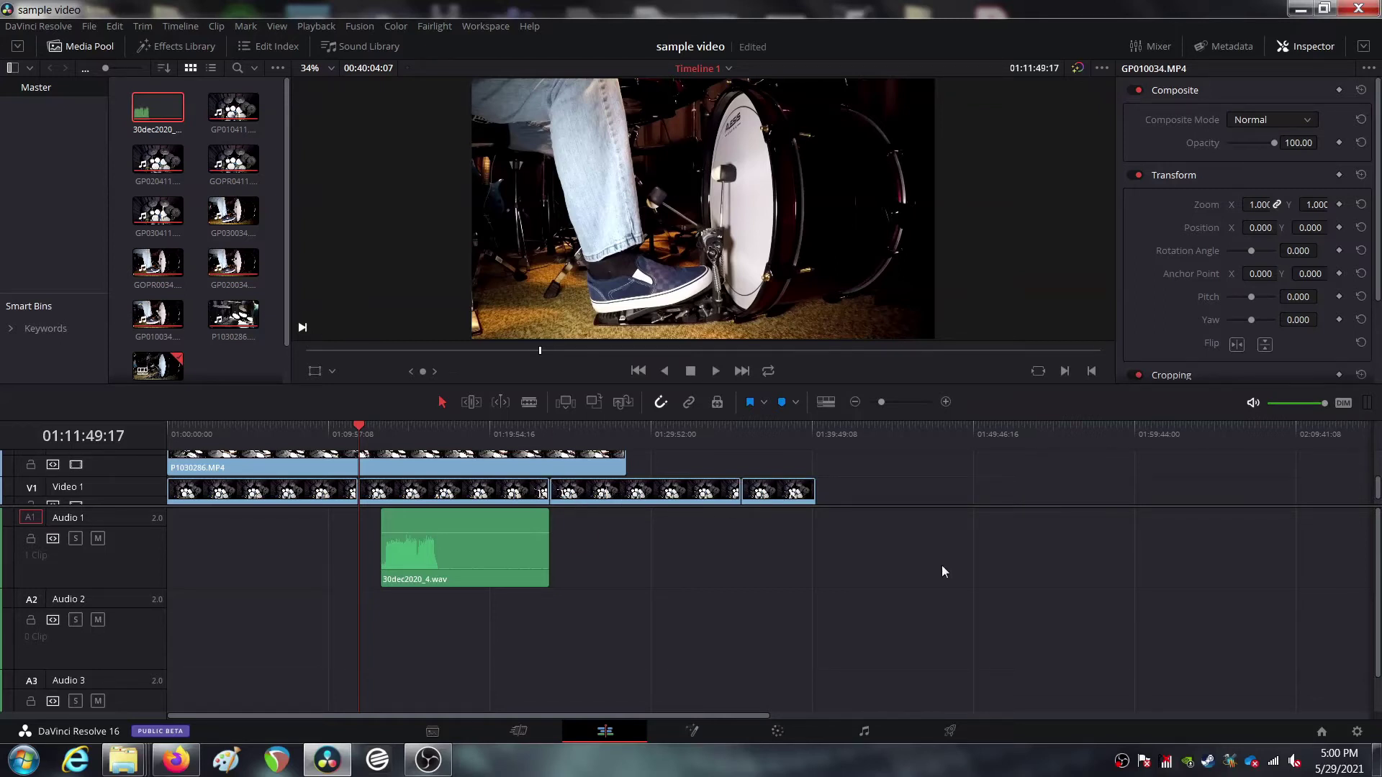
left_click_drag(1051, 507, 1070, 606)
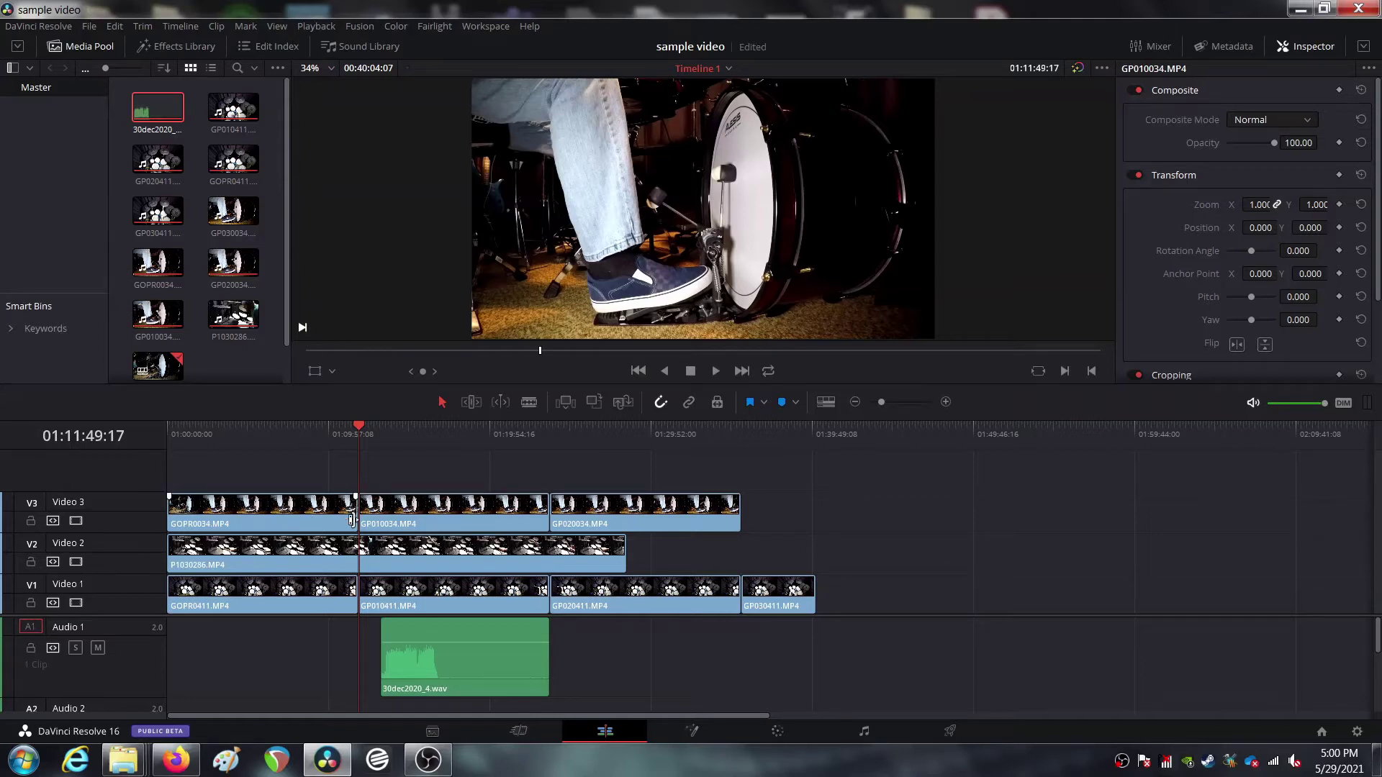
Toggle Video 3 off and on to compare angles, then trim and restore GP010034's start
left_click(76, 522)
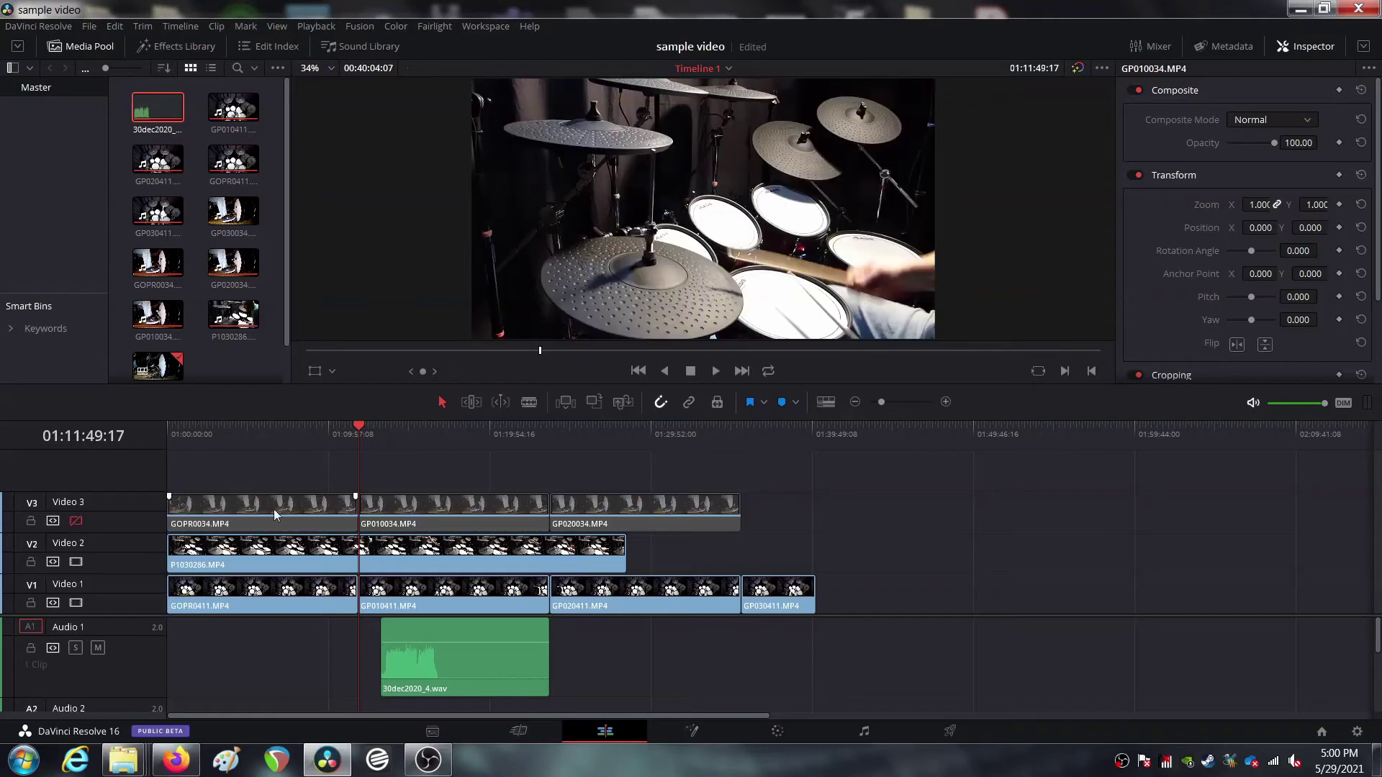
left_click(77, 521)
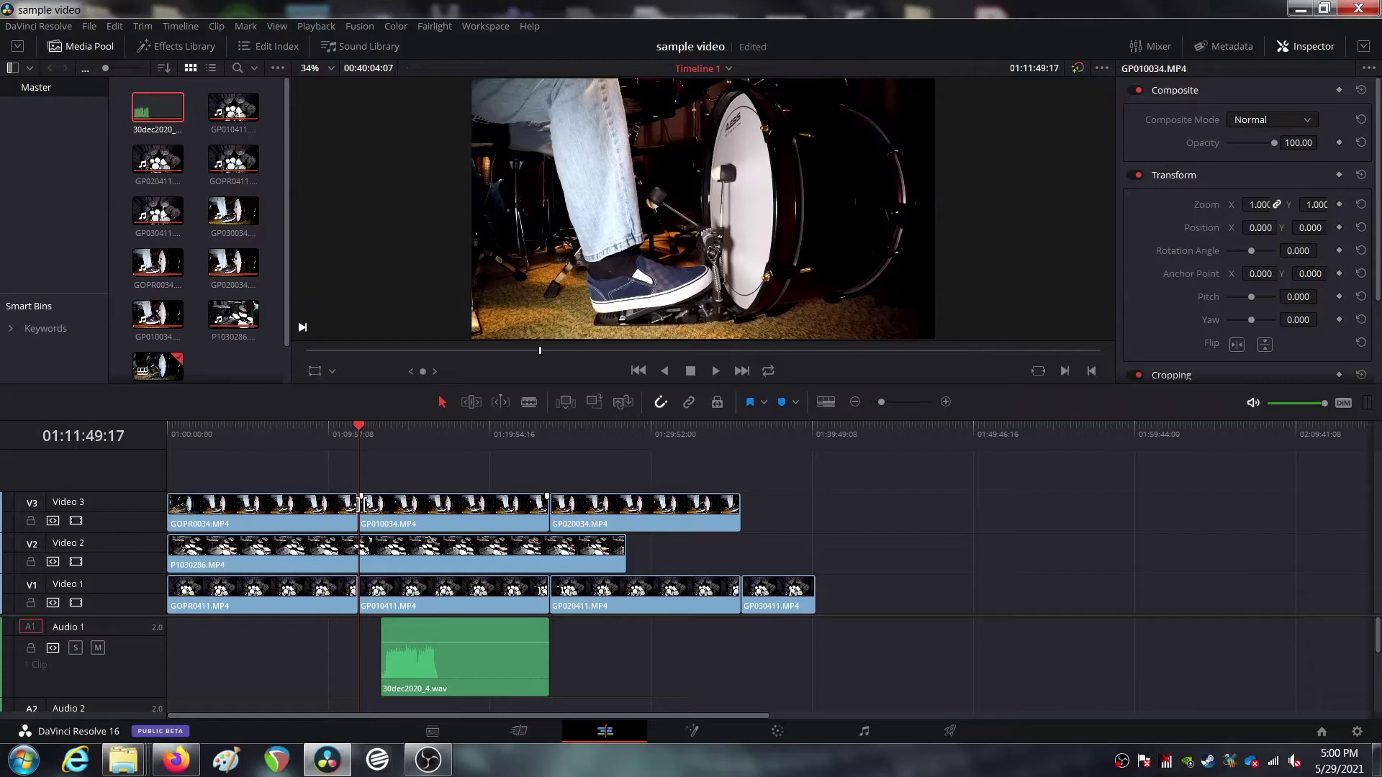
left_click_drag(361, 502, 411, 504)
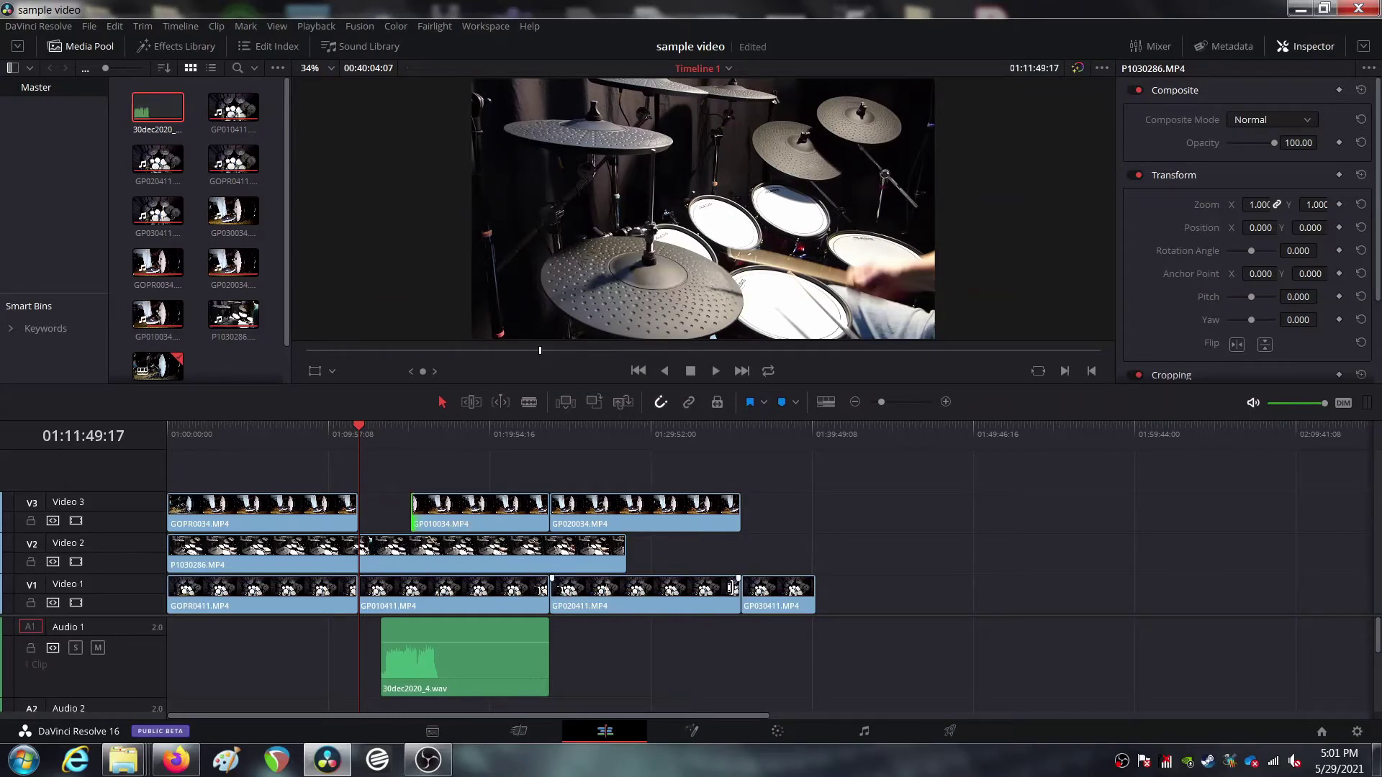
left_click(415, 510)
left_click_drag(415, 509, 367, 512)
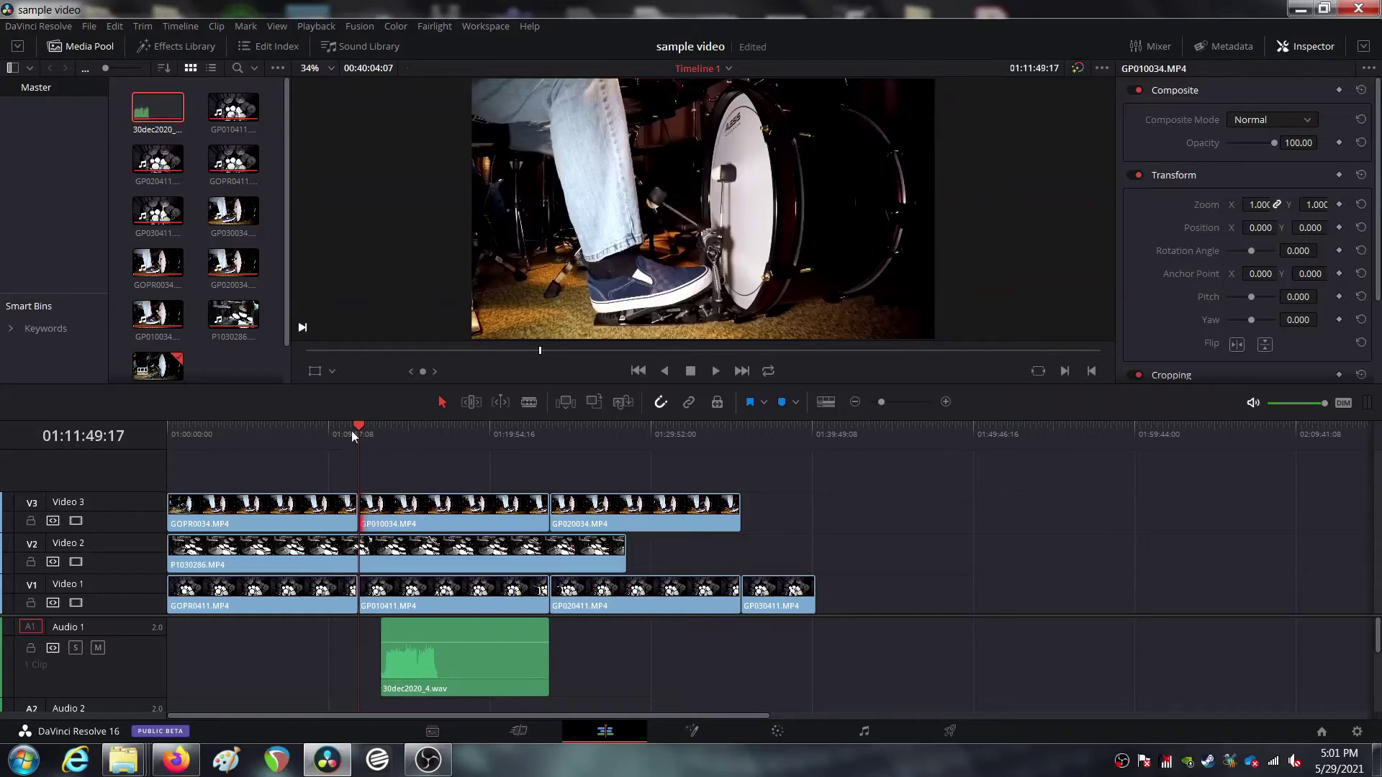
left_click_drag(354, 427, 343, 426)
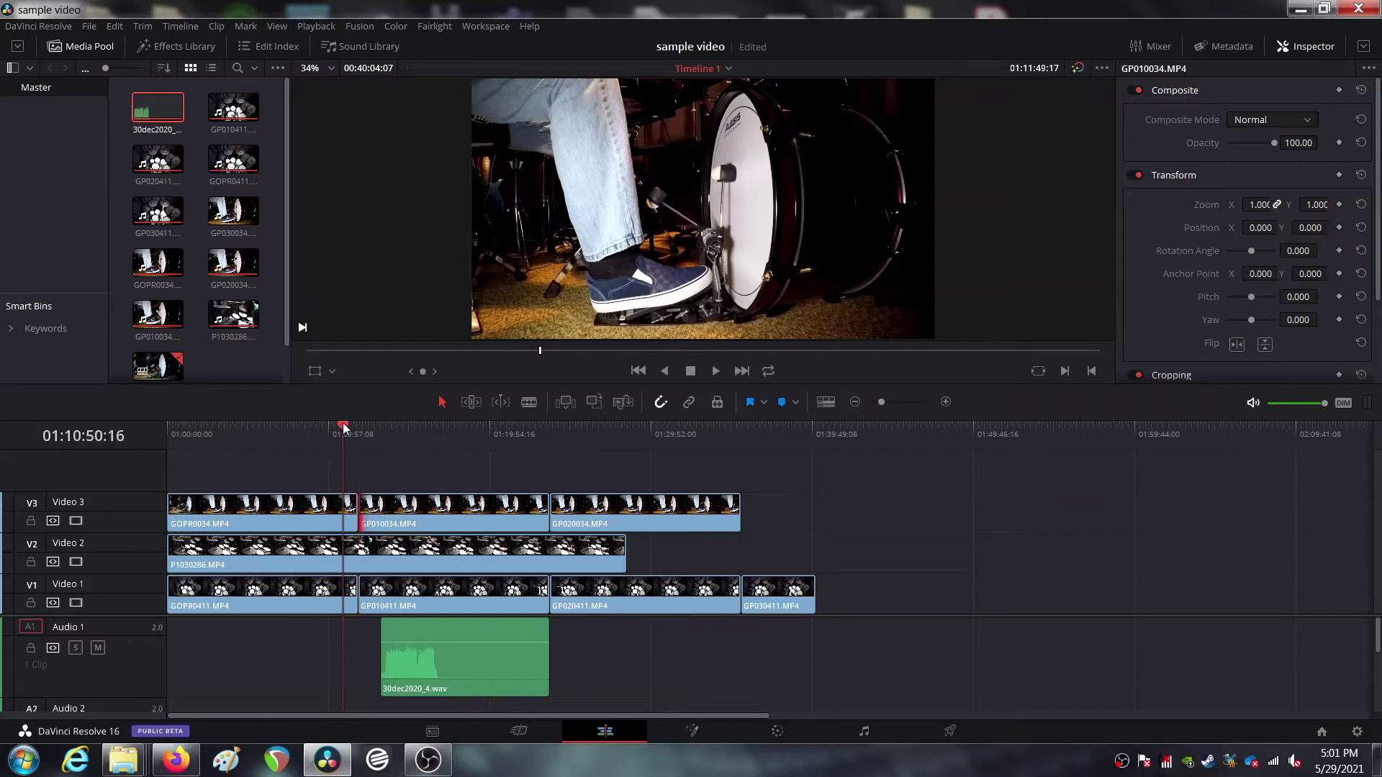
Zoom in around 01:11:45:08 and play until the drum recording ends near 01:23:36
left_click(947, 404)
left_click(947, 404)
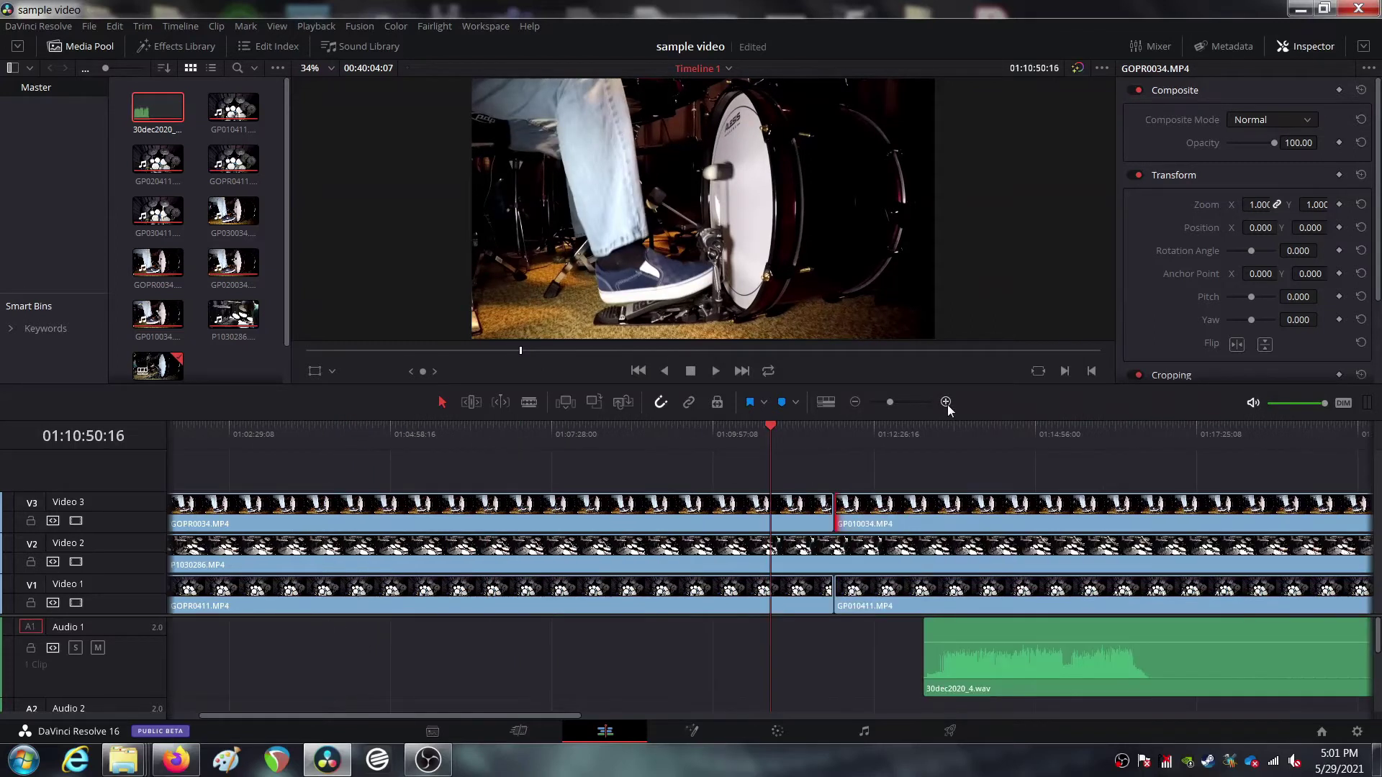
left_click(816, 427)
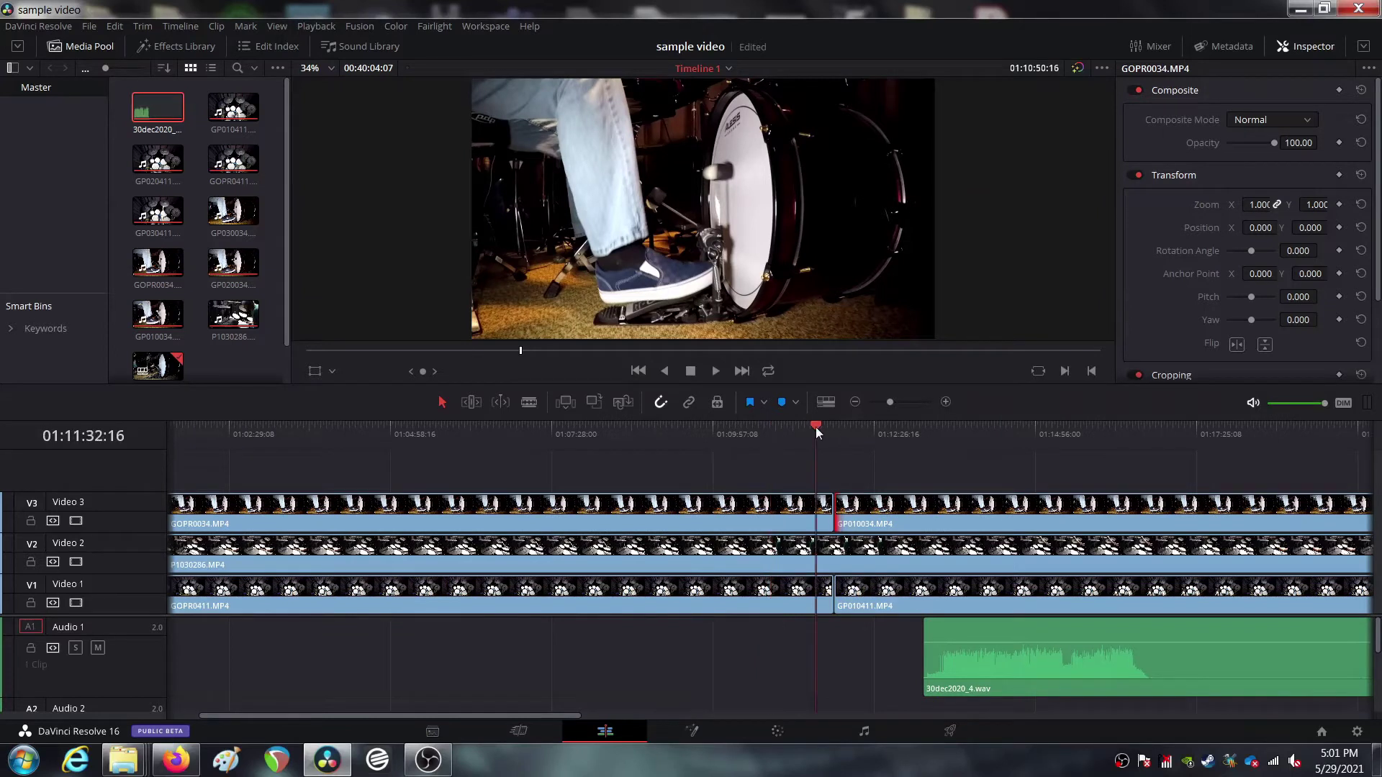
left_click(945, 403)
left_click(945, 403)
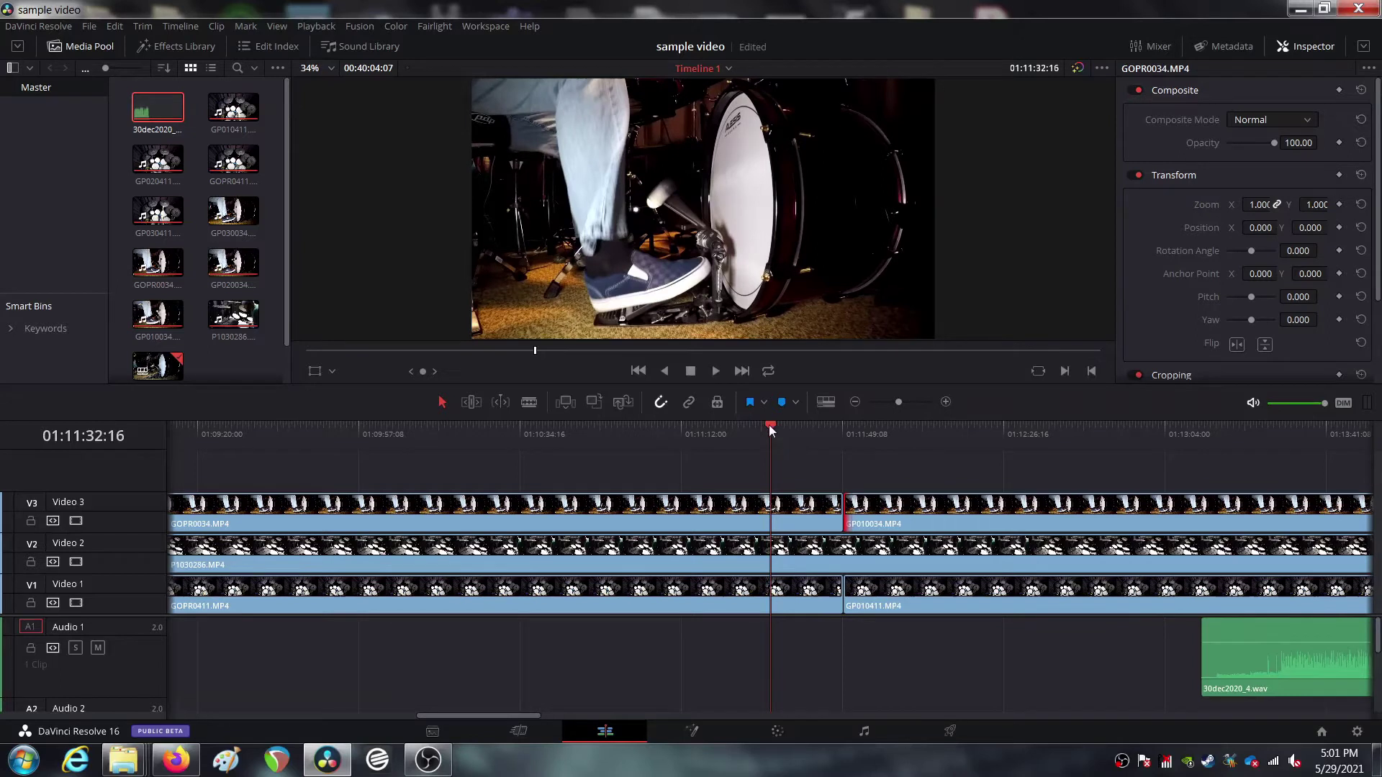
left_click_drag(769, 425, 825, 423)
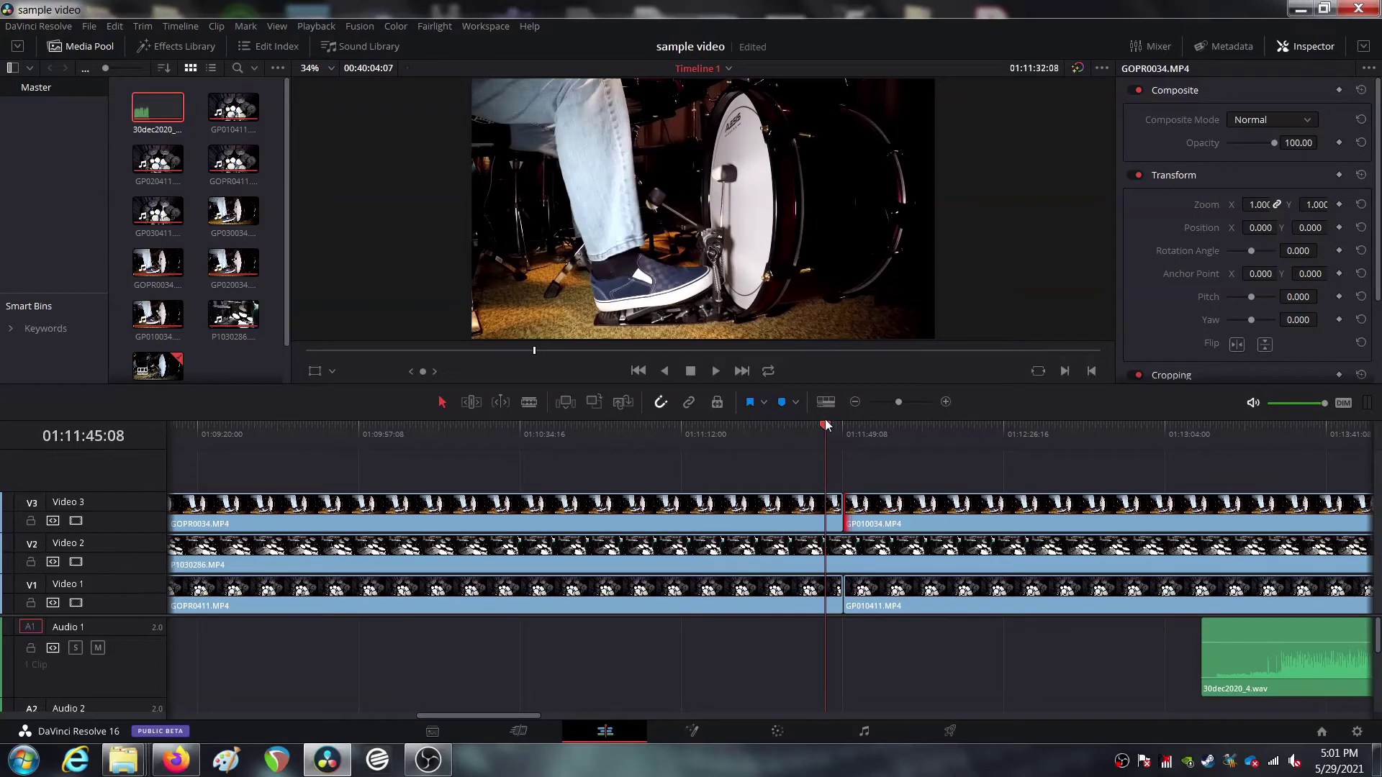
key("space")
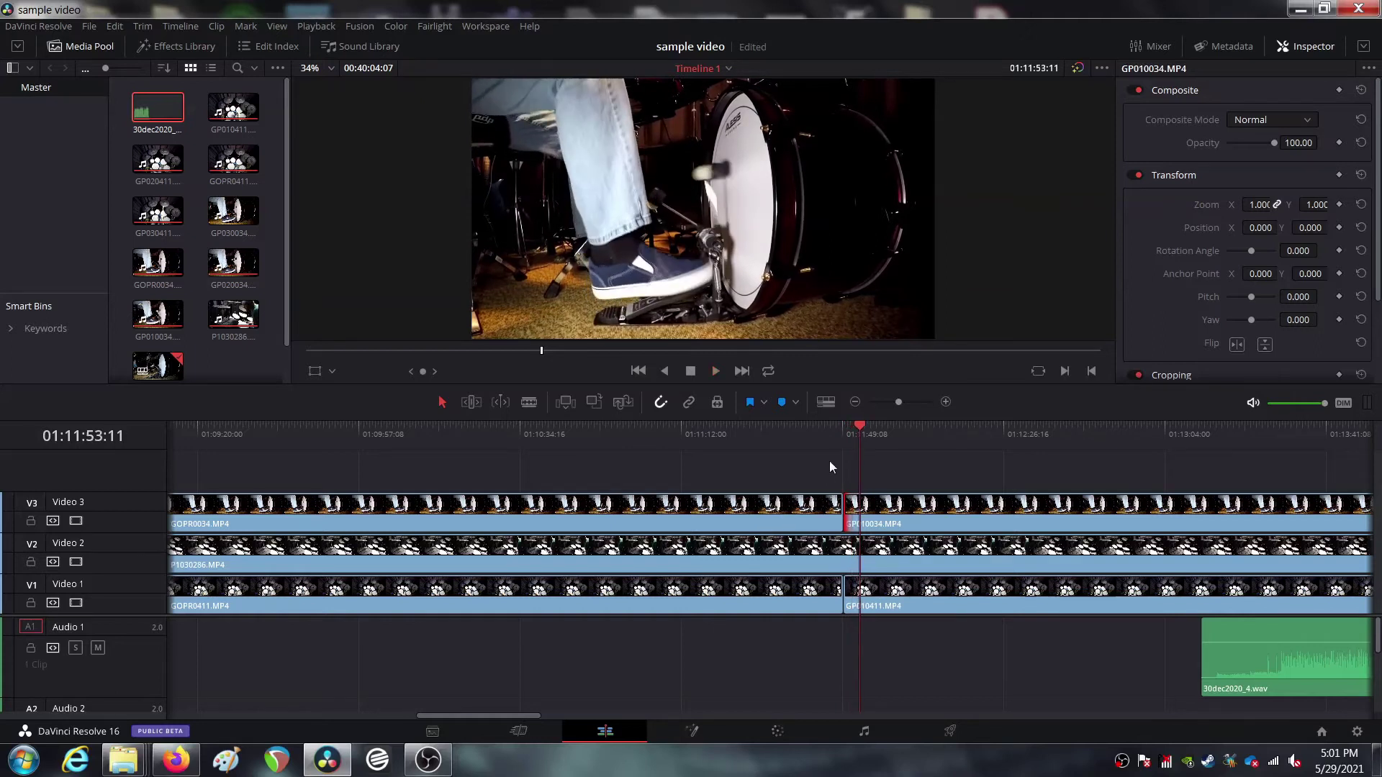
left_click(855, 402)
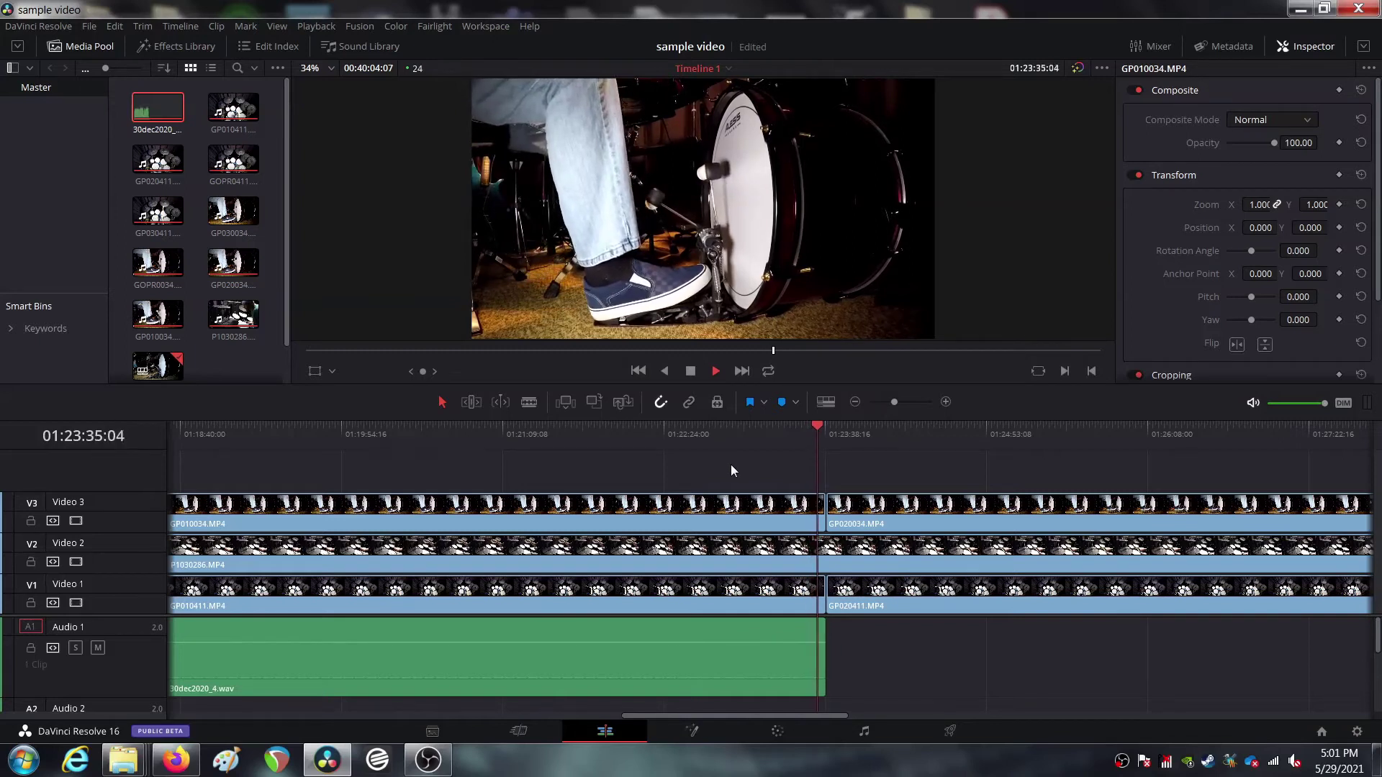
key("space")
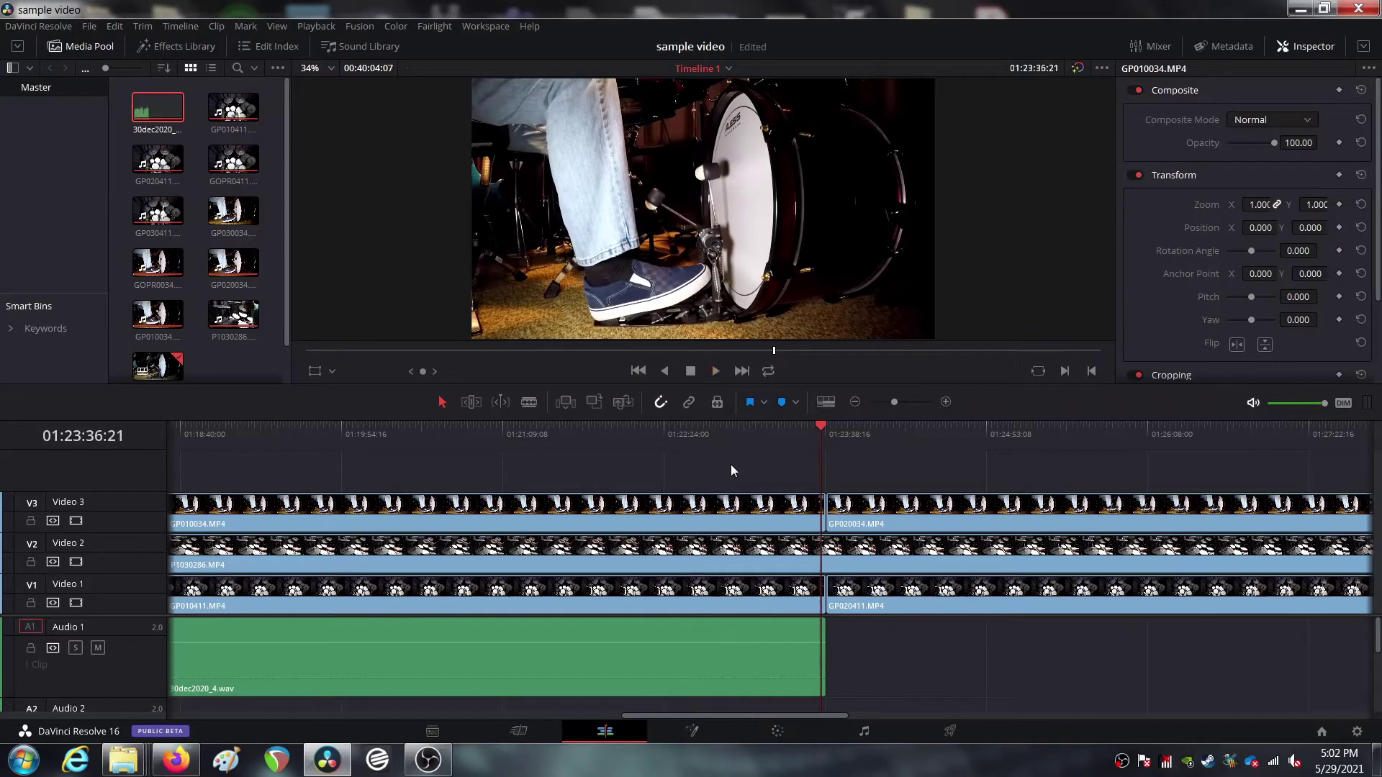
left_click(875, 524)
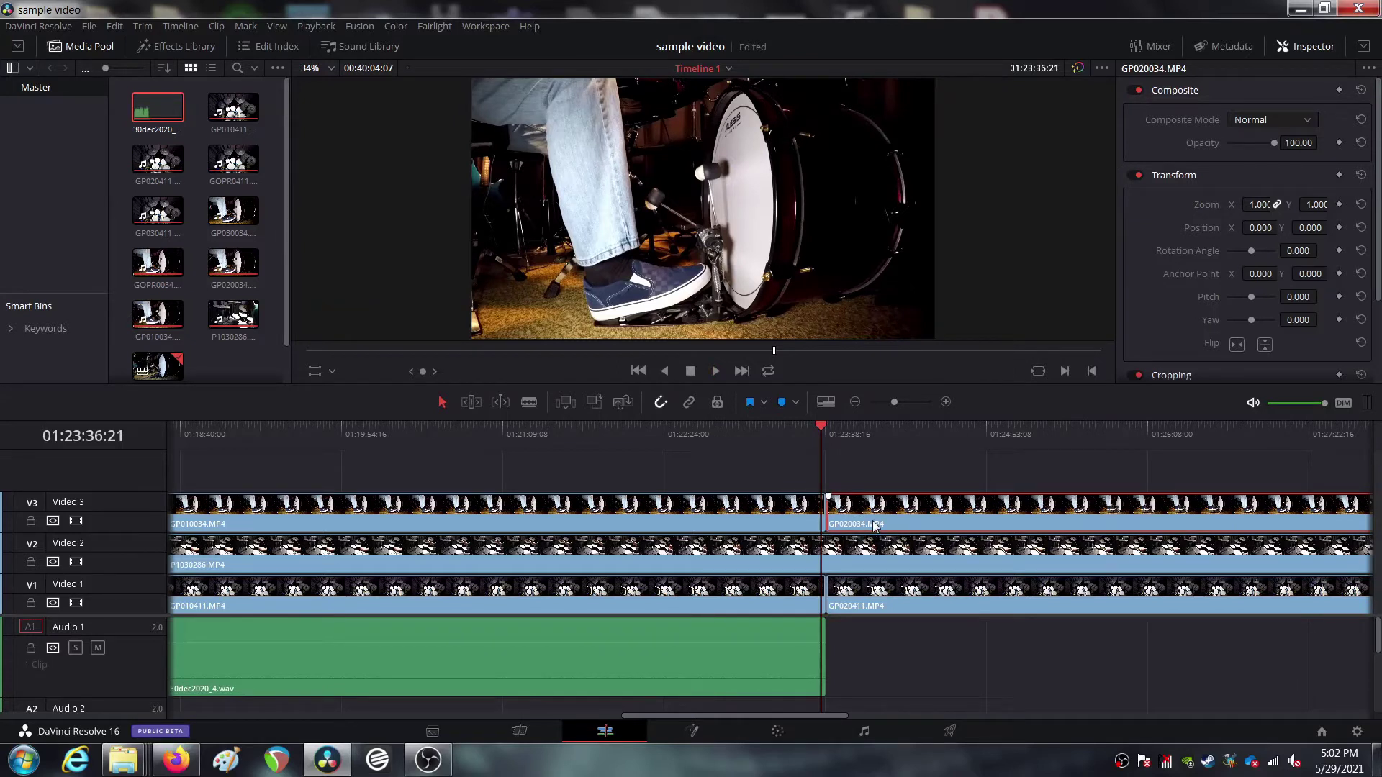
Delete GP020034 from Video 3 and zoom the timeline out two steps
key("Delete")
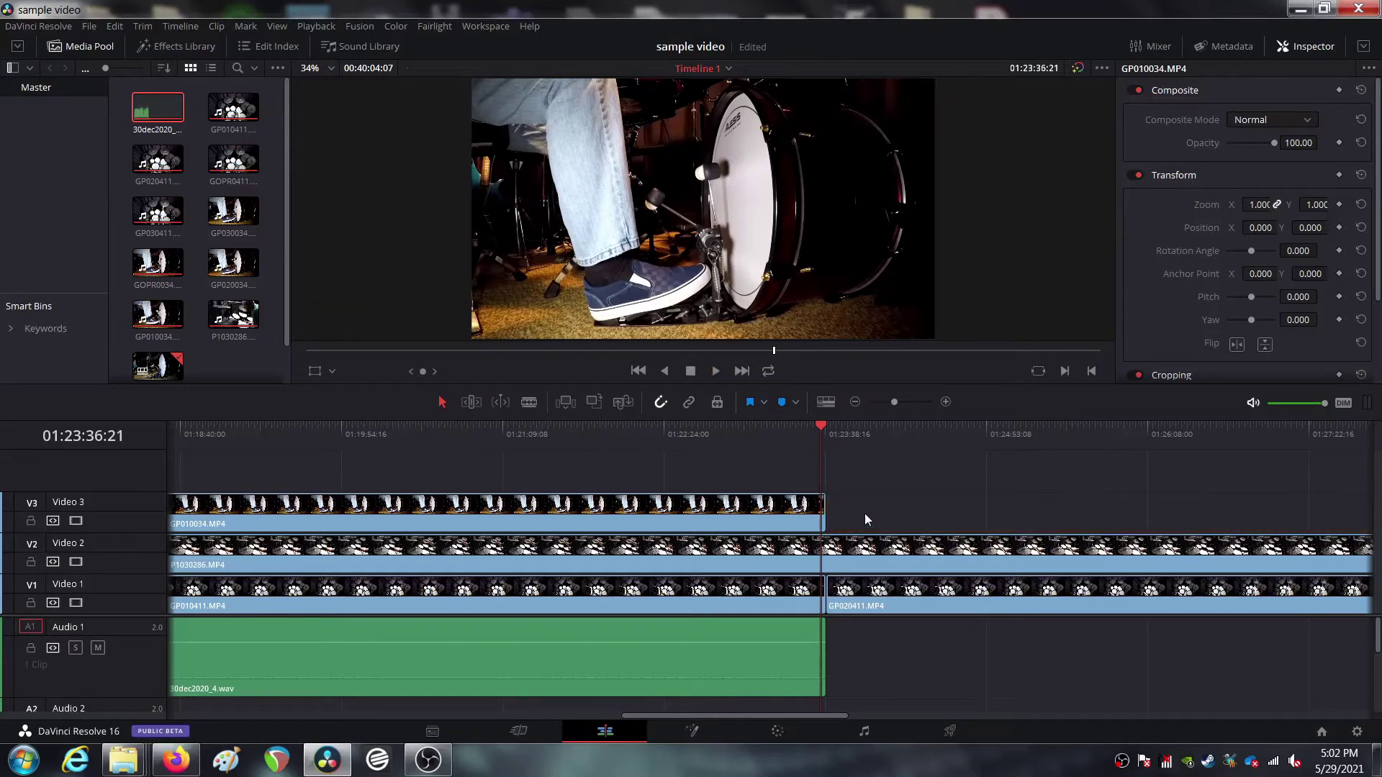
left_click(855, 402)
left_click(854, 402)
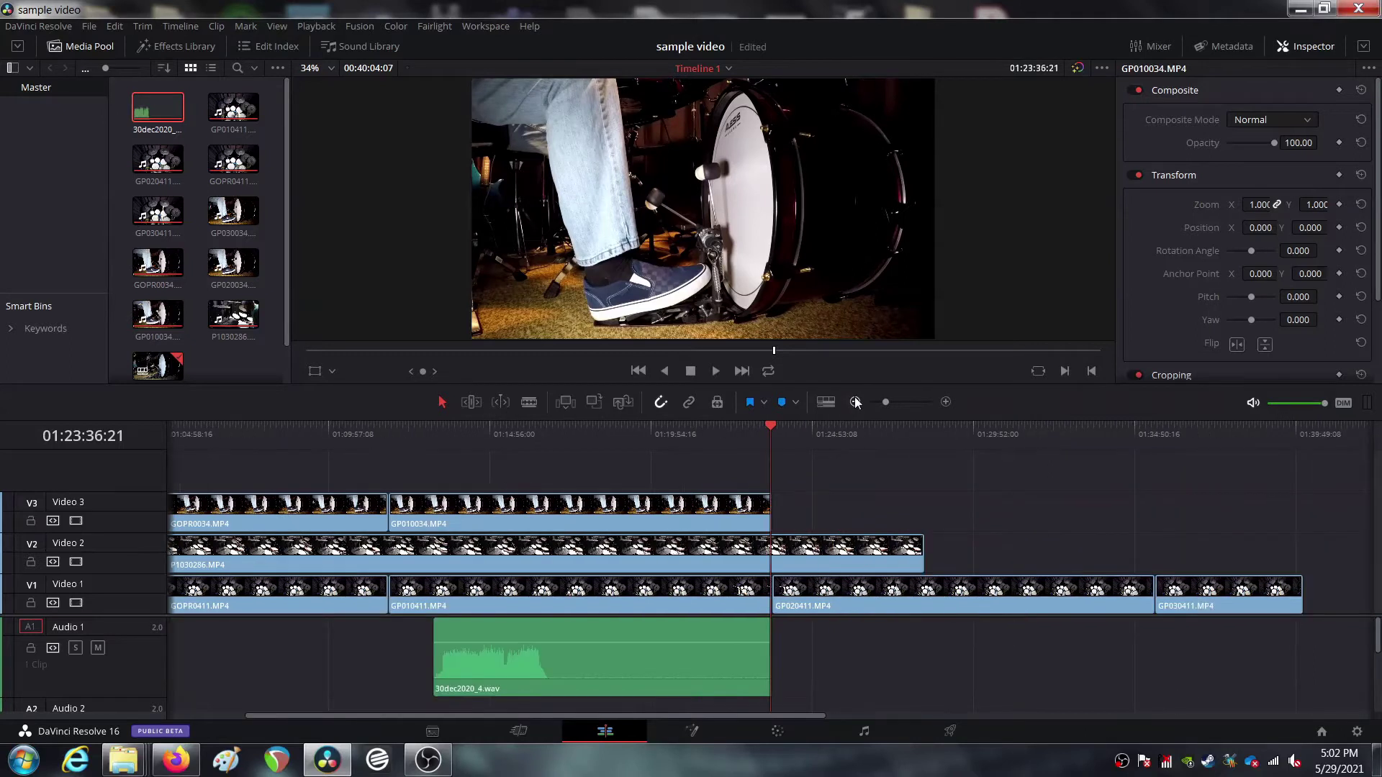
Play back a few seconds to check, then select GOPR0034 and GP010034 on Video 3
left_click(400, 549)
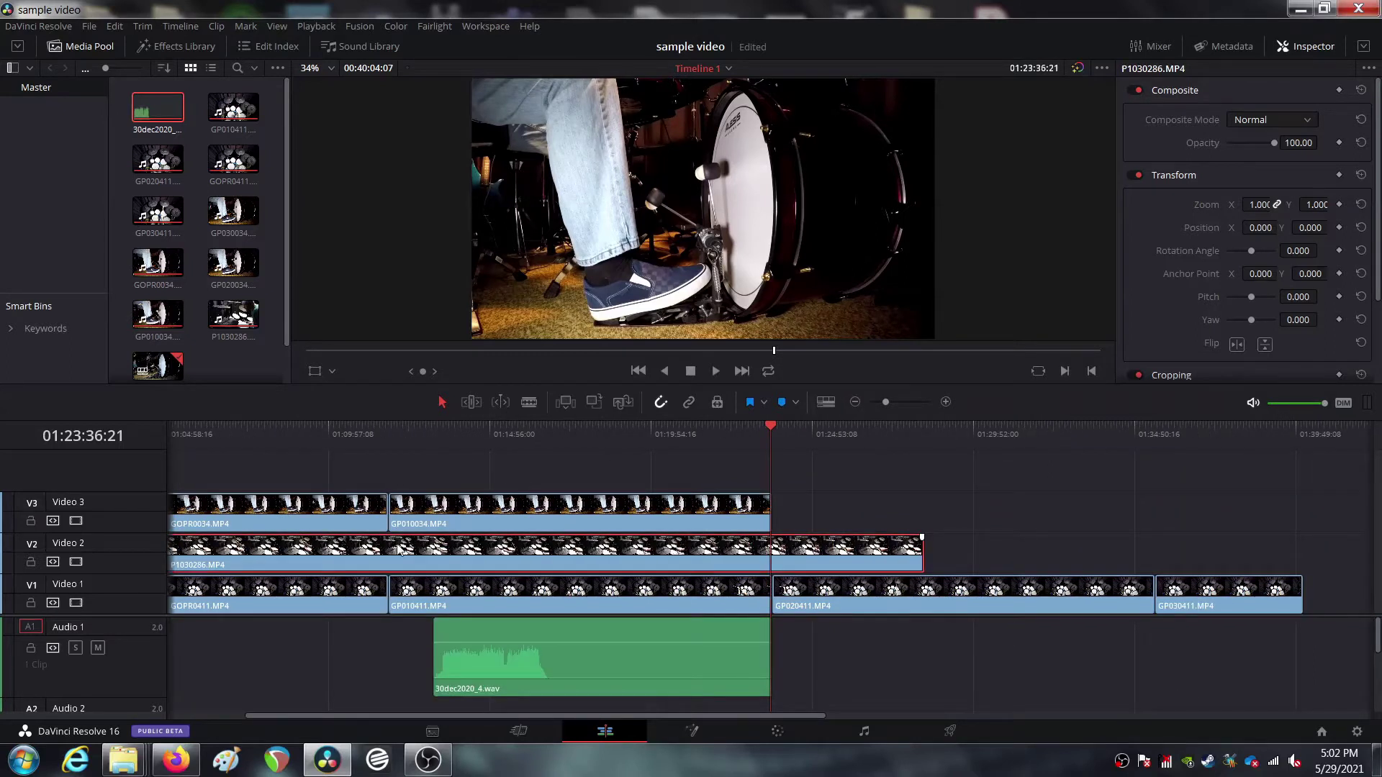
key("space")
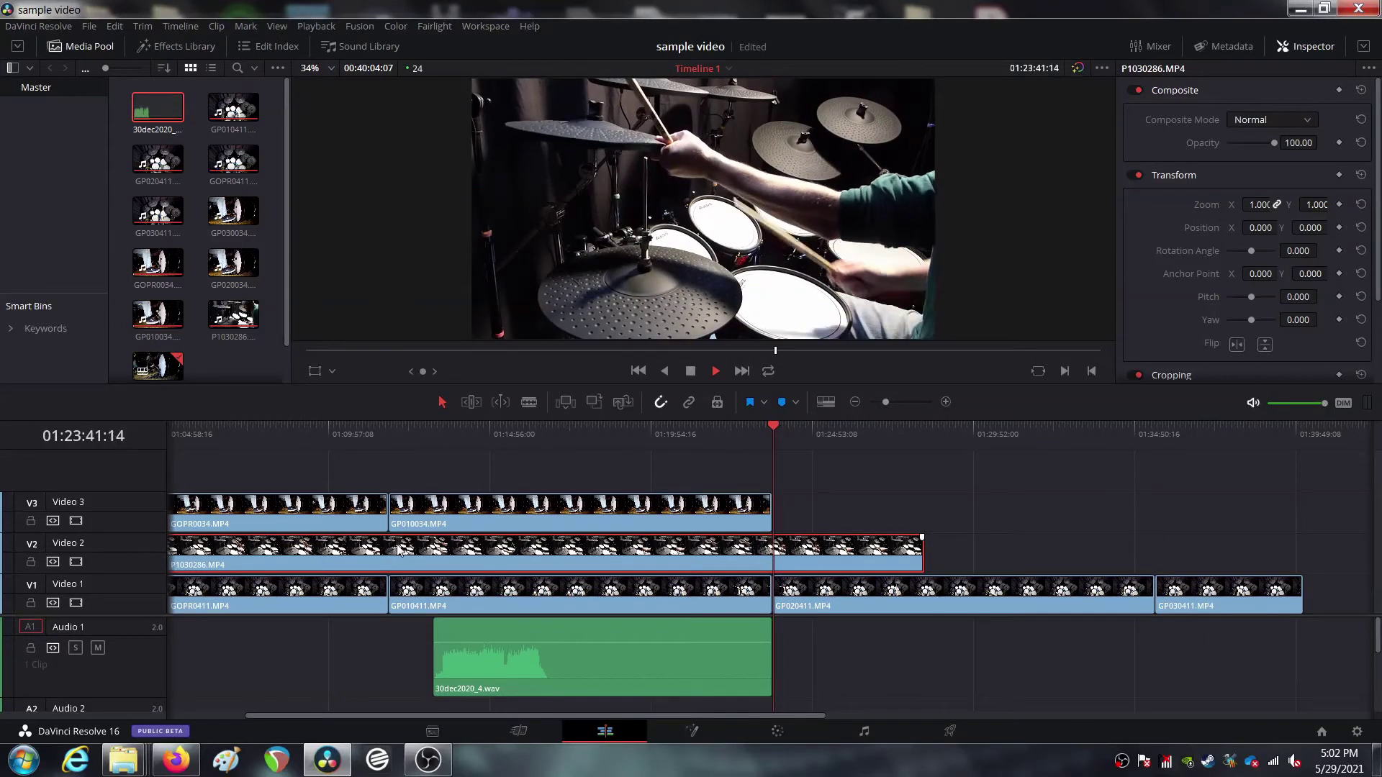
key("space")
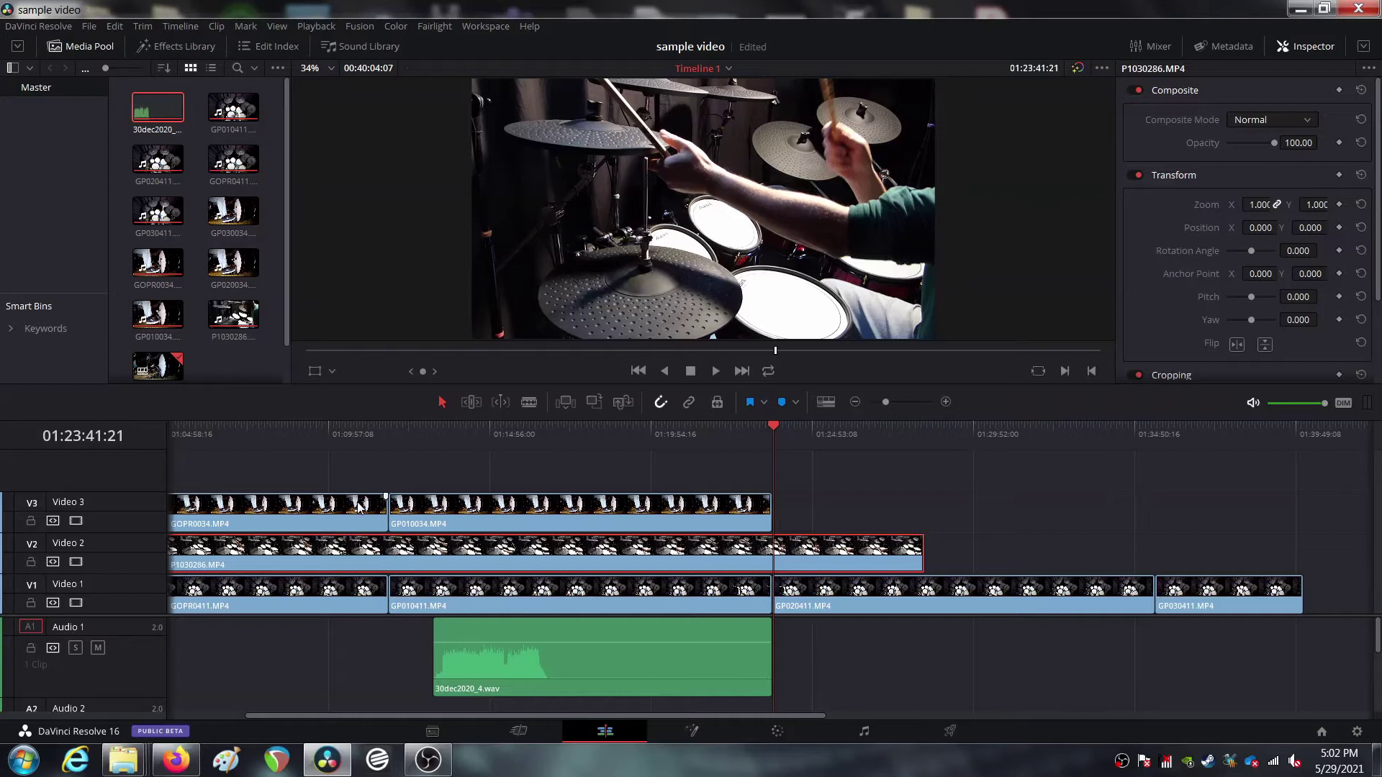
left_click(358, 506)
left_click(410, 507)
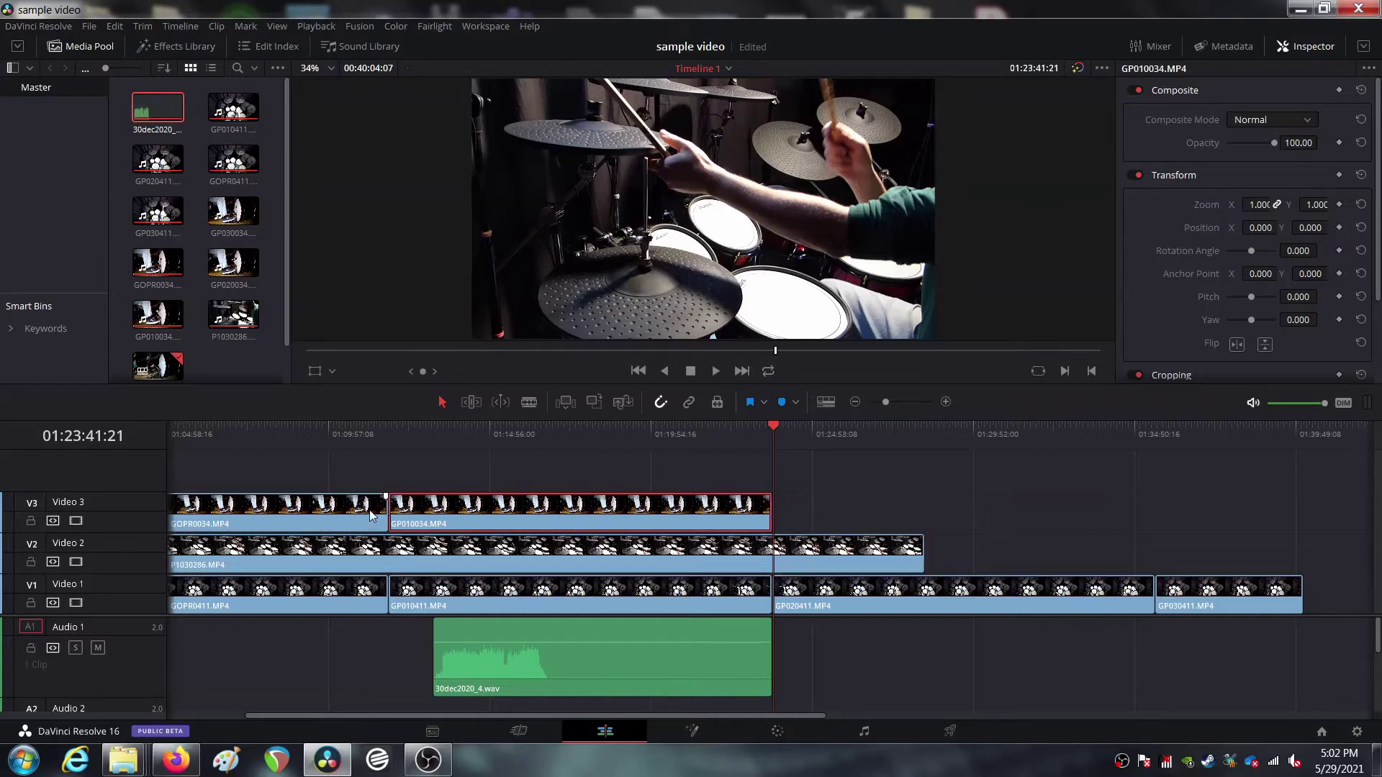
Select GOPR0034 and GP010034 on Video 3 and merge them into Fusion Clip 1
left_click(372, 514)
left_click(421, 506)
left_click(364, 510)
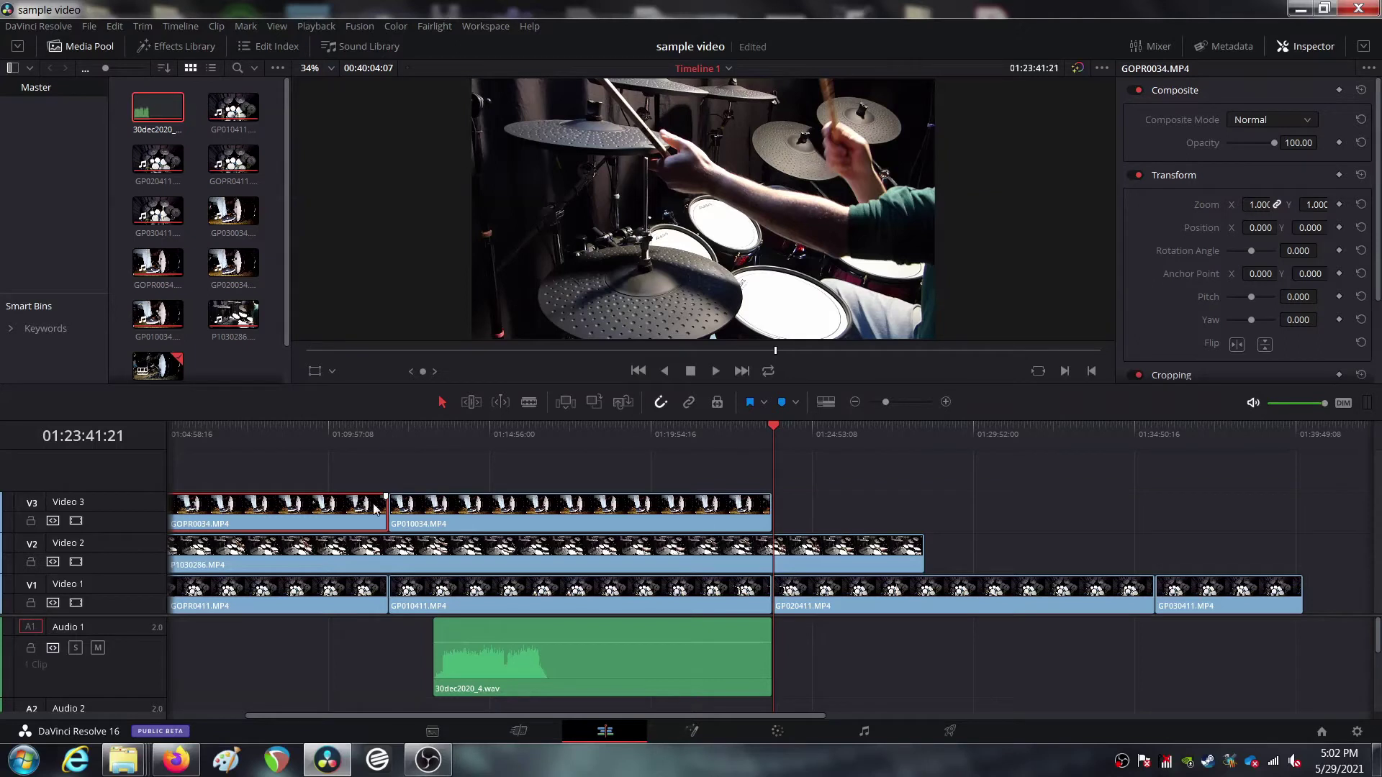
left_click(415, 511, "ctrl")
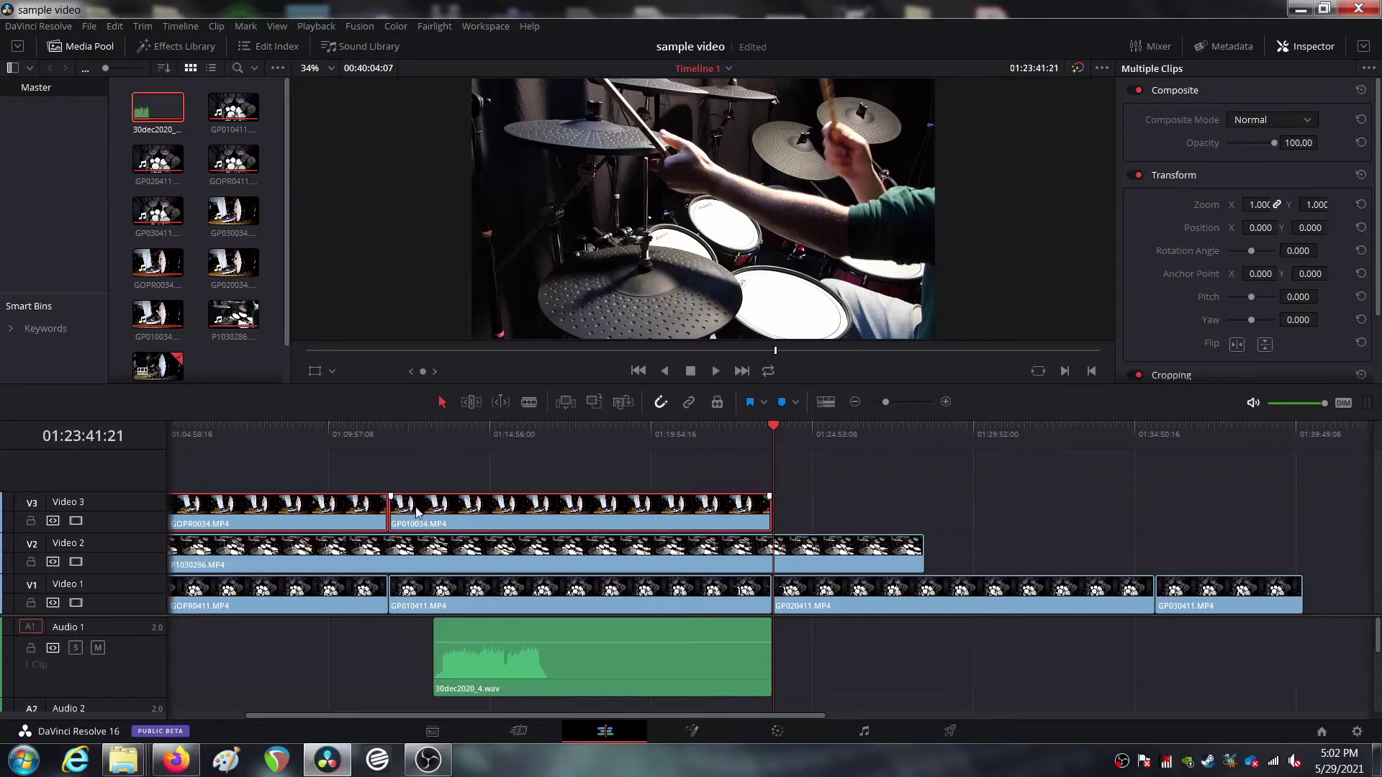
right_click(417, 509)
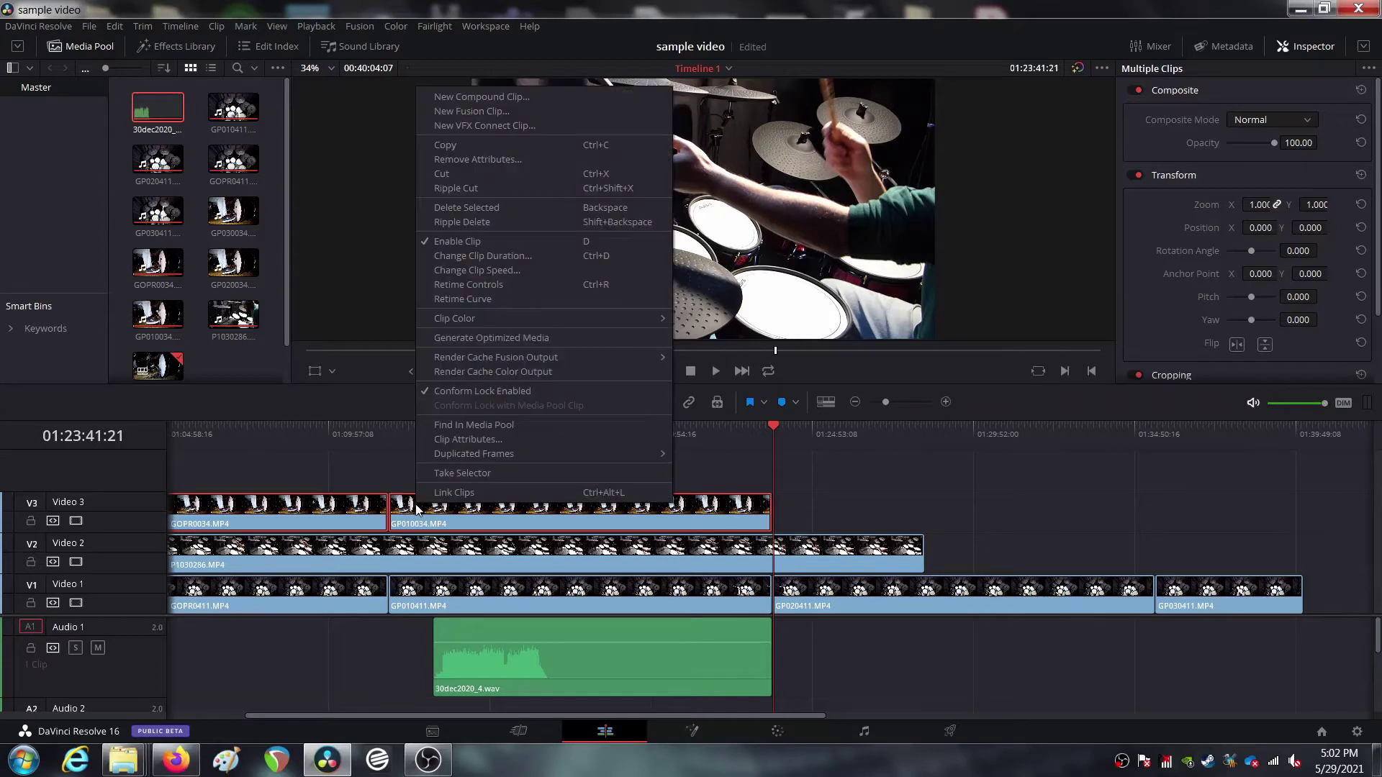
left_click(520, 109)
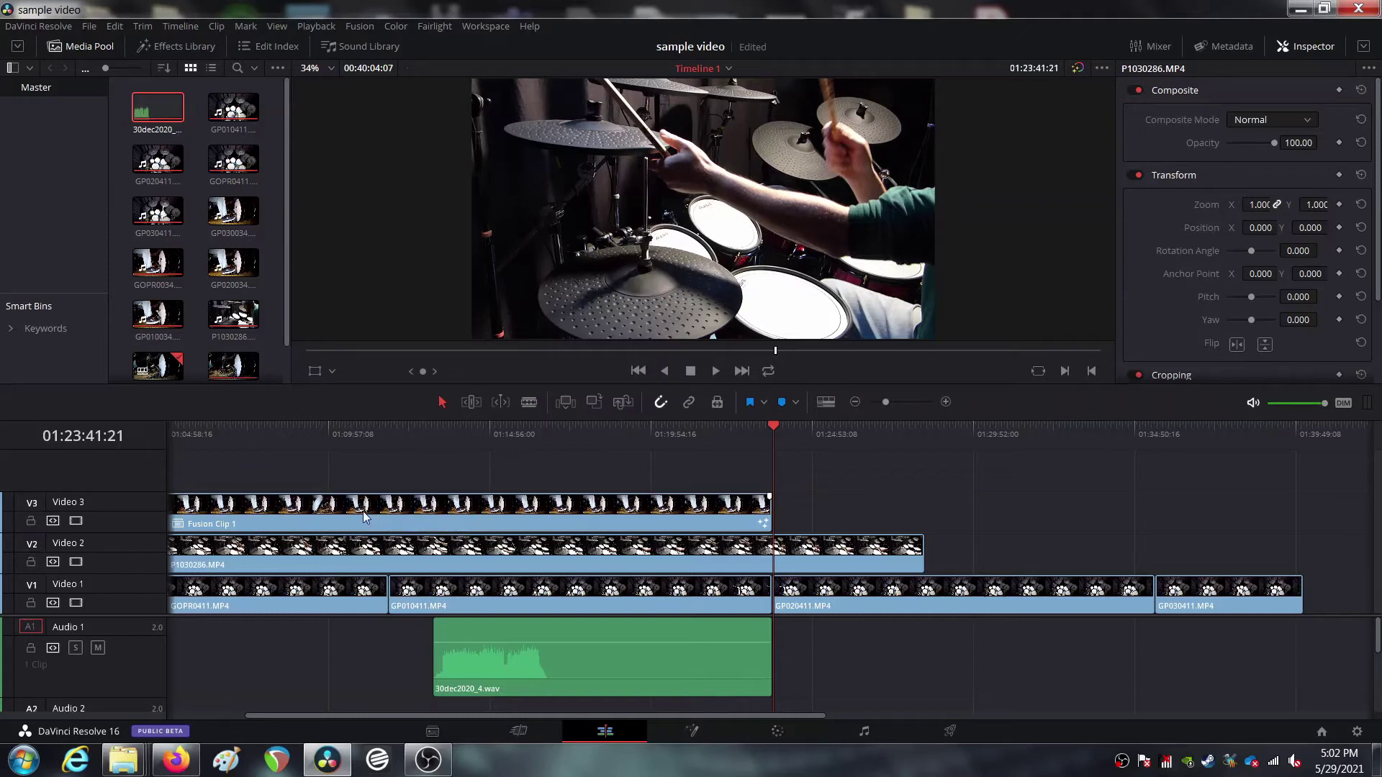
Align Fusion Clip 1 to the timeline start in sync with the other cameras, then disable Video 3's picture
left_click_drag(364, 516, 663, 512)
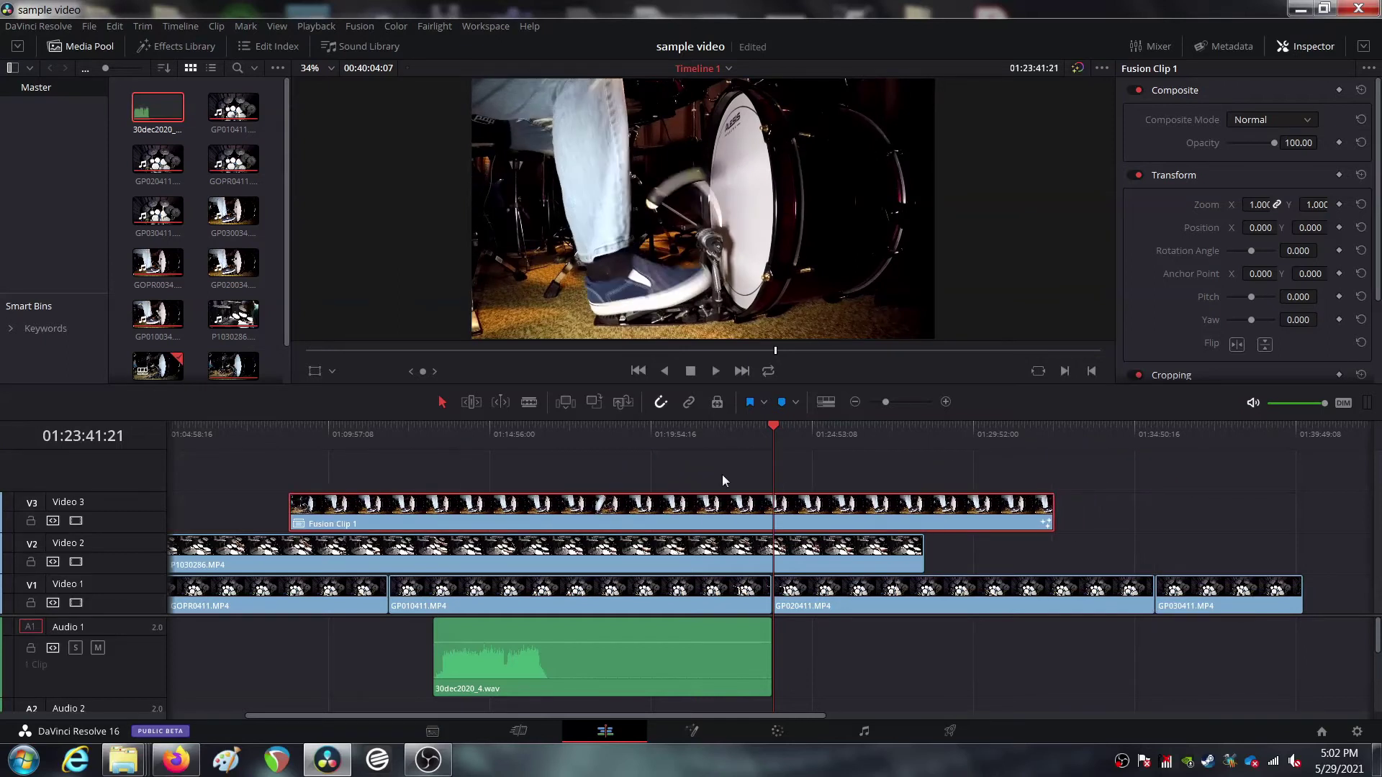
left_click(855, 402)
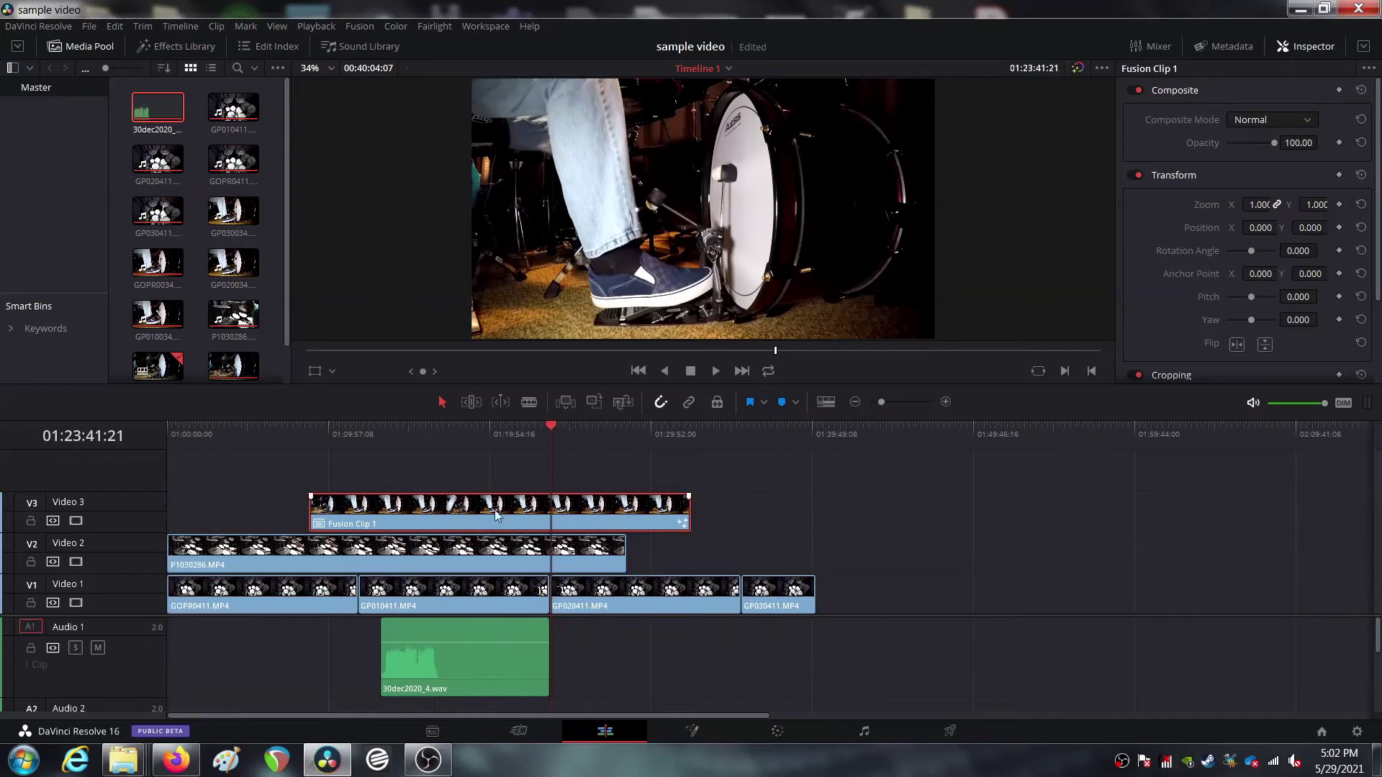
left_click_drag(468, 516, 419, 517)
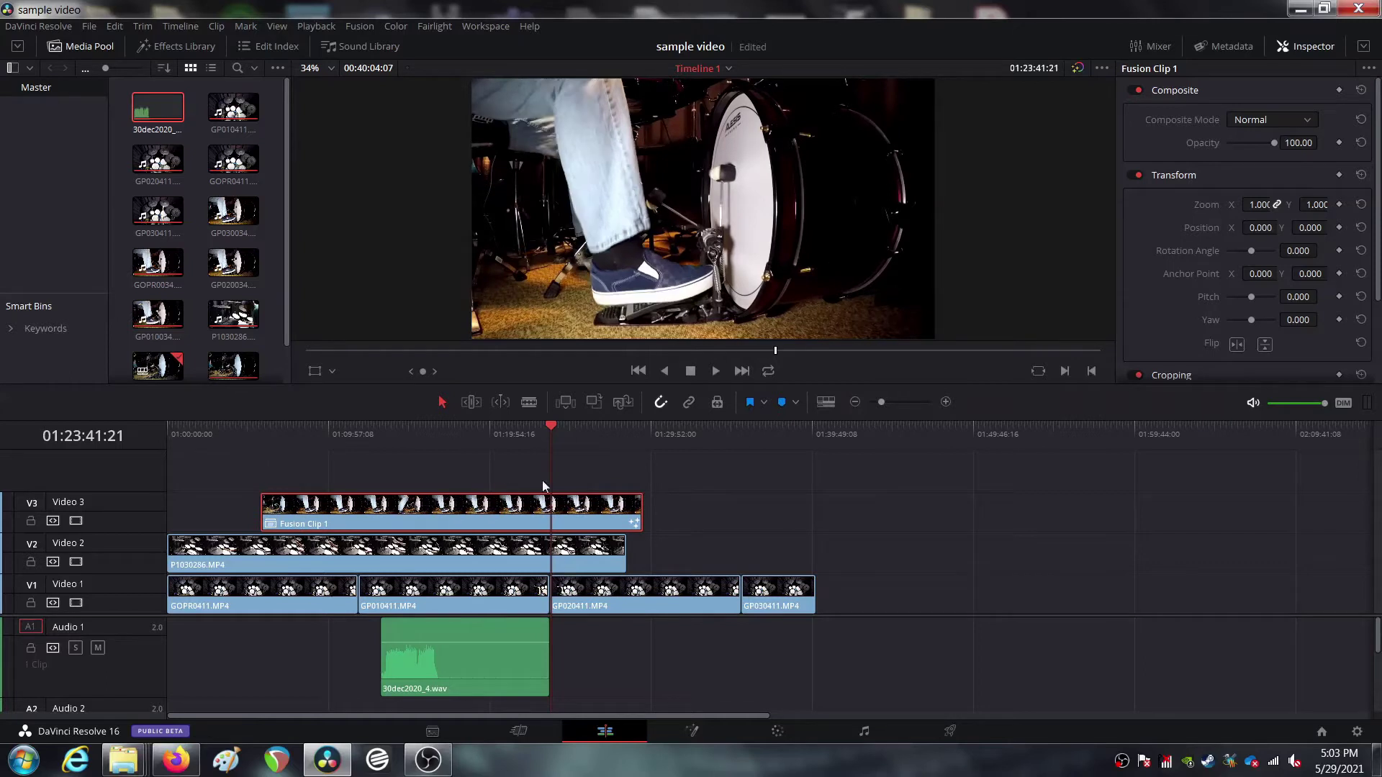
left_click(945, 401)
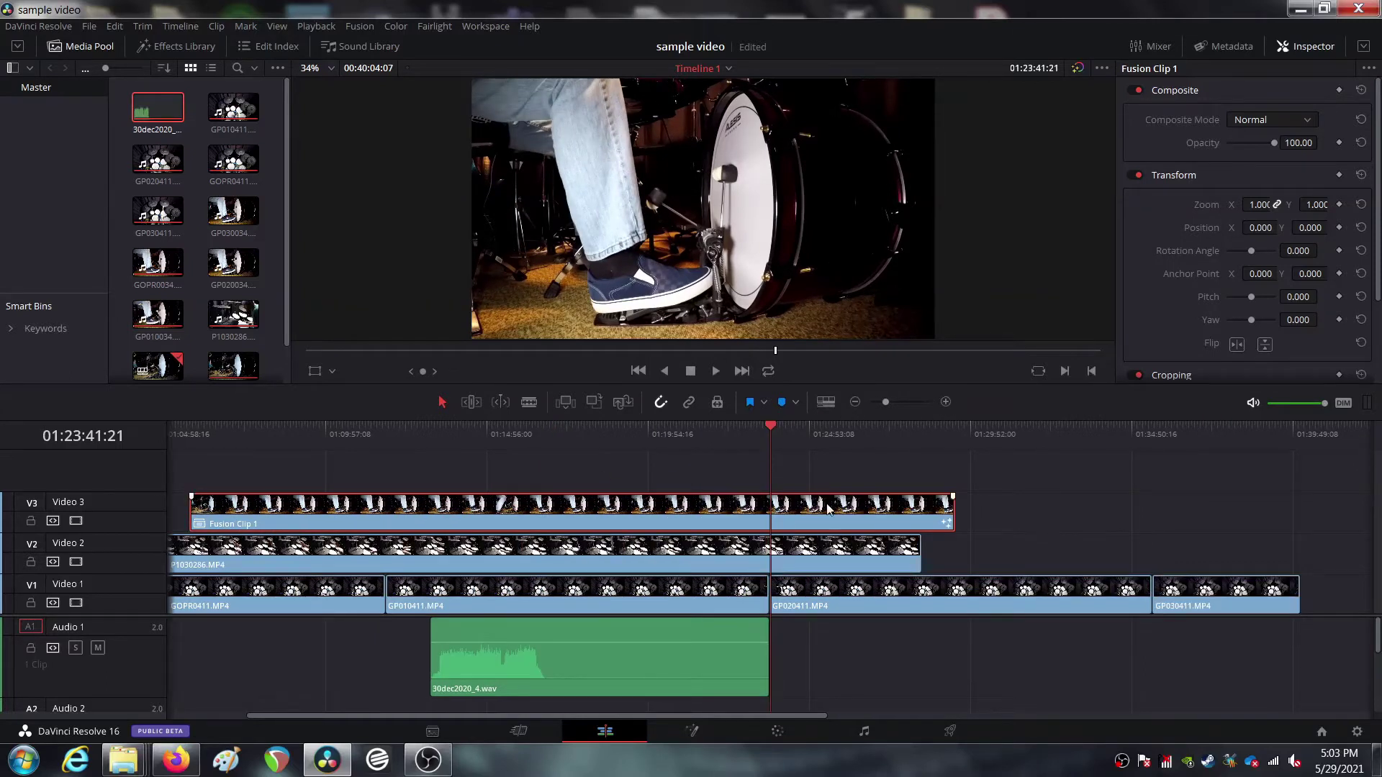
mouse_move(822, 511)
left_mouse_down()
mouse_move(721, 512)
mouse_move(804, 514)
left_mouse_up()
left_click(75, 518)
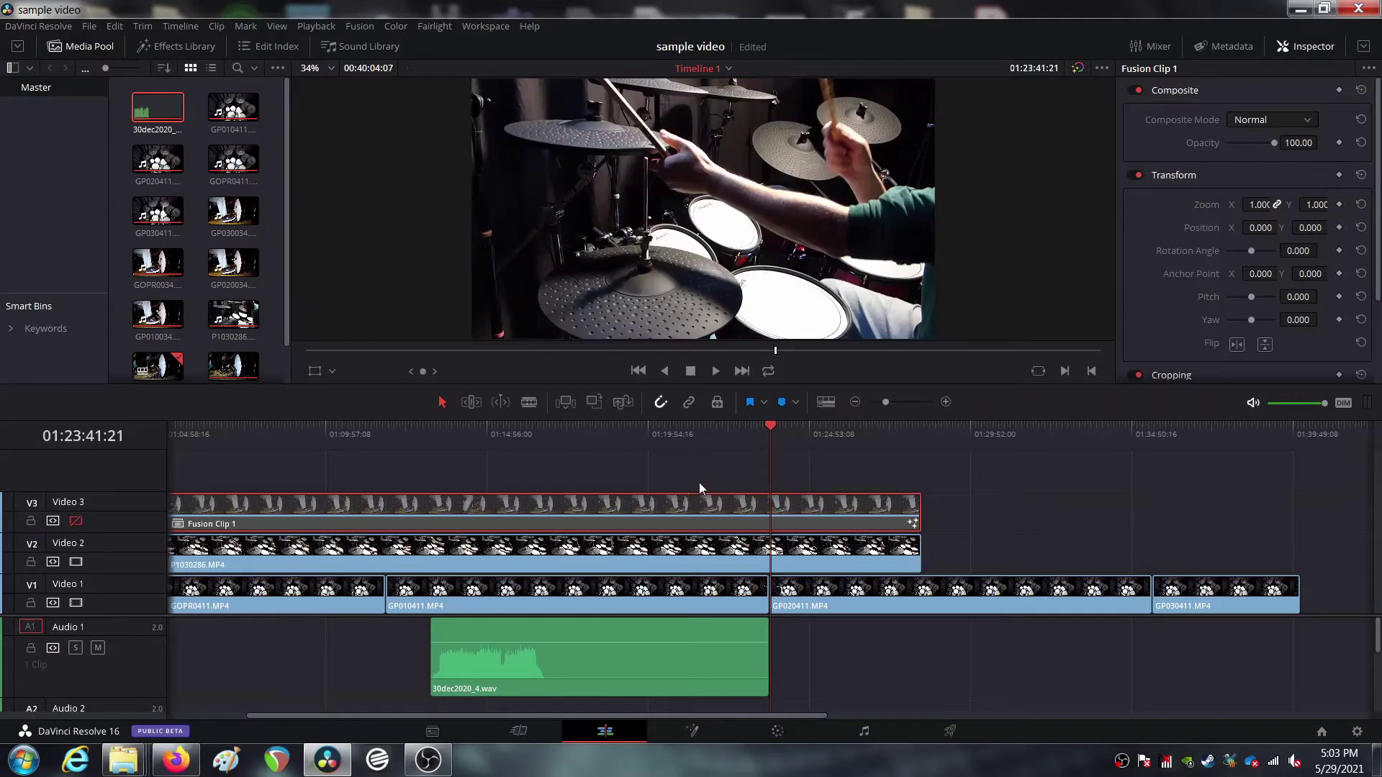
Slide P1030286.MP4 on Video 2 later and play back to check its sync with the drums
key("space")
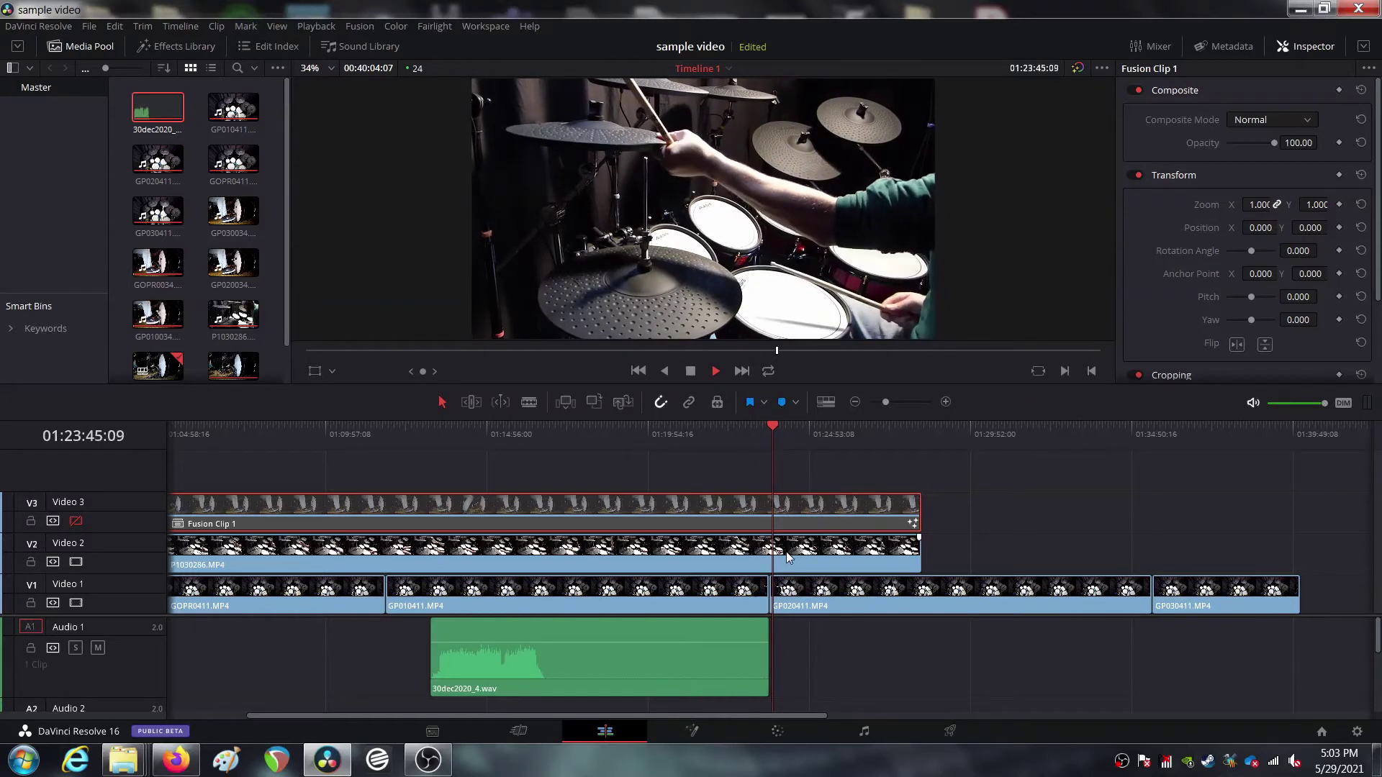
key("space")
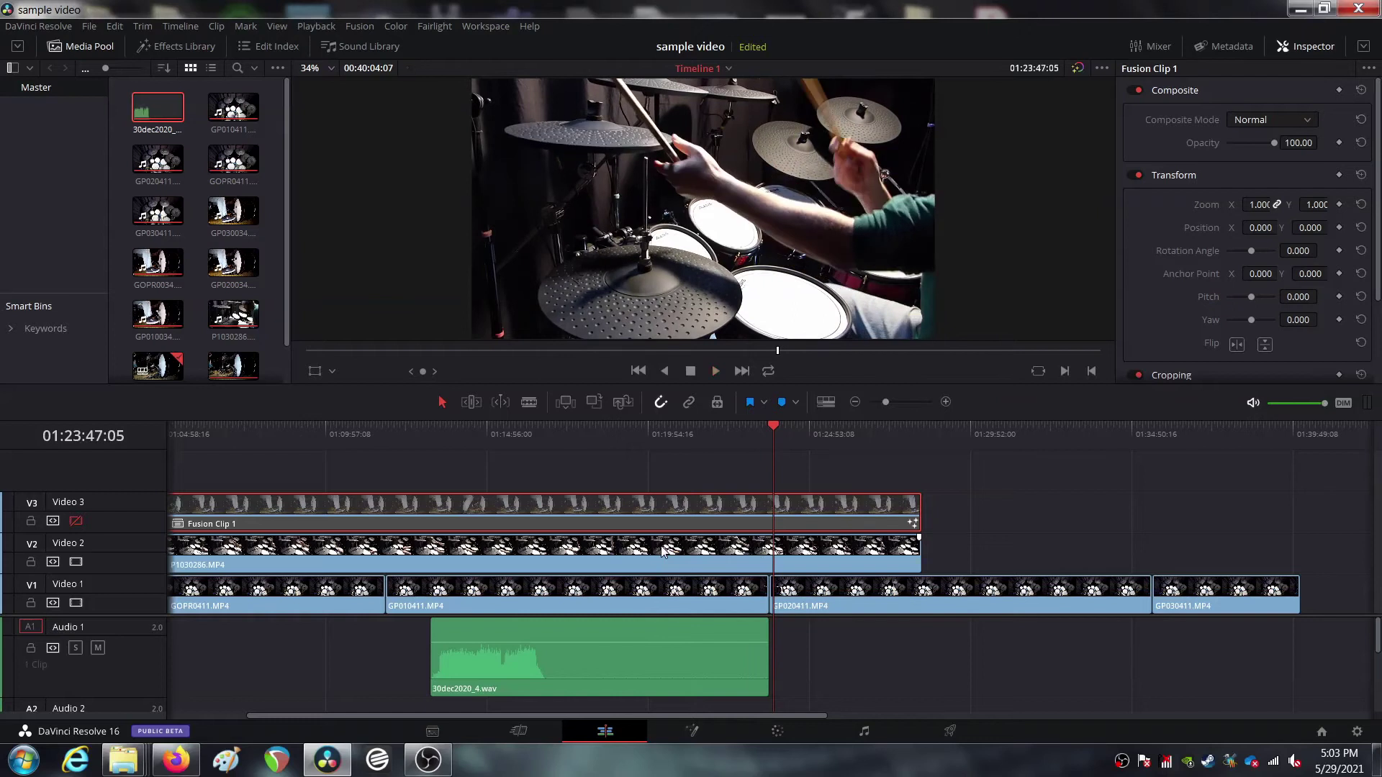
left_click_drag(662, 550, 729, 563)
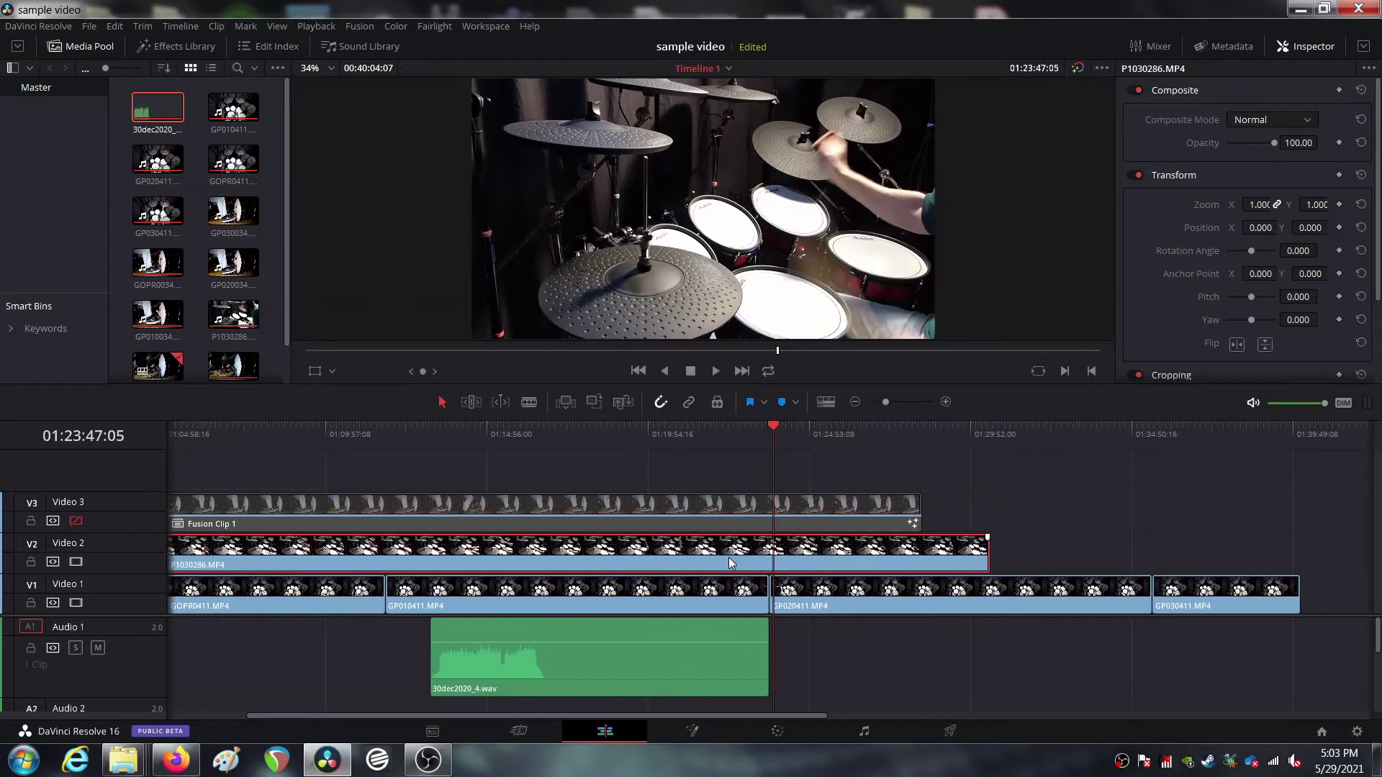
key("space")
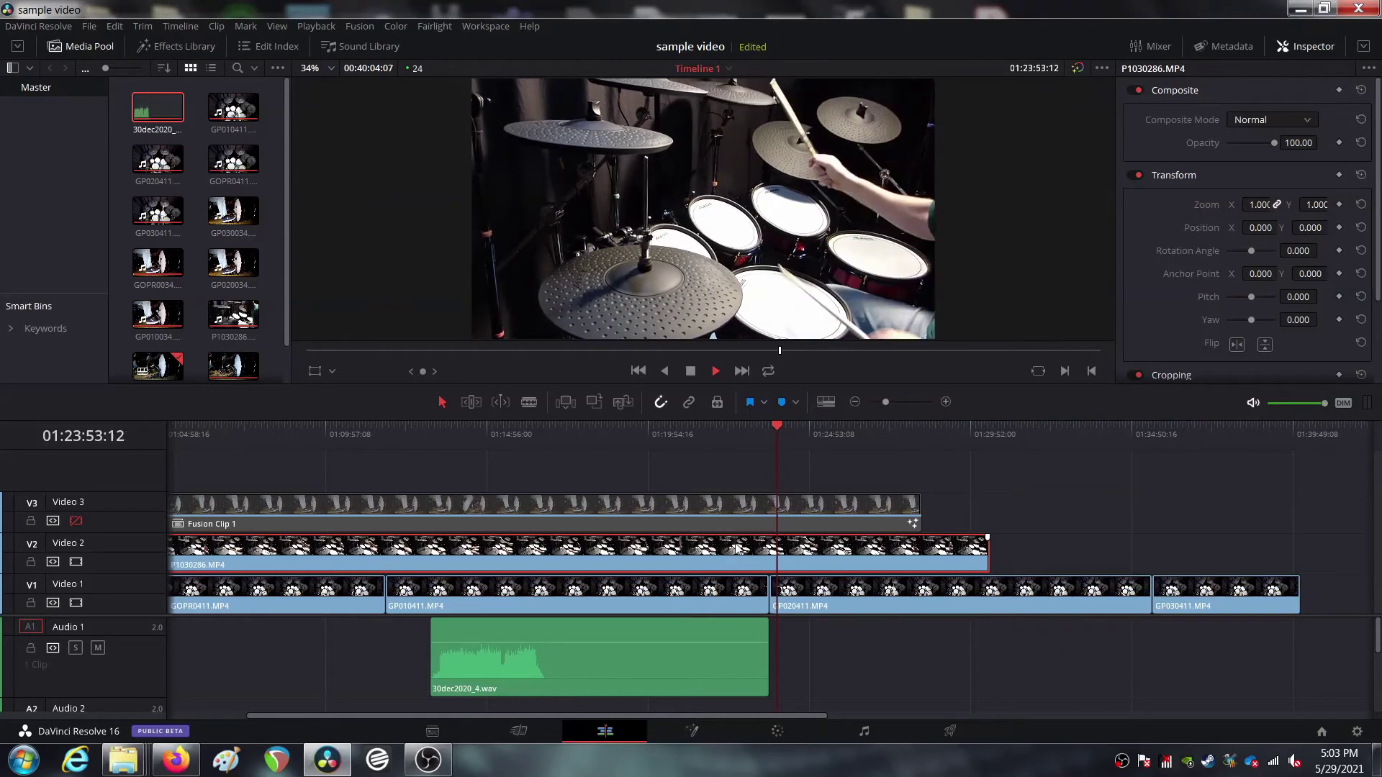
key("space")
left_click(335, 600)
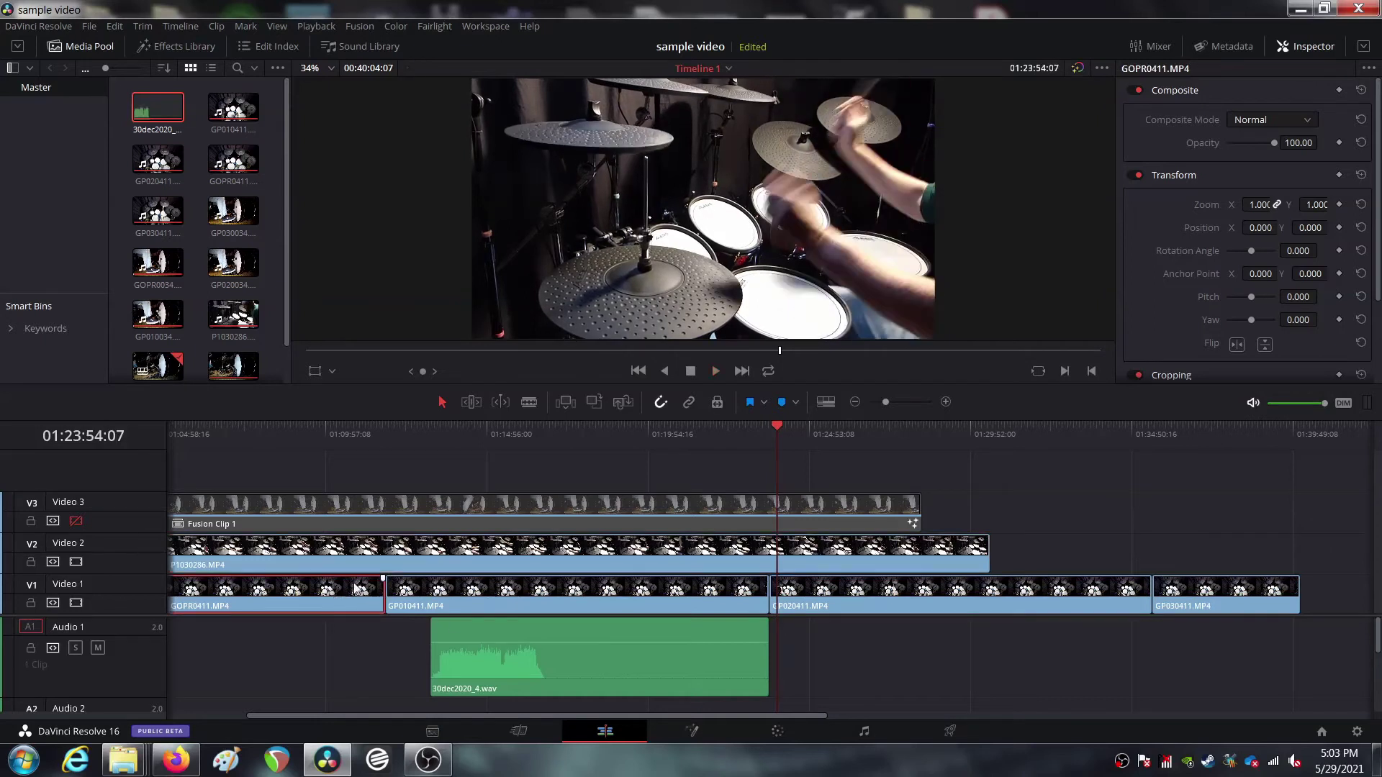
Disable Video 2's picture and play across the join between the Video 1 clips to inspect it
left_click(377, 431)
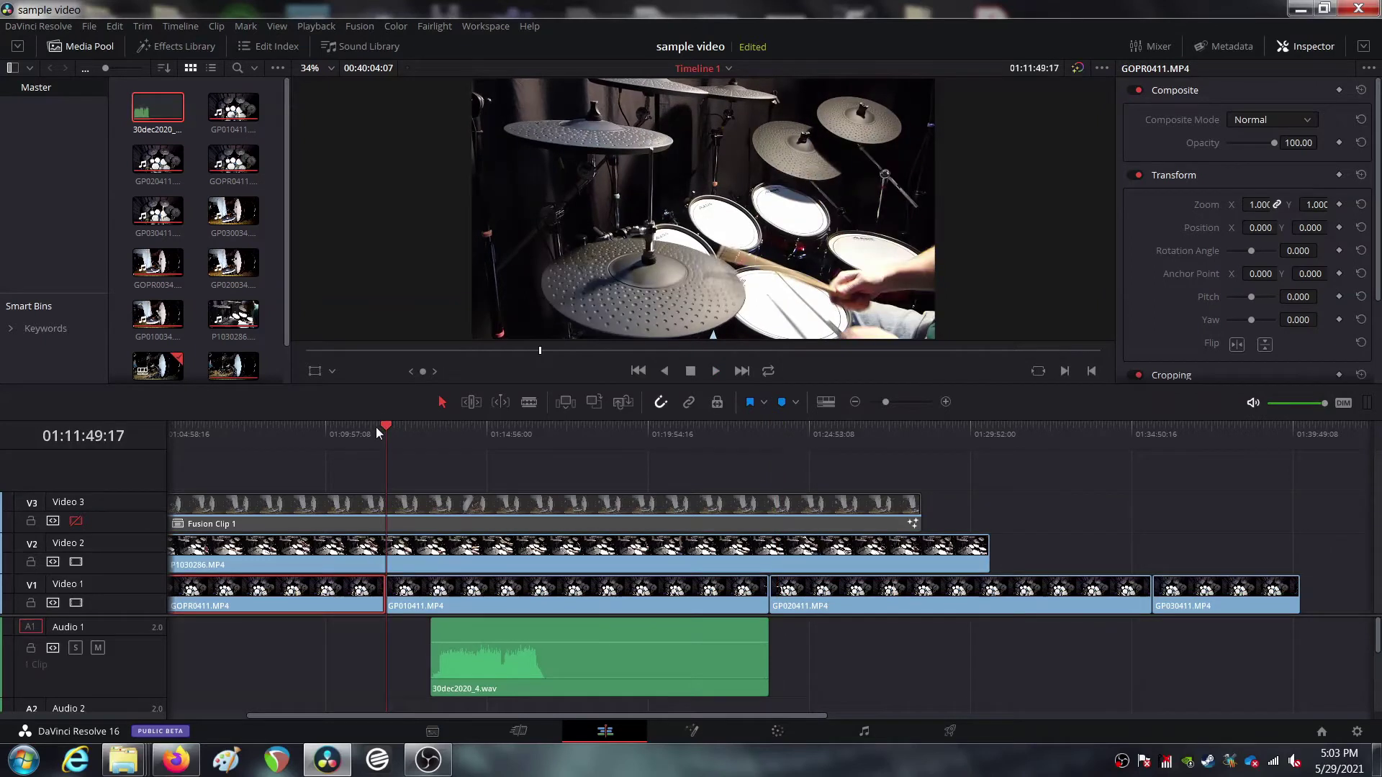
left_click(946, 402)
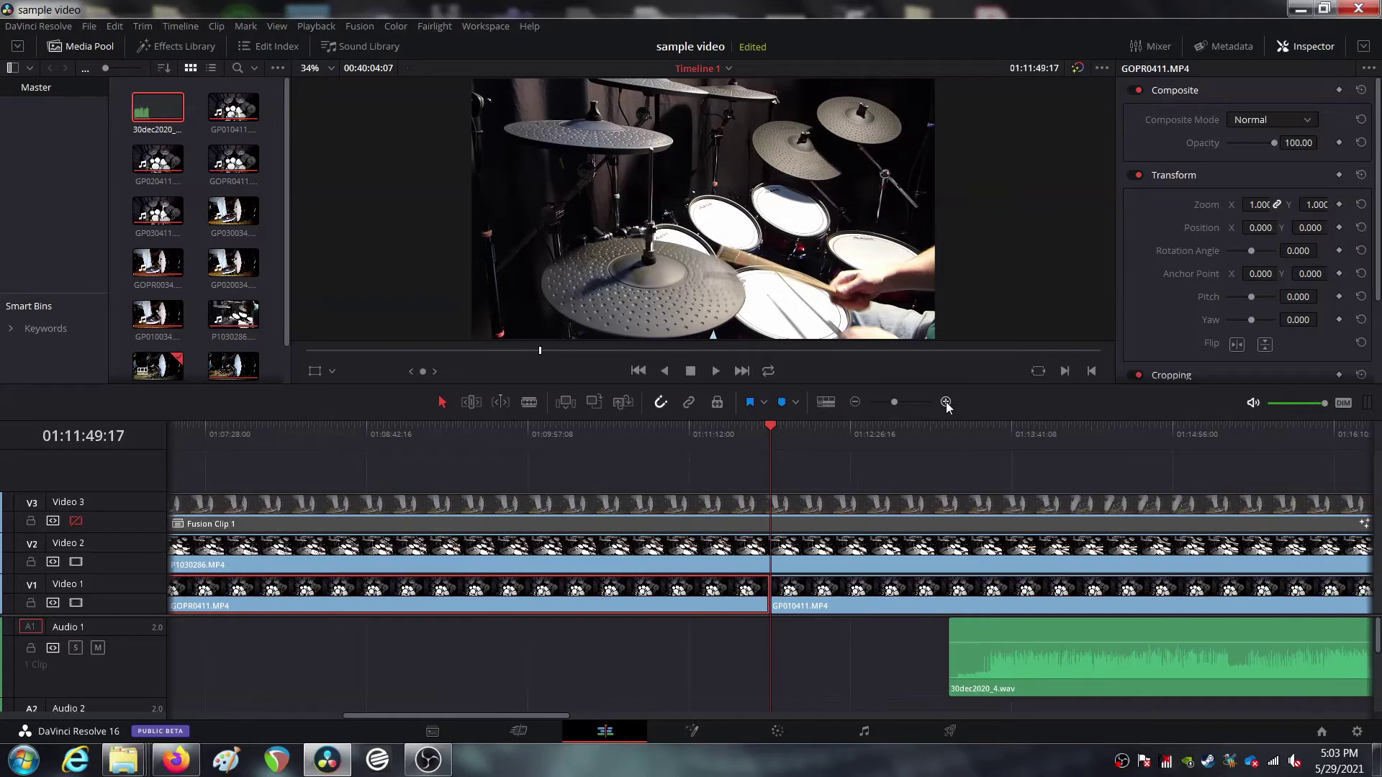
left_click(945, 402)
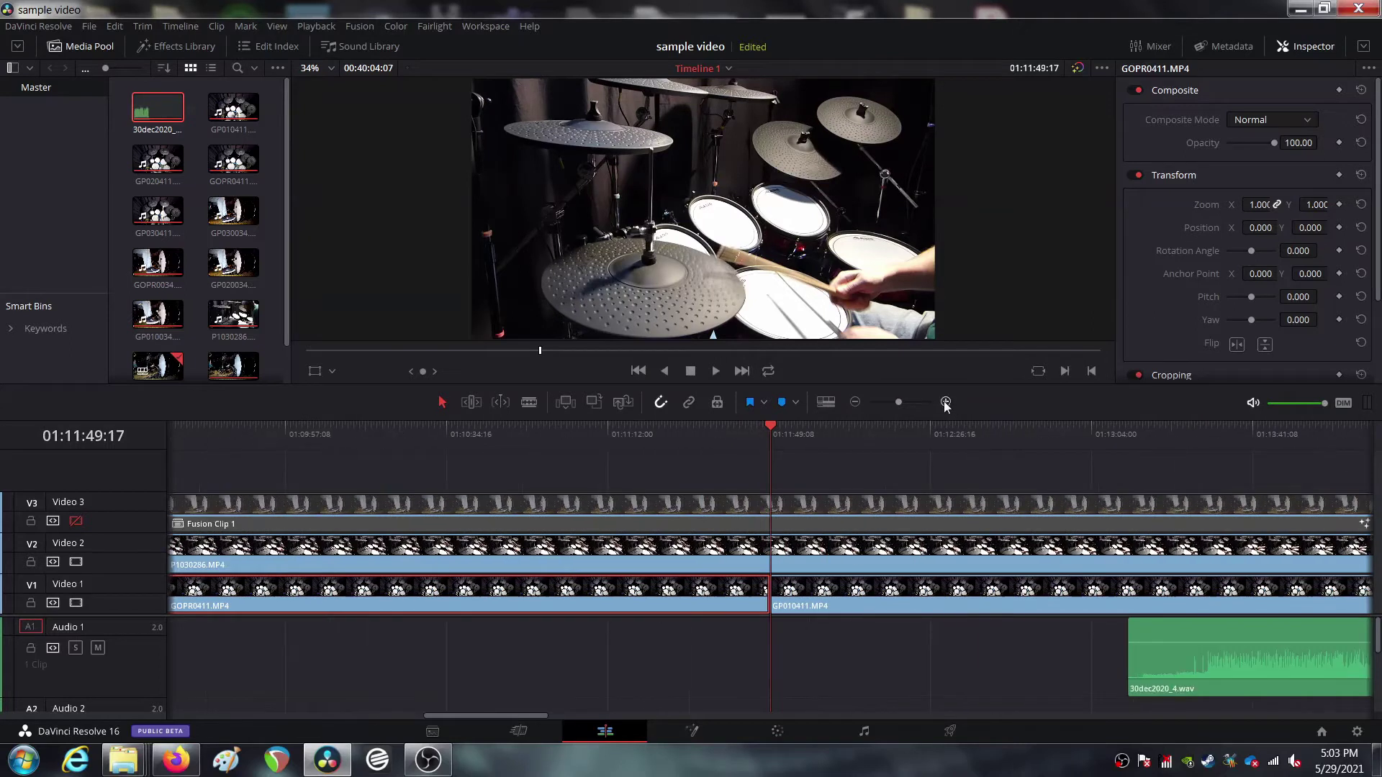
left_click(76, 562)
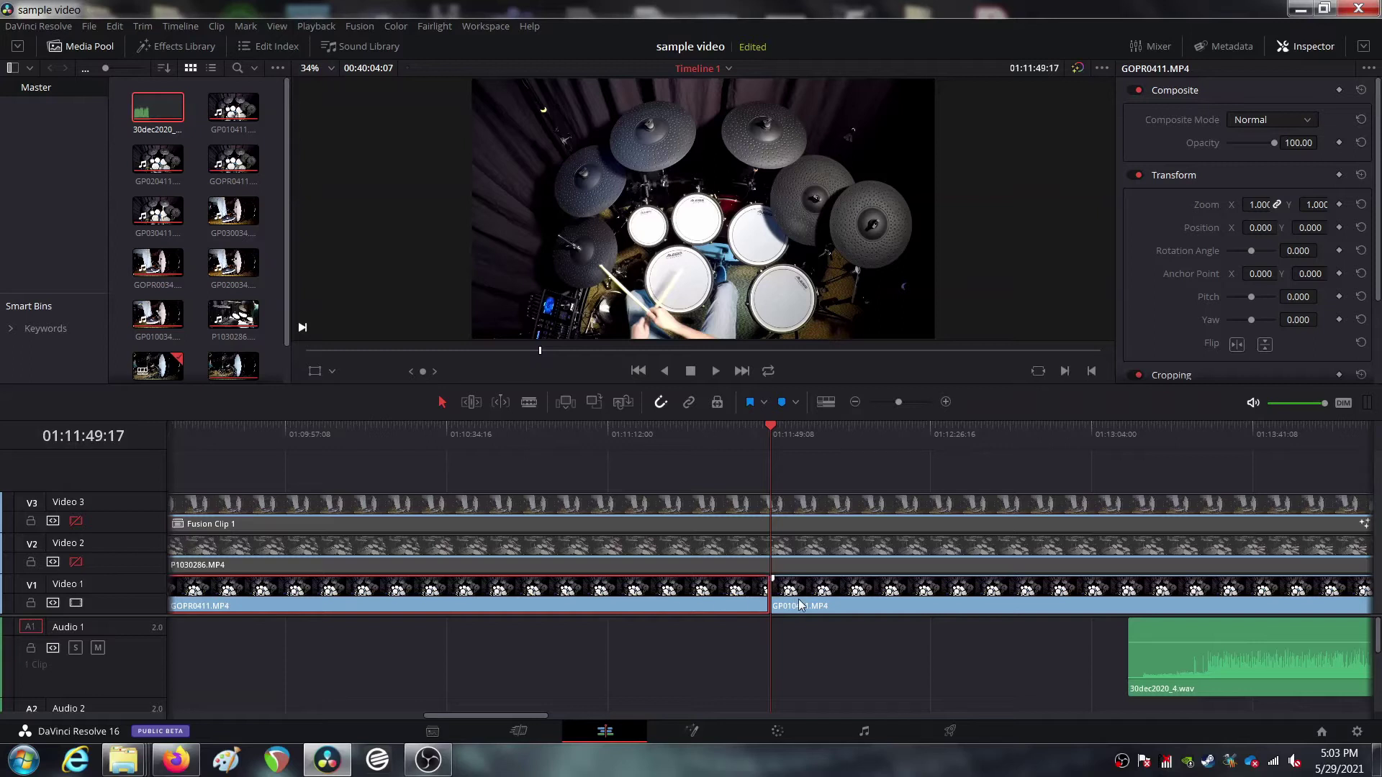
left_click(750, 425)
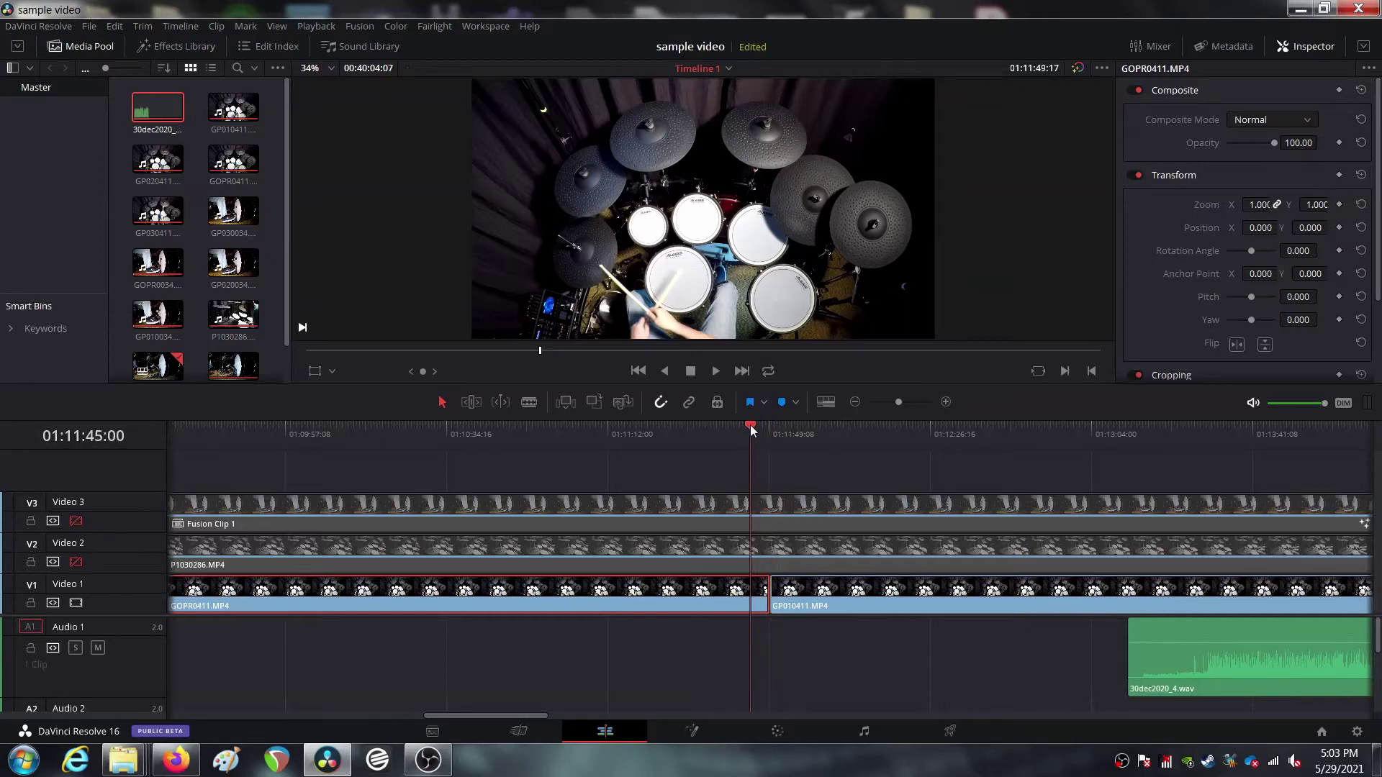
key("space")
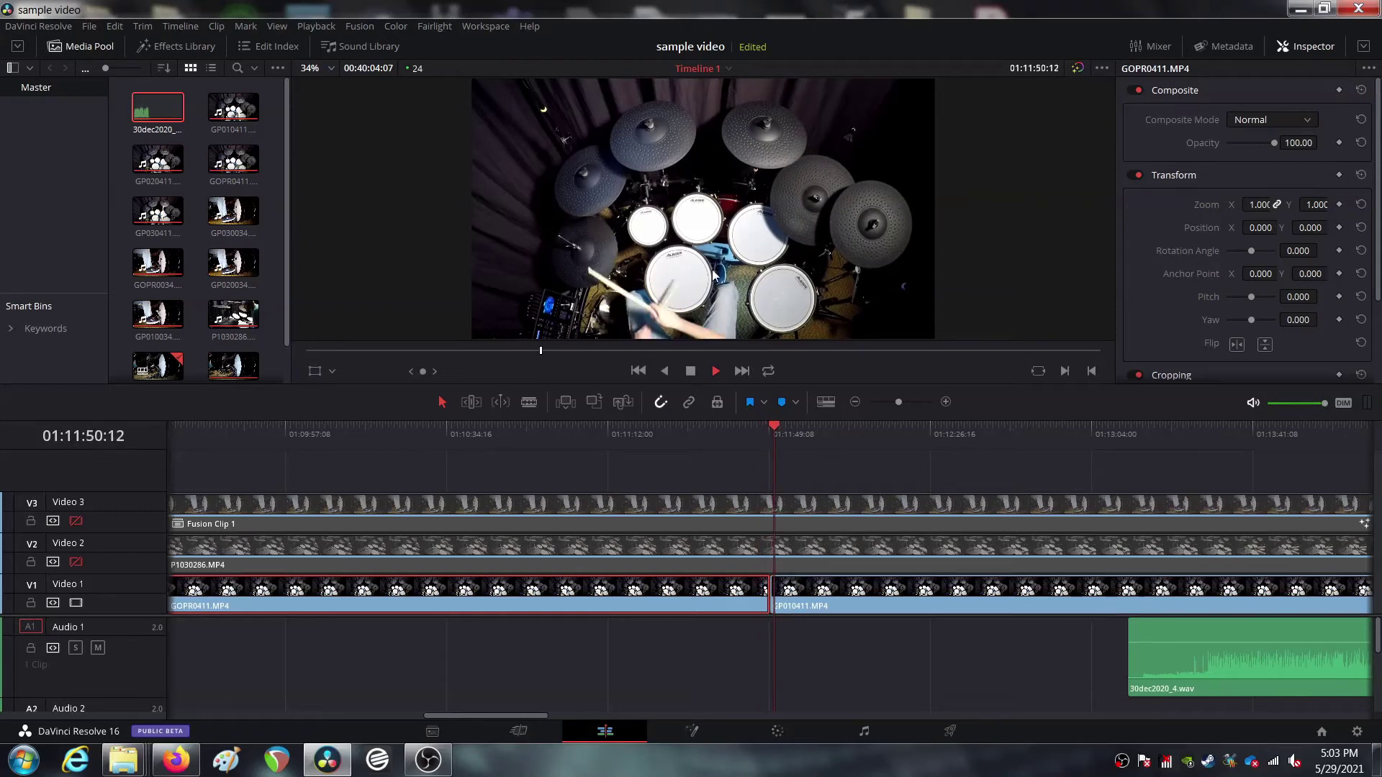
key("space")
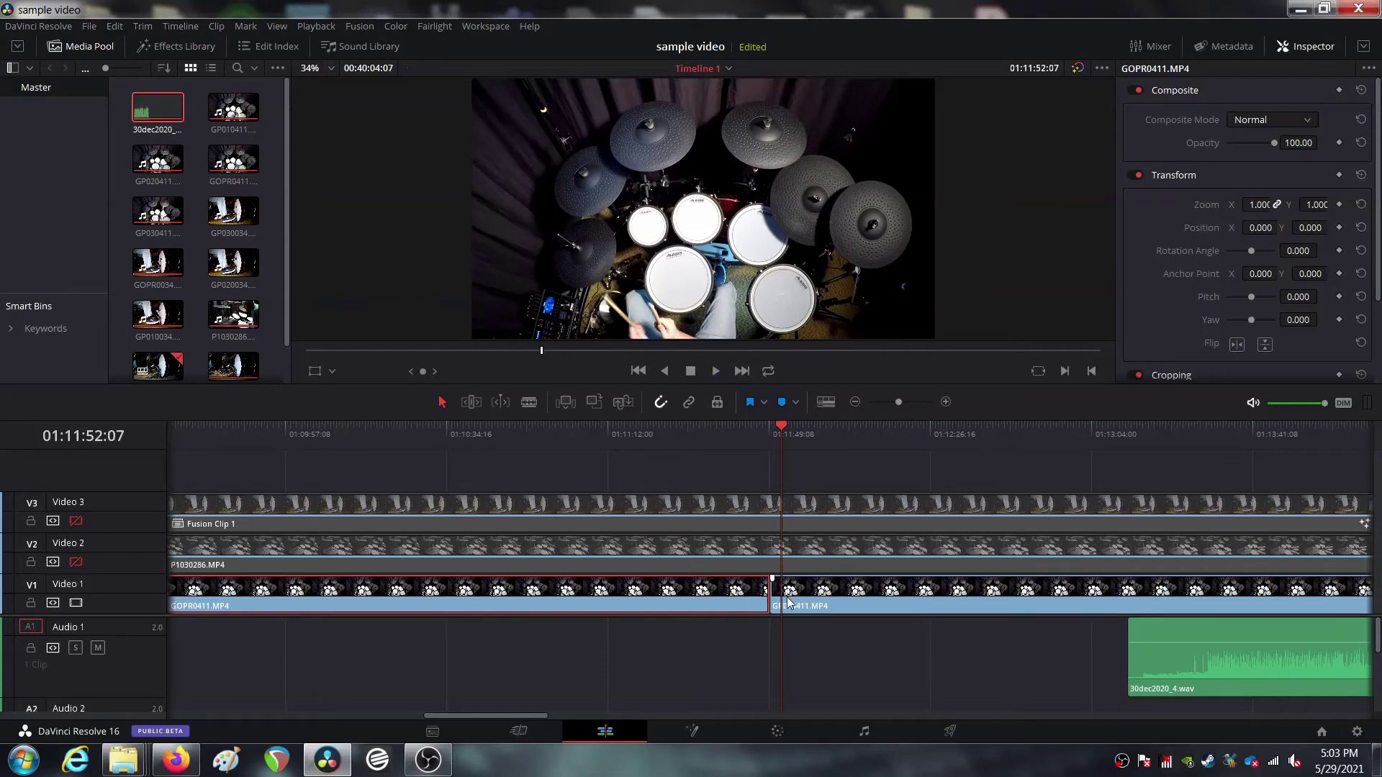
Delete GP020411.MP4 and GP030411.MP4 from Video 1 past the end of the drum audio
left_click(855, 402)
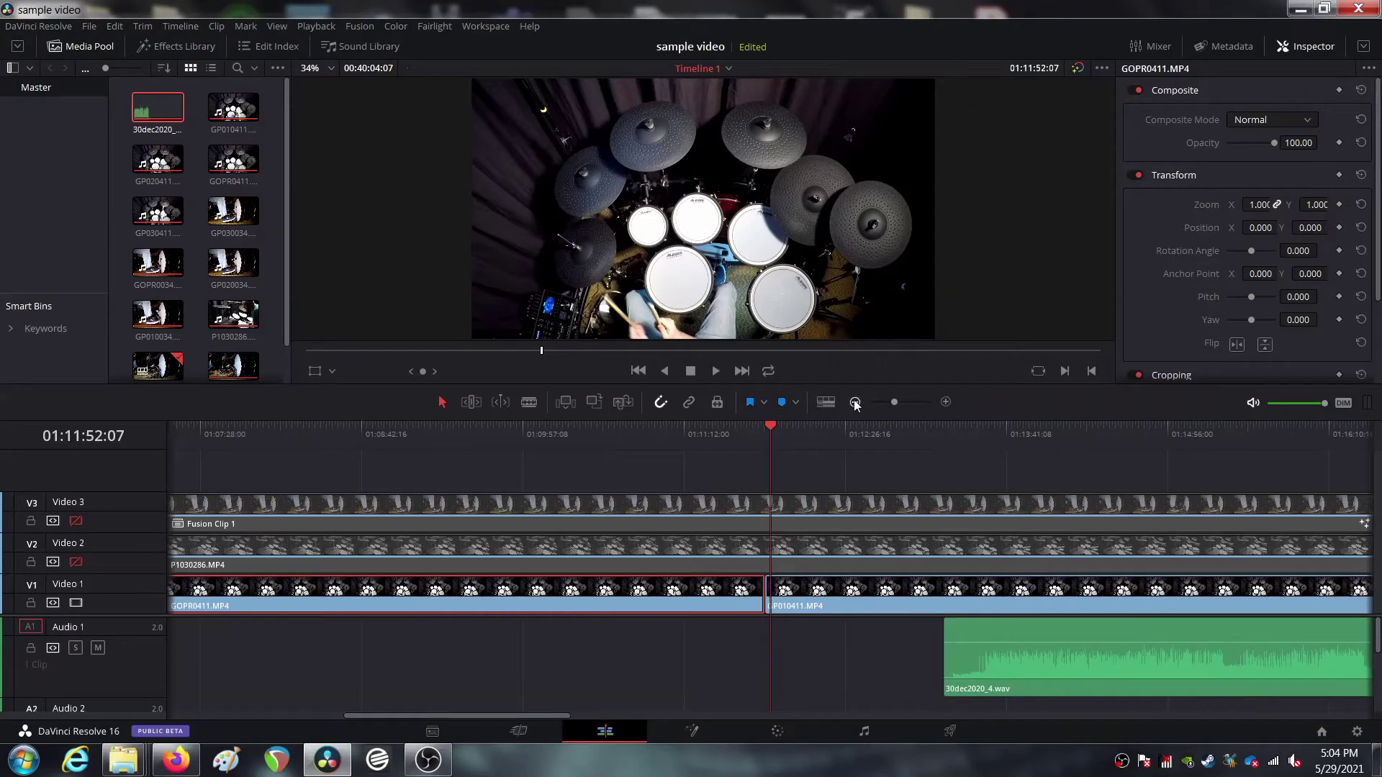
left_click(855, 402)
left_click(855, 402)
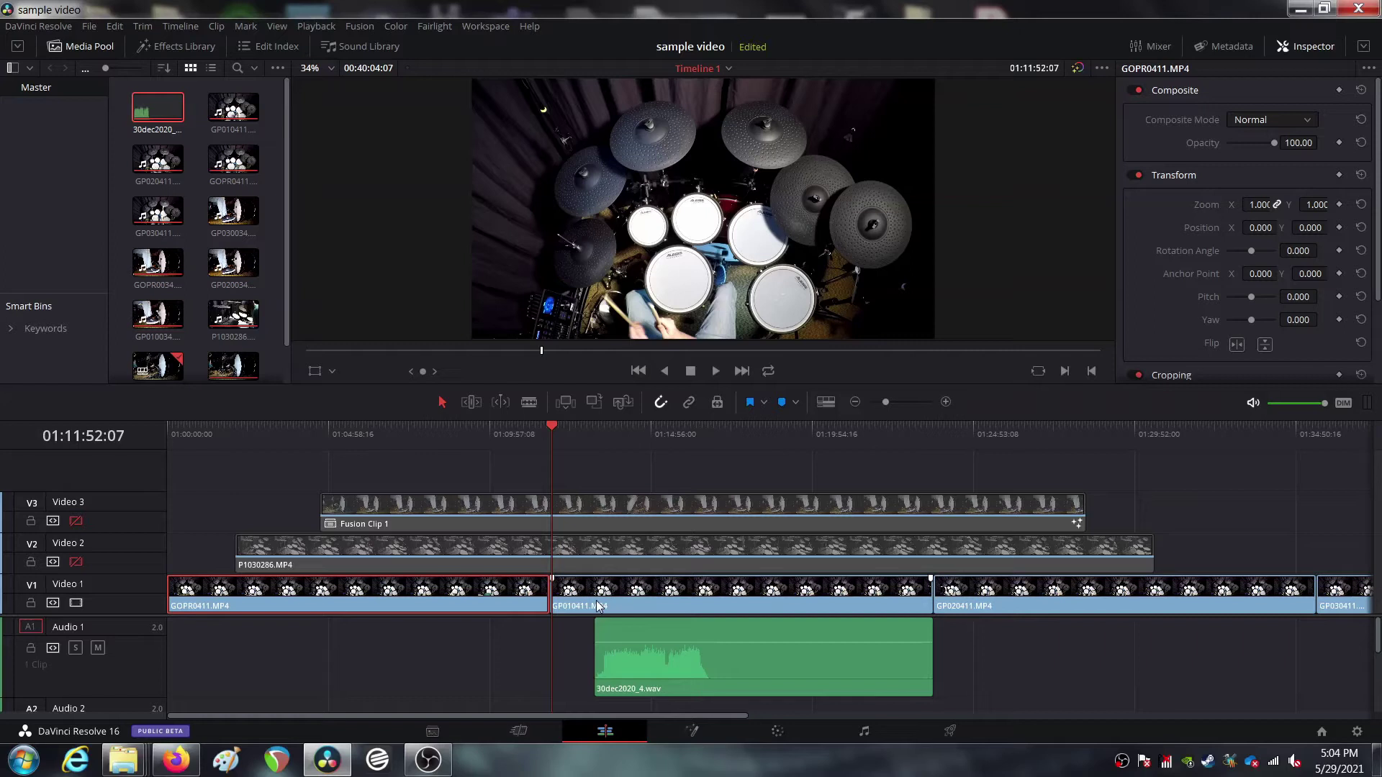
left_click(927, 436)
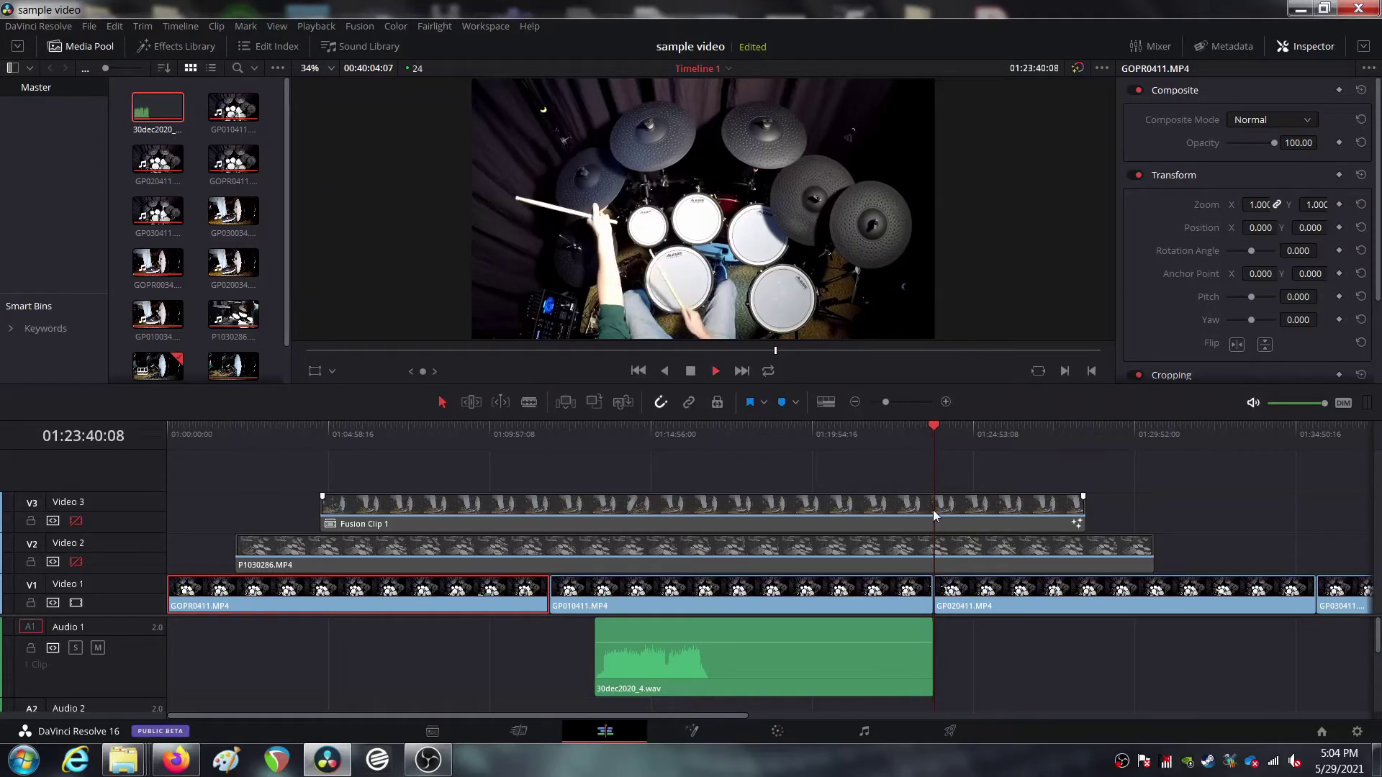
left_click(1018, 590)
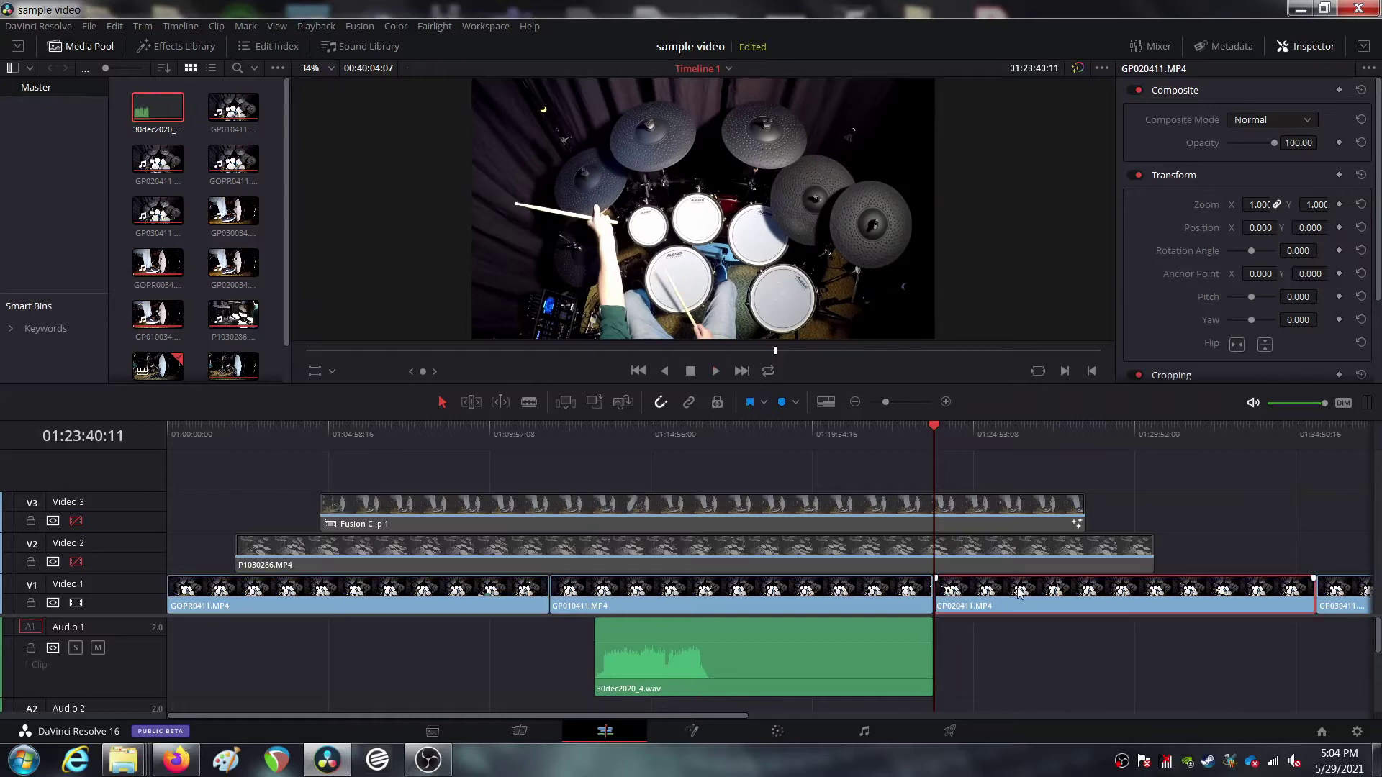
key("BackSpace")
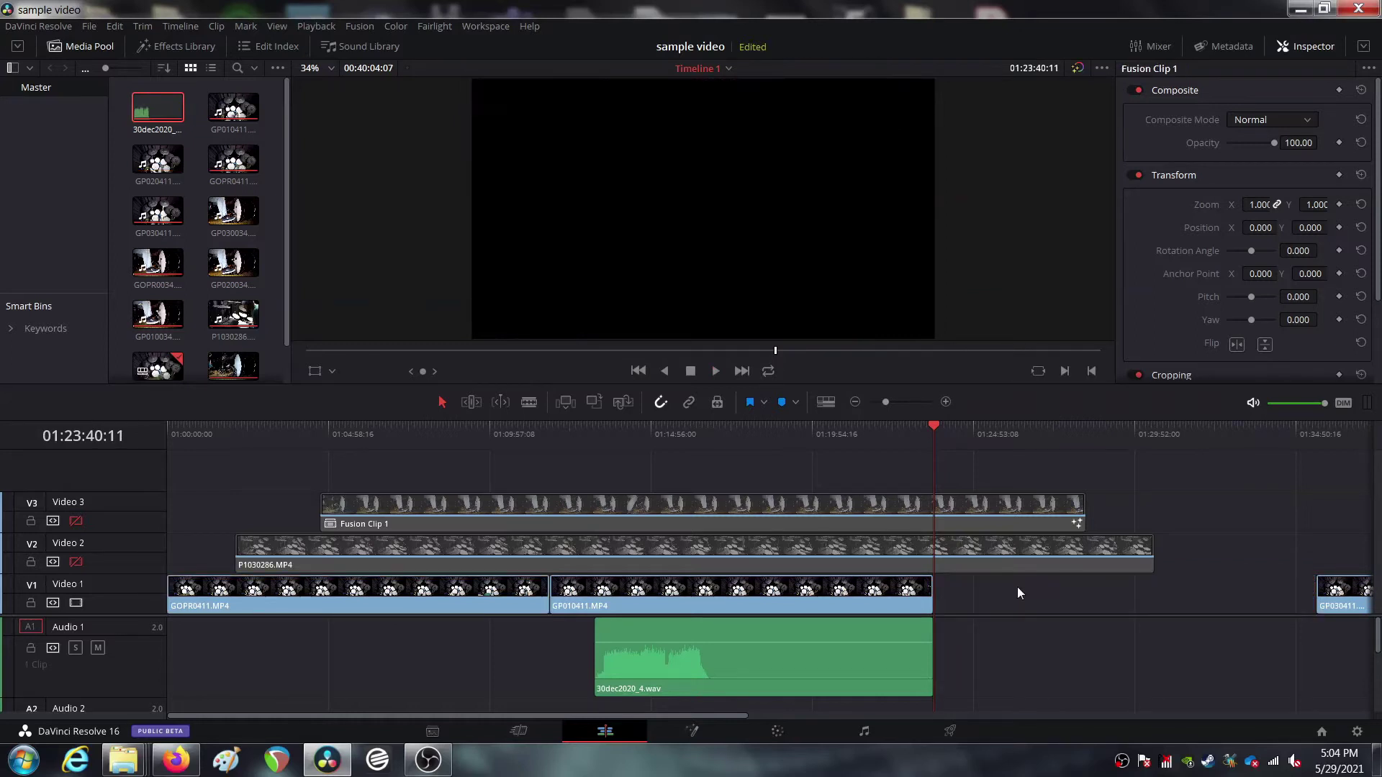
left_click(855, 403)
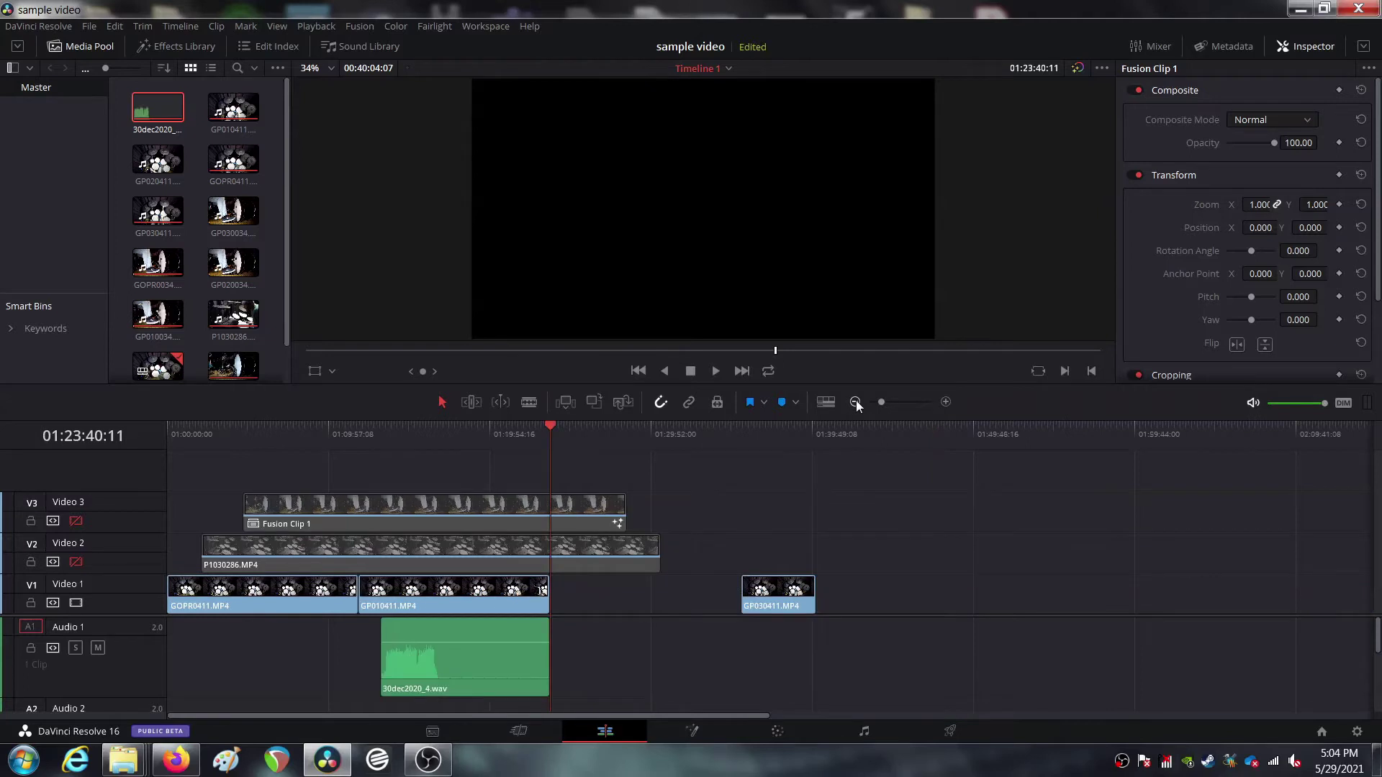
left_click(774, 592)
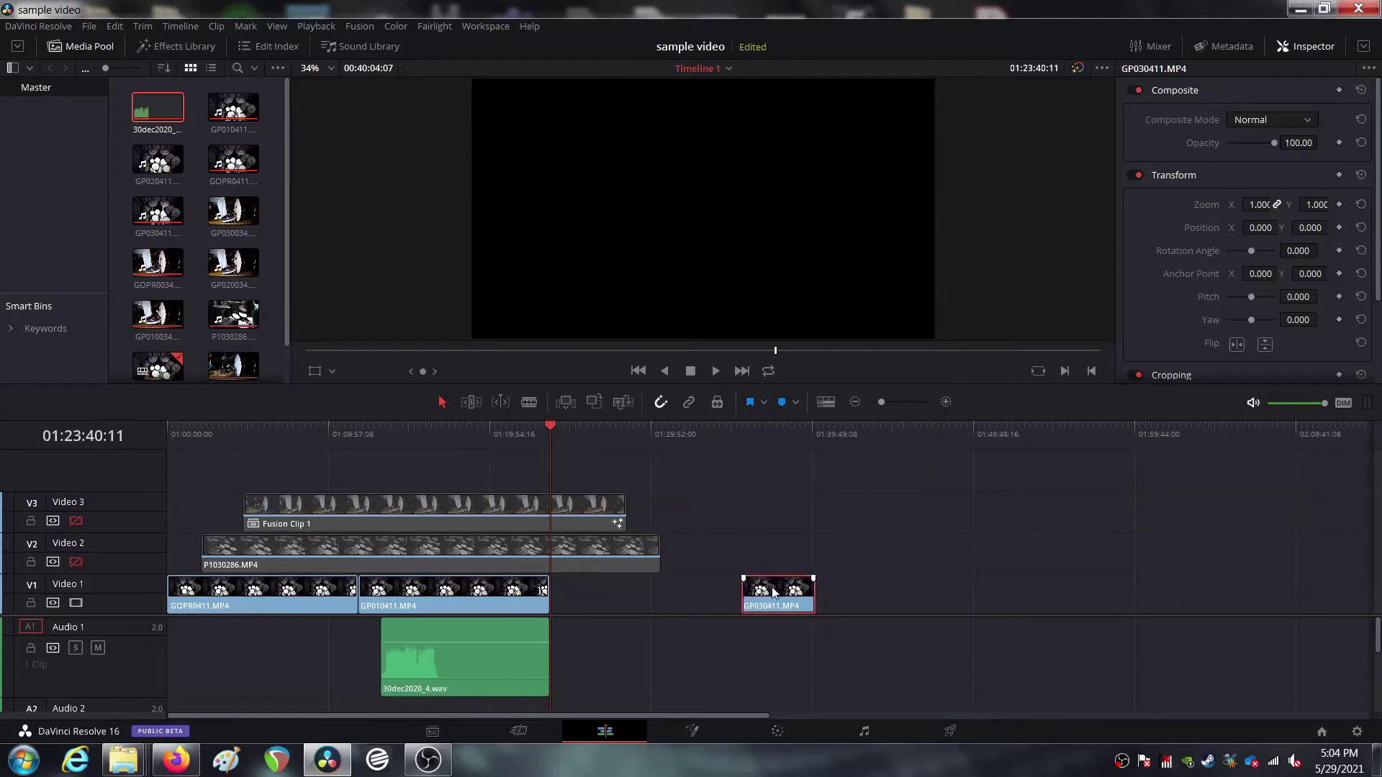
key("BackSpace")
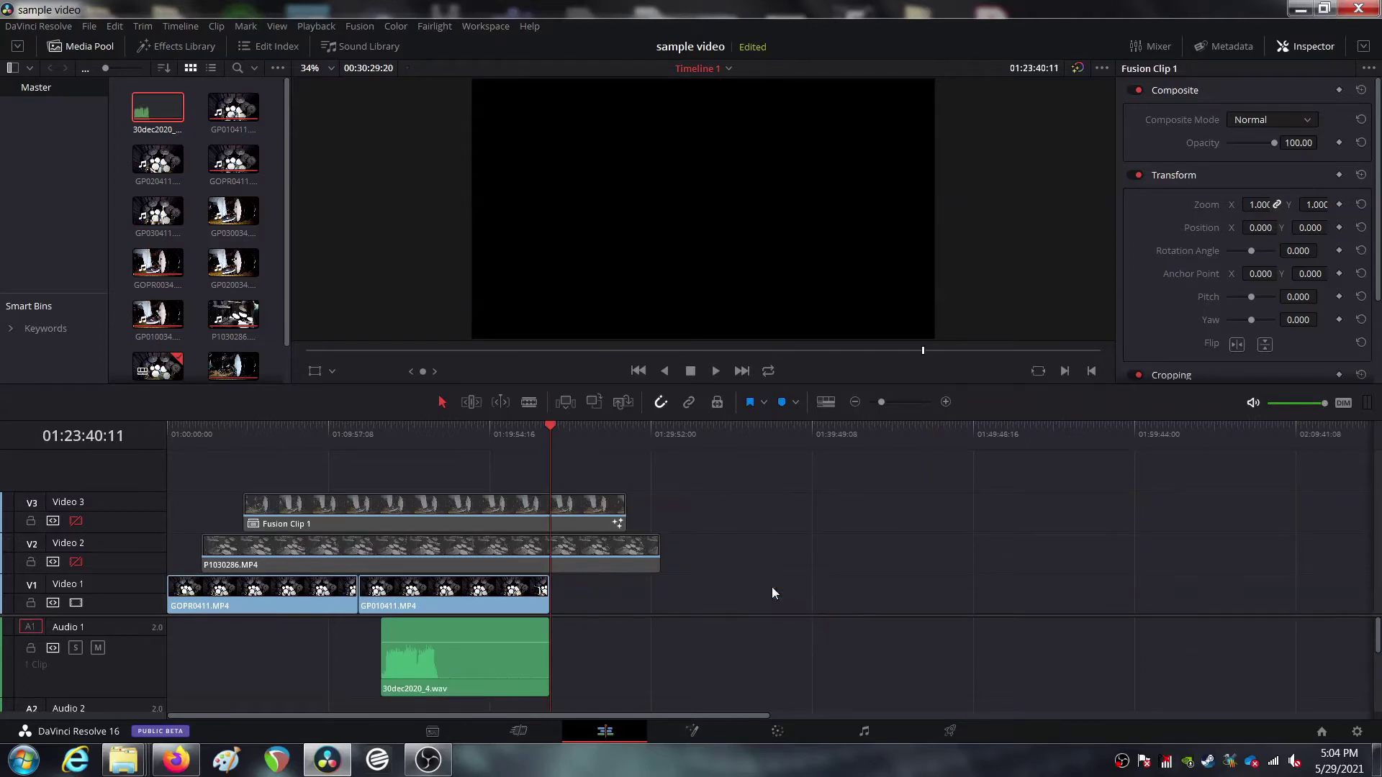
Combine GOPR0411 and GP010411 into Fusion Clip 2 and slide it later to end near 01:30
left_click(287, 593)
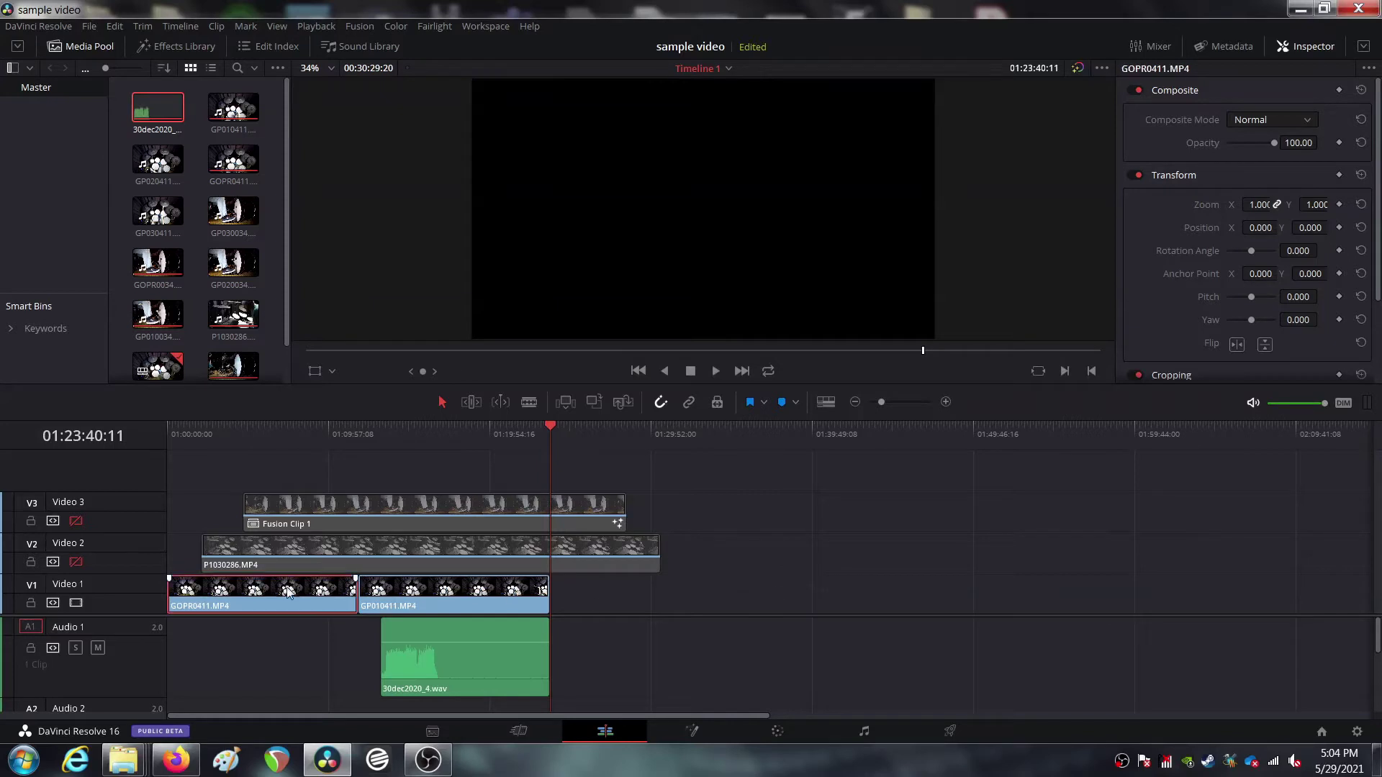
left_click(422, 590, "ctrl")
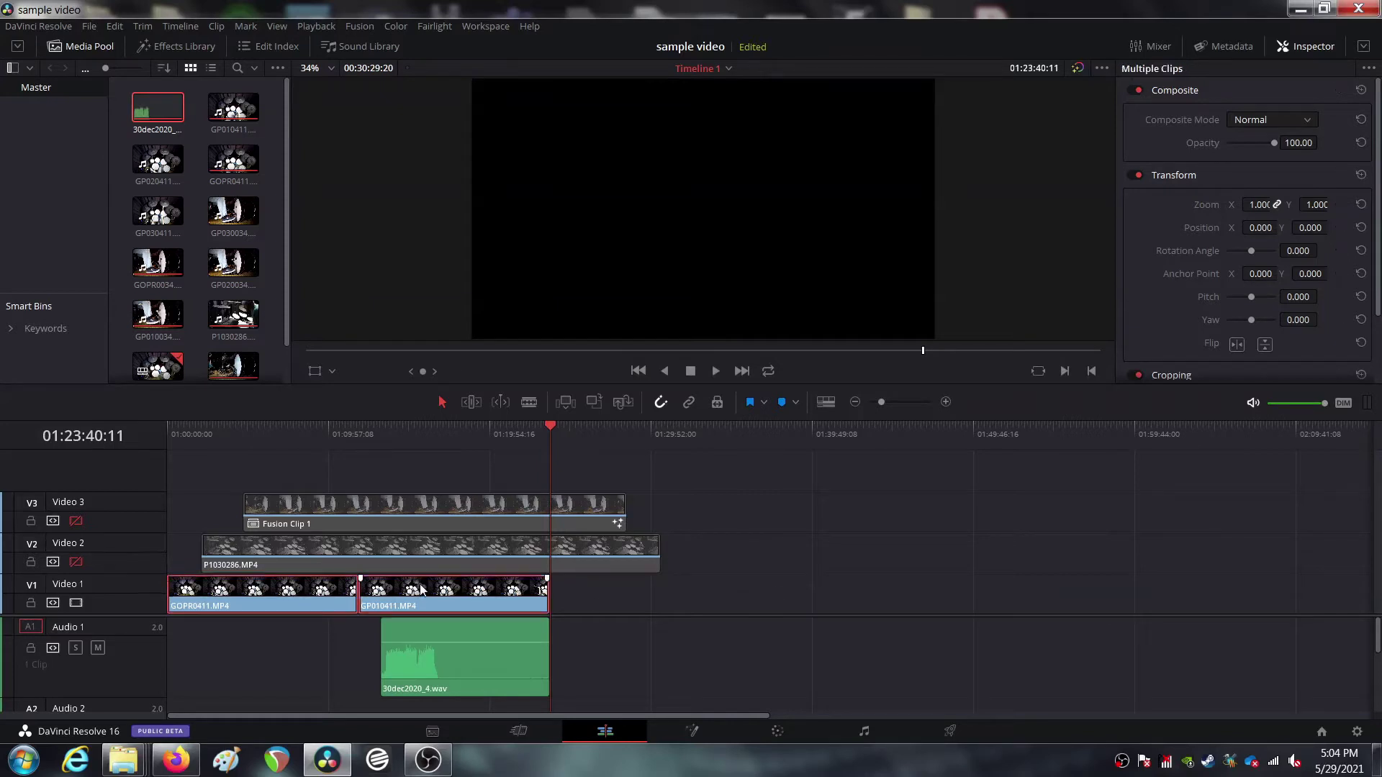
right_click(482, 587)
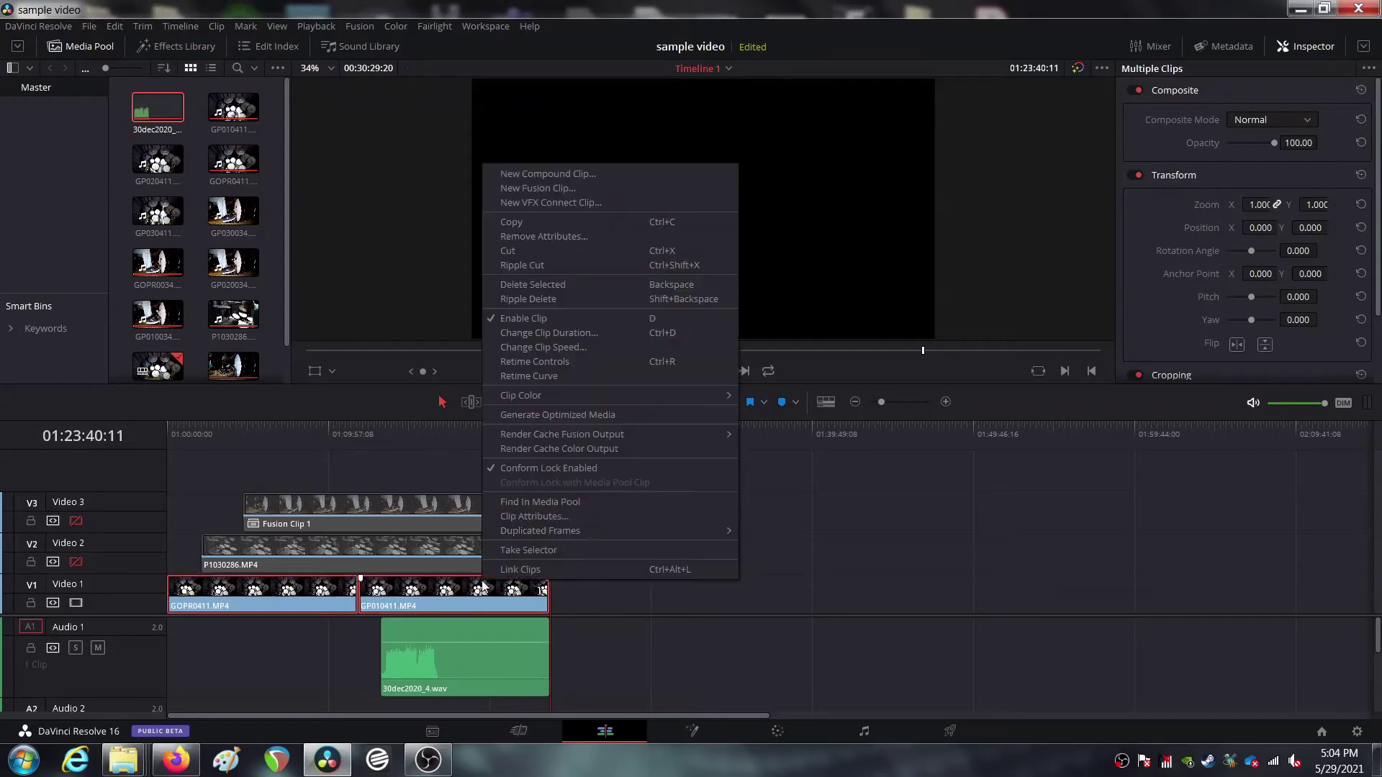
left_click(547, 189)
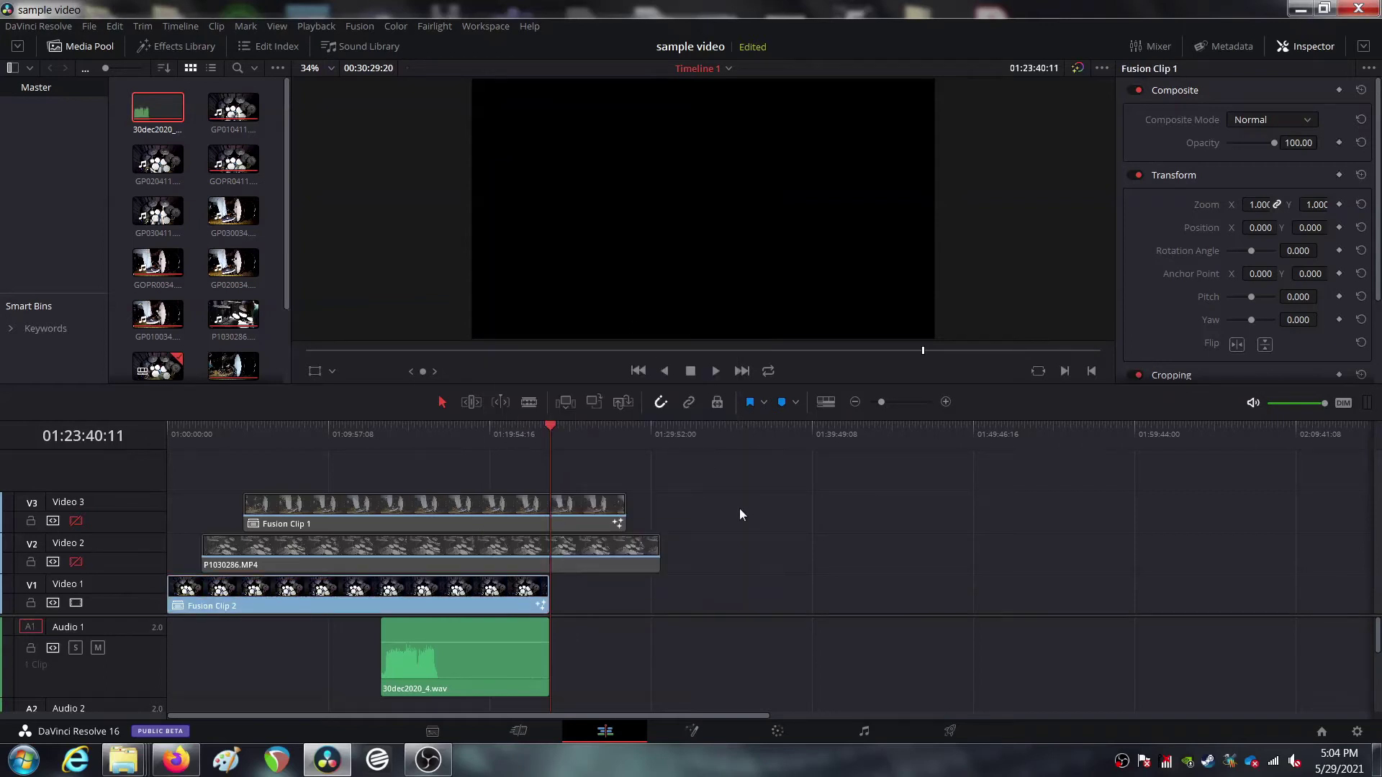
left_click(507, 596)
left_click_drag(508, 595, 617, 596)
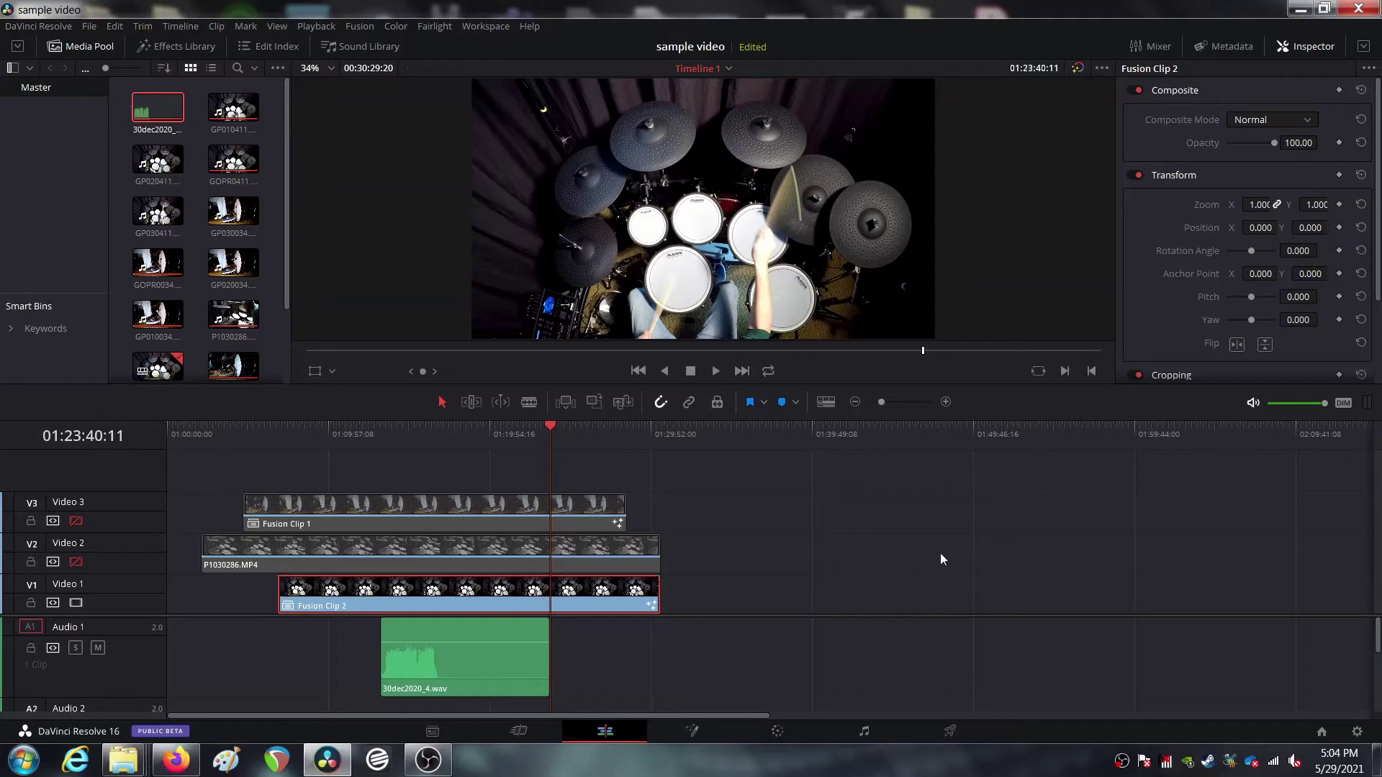
Zoom the timeline in one level on Fusion Clip 2 around 01:05–01:30
left_click(947, 403)
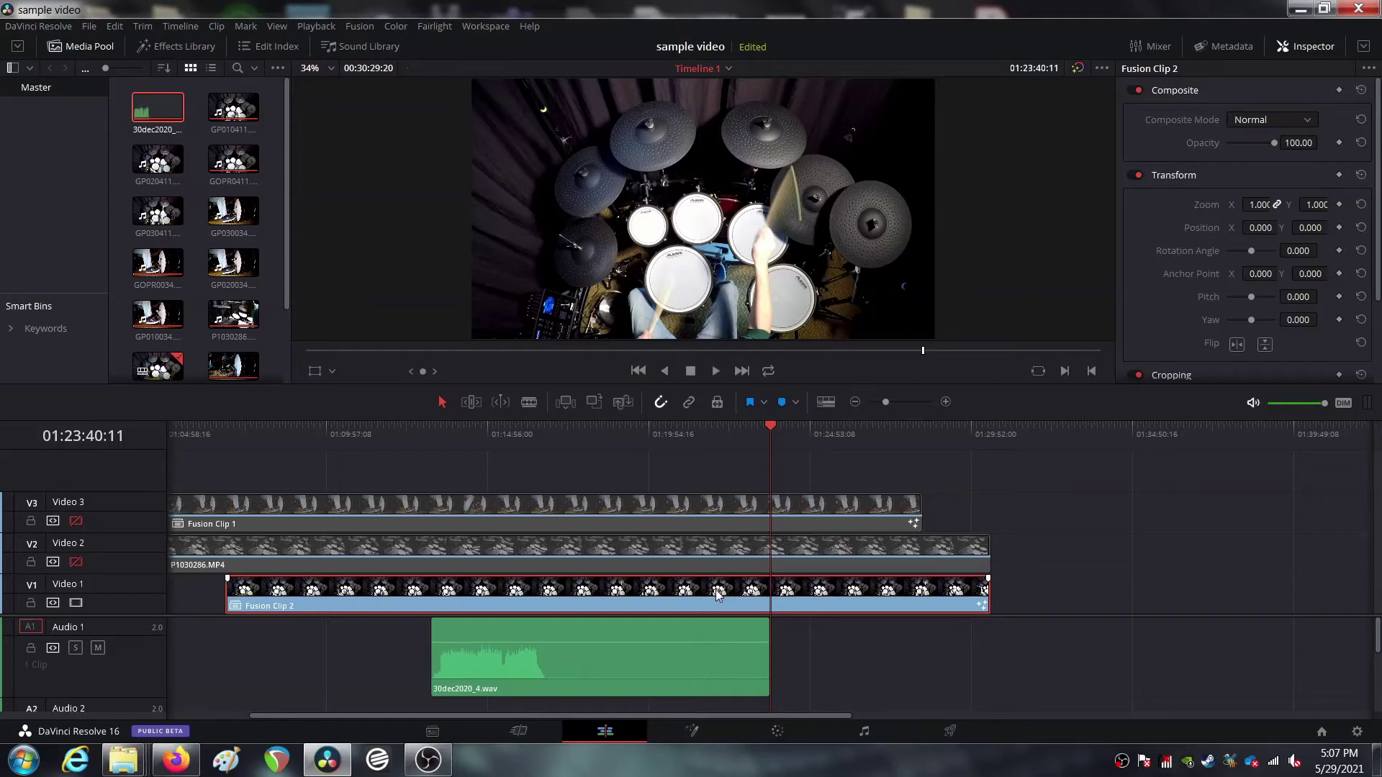
Play through the overlap from about 01:24:42 to 01:29:01, then re-enable Video 2's picture
key("space")
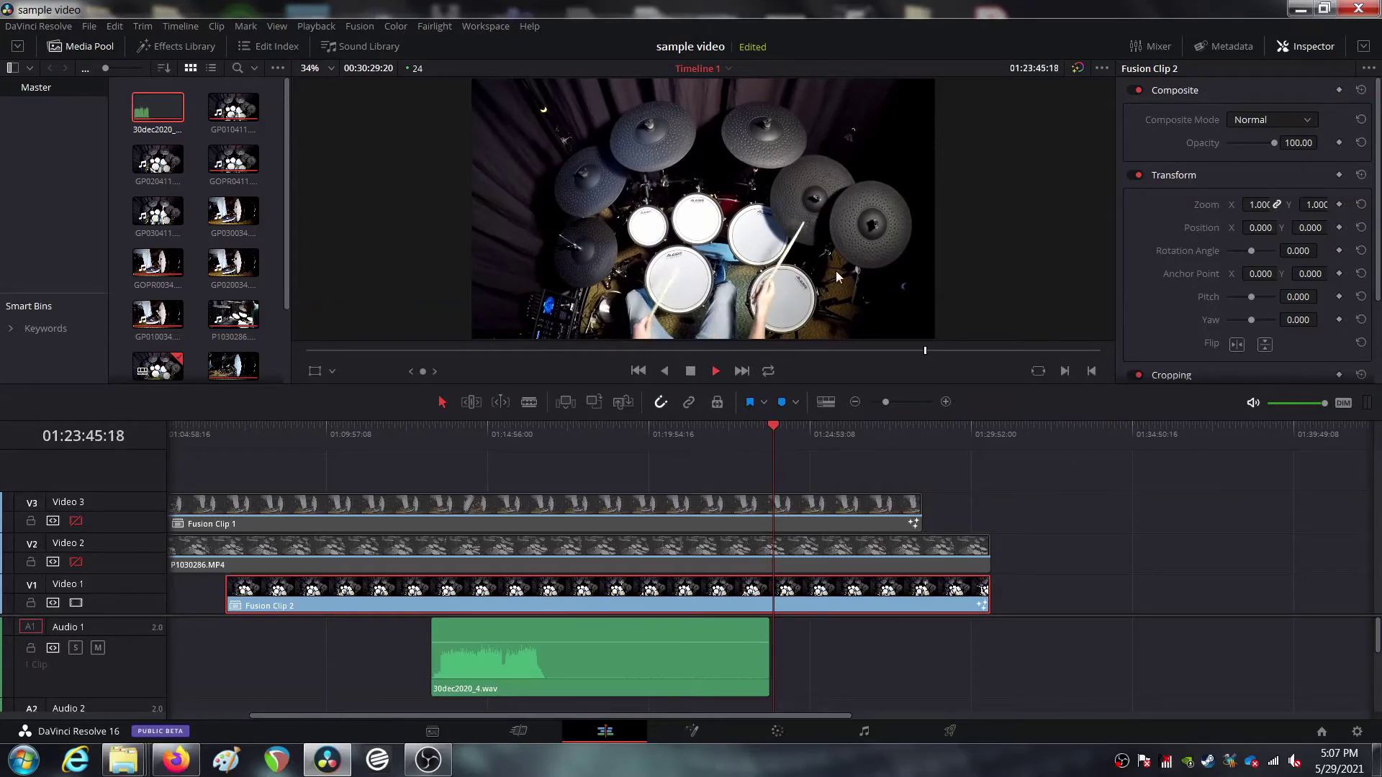
left_click(804, 425)
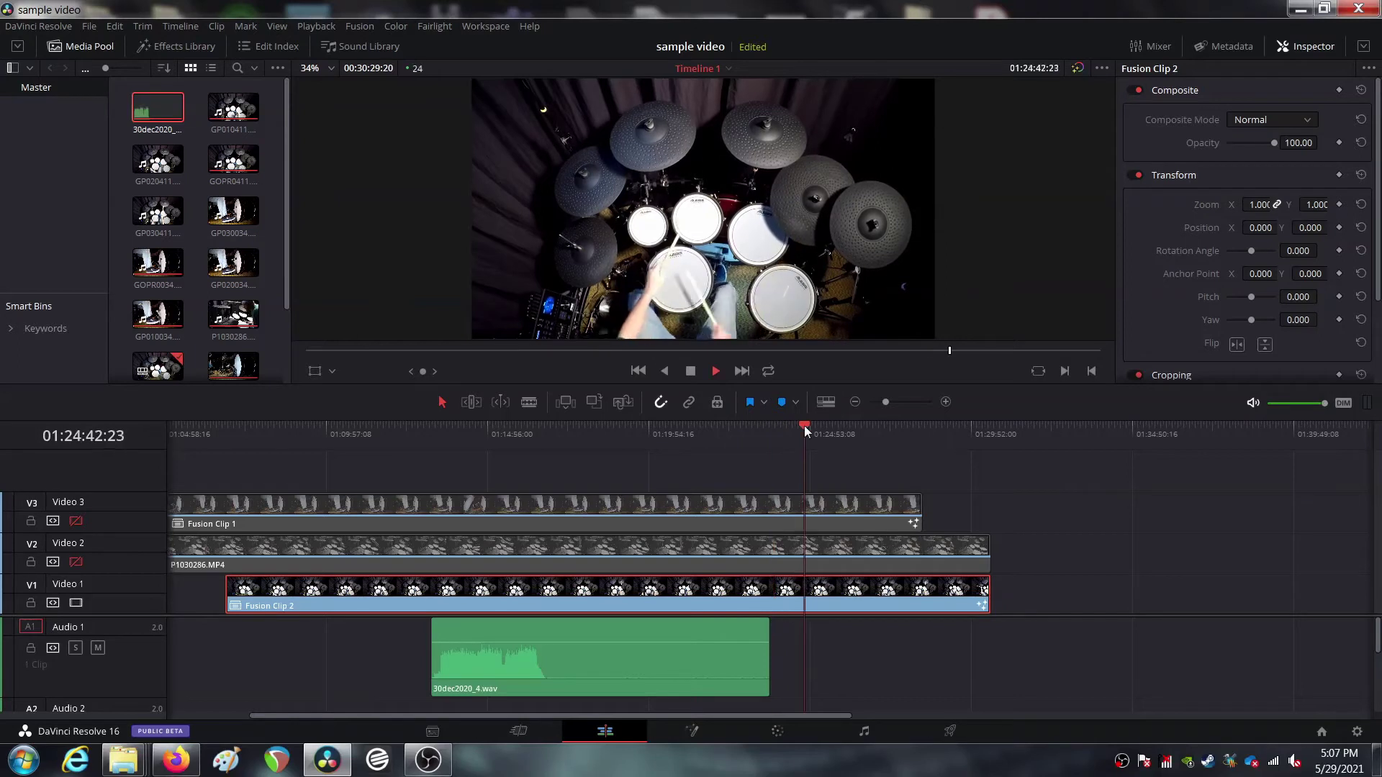
left_click(827, 428)
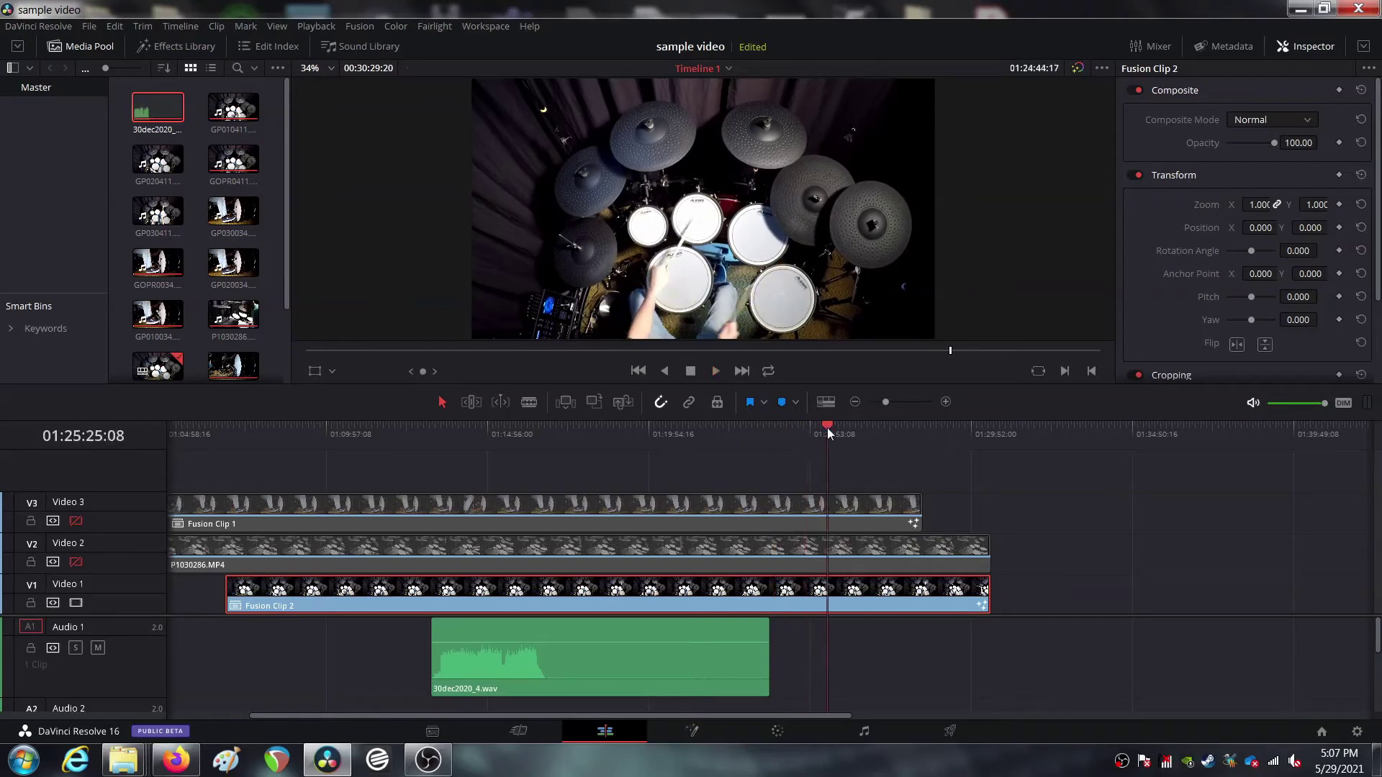
left_click(900, 428)
left_click(922, 428)
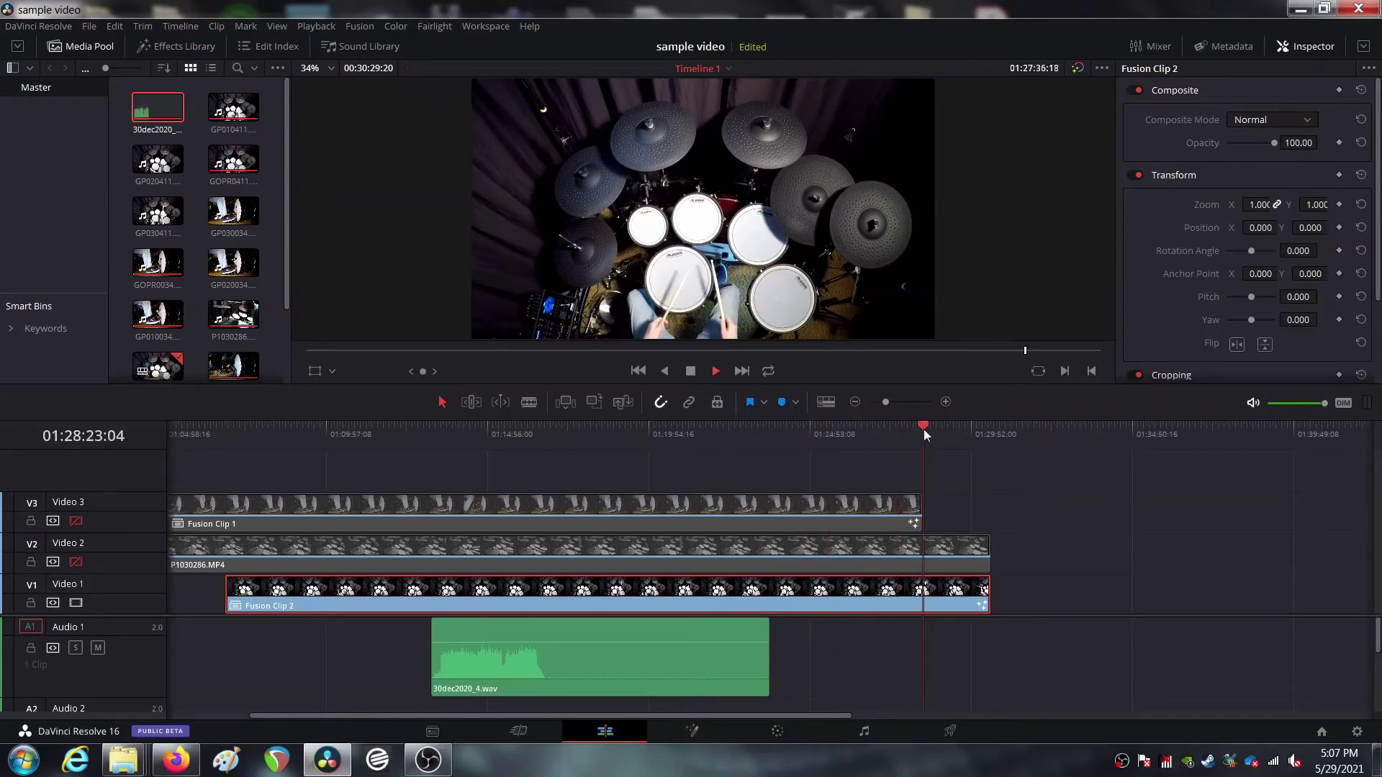
left_click(943, 427)
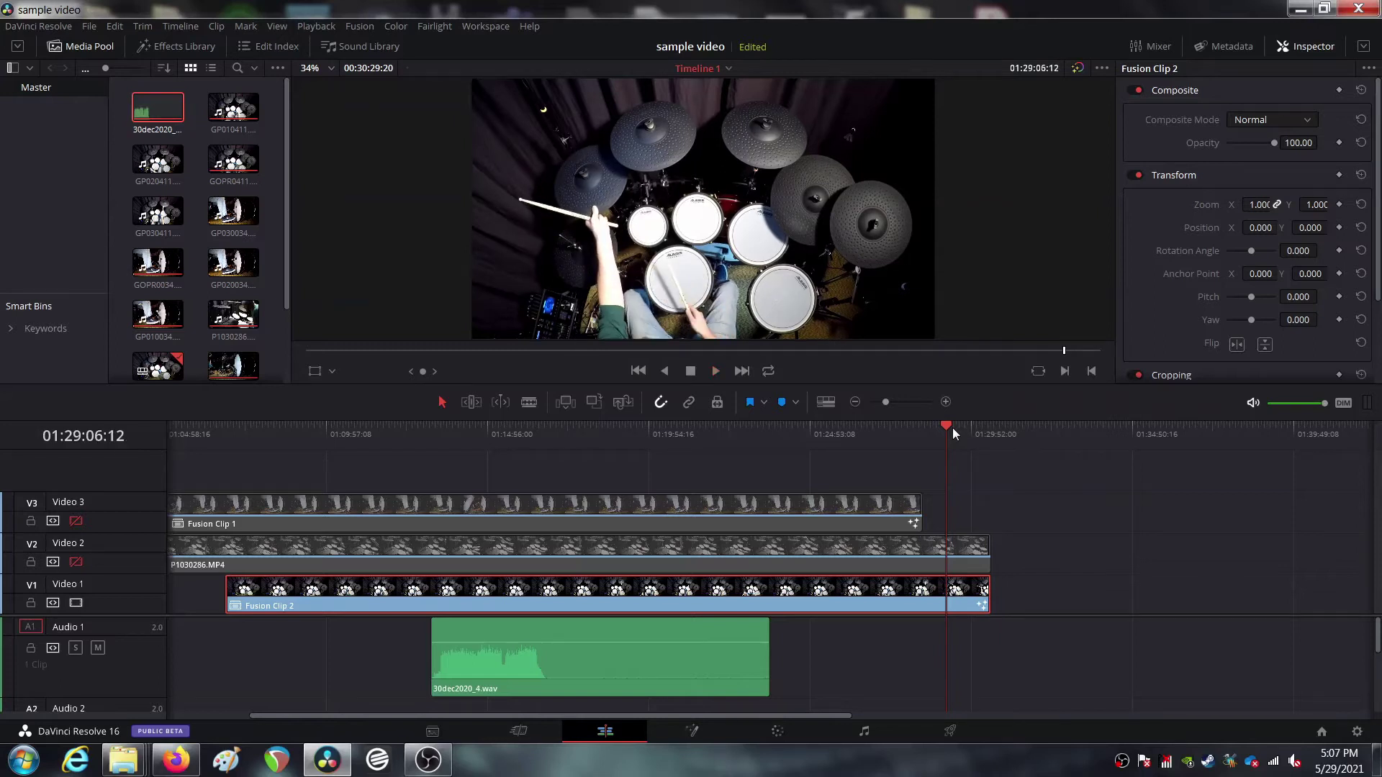
left_click(76, 561)
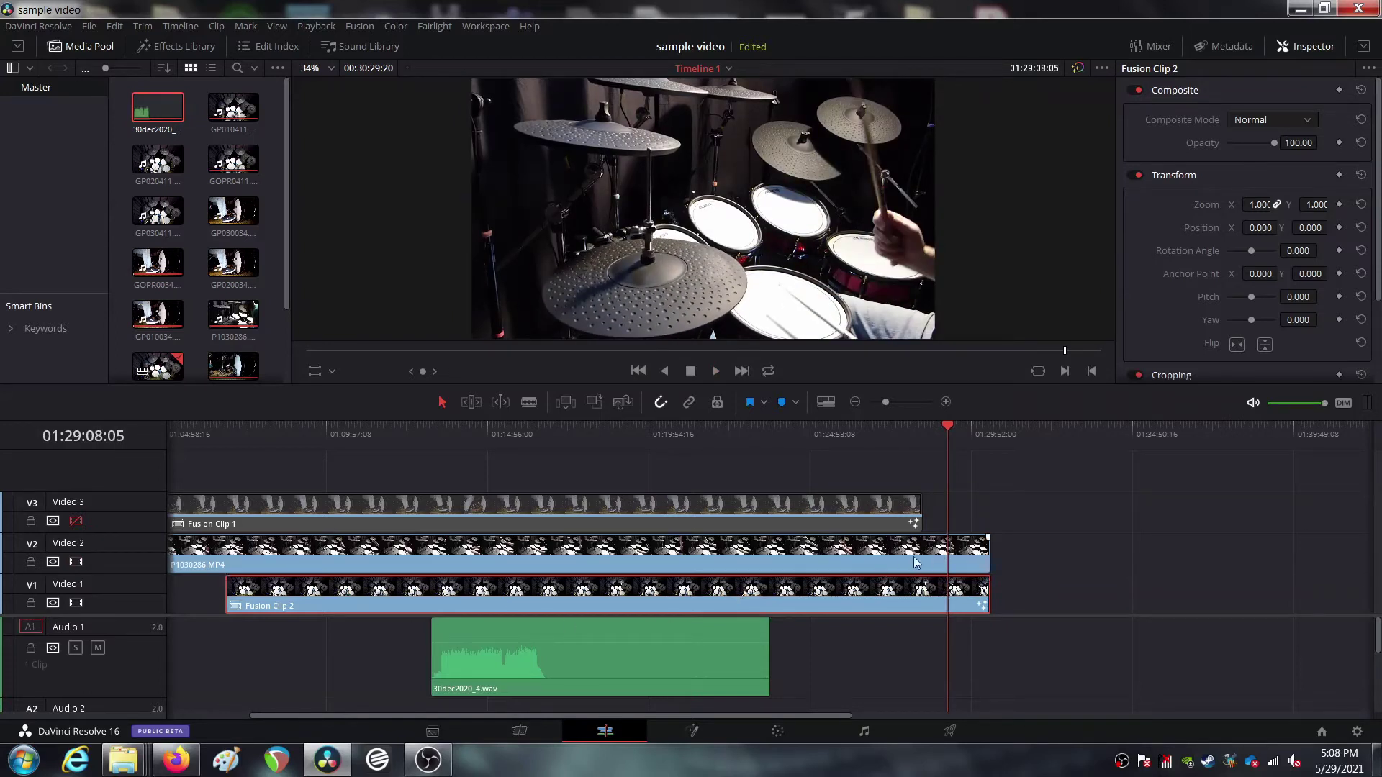
Slide P1030286.MP4 later on Video 2, extend its end, and play back to check alignment
left_click_drag(919, 564, 962, 564)
left_click_drag(966, 565, 1031, 565)
key("space")
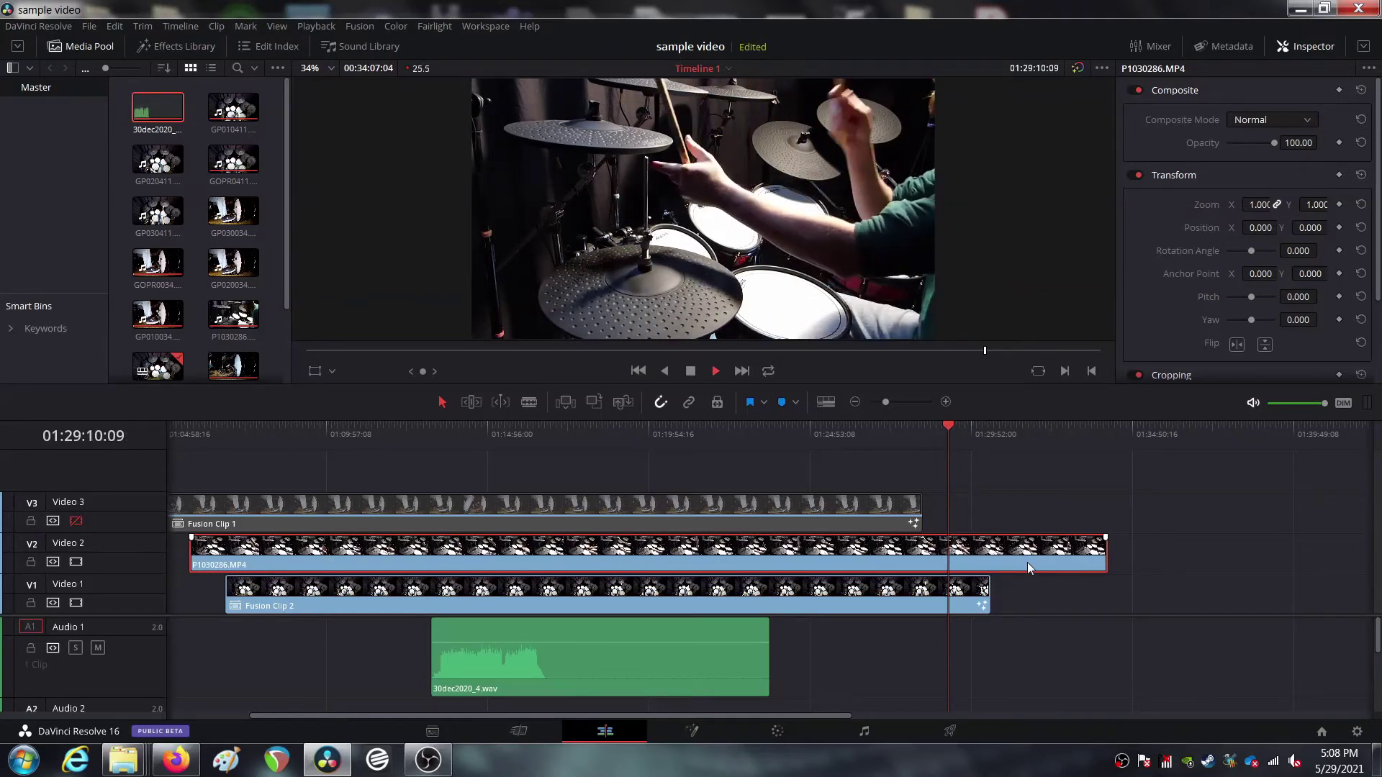
key("space")
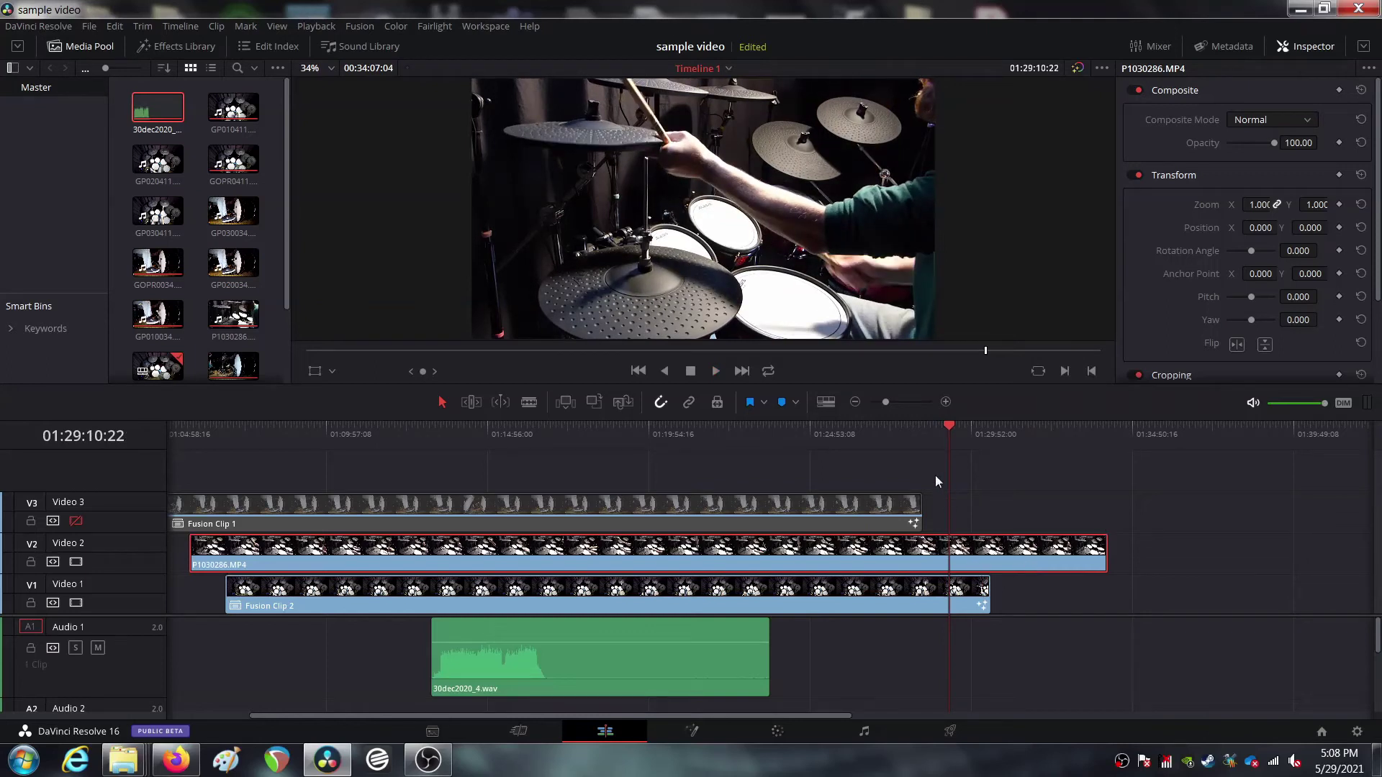
Replay from about 01:28:23 with Video 2's picture disabled, stopping near 01:28:53
left_click(926, 590)
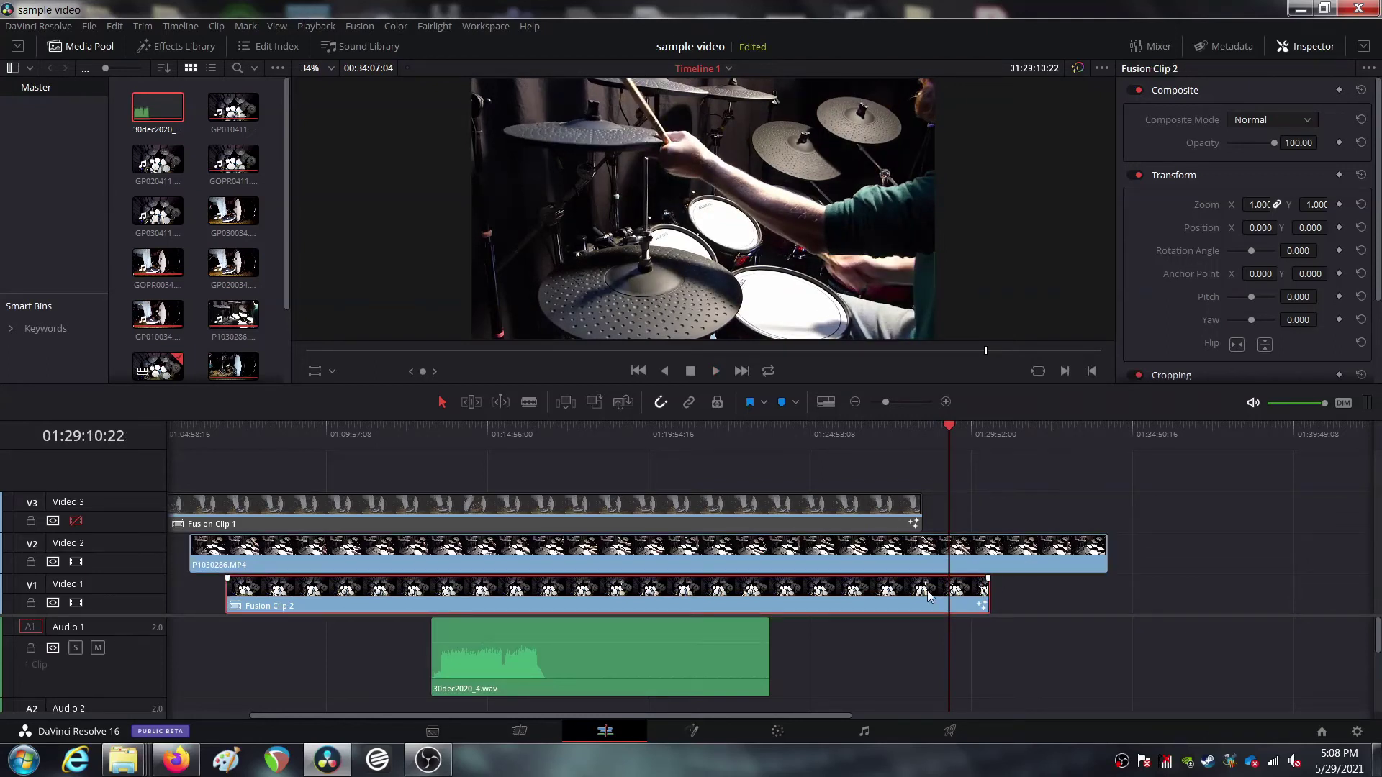
left_click(927, 437)
key("space")
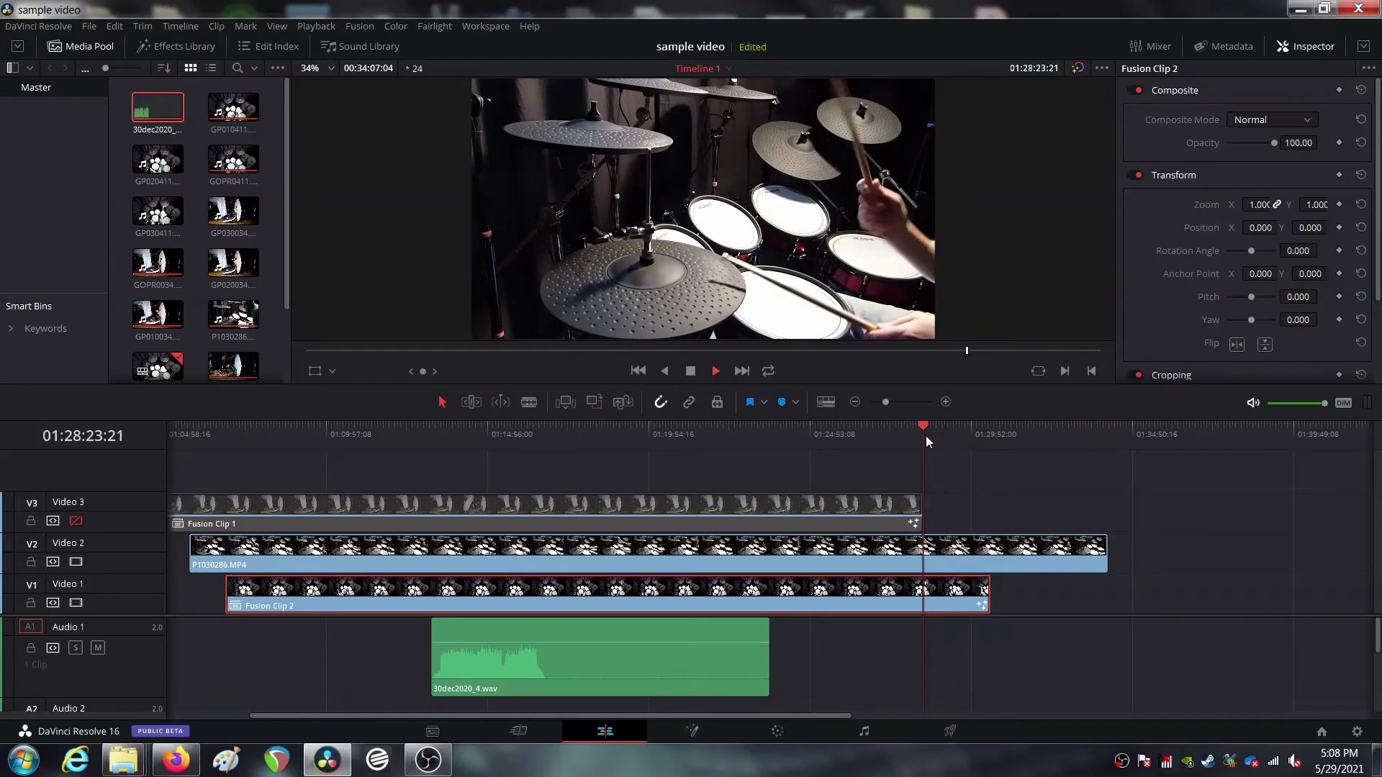
left_click(75, 561)
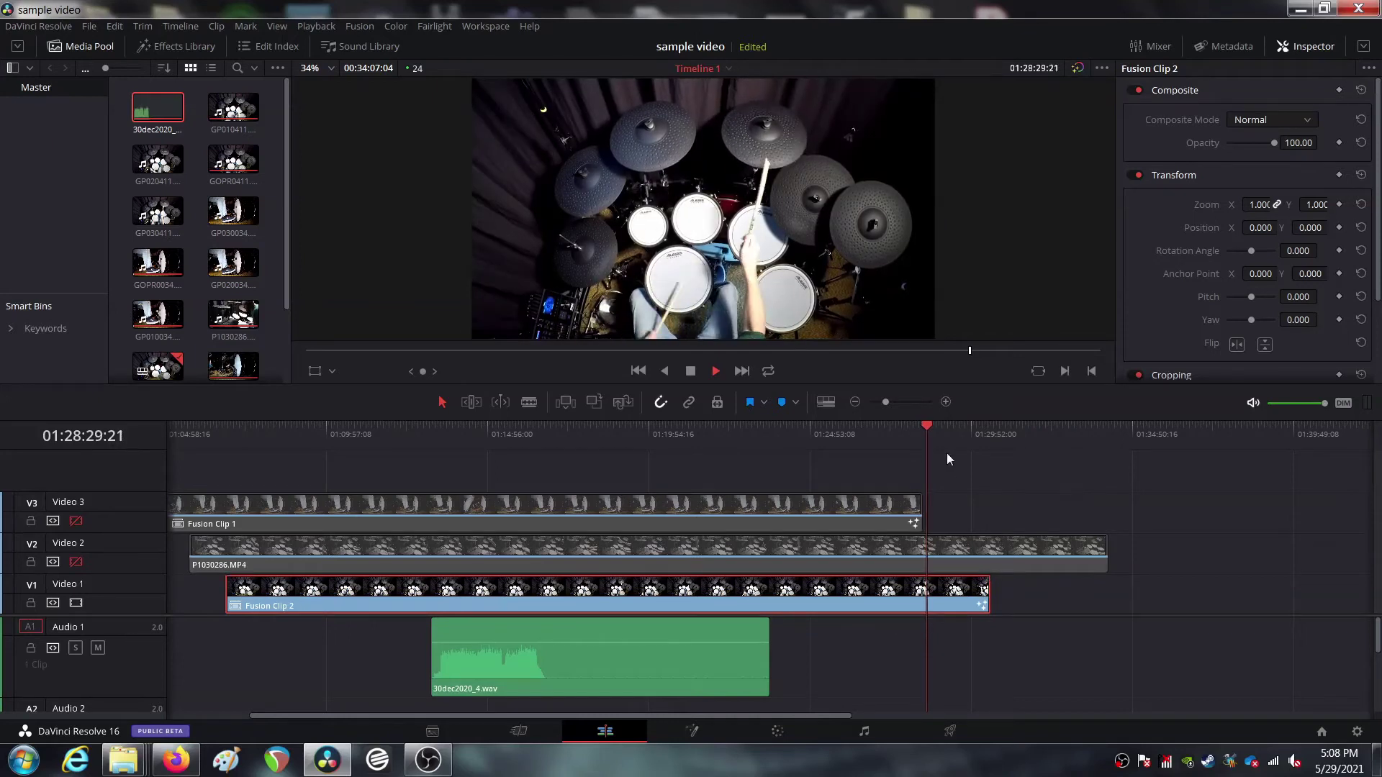
key("space")
left_click(939, 424)
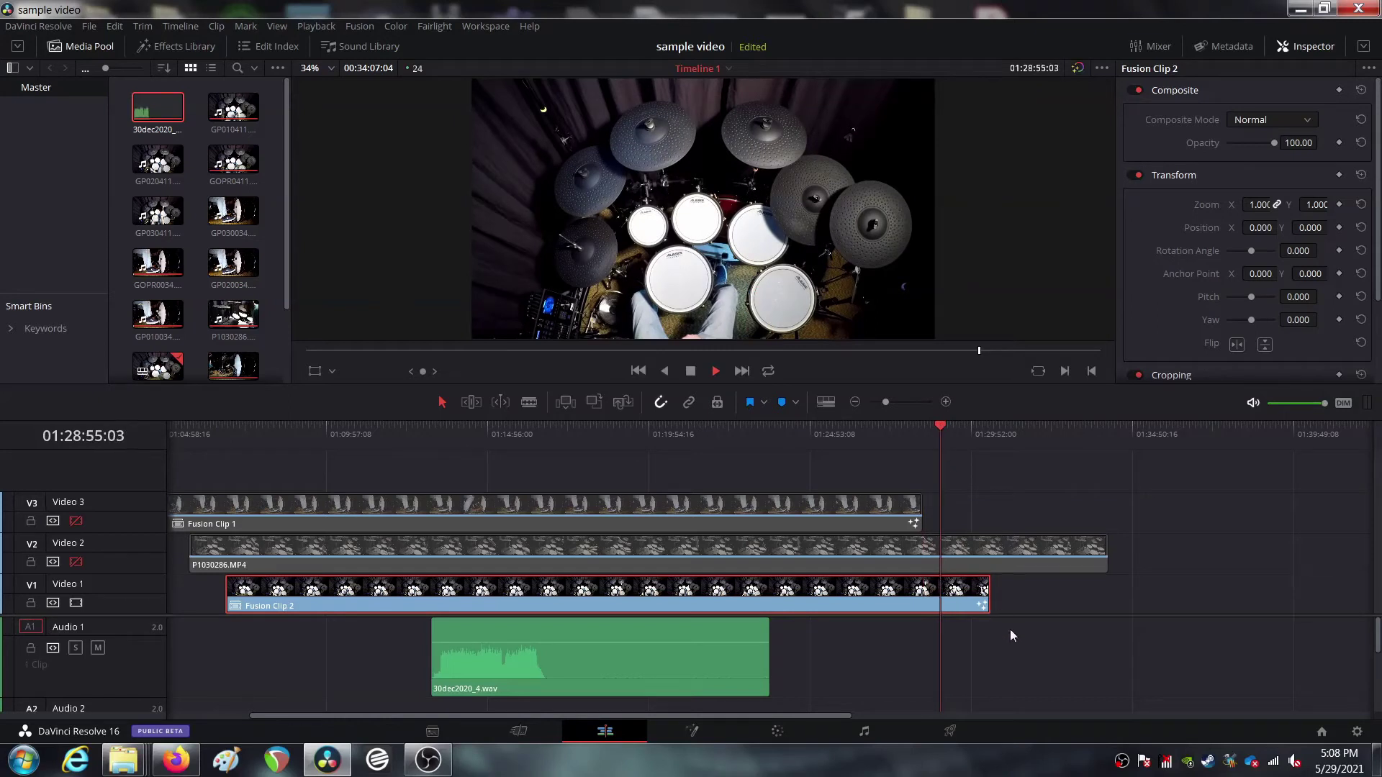
Zoom in around 01:28:59 and step frame by frame back and forth to verify the cameras' sync
left_click(945, 402)
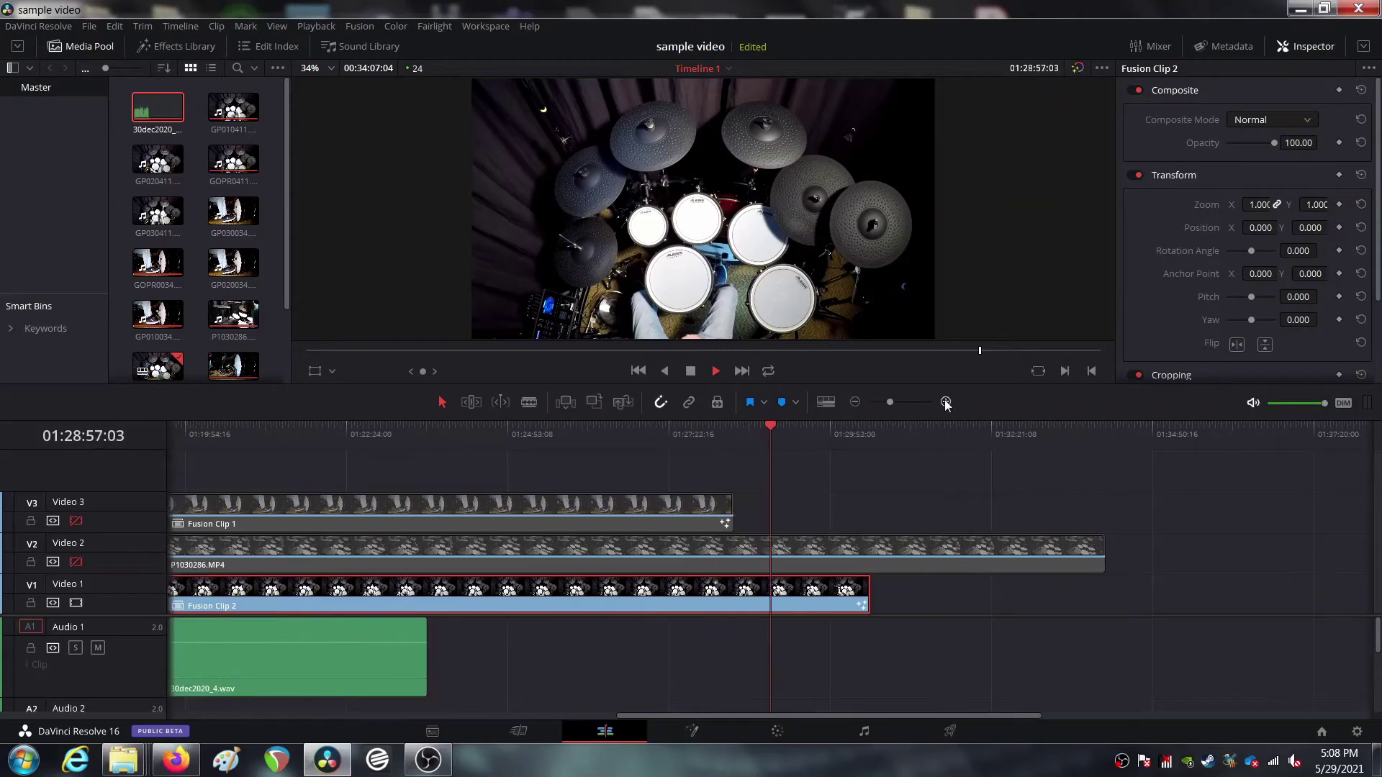
left_click(945, 402)
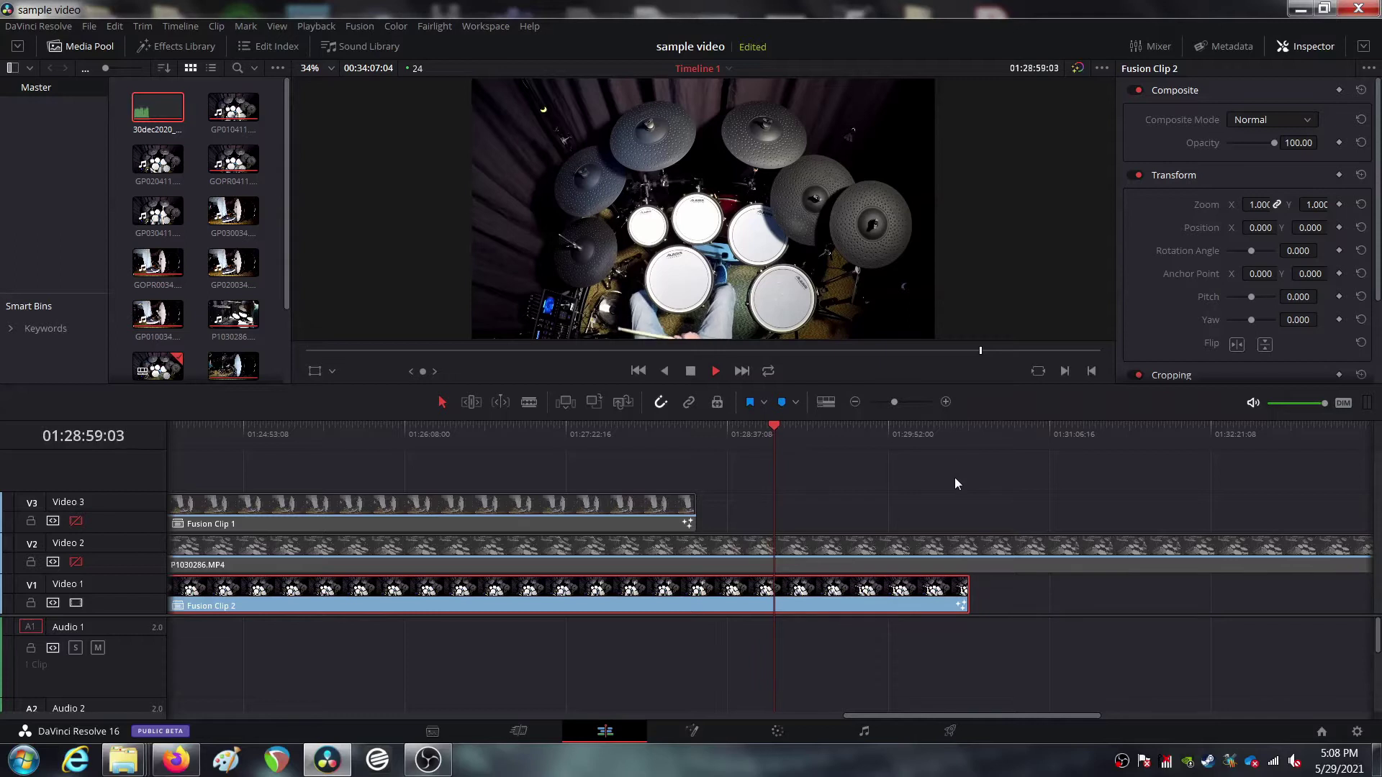
key("space")
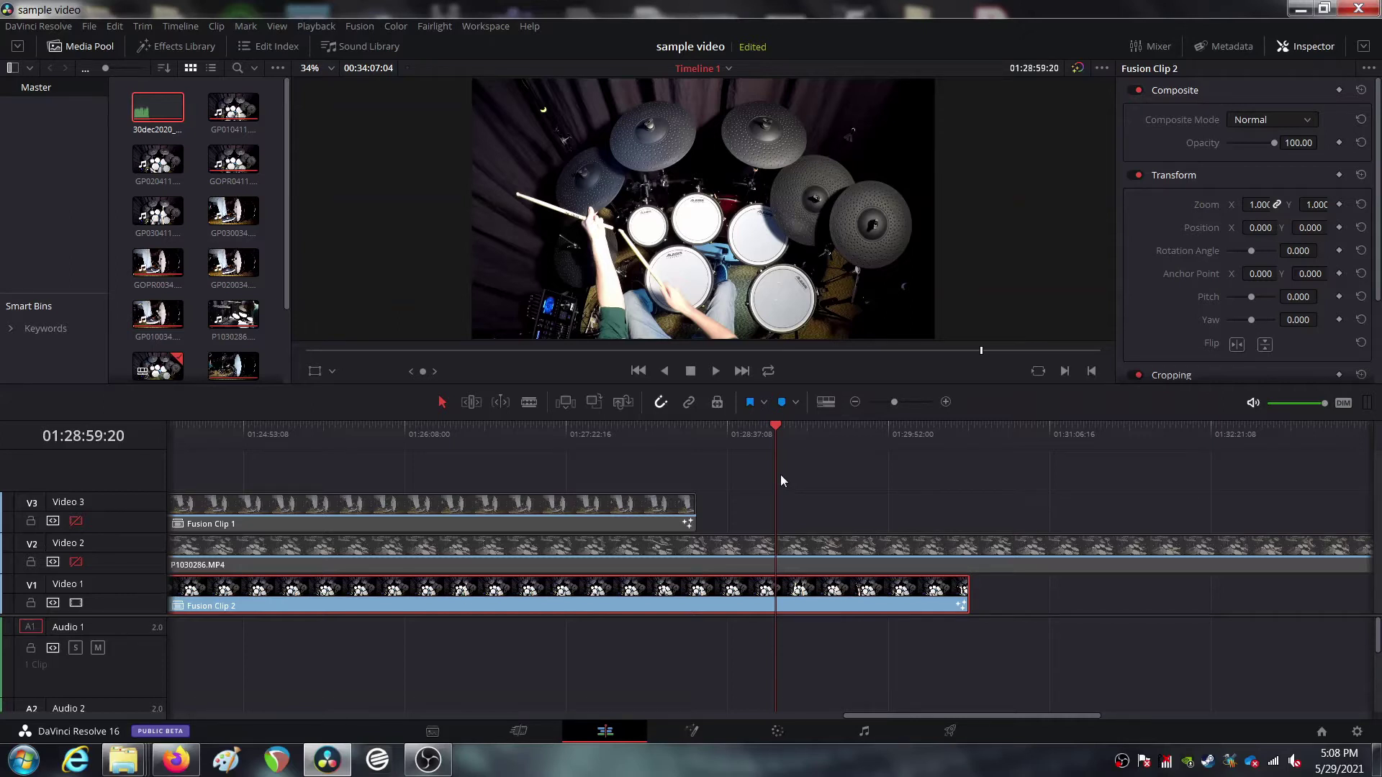
key("Left")
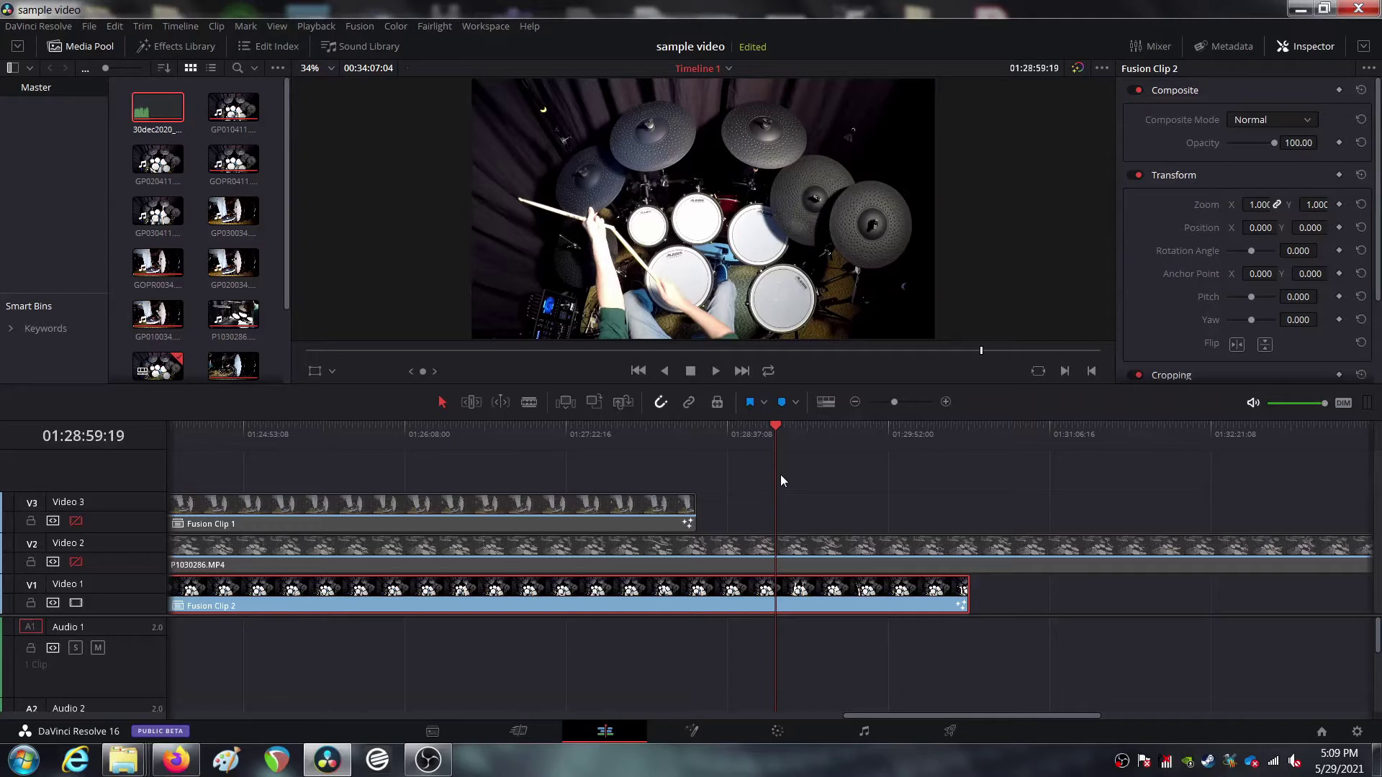
key("Left")
key("Left")
key("Left")
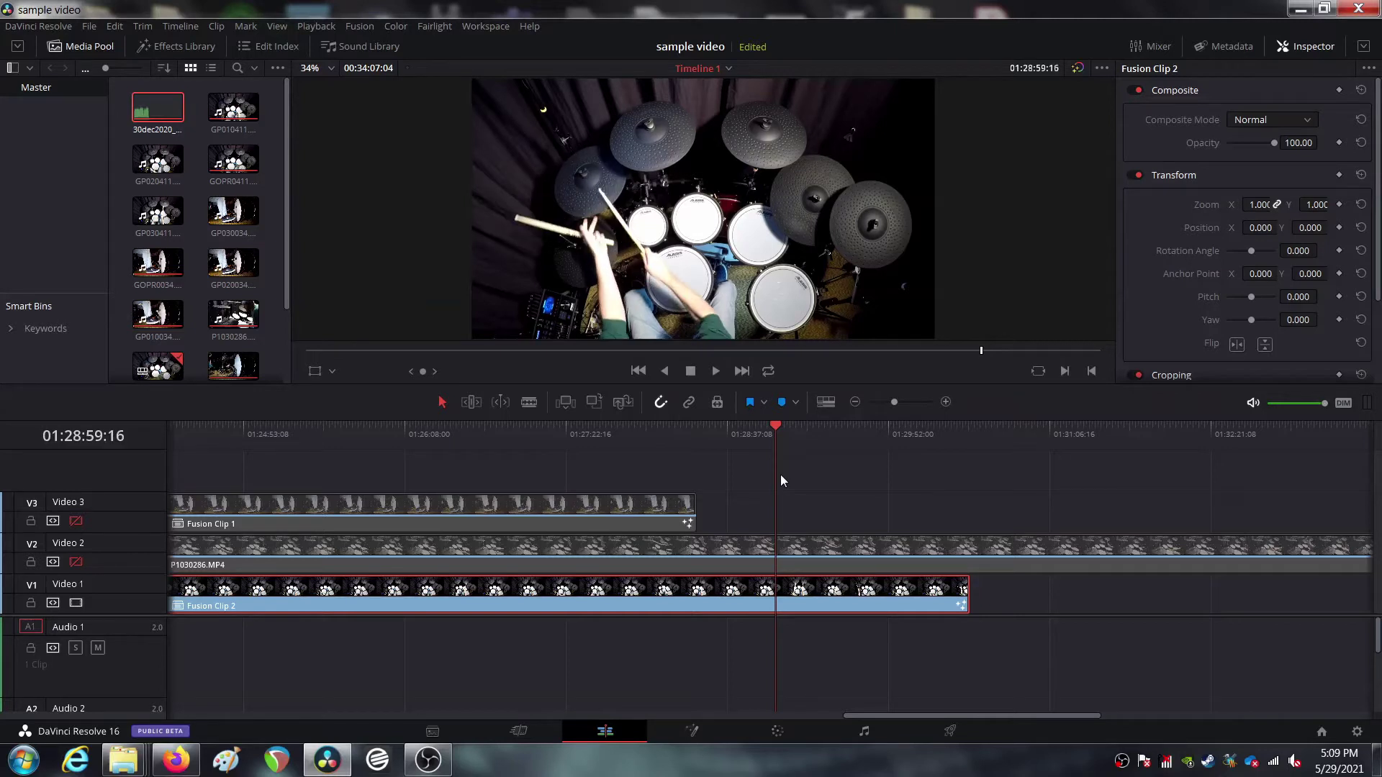
key("Left")
key("Left")
key("Right")
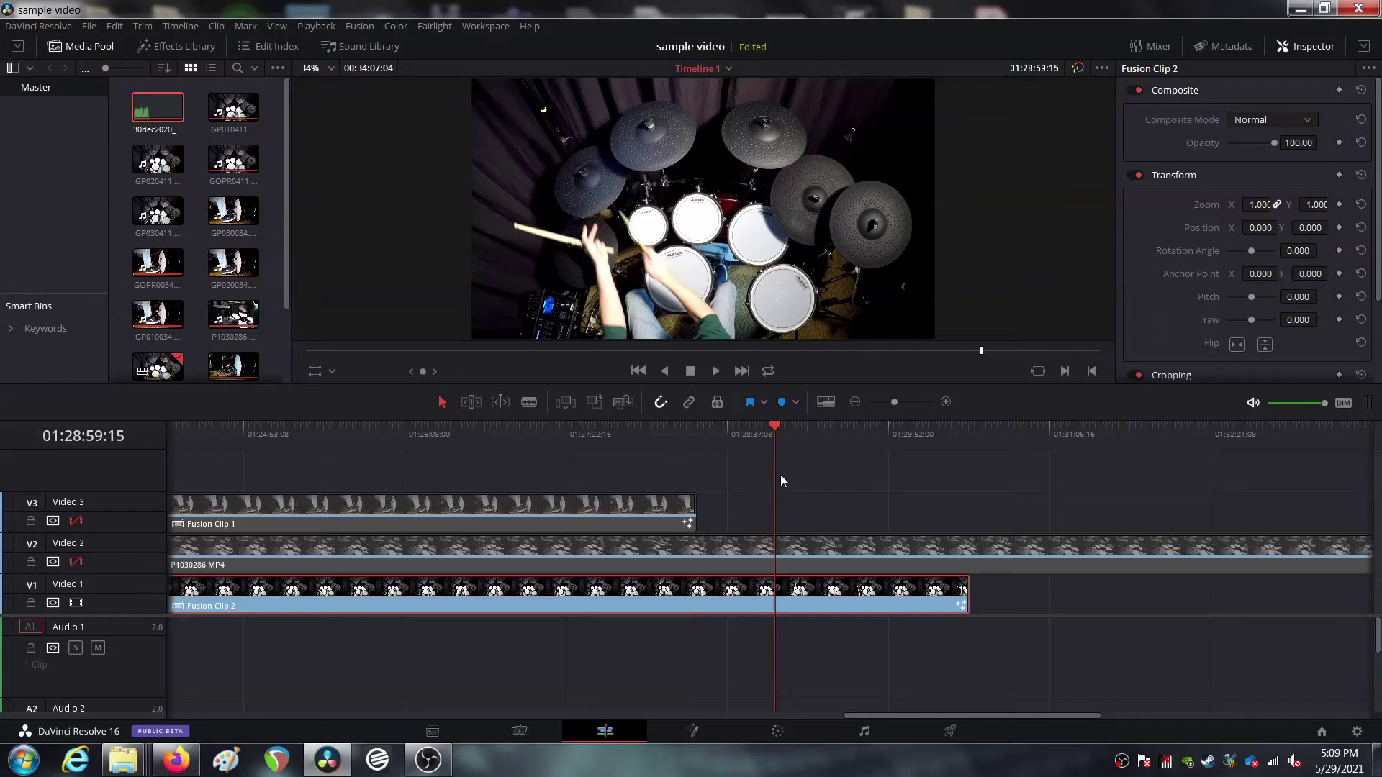
key("Right")
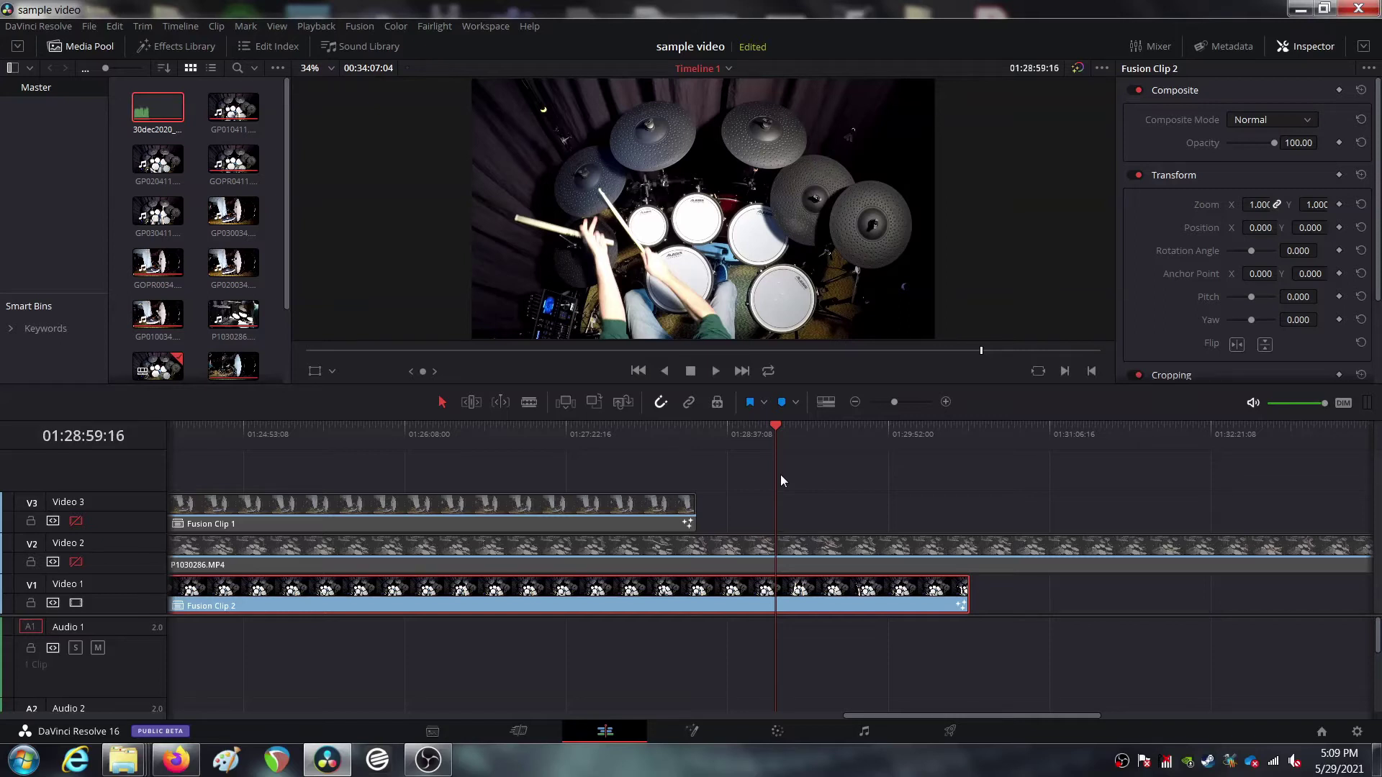
key("Right")
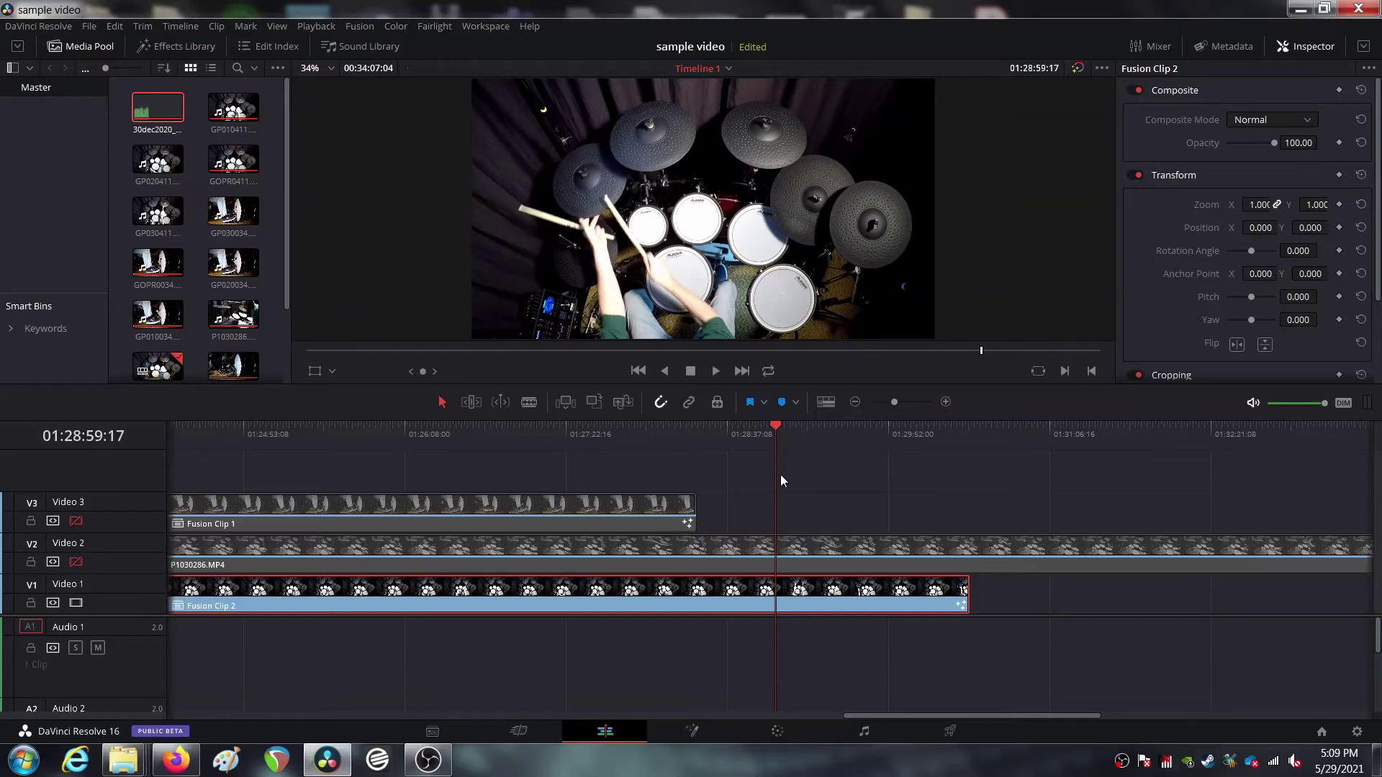
Lock Video 1, then toggle Video 2's picture to compare the overhead and side angles
left_click(30, 603)
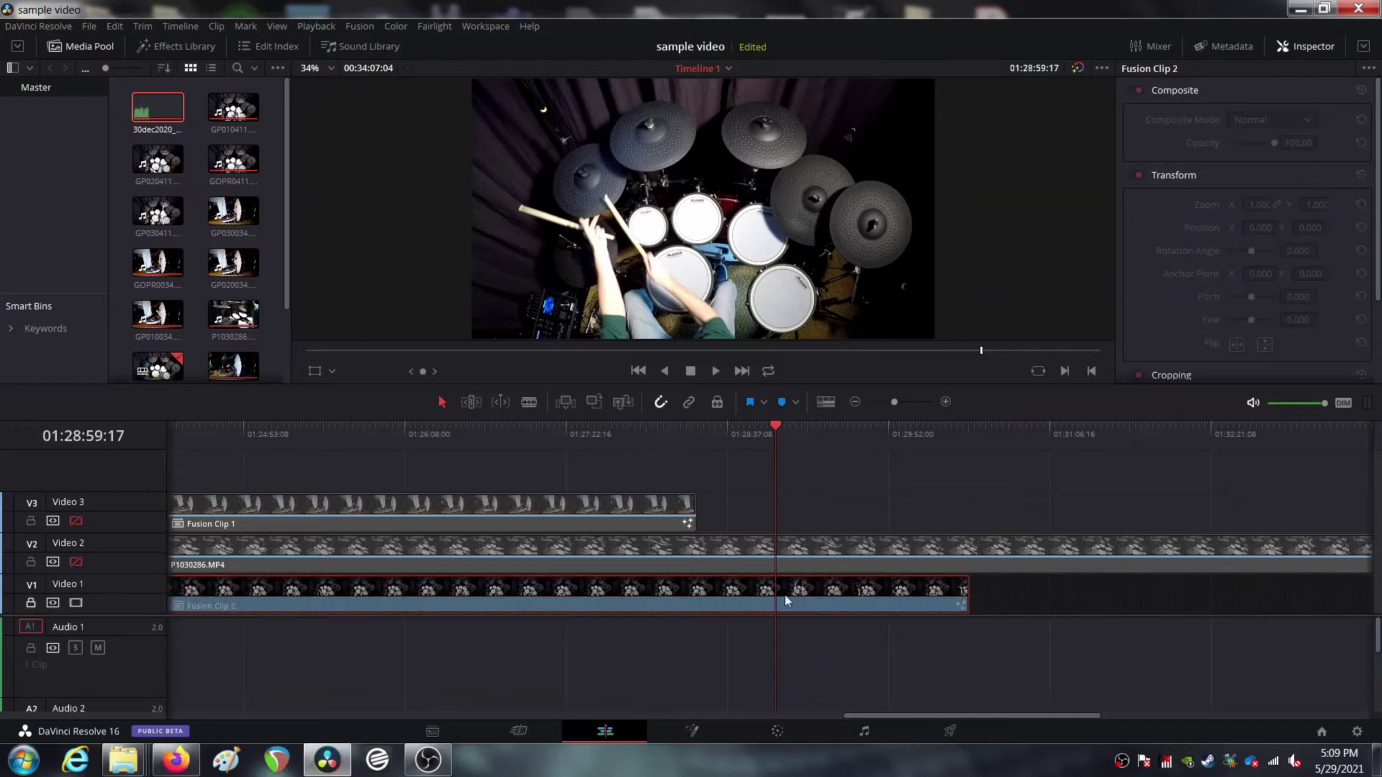
left_click(787, 551)
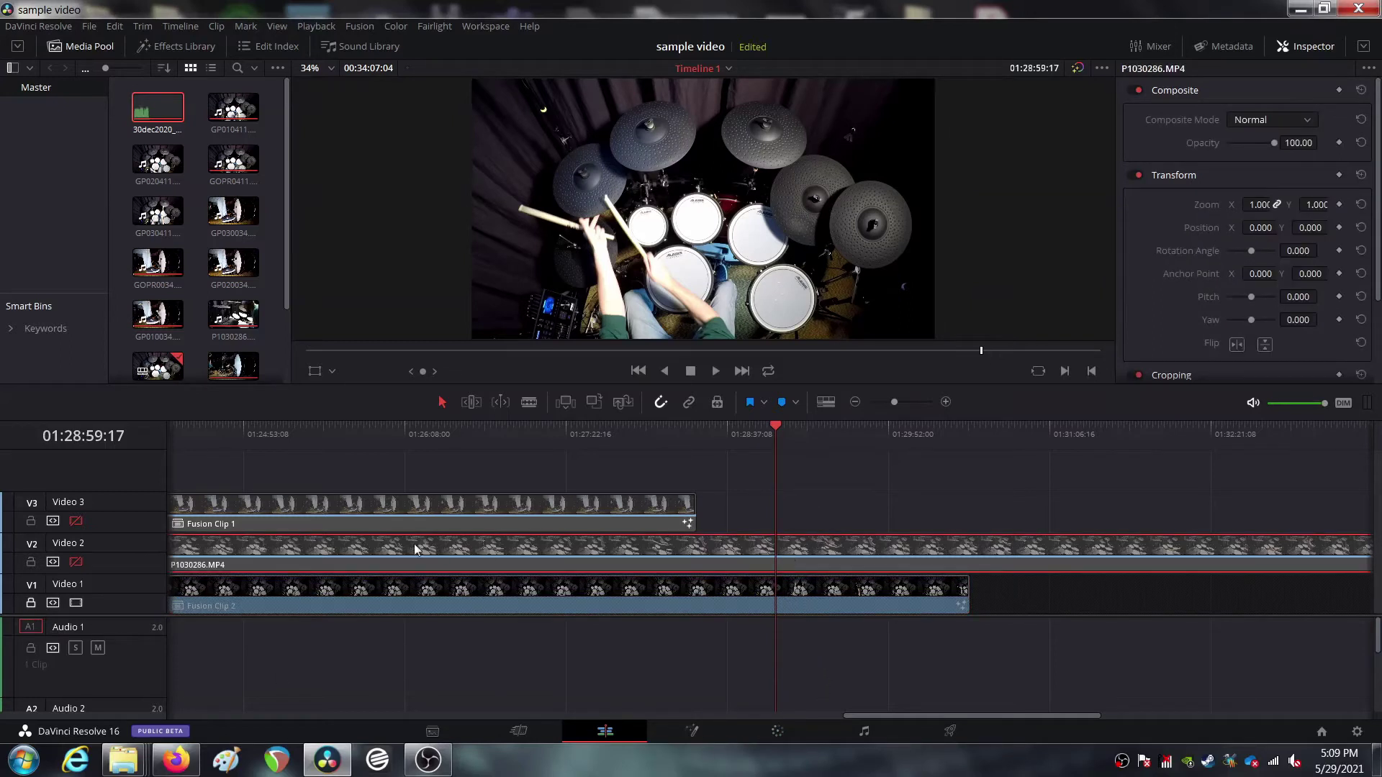
left_click(75, 561)
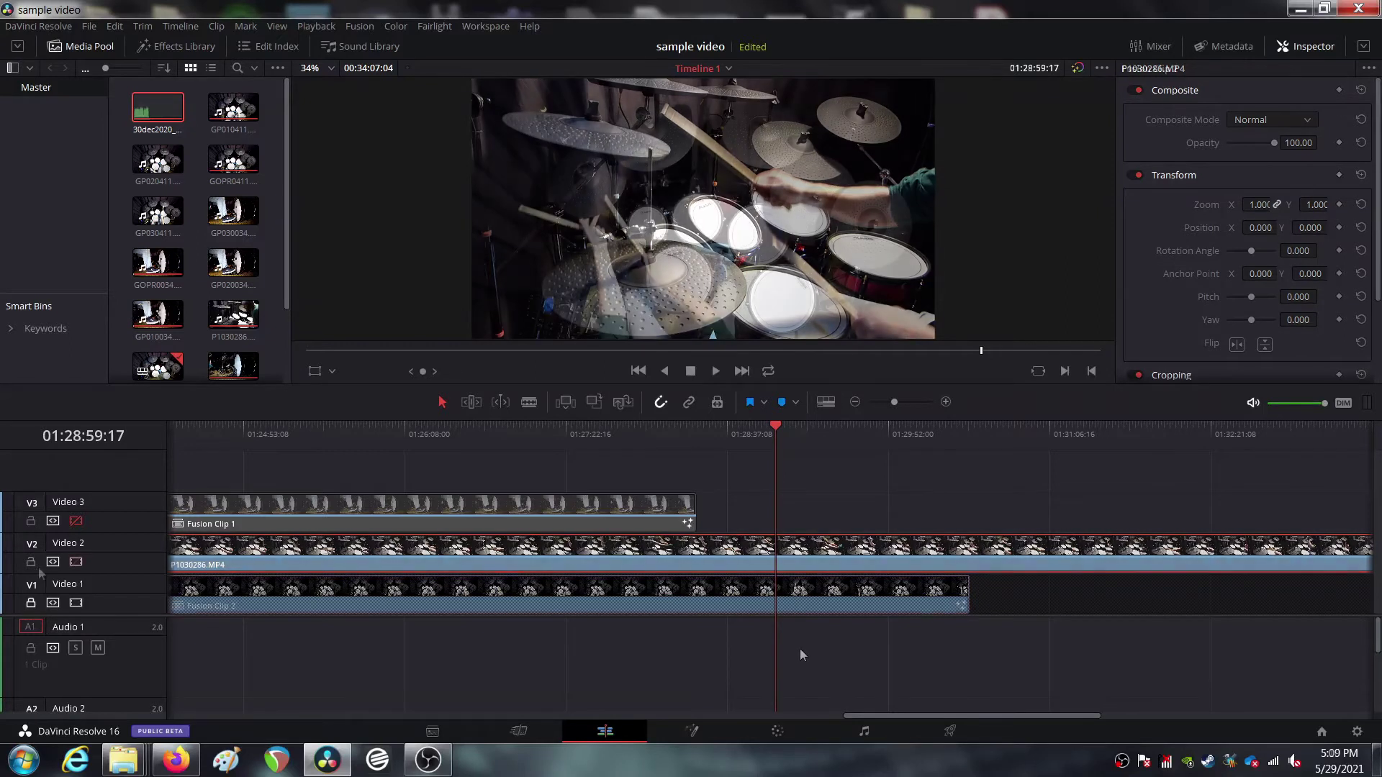
left_click(75, 561)
left_click(76, 561)
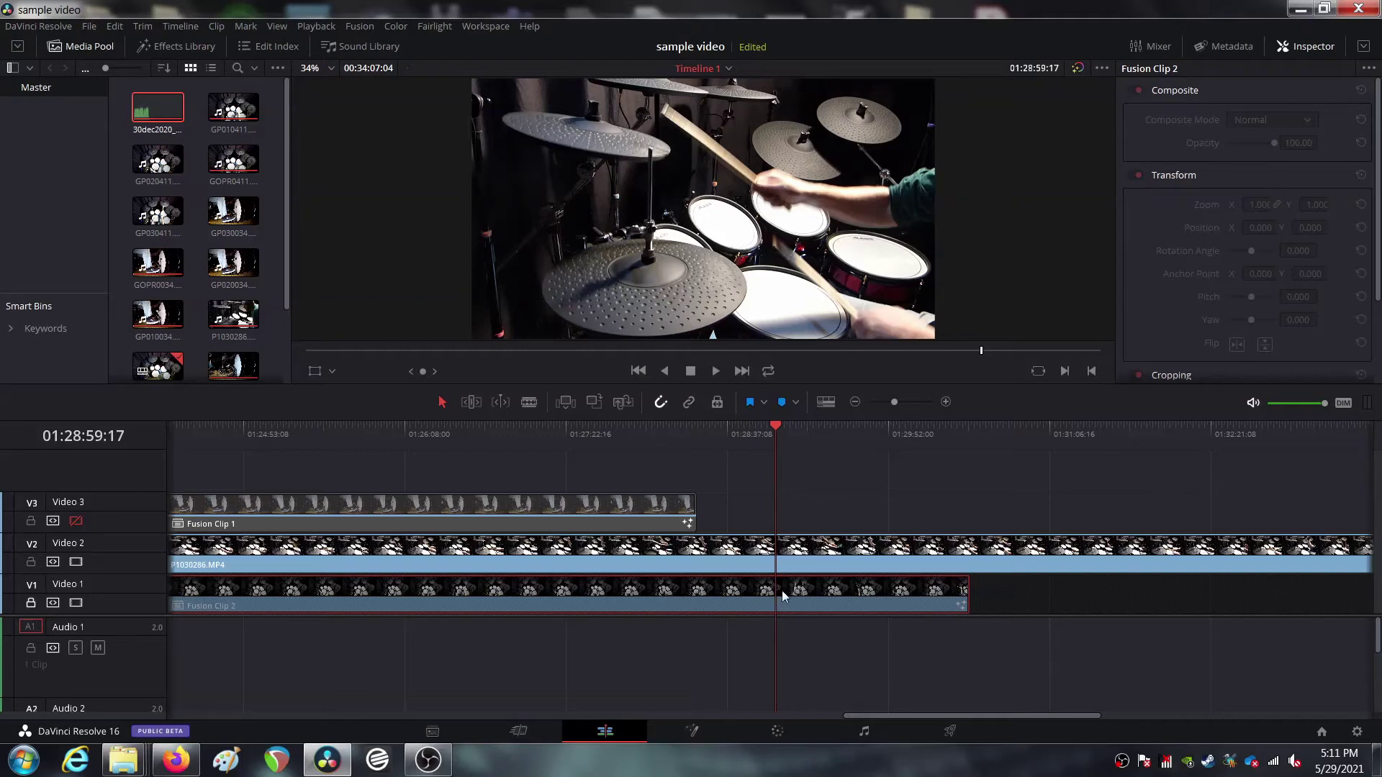
Toggle the Video 1 and Video 2 pictures to compare angles again, then lock Video 2 with it showing
left_click(778, 554)
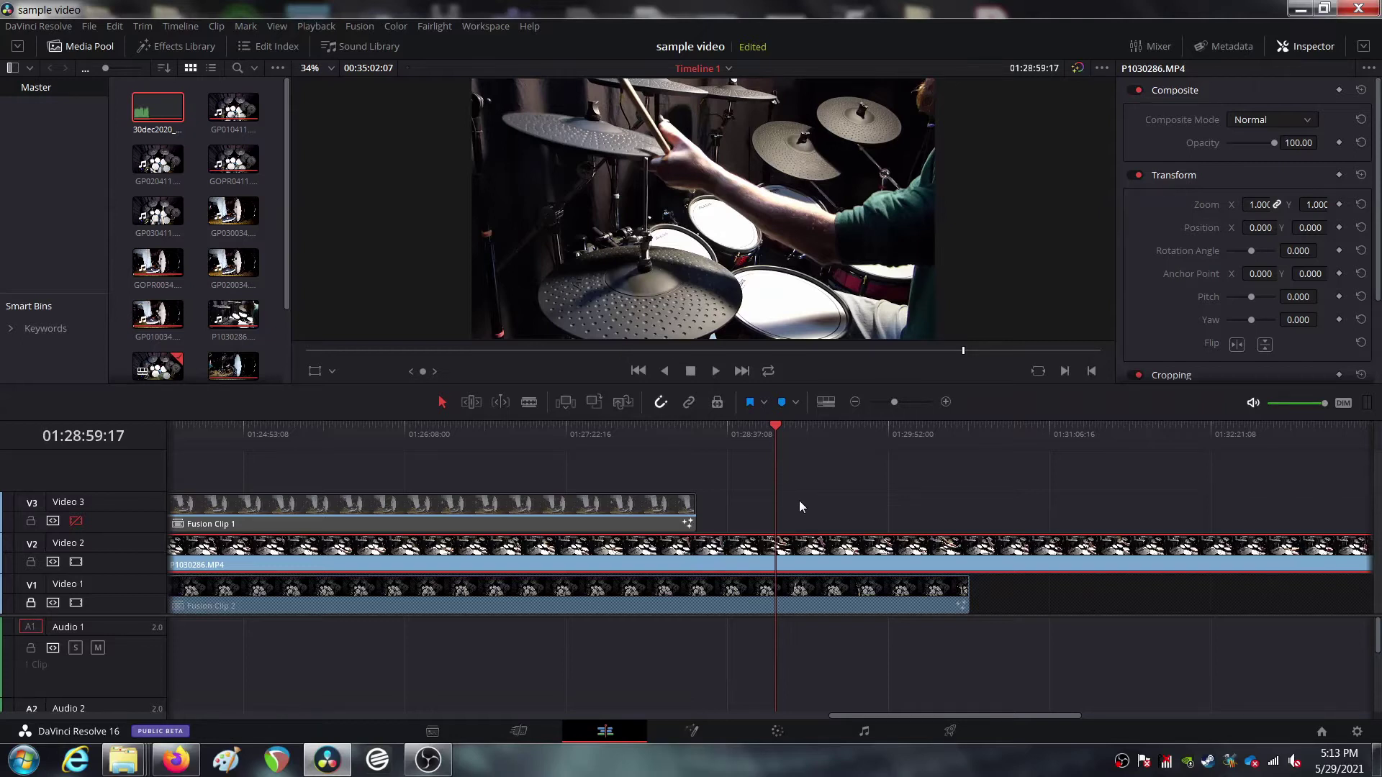
left_click(76, 562)
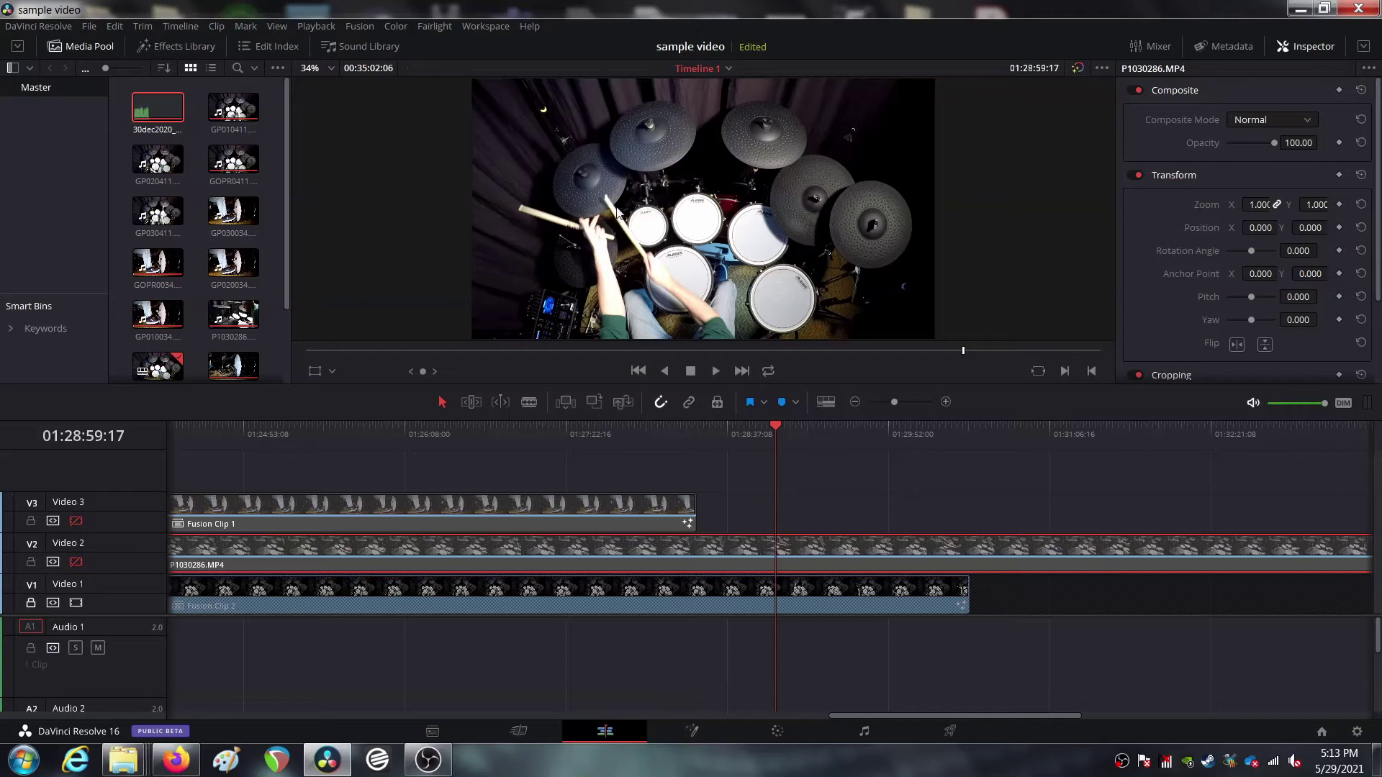
left_click(76, 603)
left_click(75, 603)
left_click(76, 562)
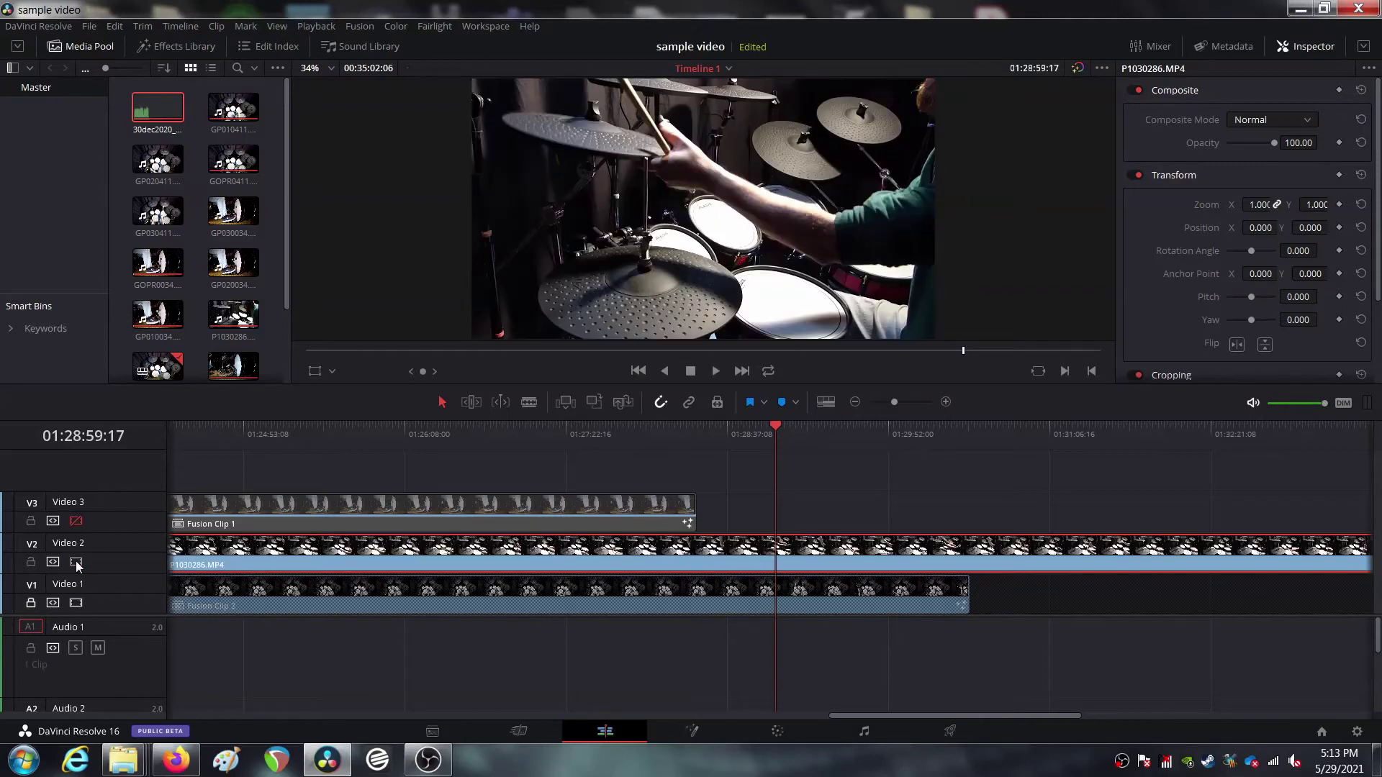
left_click(76, 562)
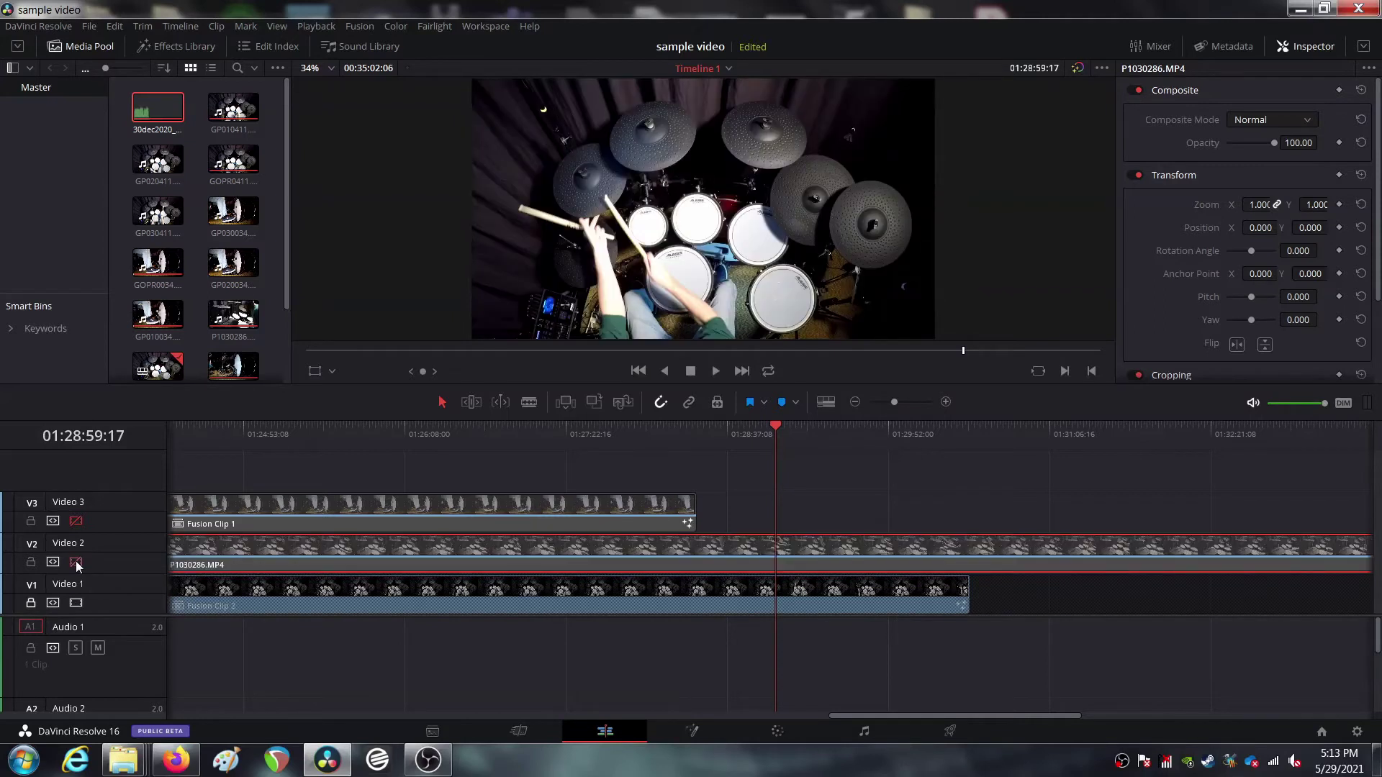
left_click(76, 562)
left_click(75, 562)
left_click(76, 562)
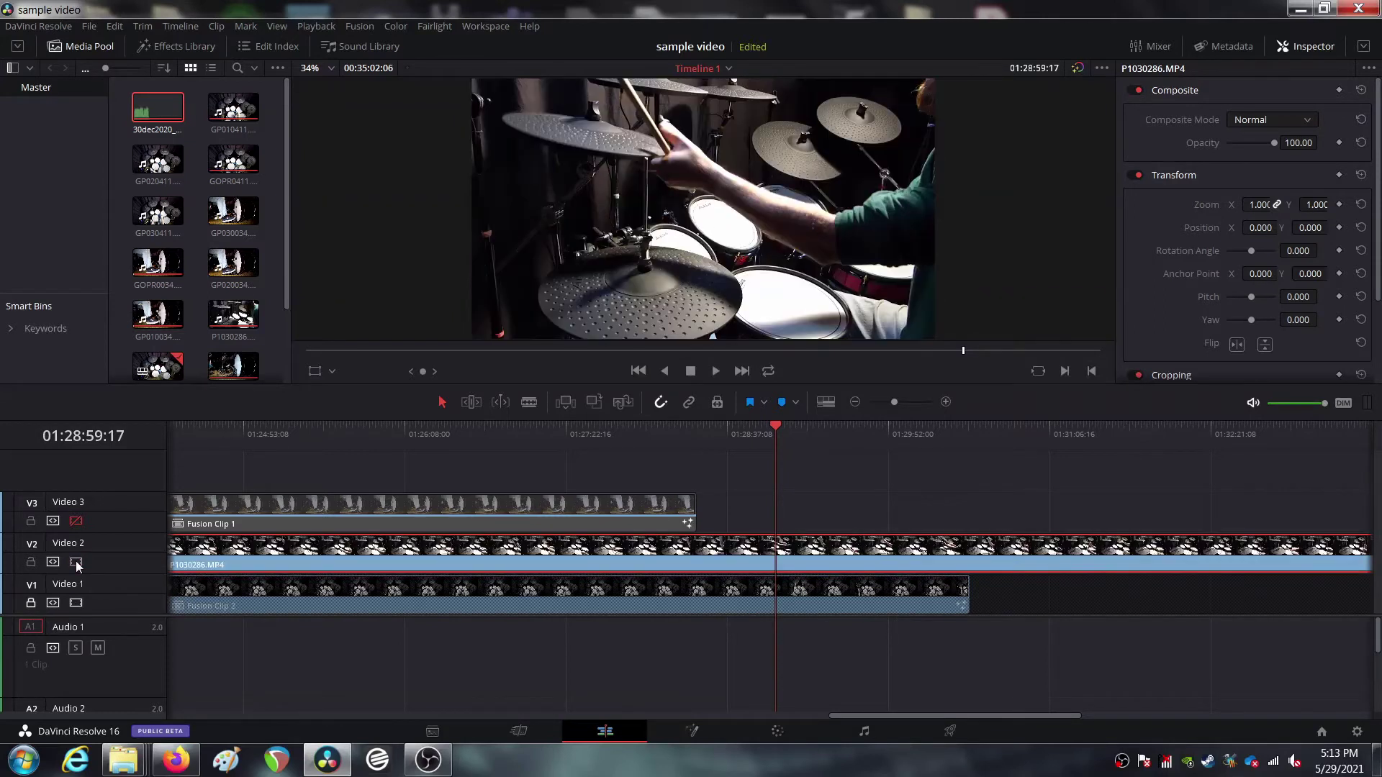
left_click(30, 562)
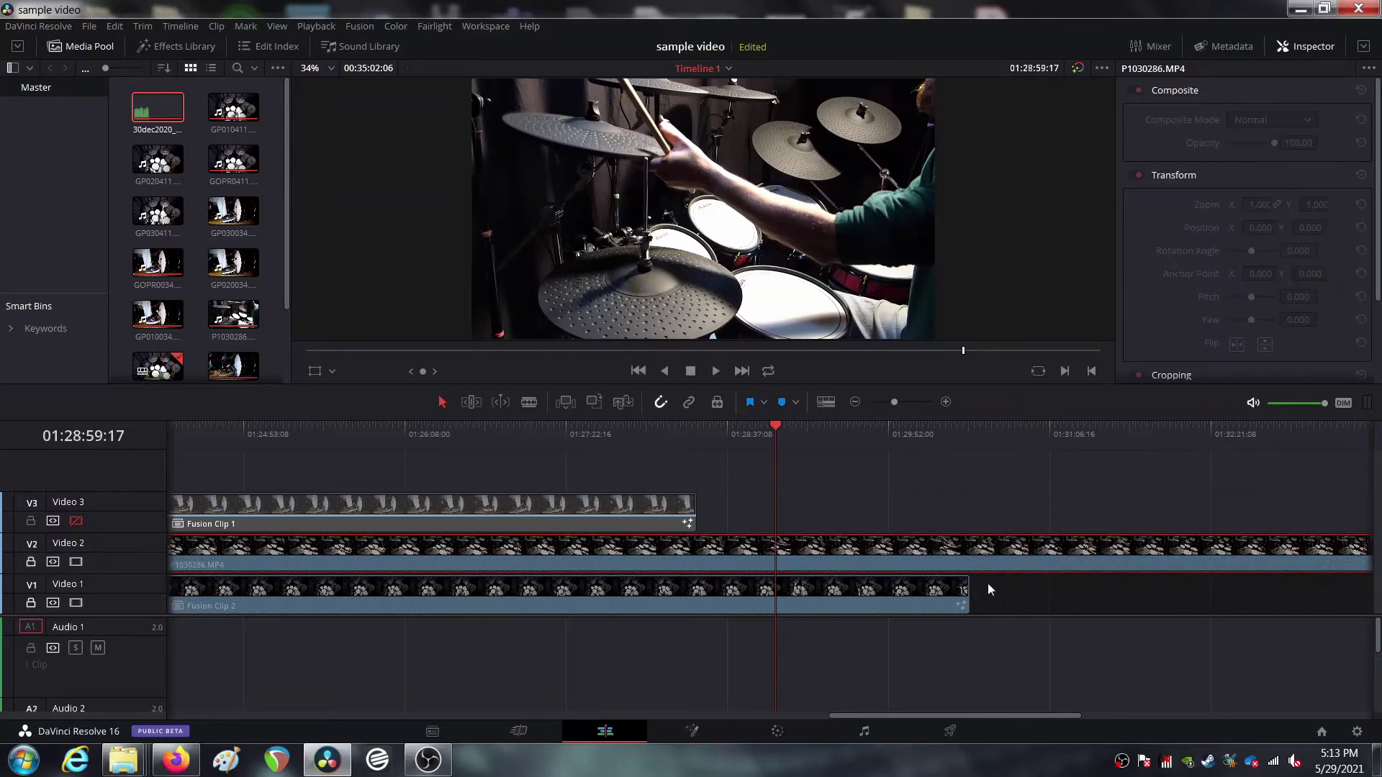
Slide Fusion Clip 1 later on Video 3 and hide the track to compare with the overhead camera
left_click_drag(592, 514, 700, 523)
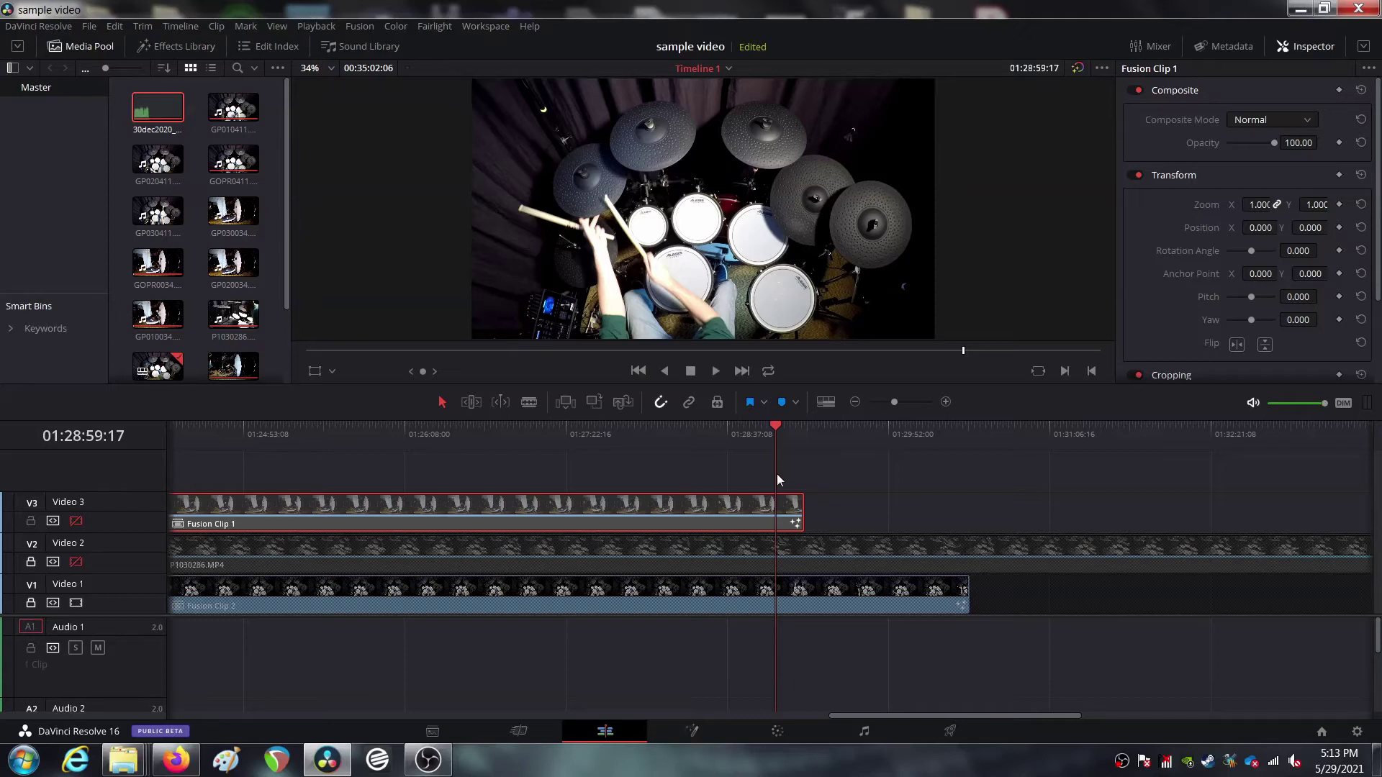
left_click_drag(332, 529, 897, 523)
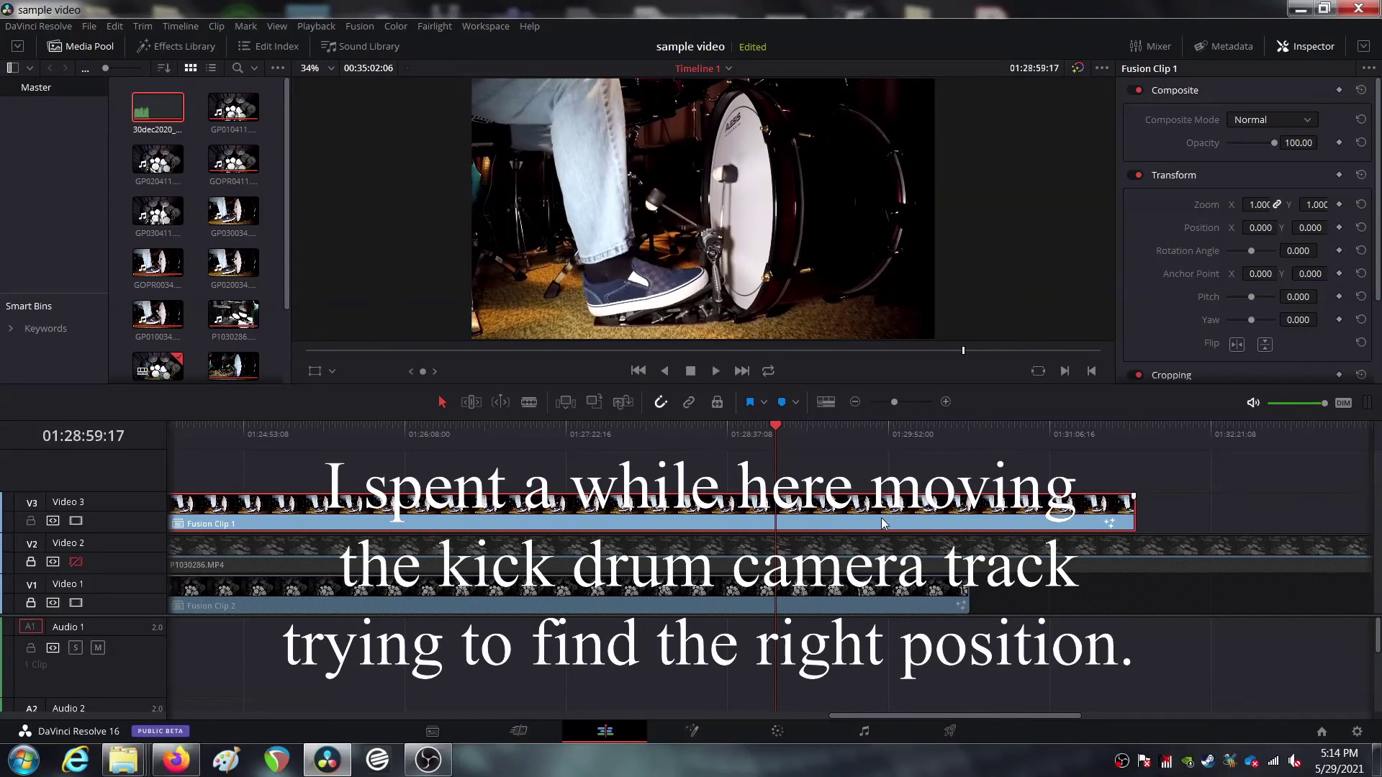
left_click(75, 520)
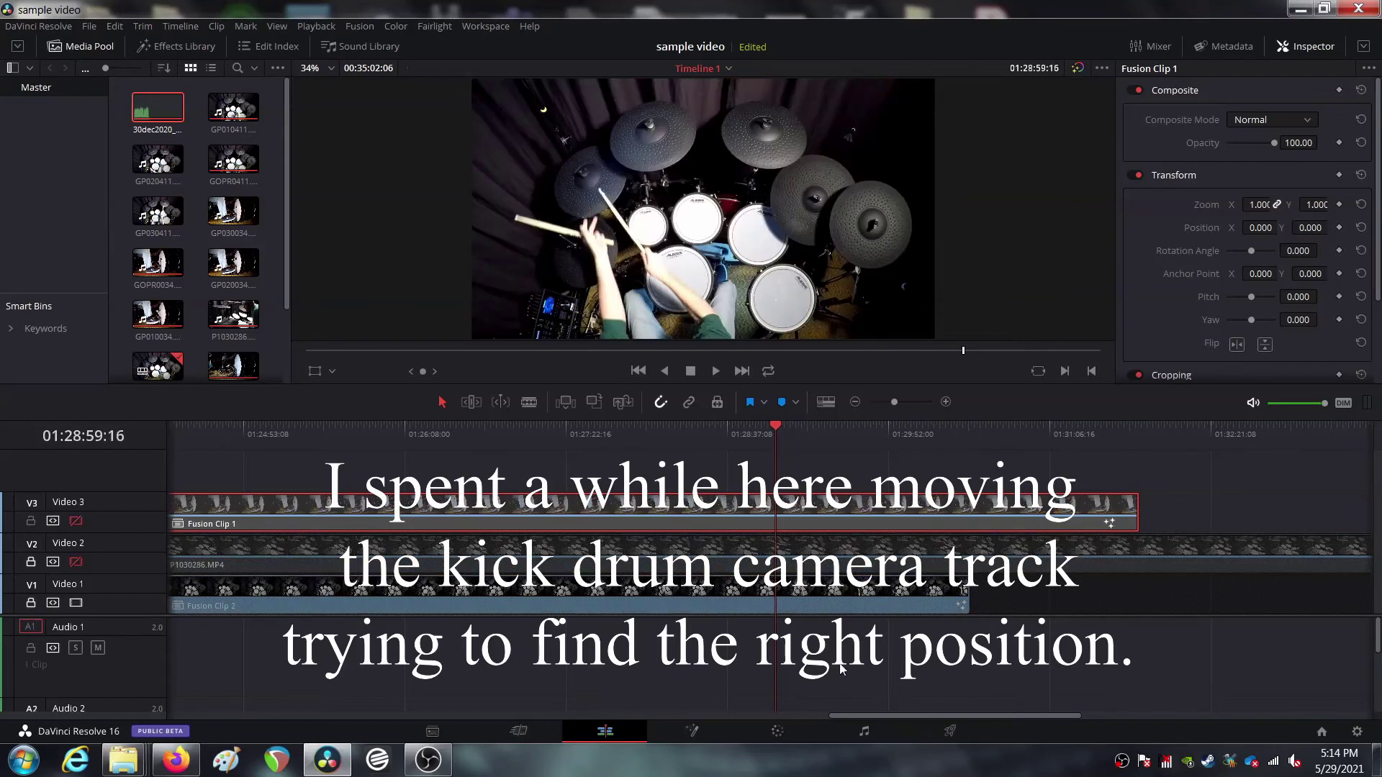
Add Marker 1 at the sync point and move the playhead to 01:13:12:10
left_click(781, 402)
left_click(777, 475)
left_click(777, 504)
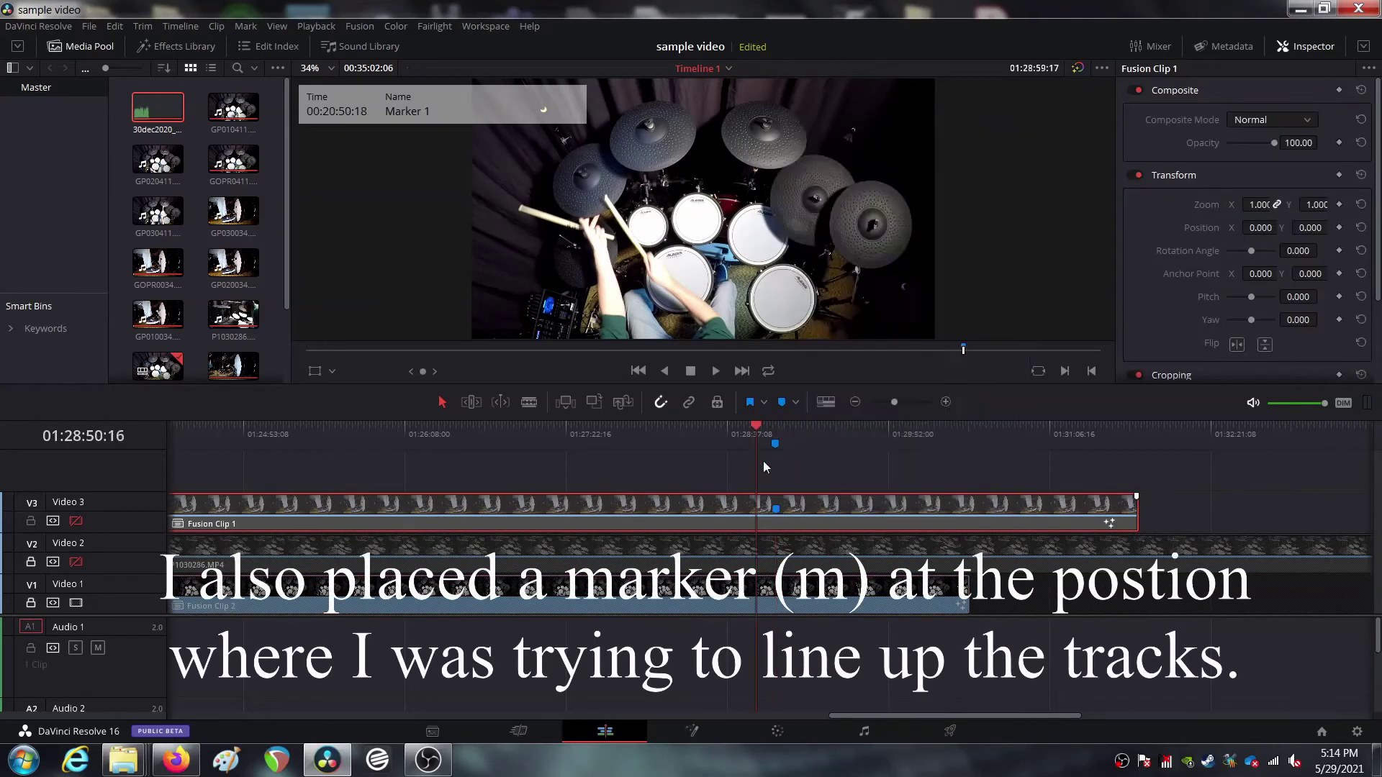
right_click(777, 512)
key("Escape")
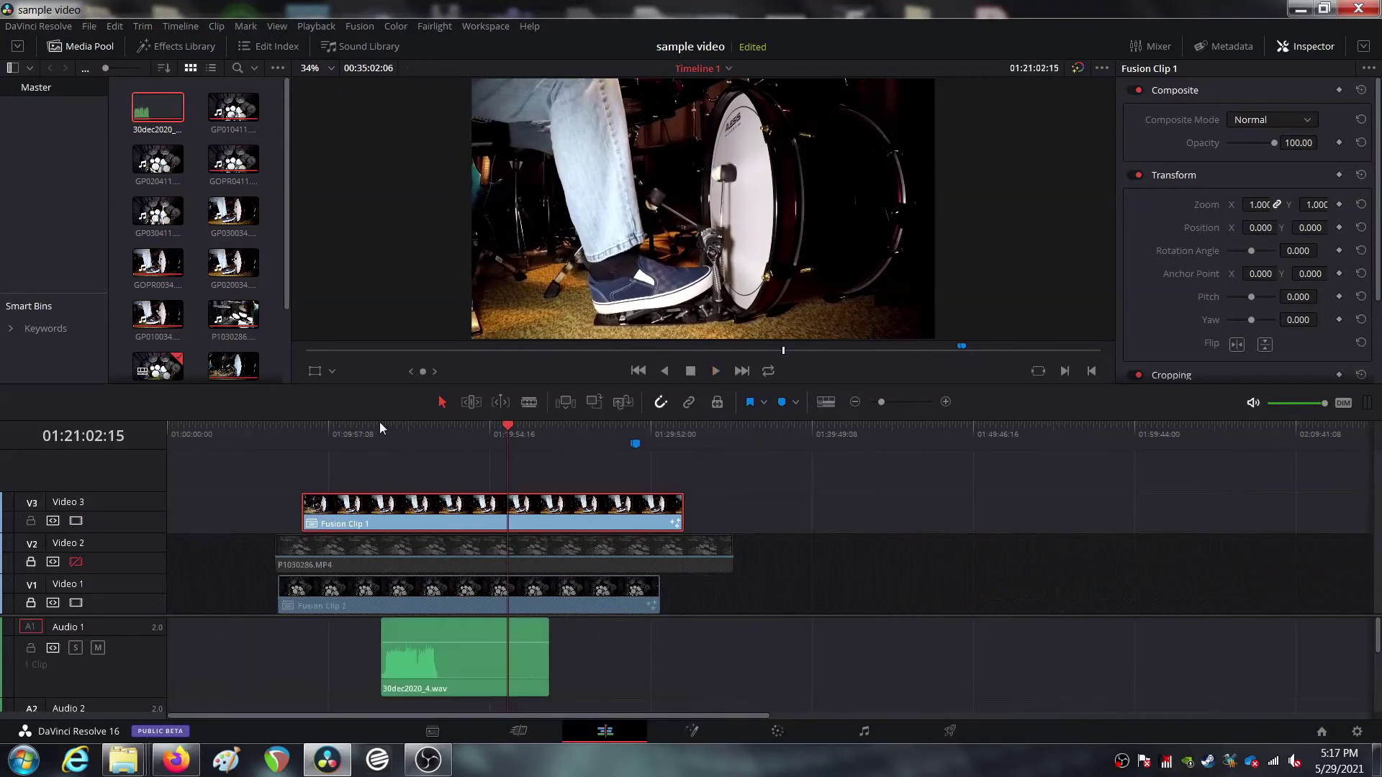
left_click(378, 421)
Play back from about 01:22:24 with Video 3 hidden to check the sync
left_click(530, 426)
key("space")
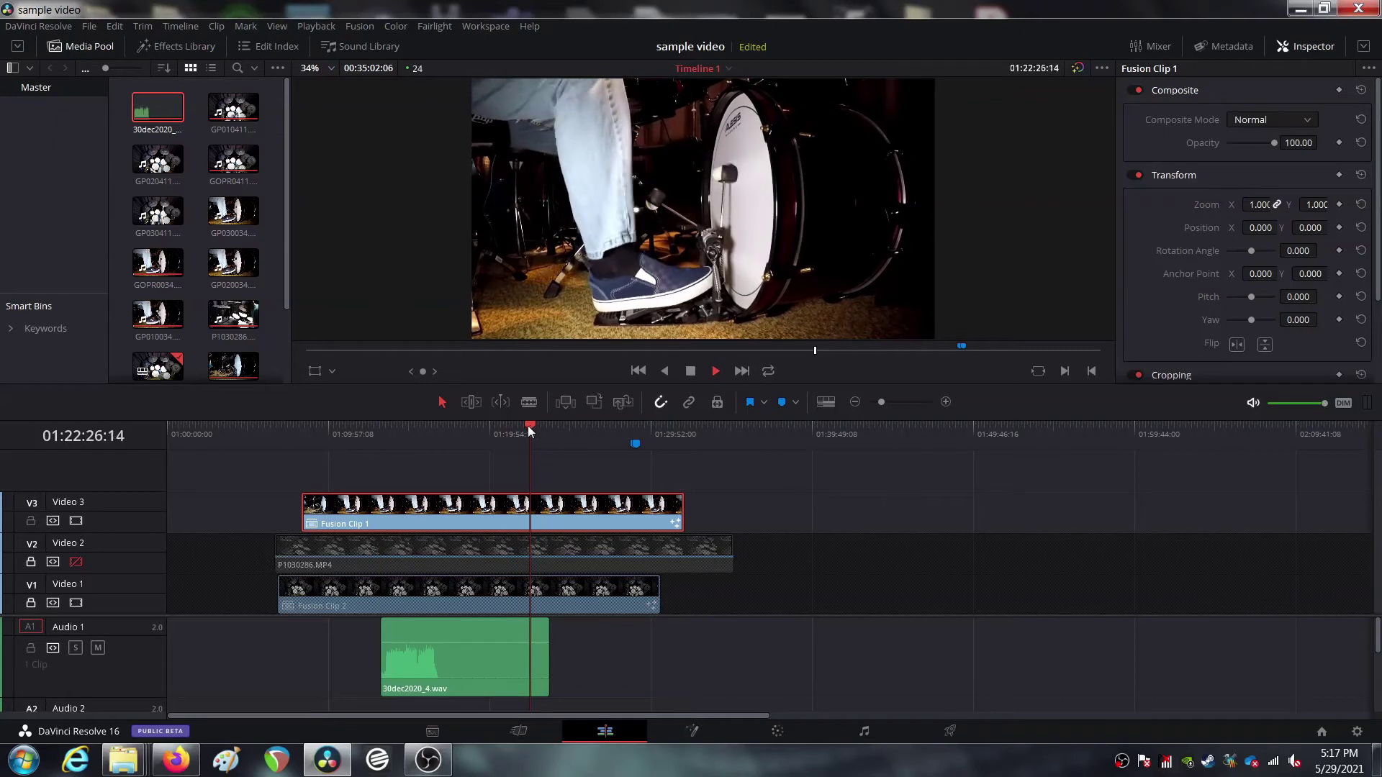
left_click(75, 520)
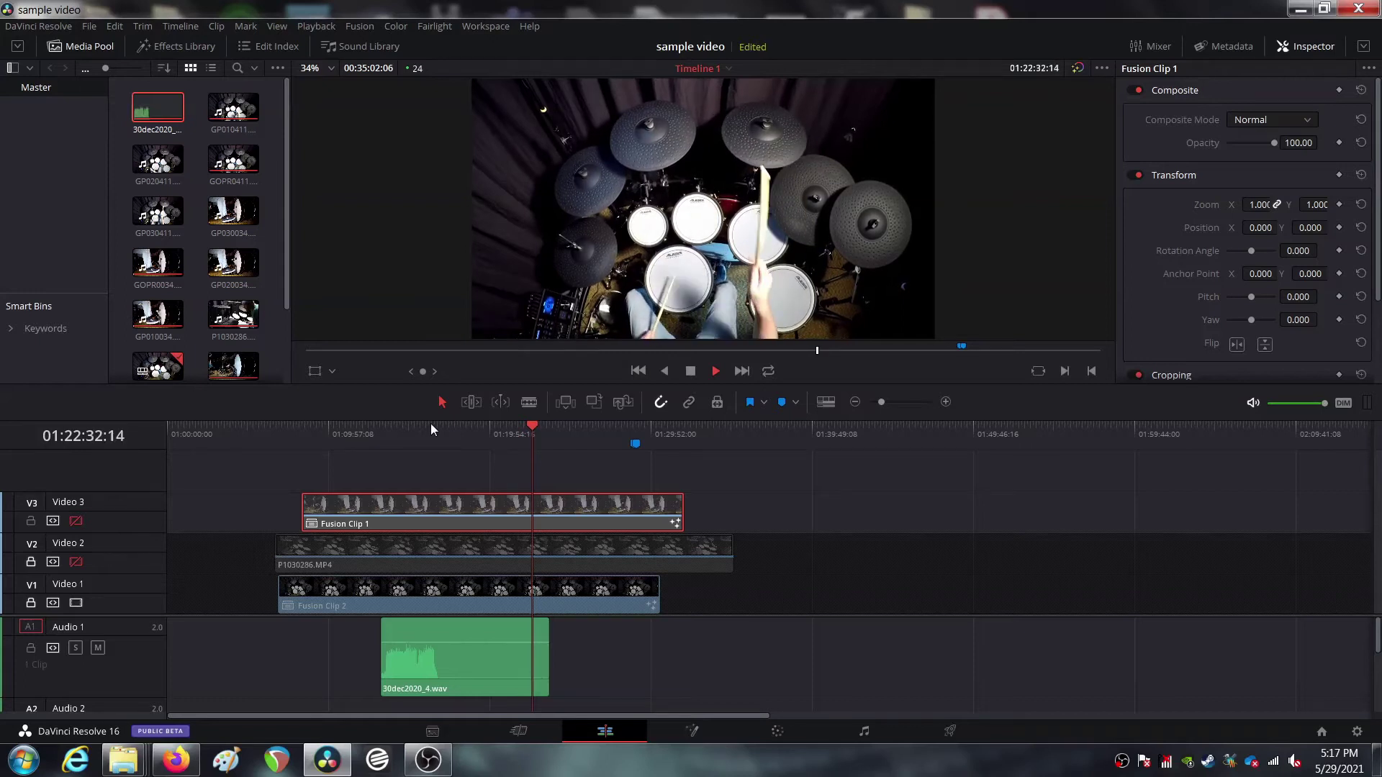
key("space")
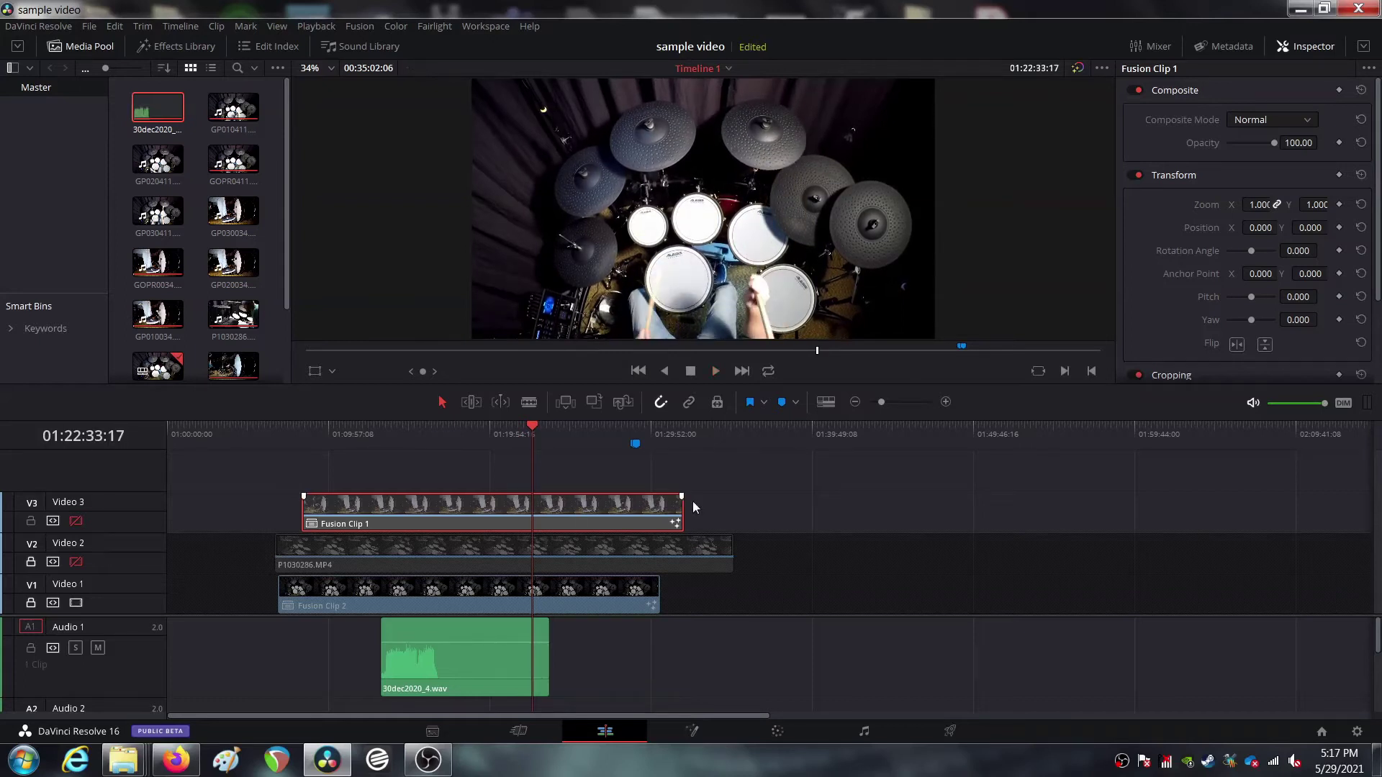
Check Marker 1's options, lock Video 3, and zoom the timeline in two levels
right_click(636, 446)
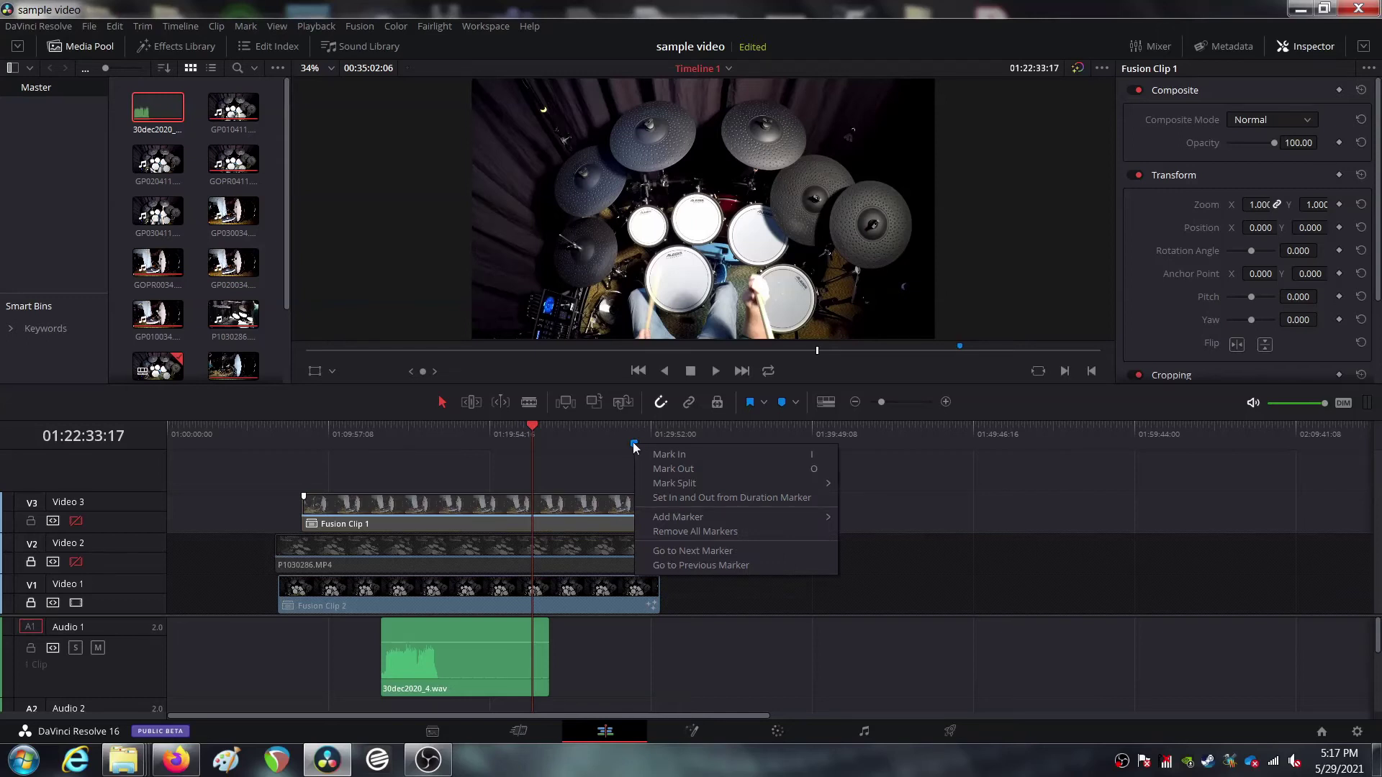
right_click(632, 442)
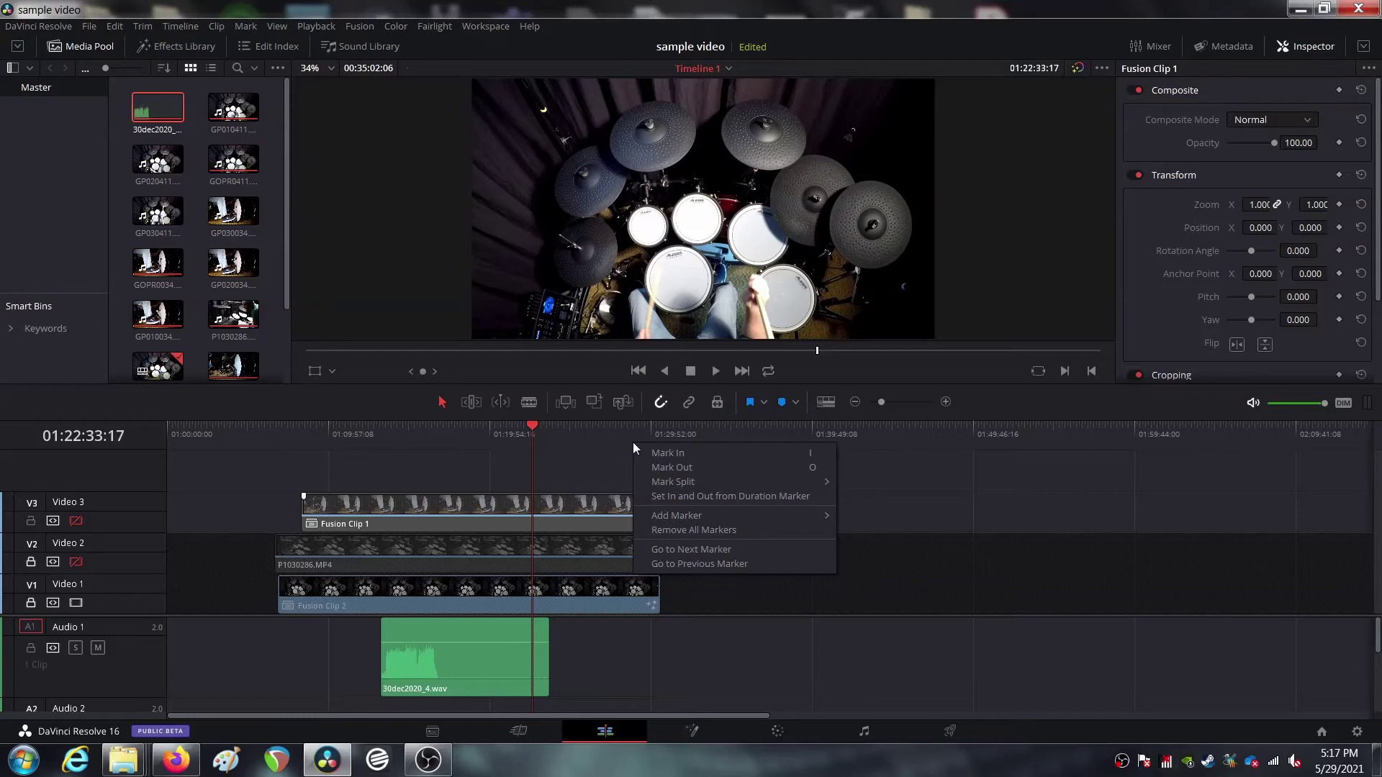
mouse_move(641, 487)
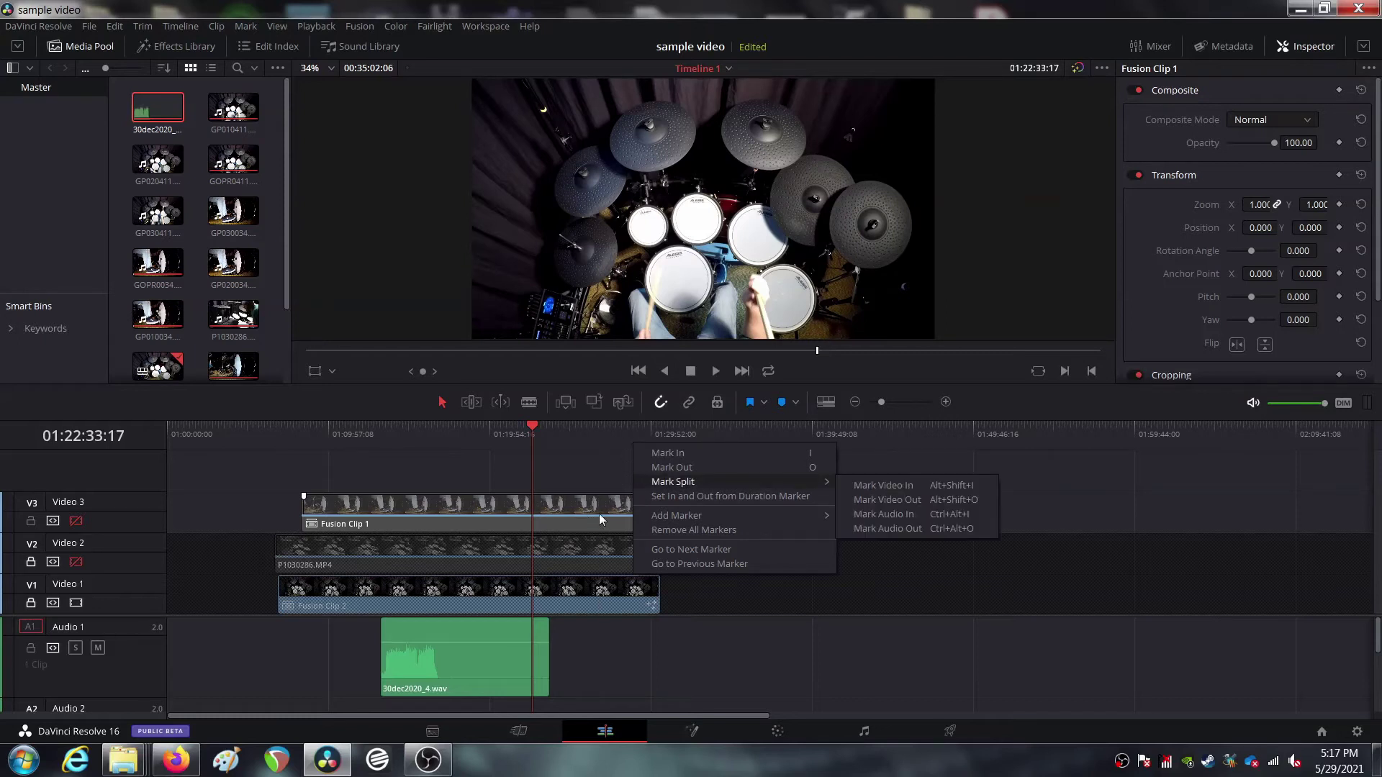
left_click(30, 521)
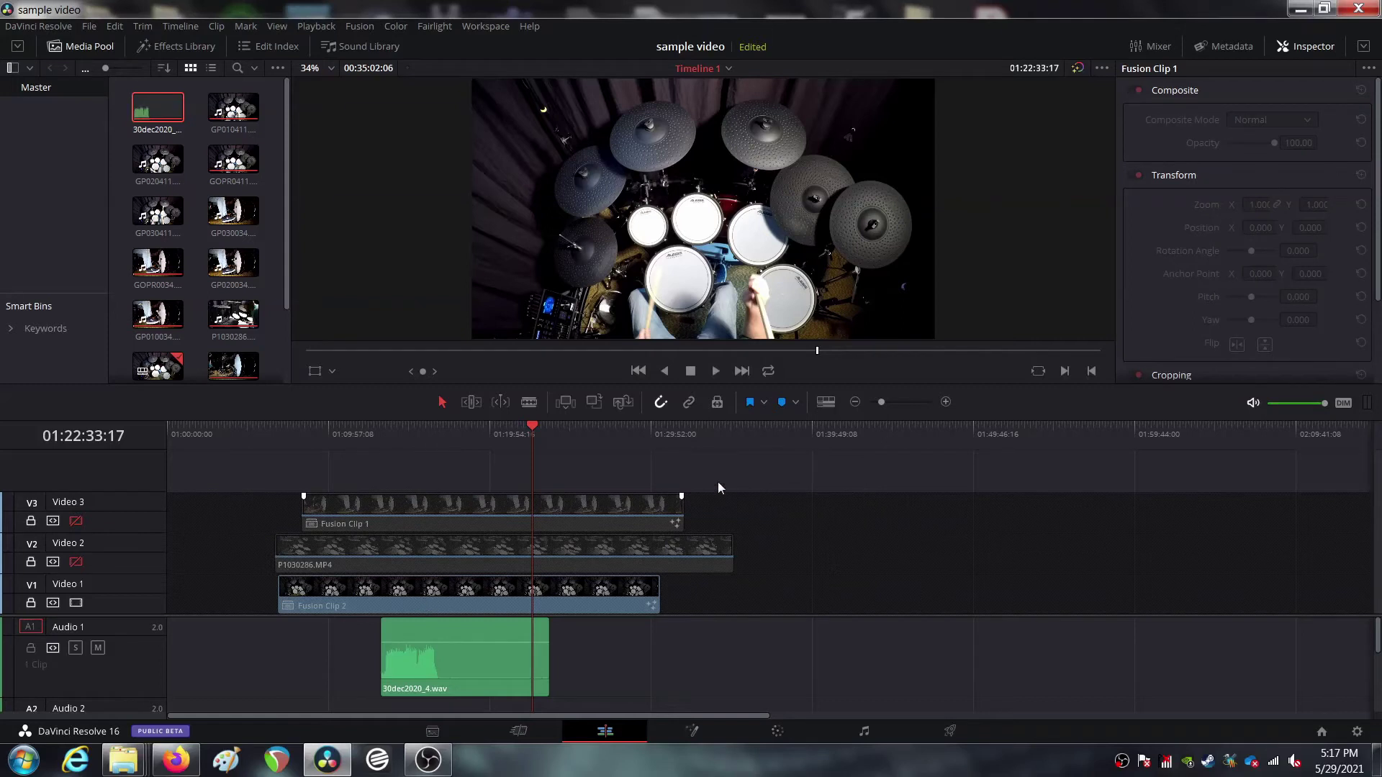
left_click(946, 402)
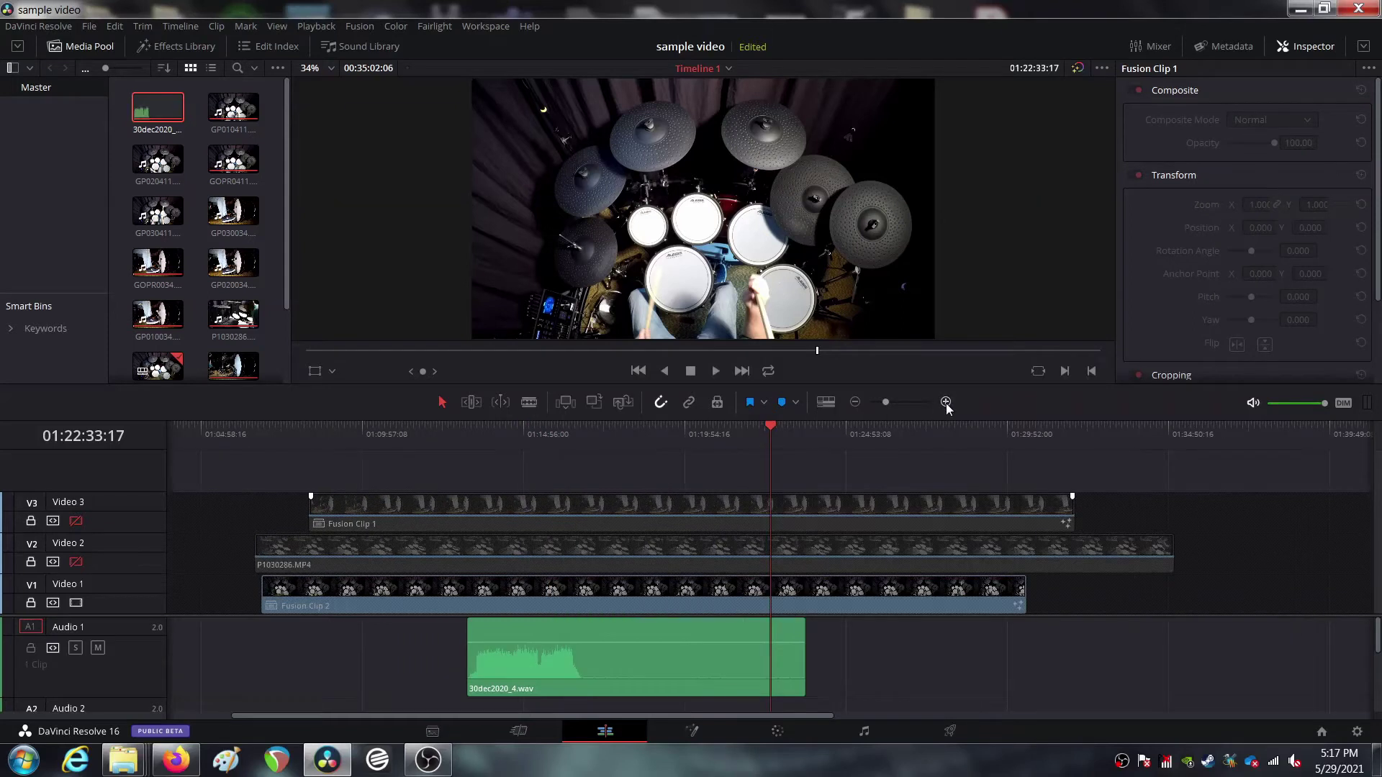
left_click(945, 402)
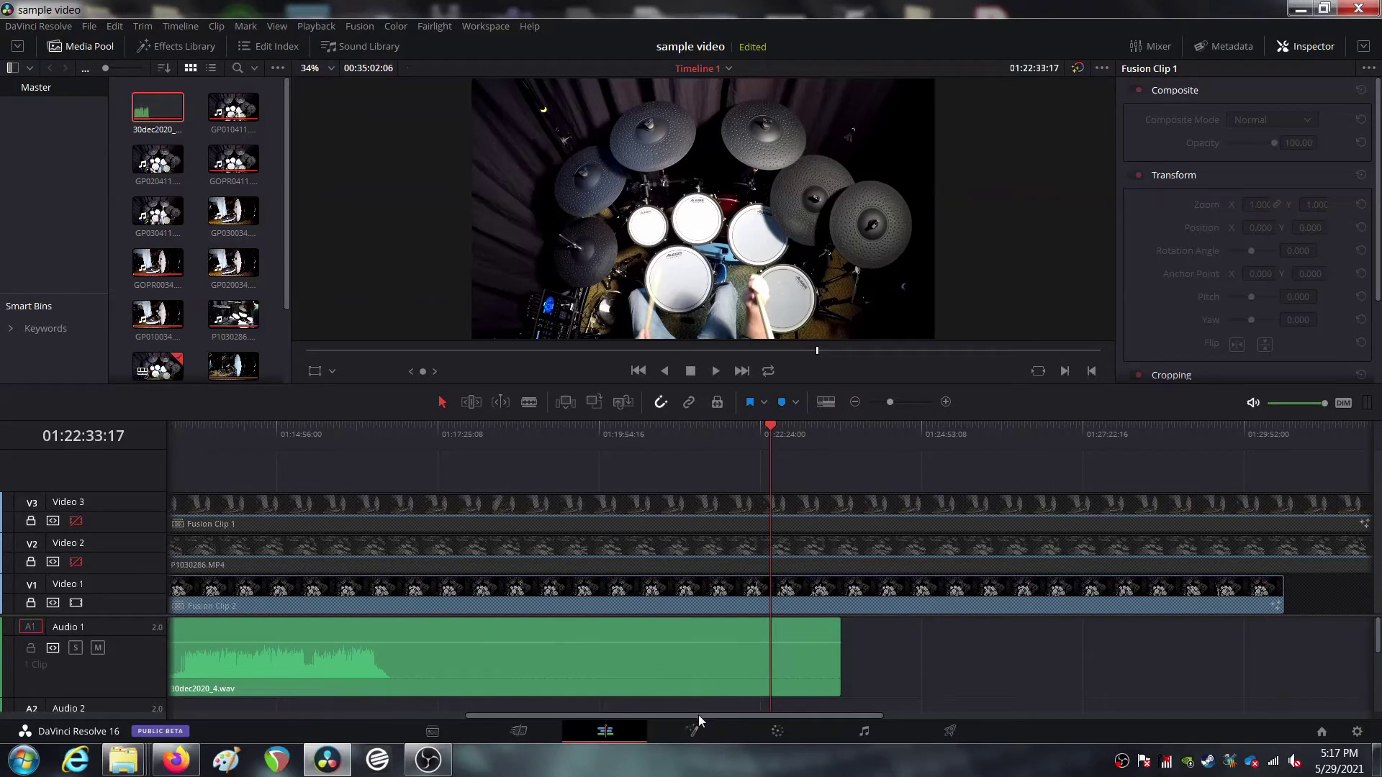
Nudge 30dec2020_4.wav slightly later on Audio 1 and play back from about 01:13:48
left_click_drag(698, 715, 622, 706)
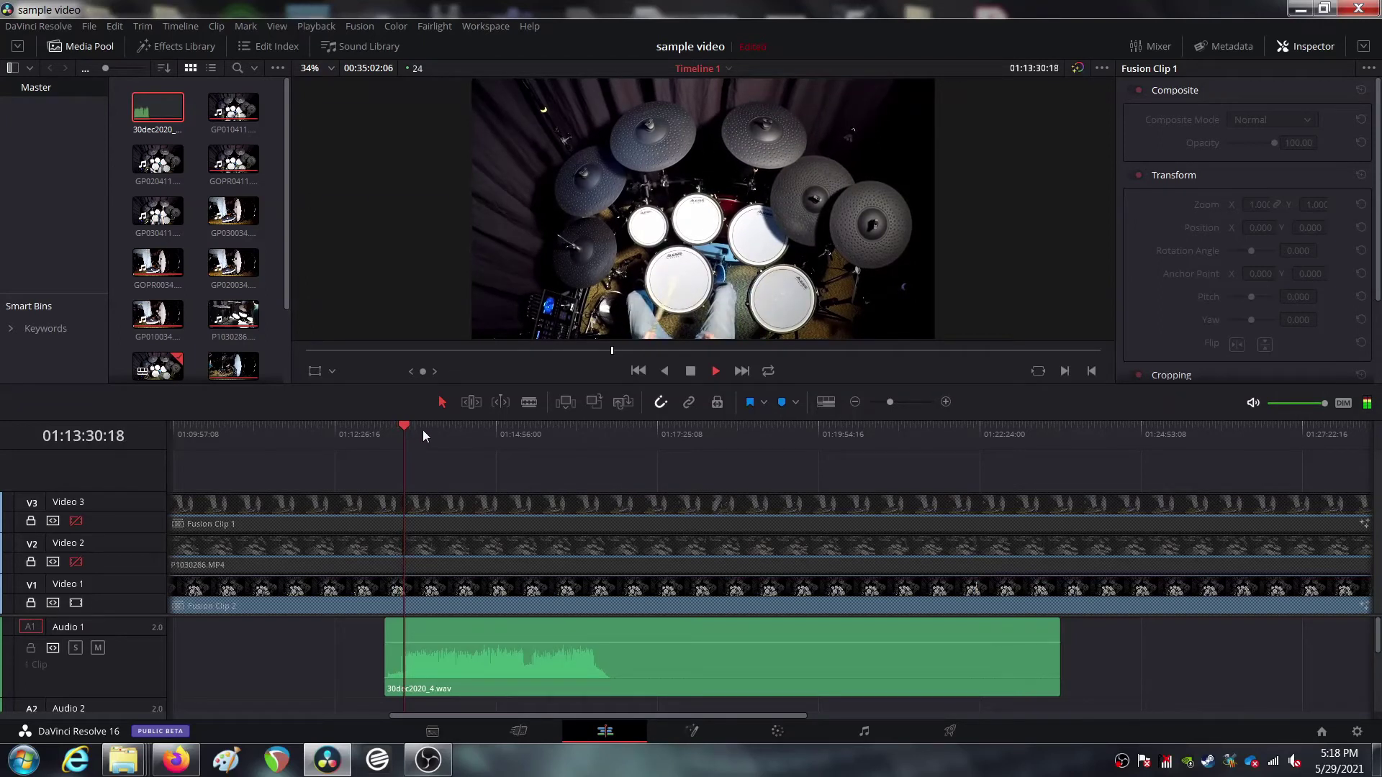
left_click(422, 430)
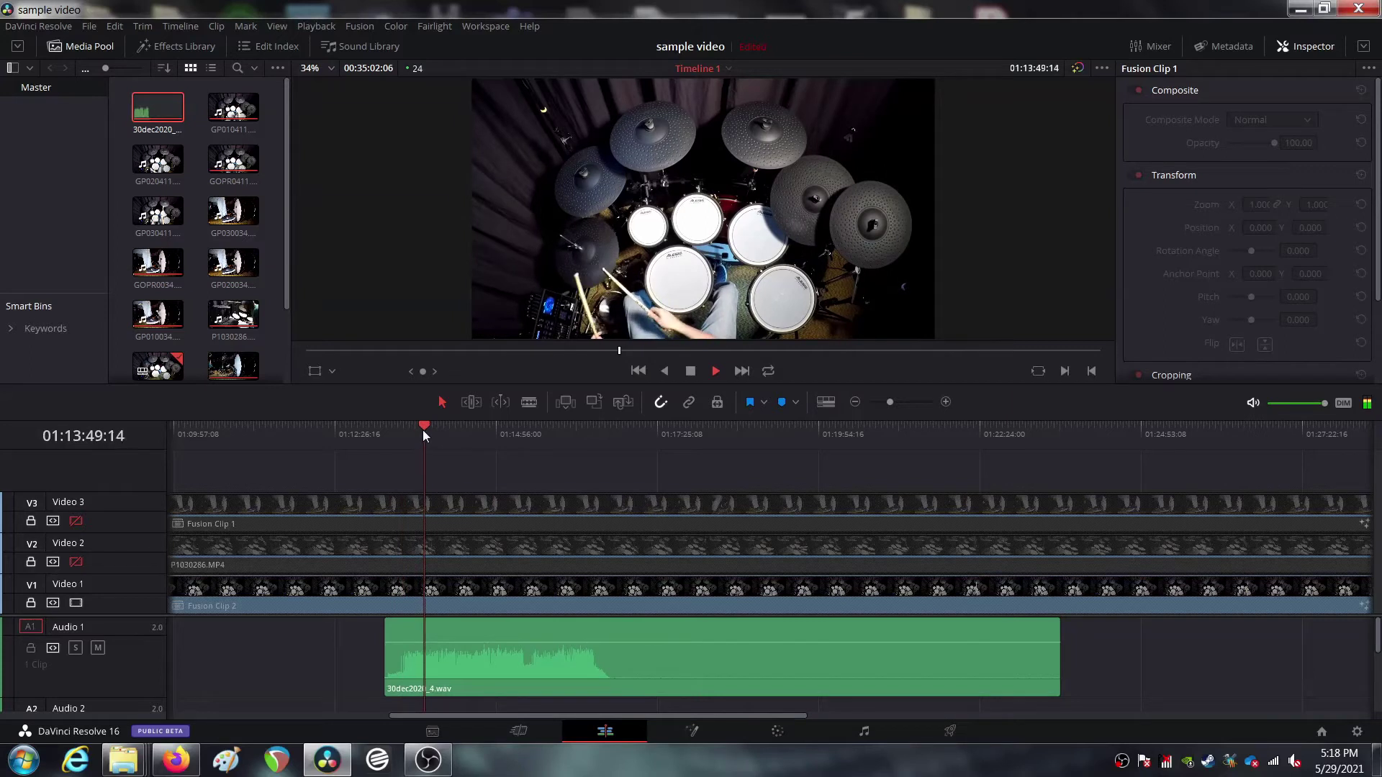
key("space")
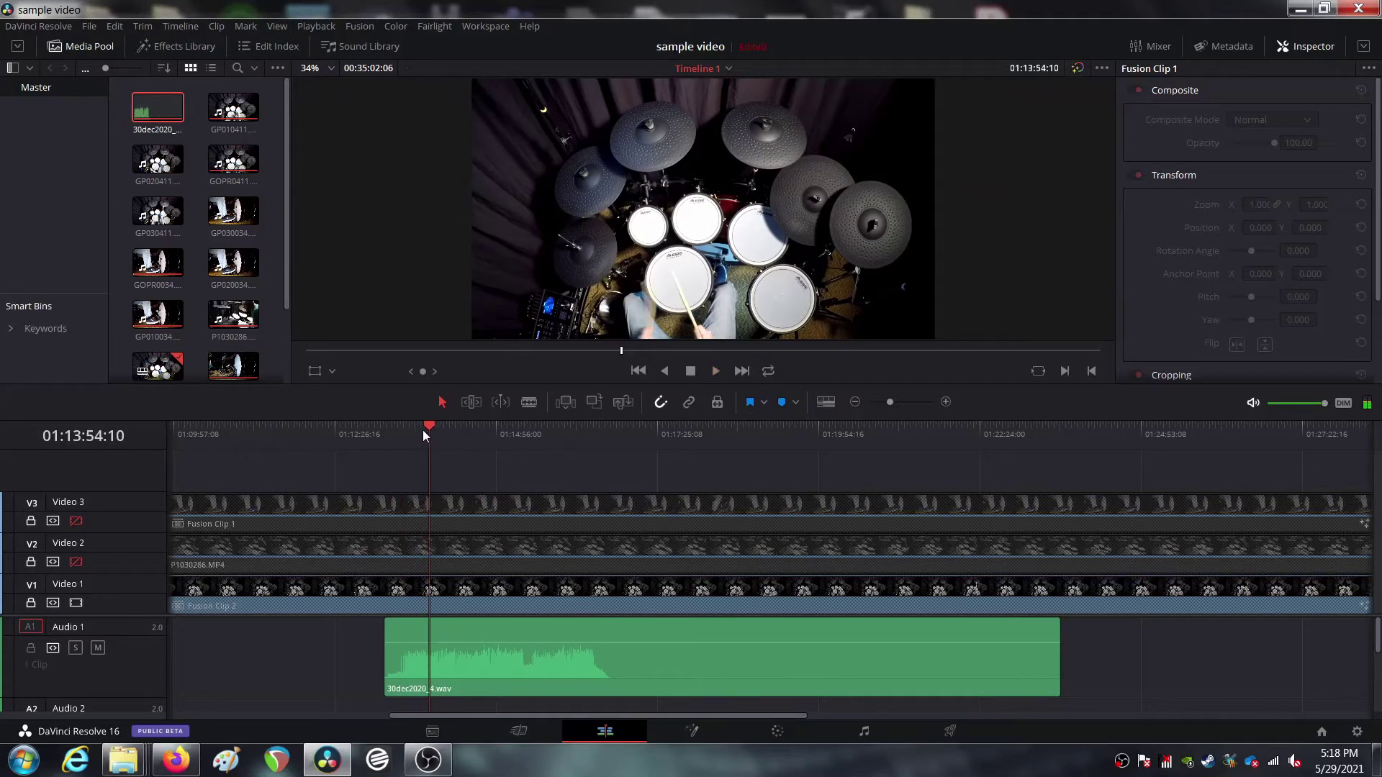
mouse_move(455, 653)
left_mouse_down()
mouse_move(486, 660)
mouse_move(472, 653)
left_mouse_up()
key("space")
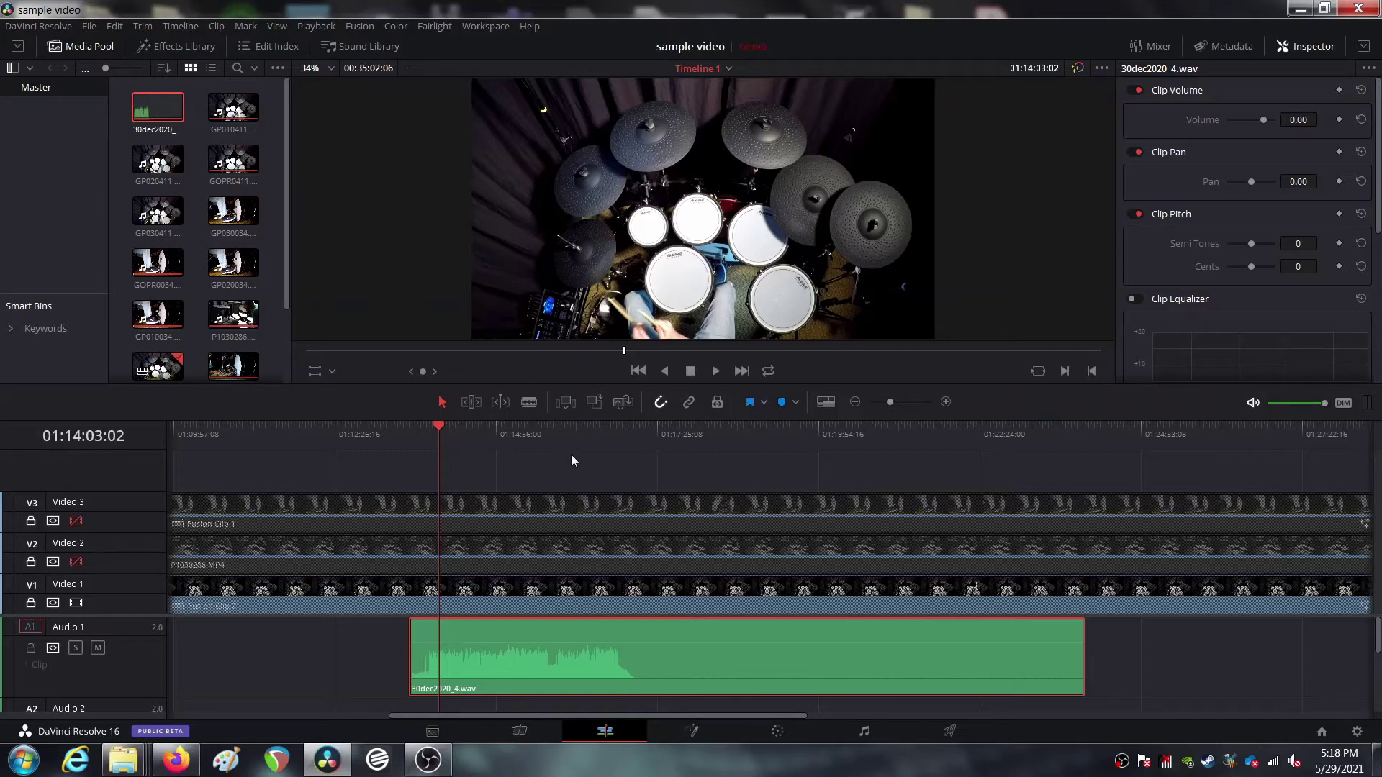
Play around 01:16:58–01:17:09, then move the drum audio much later on Audio 1
left_click(630, 442)
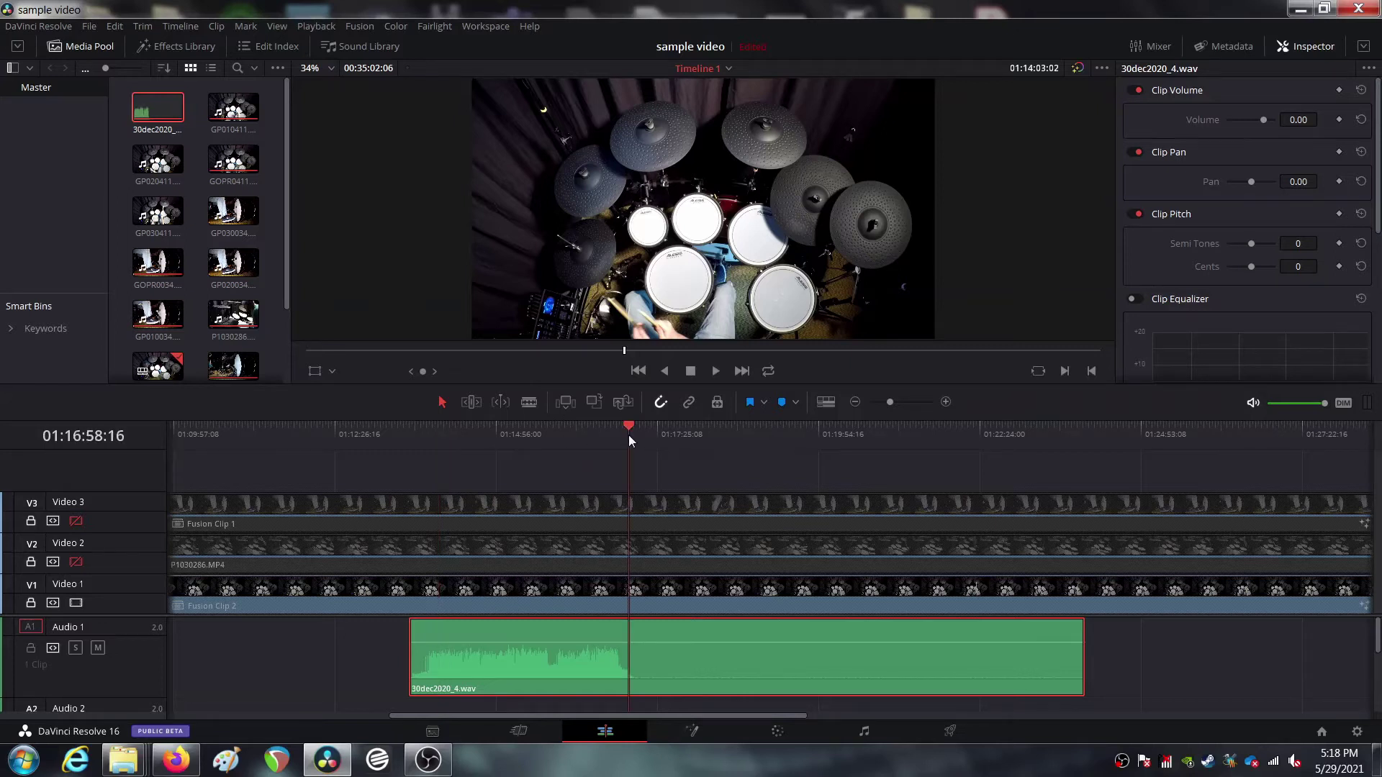
key("space")
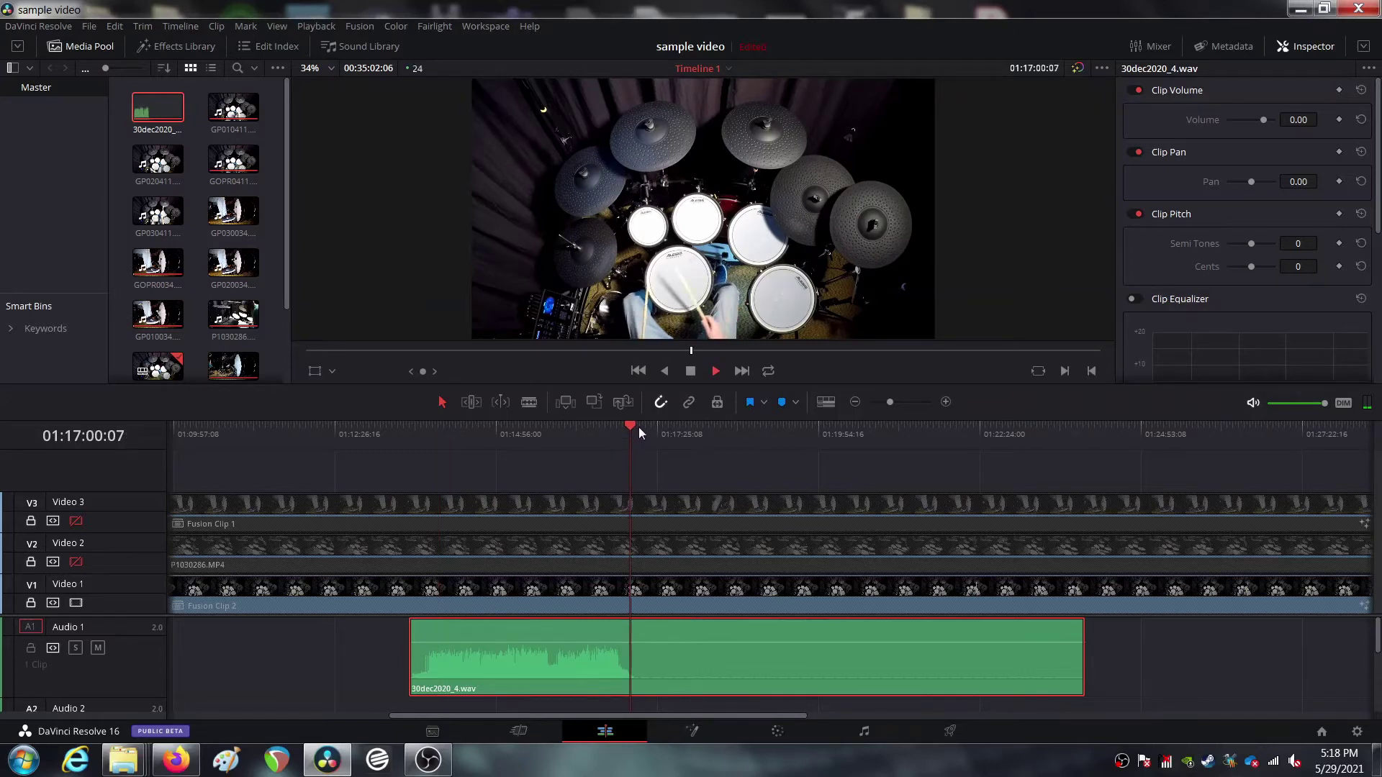
left_click(639, 426)
key("space")
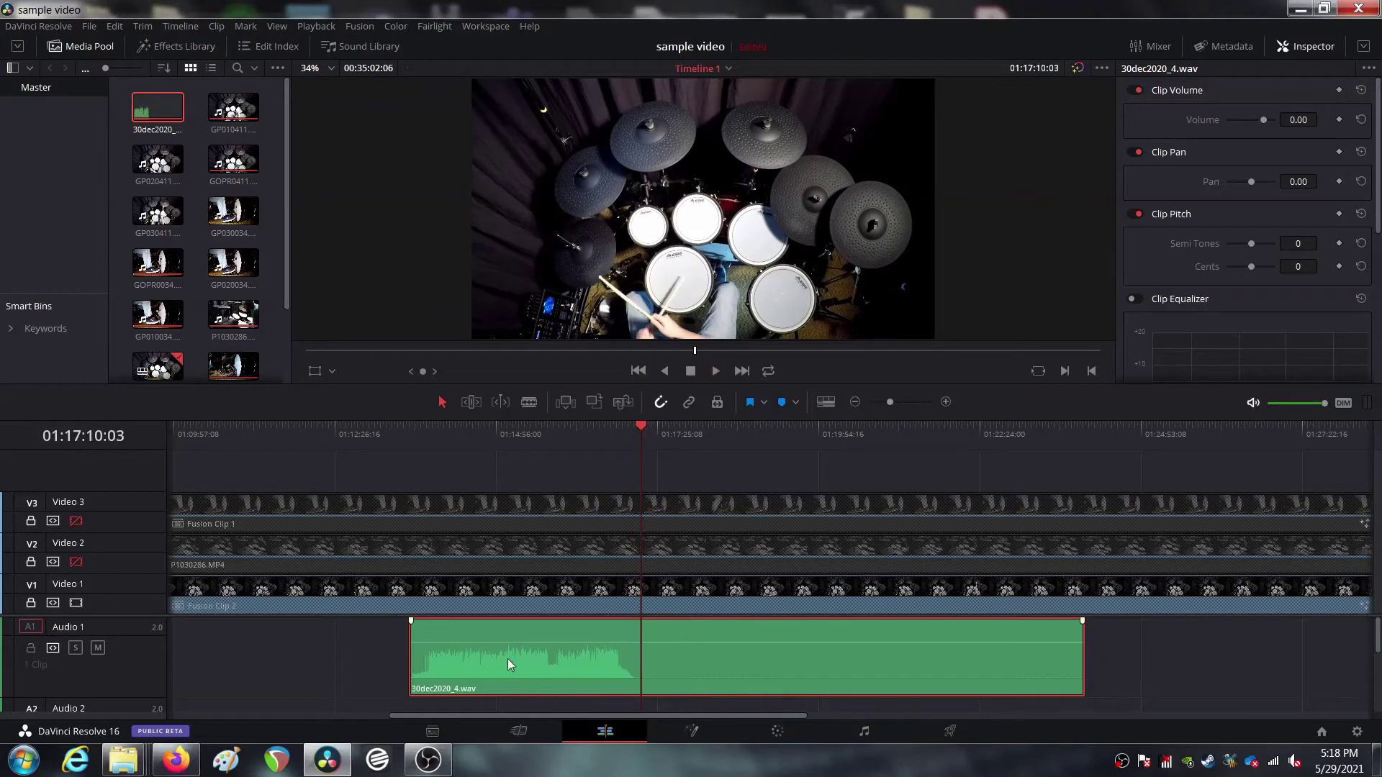
left_click_drag(508, 664, 704, 667)
key("space")
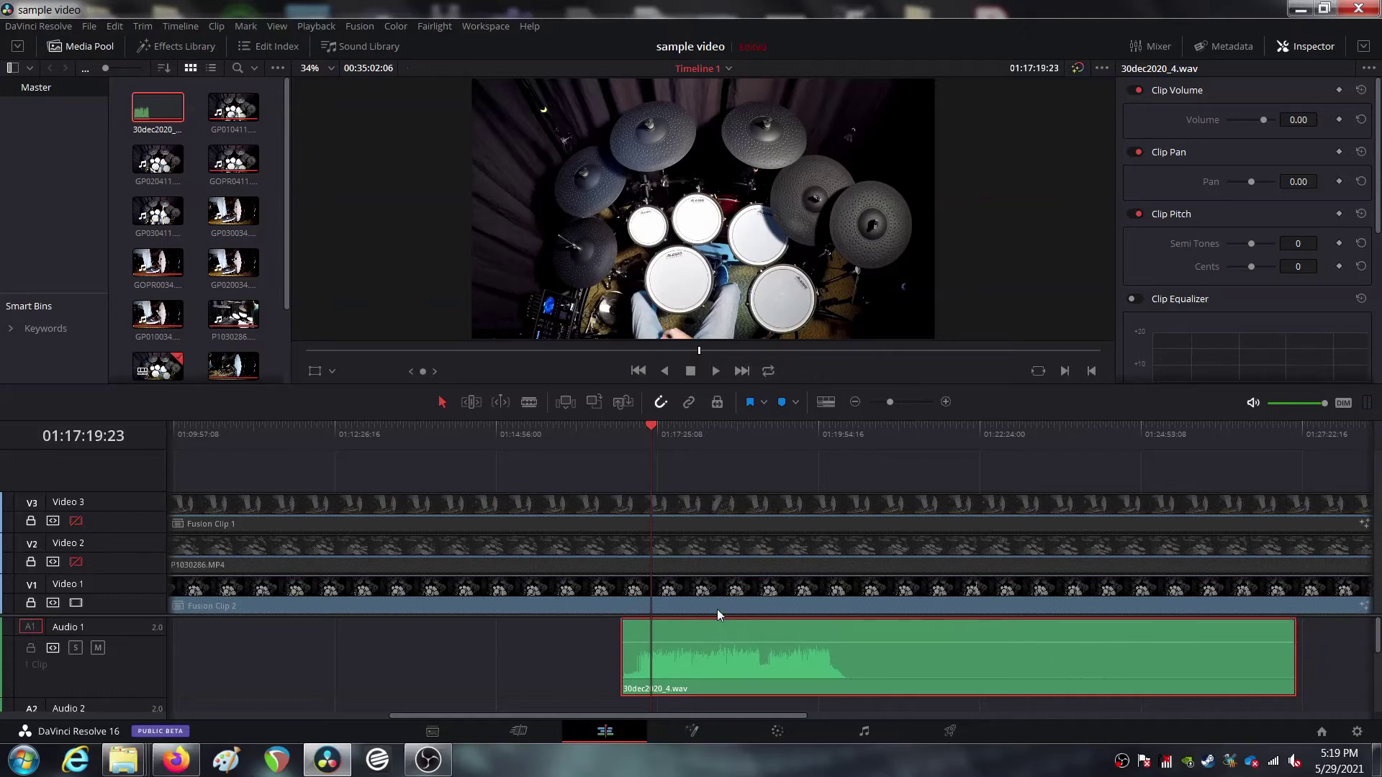
Fine-tune the drum audio position with small later and earlier drags, replaying to compare
key("space")
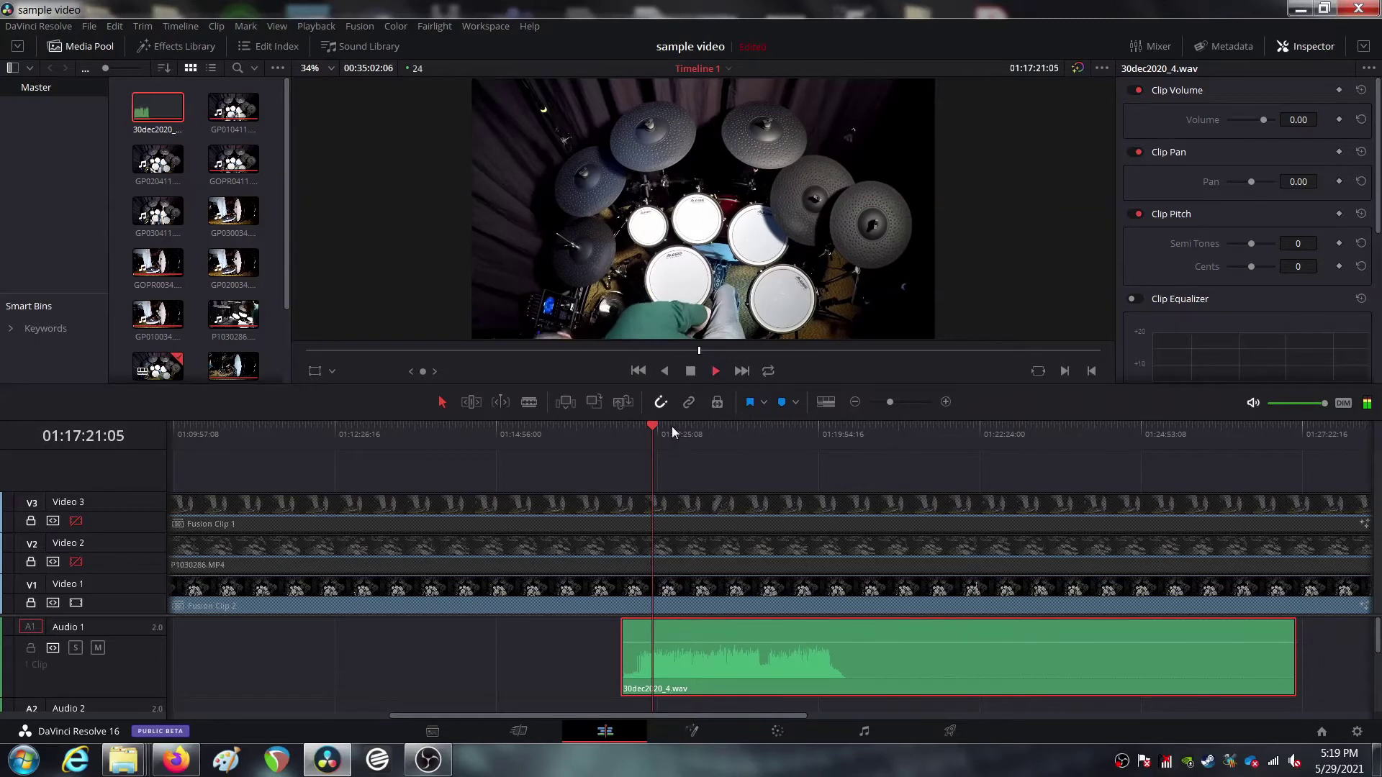
left_click_drag(698, 645, 763, 655)
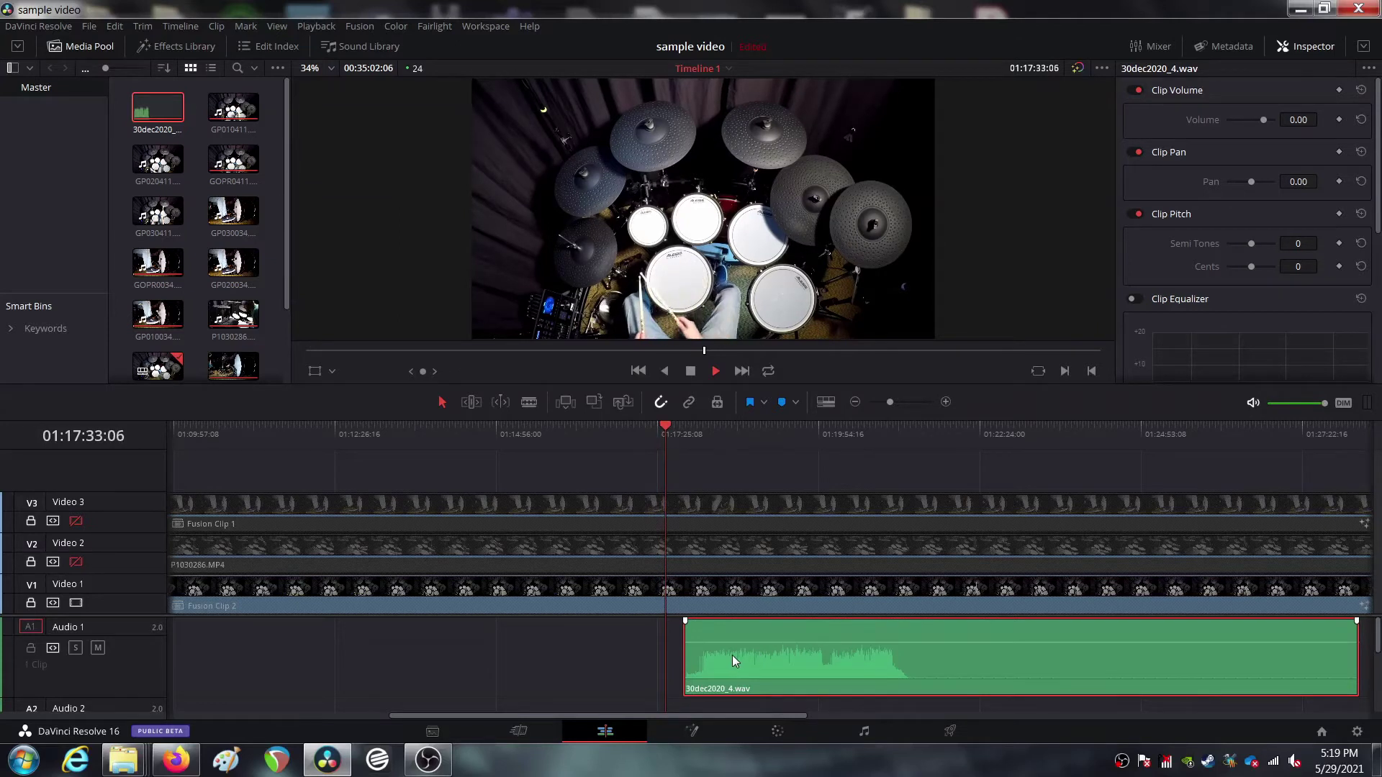
key("space")
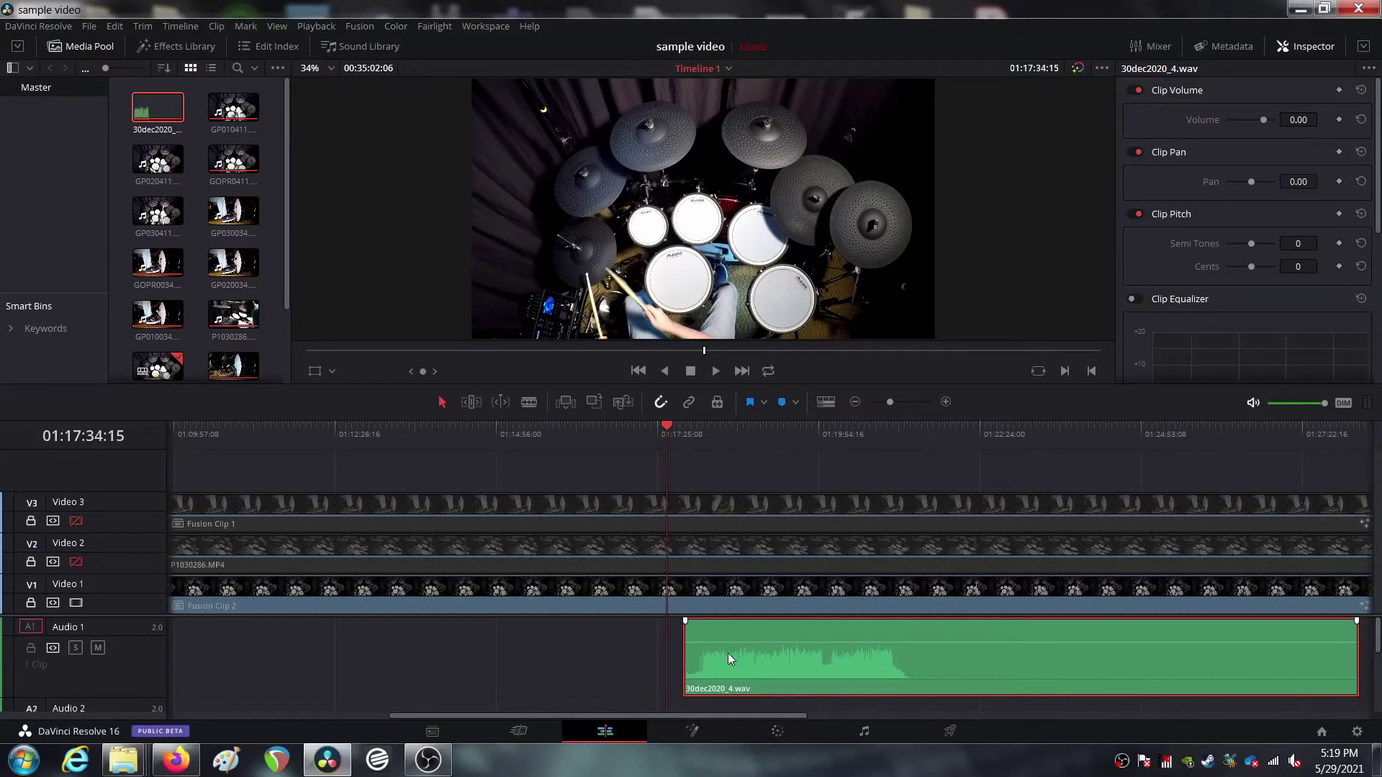
left_click_drag(728, 655, 696, 654)
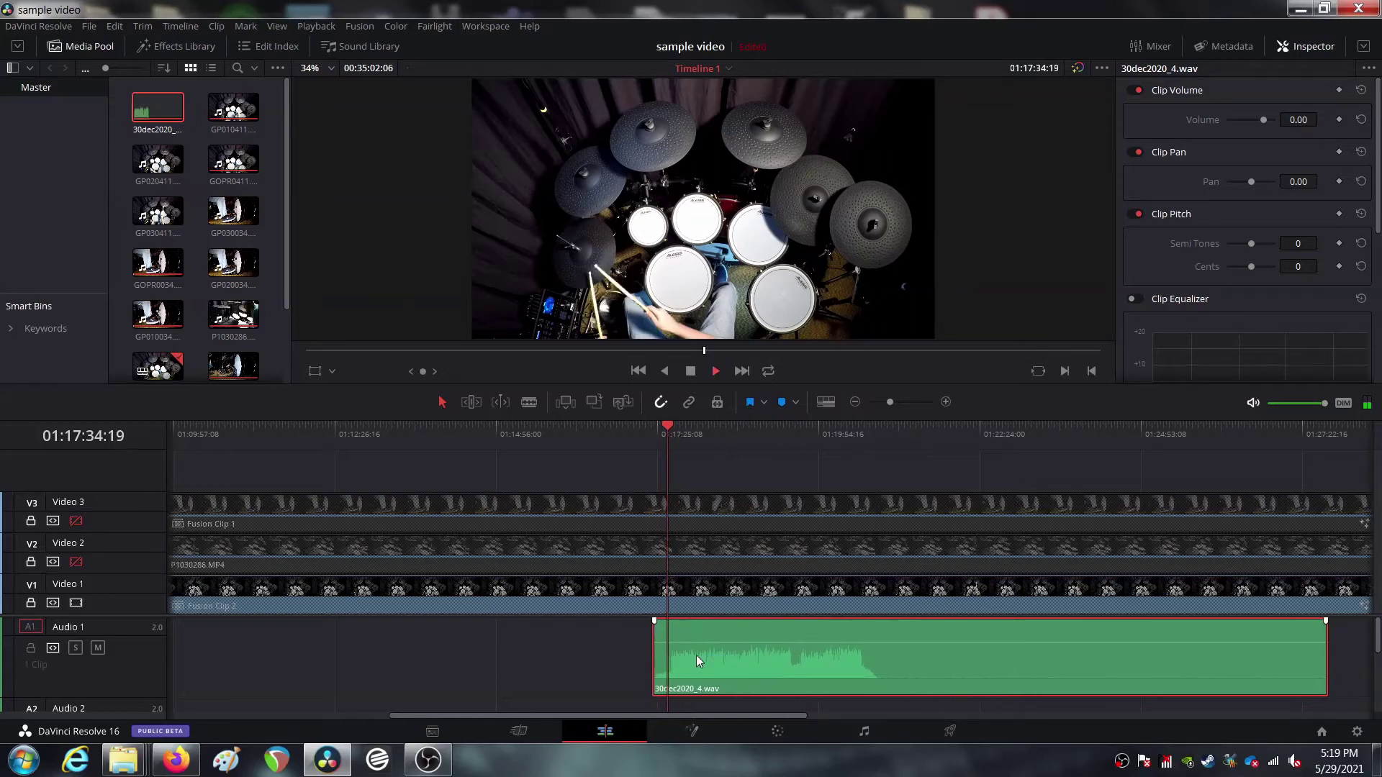
key("space")
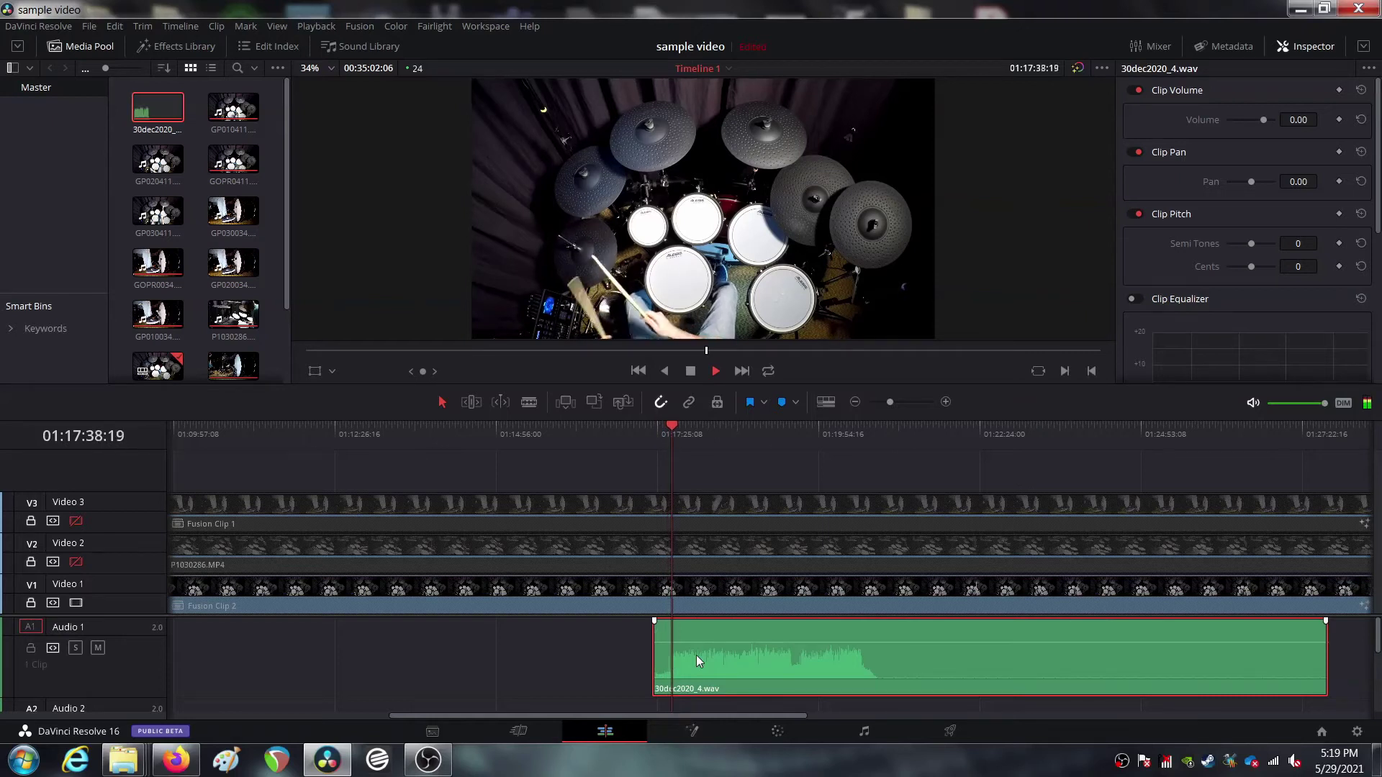
key("space")
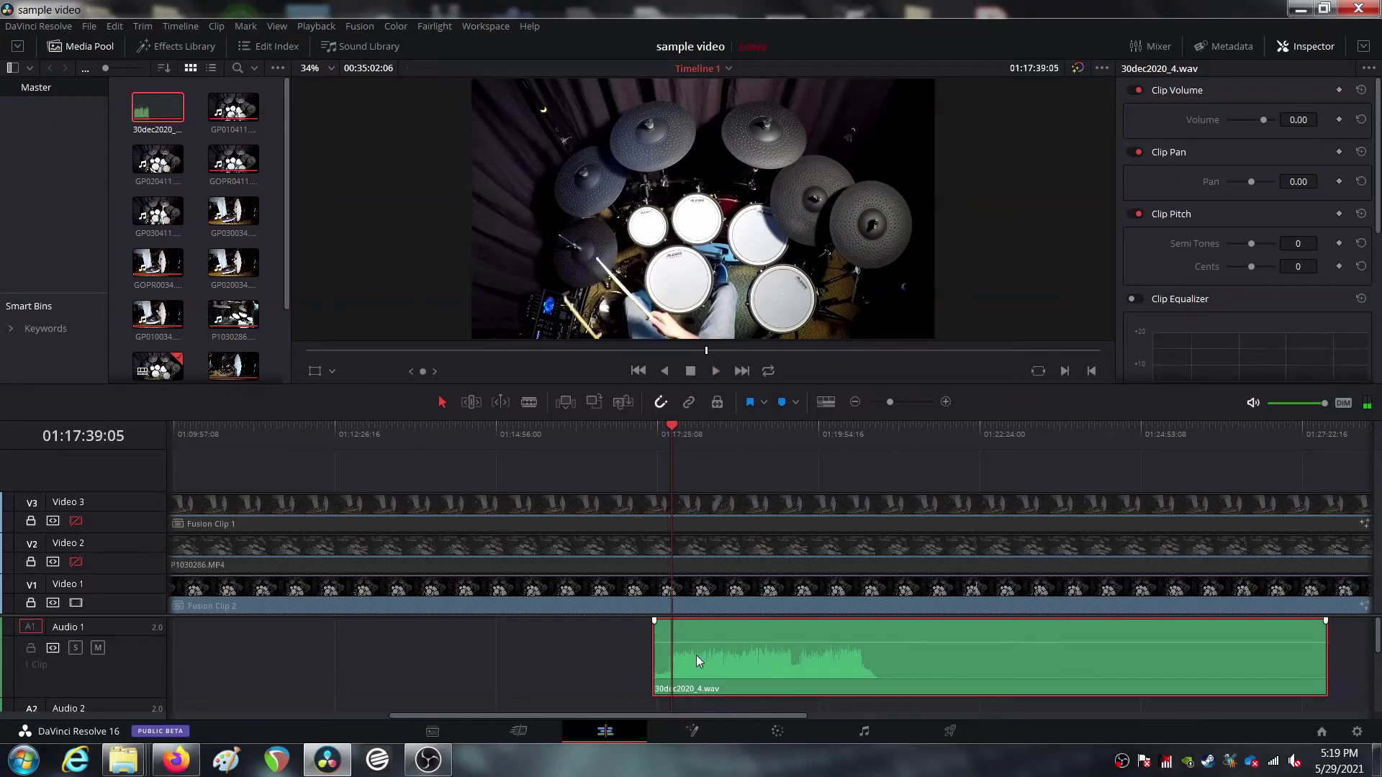
left_click_drag(697, 655, 701, 654)
key("space")
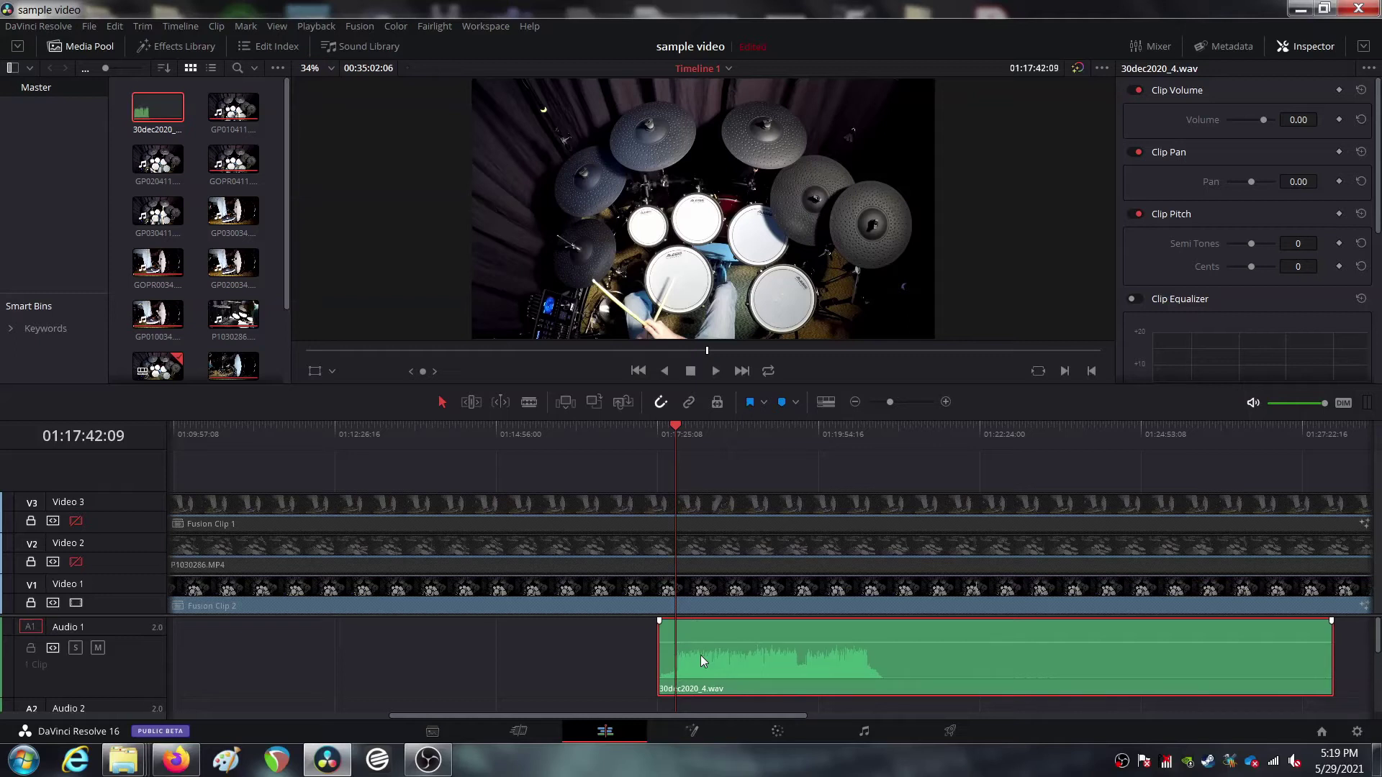
key("space")
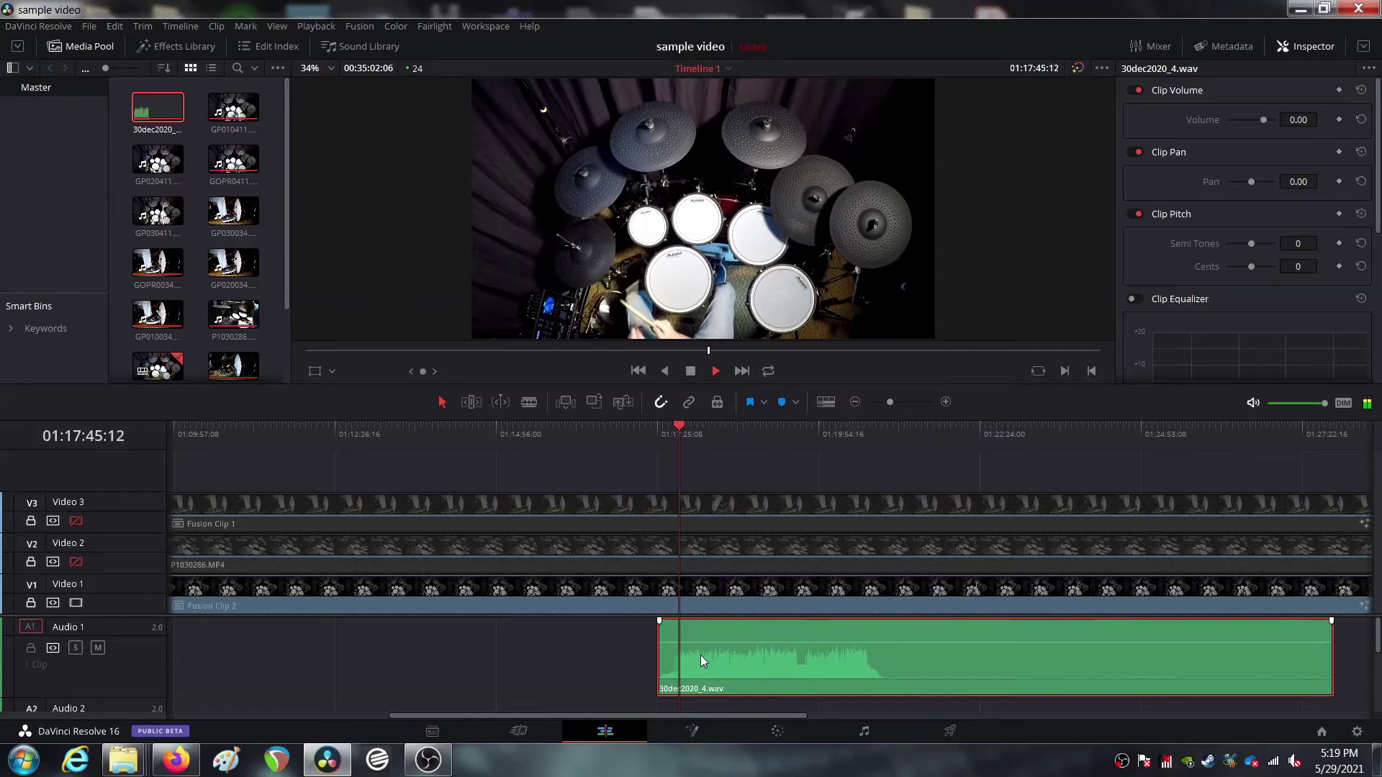
key("space")
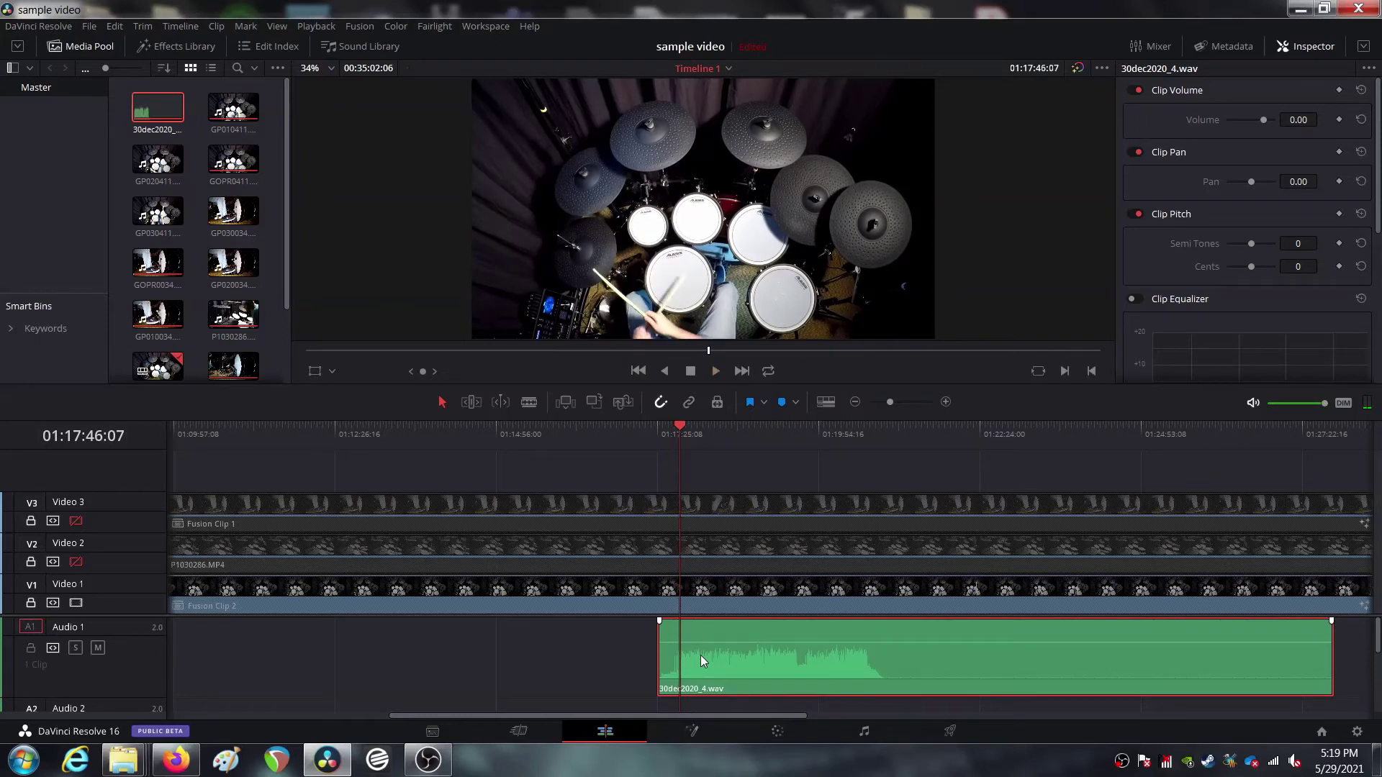
Zoom the timeline in two levels and play from about 01:17:43
left_click(945, 403)
left_click(945, 402)
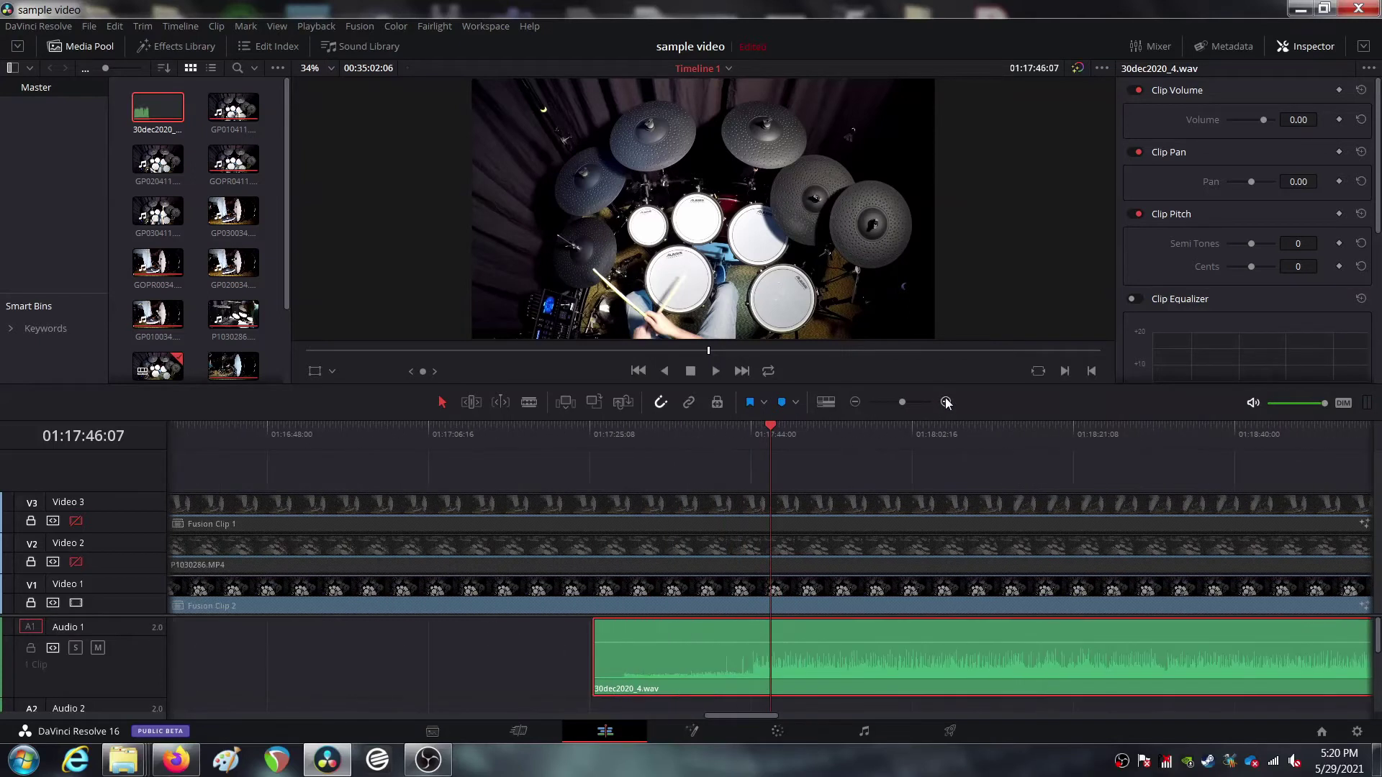
left_click(744, 426)
key("space")
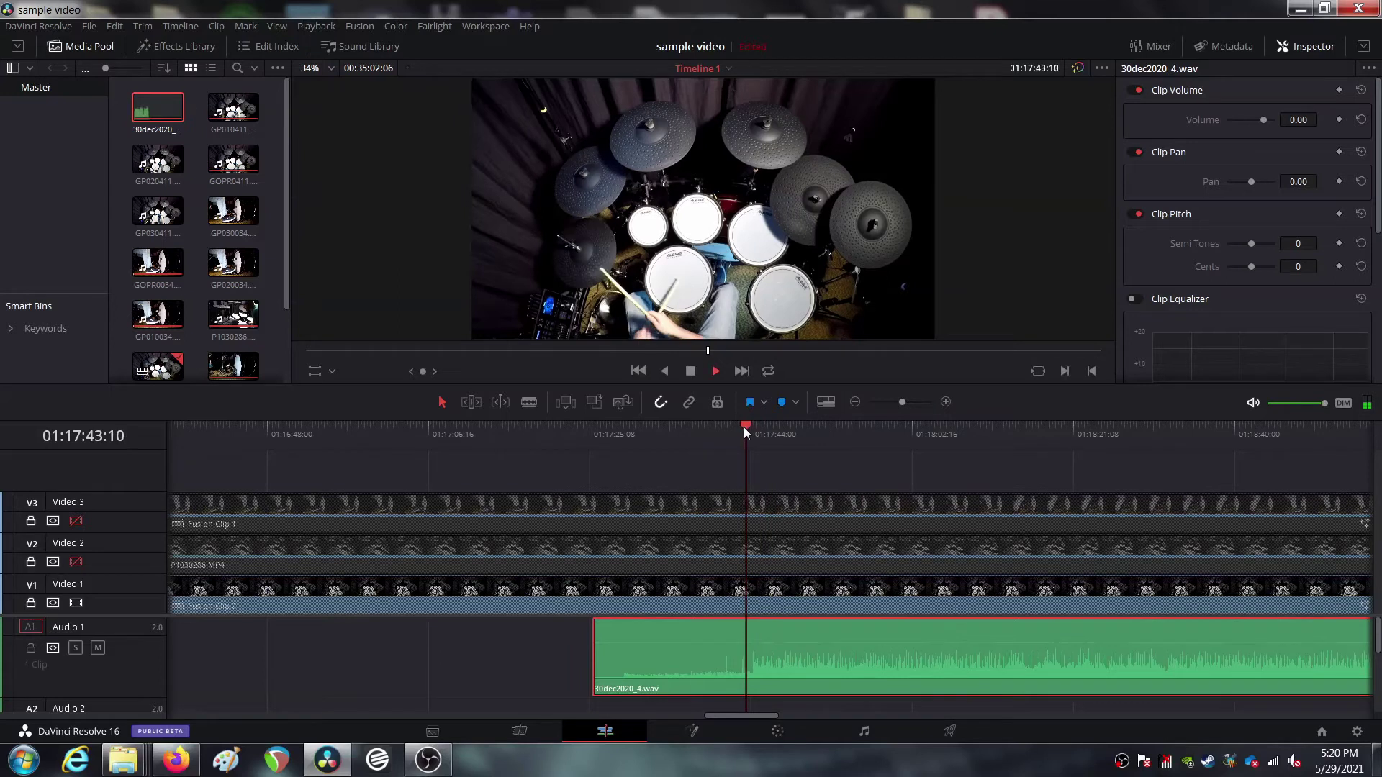
key("space")
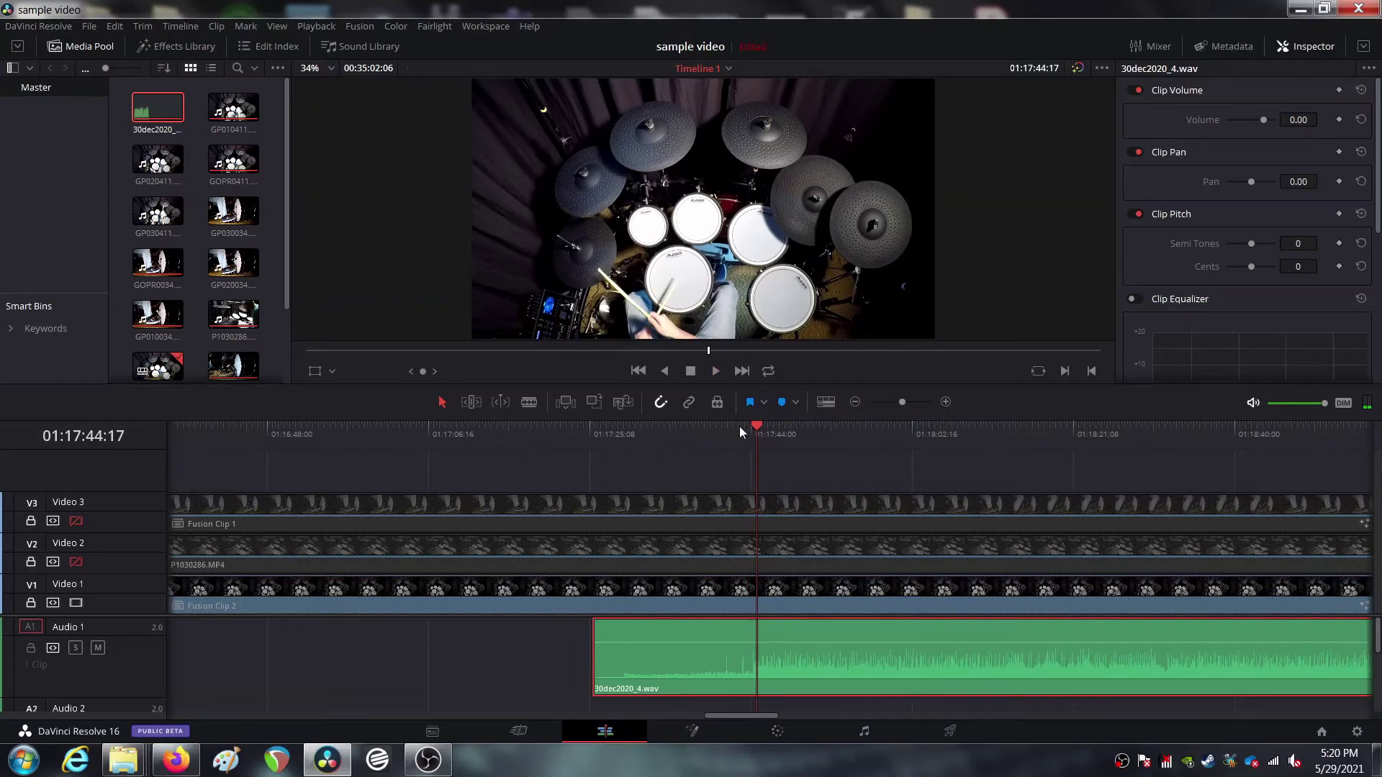
Nudge the drum audio a few frames later, then two frames back, replaying to check
key("shift+period")
key("shift+period")
key("shift+period")
key("shift+period")
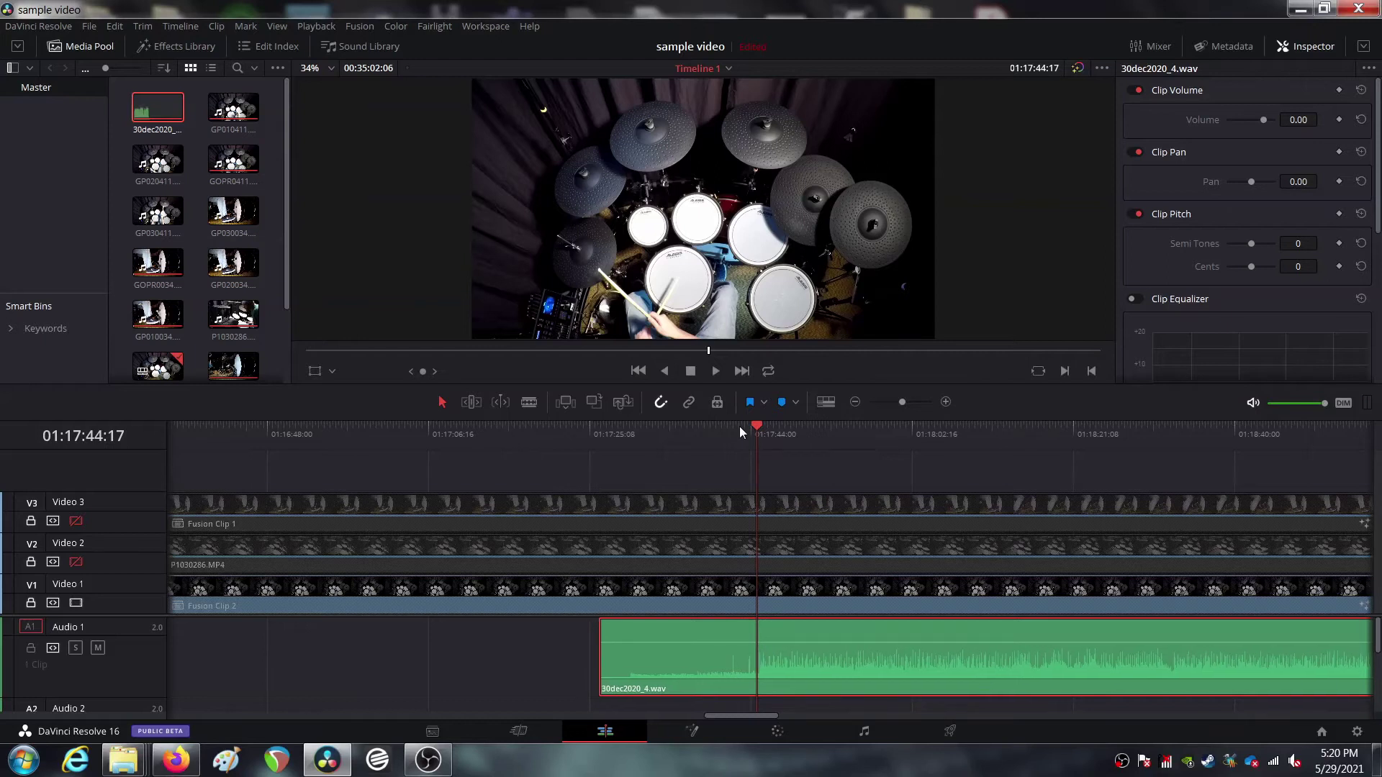
key("space")
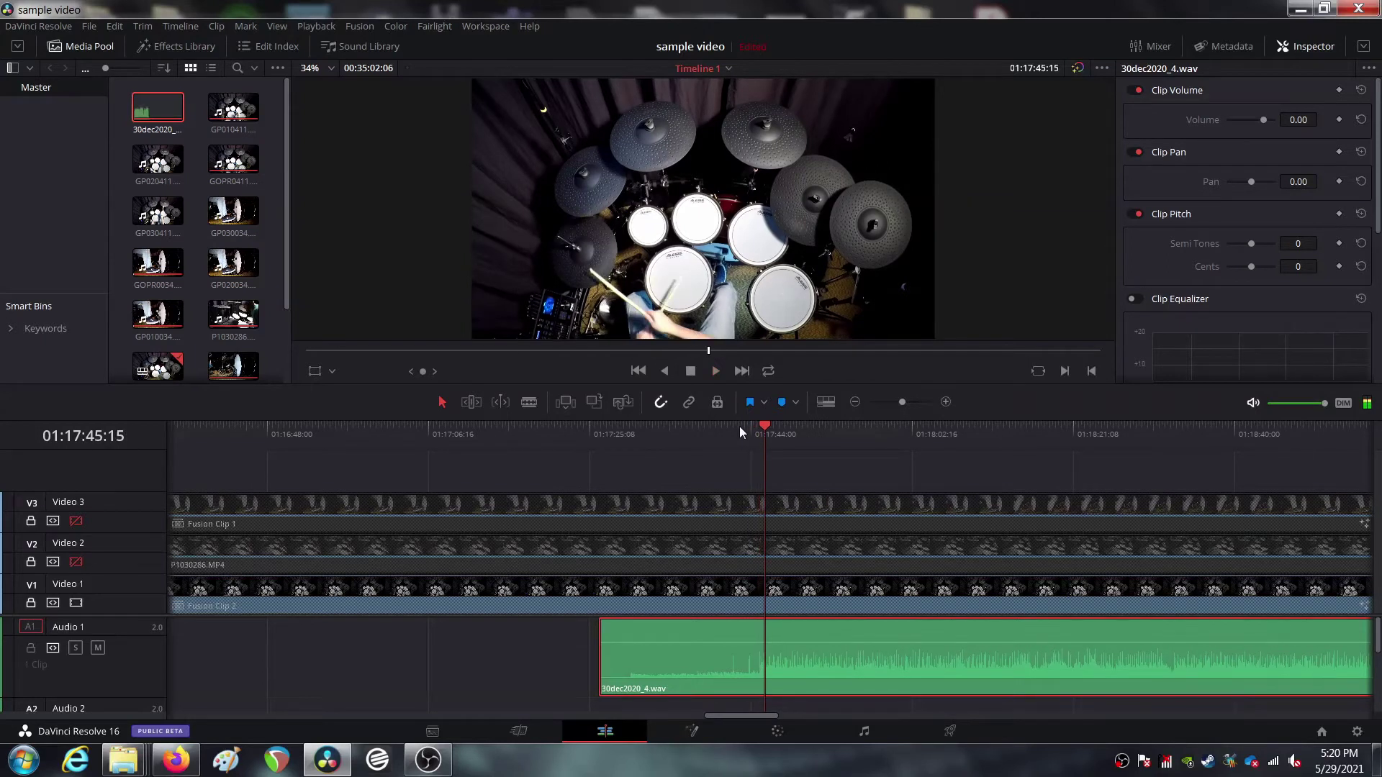
key("shift+period")
key("shift+period")
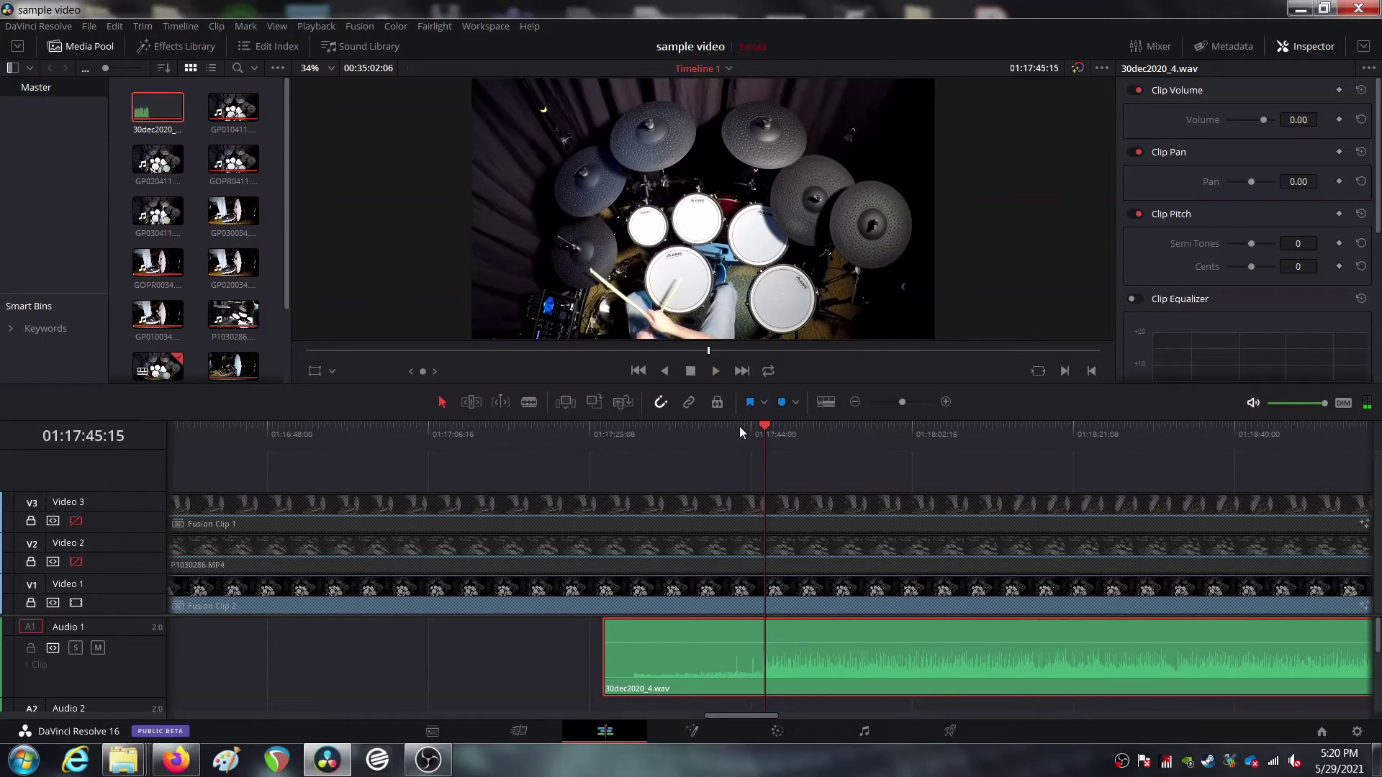
key("shift+period")
key("shift+period")
key("shift+period")
key("shift+period")
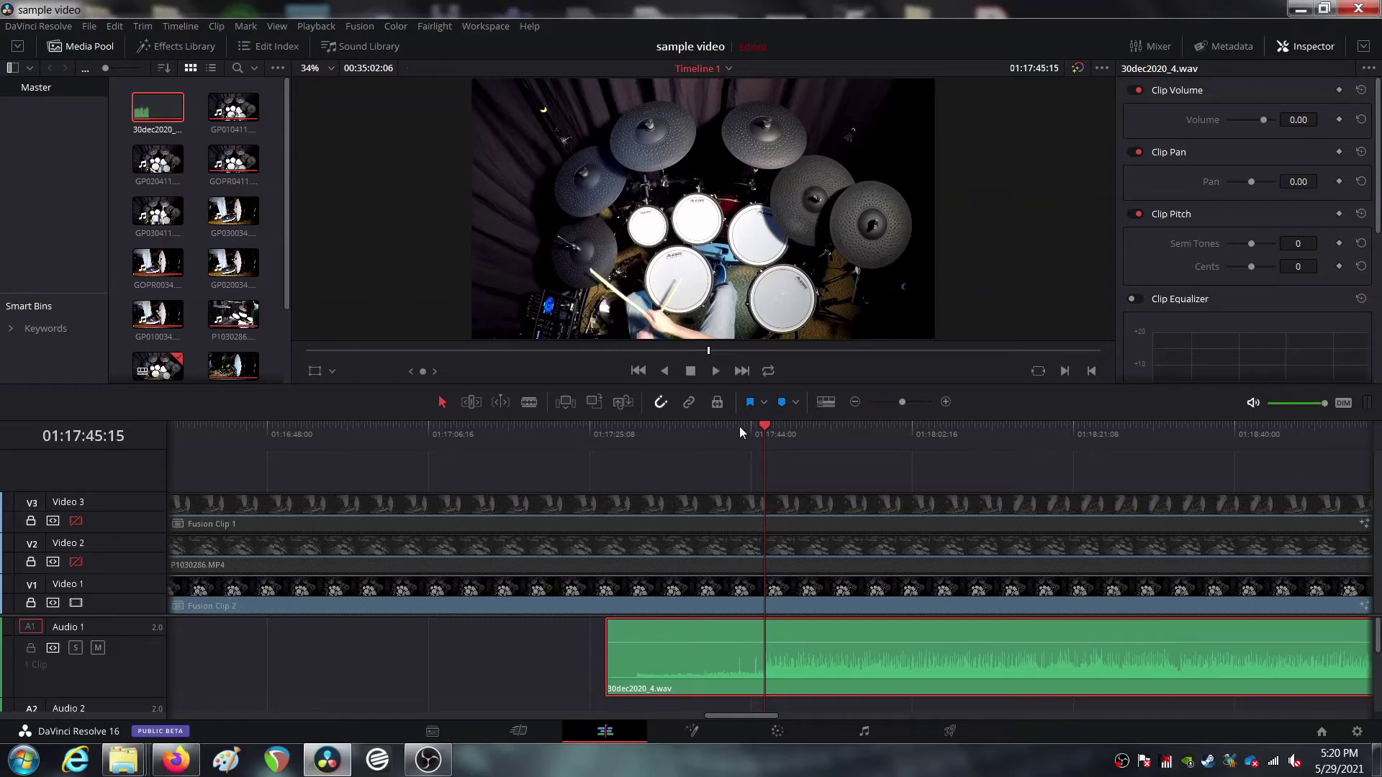
key("space")
key("shift+comma")
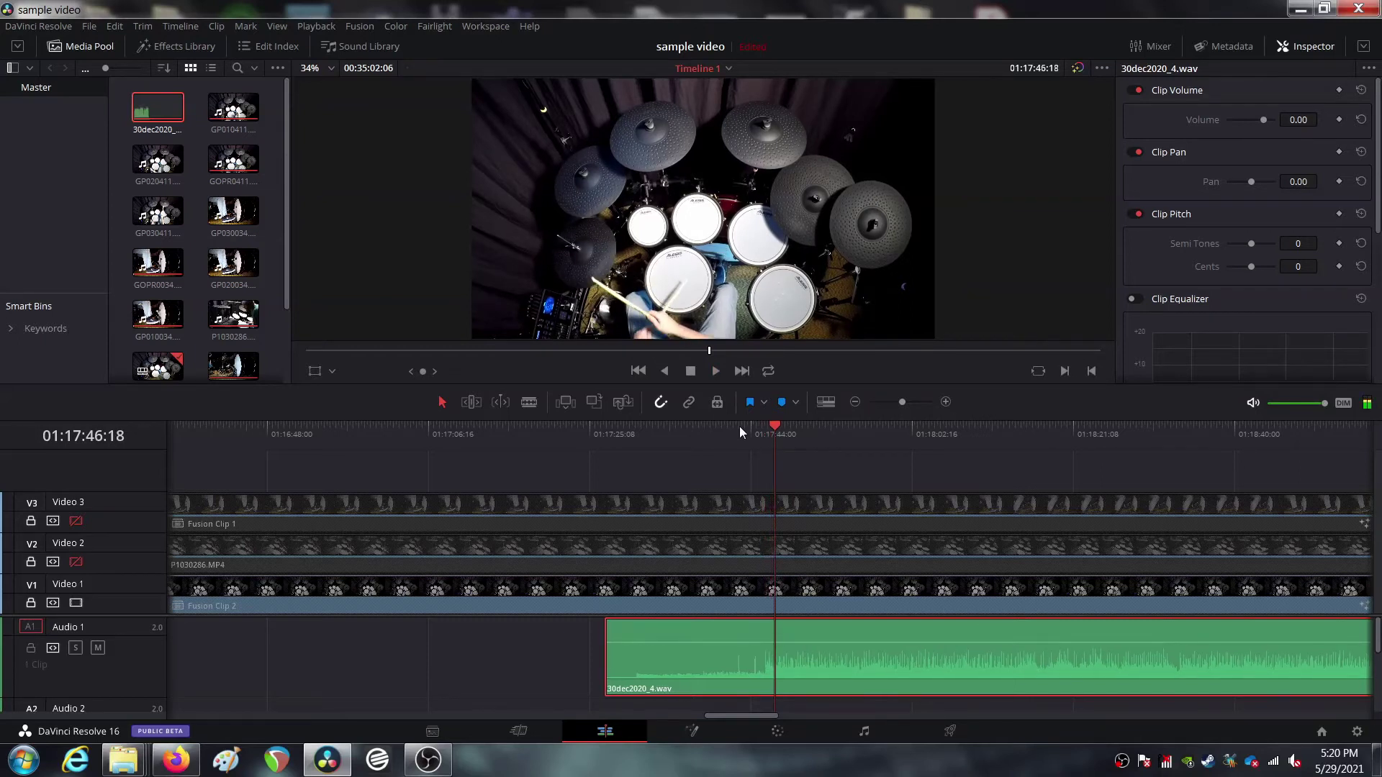
key("shift+comma")
key("shift+comma")
key("space")
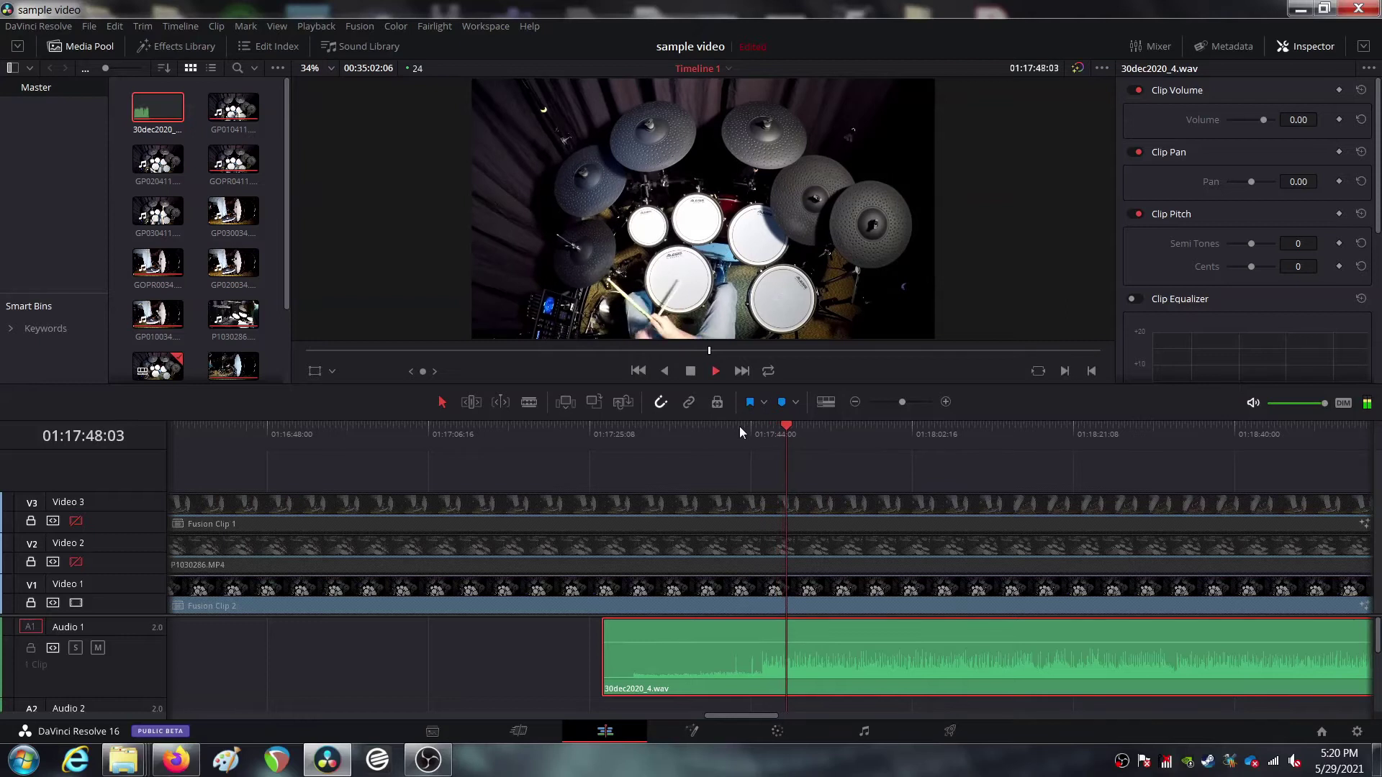
key("space")
From about 01:17:39, nudge the drum audio four frames earlier, checking playback between
left_click(714, 429)
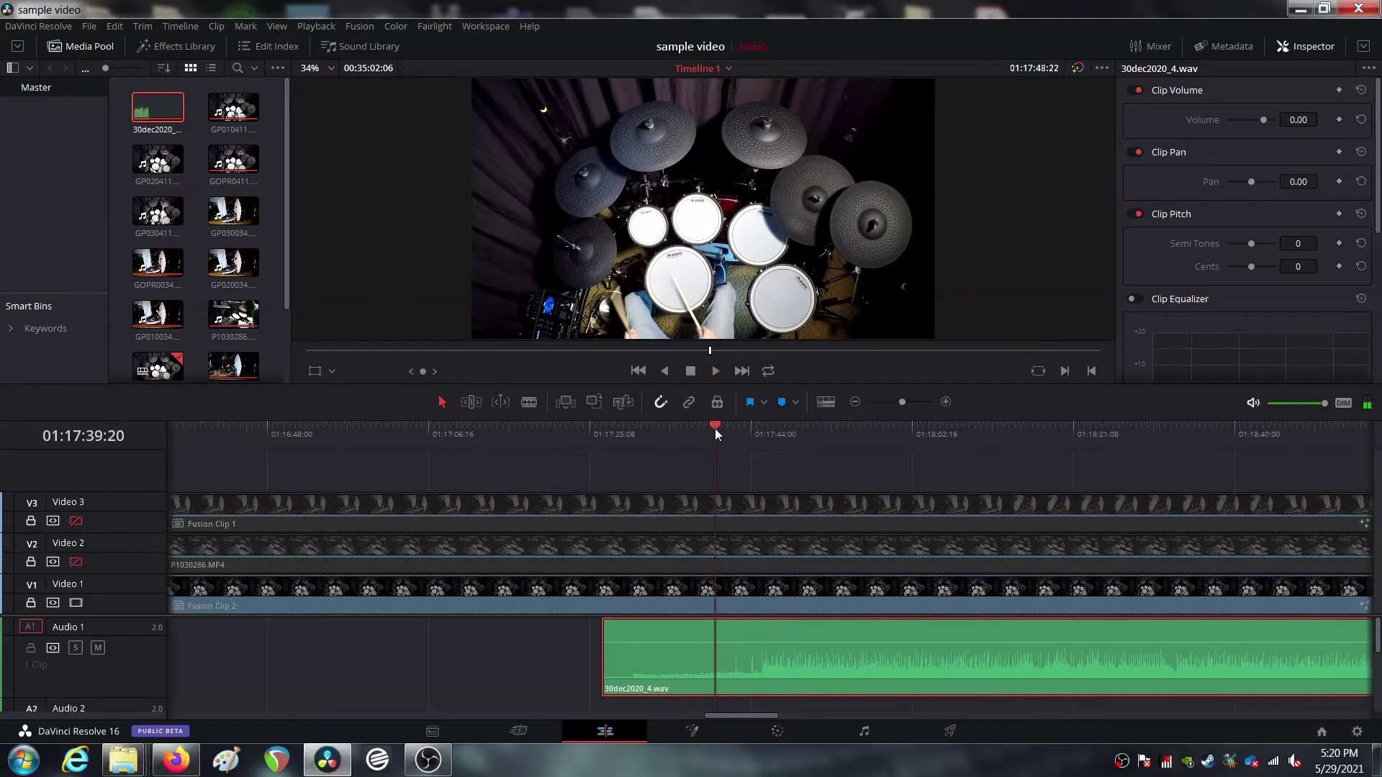
key("space")
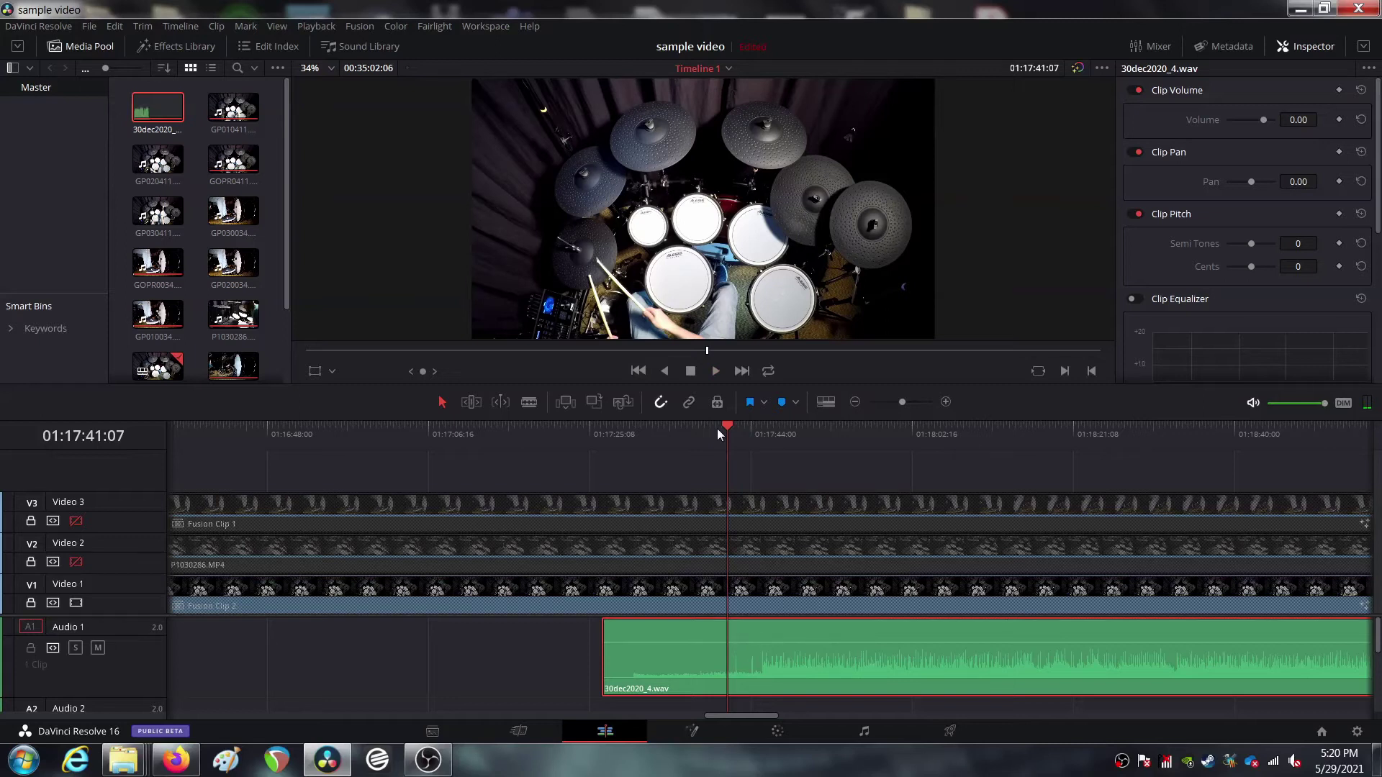
key("shift+comma")
key("shift+comma")
key("shift+comma")
key("shift+comma")
key("shift+comma")
key("shift+comma")
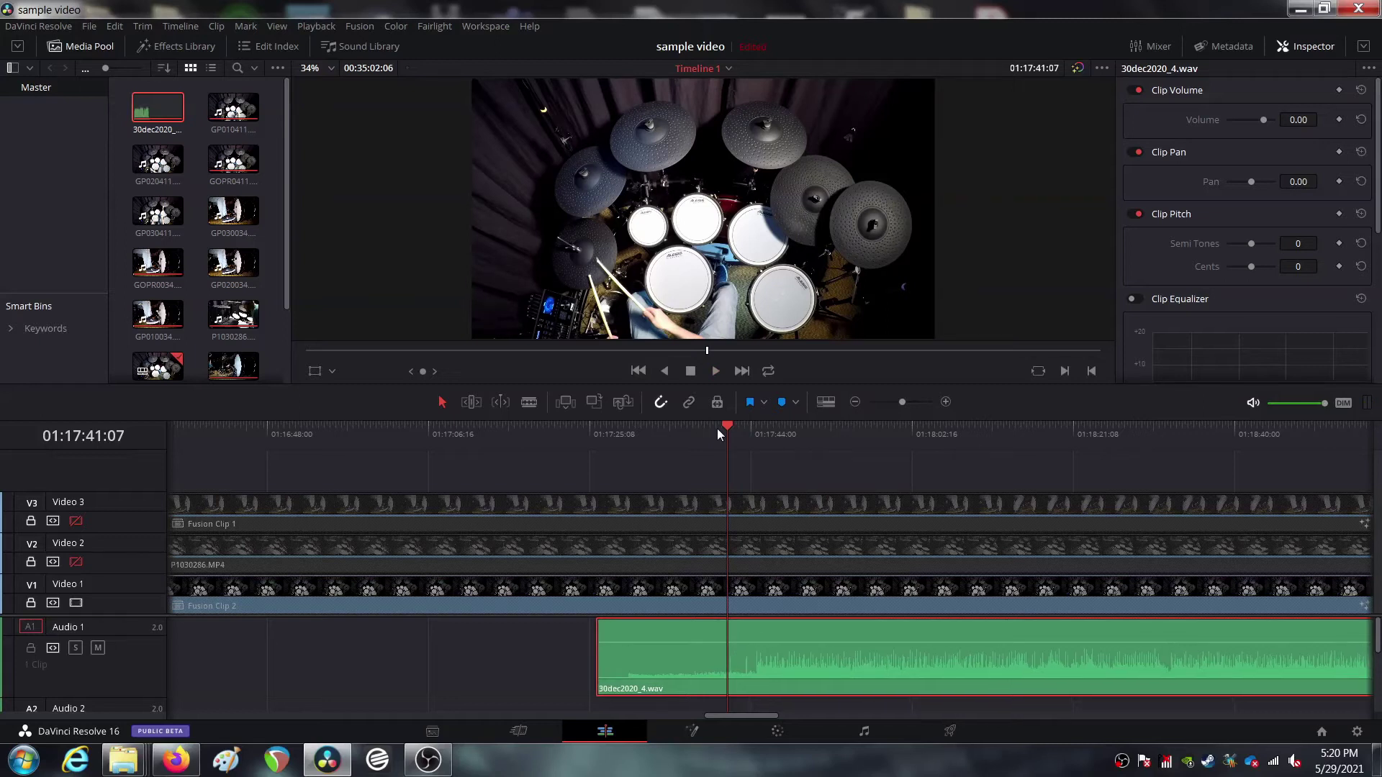
key("shift+comma")
key("shift+comma")
key("space")
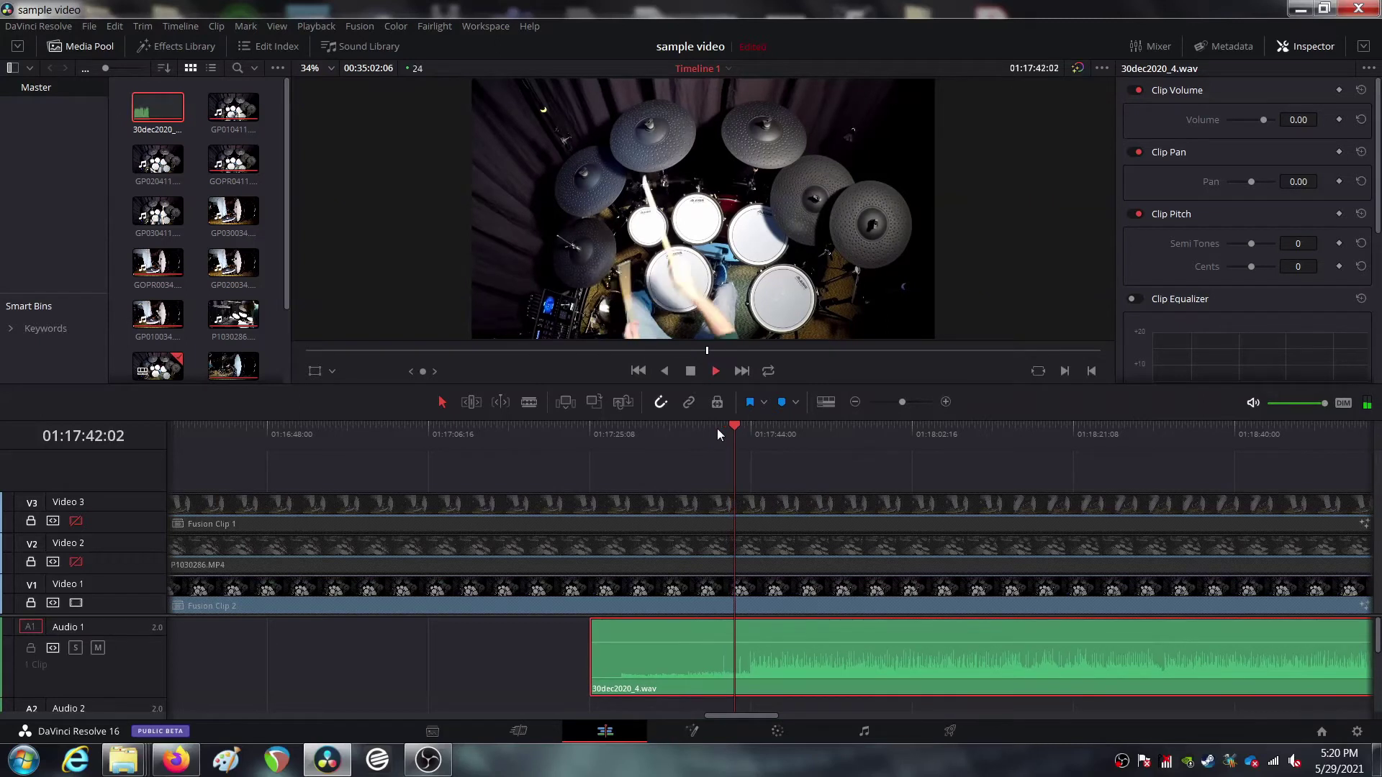
key("space")
key("shift+comma")
key("shift+comma")
key("shift+comma")
key("shift+comma")
key("shift+comma")
key("shift+comma")
key("shift+comma")
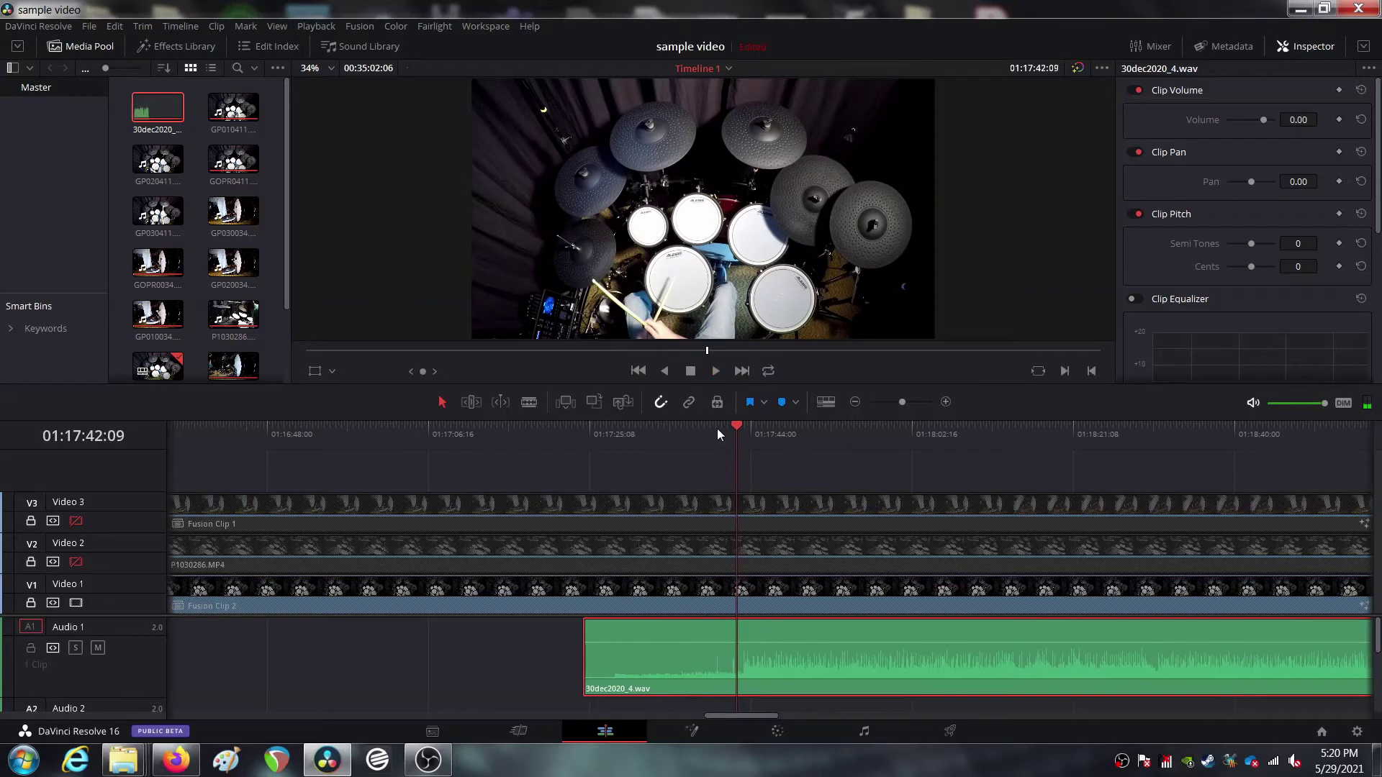
key("shift+comma")
key("shift+comma")
key("shift+comma")
key("shift+comma")
key("shift+comma")
key("space")
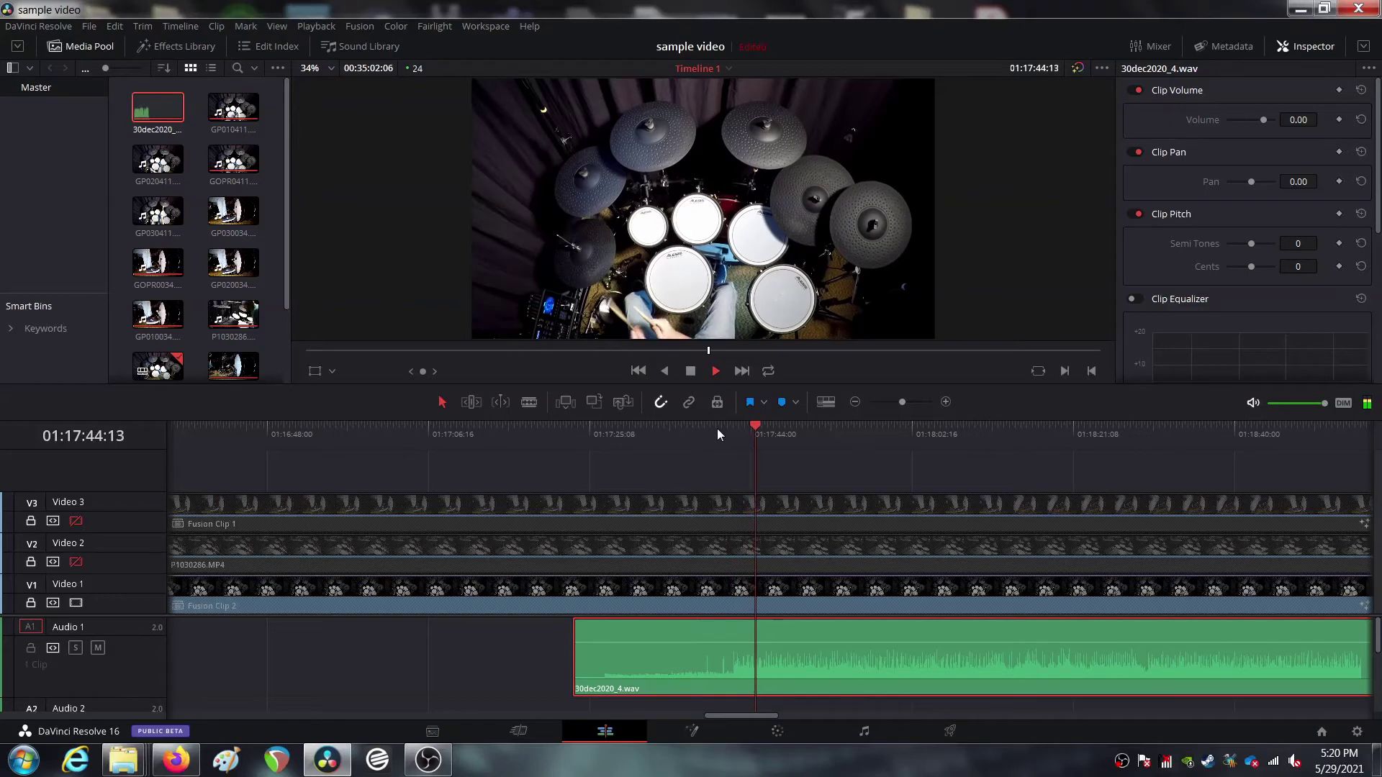
key("space")
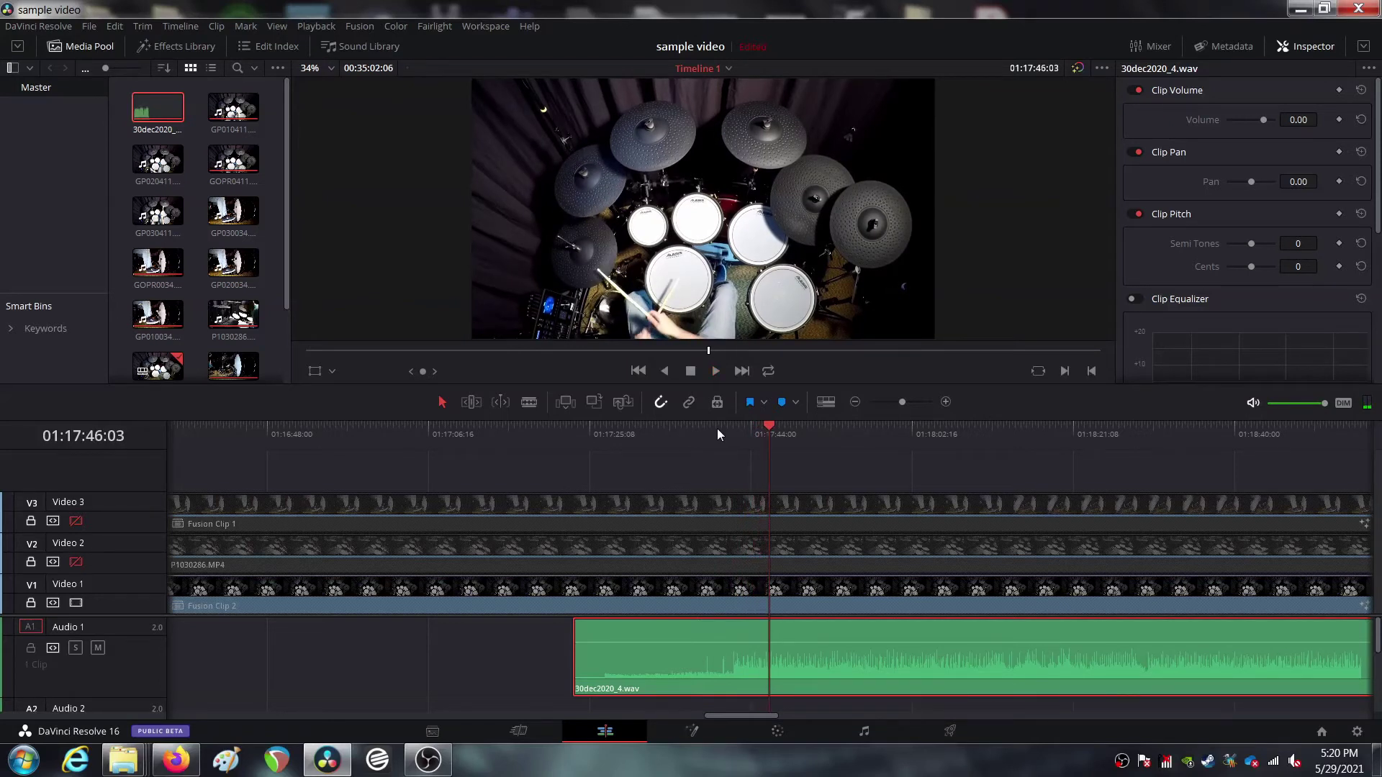
Replay an earlier section, nudge the audio one step earlier, and replay the hit
left_click(672, 426)
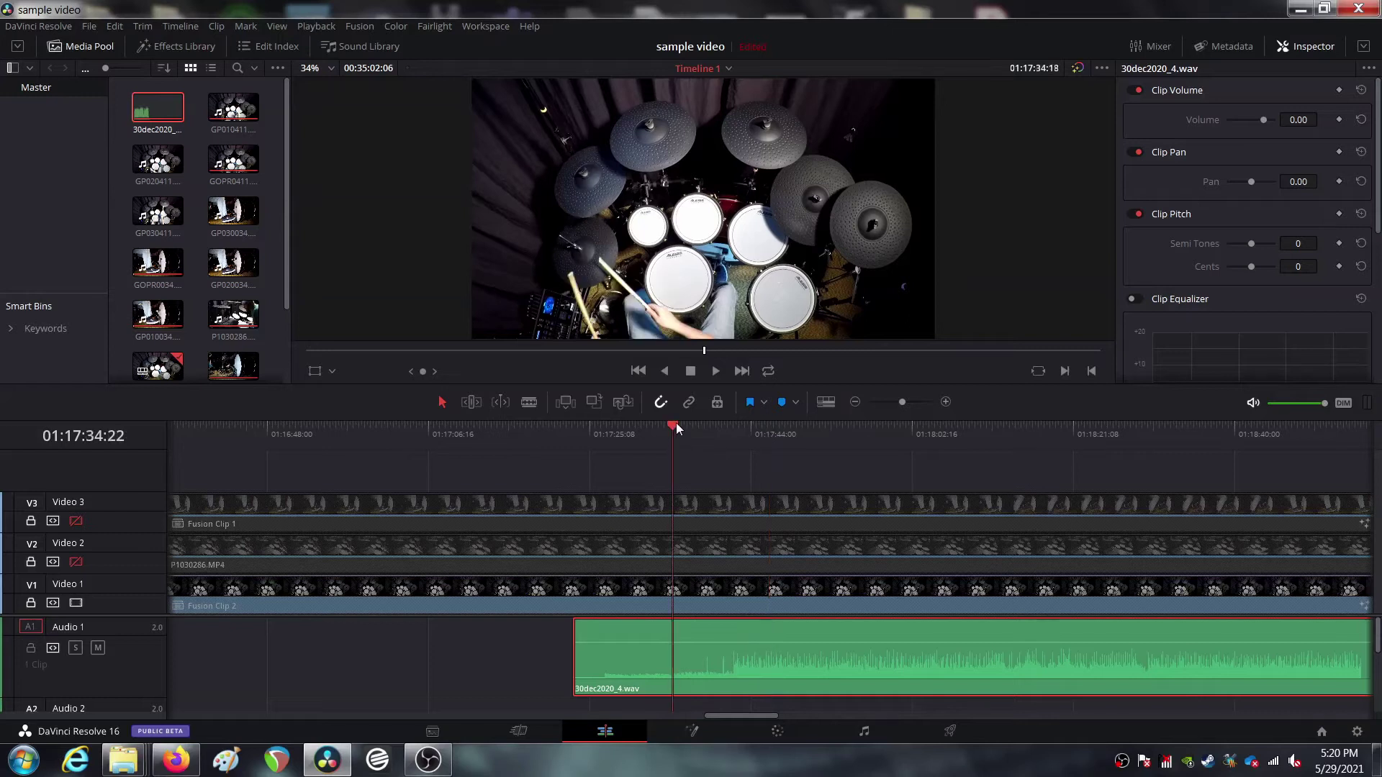
key("space")
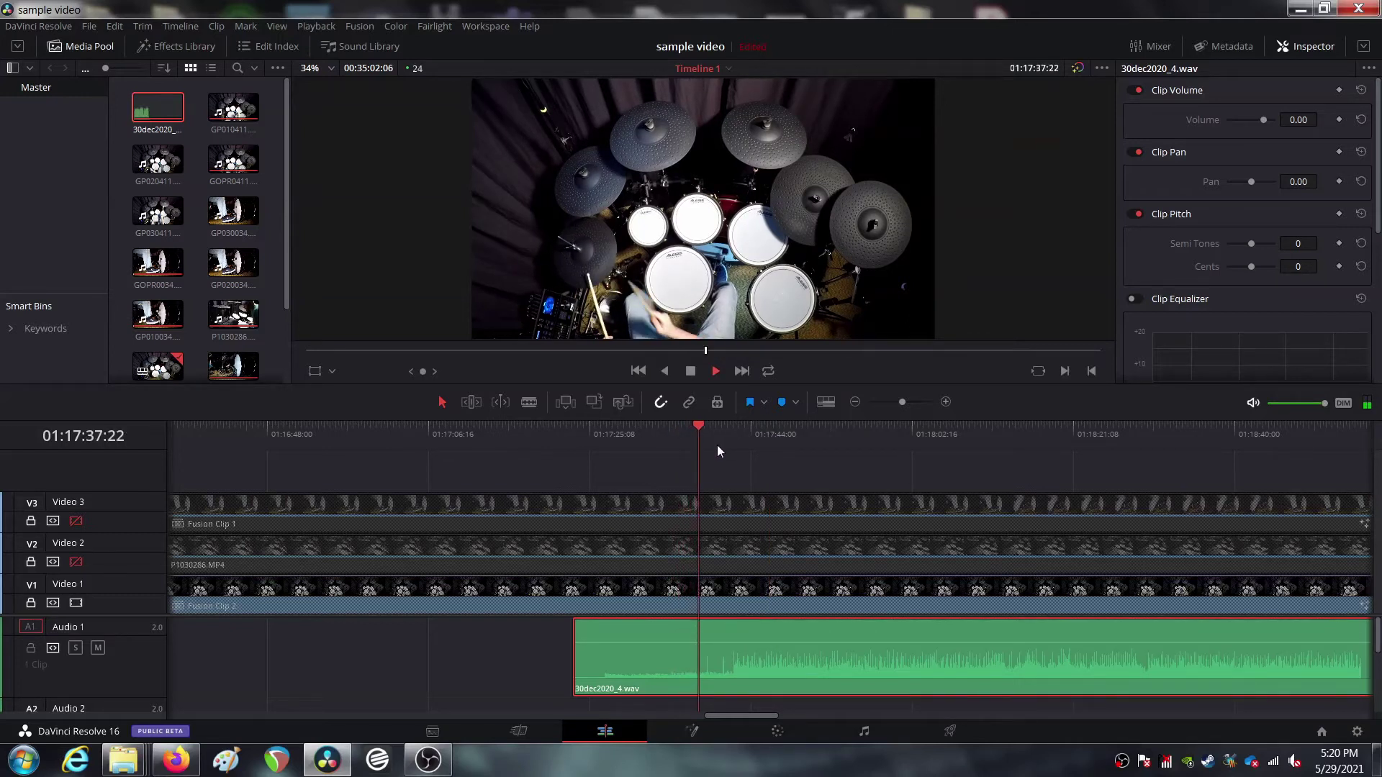
key("space")
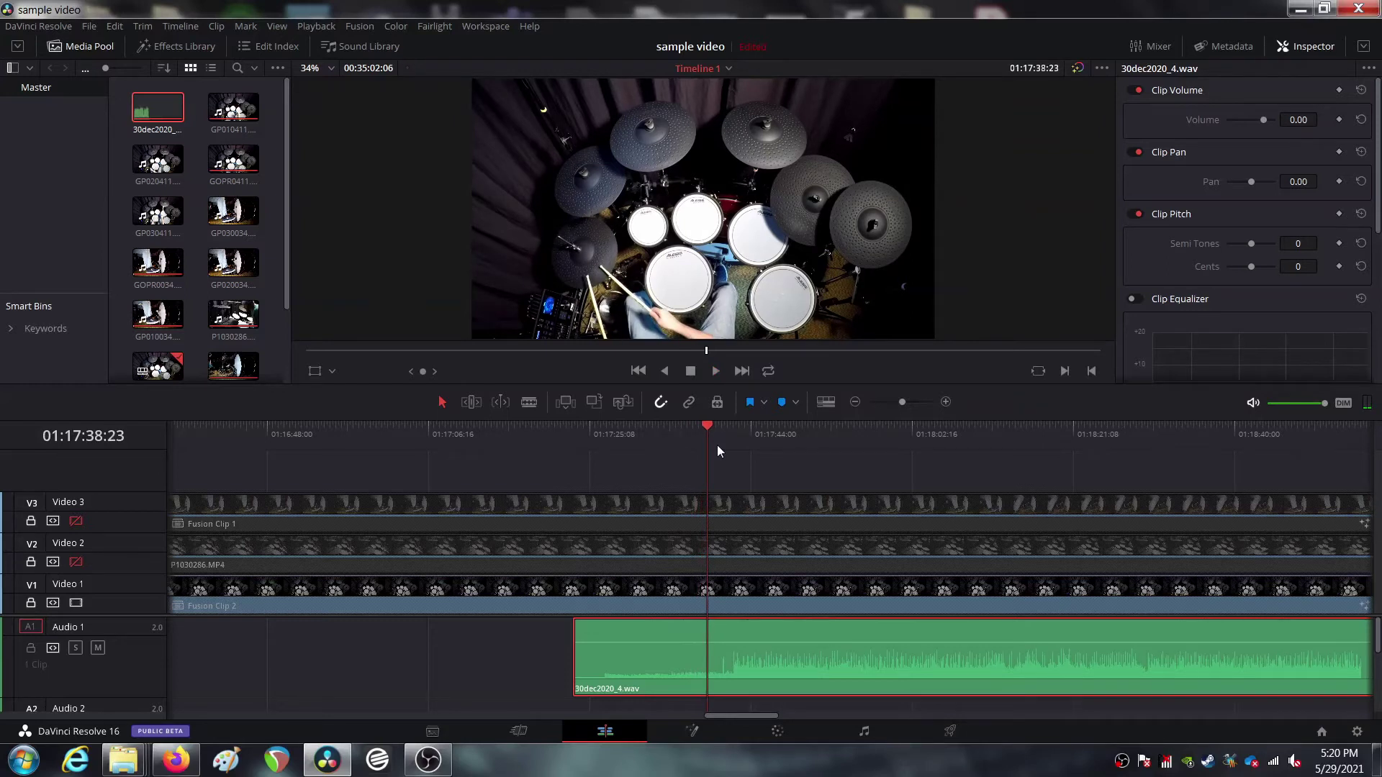
key("comma")
key("comma")
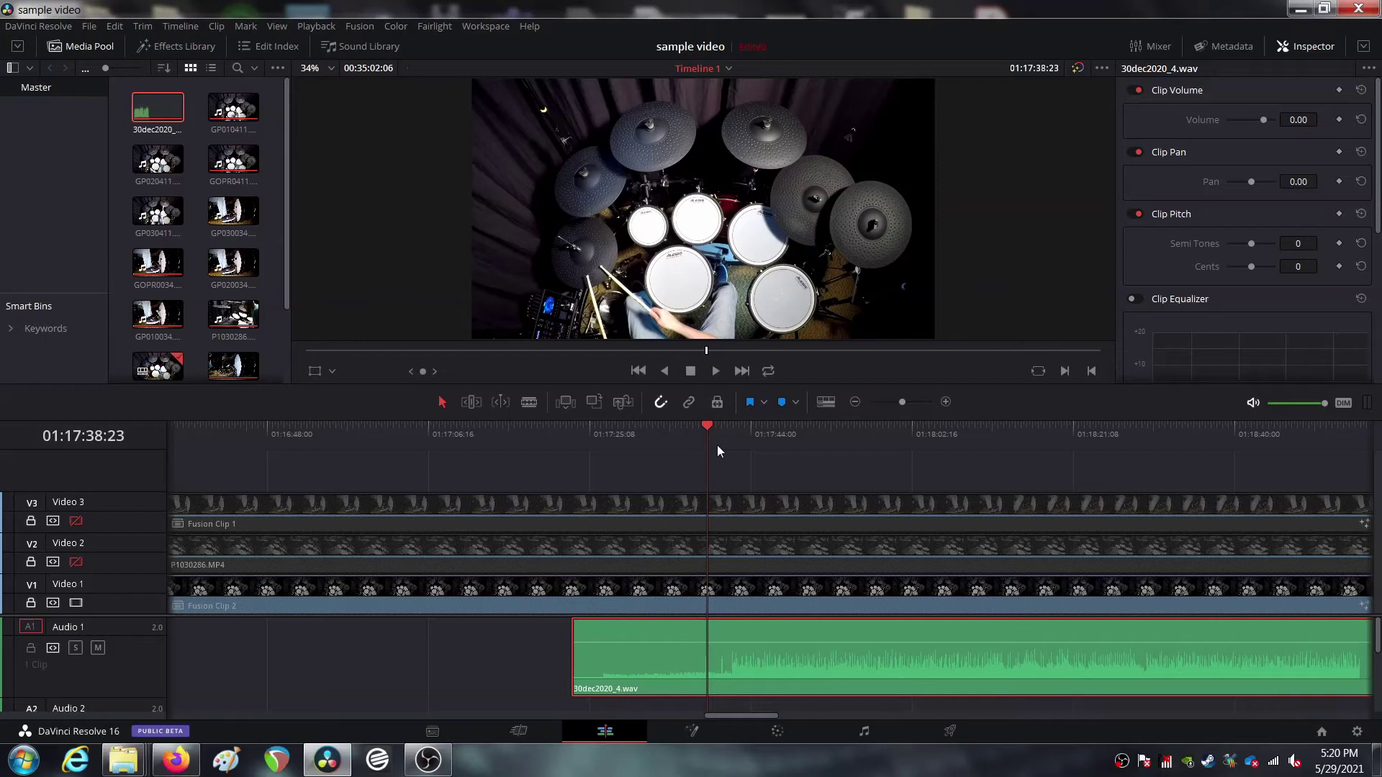
left_click(697, 434)
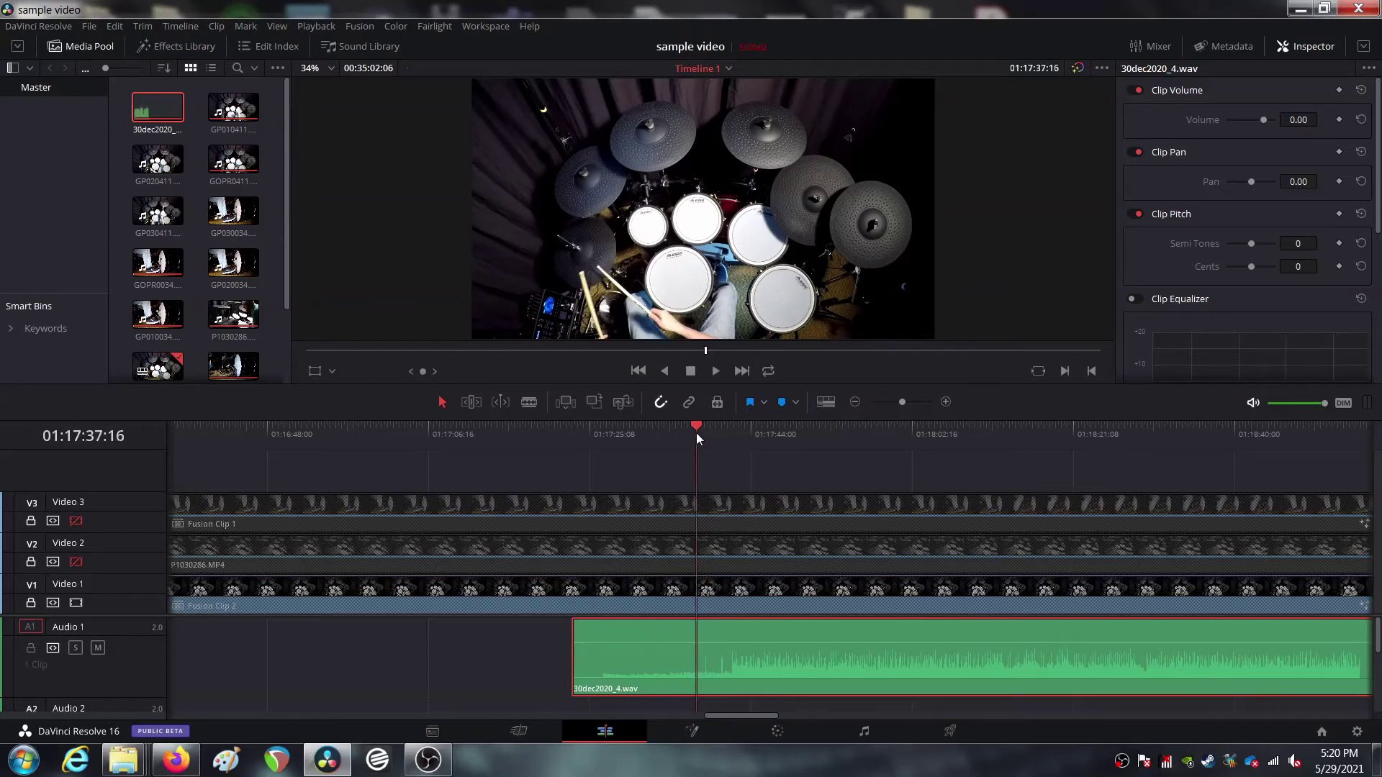
key("space")
key("space")
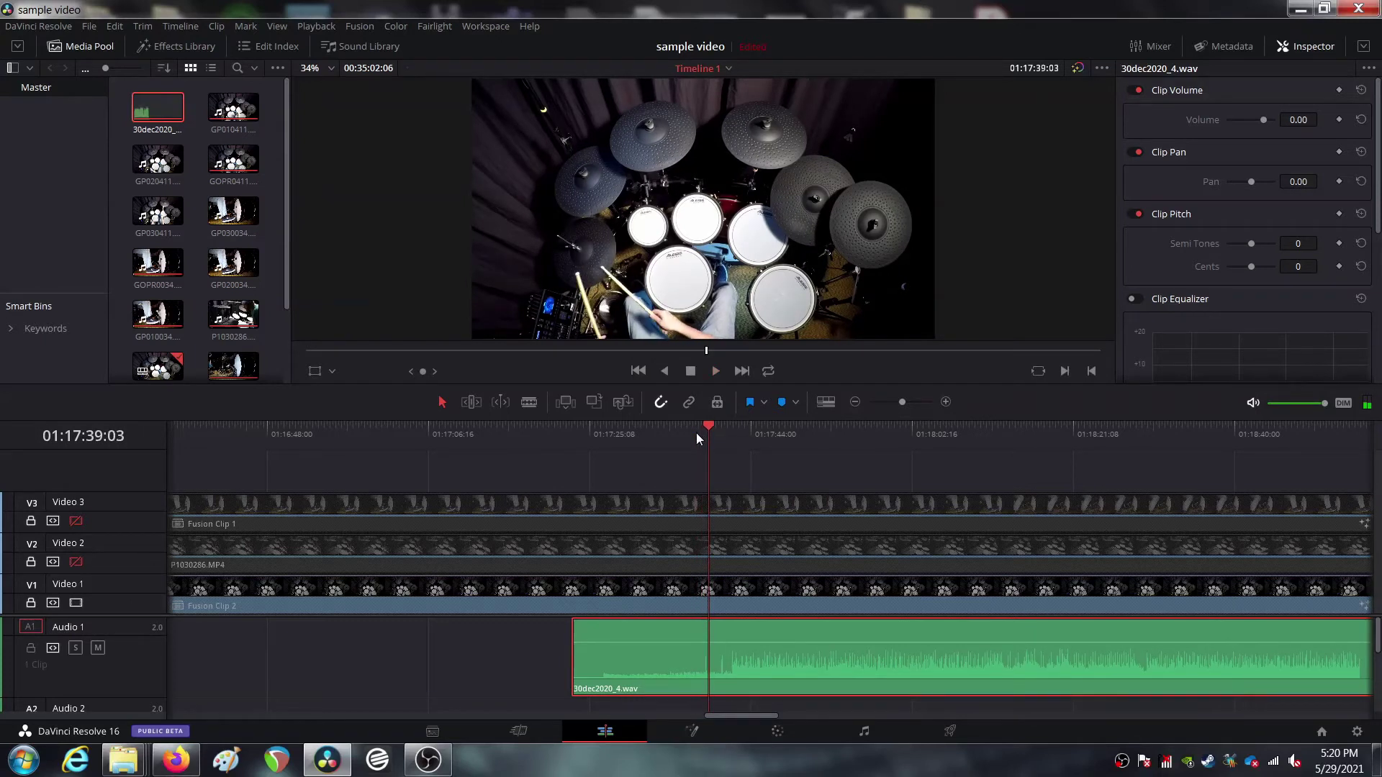
left_click(696, 435)
key("space")
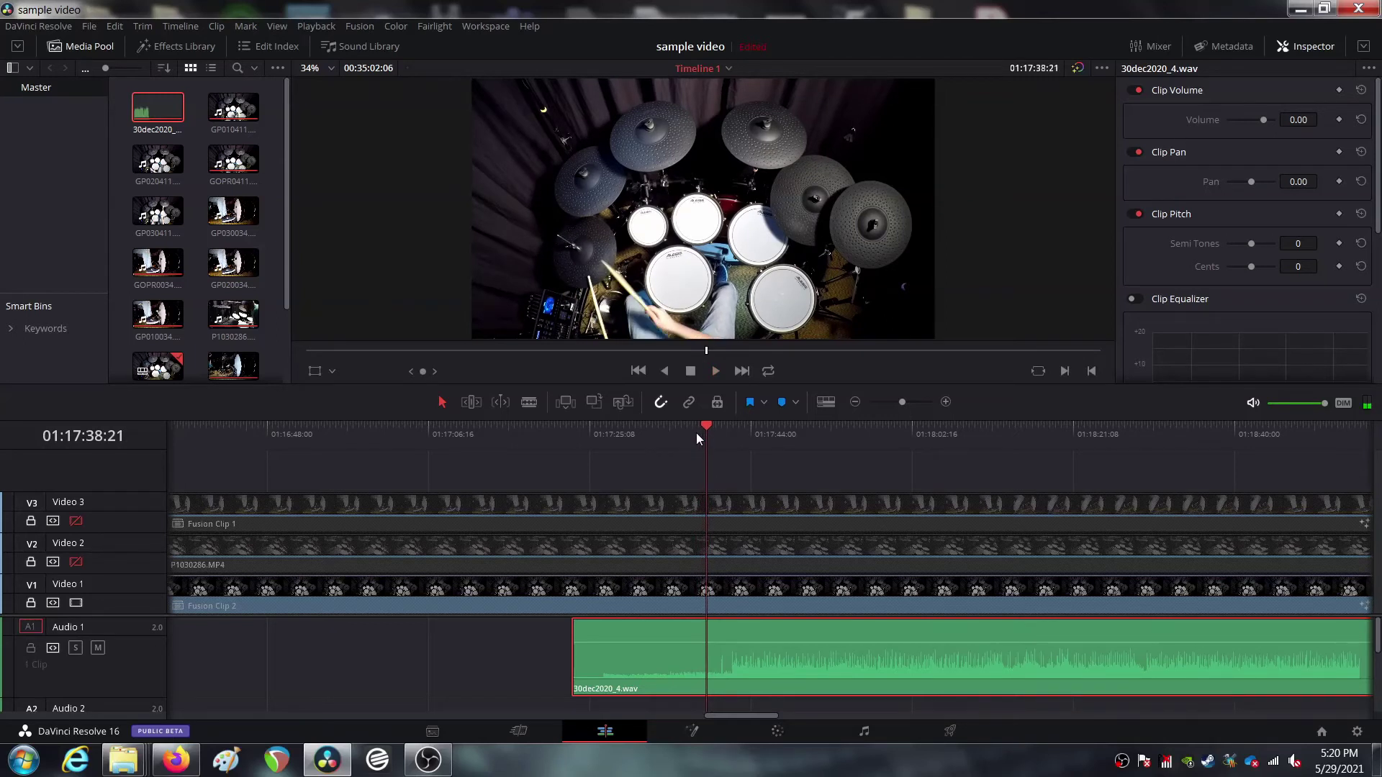
Nudge the audio another step earlier and verify playback from 01:17:37:14 and 01:17:34:12
key("comma")
key("comma")
left_click(696, 436)
key("space")
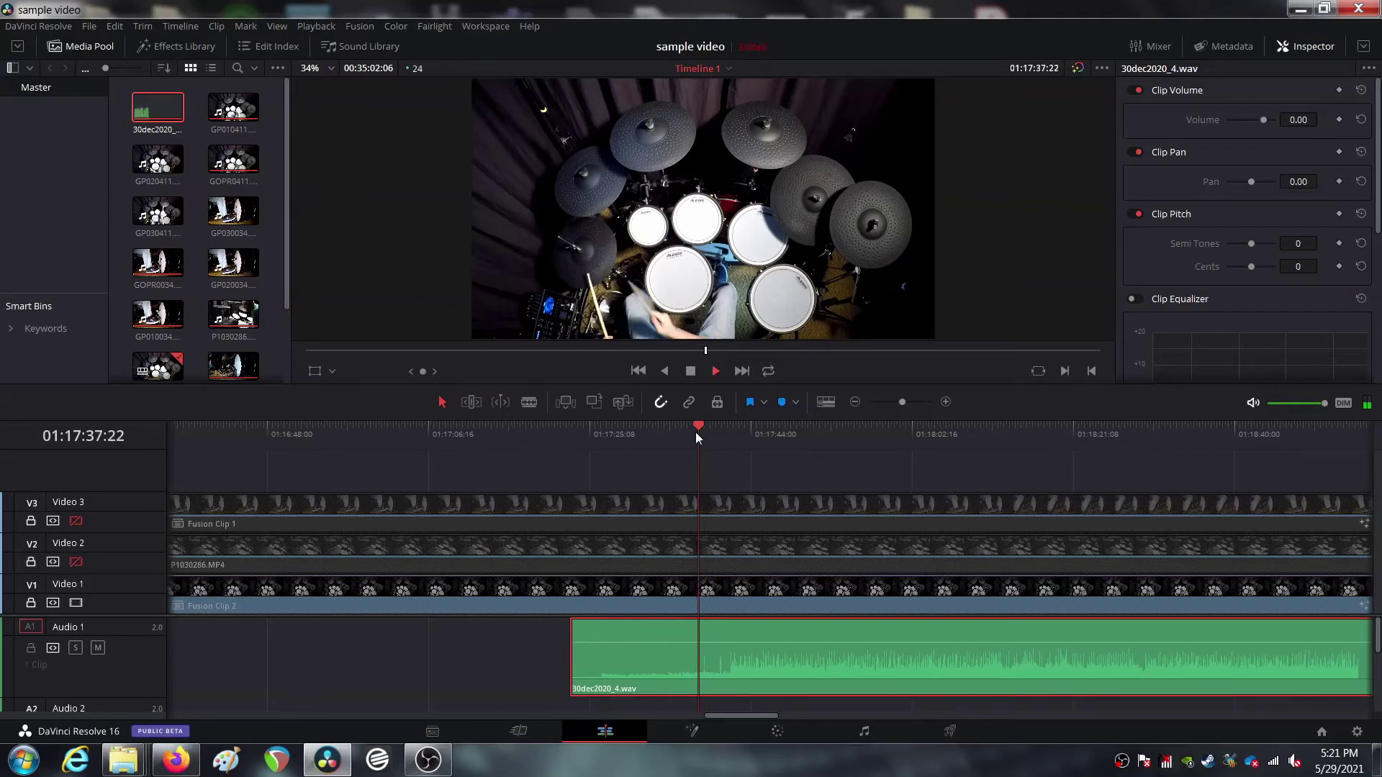
key("space")
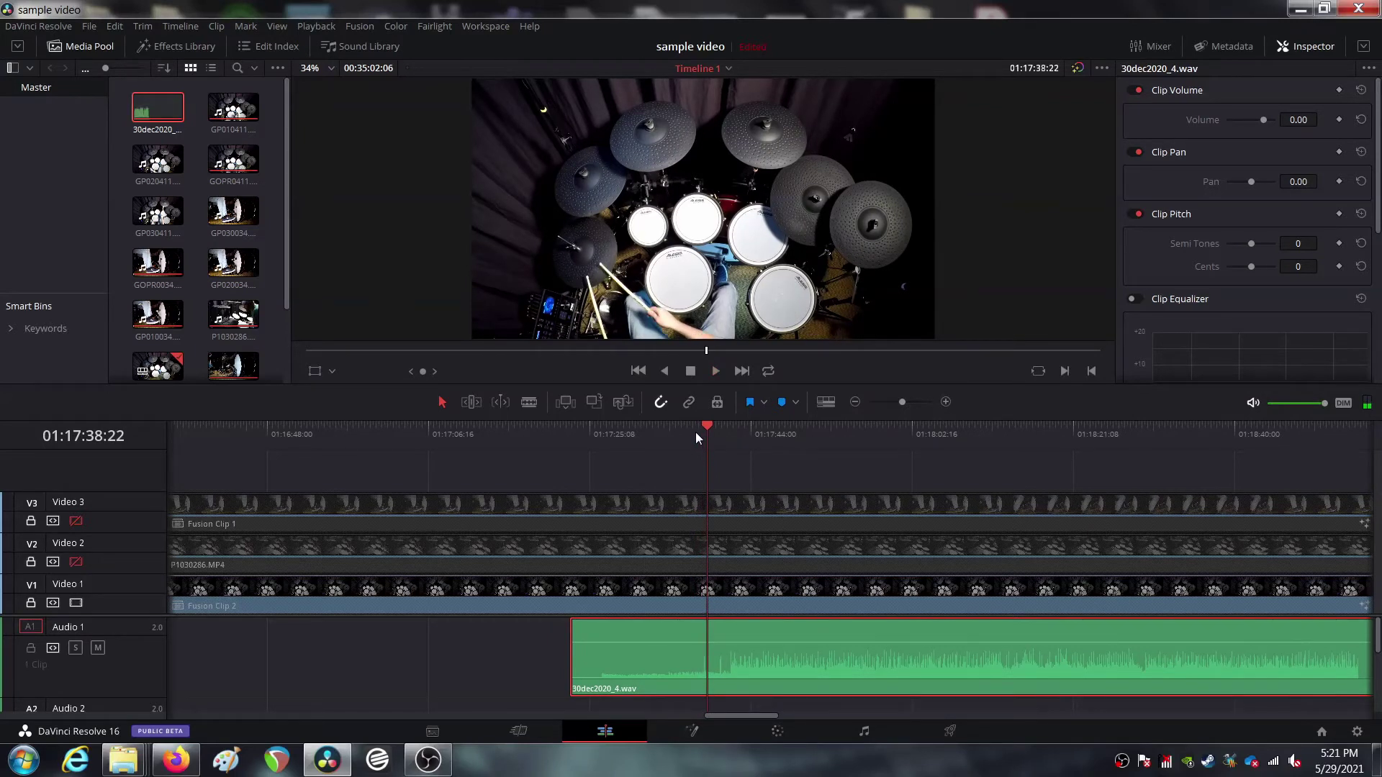
left_click(696, 435)
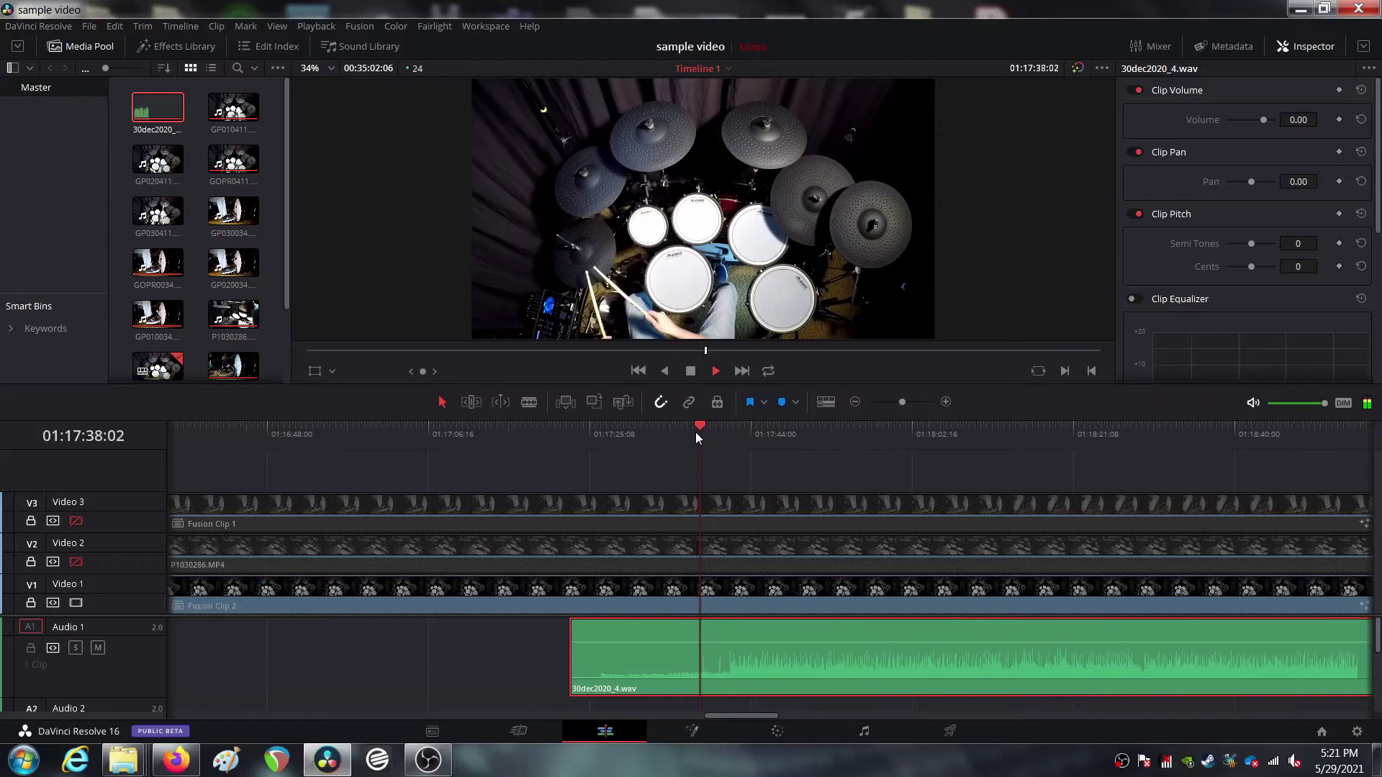
key("space")
left_click(670, 430)
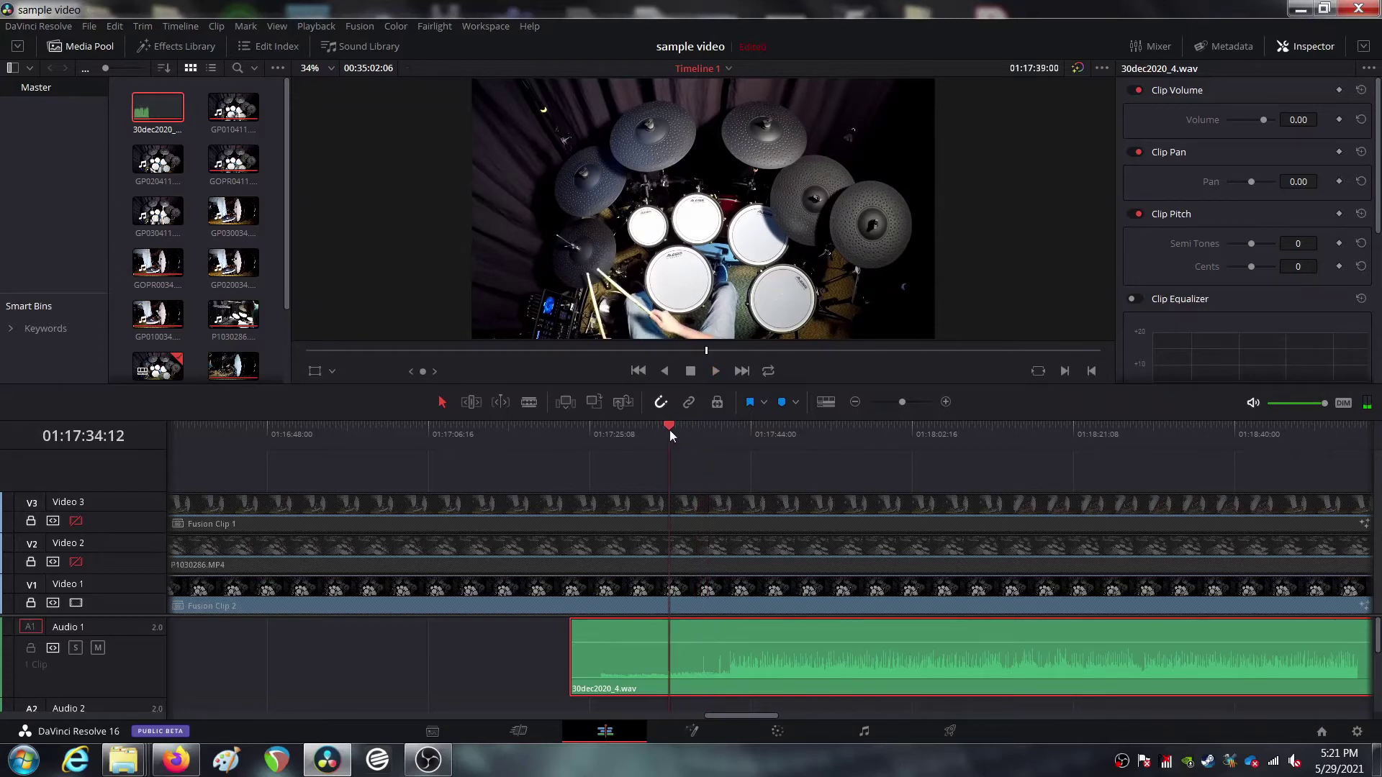
key("space")
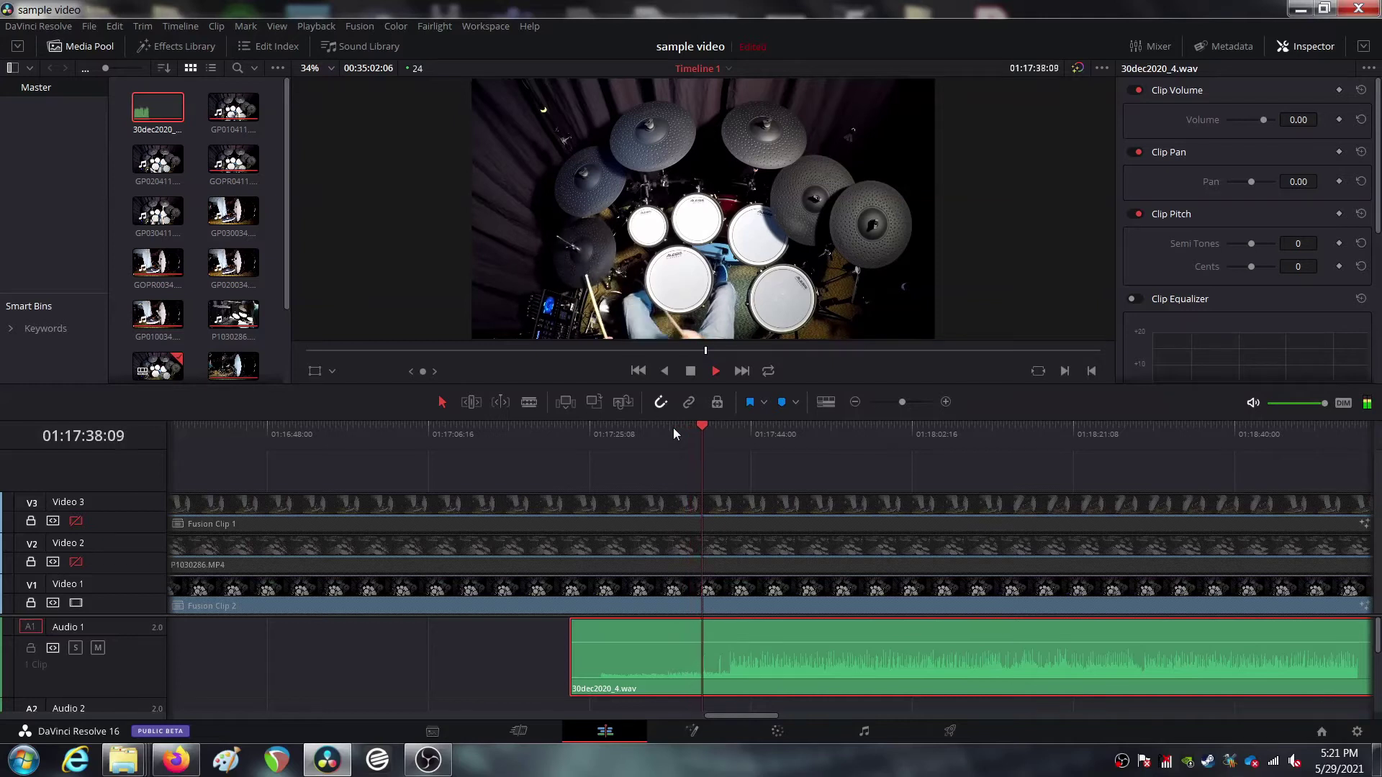
key("space")
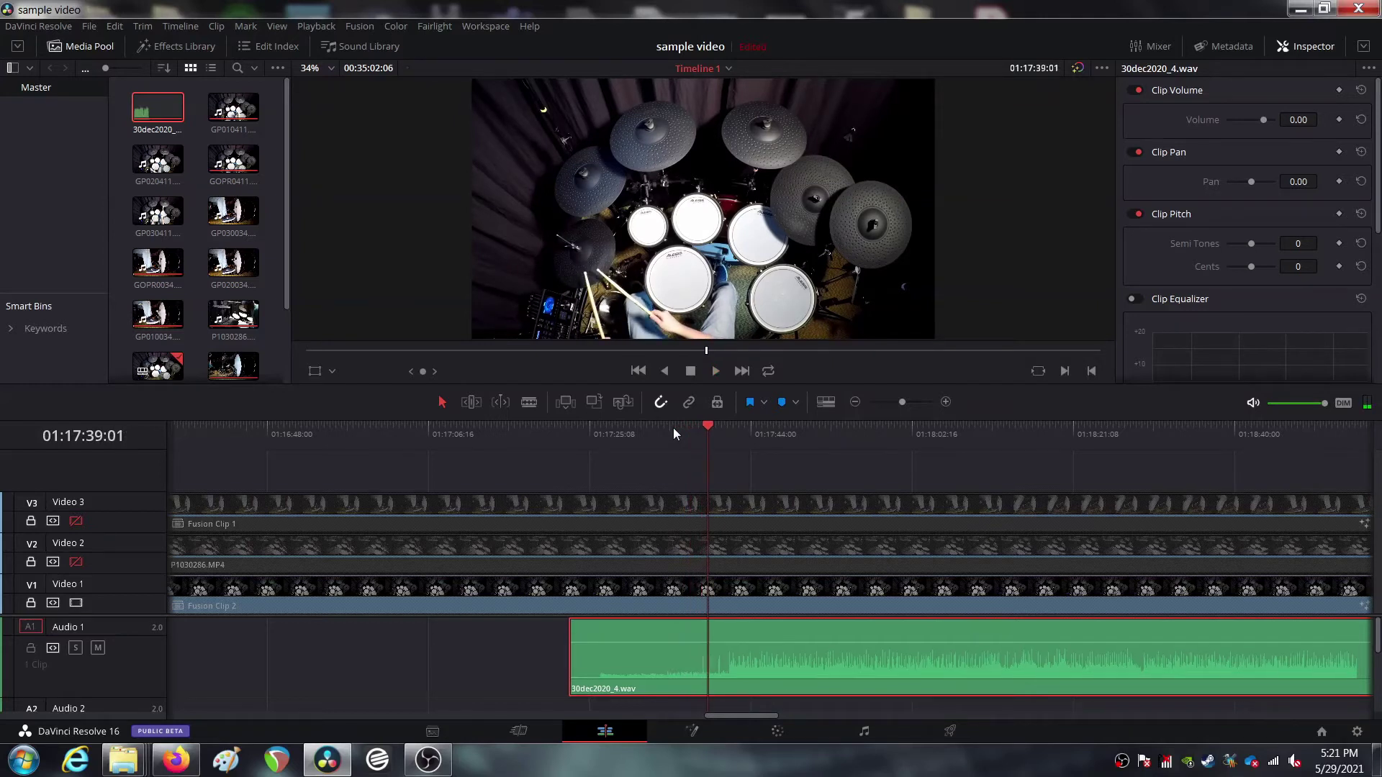
left_click(672, 427)
key("space")
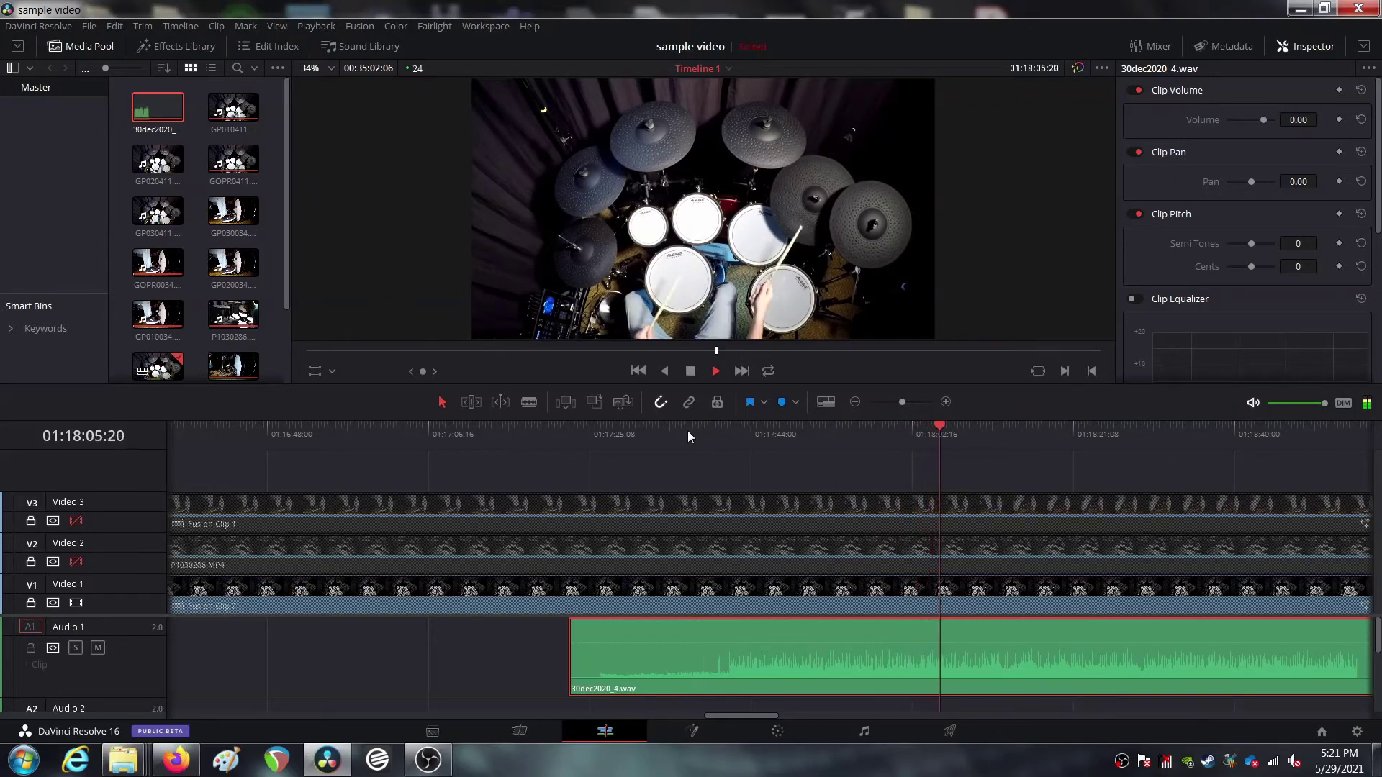
key("space")
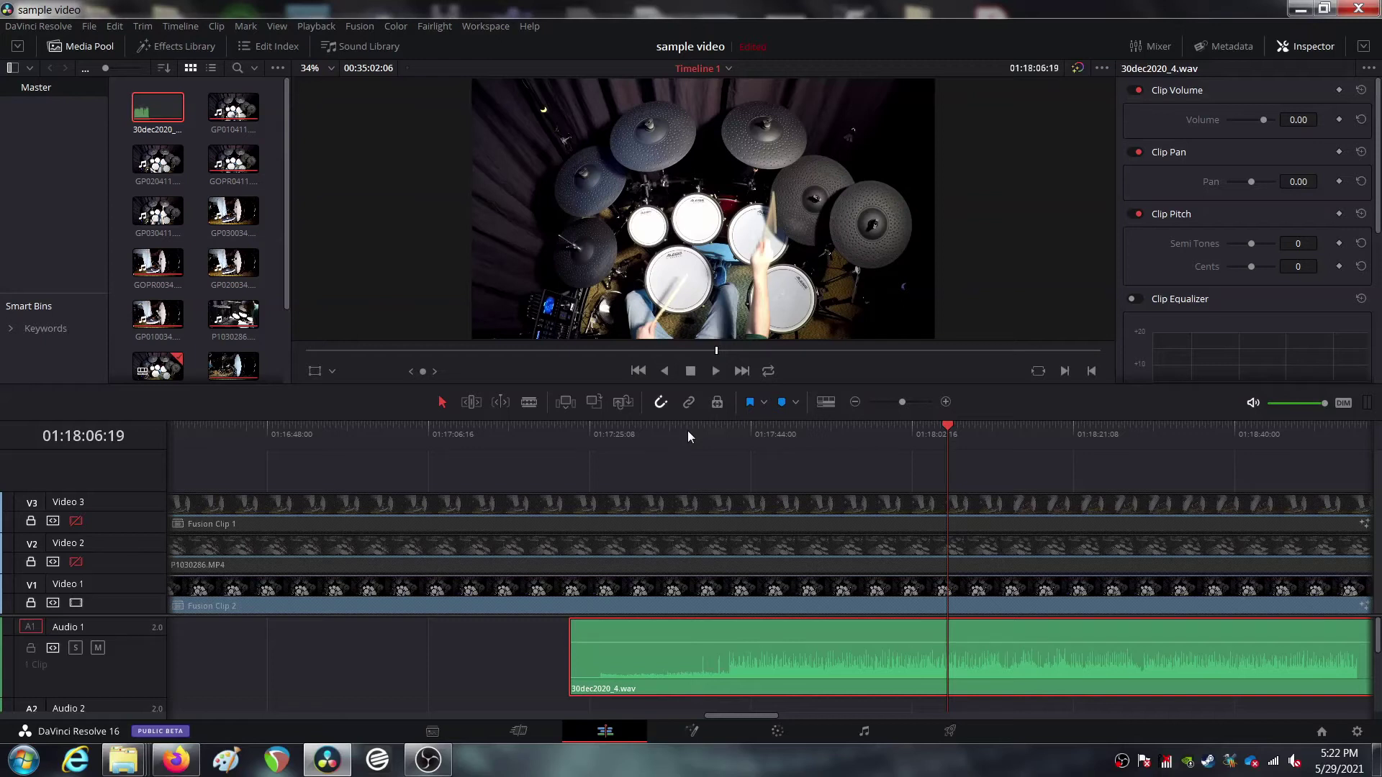
key("space")
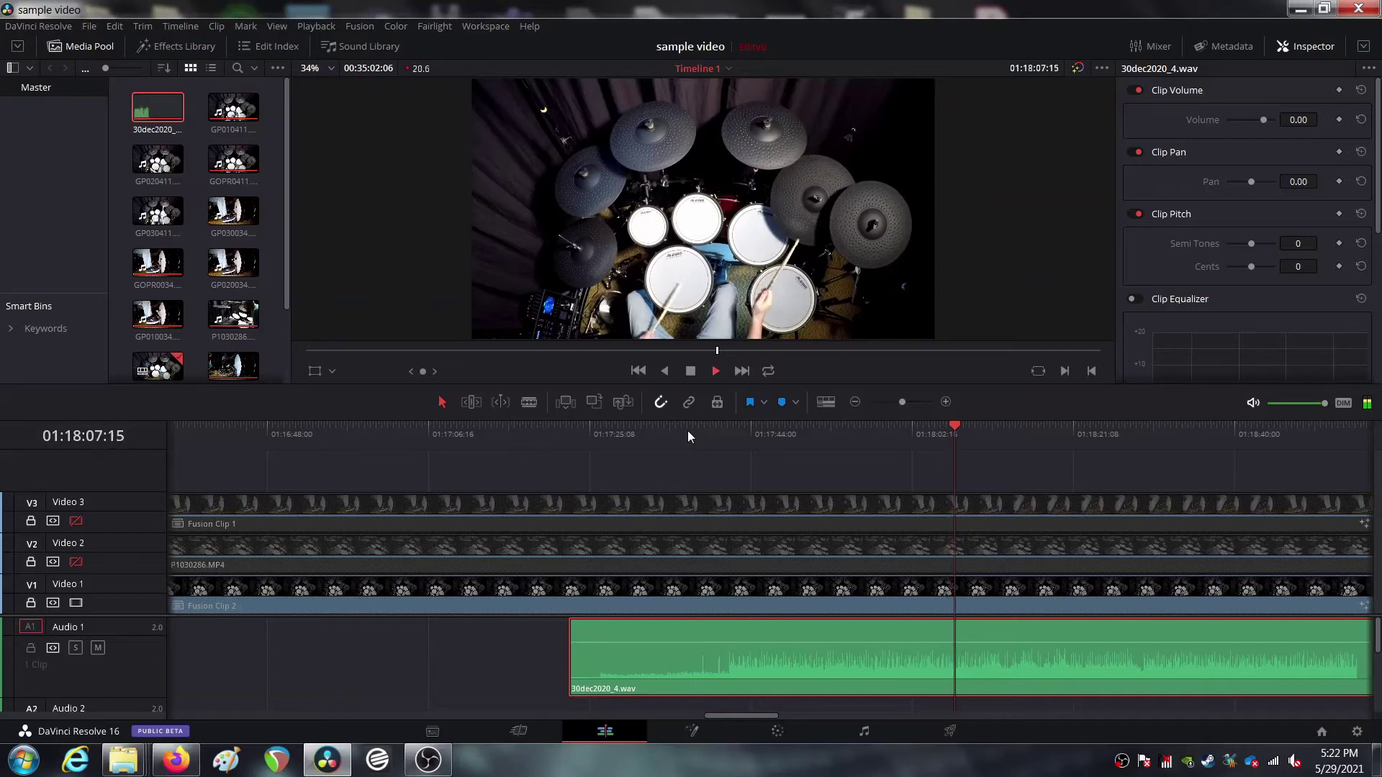
key("space")
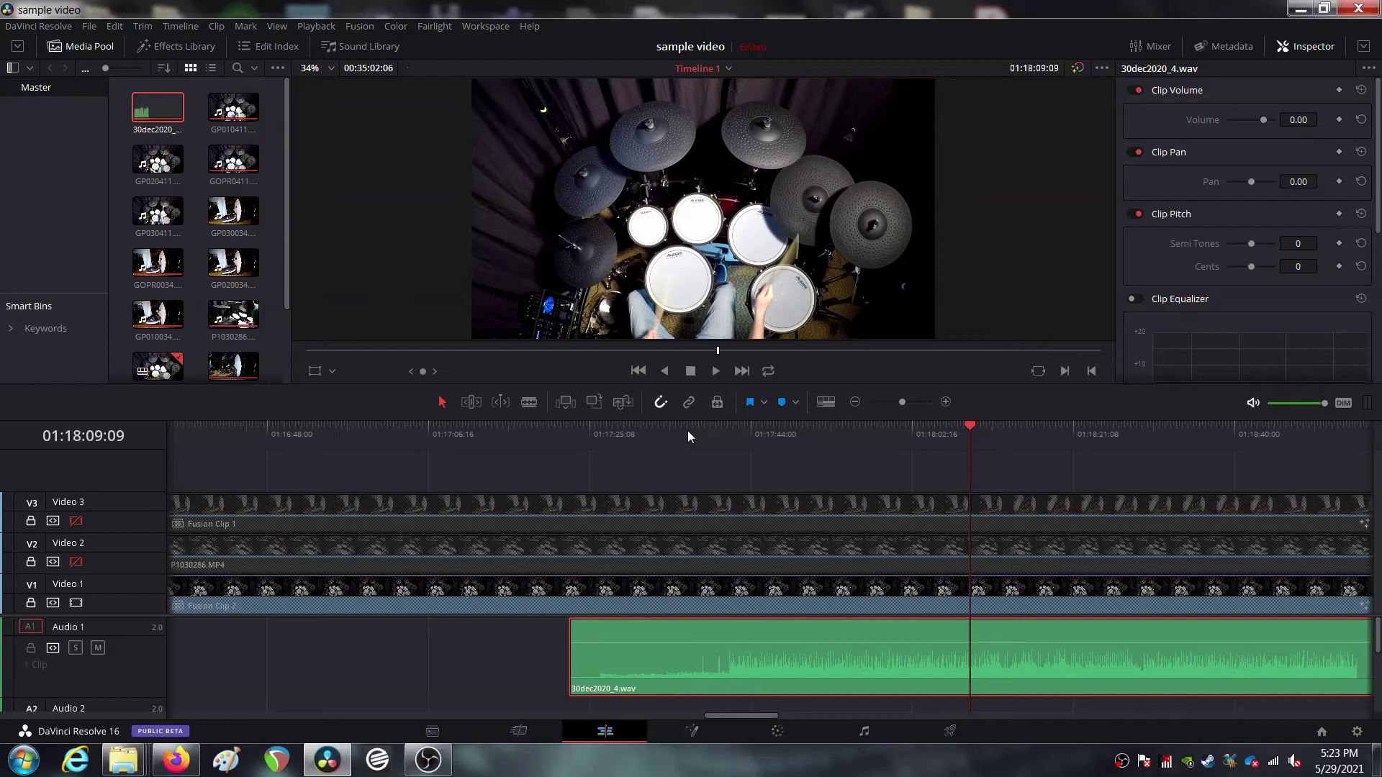
key("space")
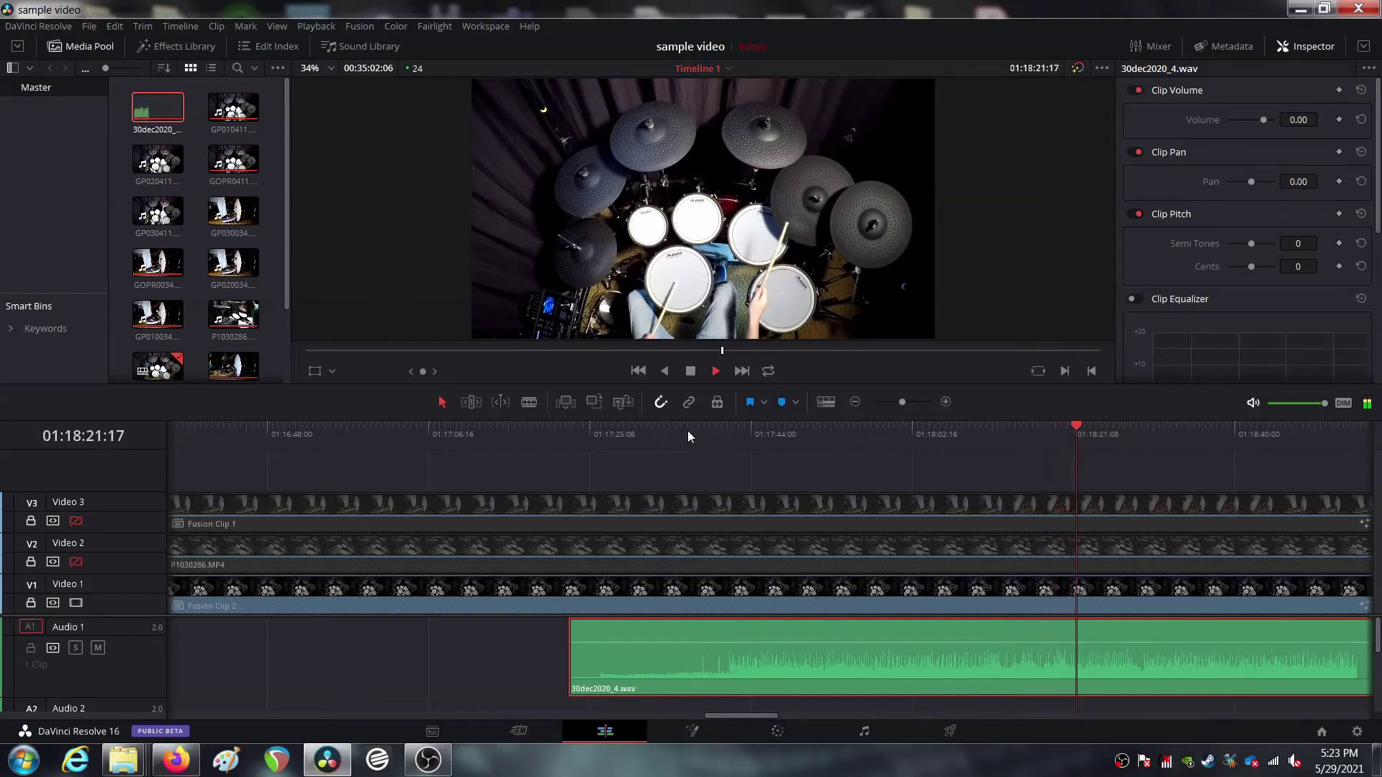
key("space")
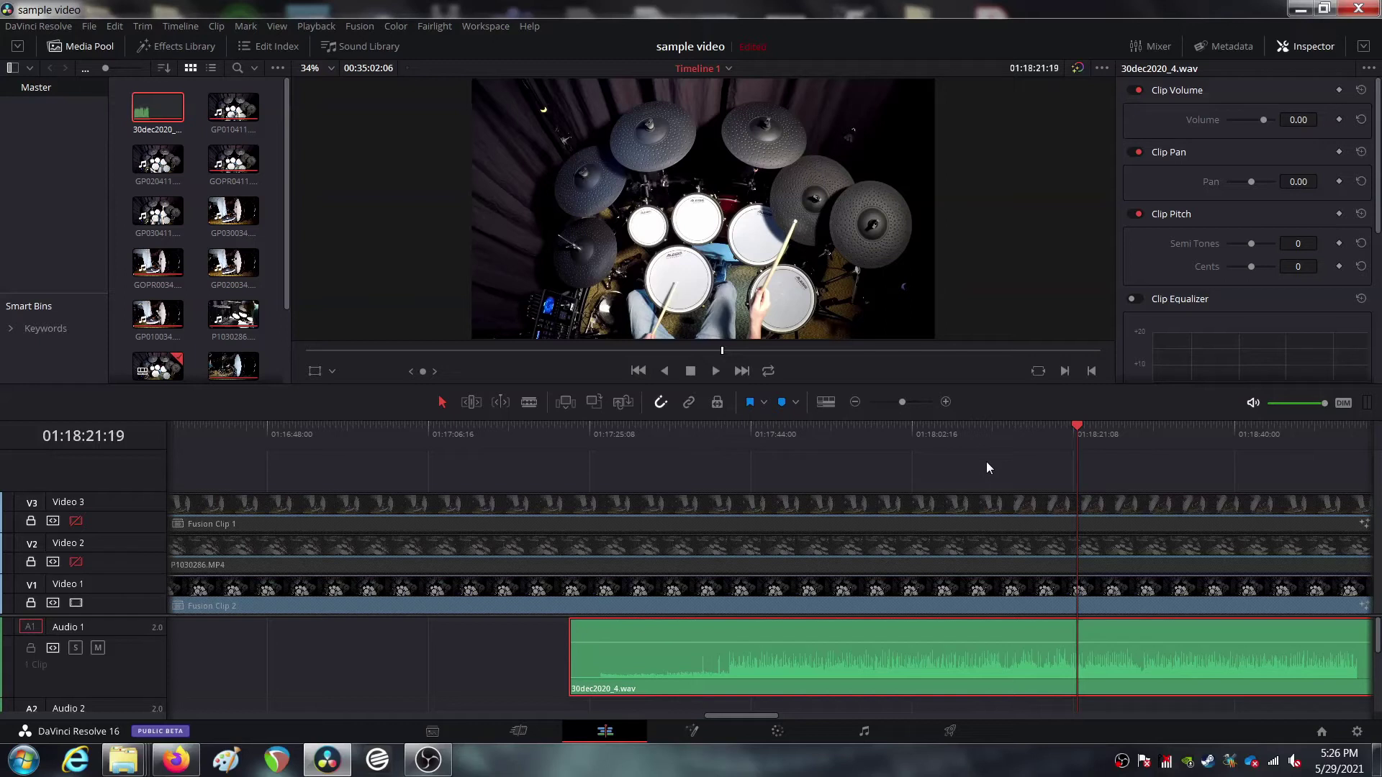
Zoom the timeline out two levels and play from about 01:19:30
left_click(854, 402)
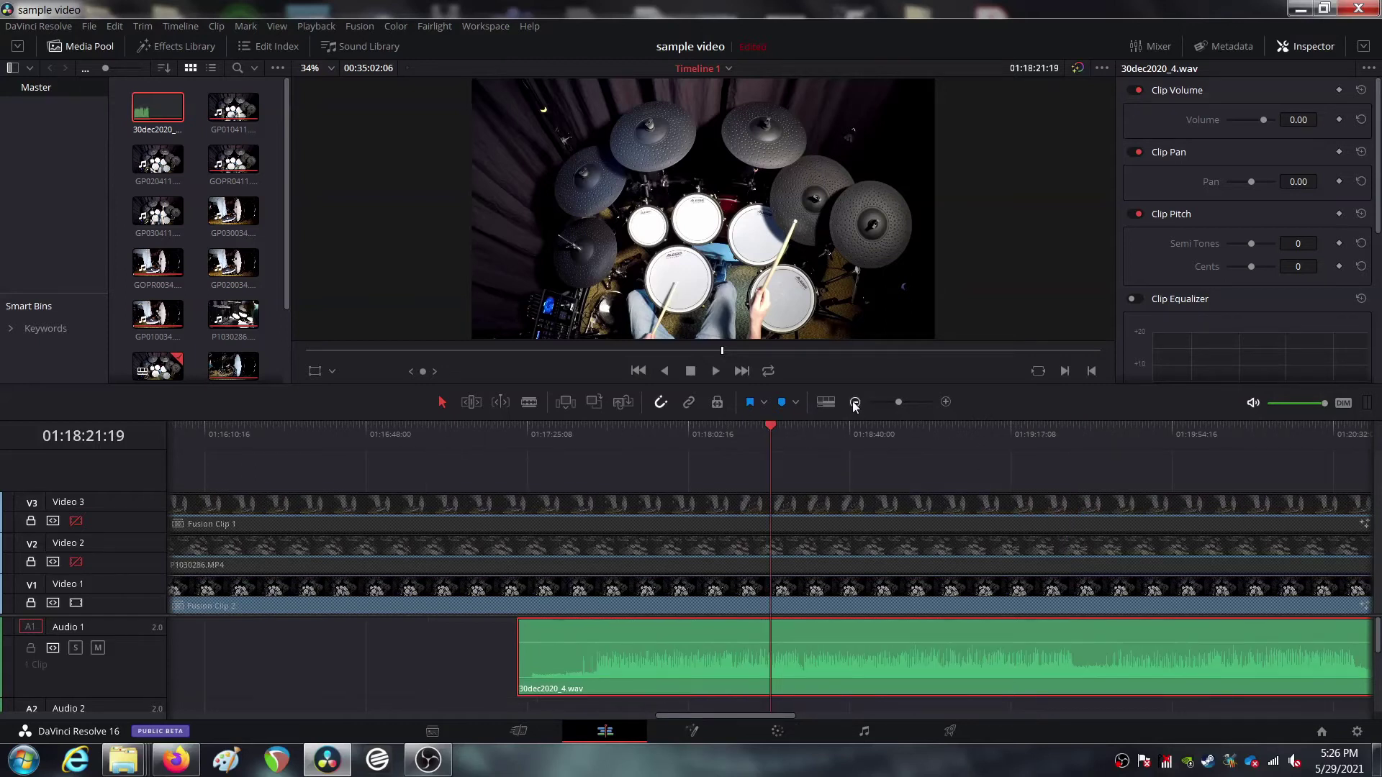
left_click(854, 402)
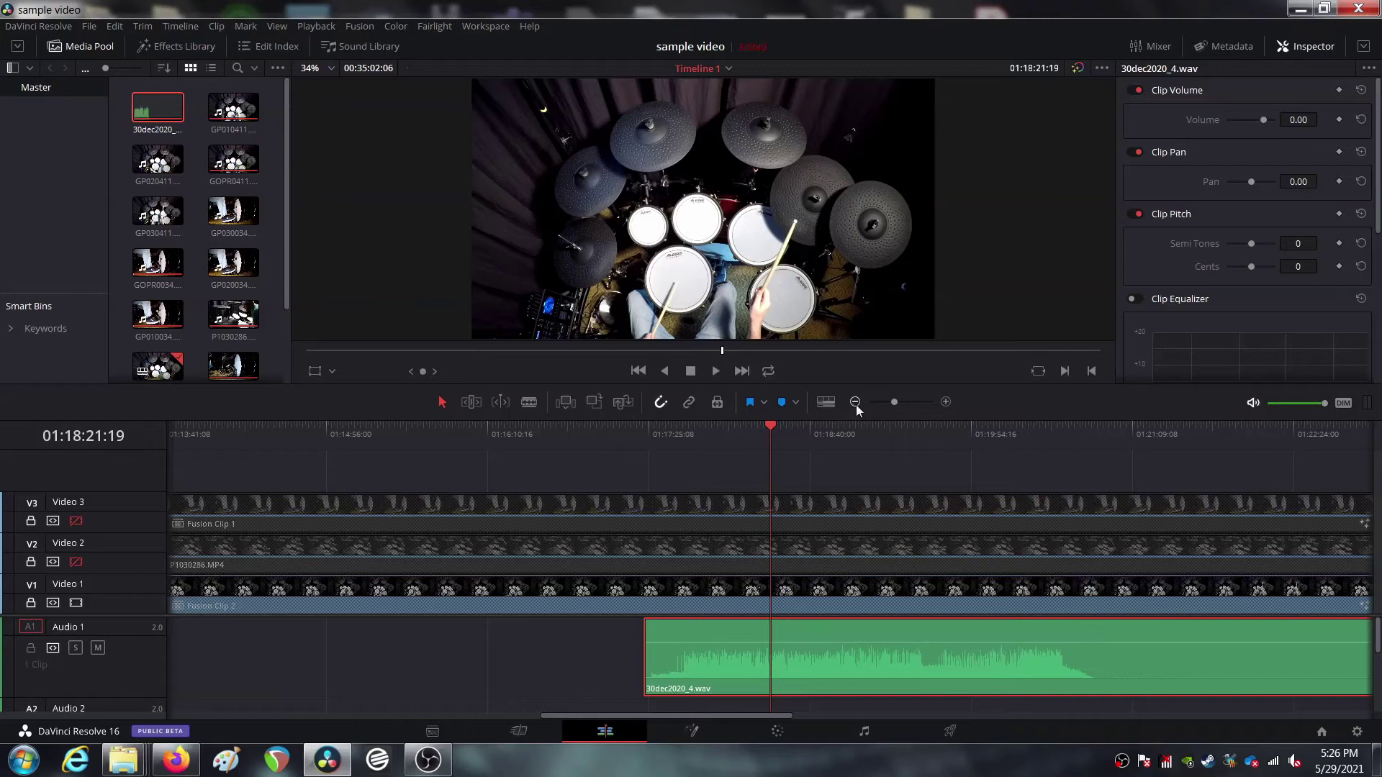
left_click(920, 429)
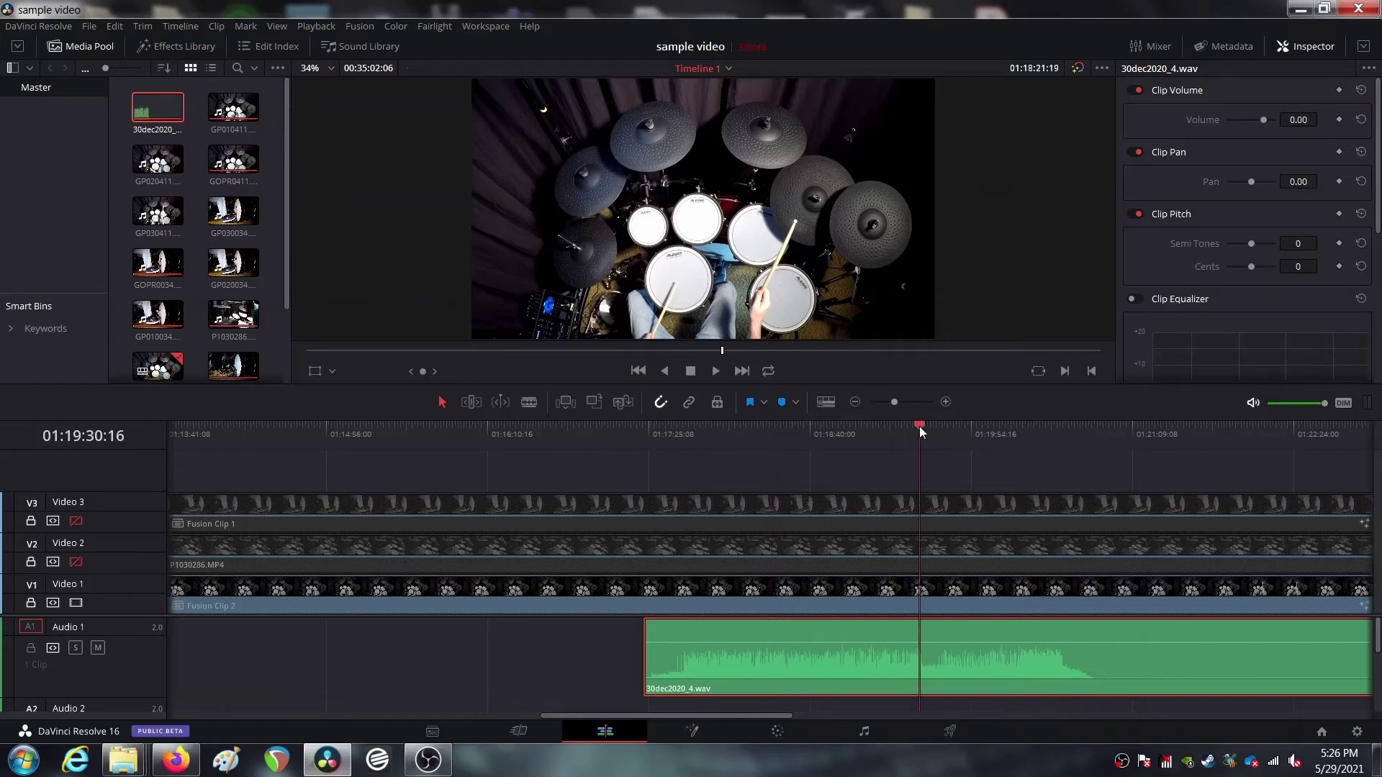
key("space")
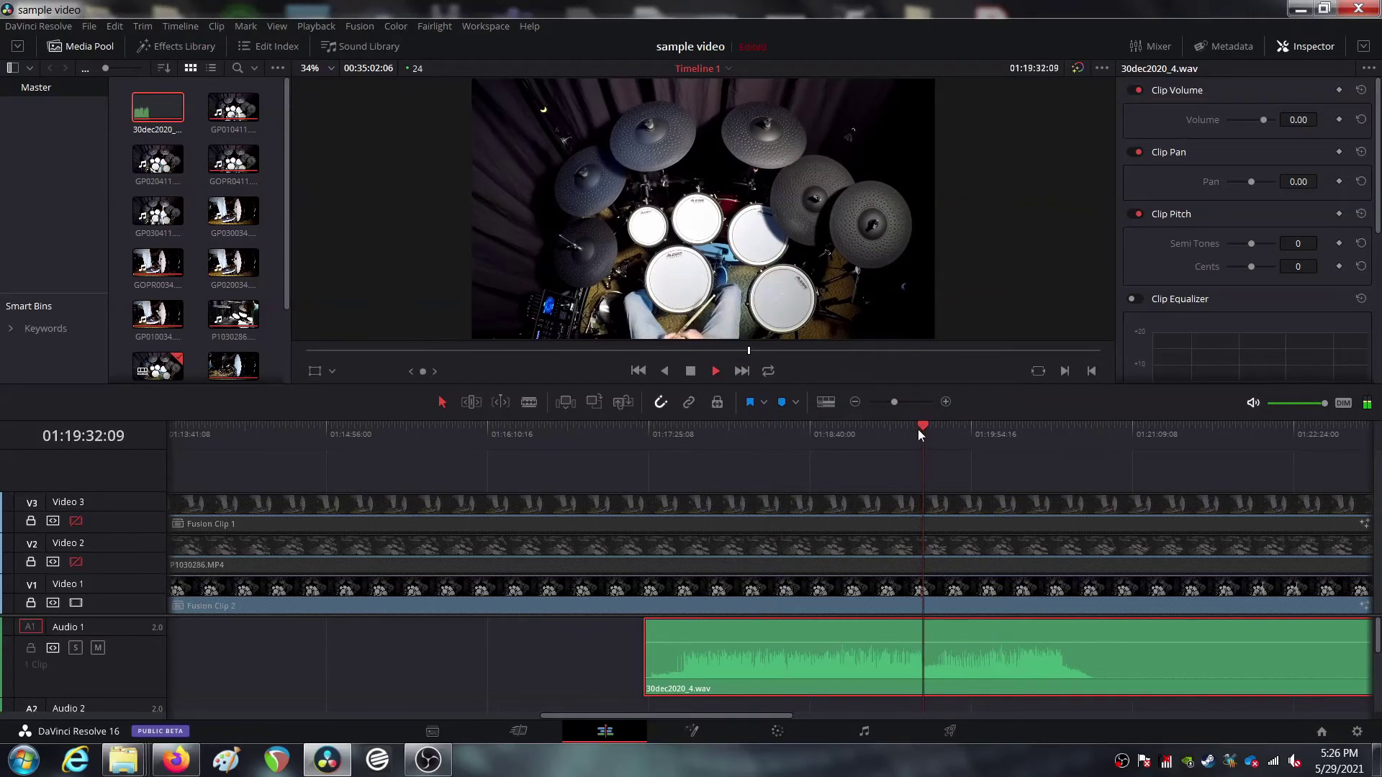
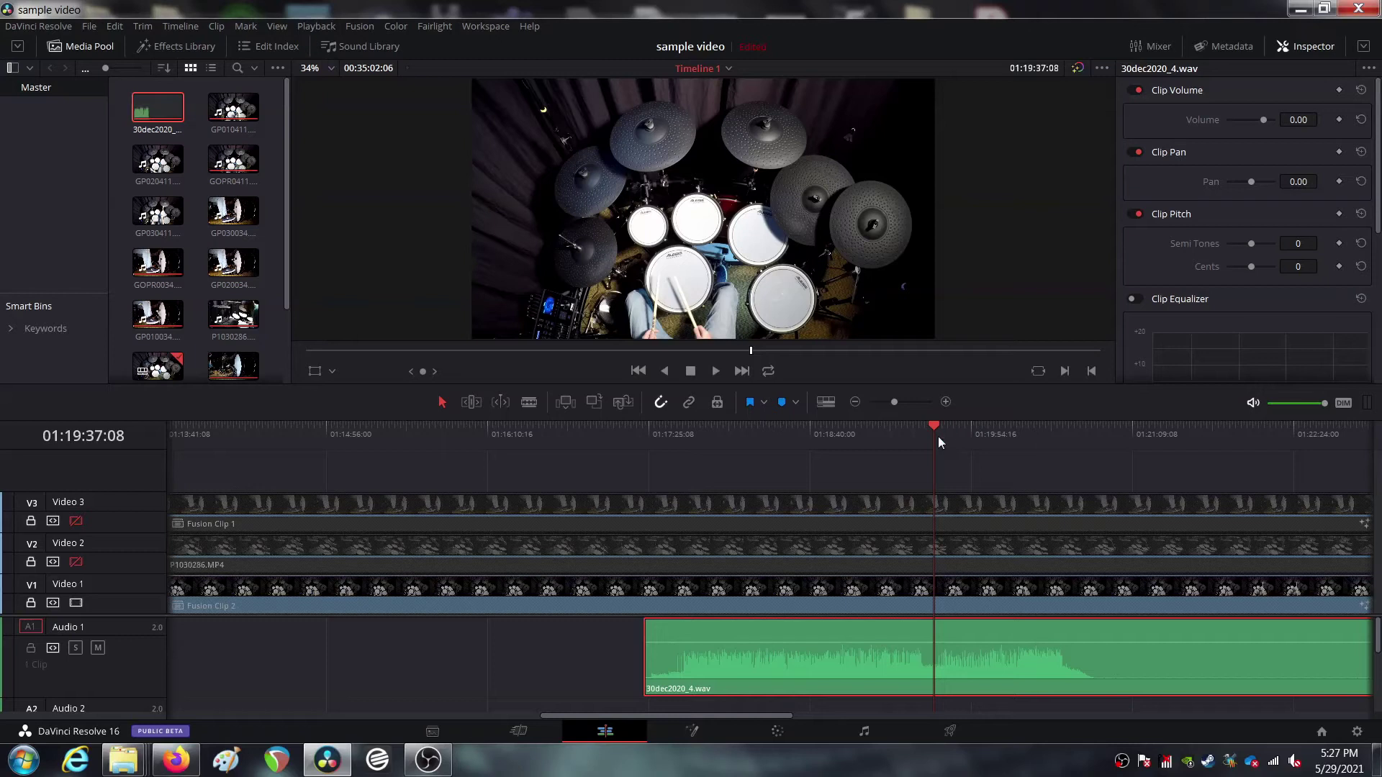
Review playback from 01:18:26, then re-enable the Video 2 track so the bass-pedal angle shows
left_click(780, 433)
key("space")
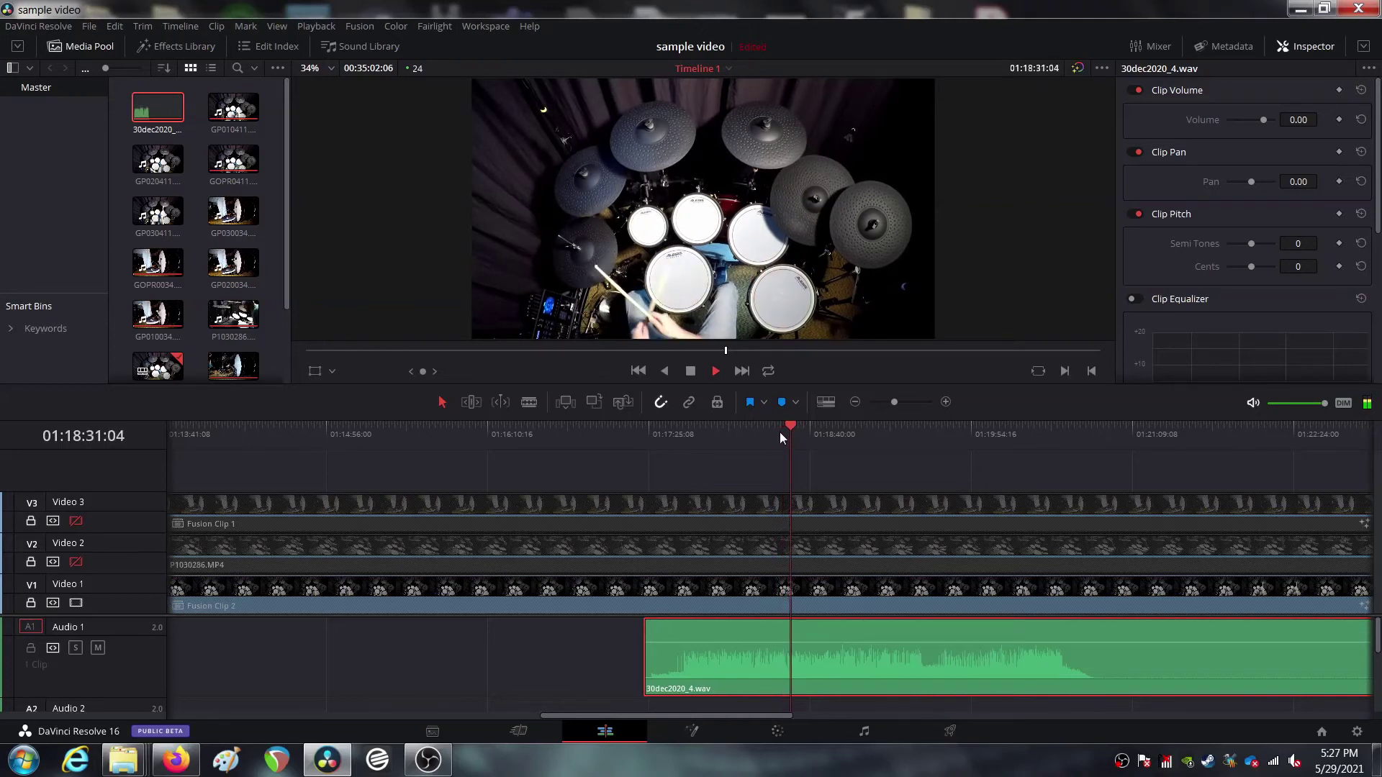
key("space")
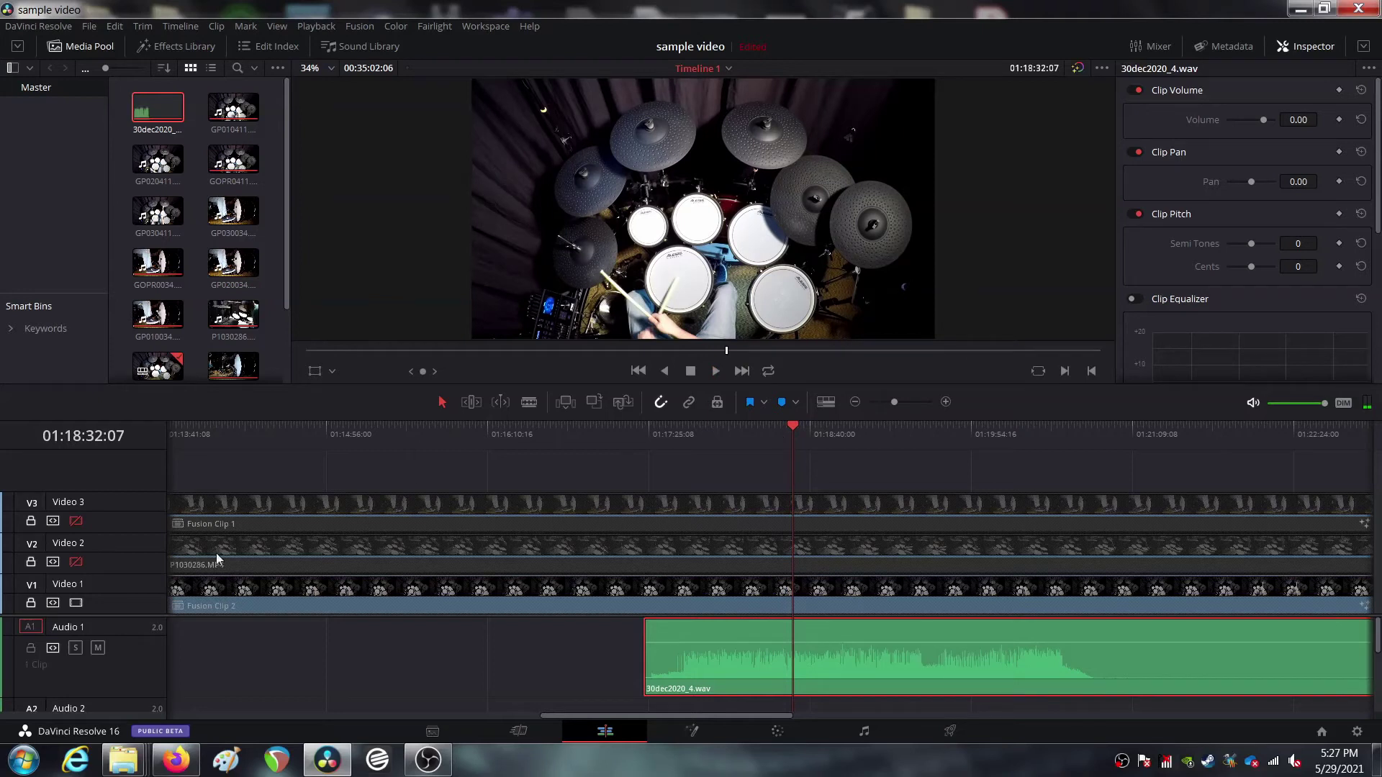
left_click(75, 561)
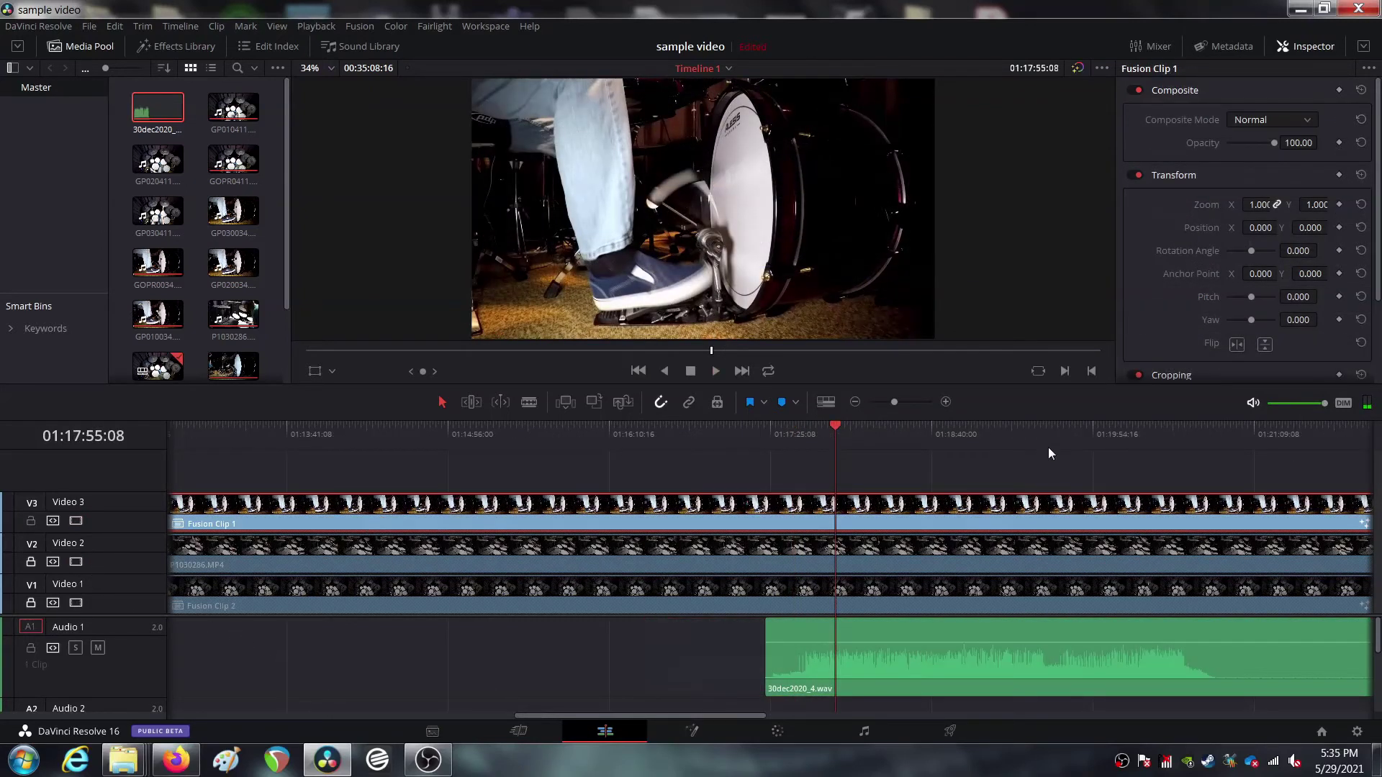
Review playback around 01:19–01:20, then park the playhead at 01:17:22:22 and lock Video 3
left_click(1030, 427)
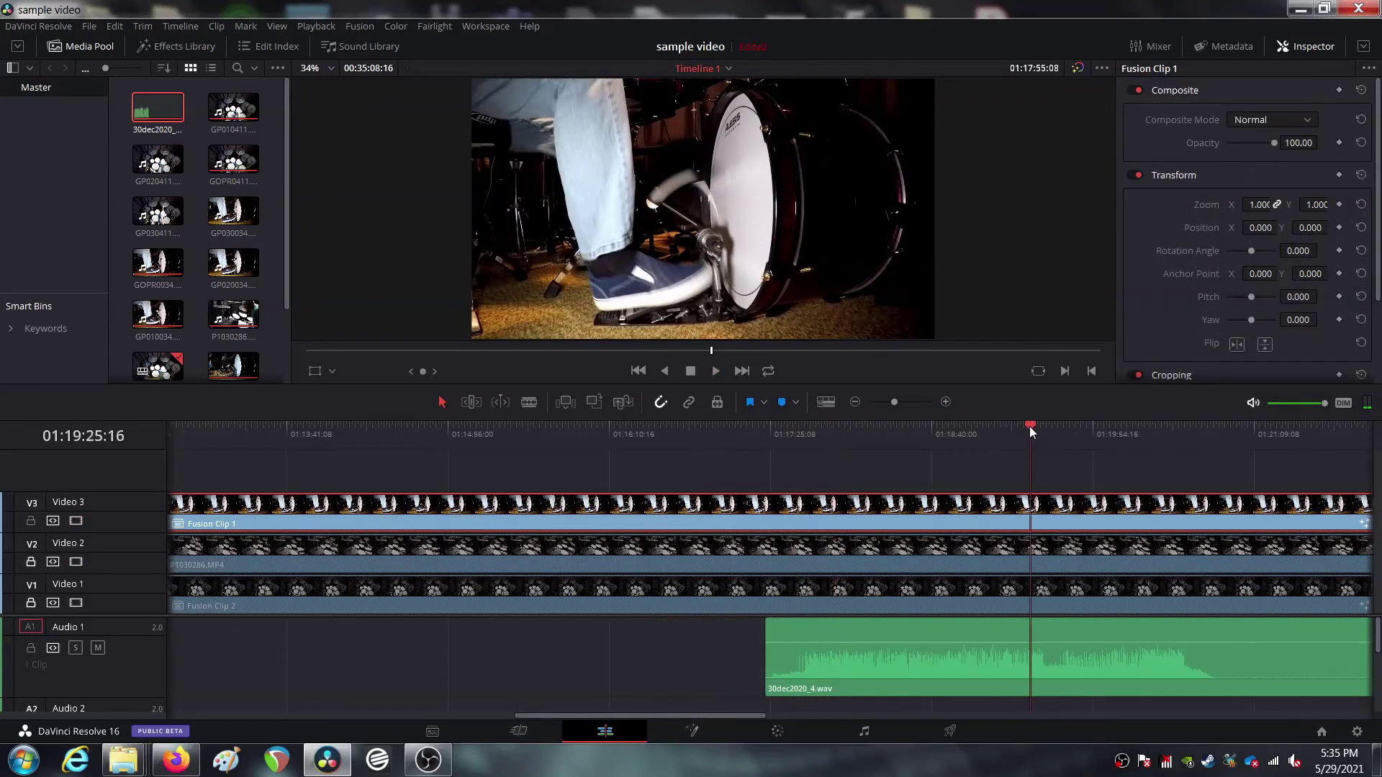
key("space")
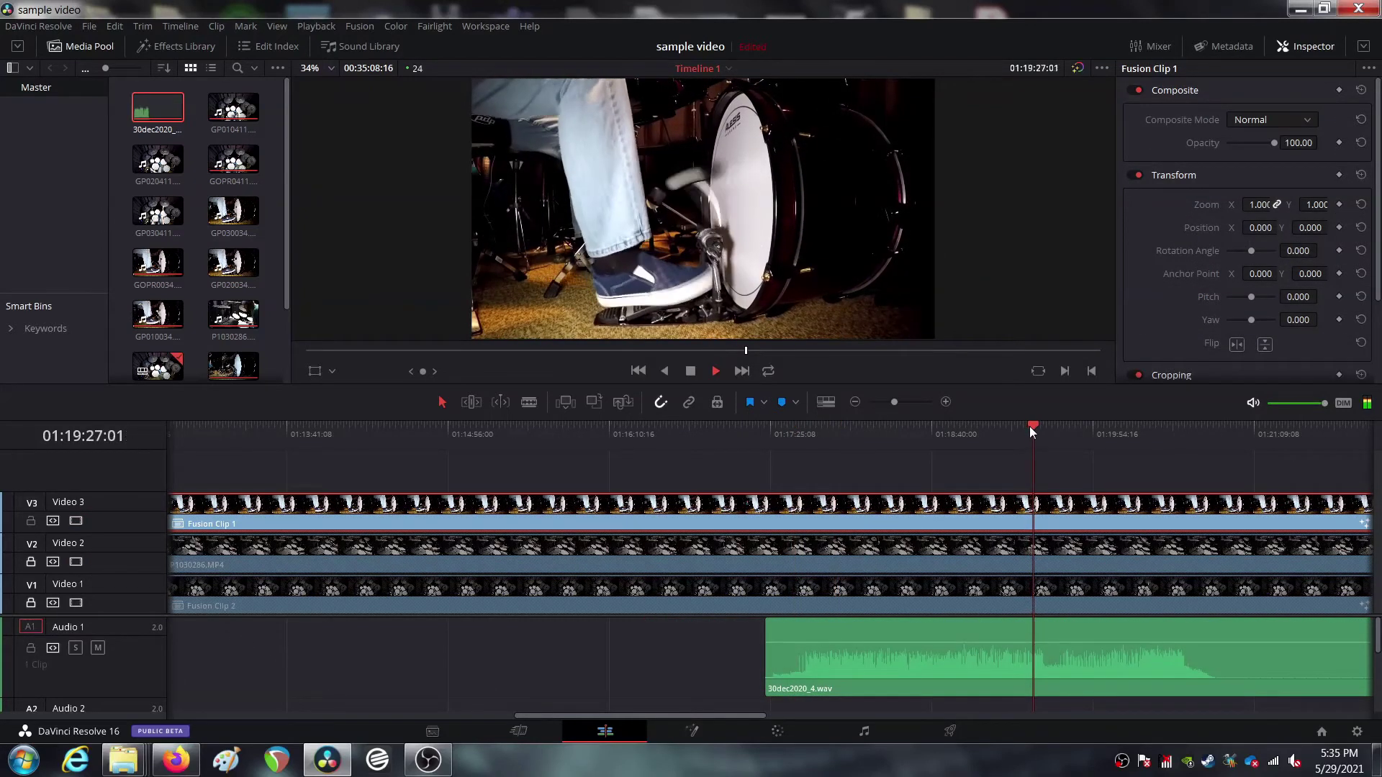
left_click(1106, 432)
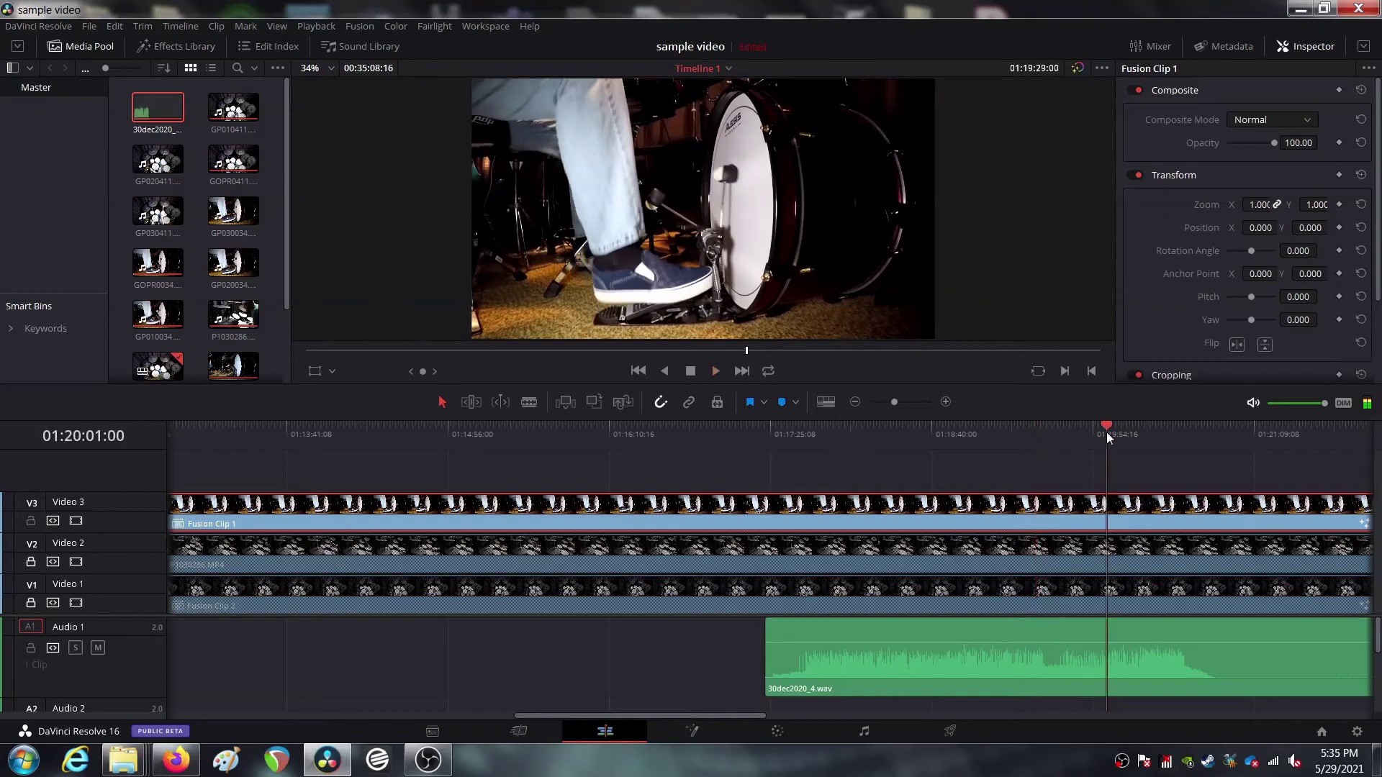
key("space")
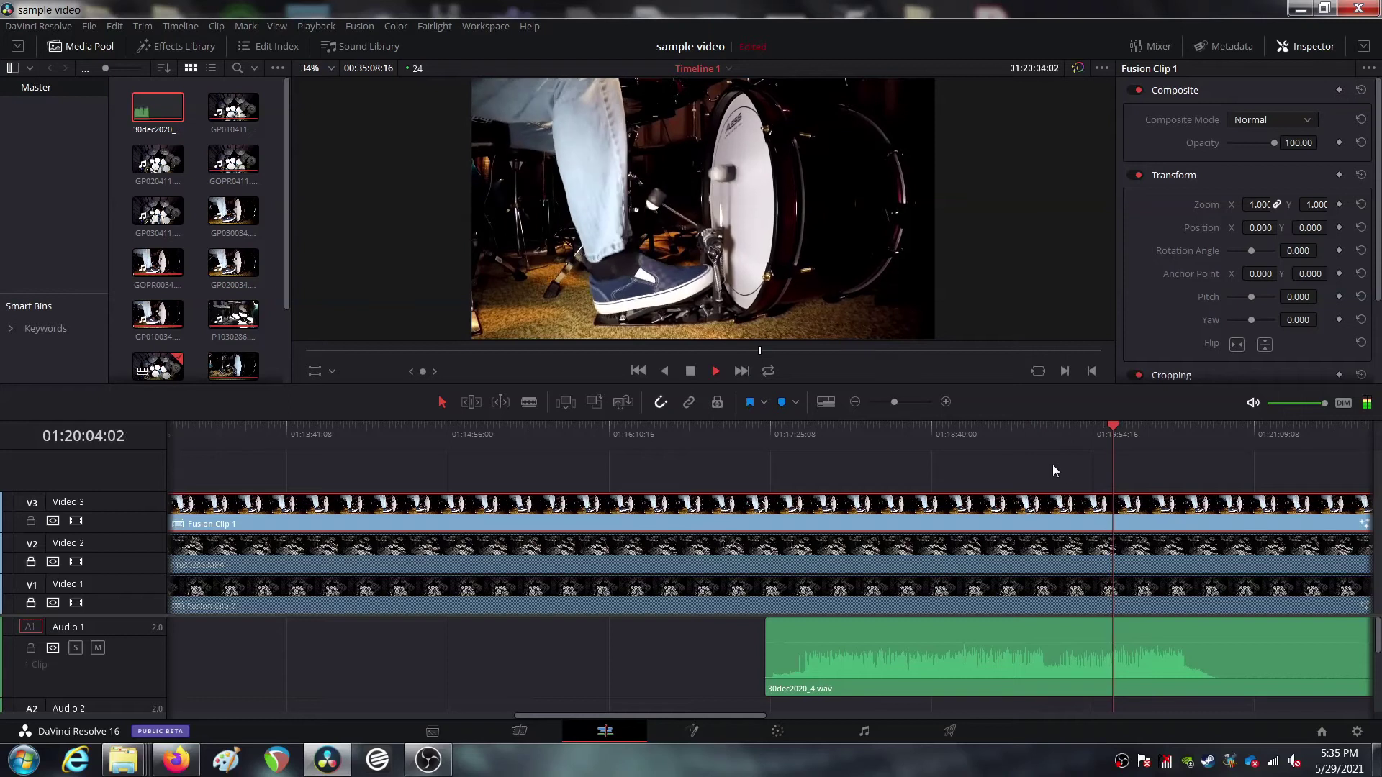
key("space")
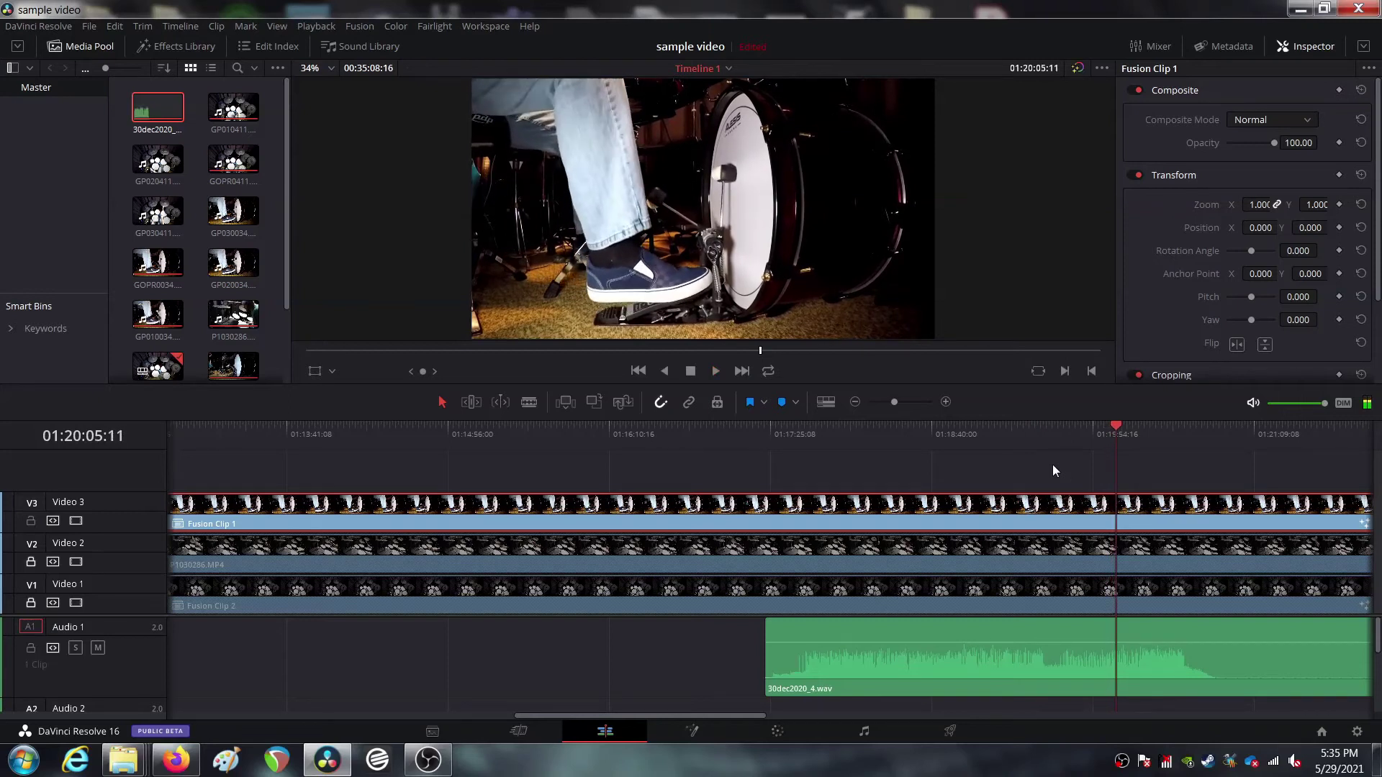
left_click(770, 432)
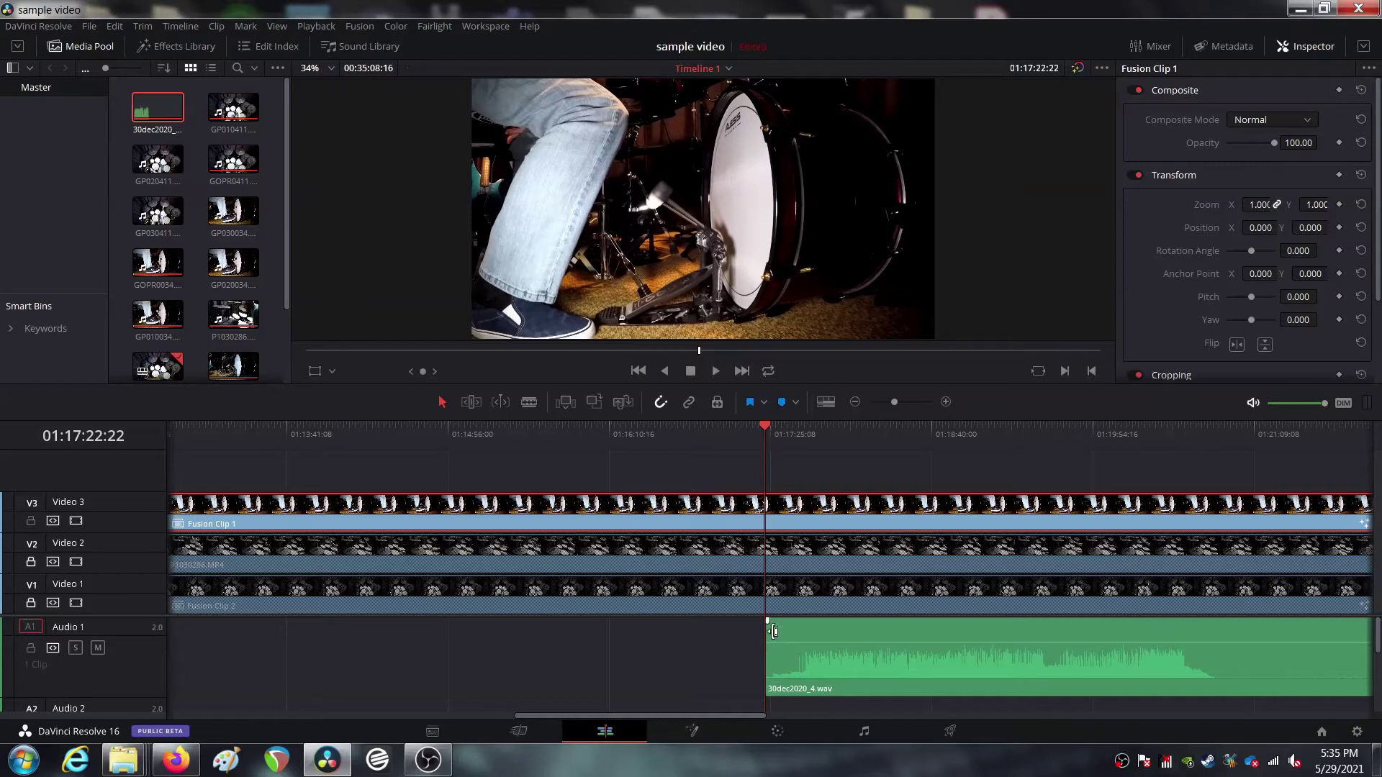
left_click(30, 521)
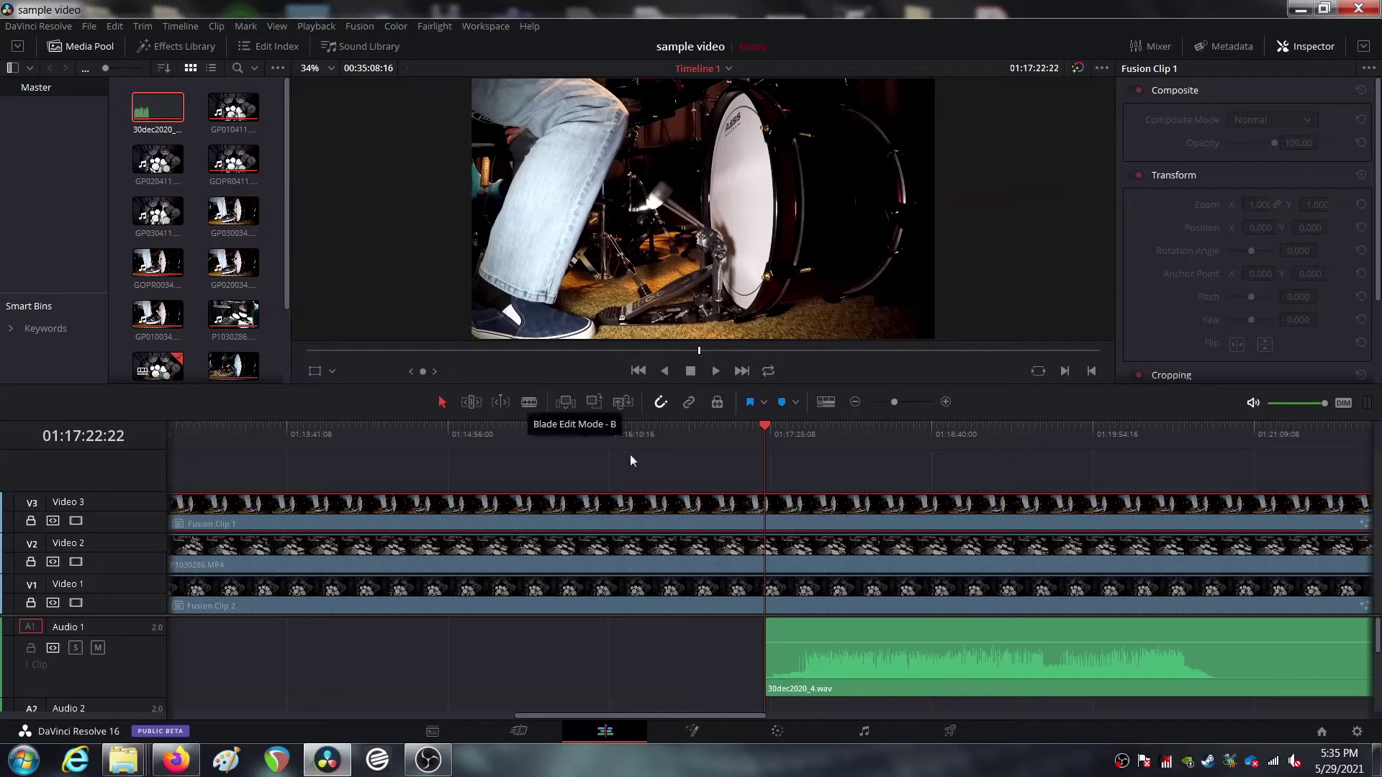
Unlock V1–V3 and blade Fusion Clip 1, P1030286.MP4 and Fusion Clip 2 at 01:17:22:22
left_click(855, 402)
left_click(855, 401)
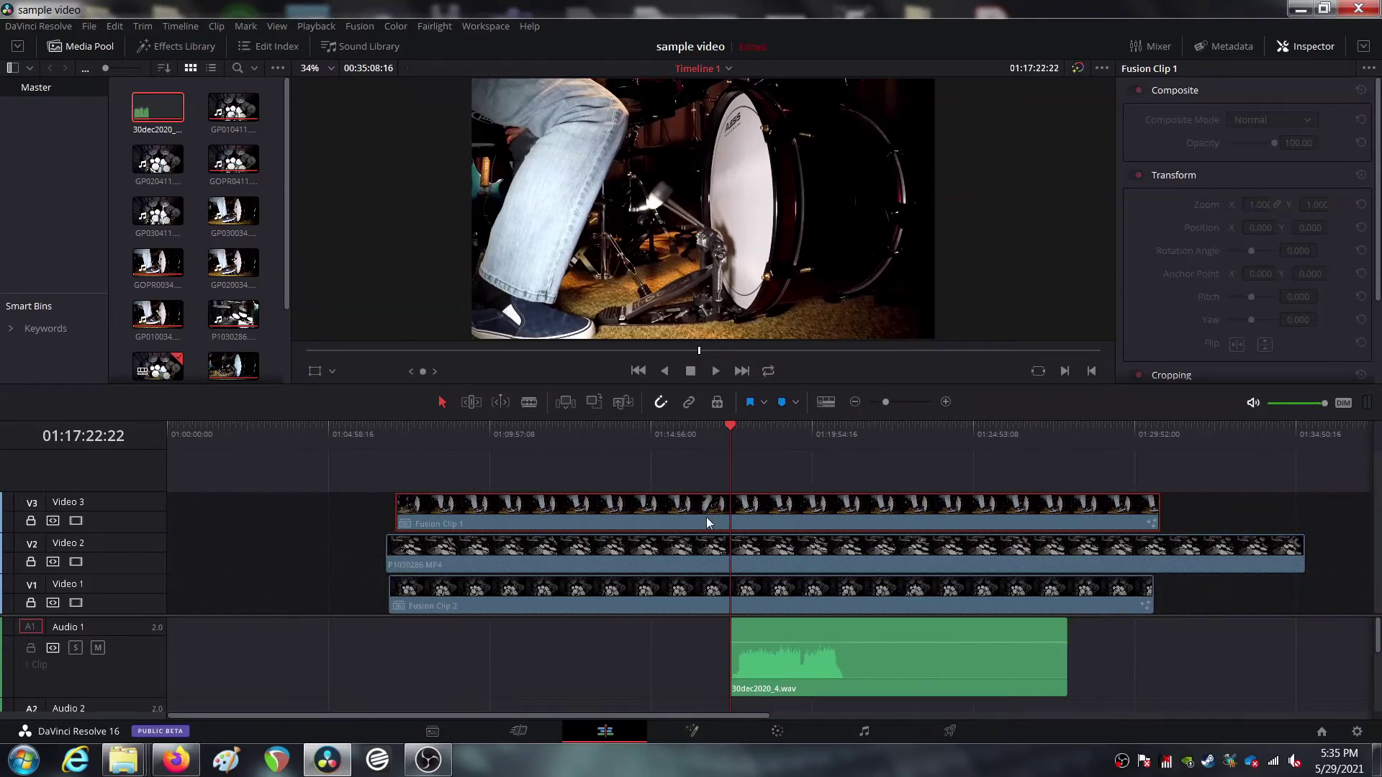
left_click(945, 402)
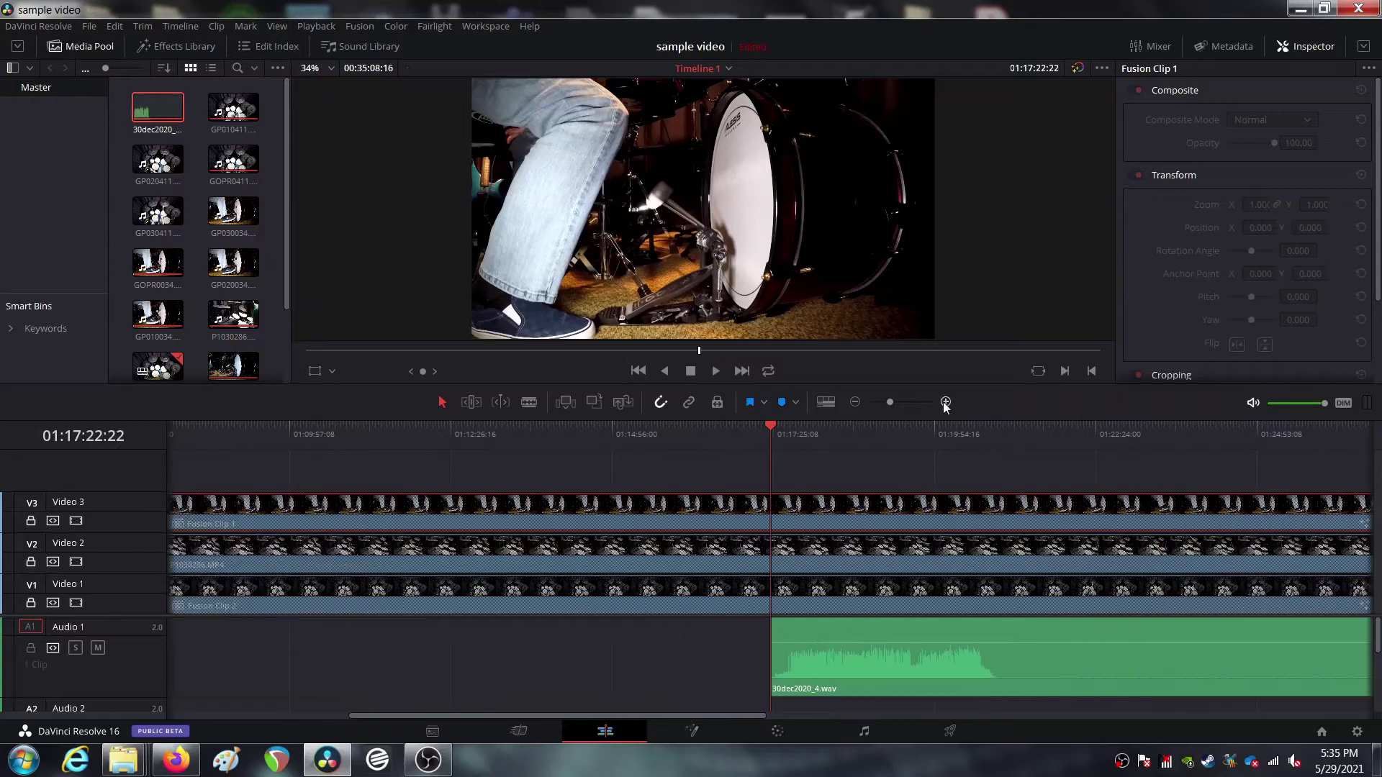
left_click(945, 402)
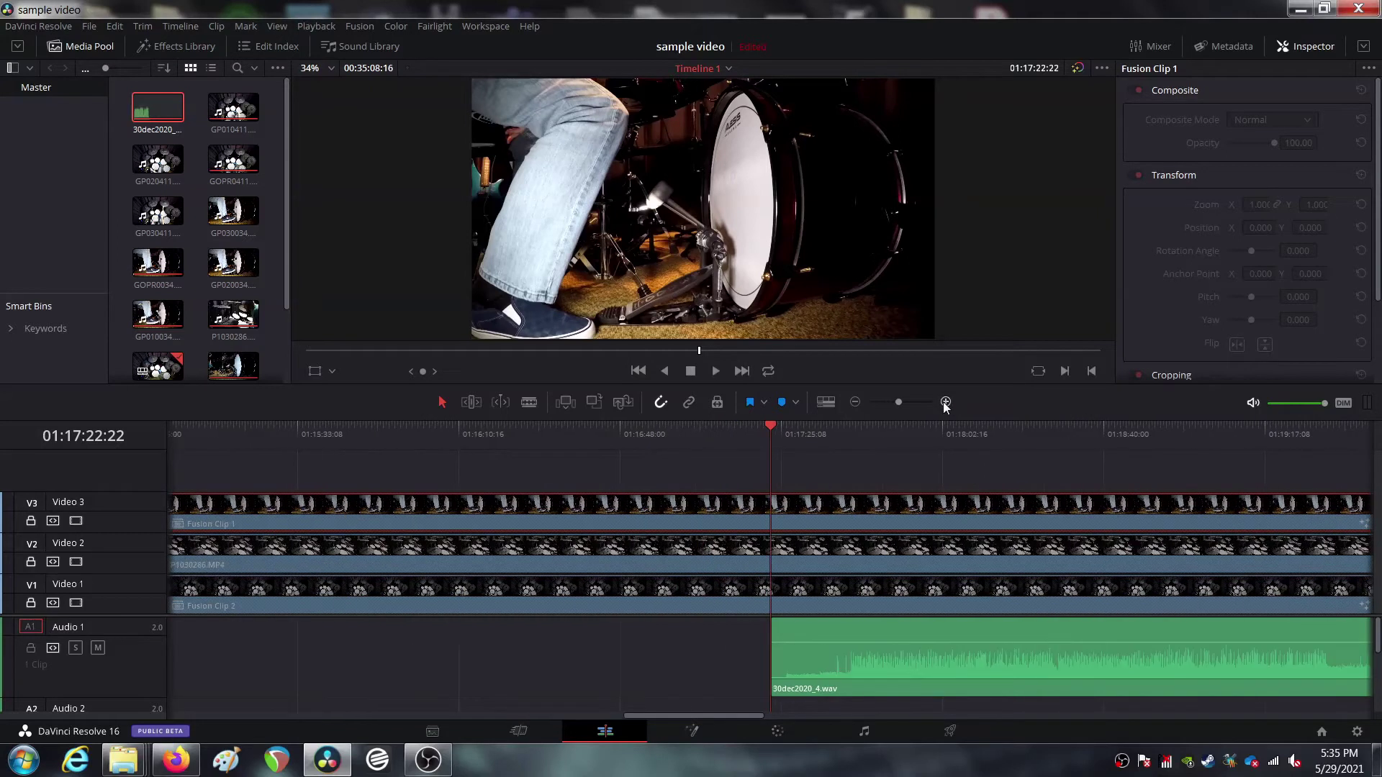
left_click(533, 403)
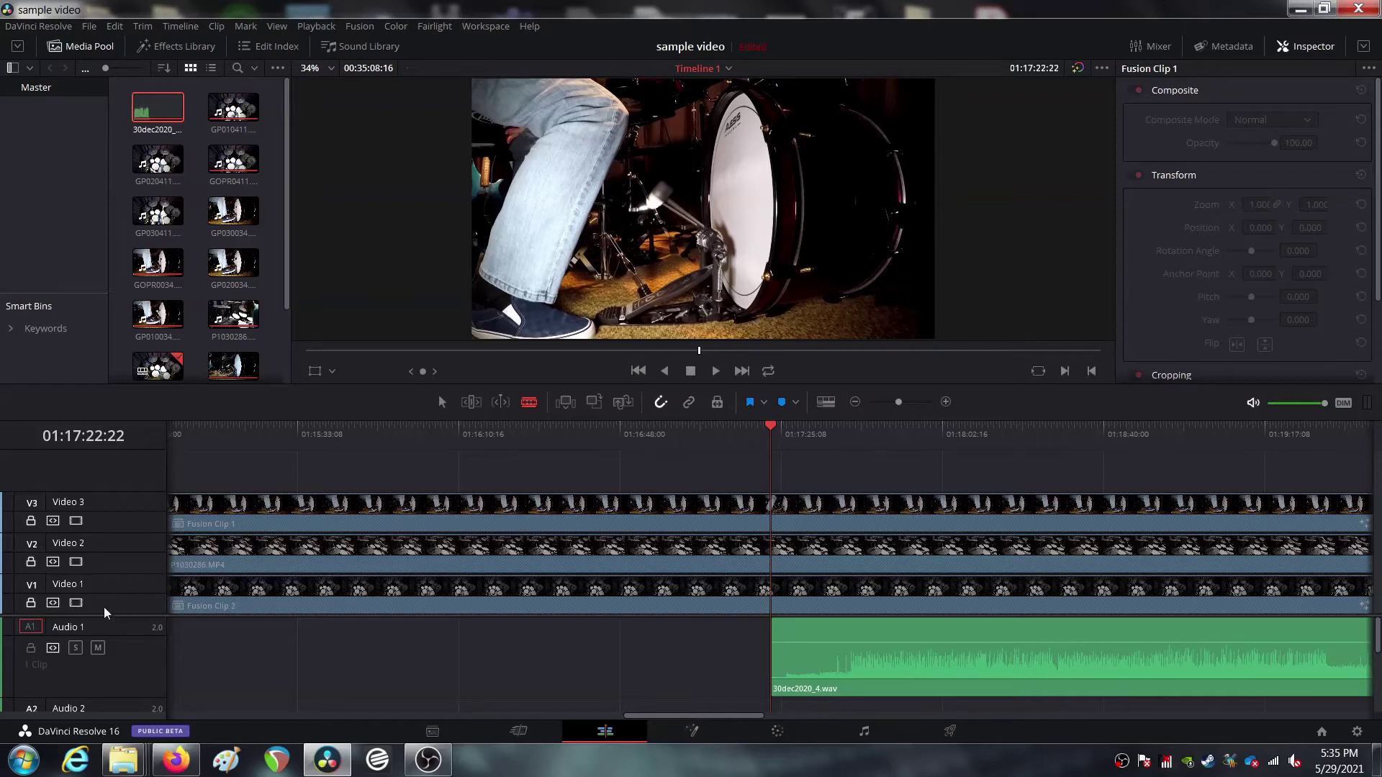
left_click(31, 603)
left_click(31, 562)
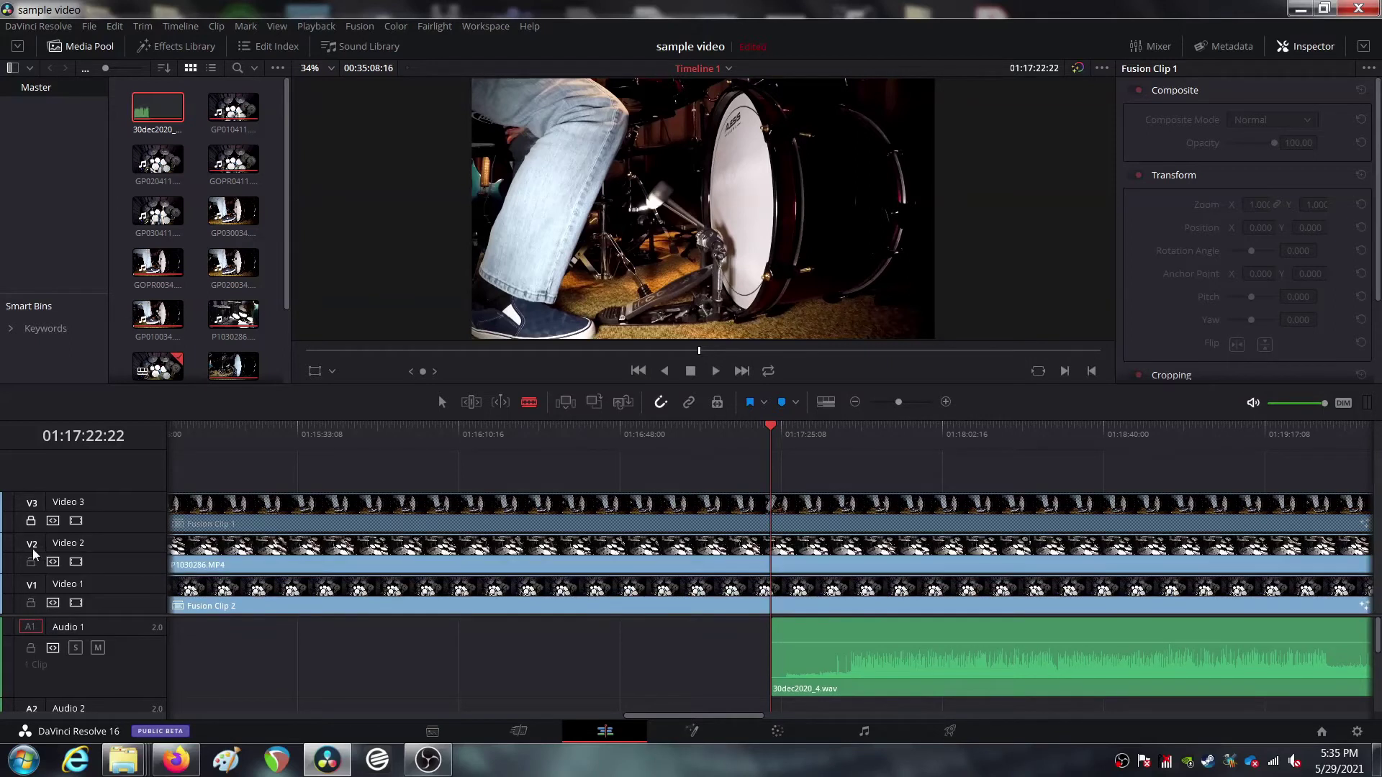
left_click(31, 520)
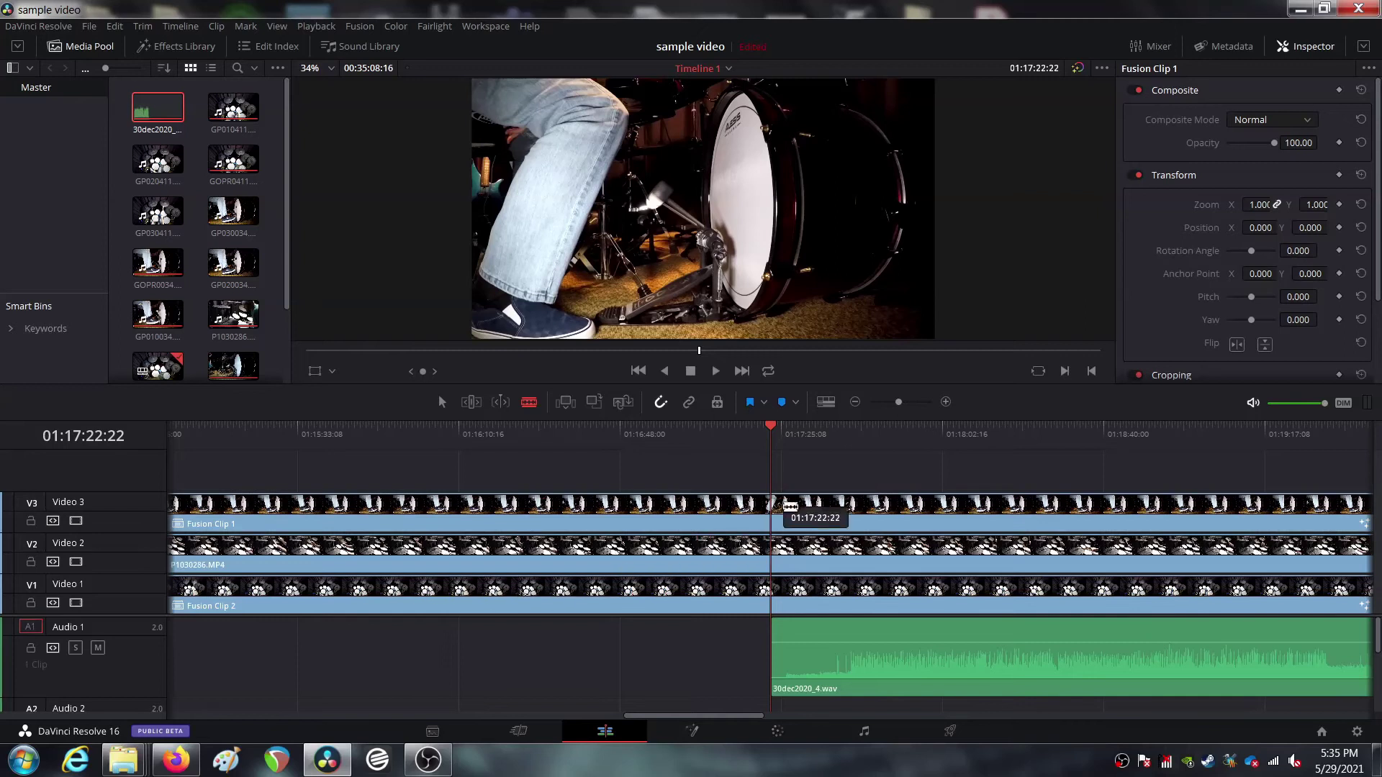
left_click(780, 507)
left_click(780, 548)
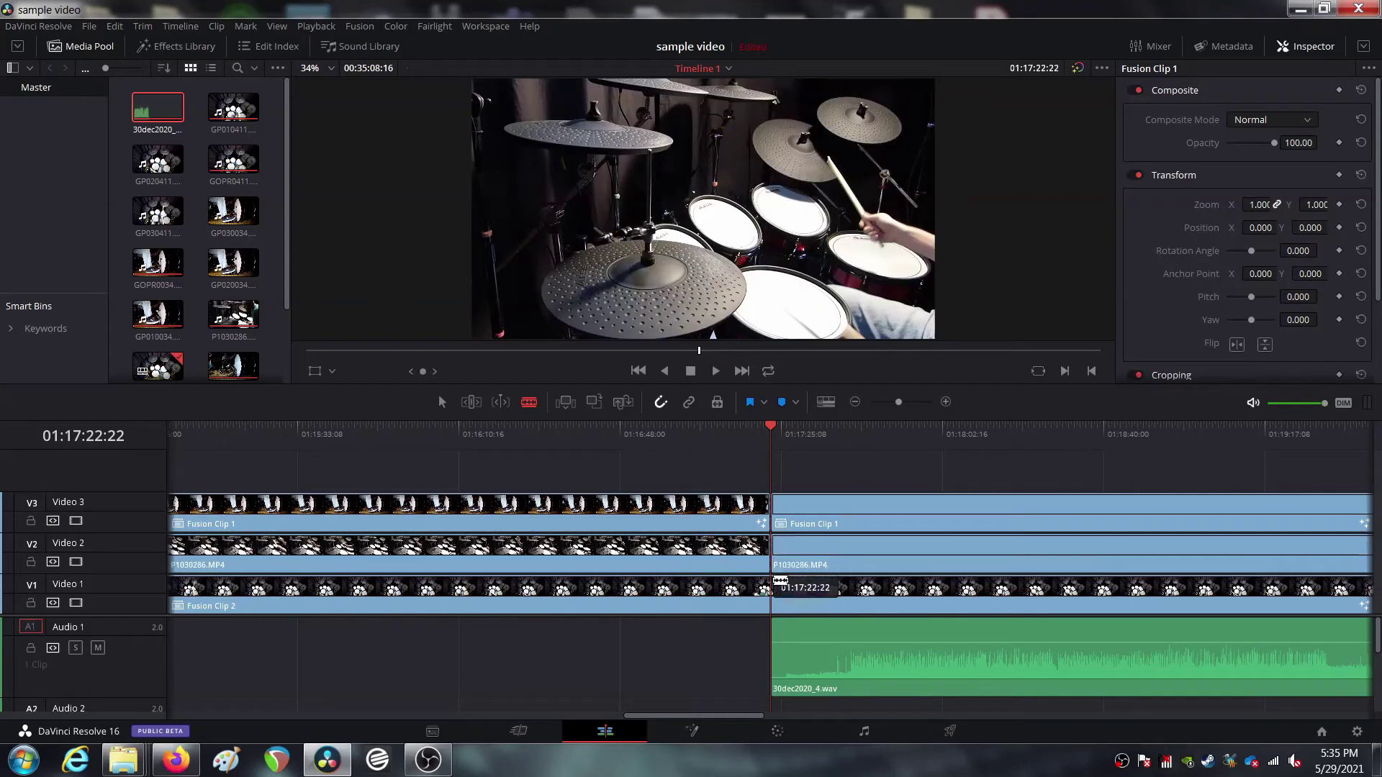
left_click(780, 581)
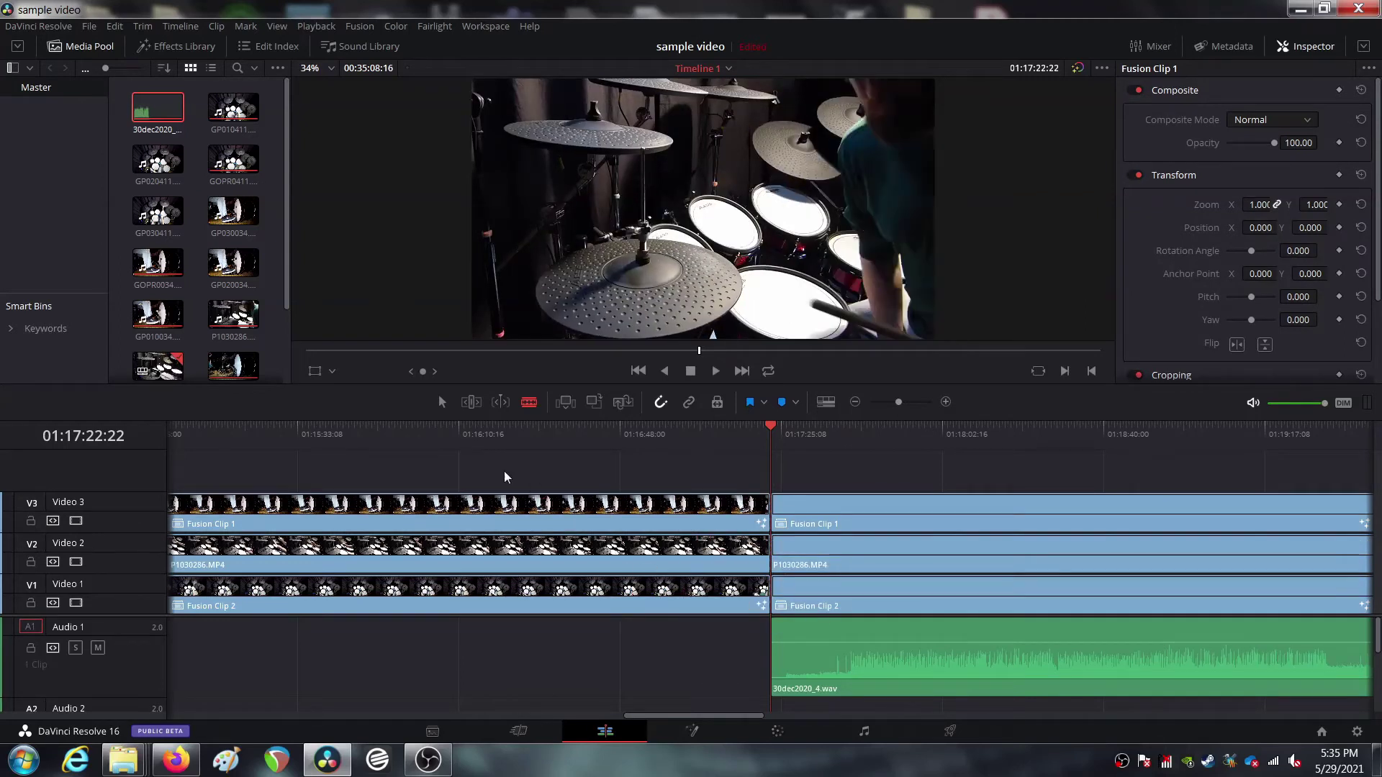
Delete the three left-hand pieces and trim Fusion Clip 1's head to line up with the audio
left_click(442, 401)
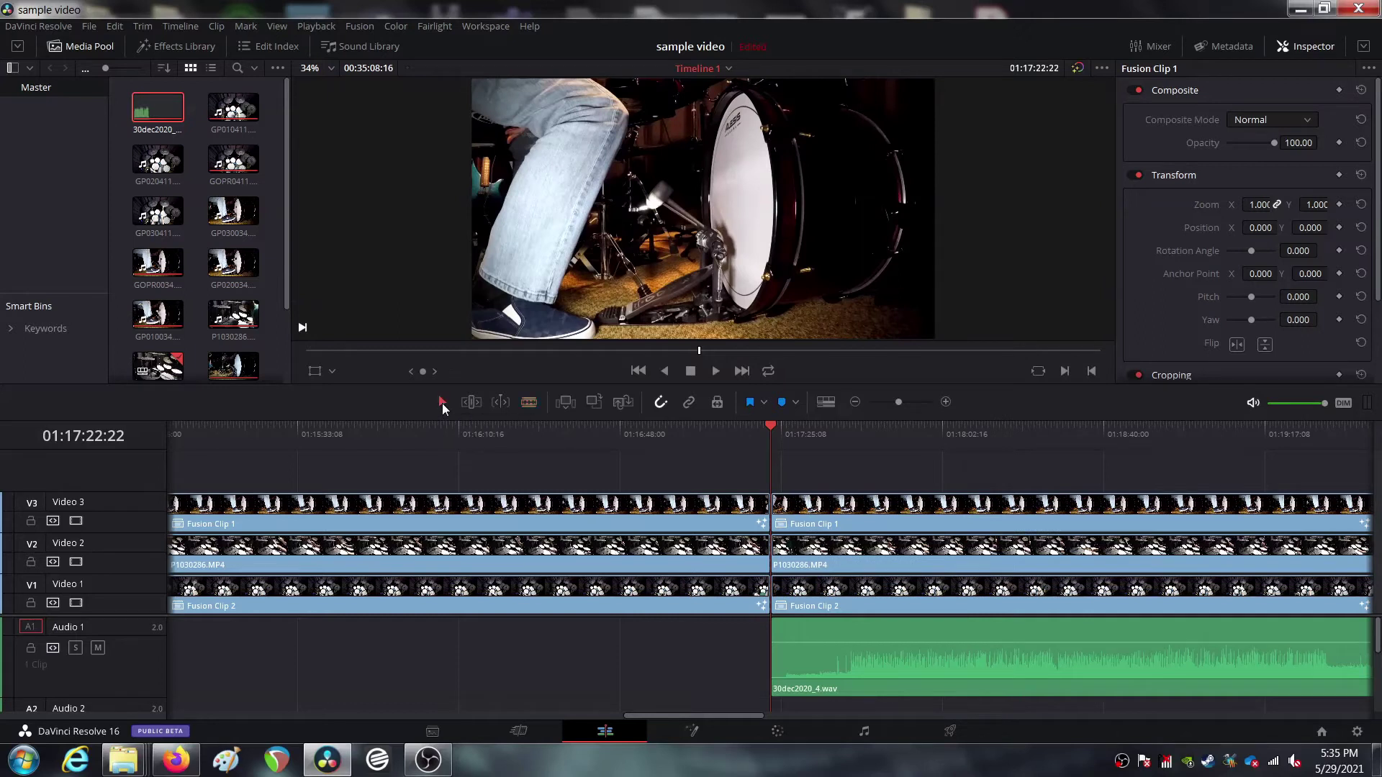
left_click(610, 513)
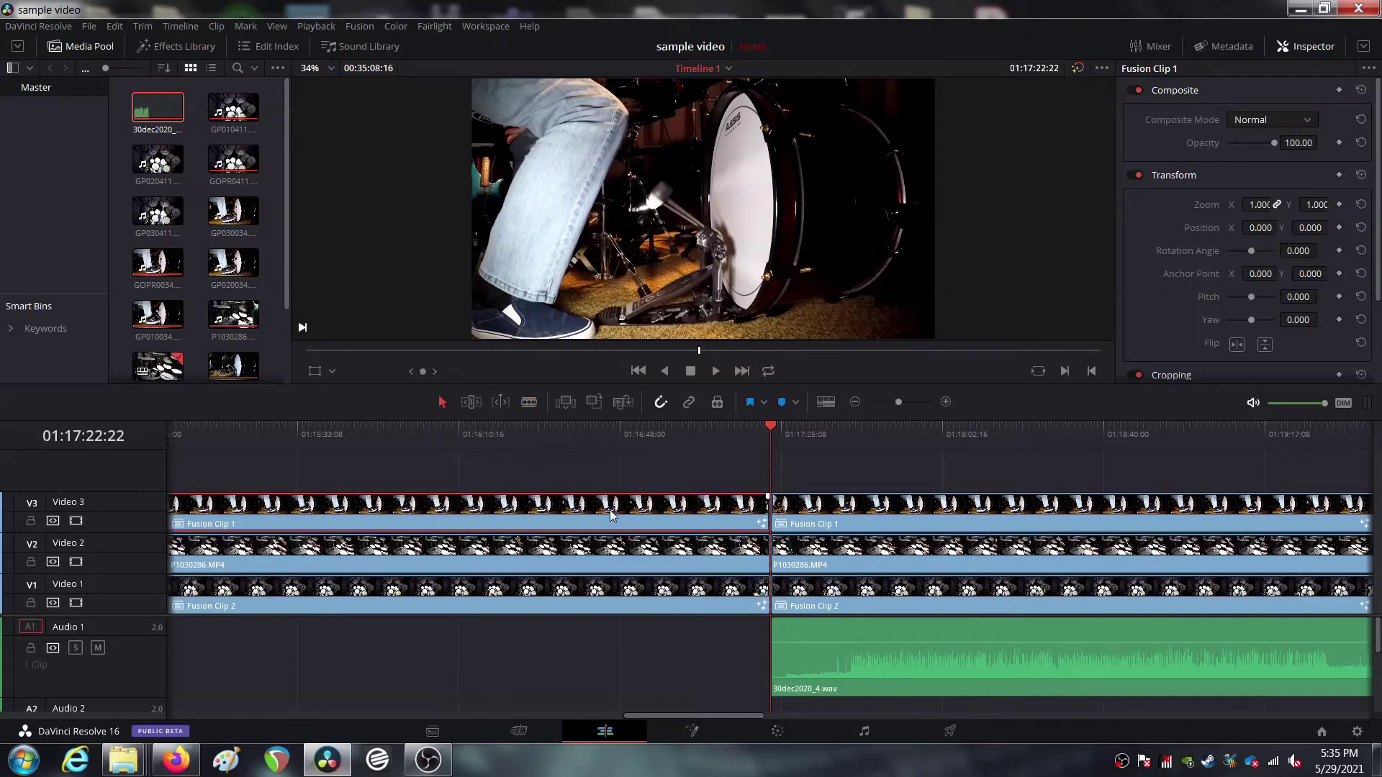
key("Delete")
left_click(598, 553)
key("Delete")
left_click(594, 602)
key("Delete")
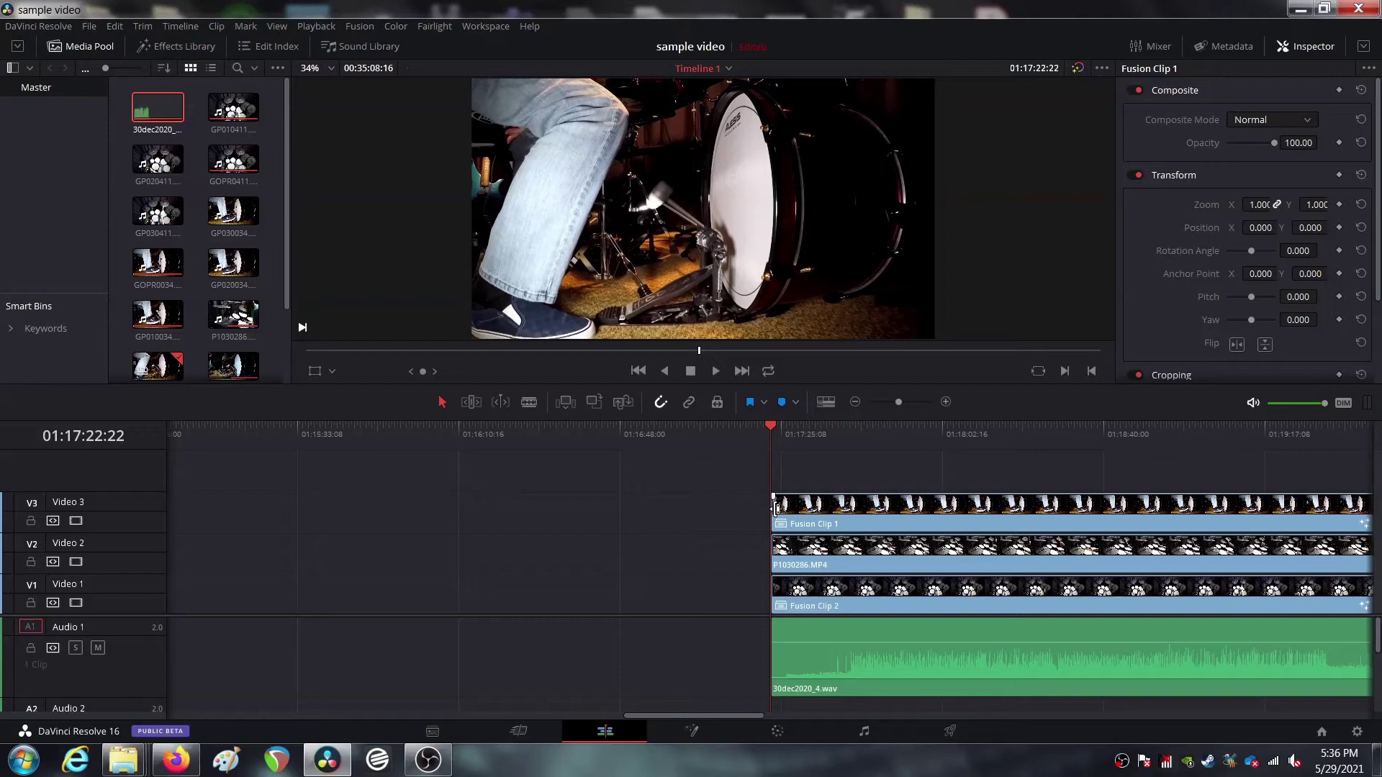
mouse_move(776, 508)
left_mouse_down()
mouse_move(652, 508)
mouse_move(764, 511)
left_mouse_up()
left_click(855, 403)
left_click(855, 403)
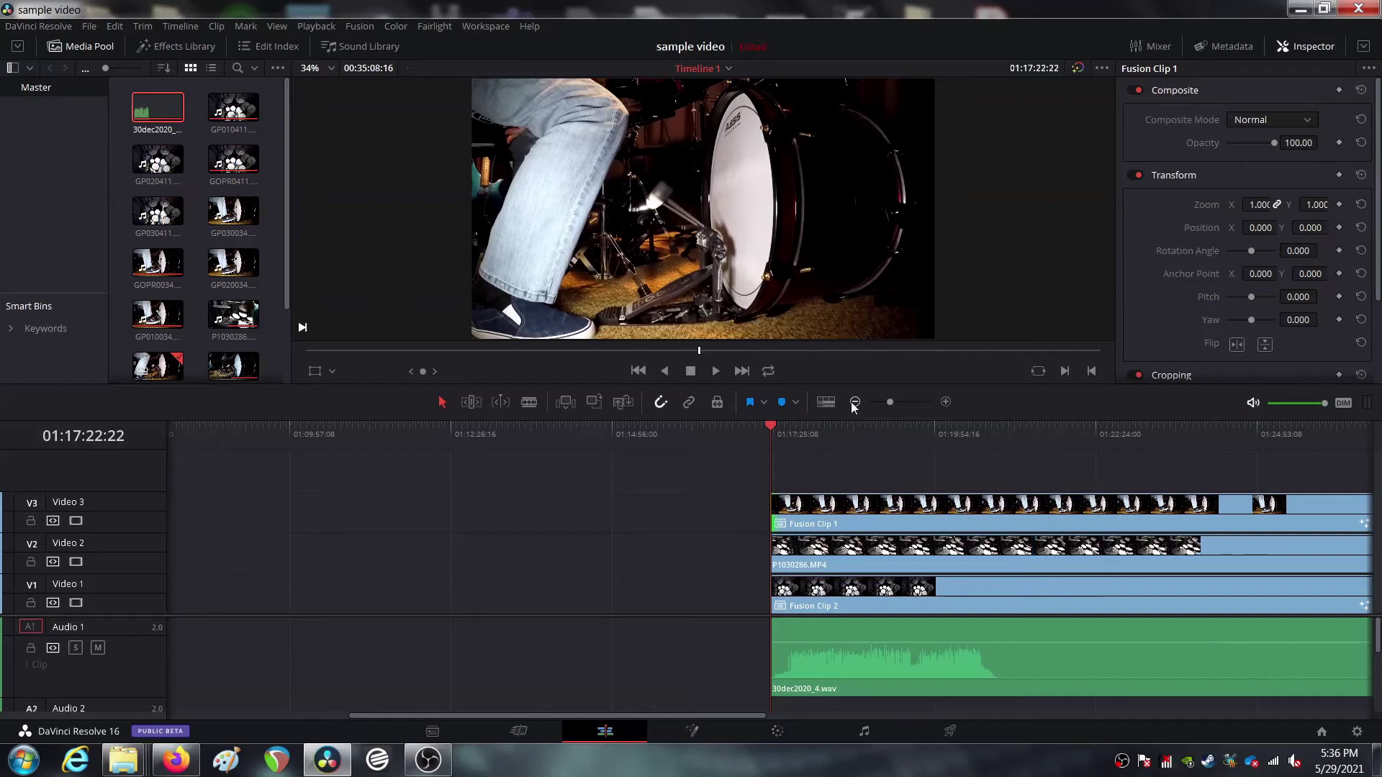
Zoom in and play back near the ending to locate the end point at 01:20:50:06
left_click(855, 403)
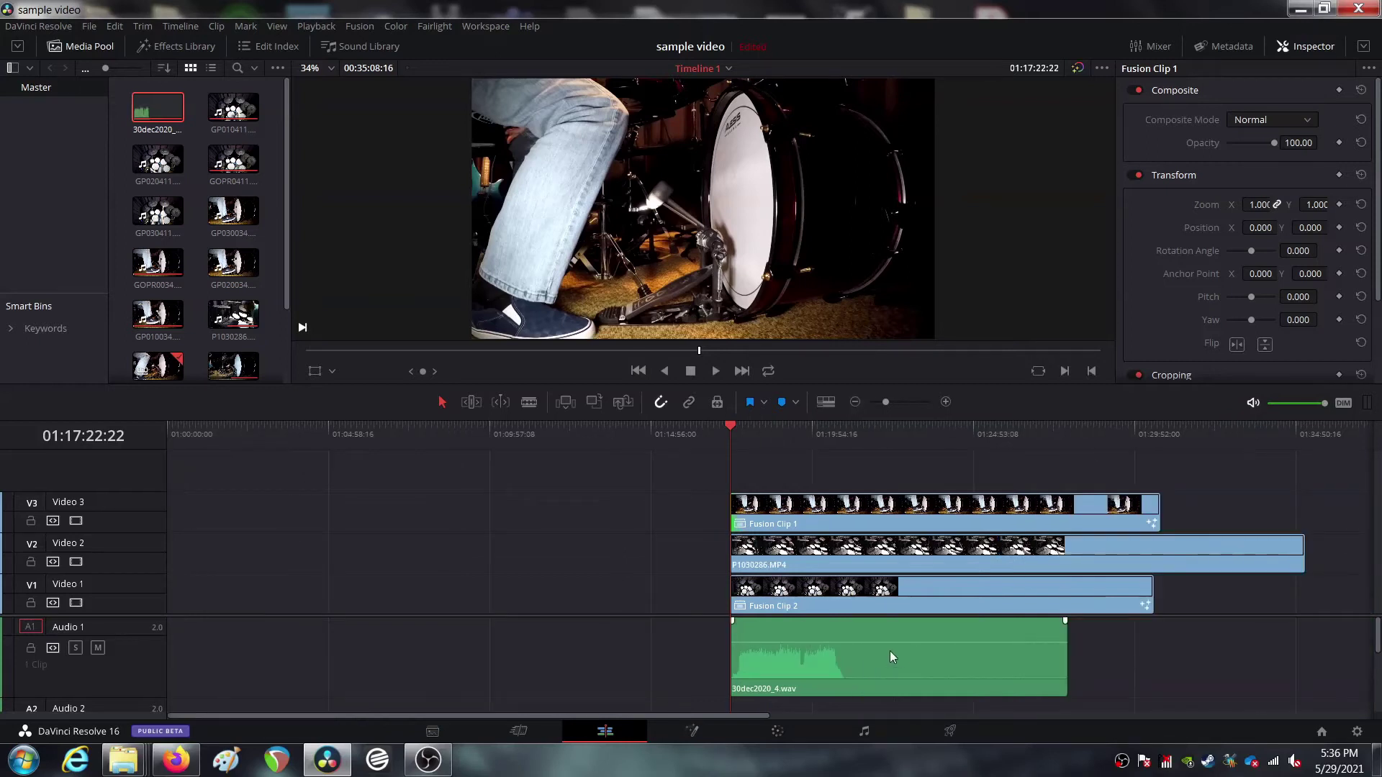
left_click(820, 450)
left_click(946, 403)
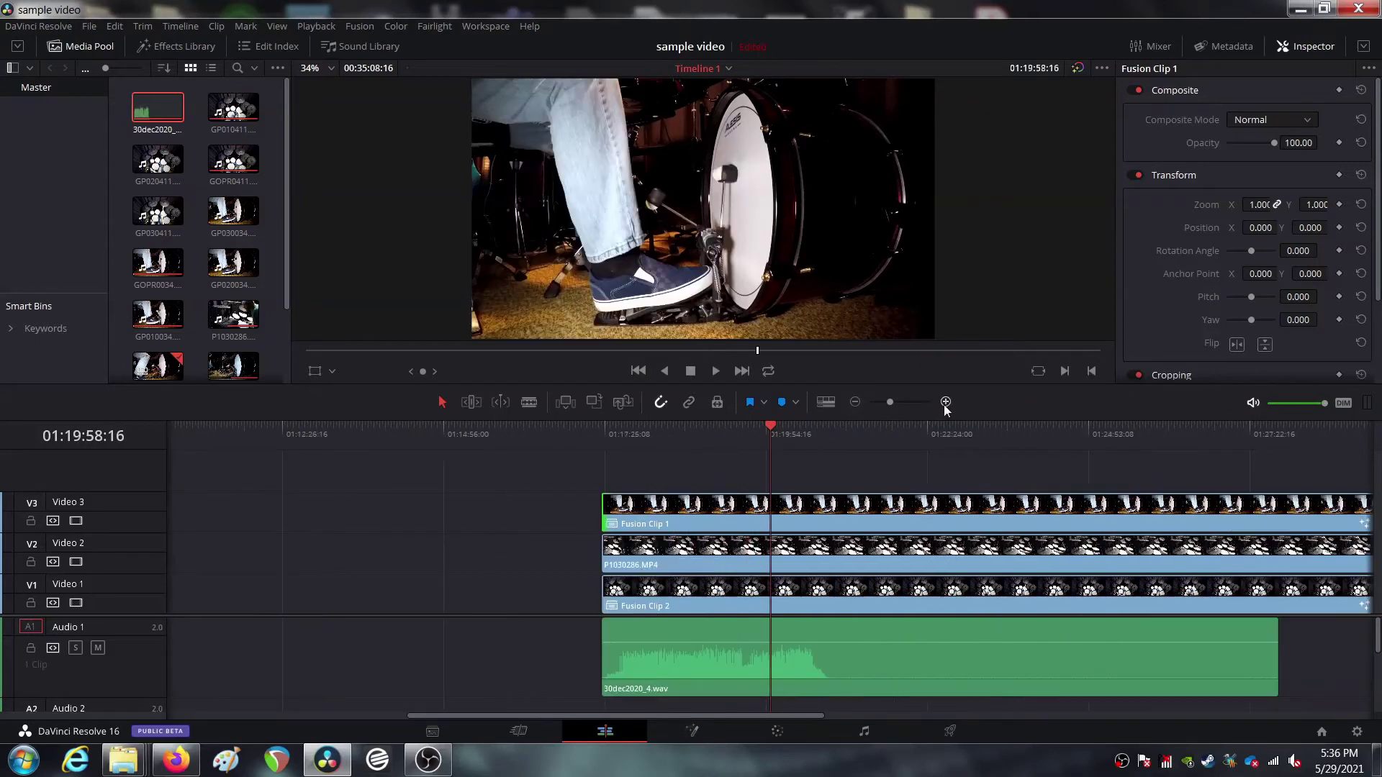
left_click(945, 403)
left_click(946, 403)
key("space")
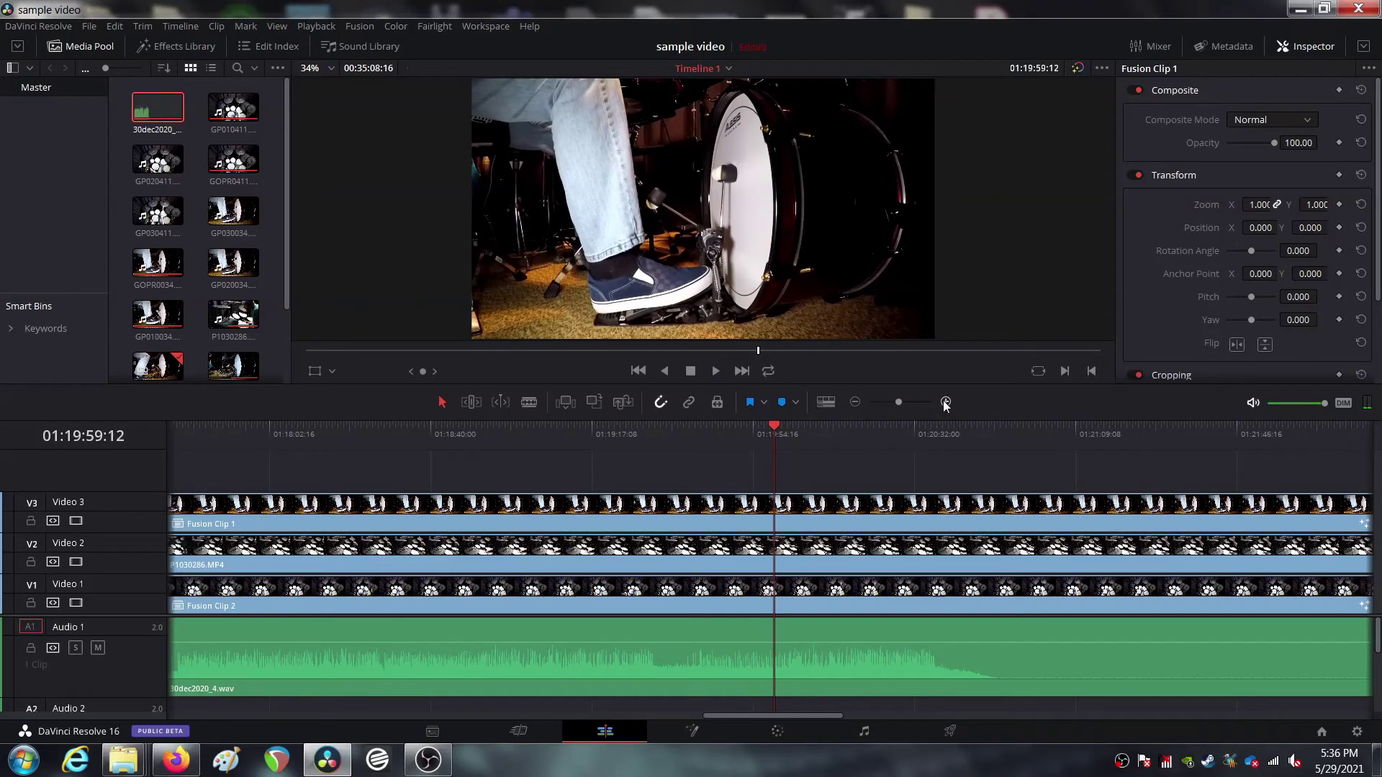
left_click(898, 426)
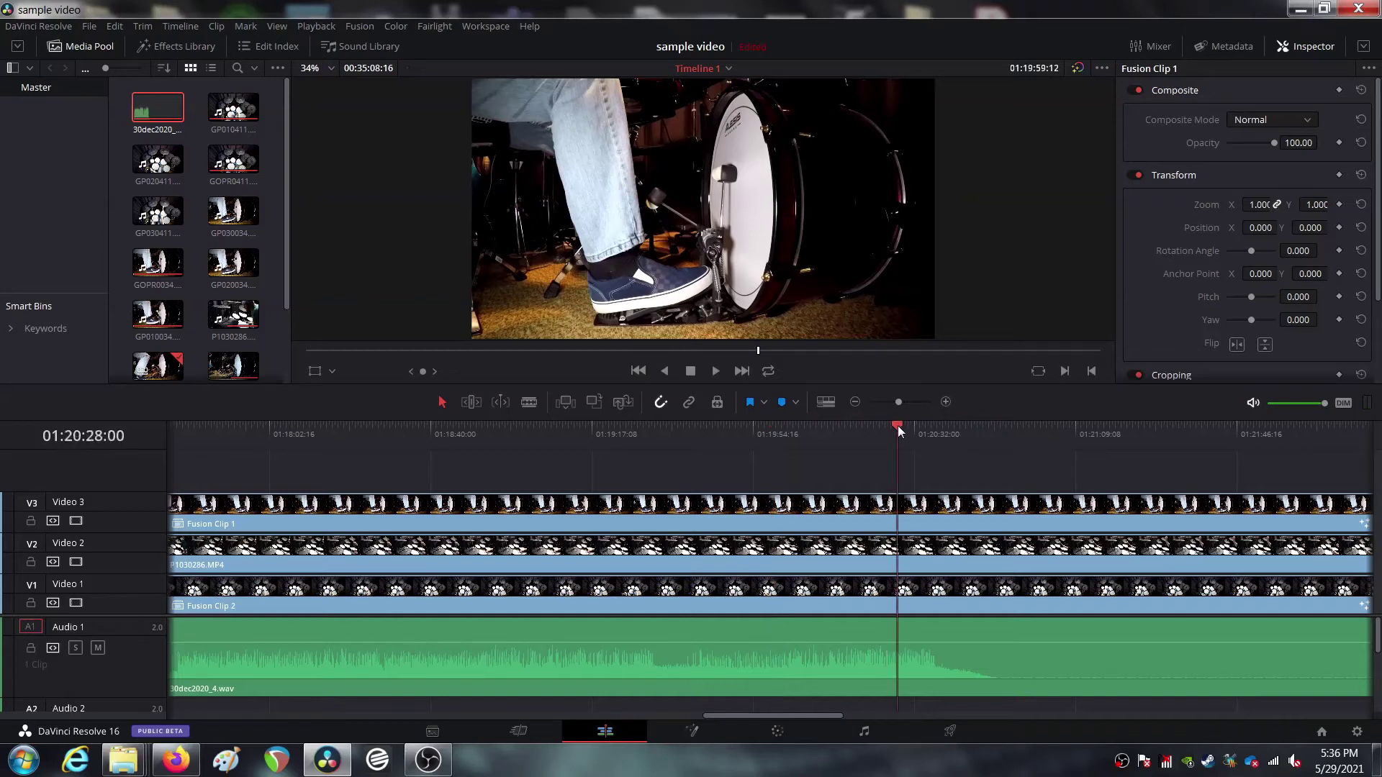
key("space")
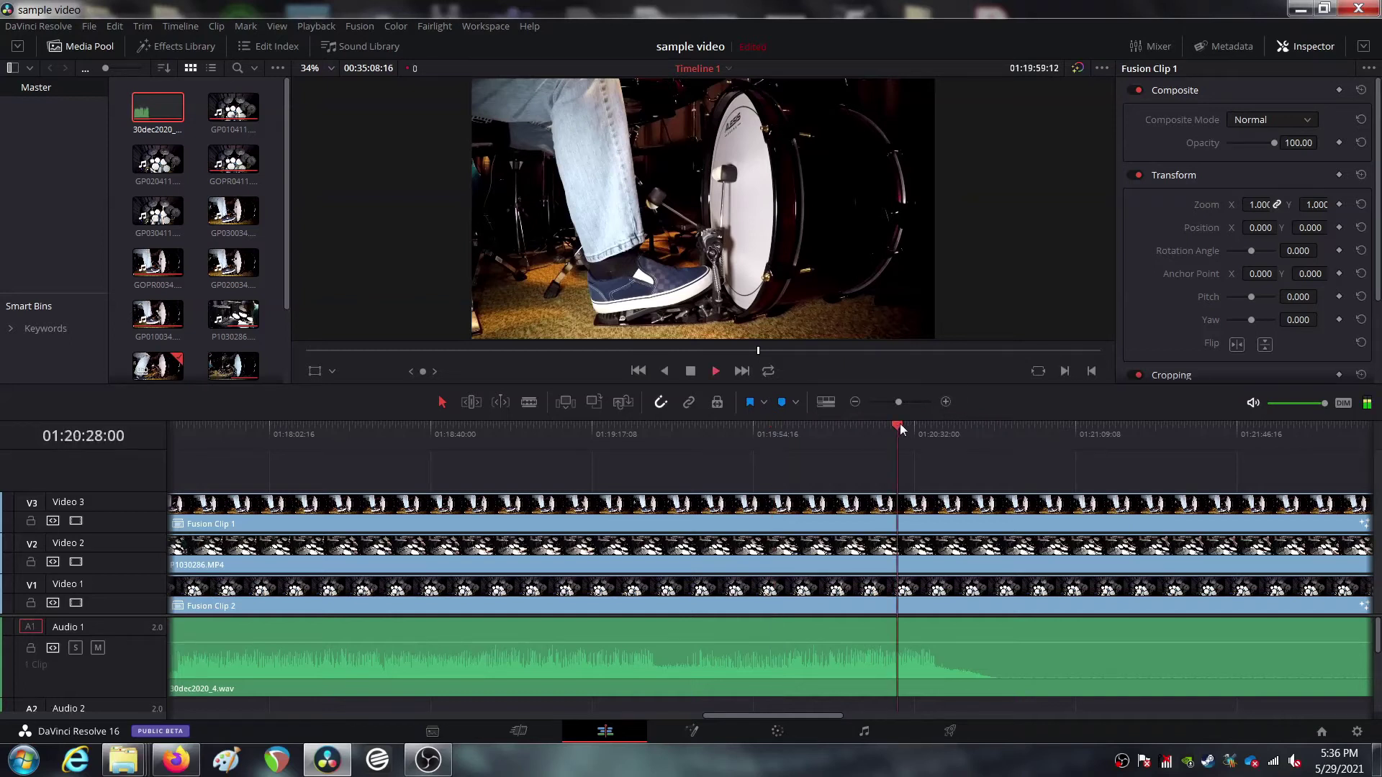
key("space")
left_click(945, 403)
left_click(946, 403)
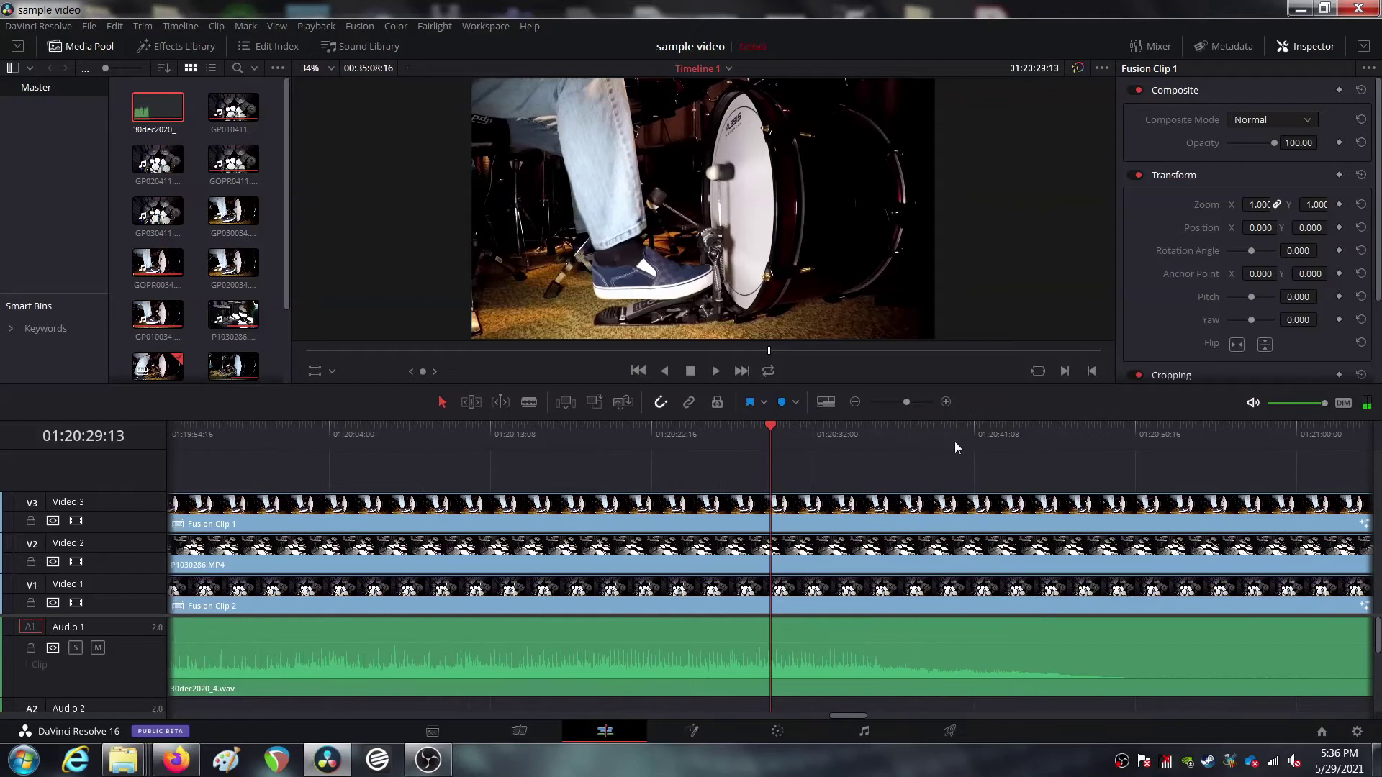
left_click(957, 438)
key("space")
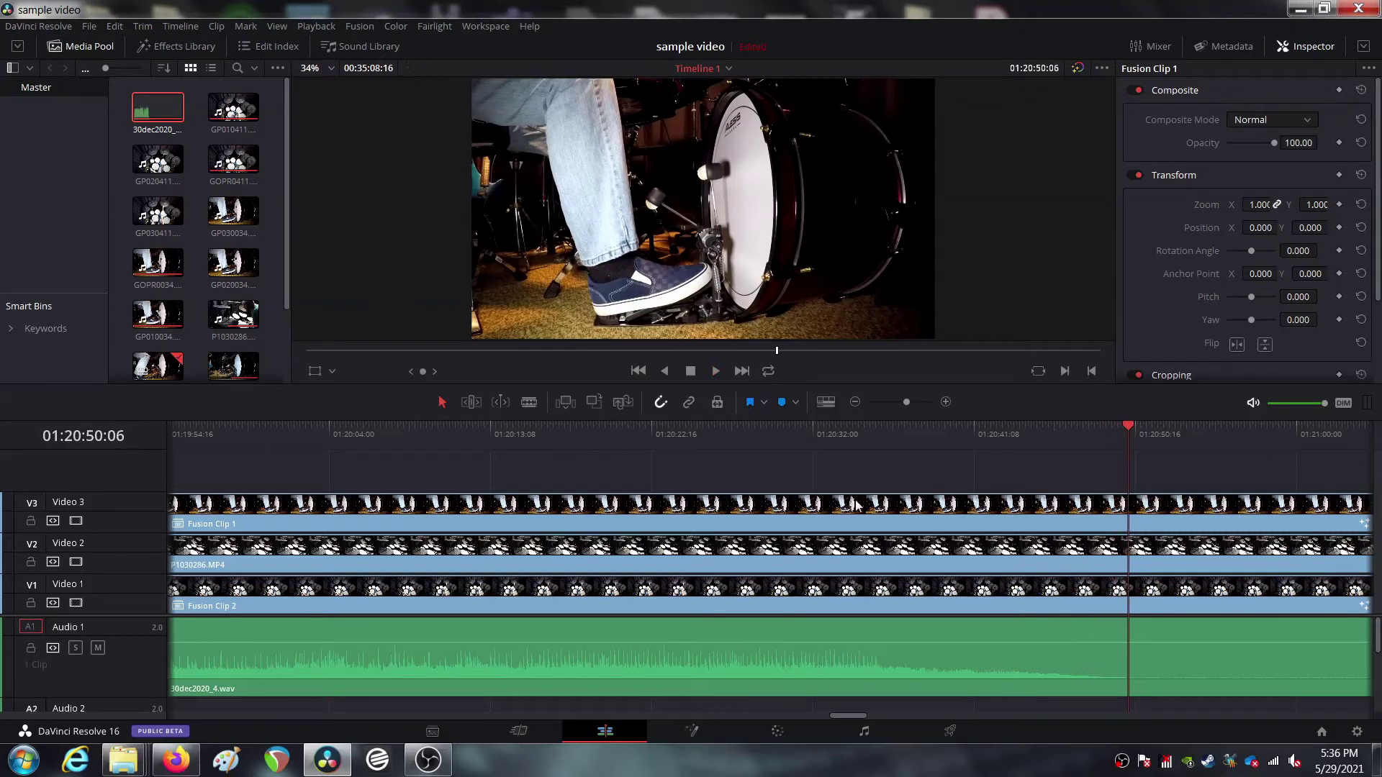
Blade Fusion Clip 1, Fusion Clip 2 and the audio clip at 01:20:50:06
left_click(529, 401)
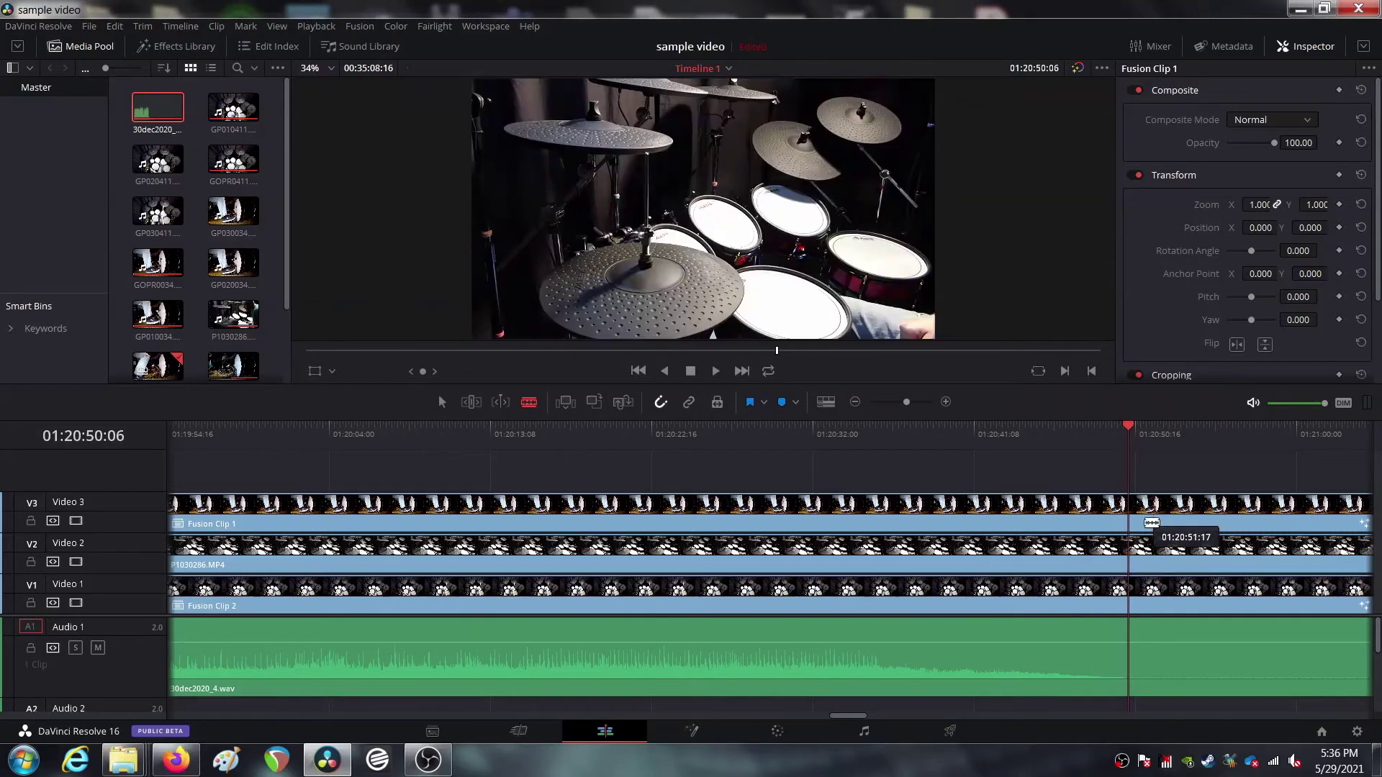
left_click(1128, 525)
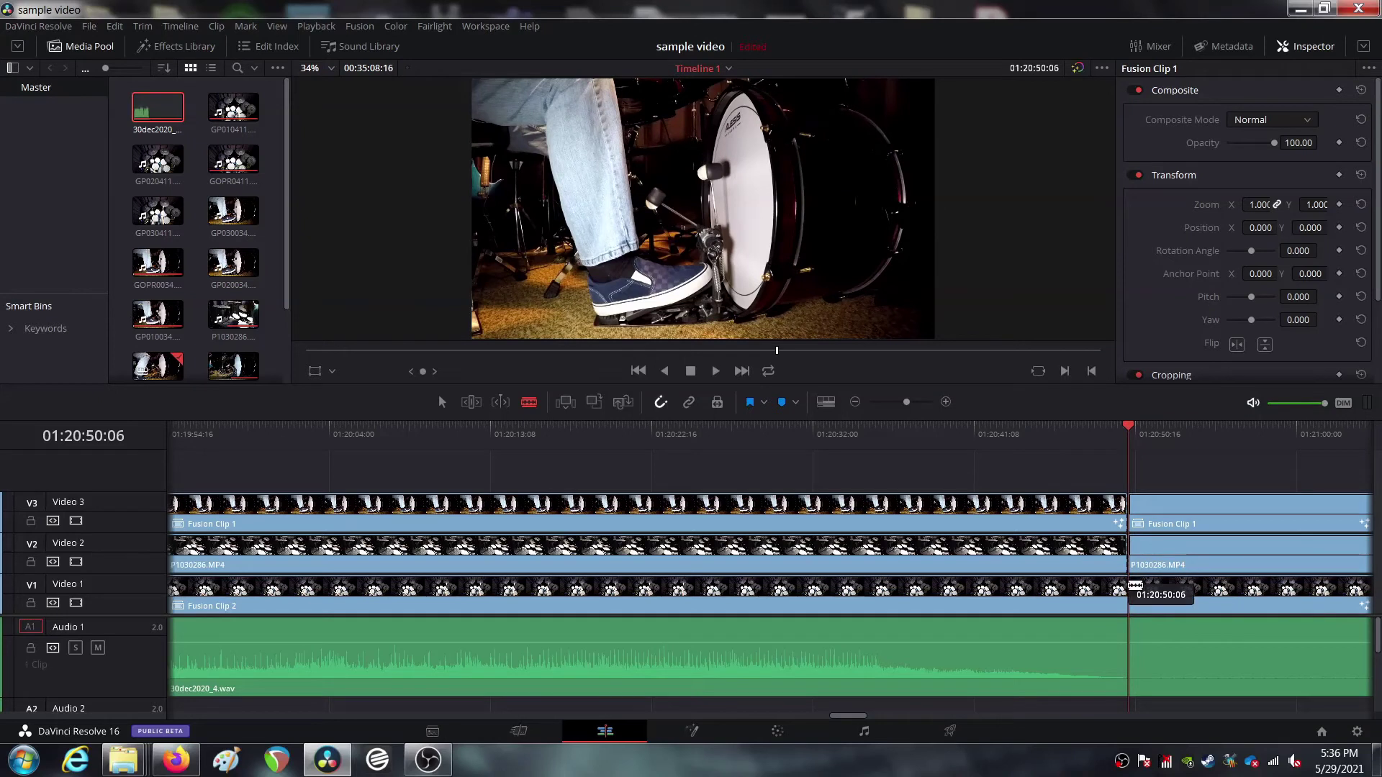
left_click(1130, 584)
left_click(1133, 651)
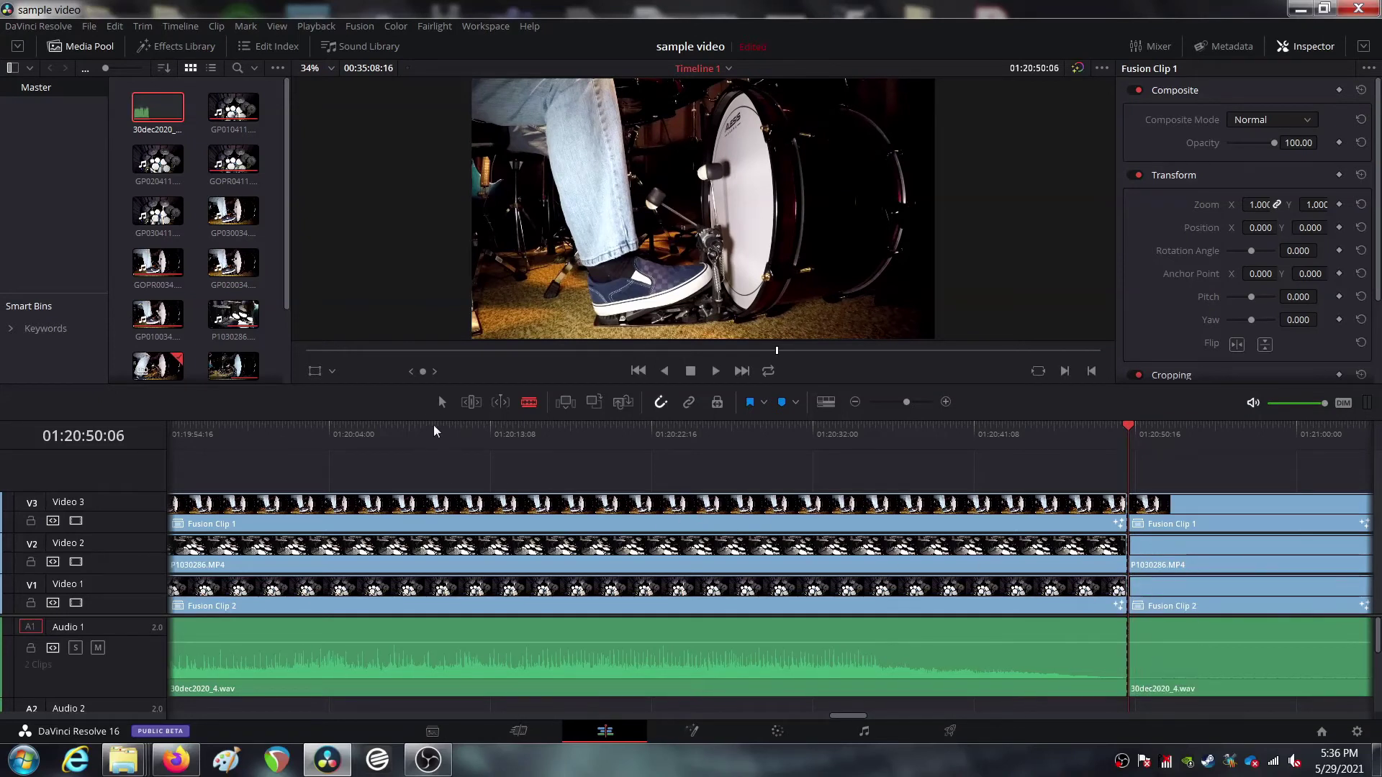
Delete the trailing pieces on the audio, Video 1, Video 2 and Video 3 tracks
left_click(439, 399)
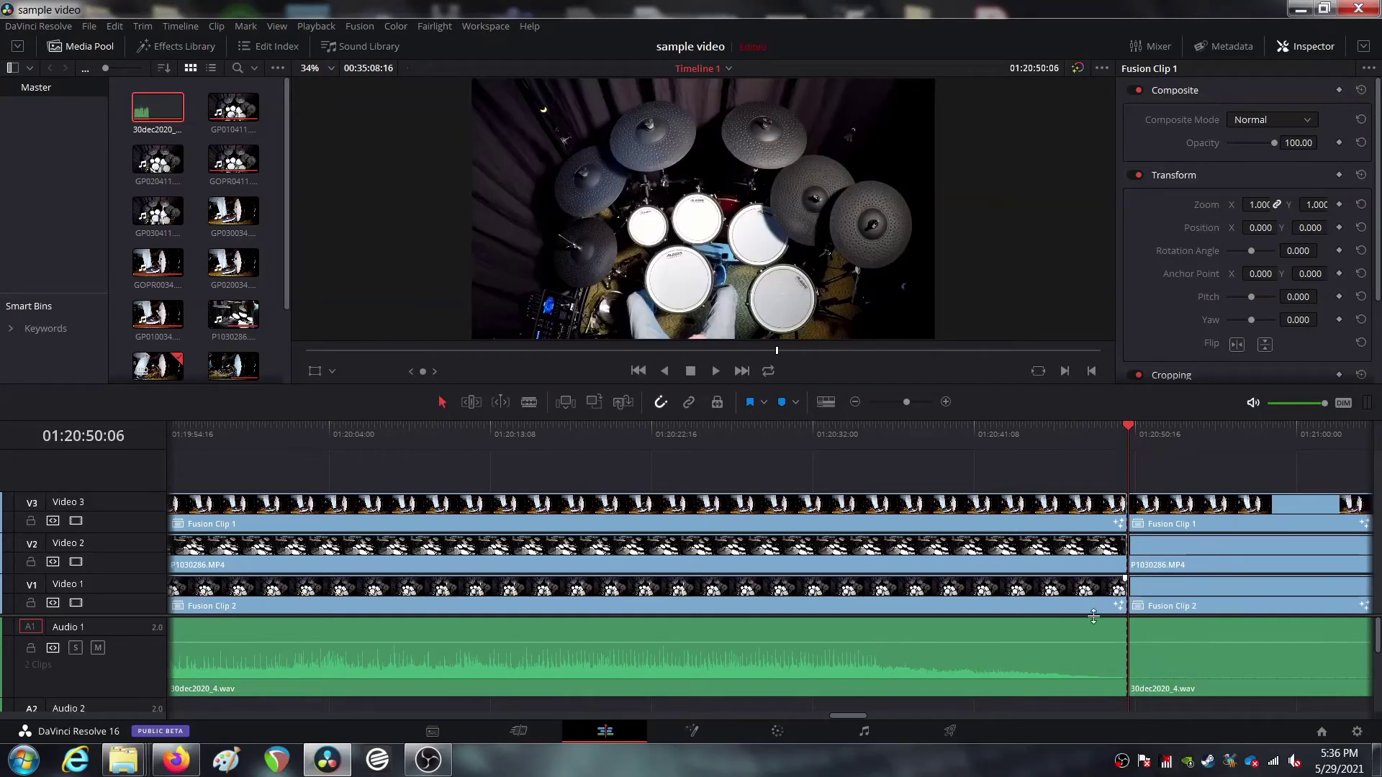
left_click(1176, 632)
key("Delete")
left_click(1173, 580)
key("Delete")
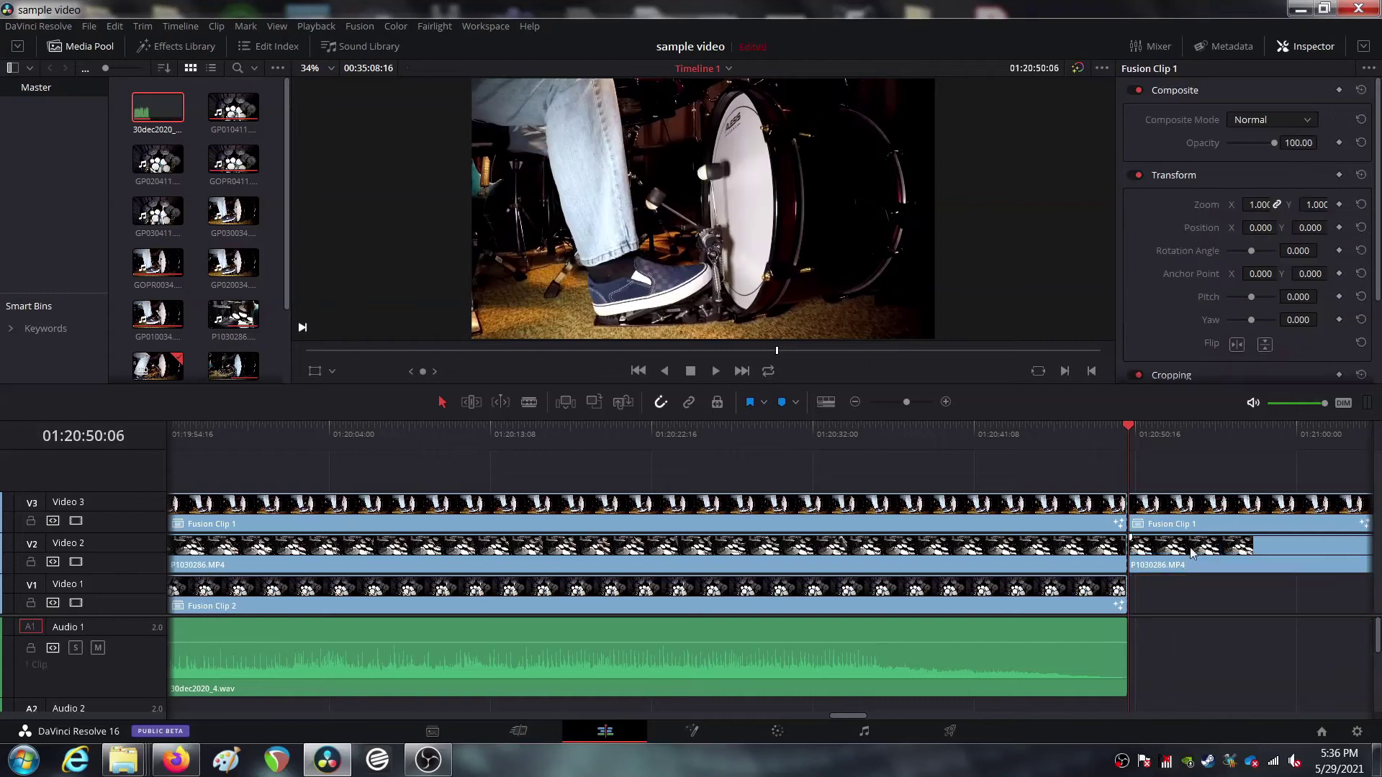
left_click(1189, 547)
key("Delete")
left_click(1187, 512)
key("Delete")
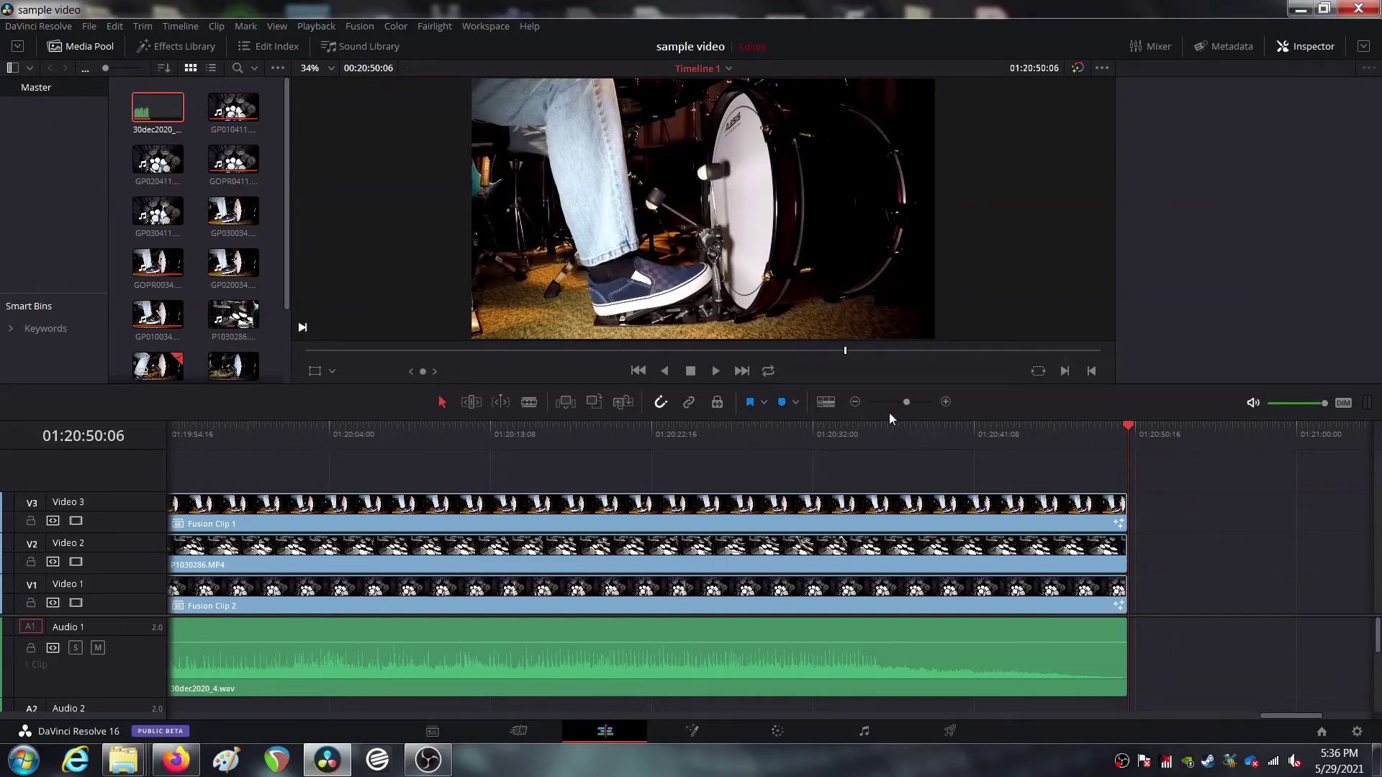
left_click(855, 402)
Select all four clips and drag them to the start of the timeline
left_click(855, 403)
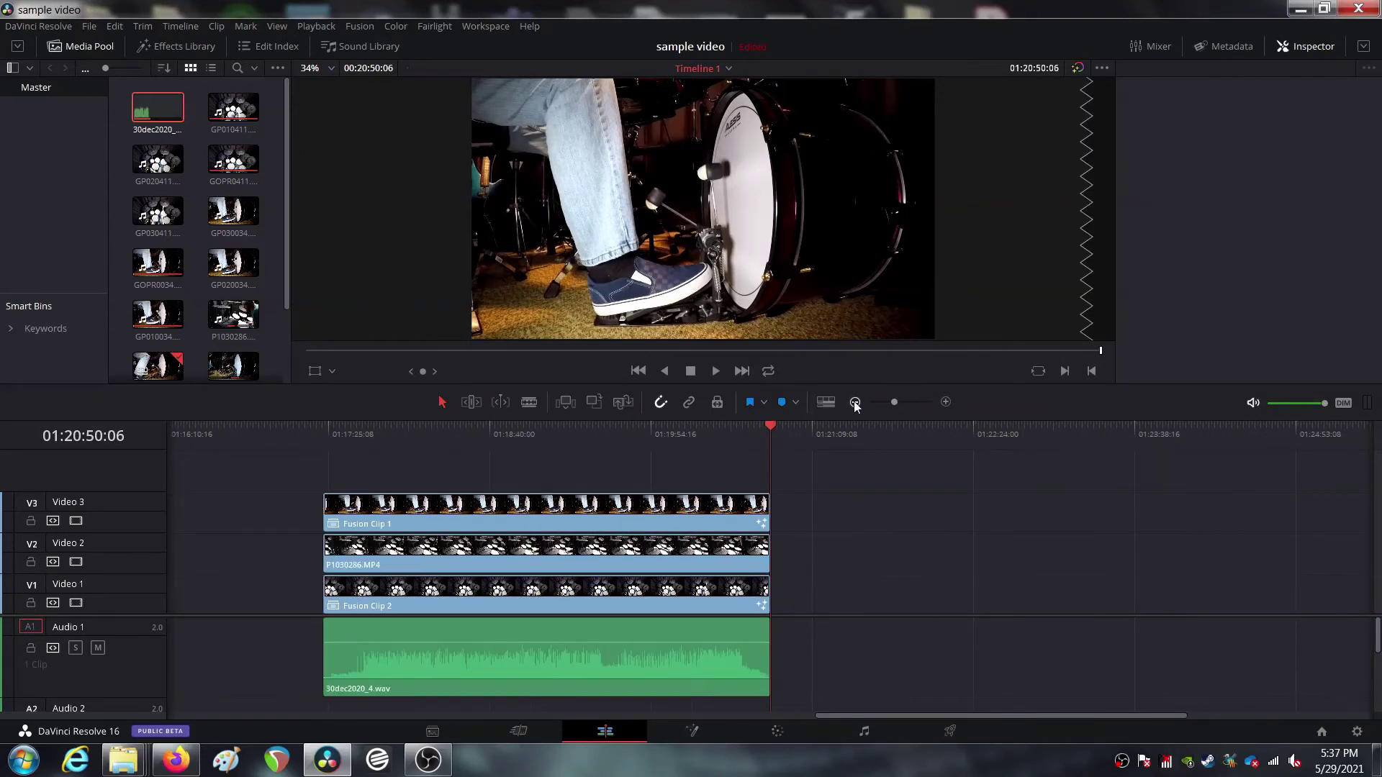
left_click(855, 402)
left_click(855, 402)
left_click(855, 402)
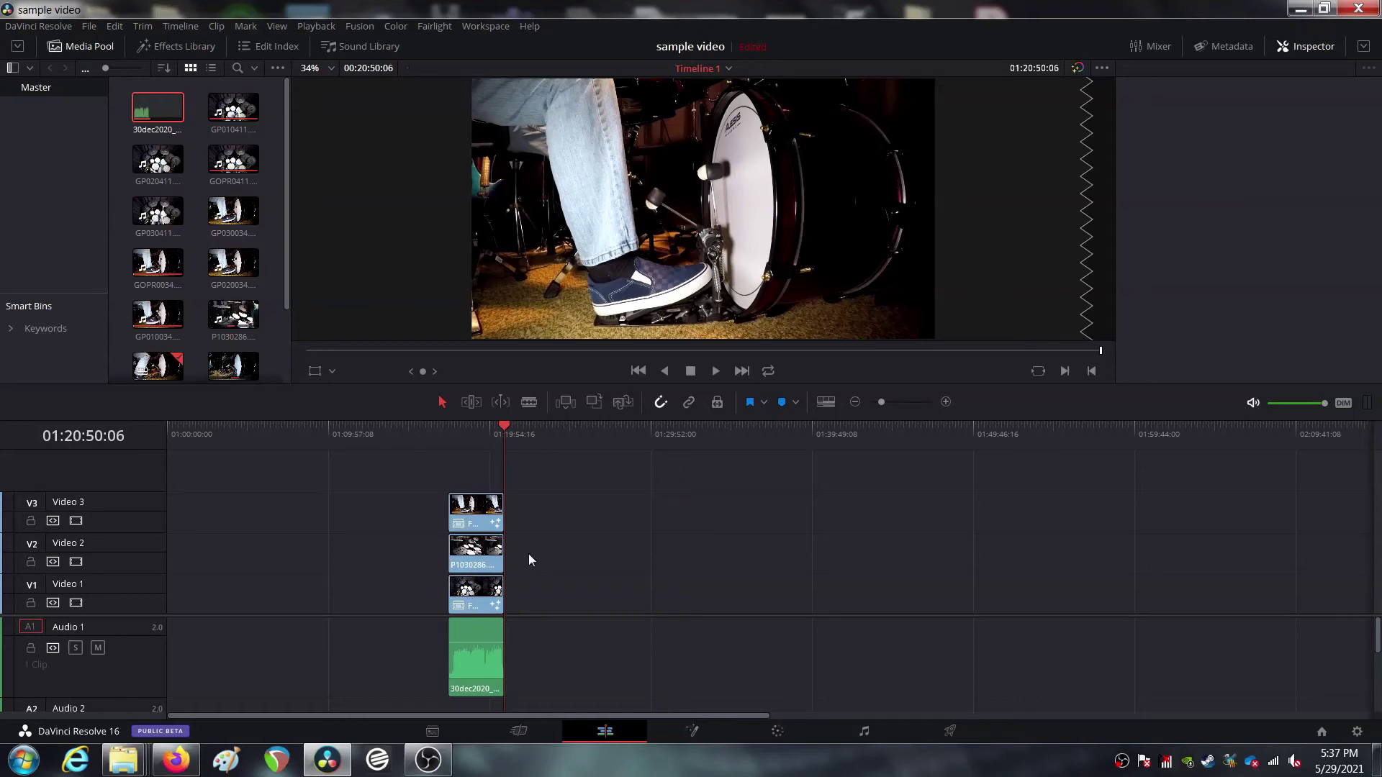
left_click(473, 516)
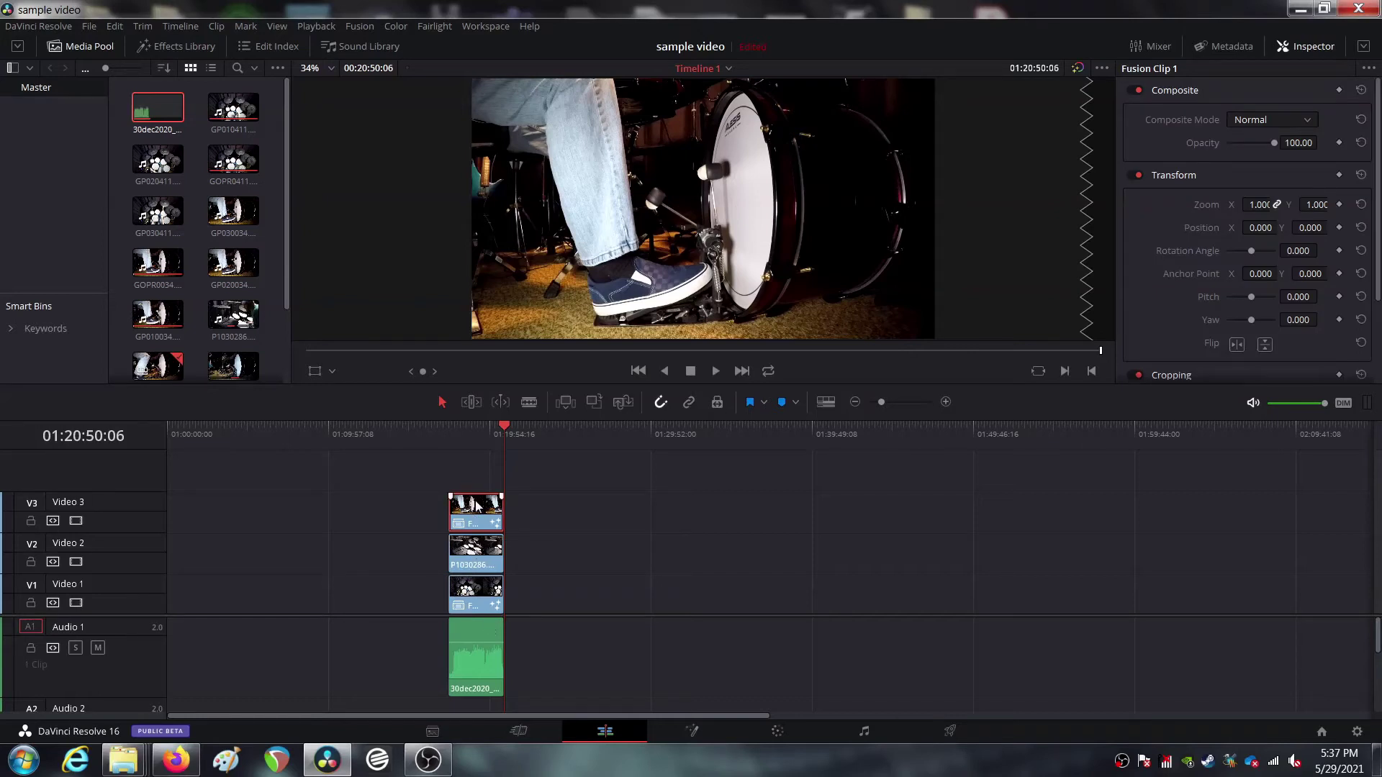
key("ctrl+a")
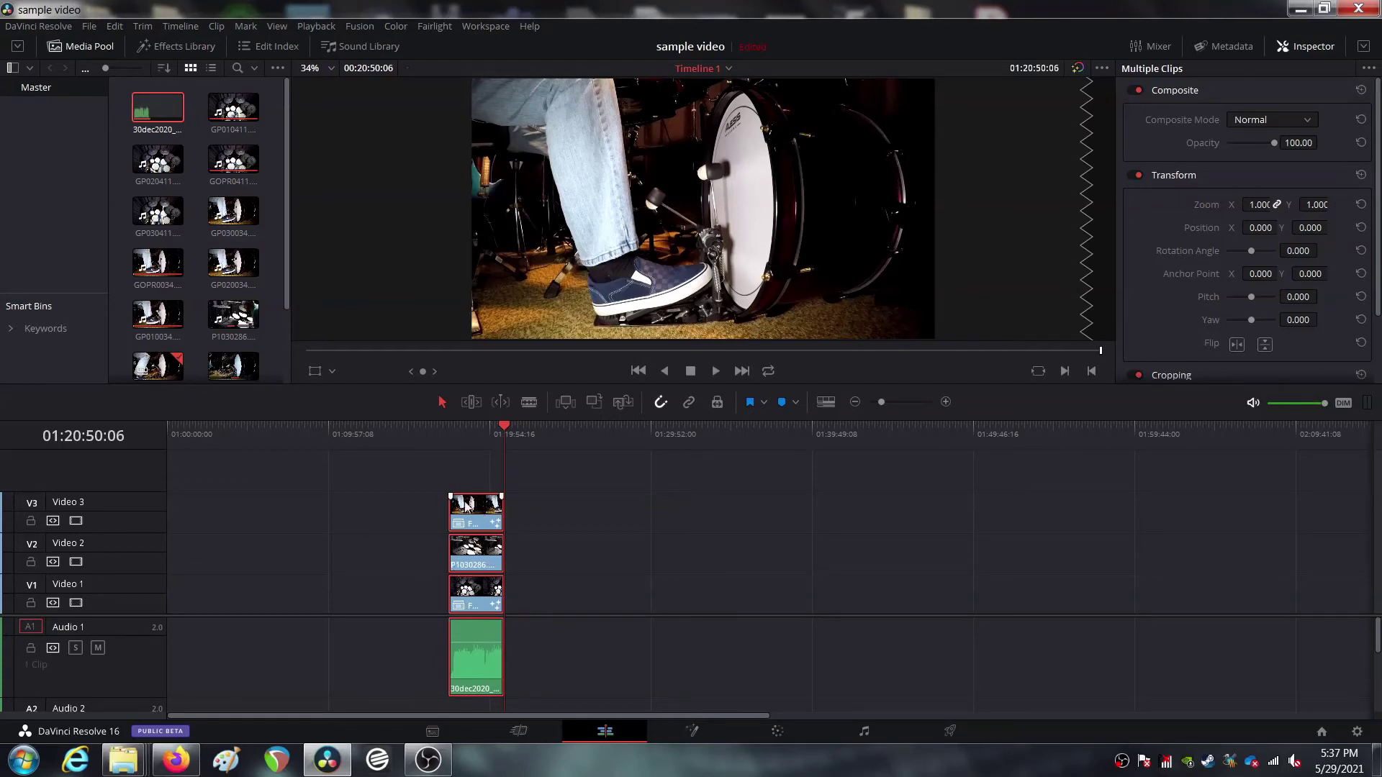
left_click_drag(470, 506, 190, 506)
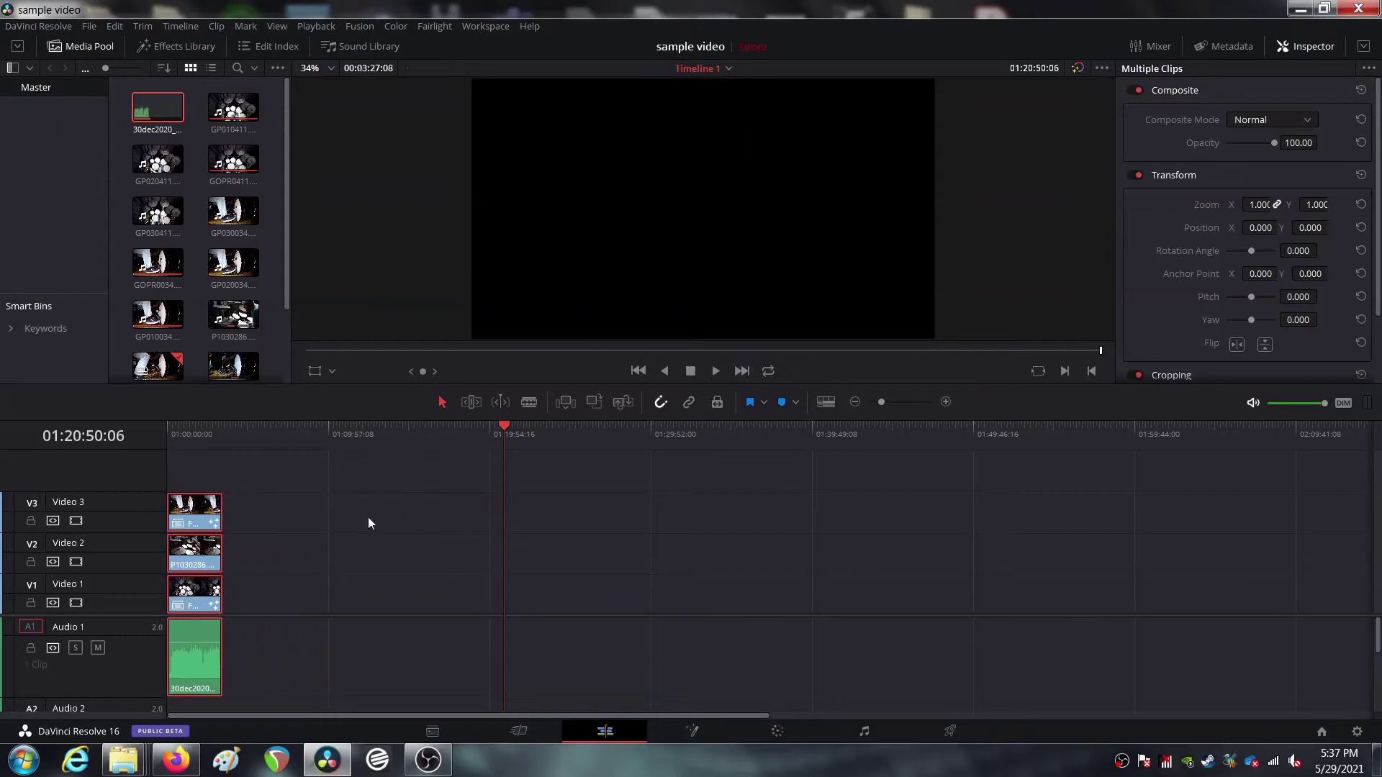
Return the playhead to 01:00:00:00 and zoom in so the clips fill the timeline
left_click_drag(500, 432, 141, 437)
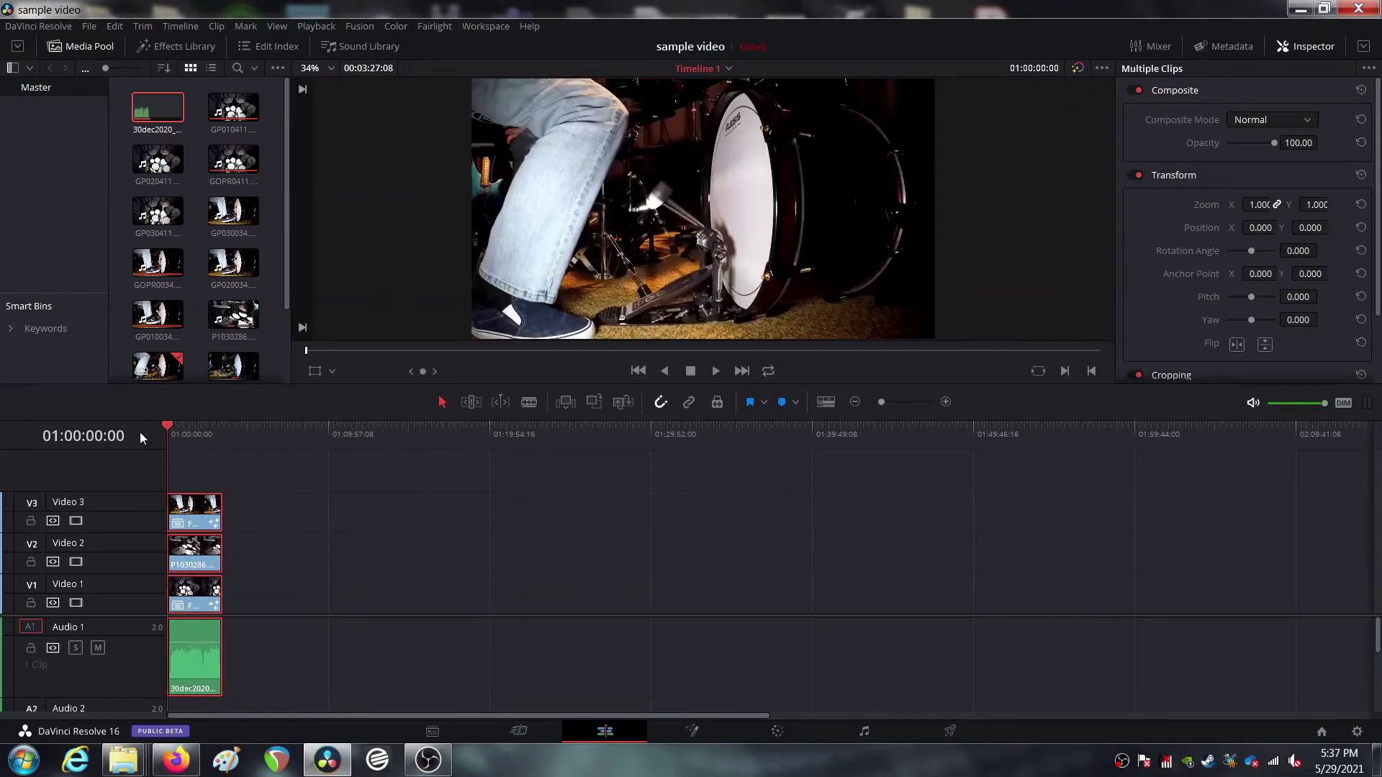
left_click(945, 402)
left_click(945, 401)
left_click(945, 402)
left_click(945, 402)
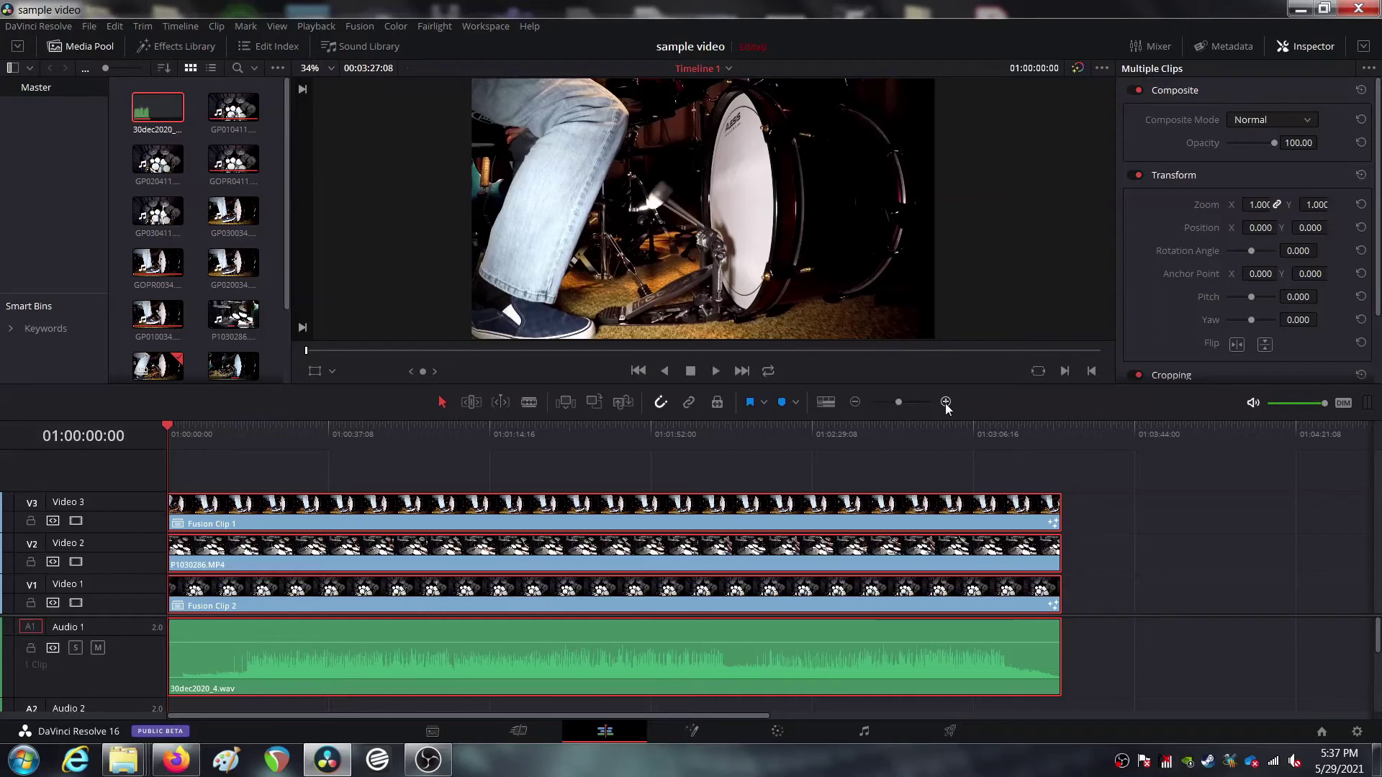
Preview the opening, park the playhead at 01:00:14:16, and select Fusion Clip 1 on V3
key("space")
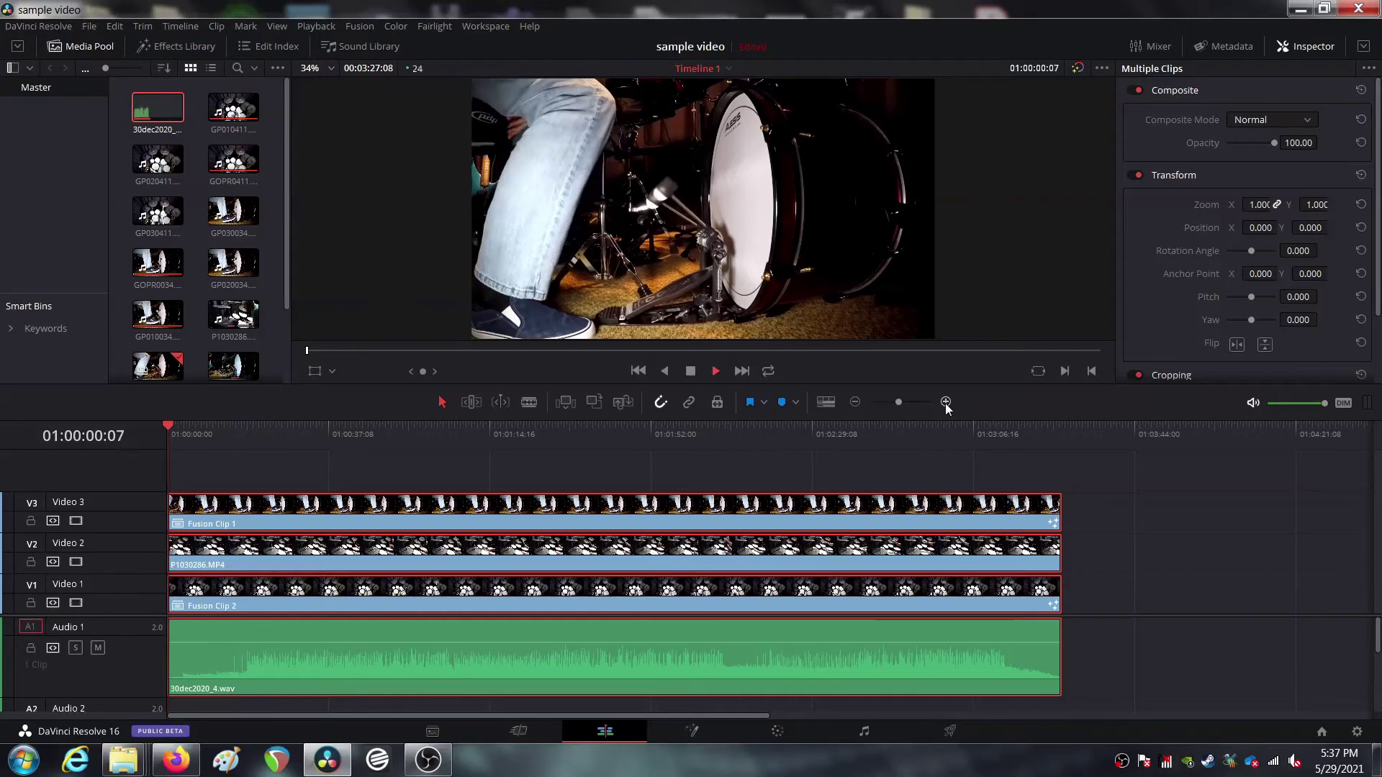
key("space")
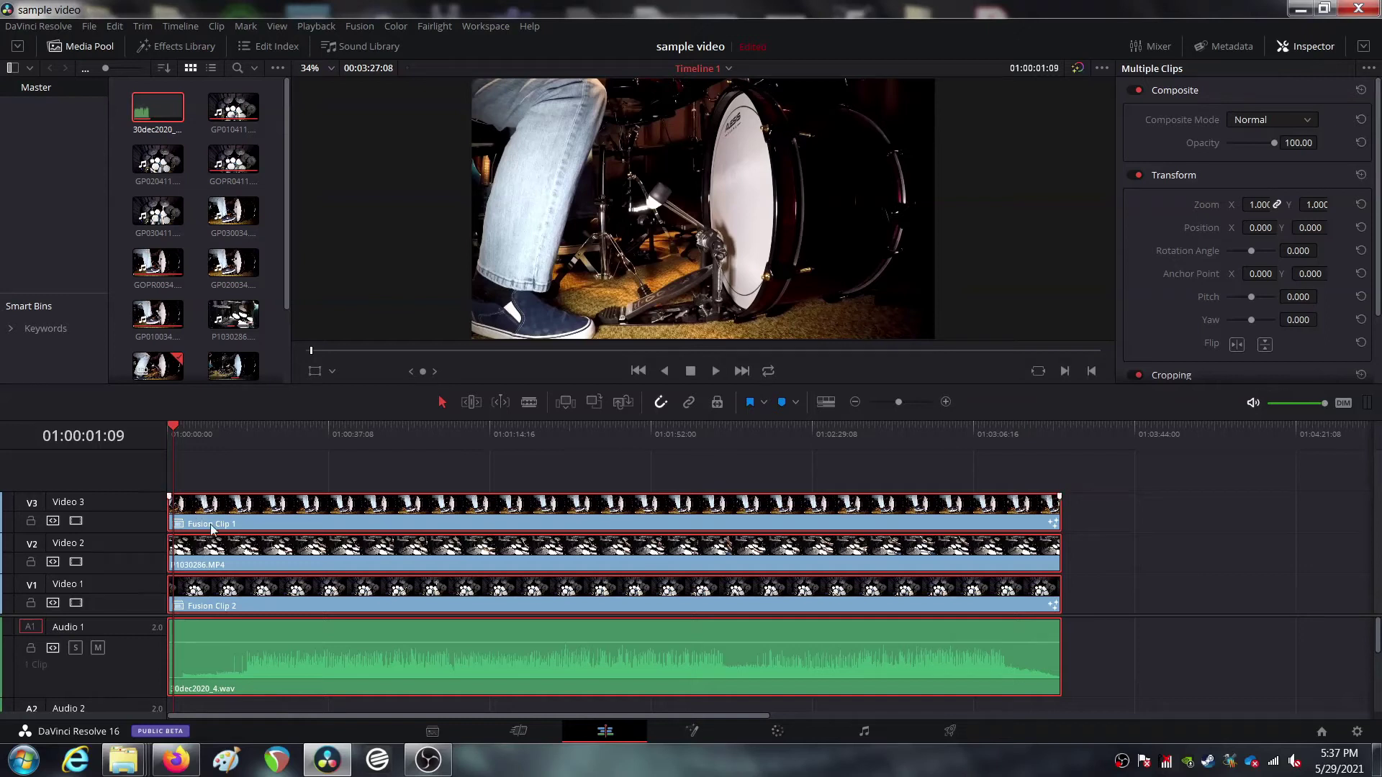
mouse_move(235, 443)
left_mouse_down()
mouse_move(229, 481)
mouse_move(230, 465)
left_mouse_up()
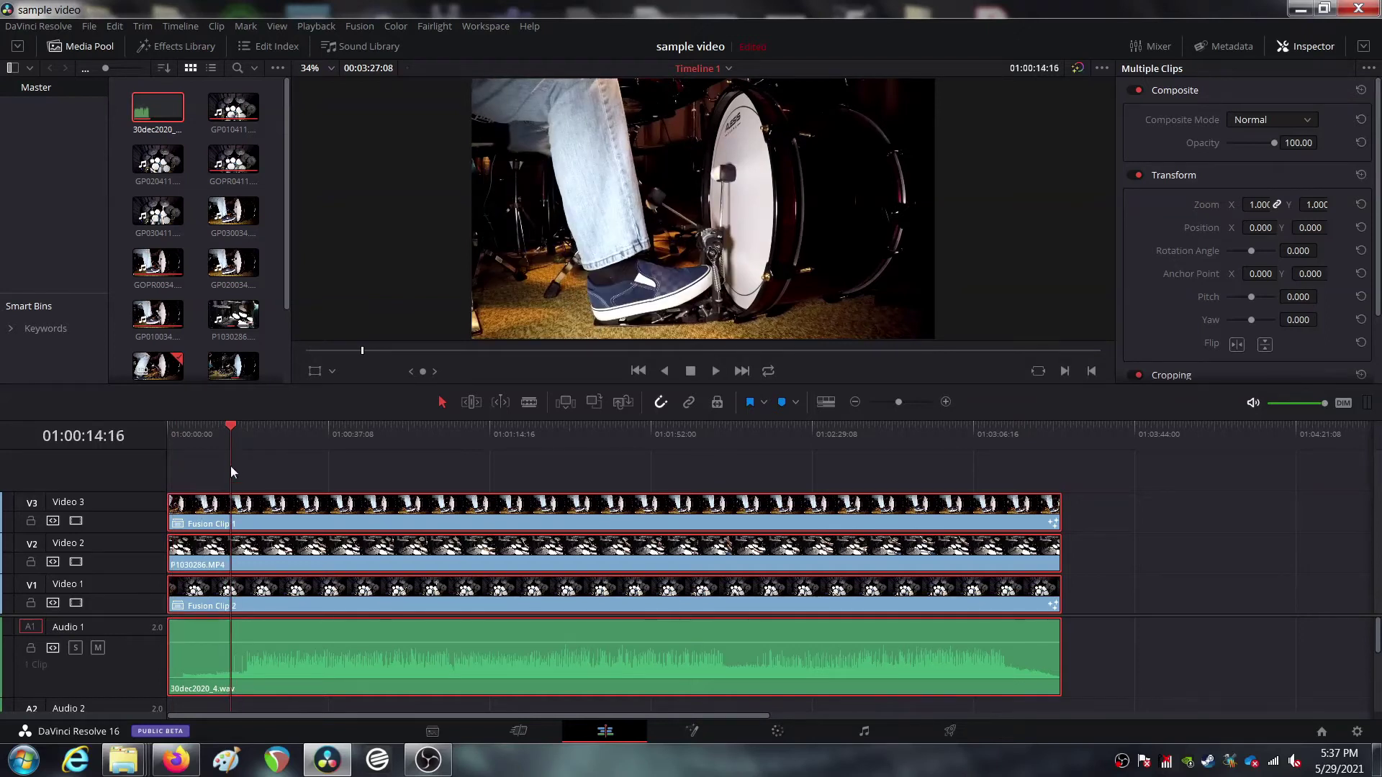
left_click(204, 473)
left_click(201, 509)
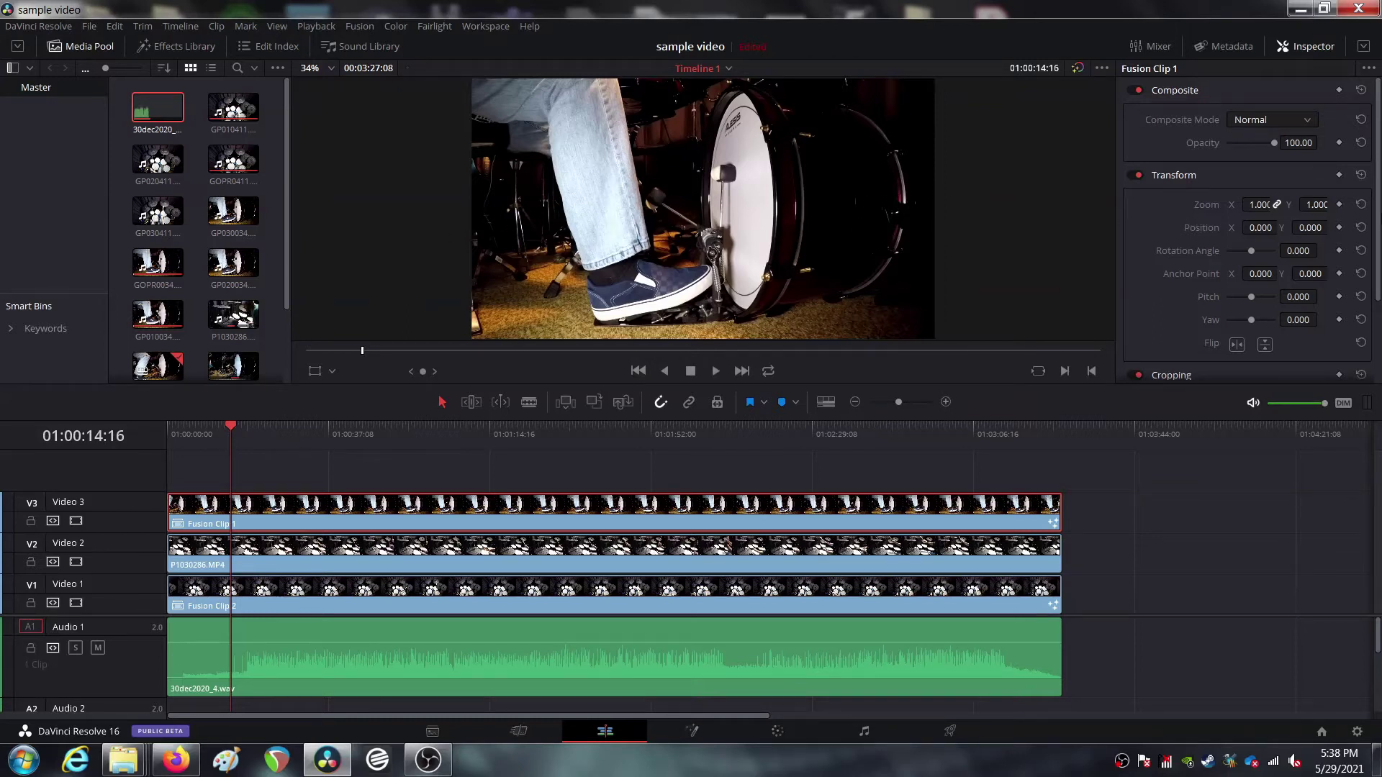
In the Inspector's Cropping section, set Crop Left 324.9, Right 472.6, Top 83.1, Bottom 49.8
scroll(1328, 302, "down", 3)
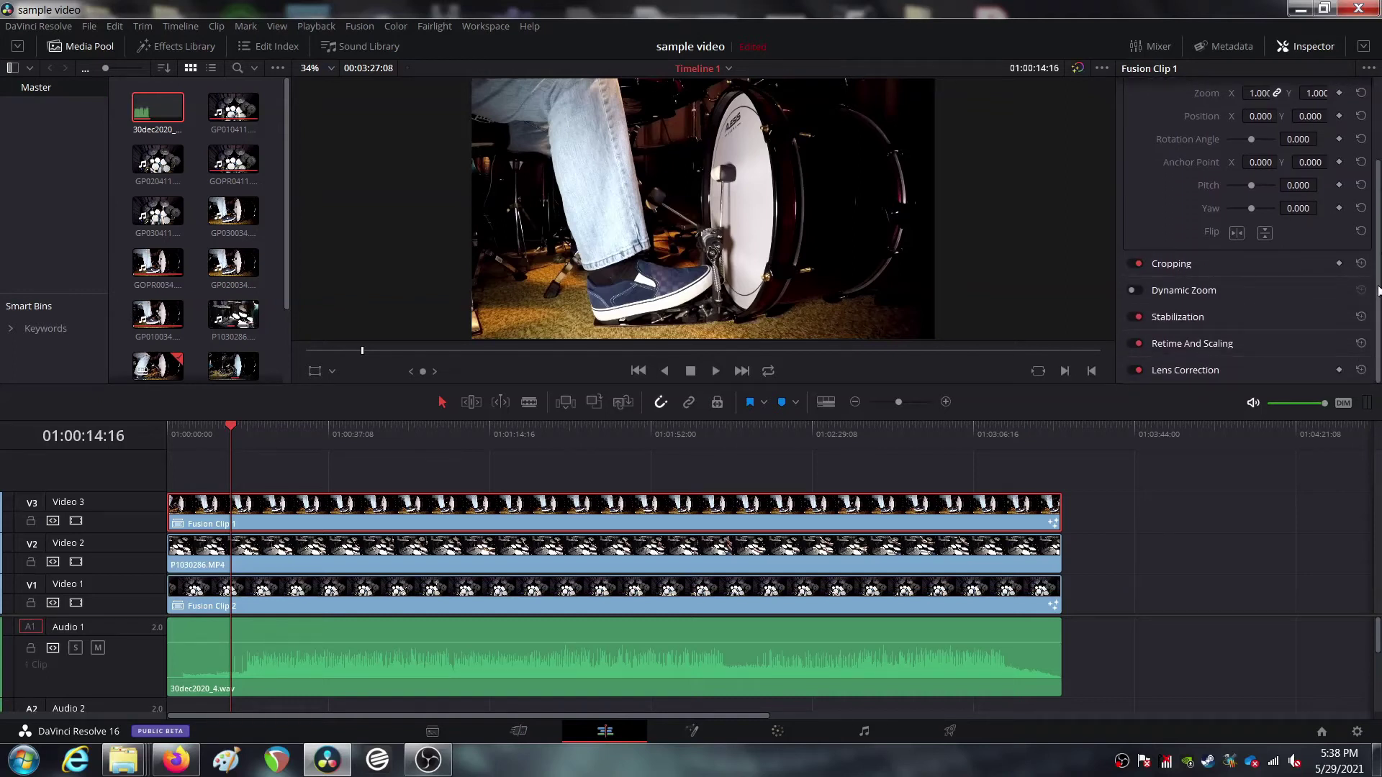
mouse_move(1378, 290)
left_mouse_down()
mouse_move(1378, 225)
mouse_move(1378, 294)
left_mouse_up()
left_click(1150, 262)
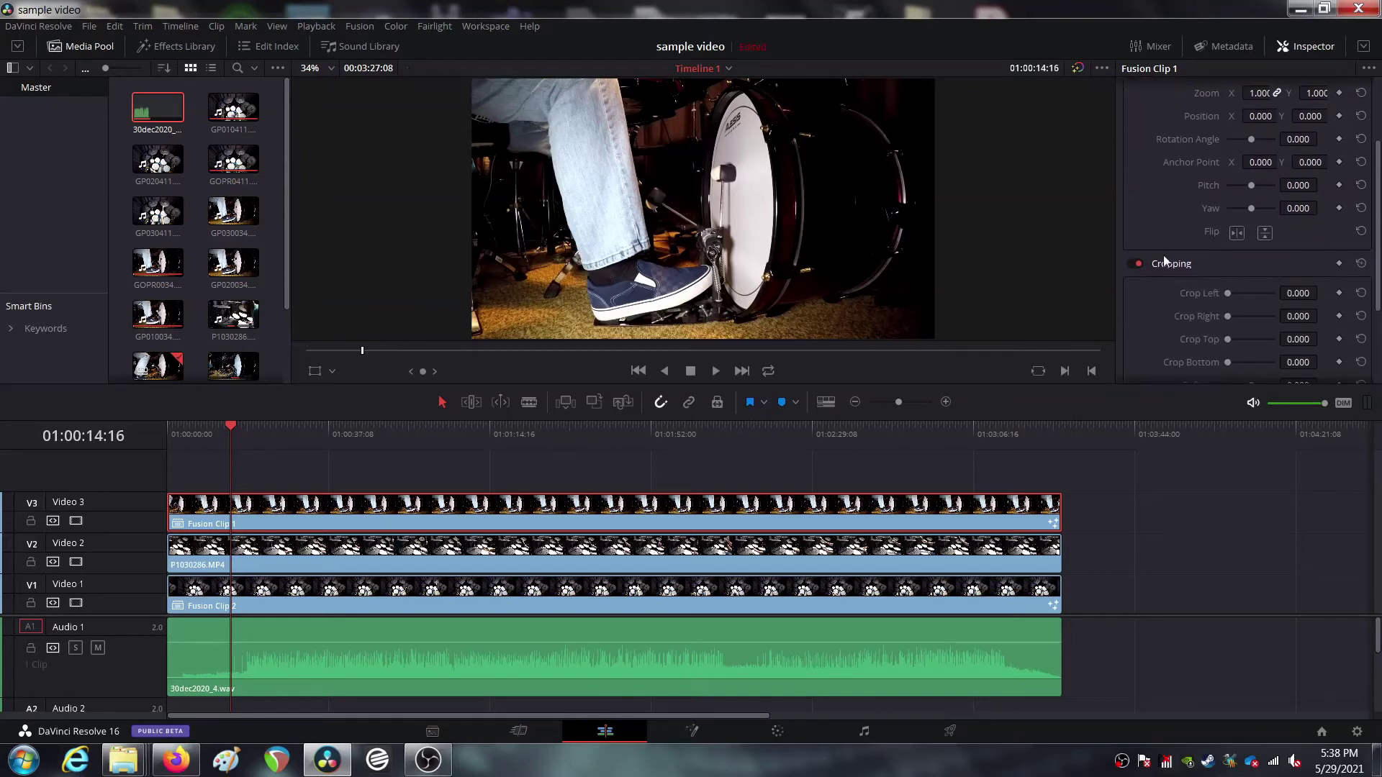
left_click_drag(1227, 292, 1235, 294)
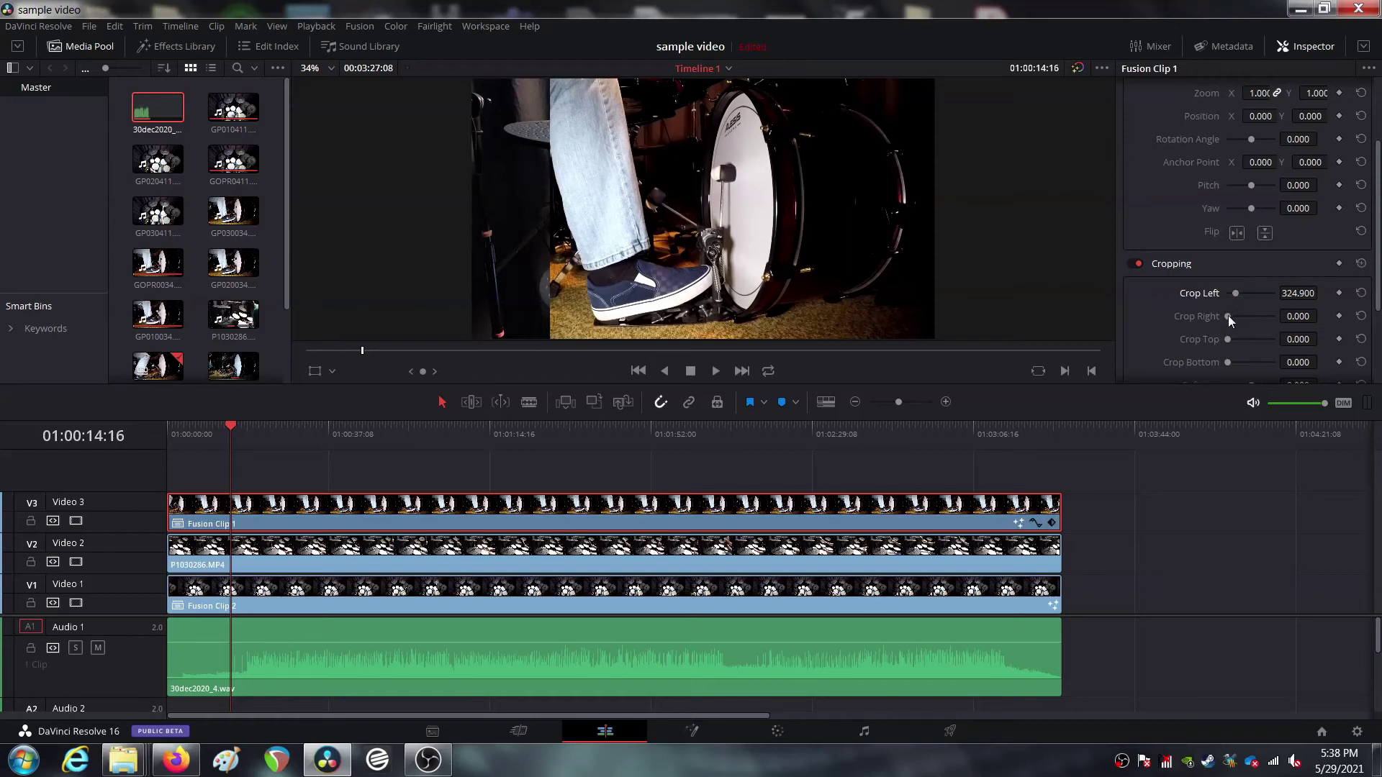
left_click_drag(1228, 315, 1238, 316)
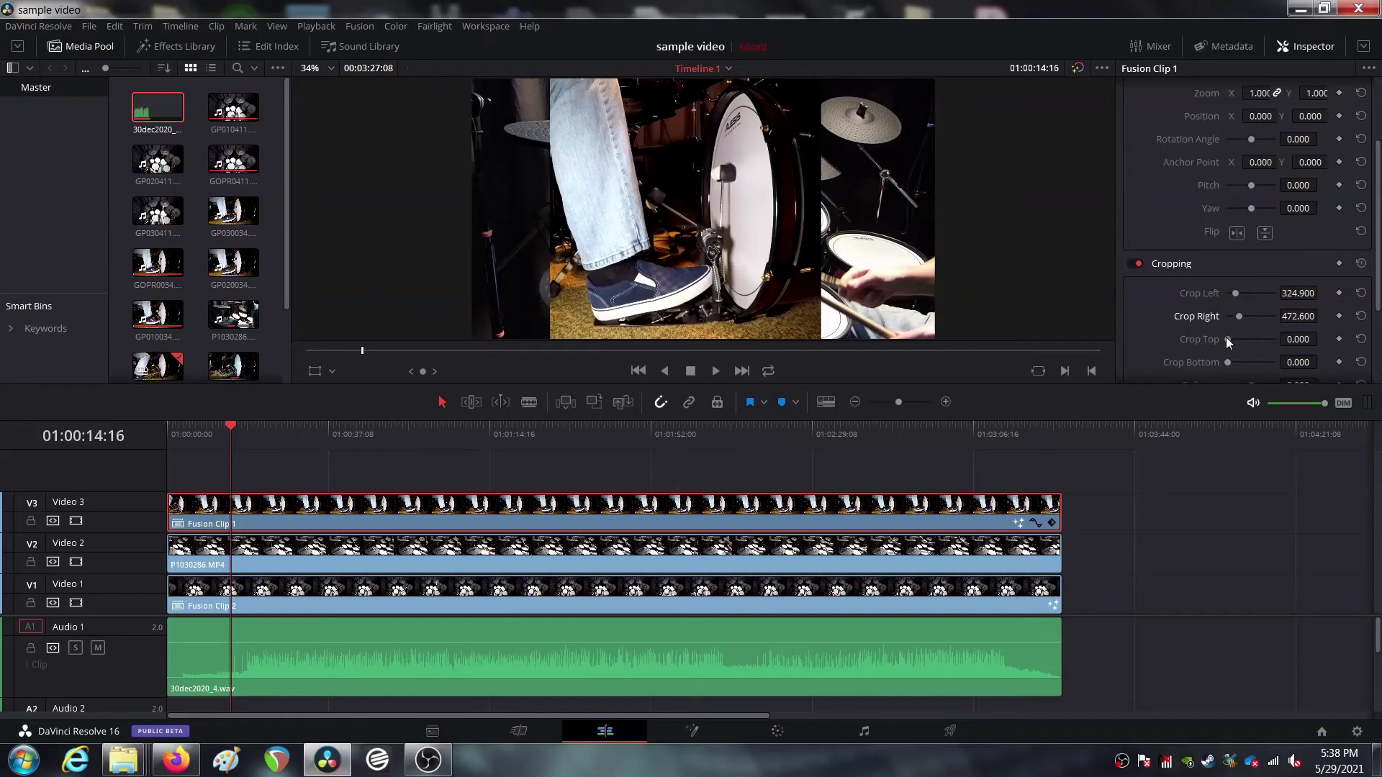
left_click_drag(1226, 338, 1231, 339)
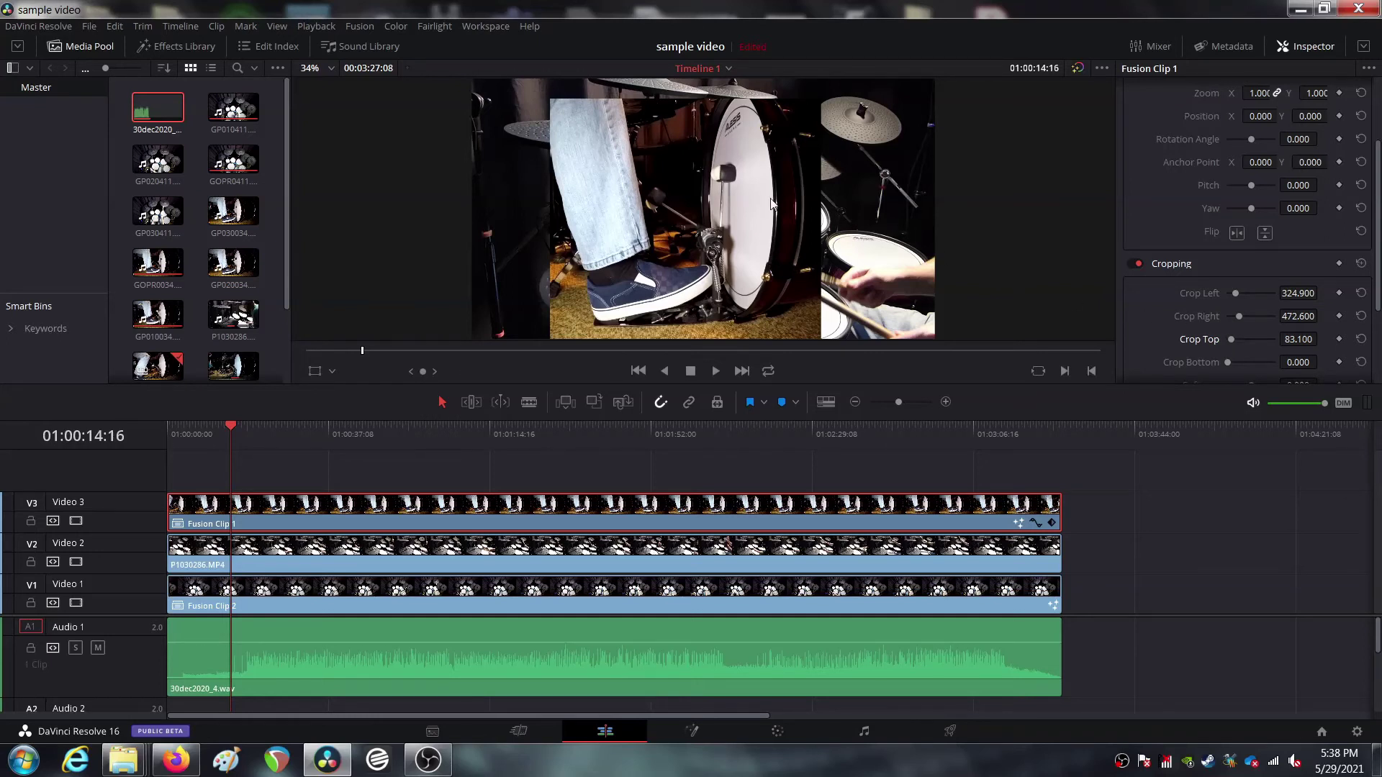
left_click(1227, 361)
left_click_drag(1228, 361, 1230, 361)
key("ctrl+shift+z")
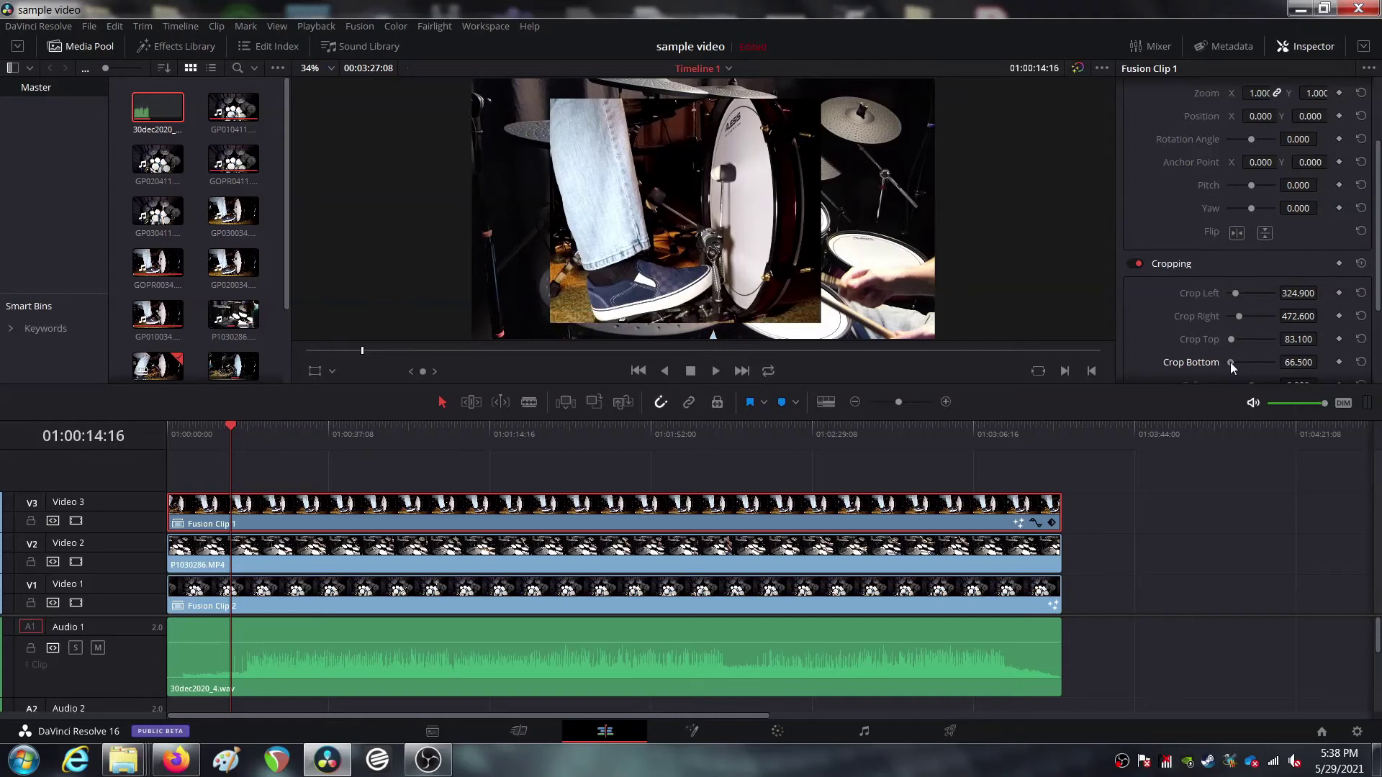
left_click_drag(1229, 362, 1229, 361)
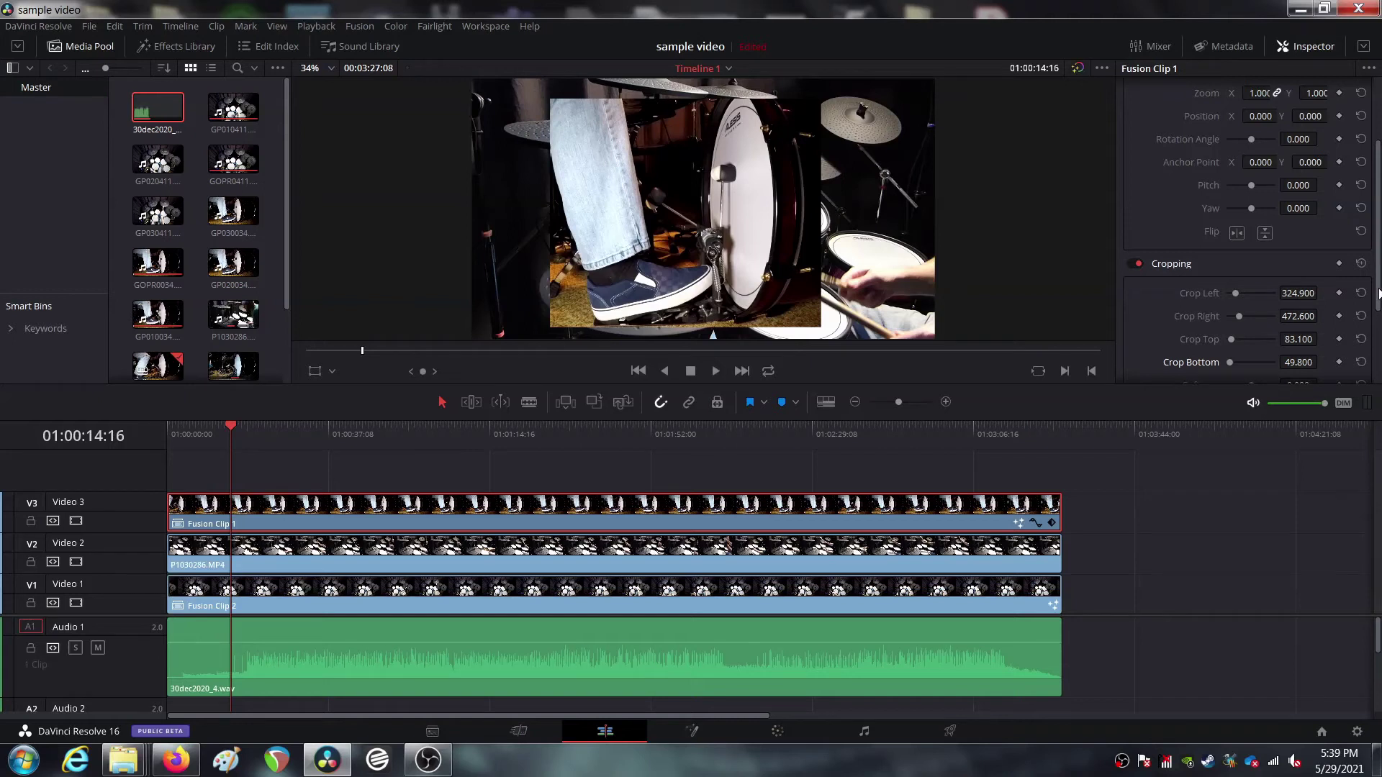
left_click_drag(1379, 293, 1373, 224)
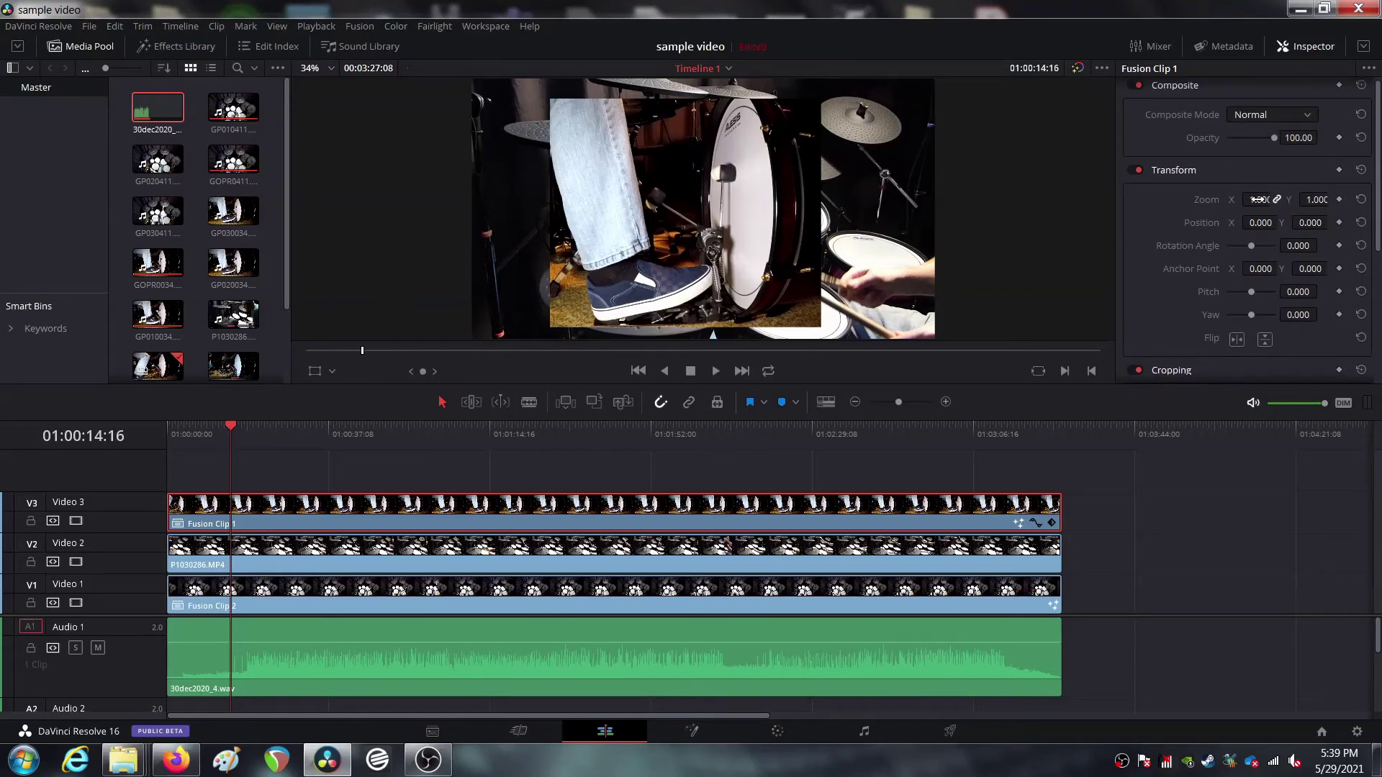
Scale Fusion Clip 1 to 0.620 zoom and position it at X -553, Y -226
left_click_drag(1259, 199, 1239, 199)
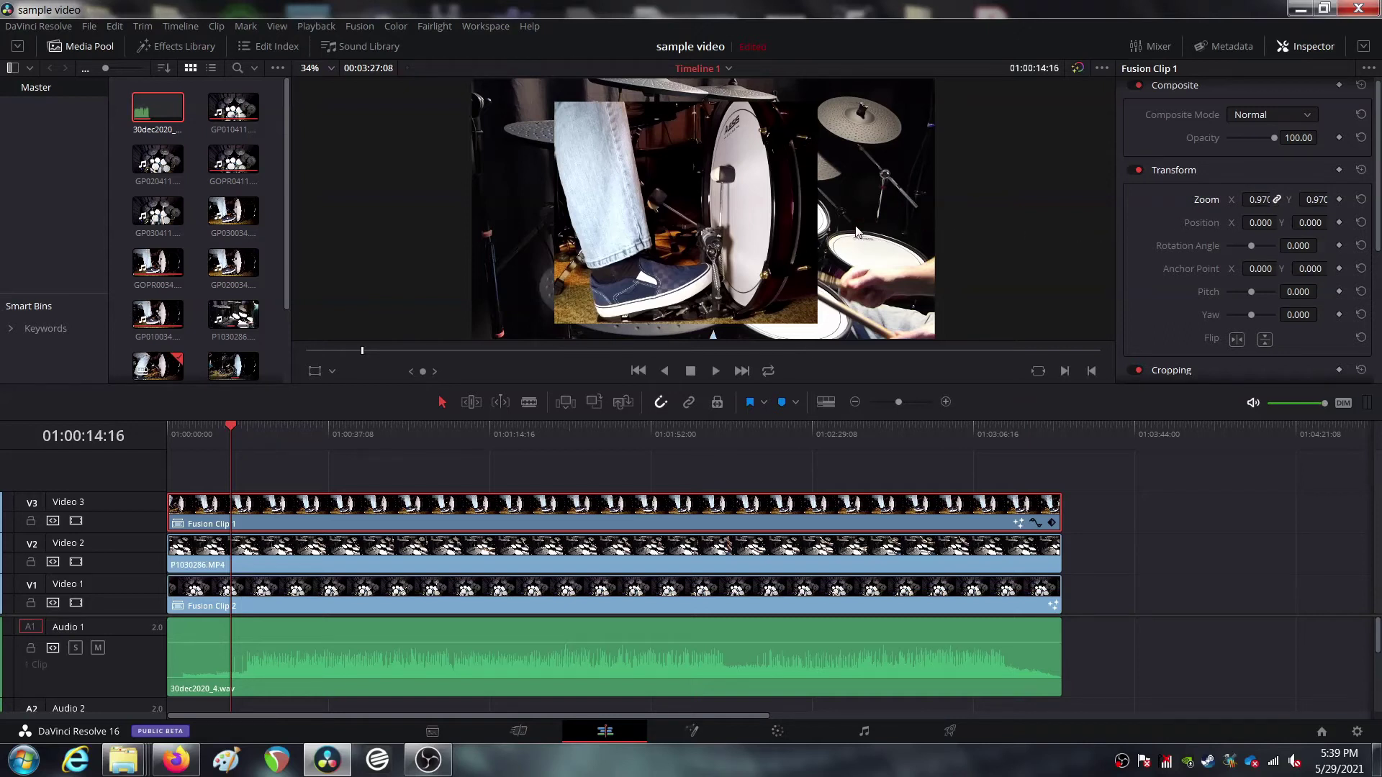
left_click_drag(1260, 199, 1179, 222)
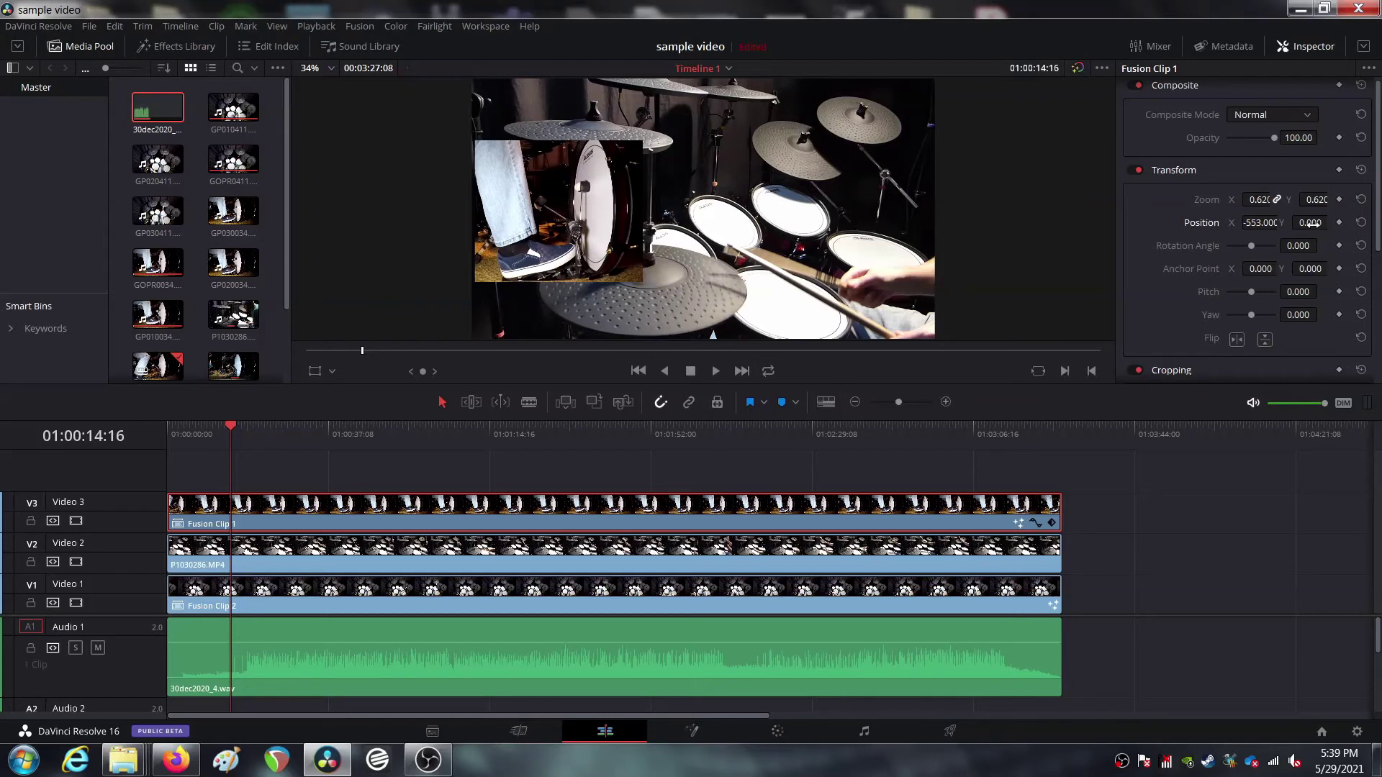
left_click_drag(1317, 222, 1267, 222)
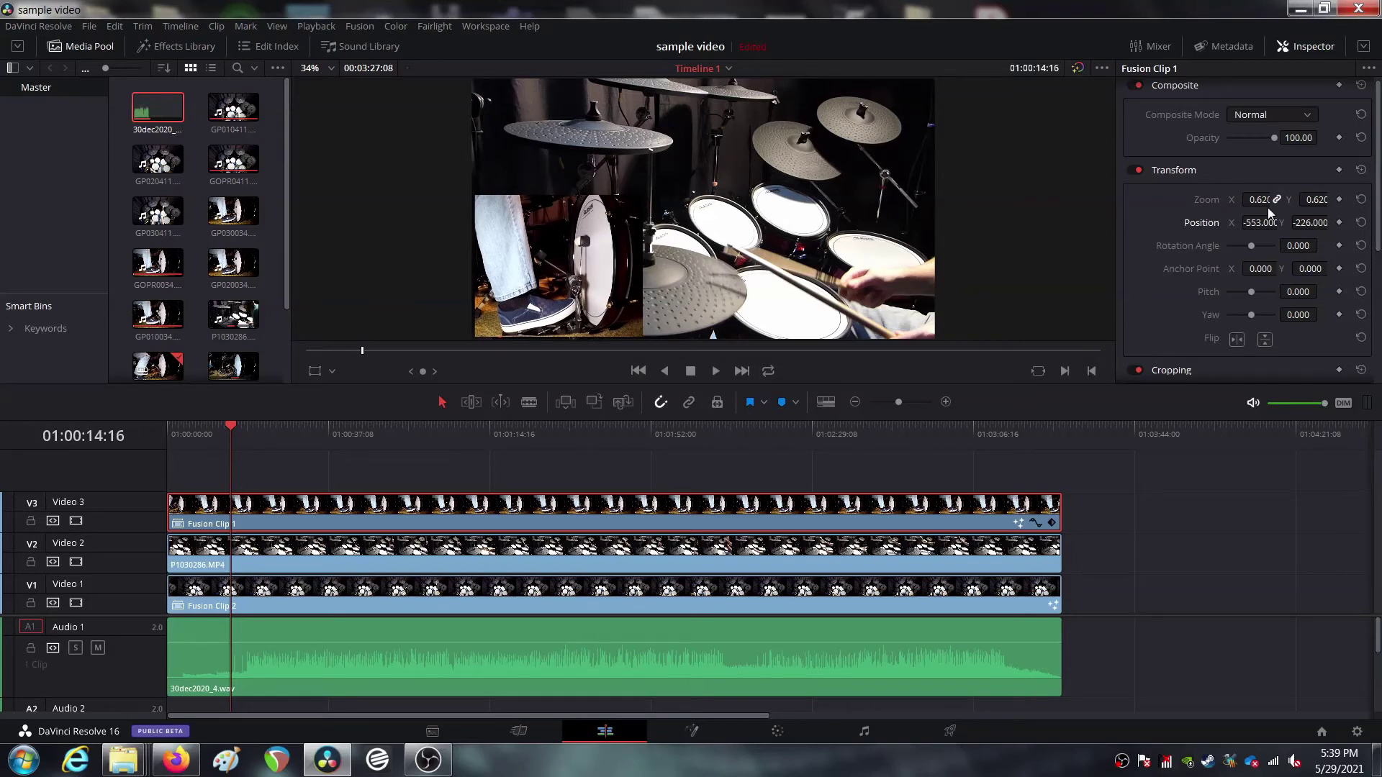
scroll(1253, 231, "down", 4)
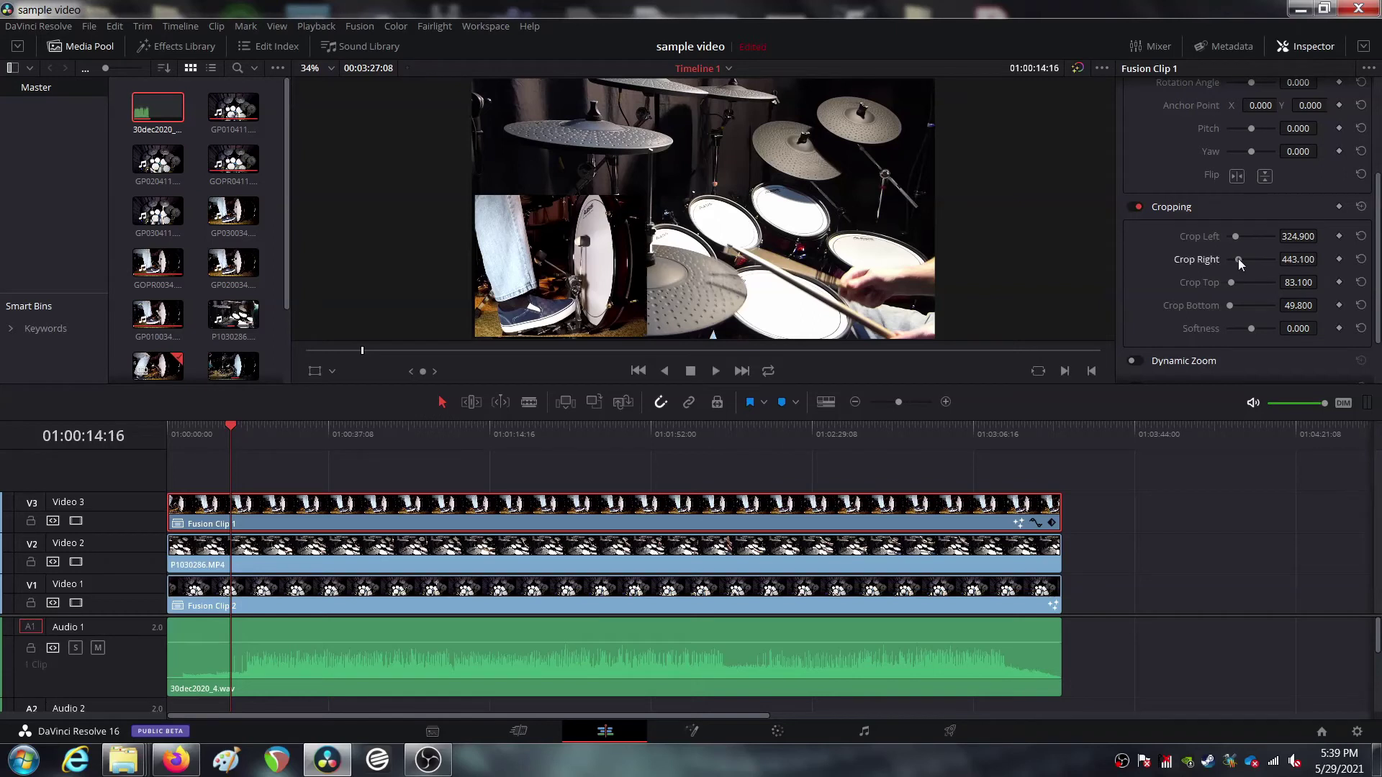
Tighten the inset's crop to Right 679.4 and Top 132.9 with Softness about 47.7
left_click_drag(1238, 257, 1241, 258)
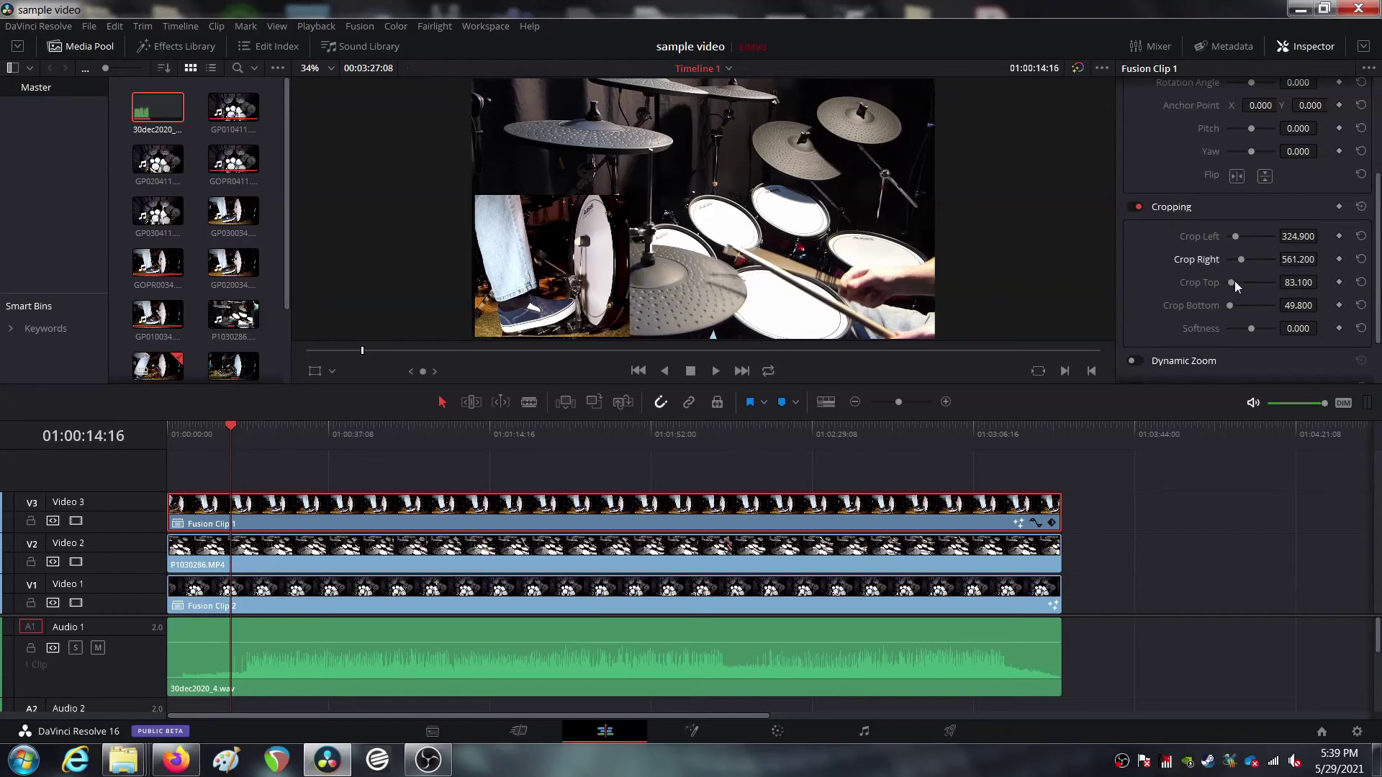
left_click_drag(1233, 282, 1233, 282)
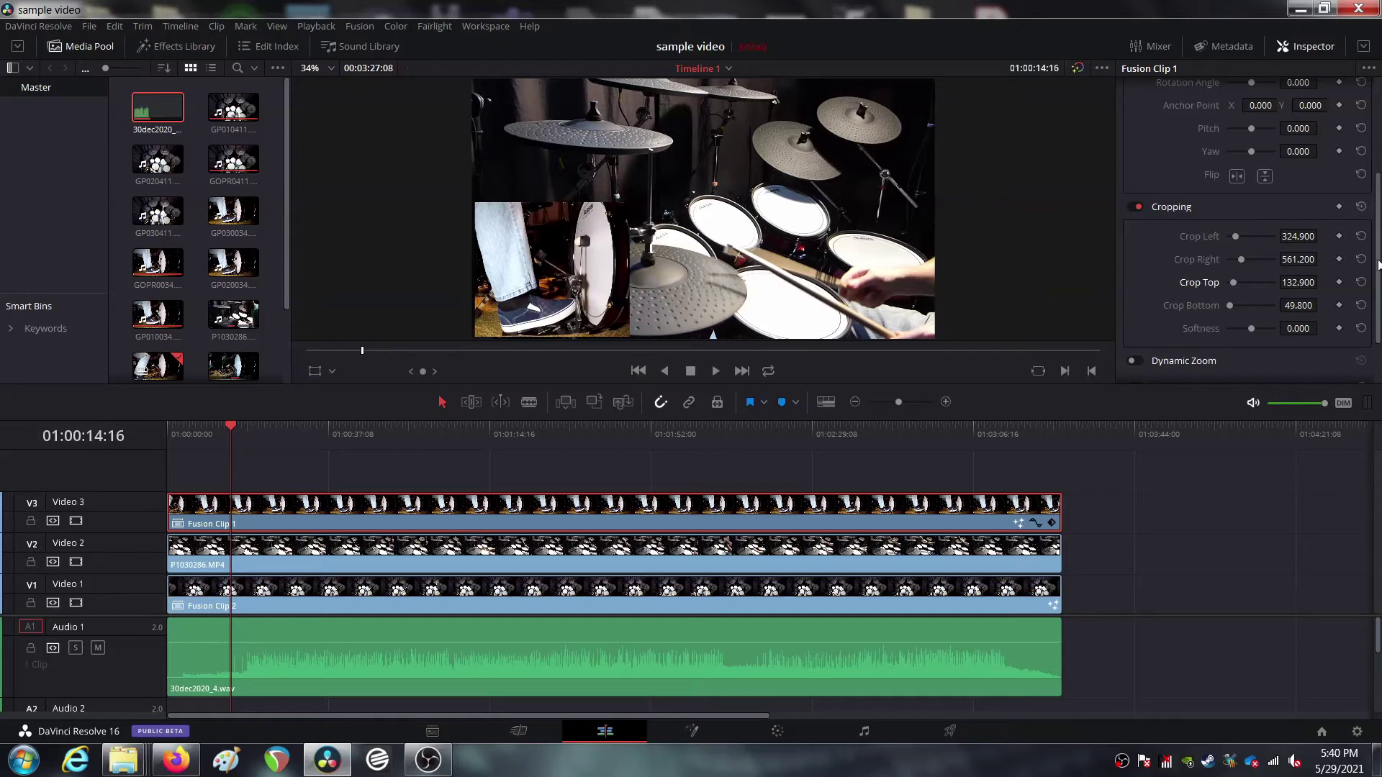
scroll(1378, 264, "down", 2)
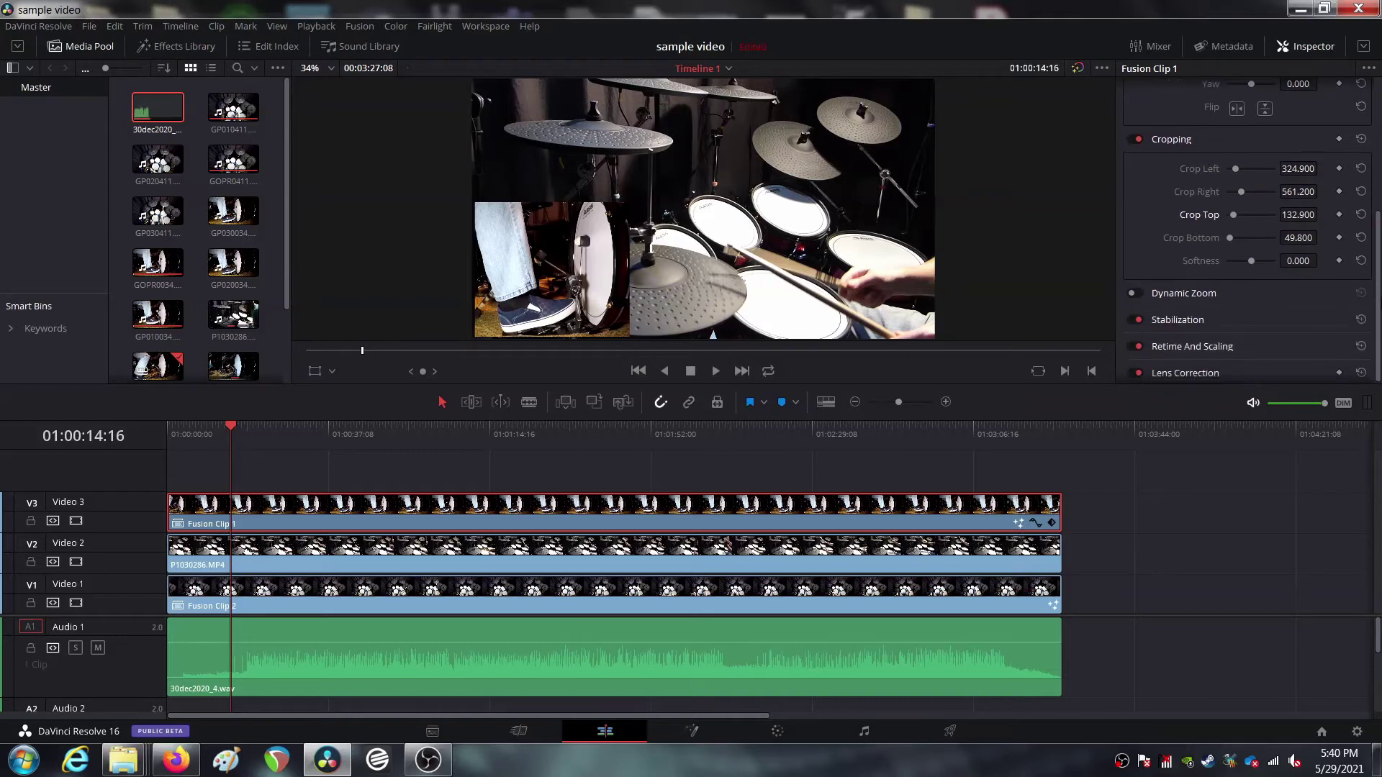
scroll(1375, 266, "up", 2)
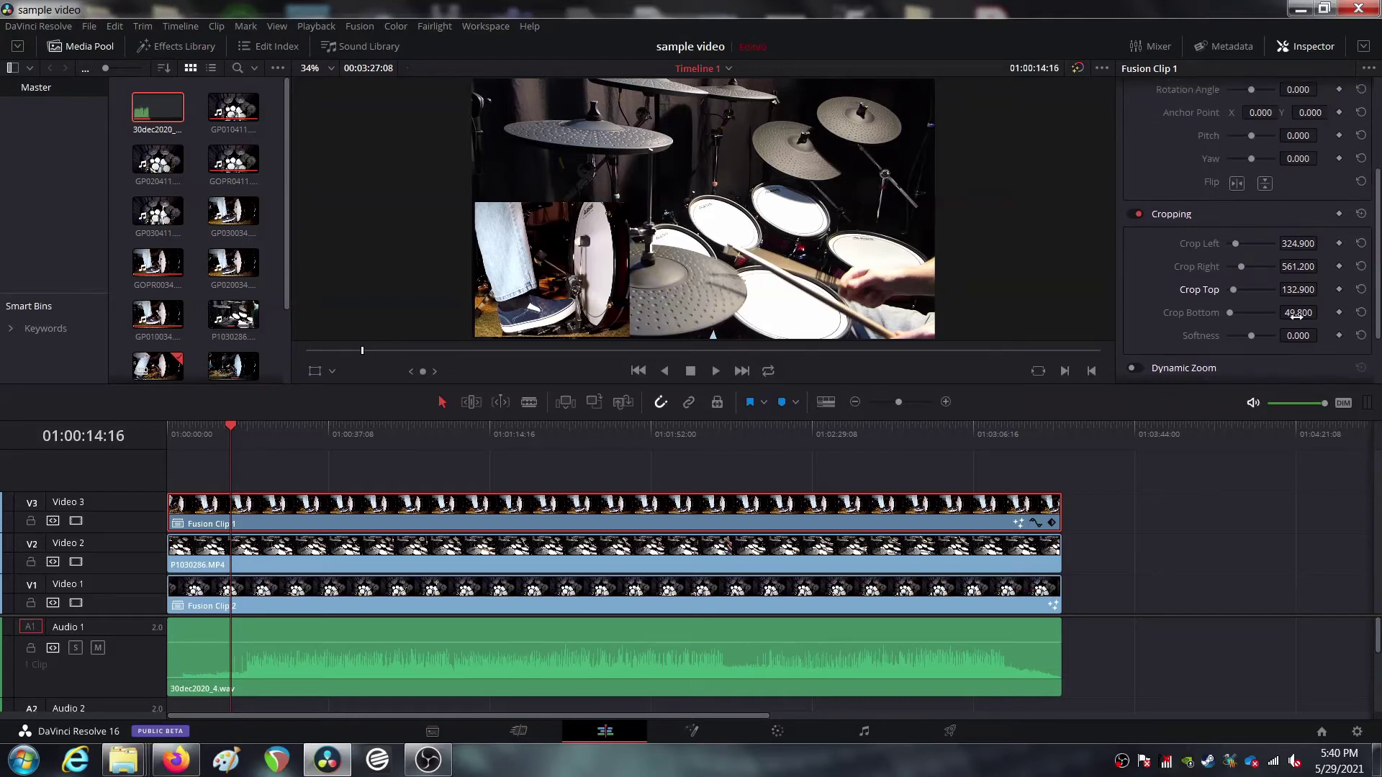
left_click_drag(1250, 336, 1245, 337)
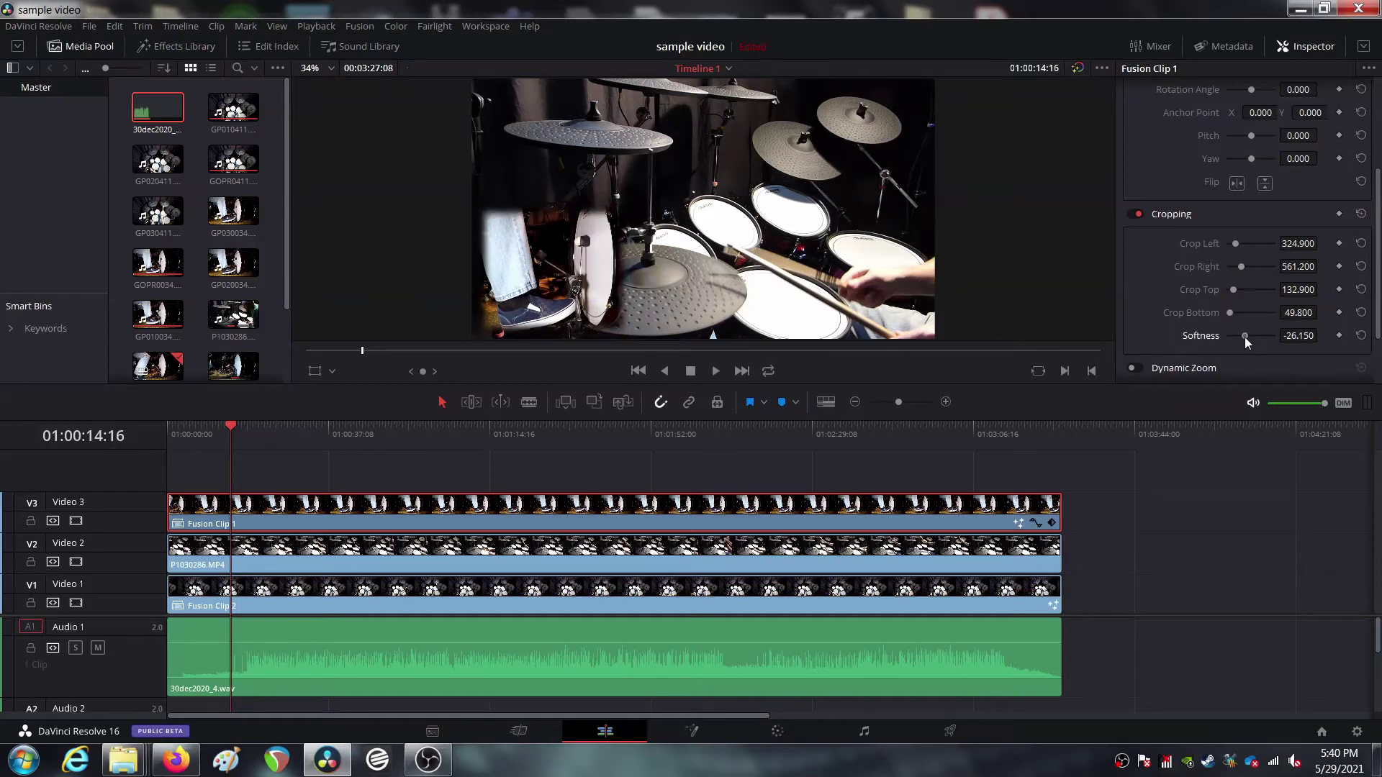
left_click_drag(1244, 337, 1262, 337)
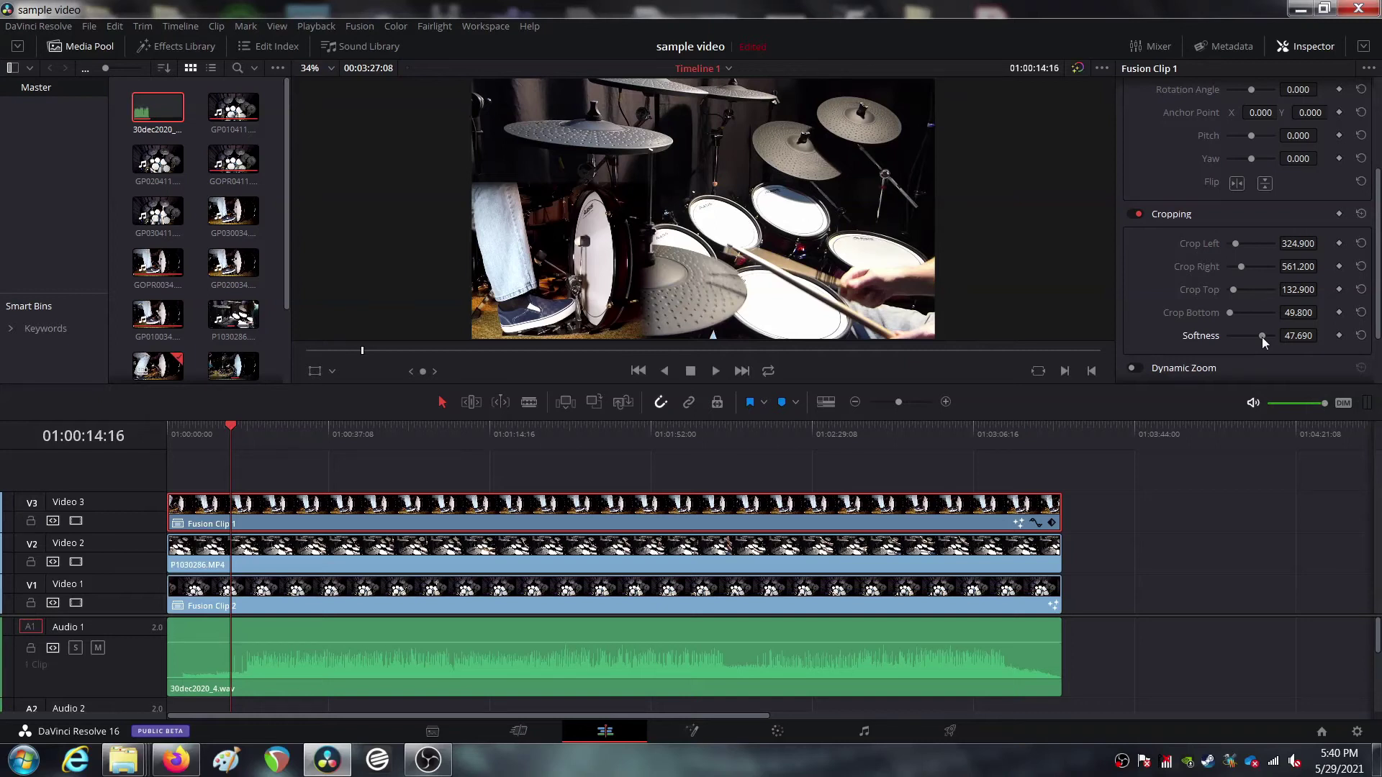
left_click_drag(1242, 267, 1244, 266)
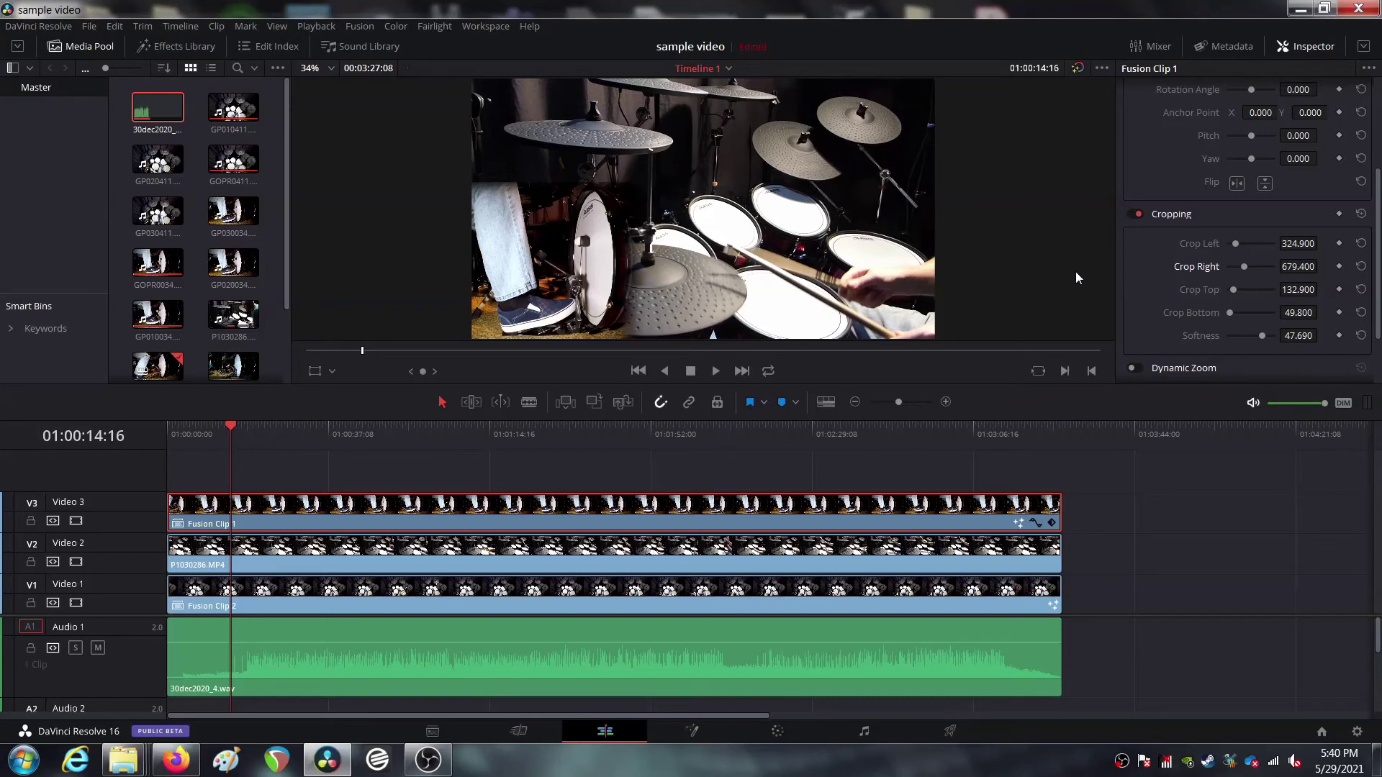
Scrub the inset's Zoom from 0.62 to 0.52 and Position Y from -226 to -257
scroll(1249, 228, "up", 5)
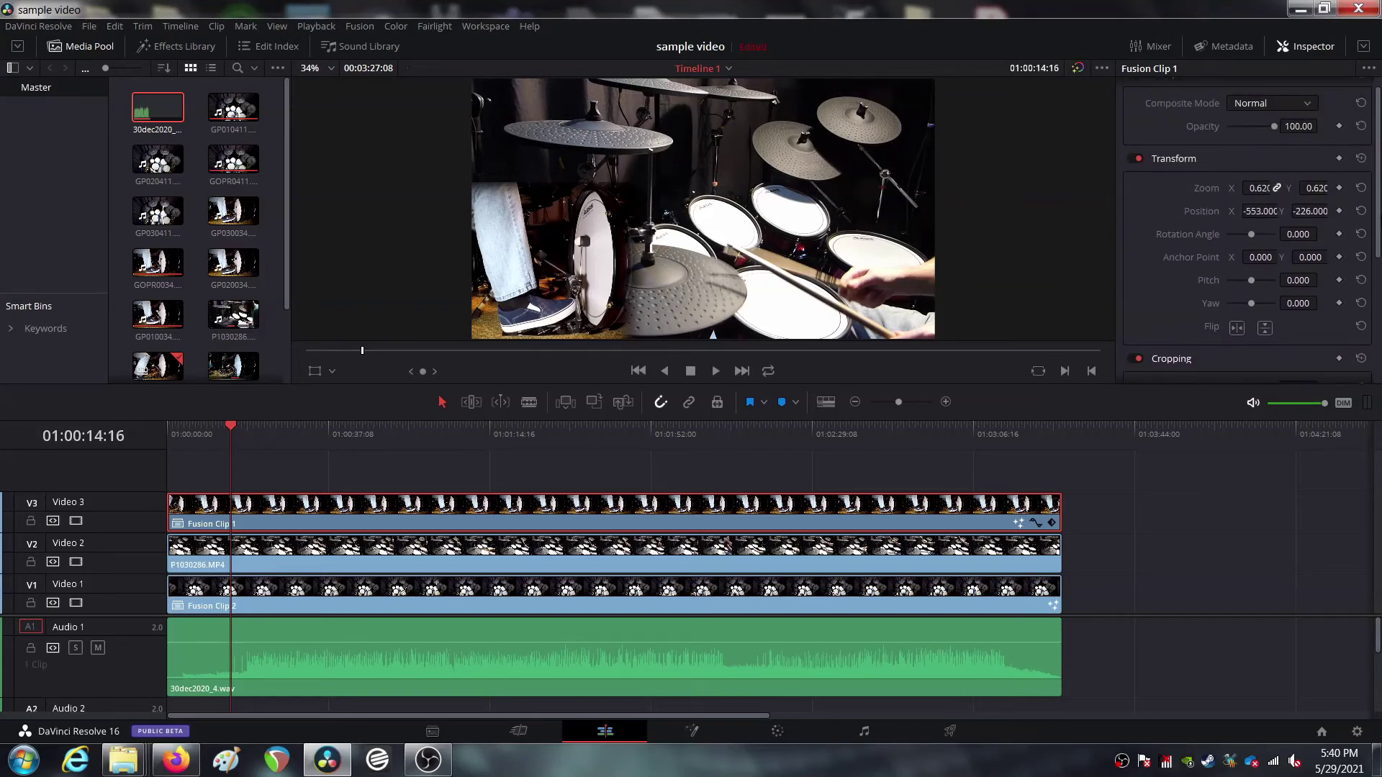
scroll(1248, 227, "up", 1)
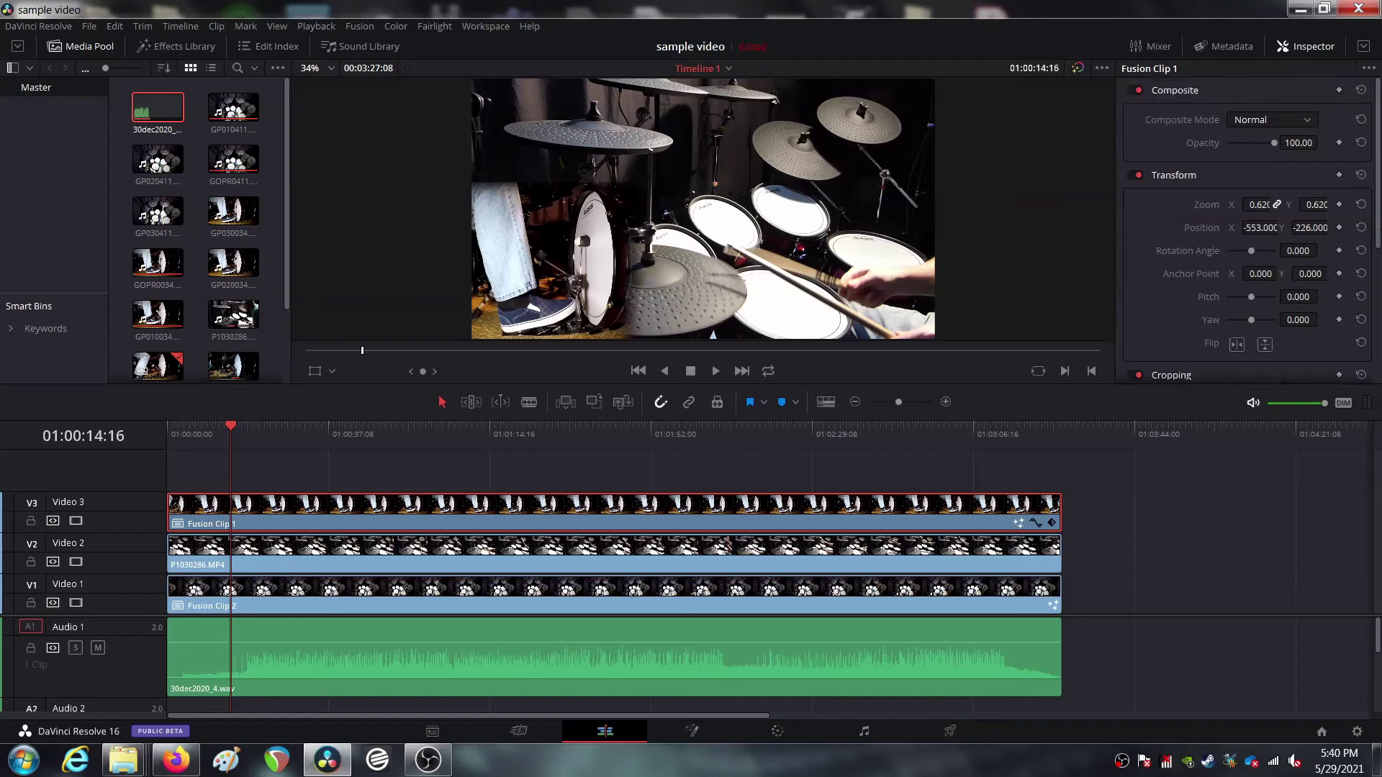
scroll(1248, 227, "down", 2)
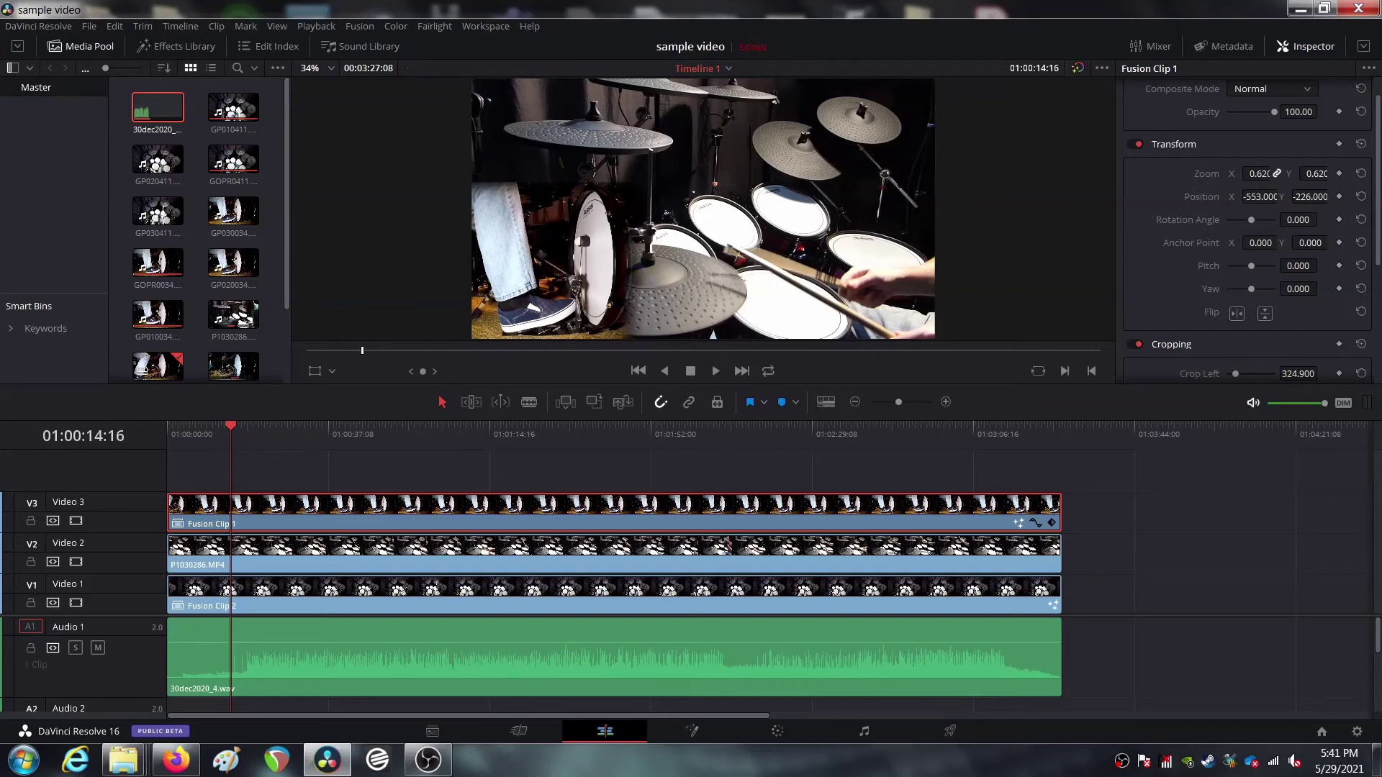
left_click_drag(1259, 173, 1213, 173)
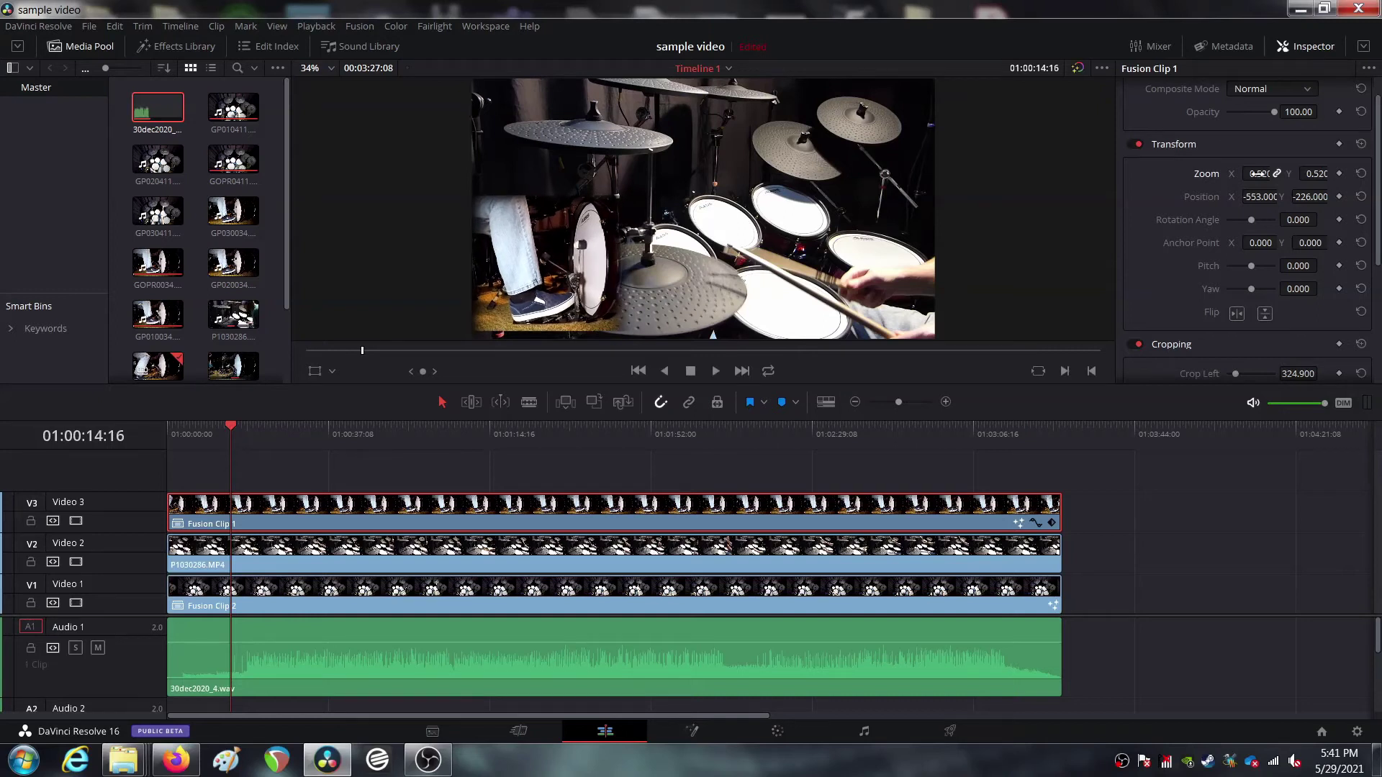
left_click_drag(1310, 196, 1287, 196)
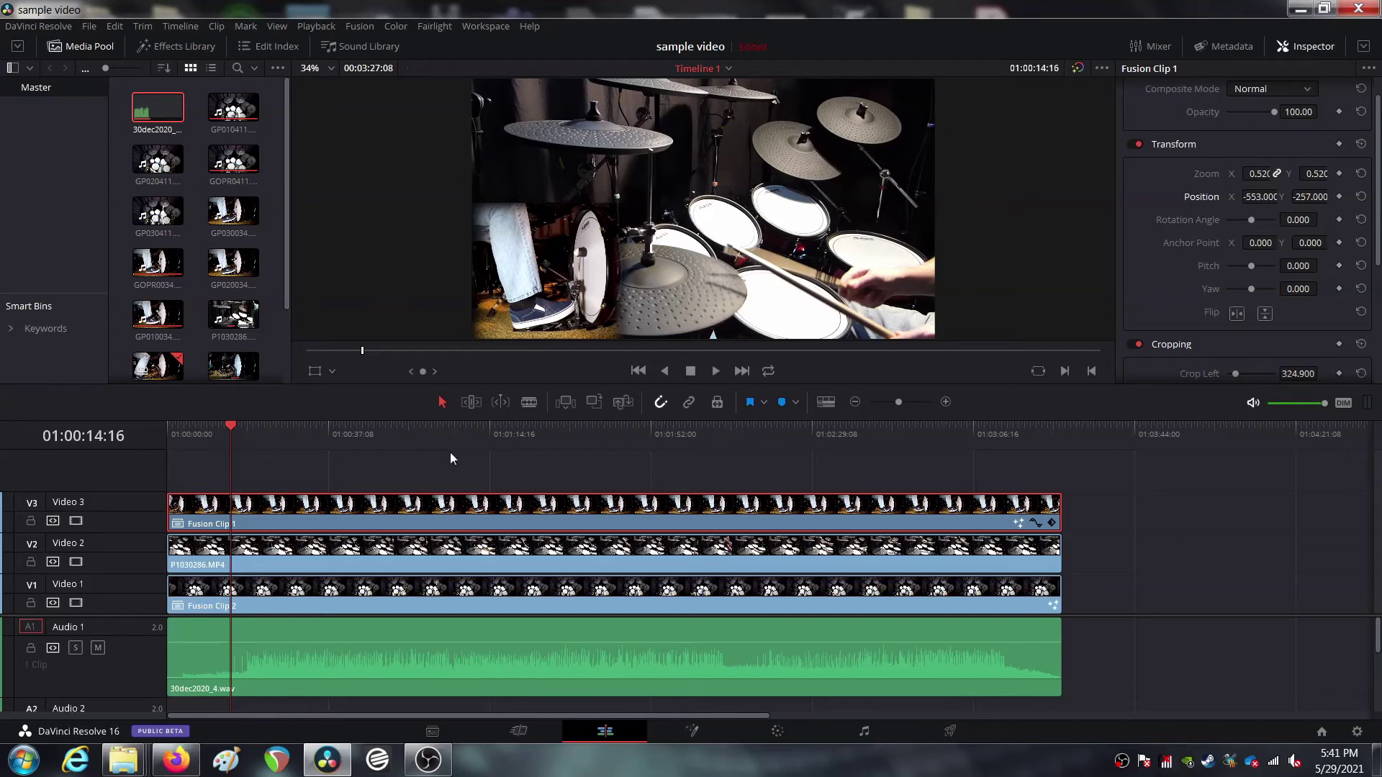
key("space")
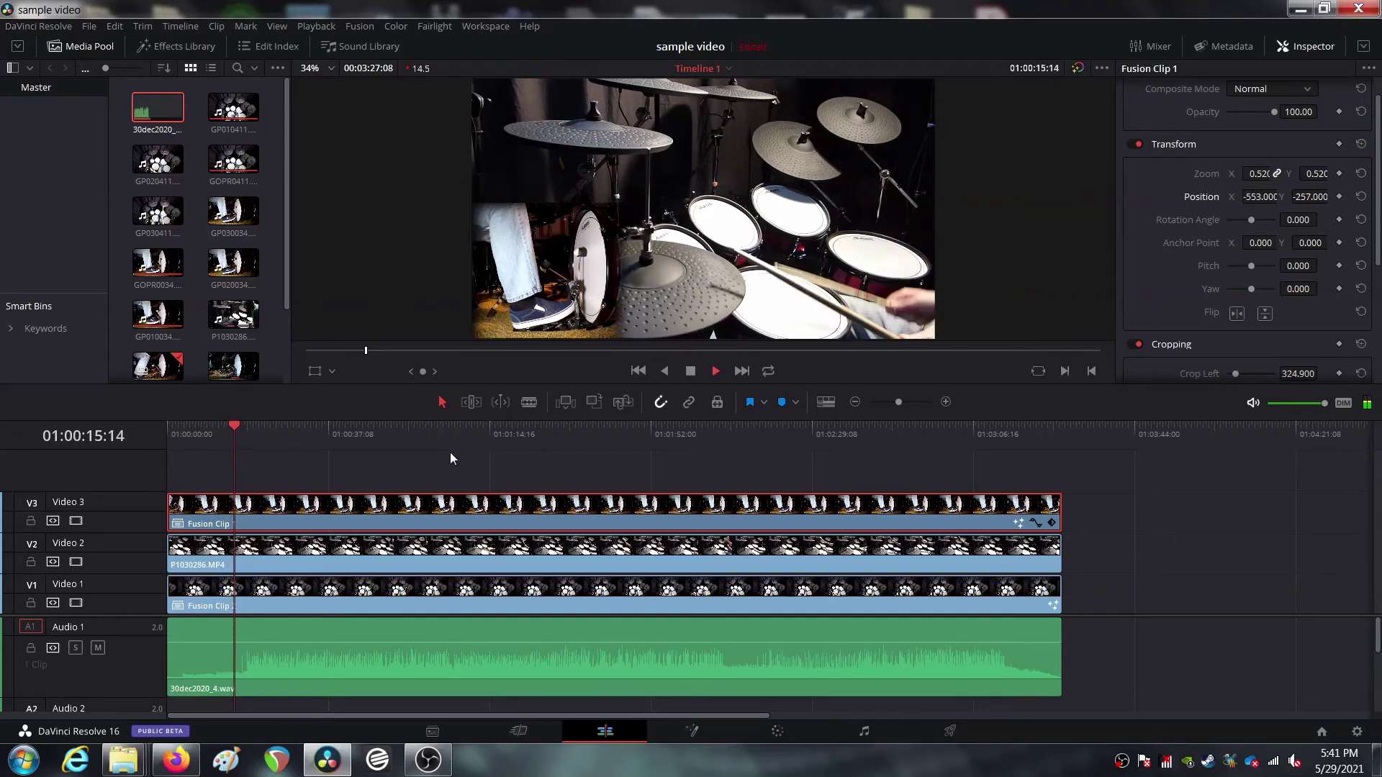
key("space")
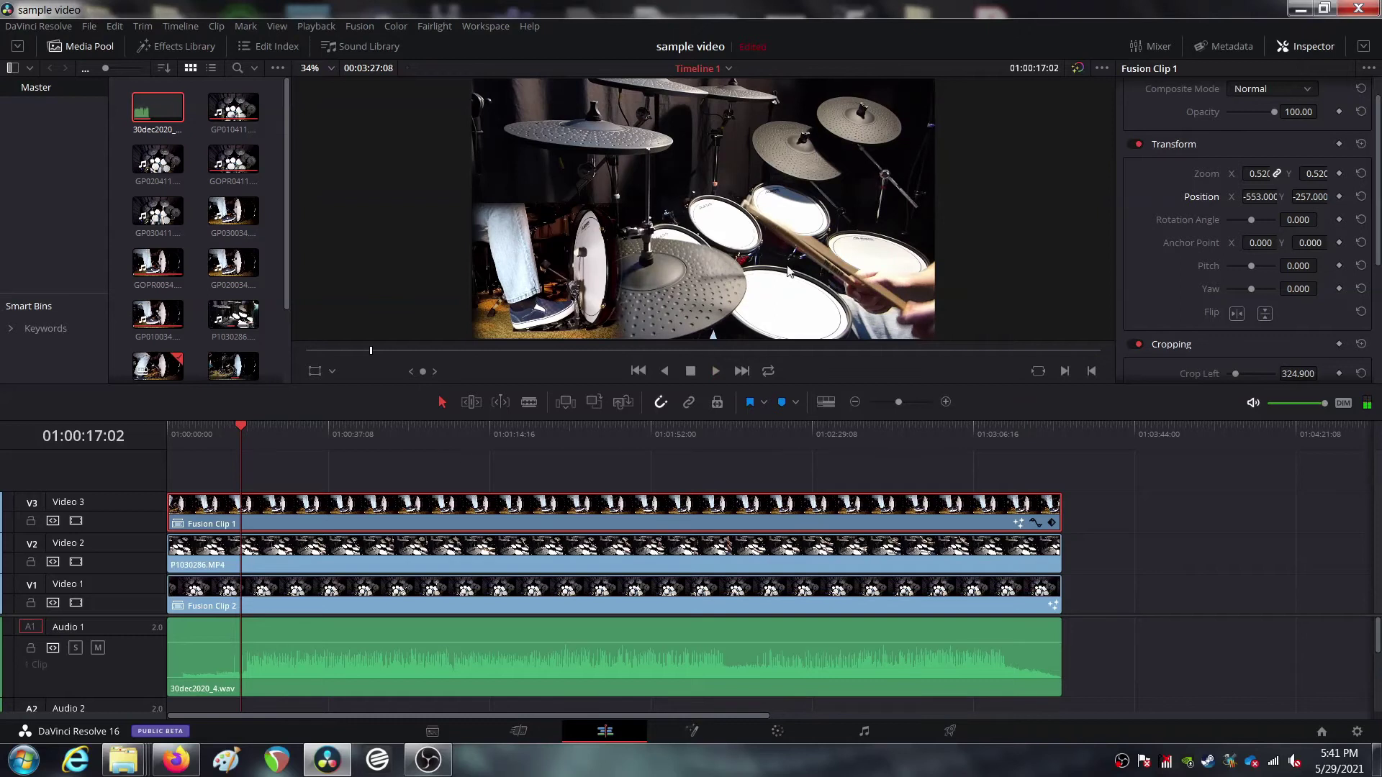
left_click(234, 432)
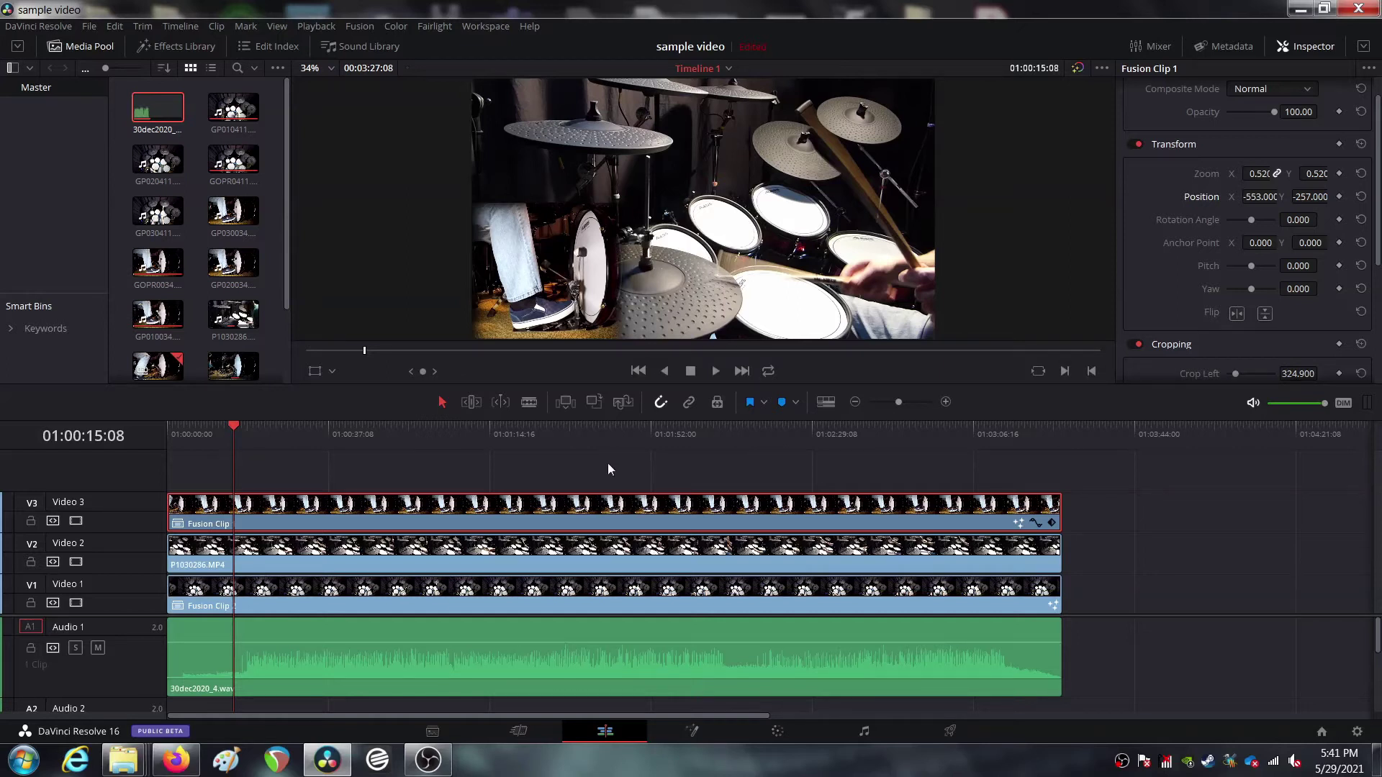
key("space")
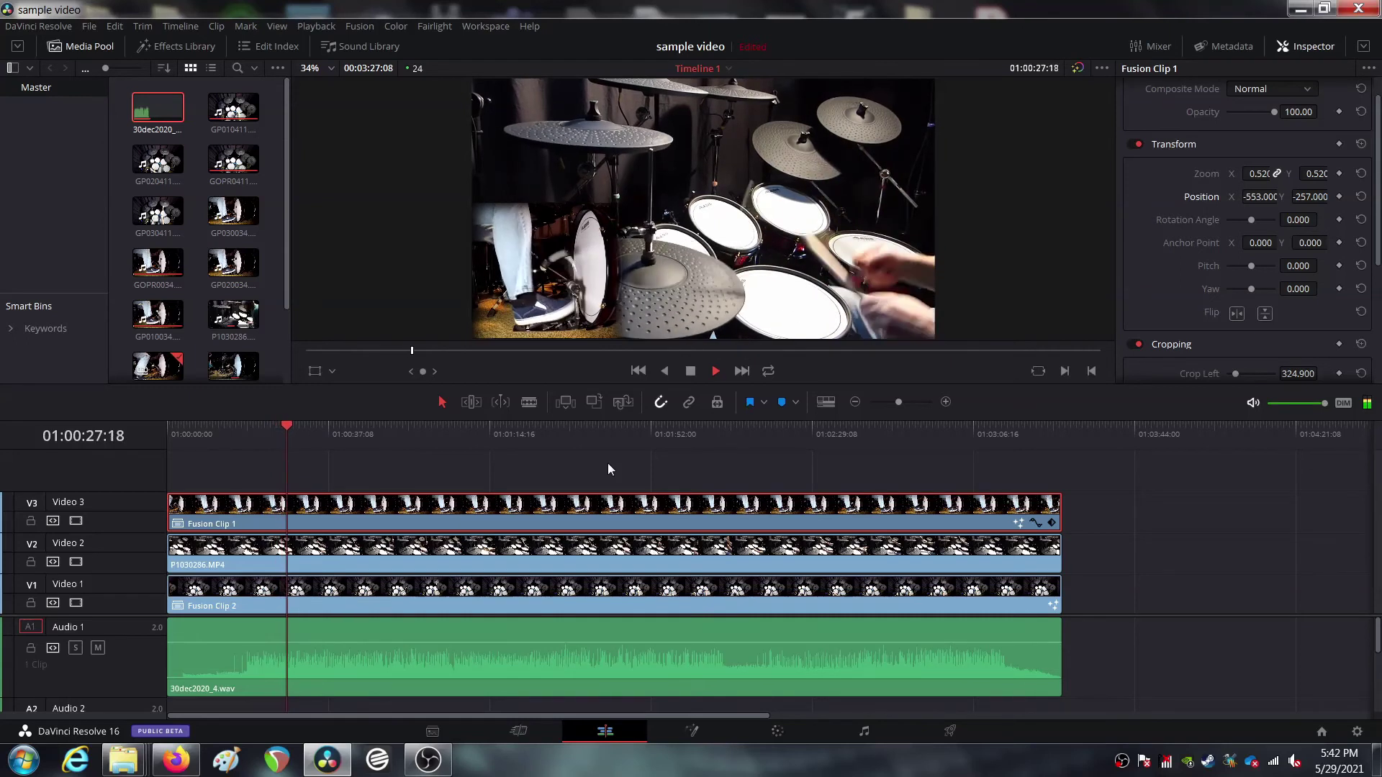
key("space")
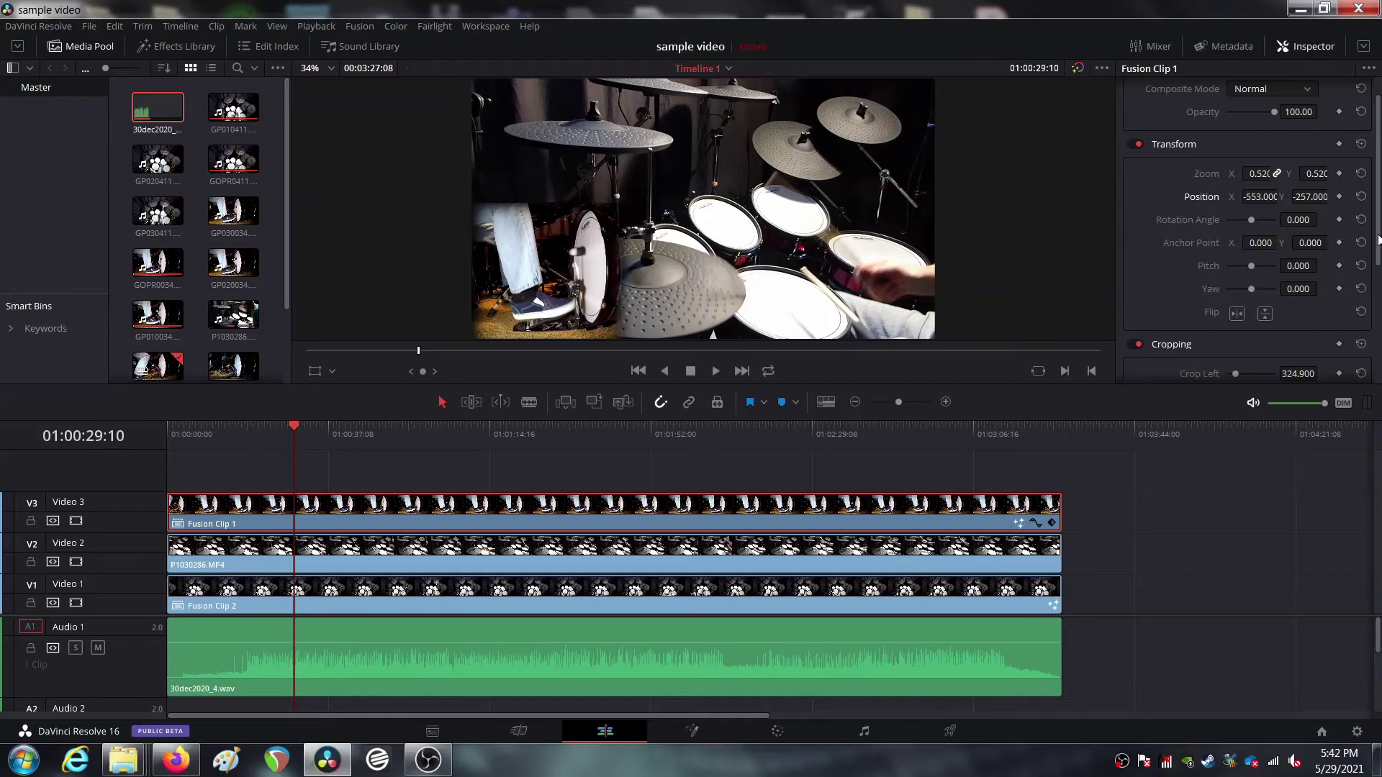
Increase the inset's Crop Left to 472.6 and move it to Position X -602
scroll(1317, 303, "down", 5)
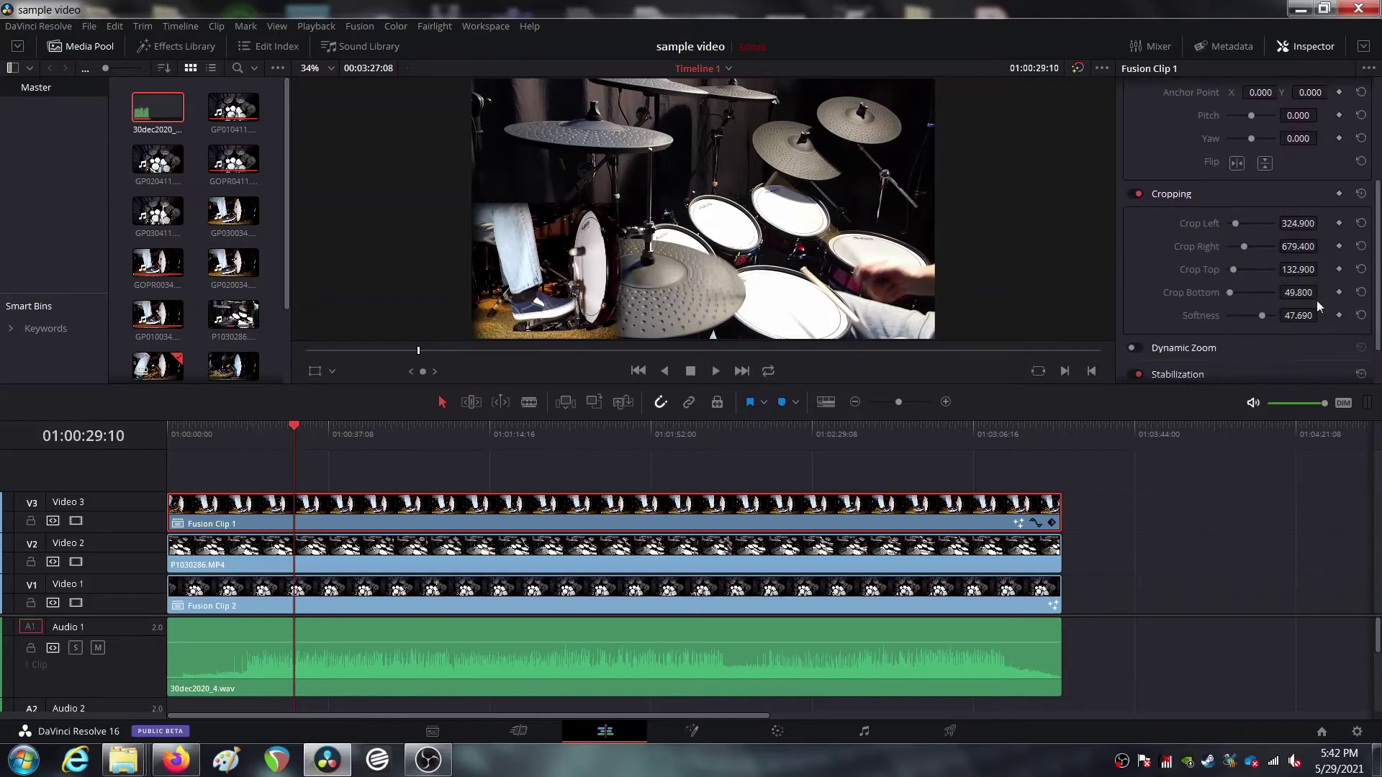
left_click_drag(1237, 225, 1238, 225)
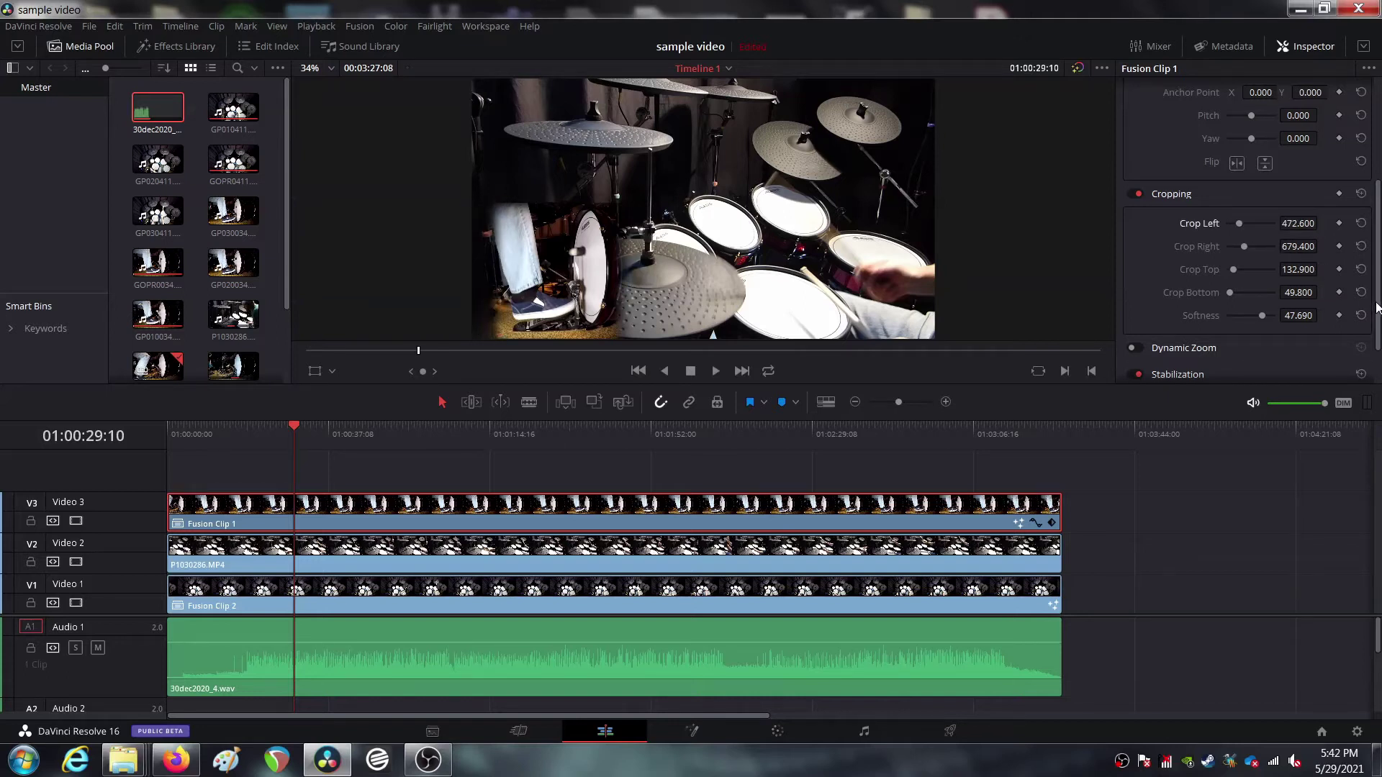
scroll(1376, 306, "up", 1)
scroll(1266, 216, "up", 5)
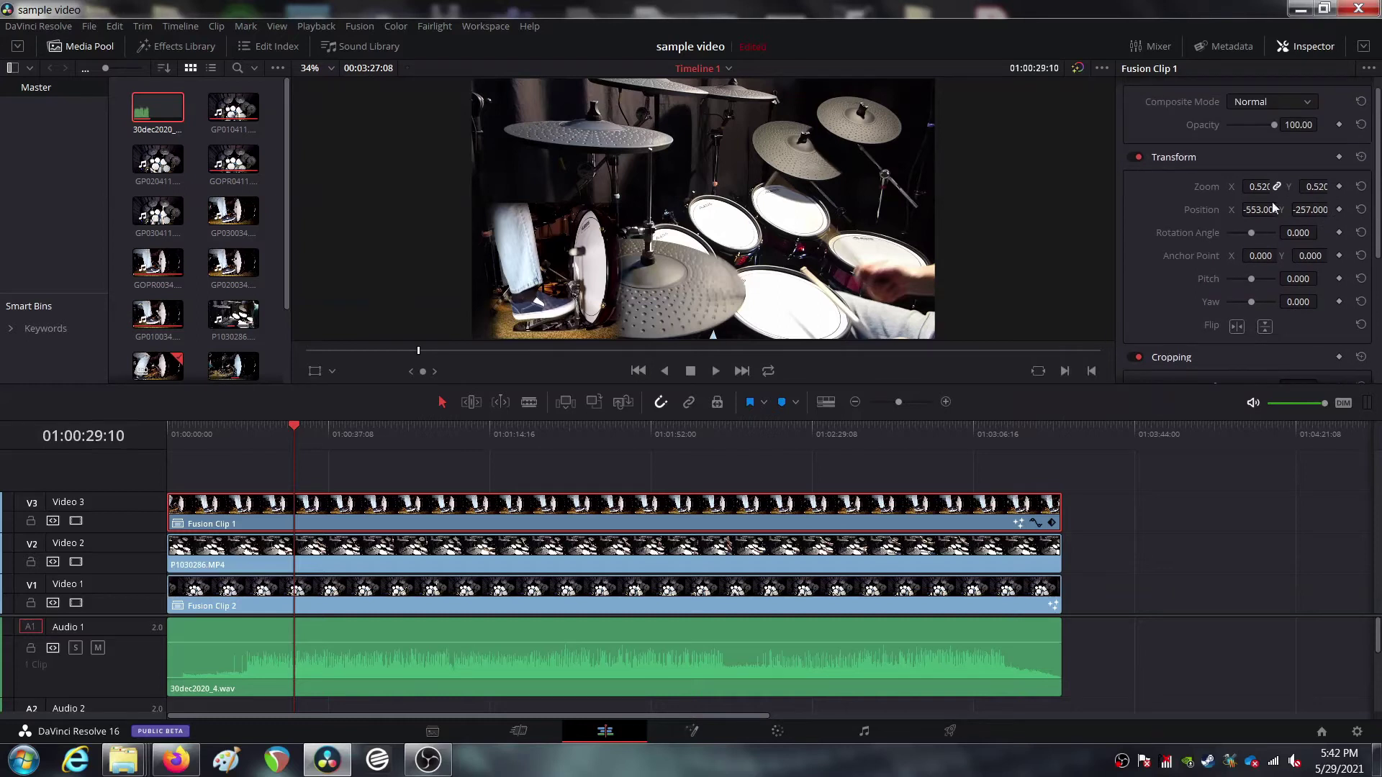
left_click_drag(1255, 209, 1231, 209)
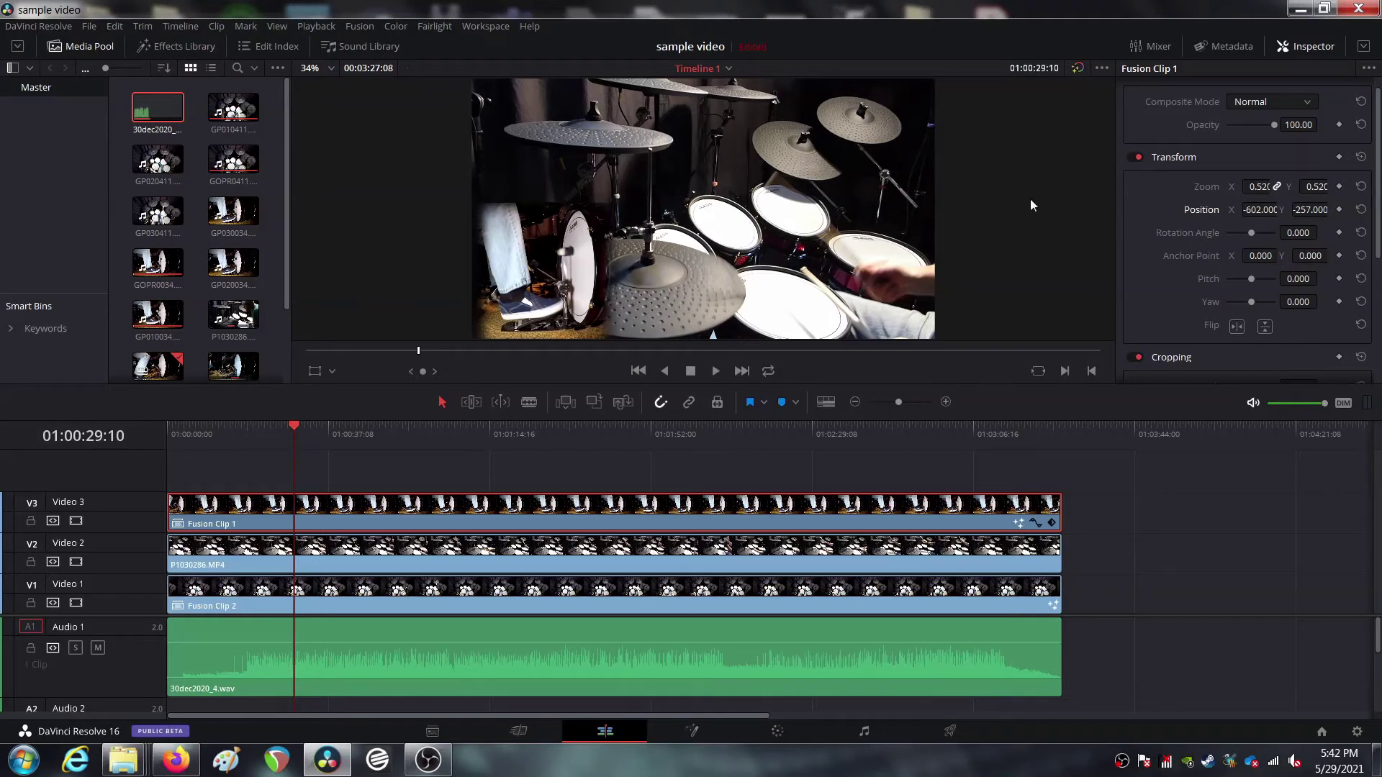
Play back to check the adjusted inset, then load P1030286.MP4 on Video 2 in the Inspector
key("space")
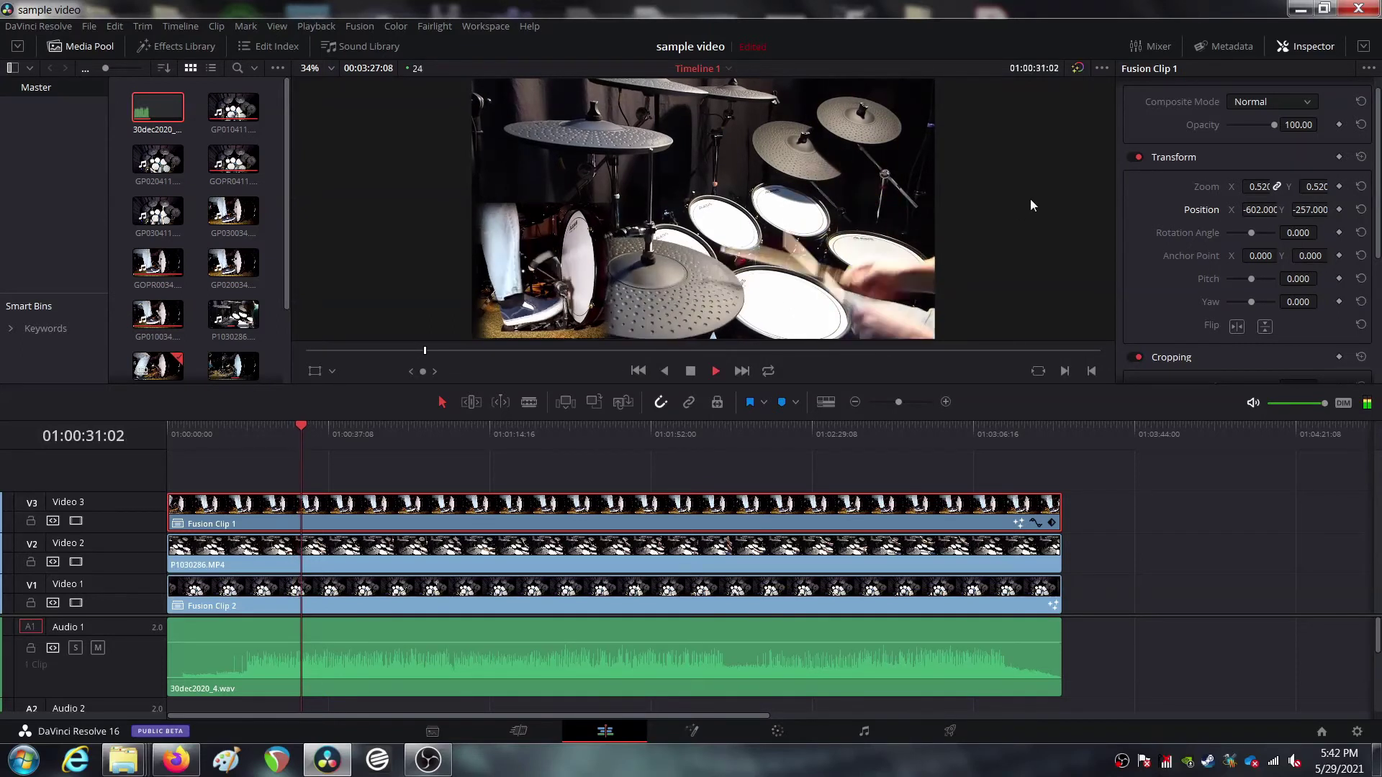
key("space")
key("space")
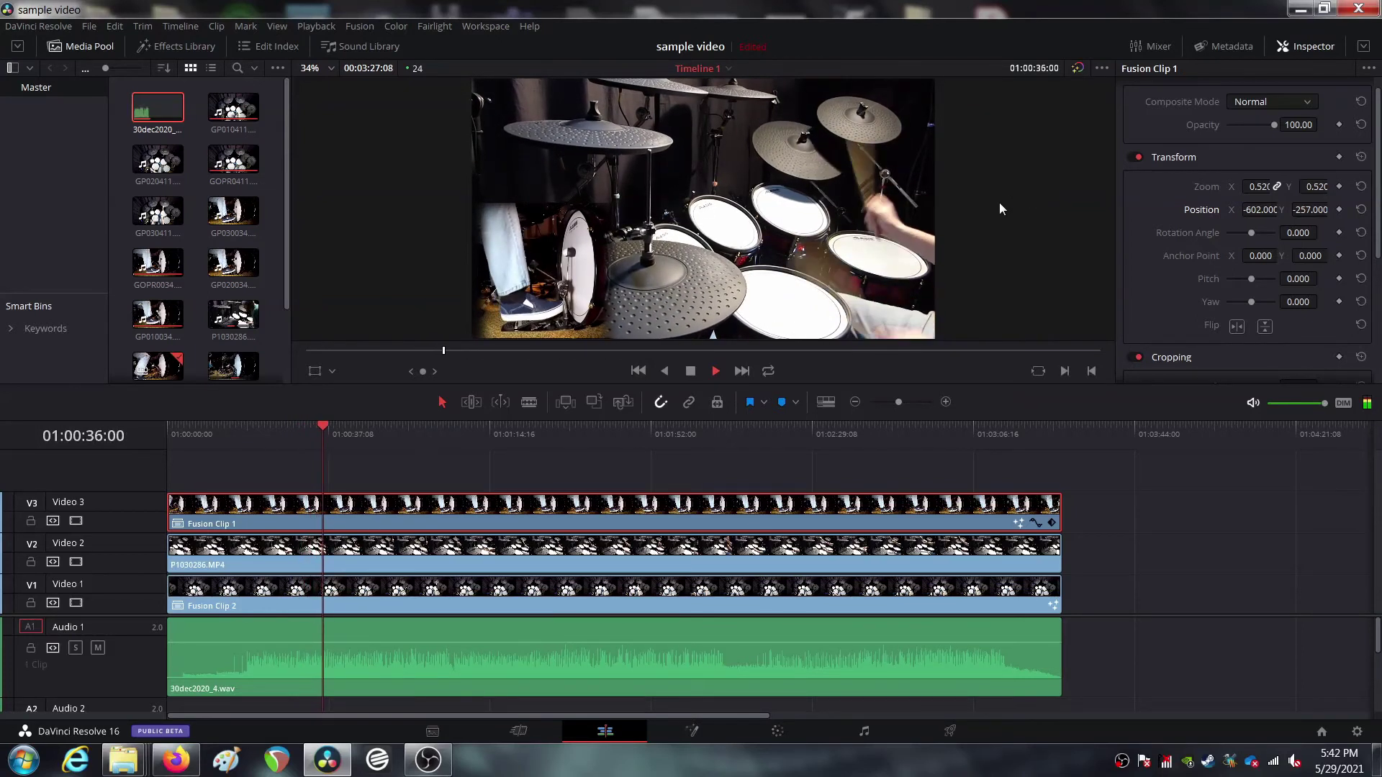
key("space")
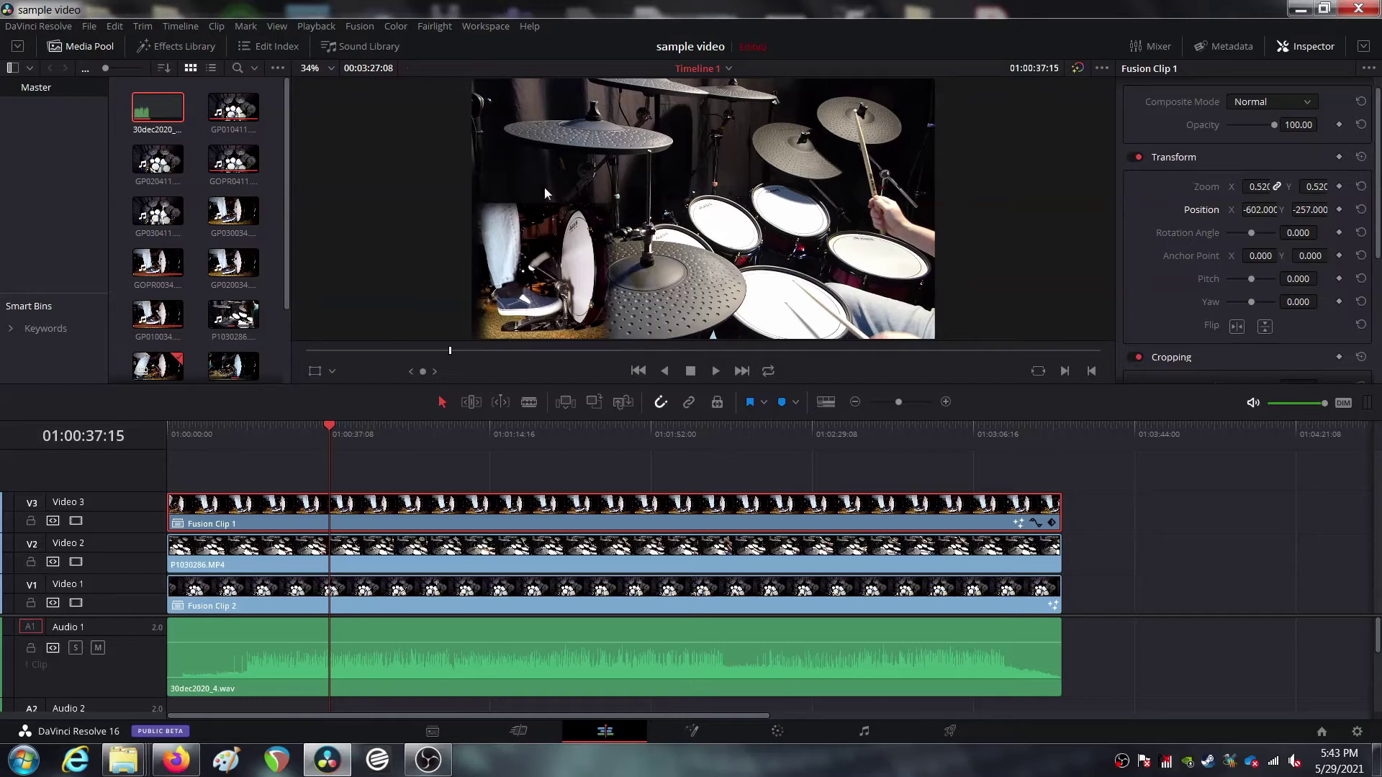
left_click(373, 562)
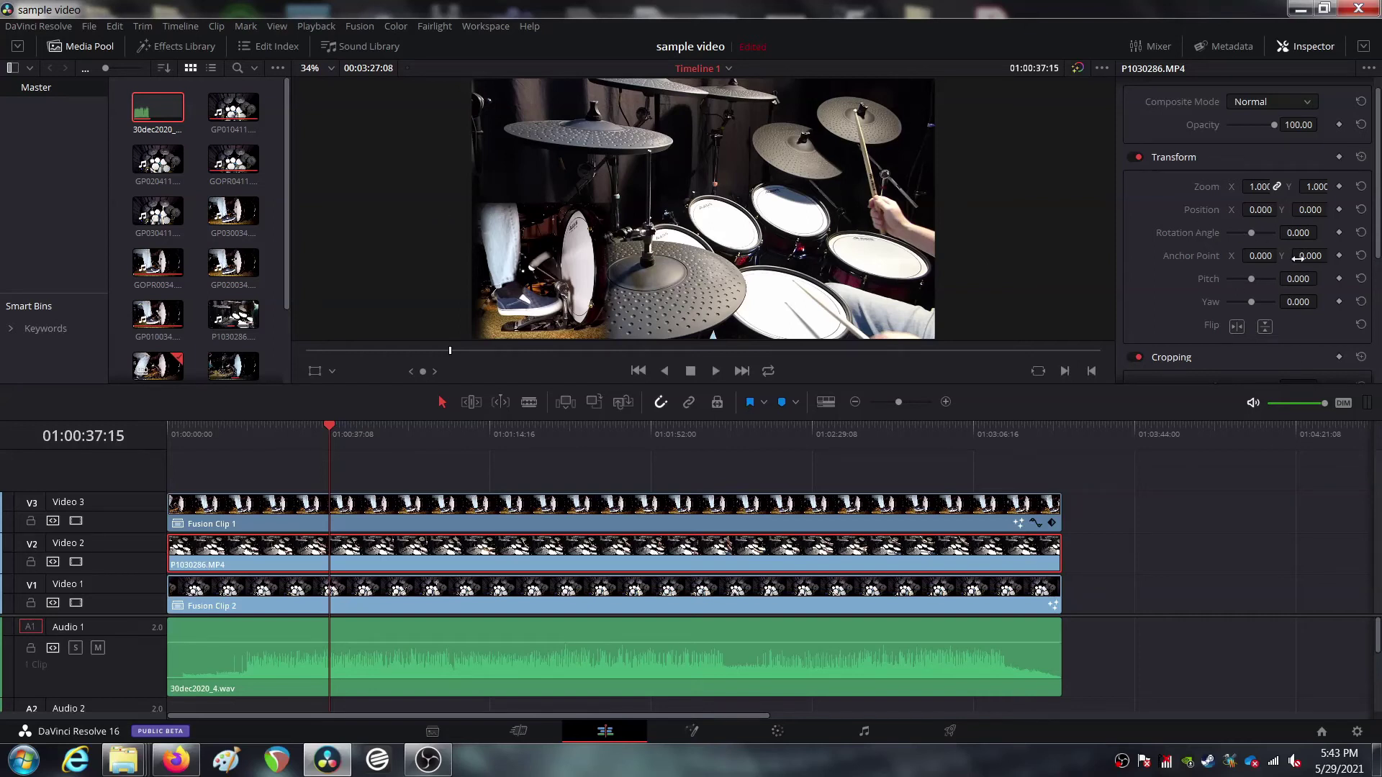
scroll(1287, 213, "down", 3)
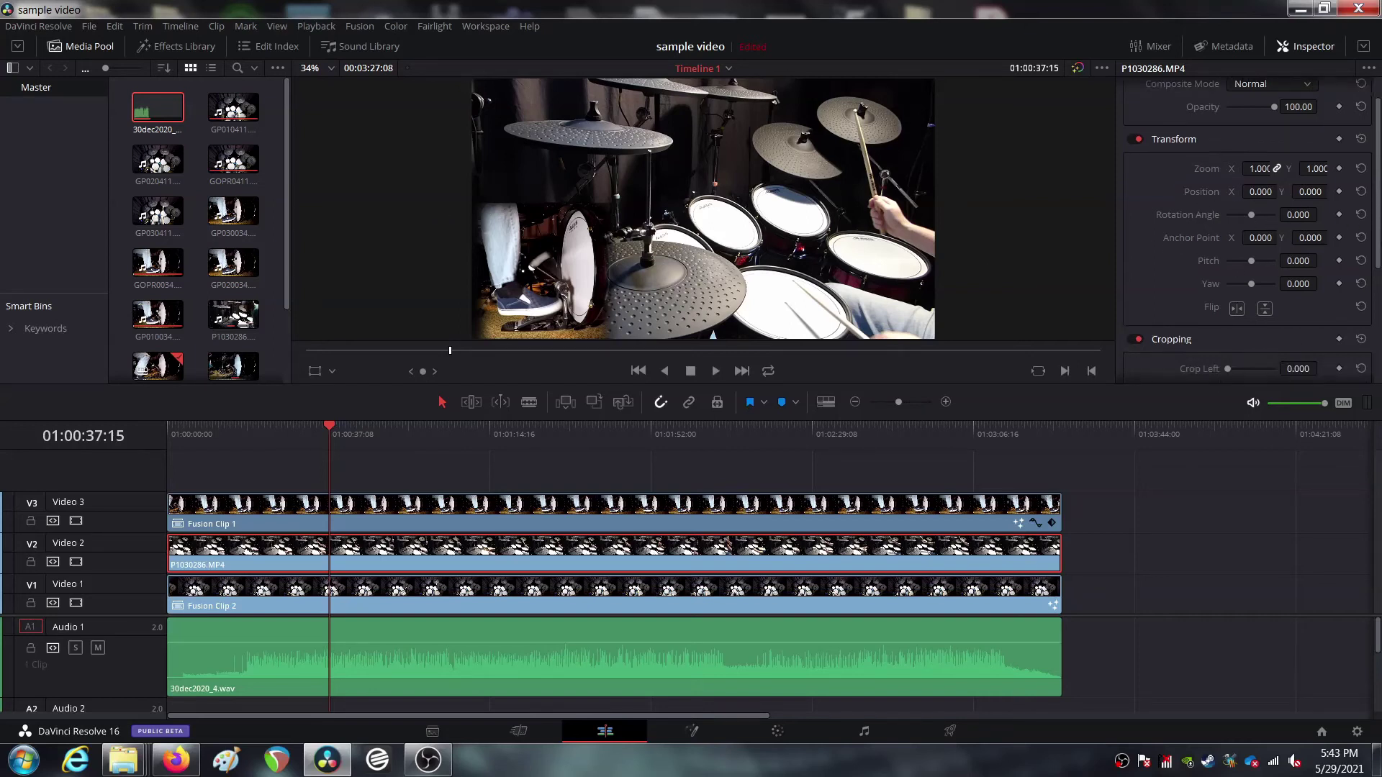
scroll(1248, 231, "down", 1)
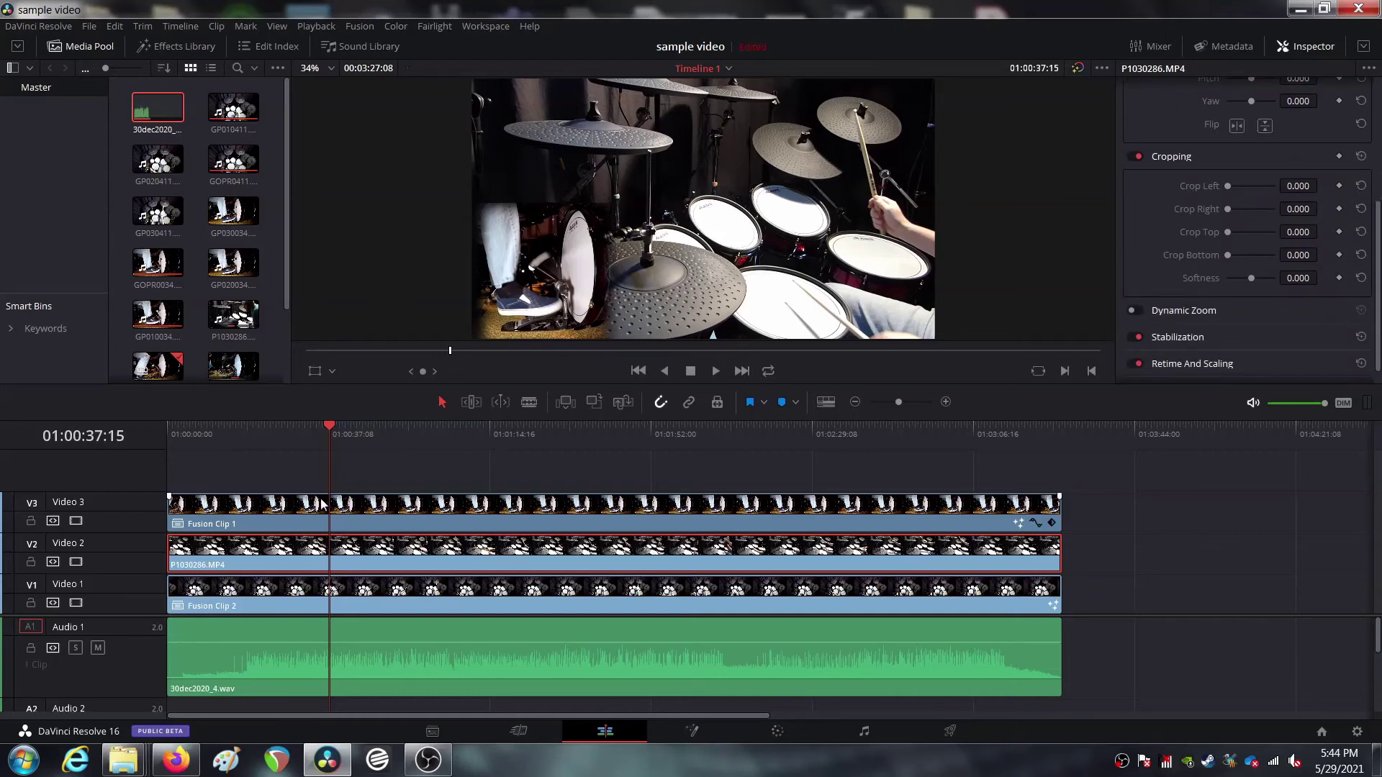
left_click(171, 423)
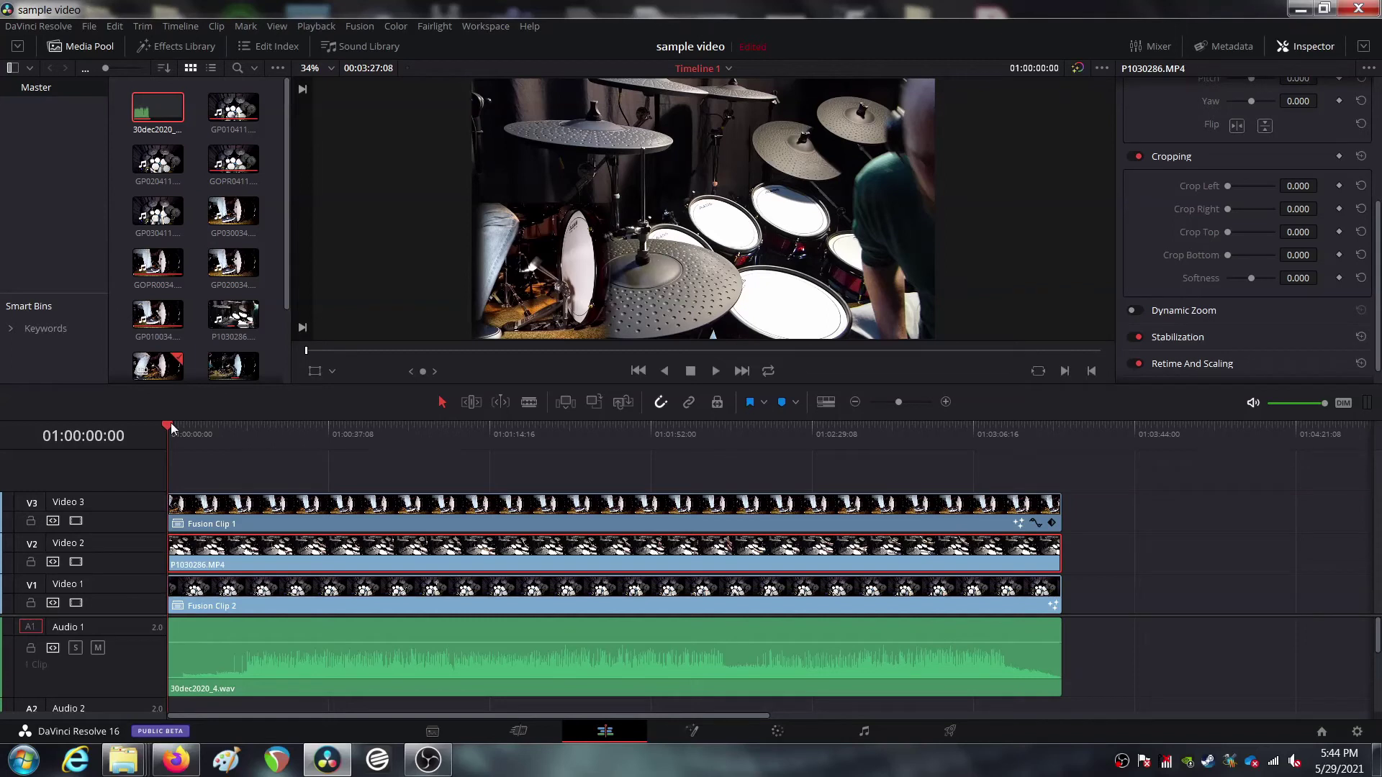
Play the timeline's opening seconds, including from 01:00:03:08, then return to the start
key("space")
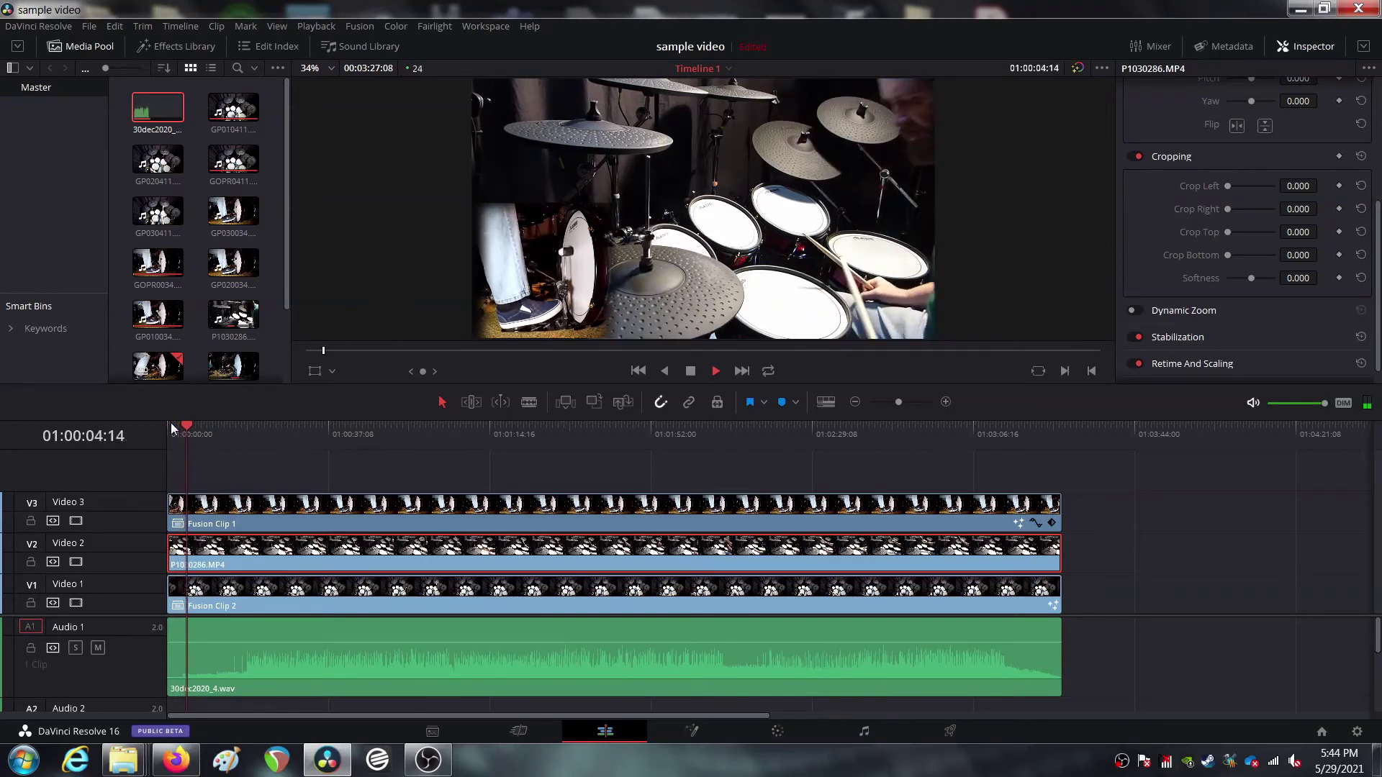
key("space")
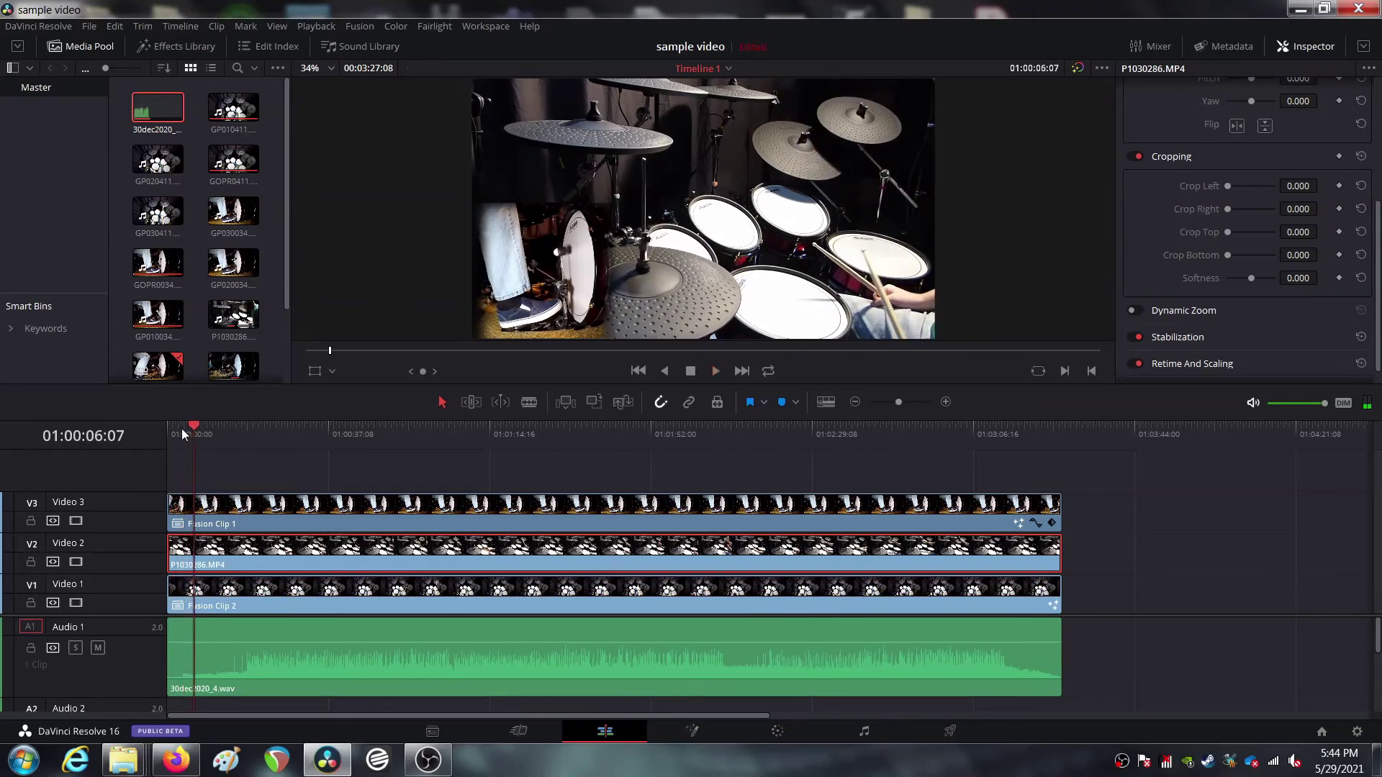
left_click(183, 431)
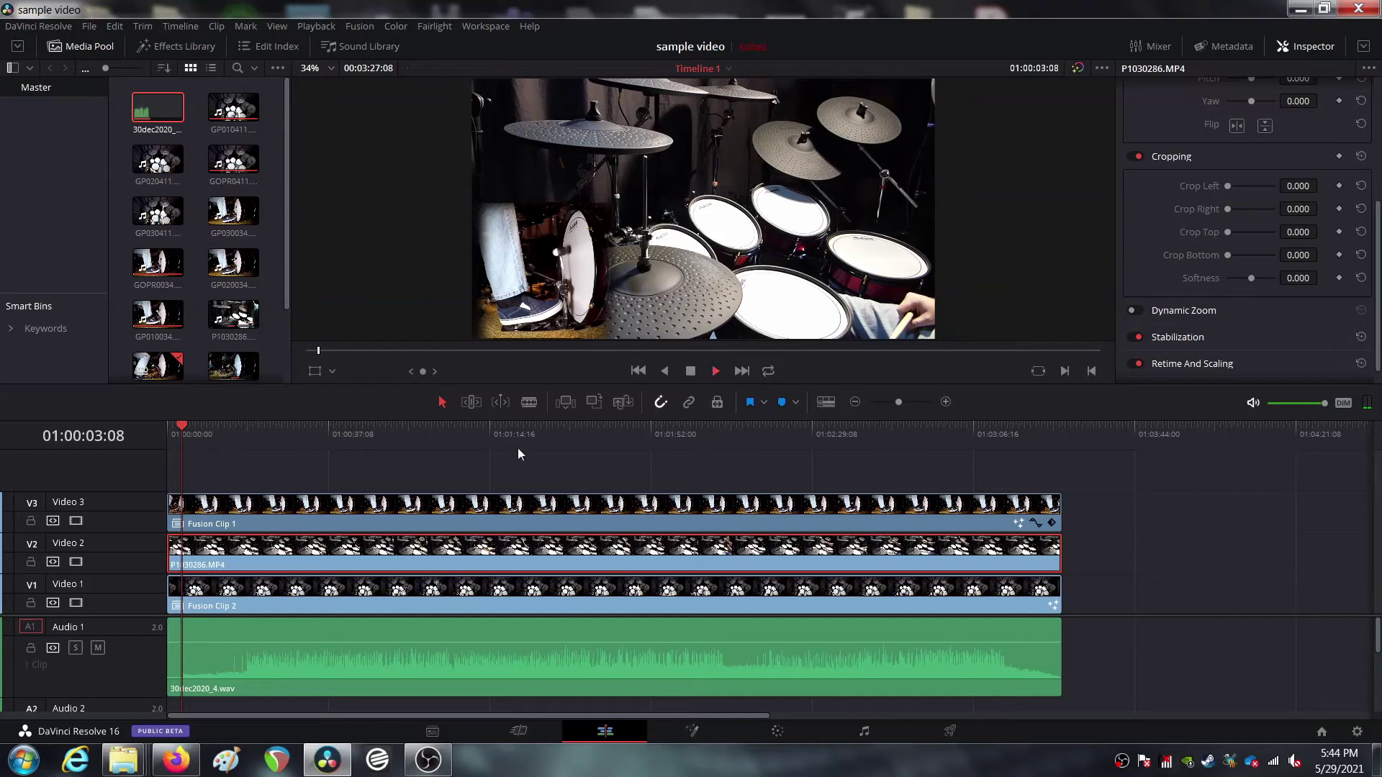
key("space")
key("space")
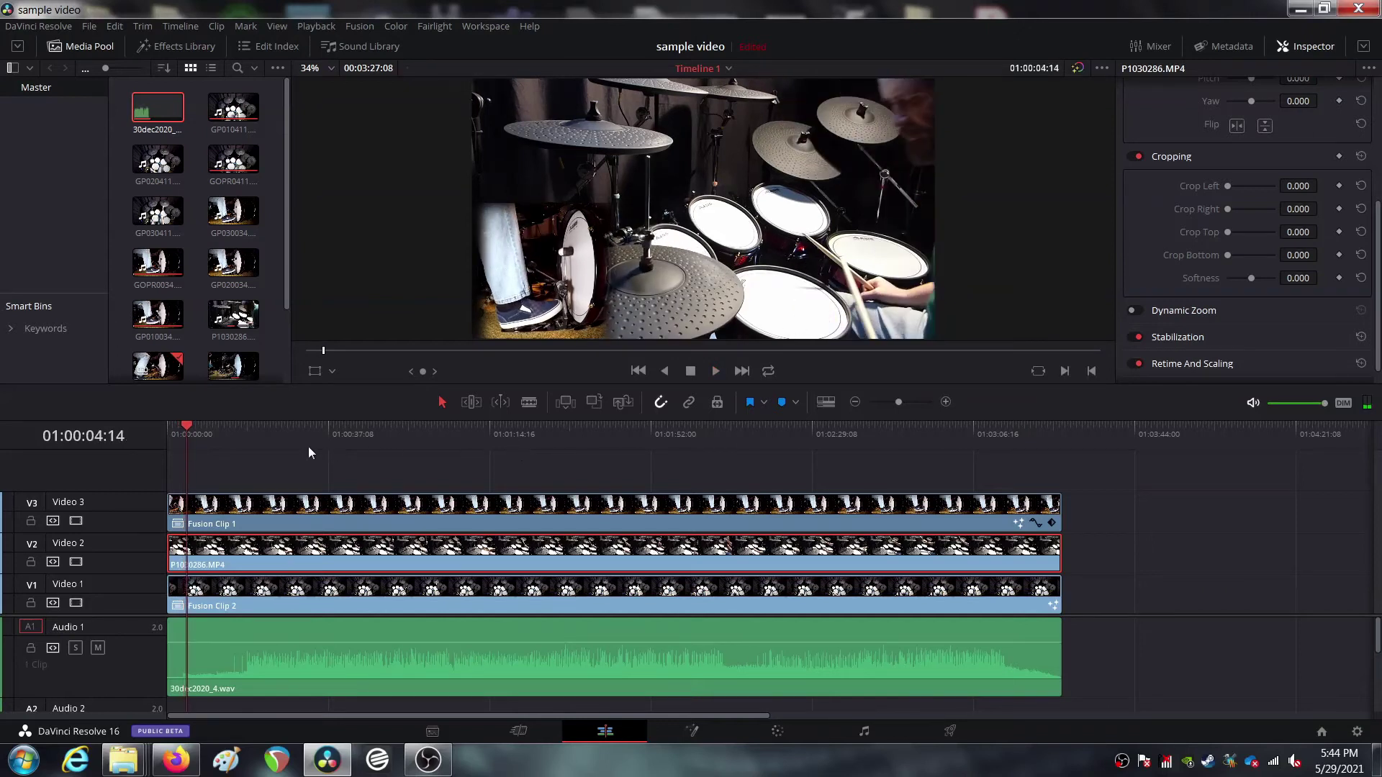
key("Home")
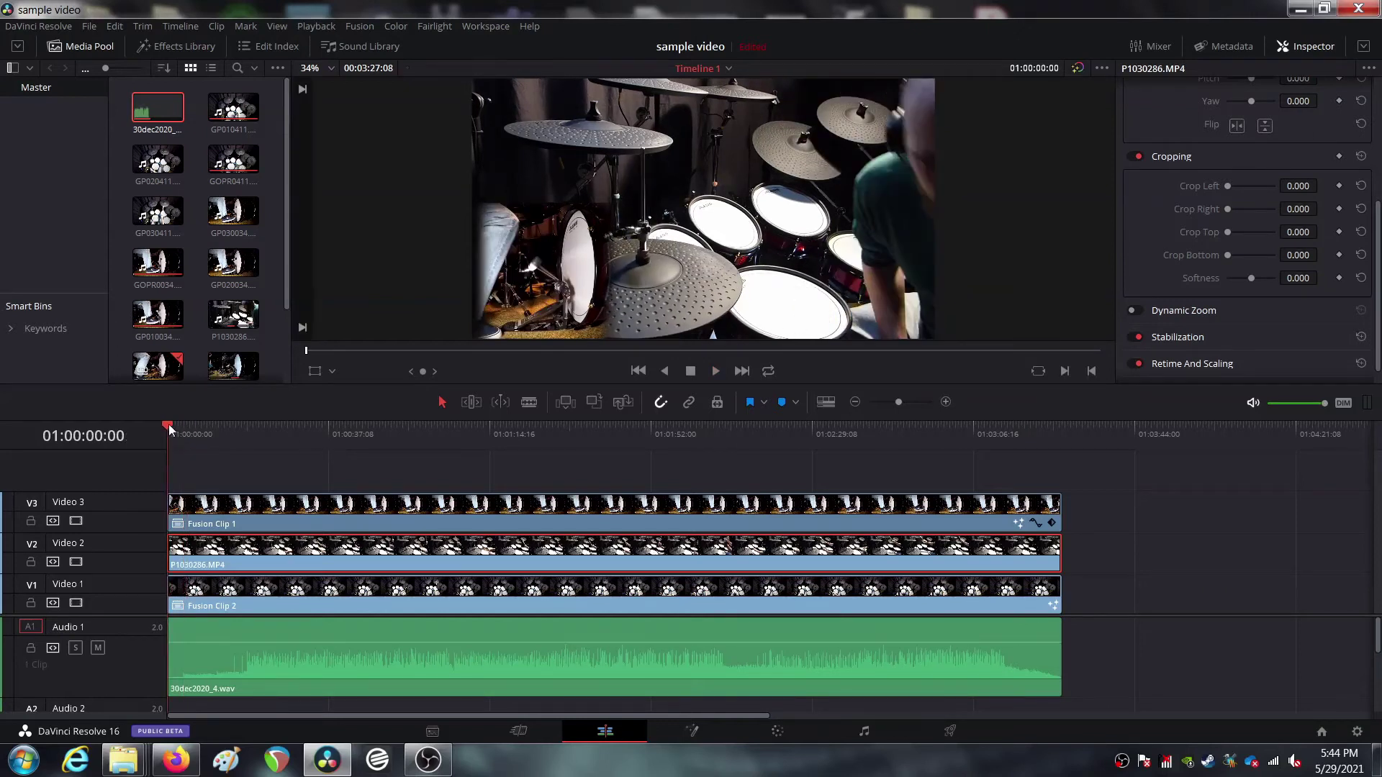
Zoom the timeline in, replay the opening and park the playhead at 01:00:02:14
left_click(945, 403)
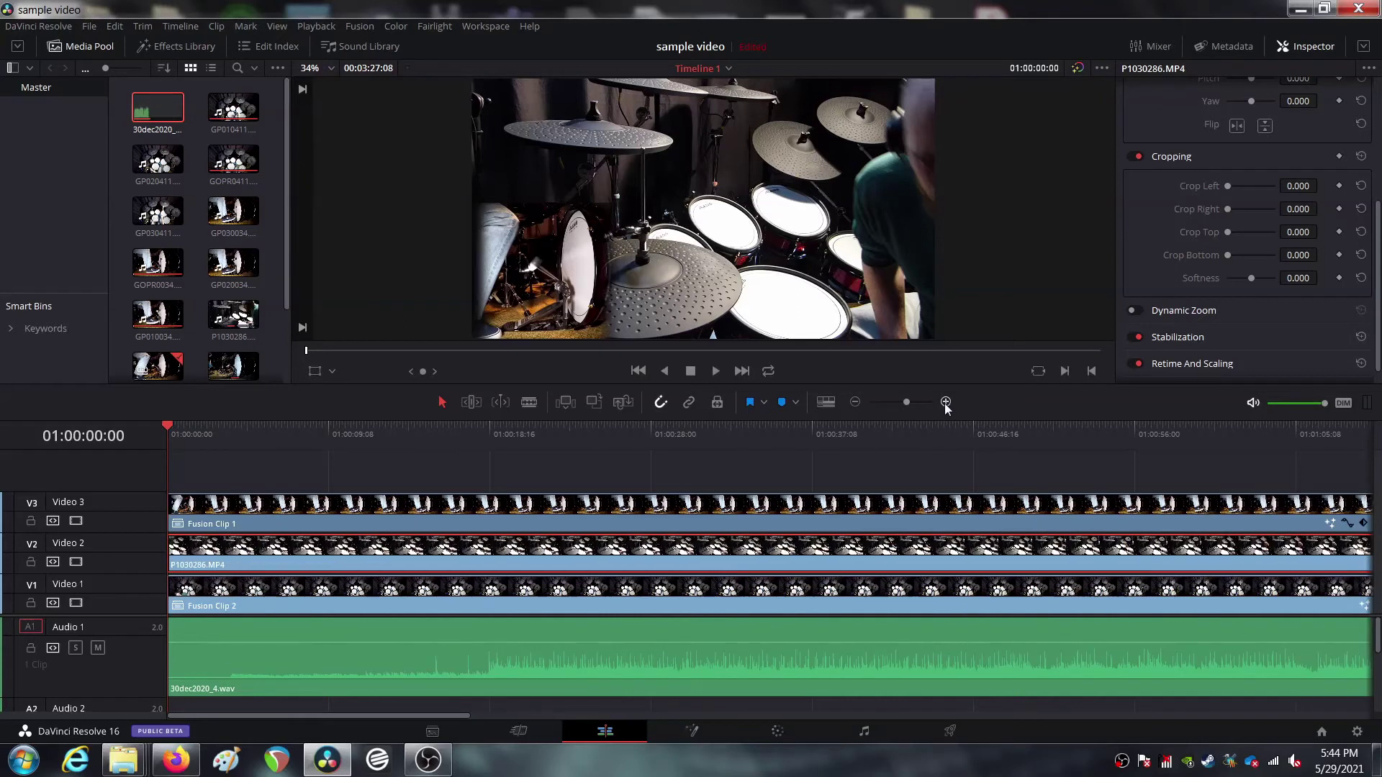
key("space")
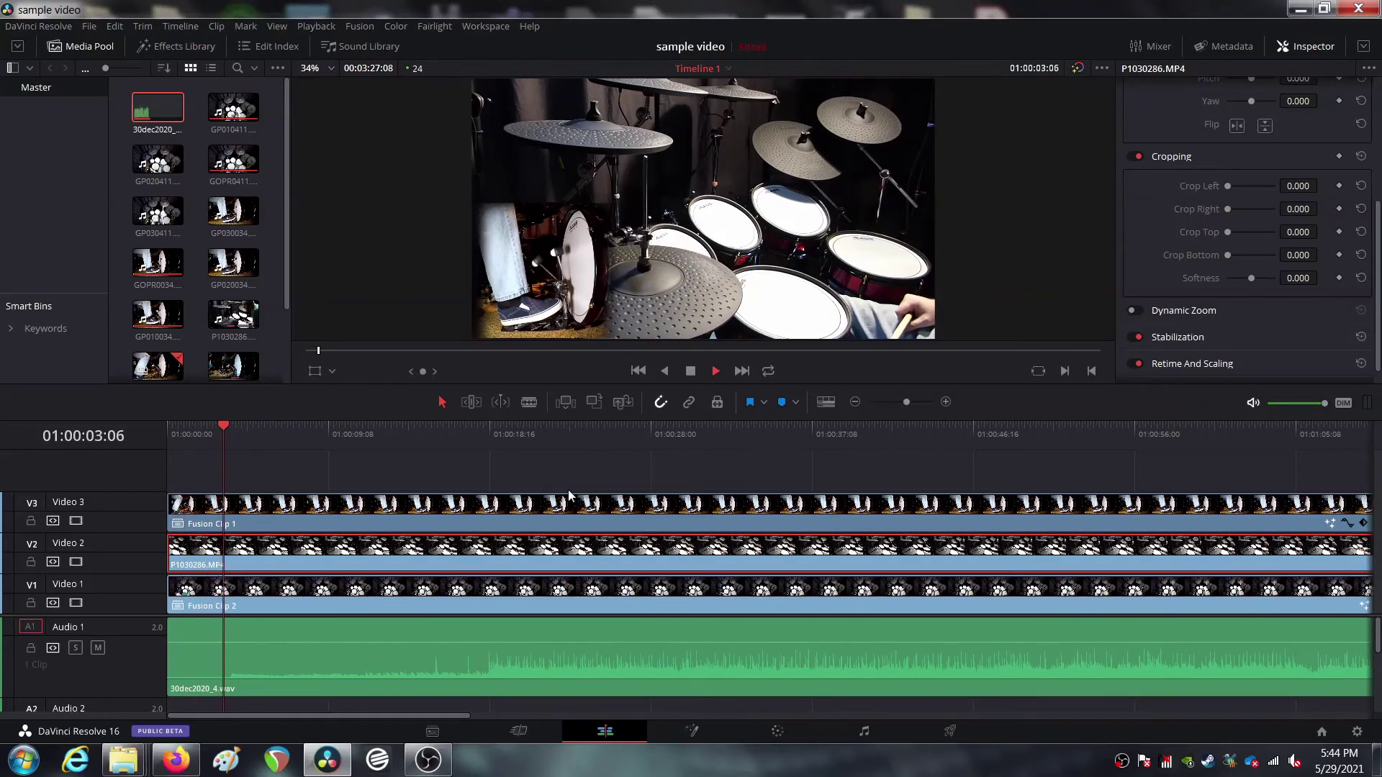
key("space")
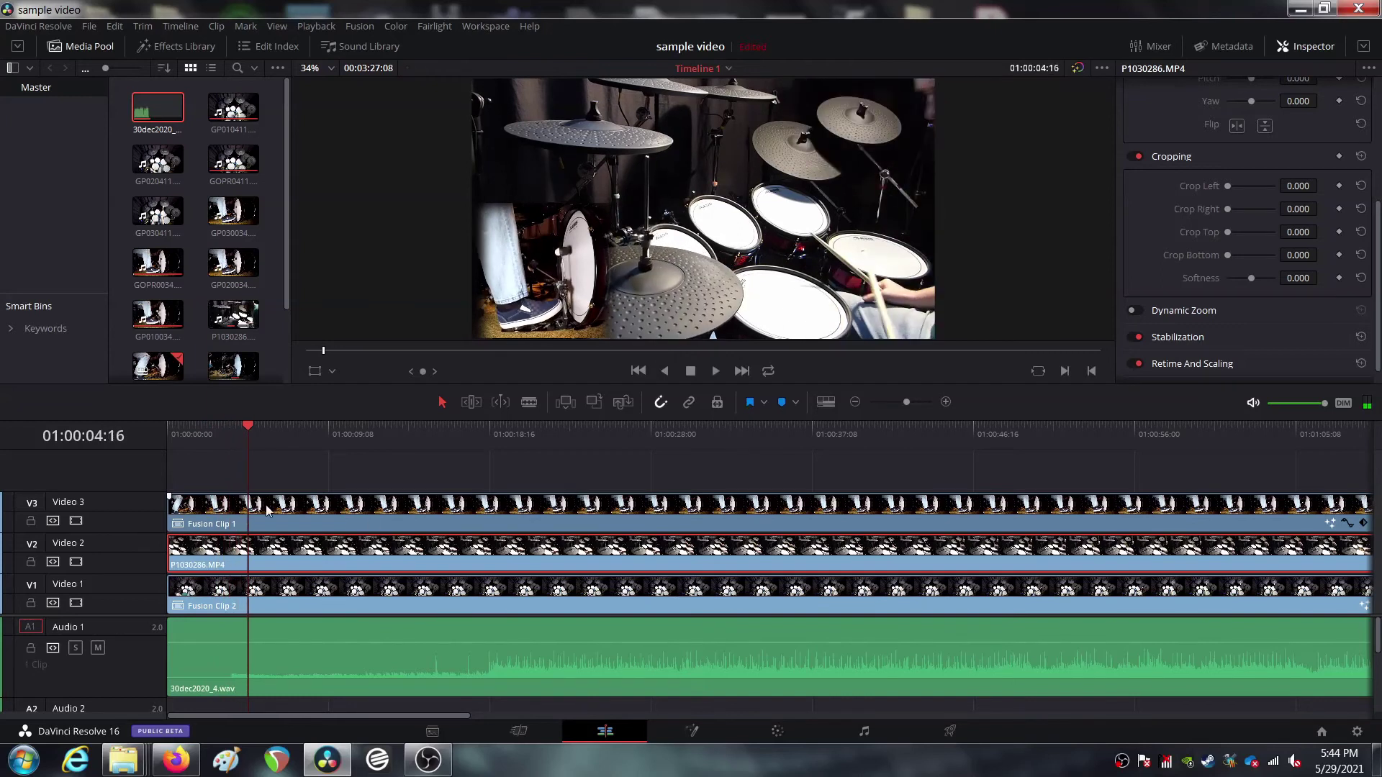
left_click(212, 424)
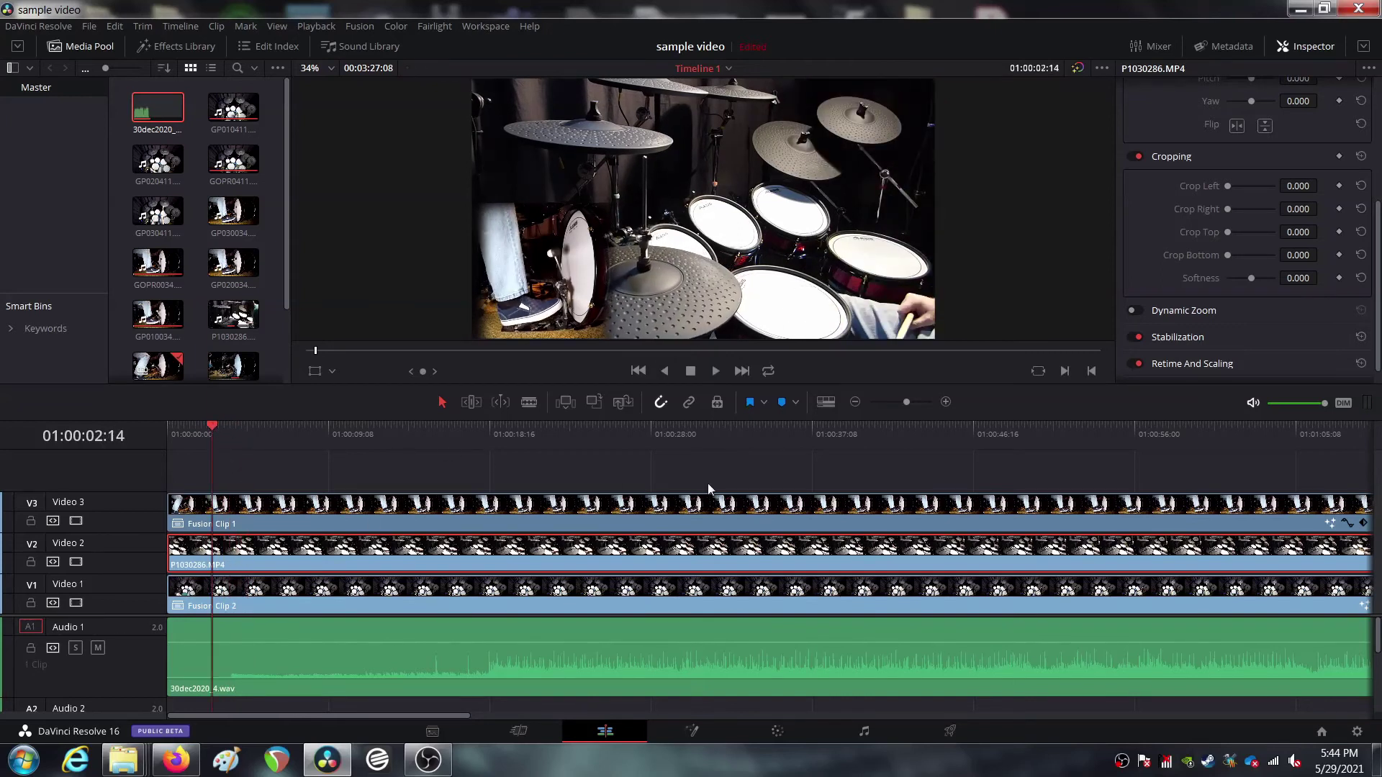
Blade V3, V2, V1 and A1 at the playhead at 01:00:02:14
left_click(529, 401)
left_click(212, 507)
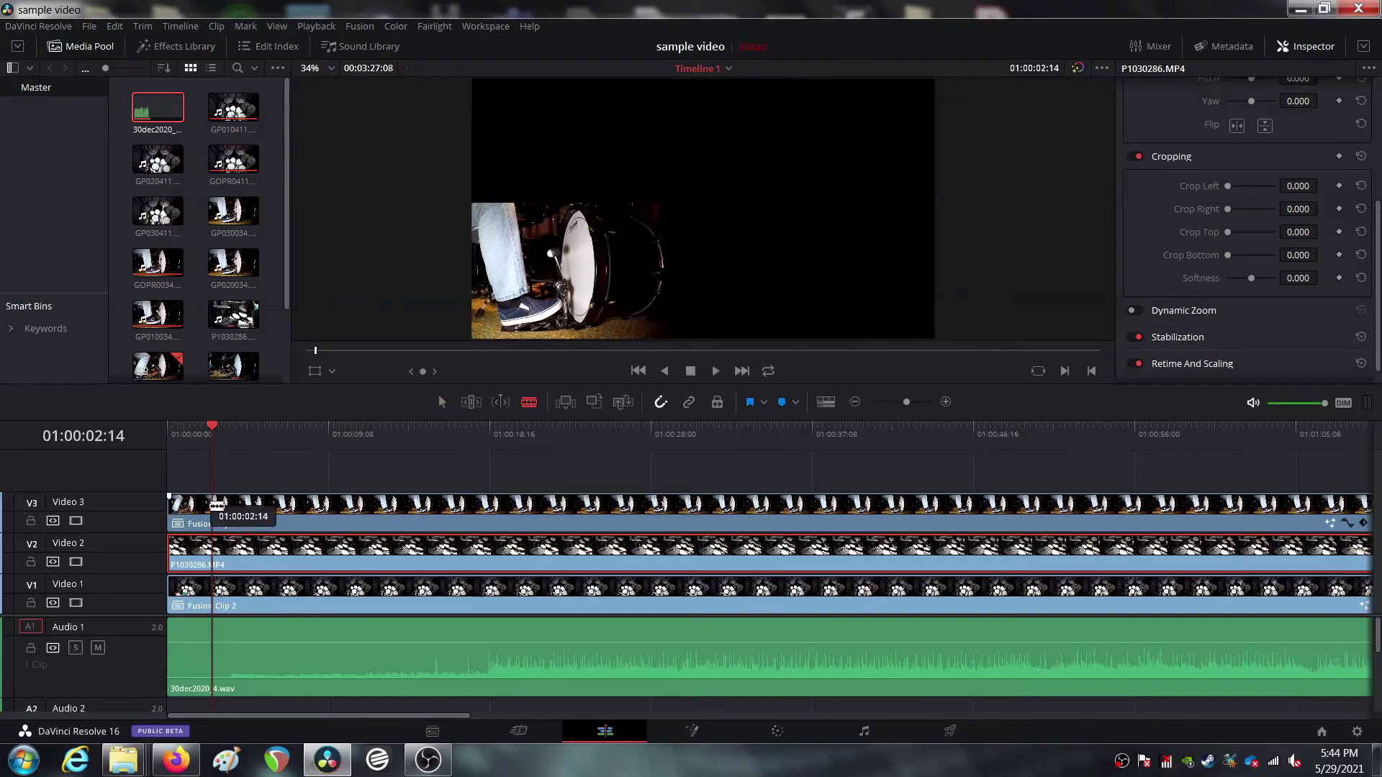
left_click(214, 547)
left_click(214, 587)
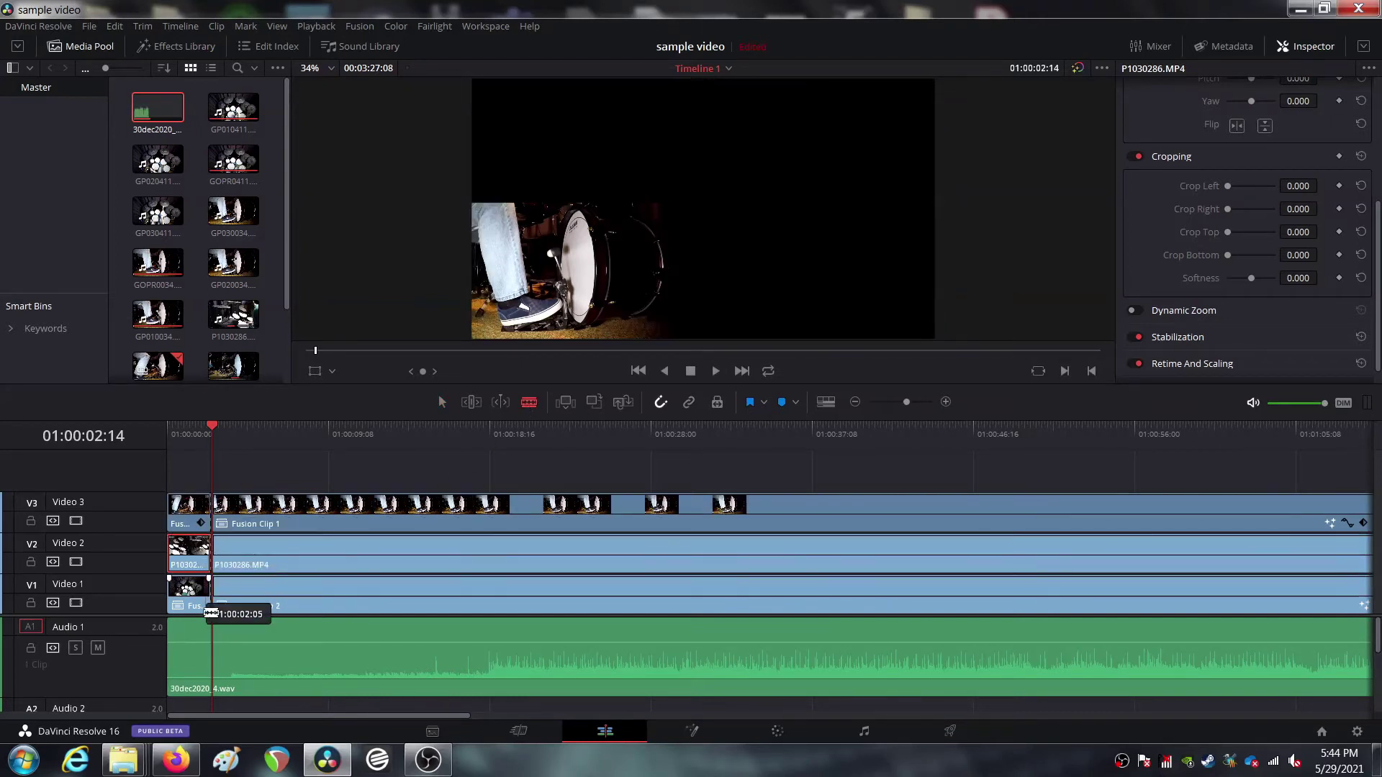
left_click(216, 651)
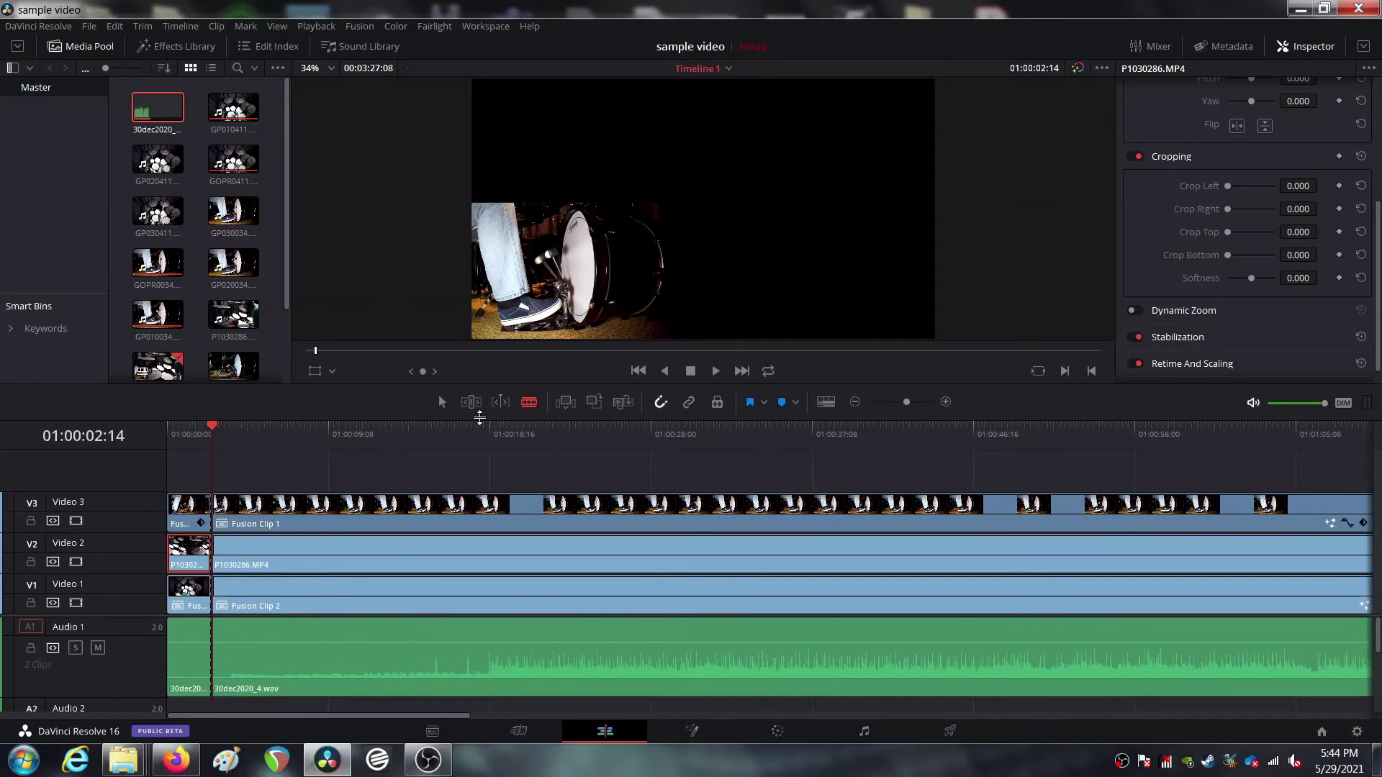
Delete the first pieces on Video 3, Video 2, Video 1 and Audio 1
left_click(442, 401)
left_click(179, 506)
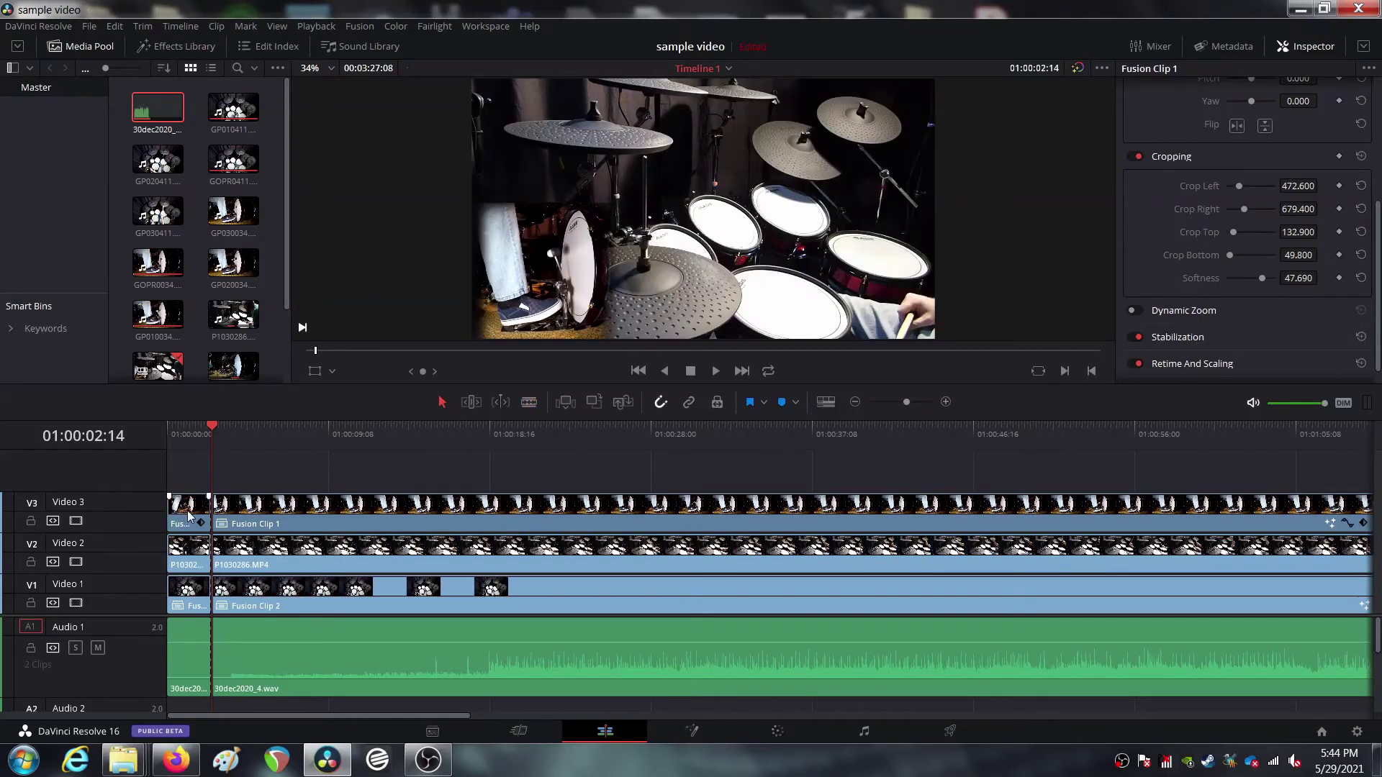
key("Delete")
left_click(189, 550)
key("Delete")
left_click(191, 592)
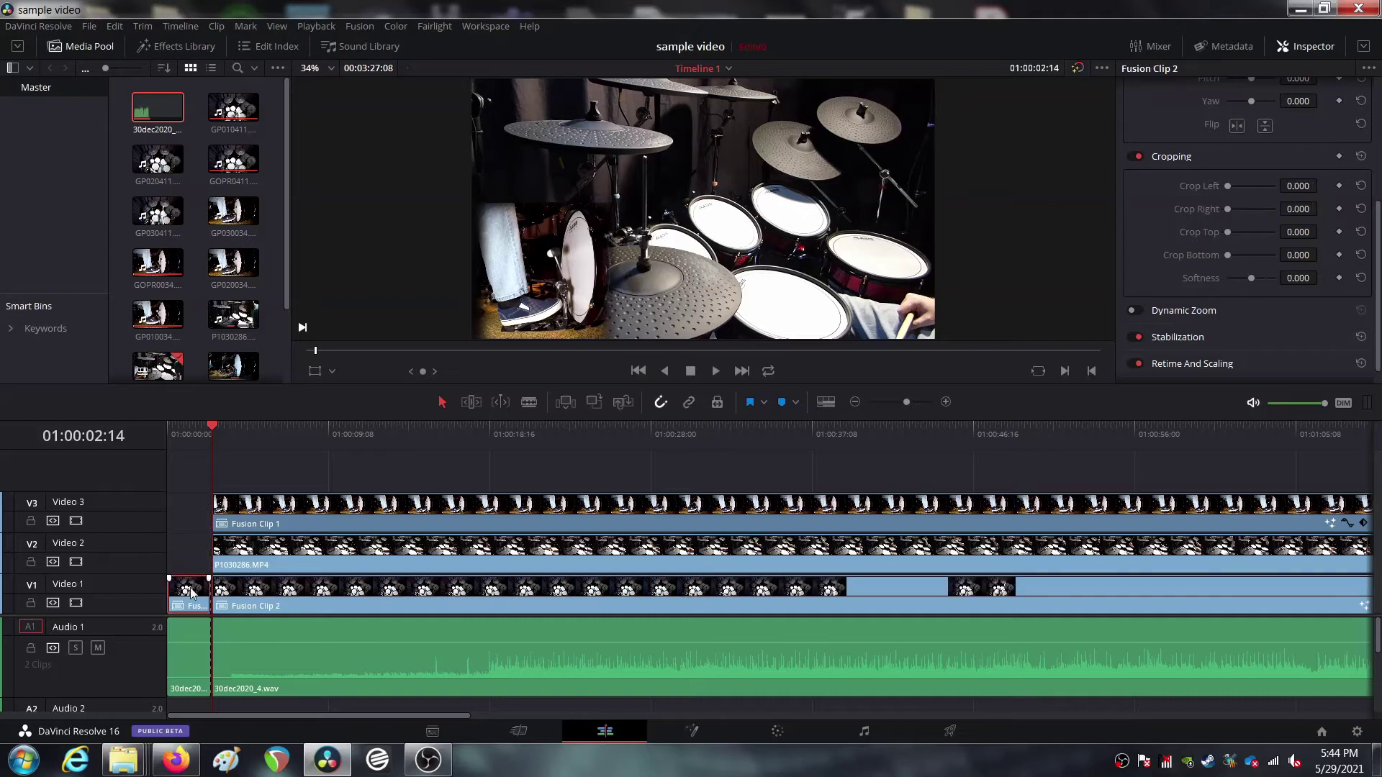
key("Delete")
left_click(194, 631)
key("Delete")
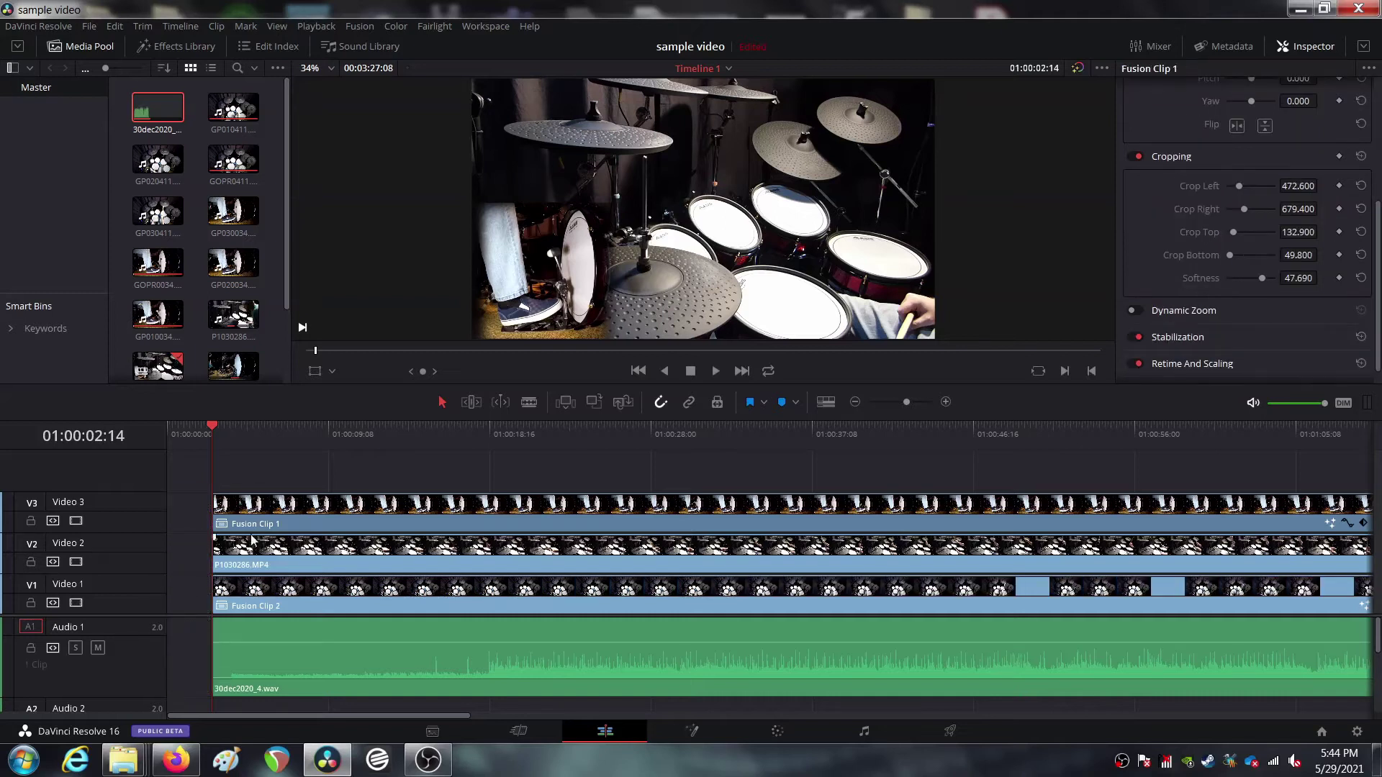
Select the four remaining clips and slide them back to 01:00:00:00
left_click(272, 512)
left_click(279, 546, "ctrl")
left_click(280, 583, "ctrl")
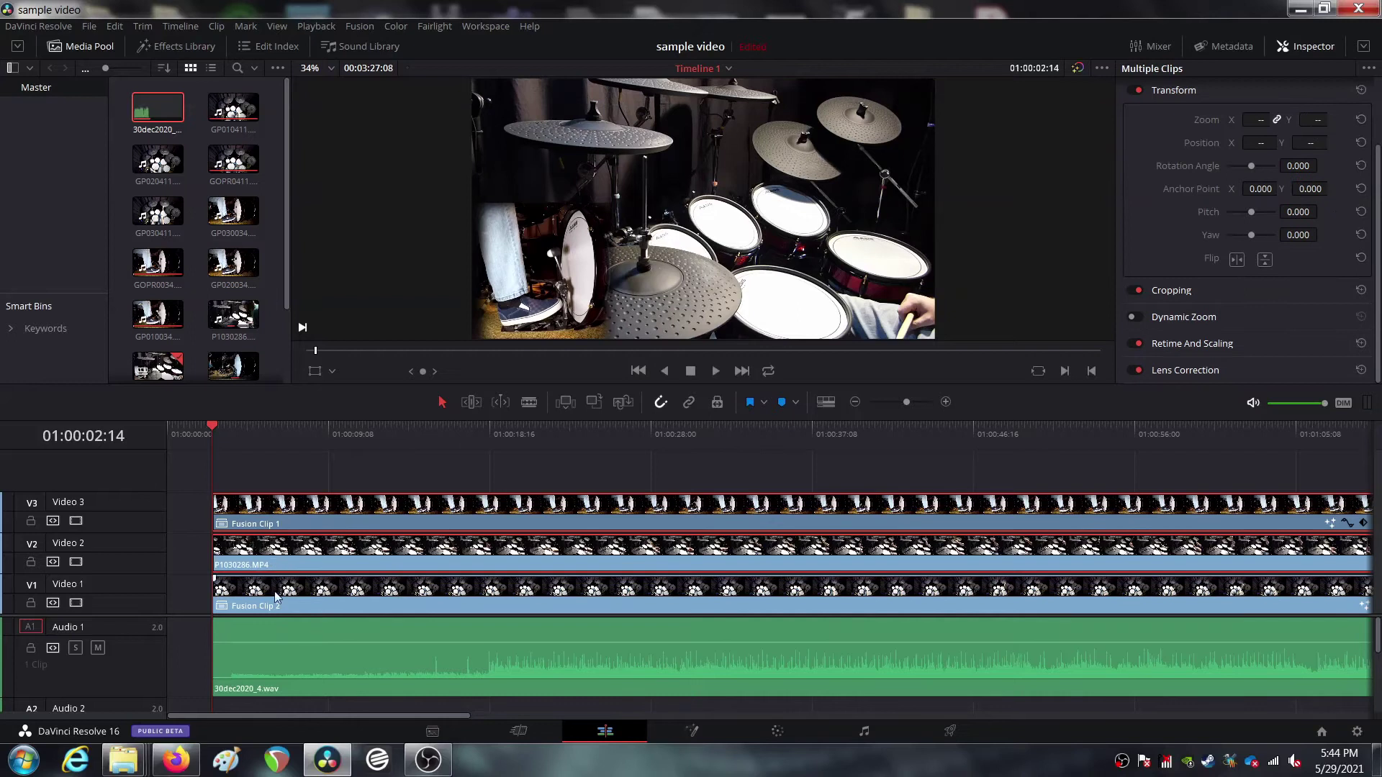
left_click(270, 640, "ctrl")
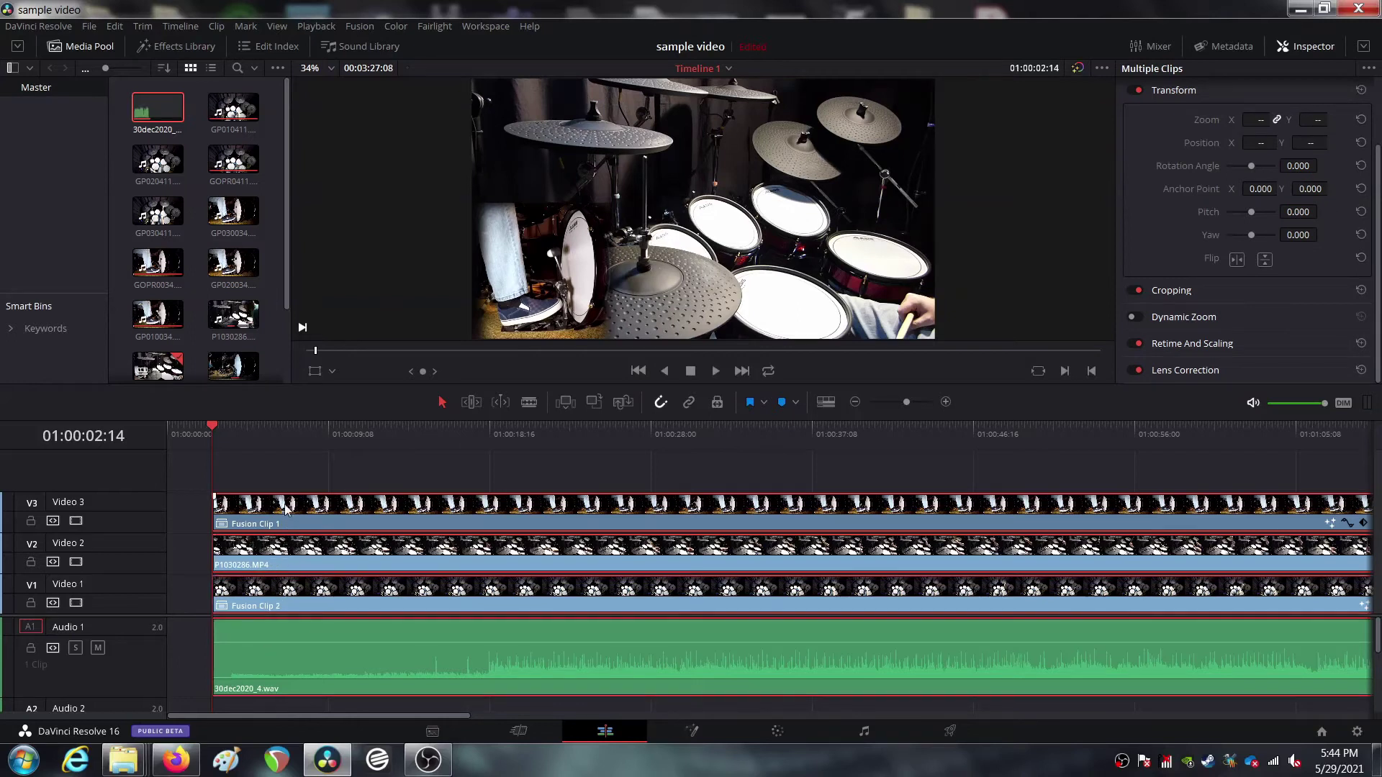
left_click_drag(286, 508, 241, 508)
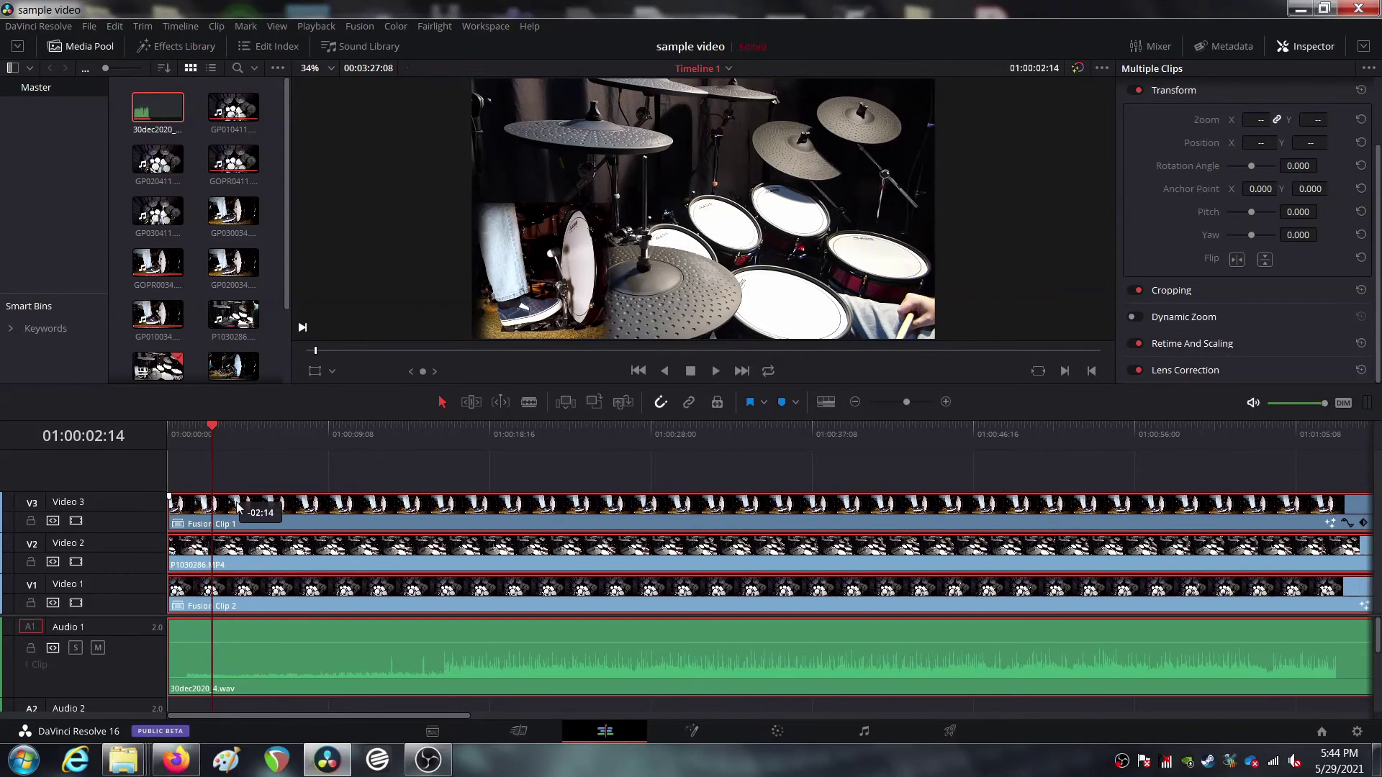
left_click(167, 425)
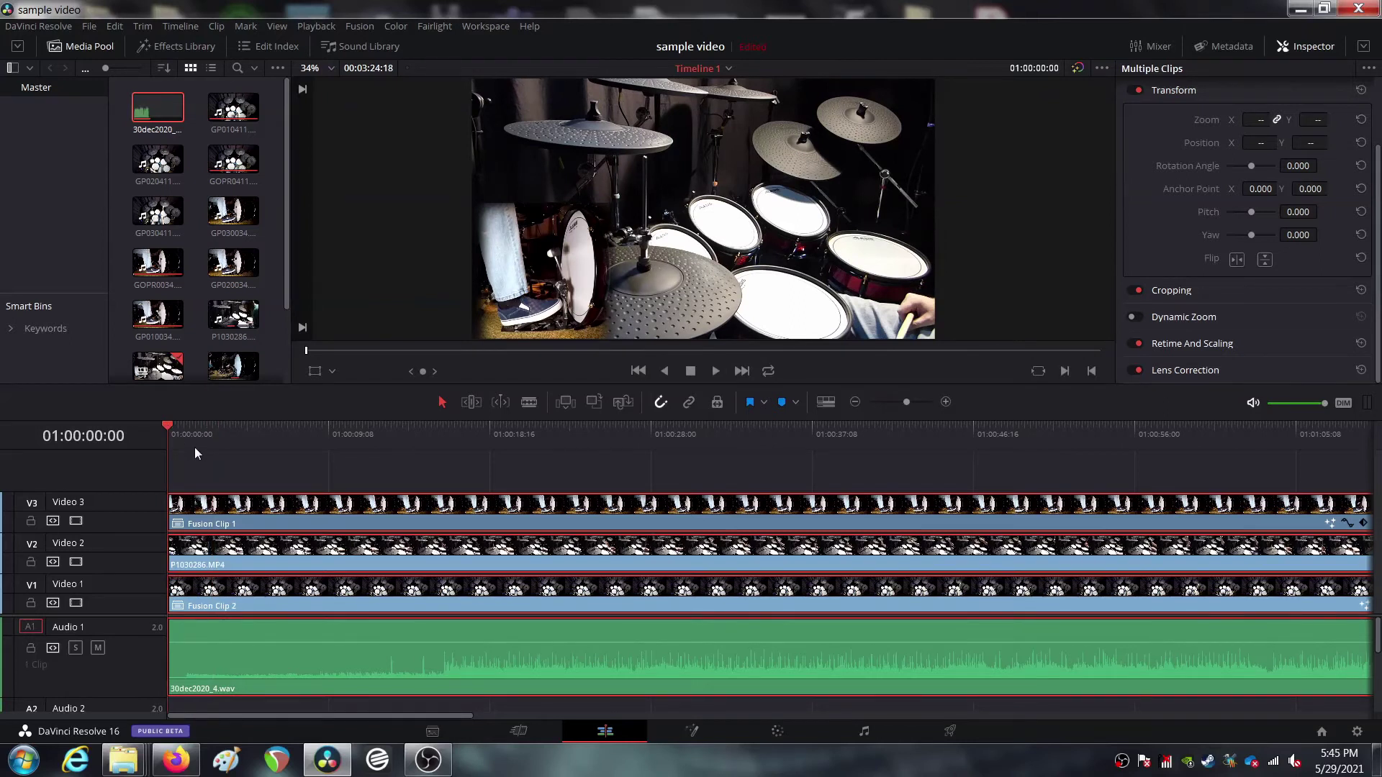
key("space")
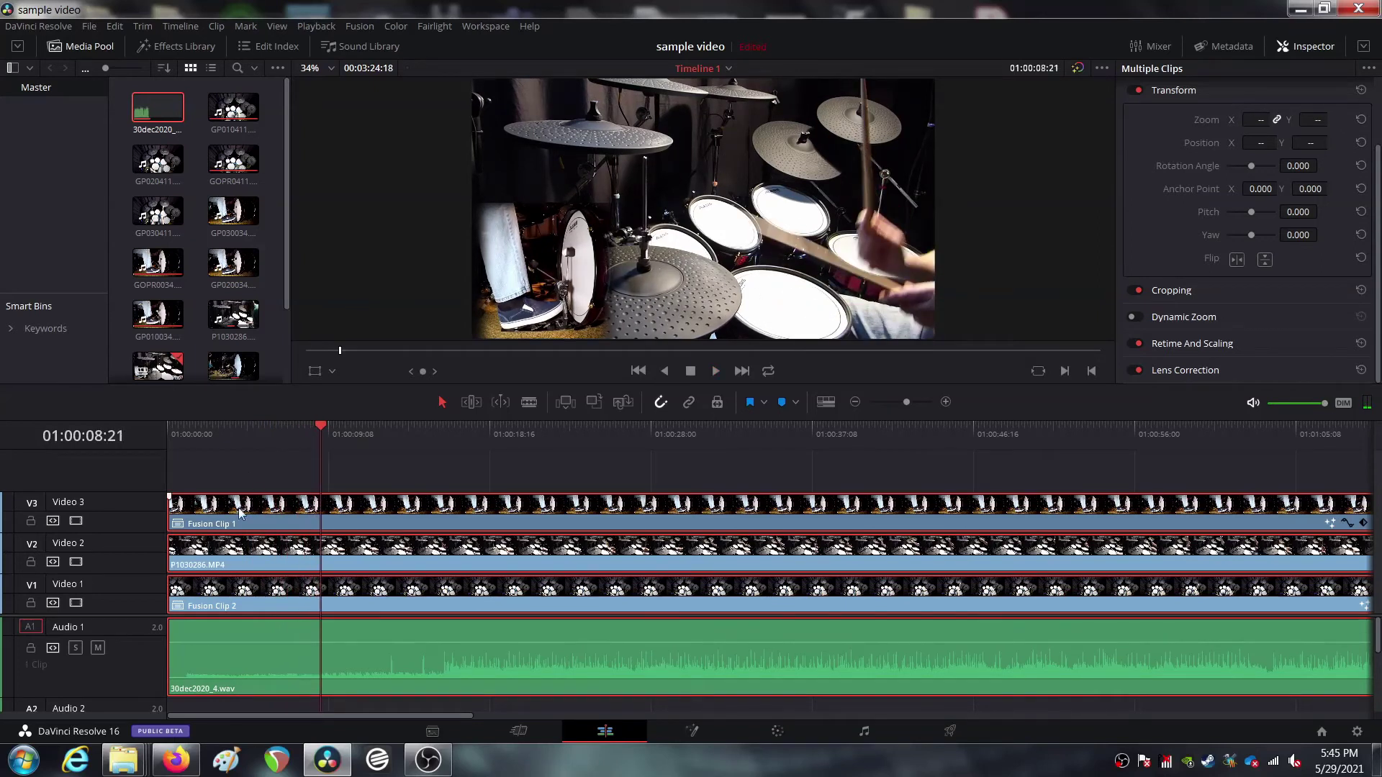
Trim Fusion Clip 1 and P1030286.MP4 to begin at 01:00:08:21, then play from the start to check
left_click_drag(178, 506, 328, 513)
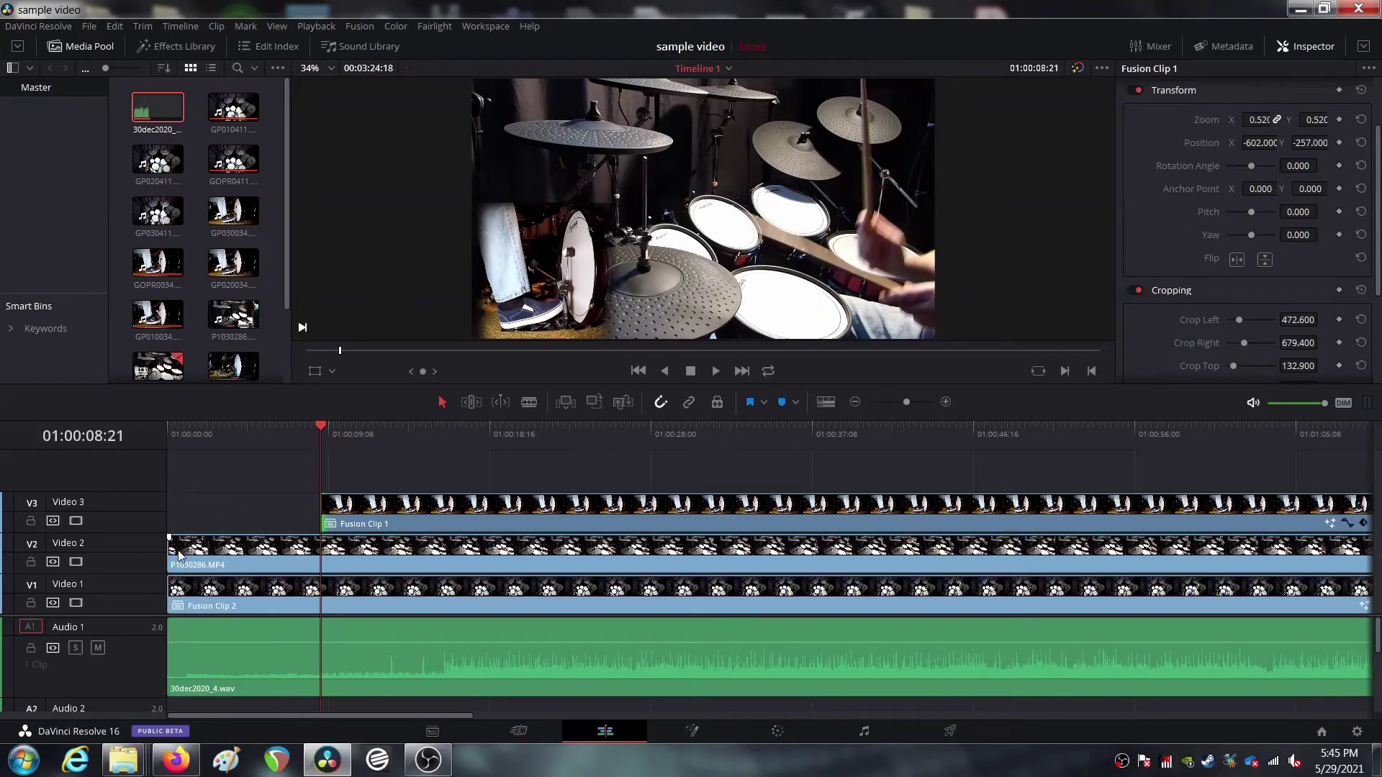
left_click_drag(170, 549, 321, 549)
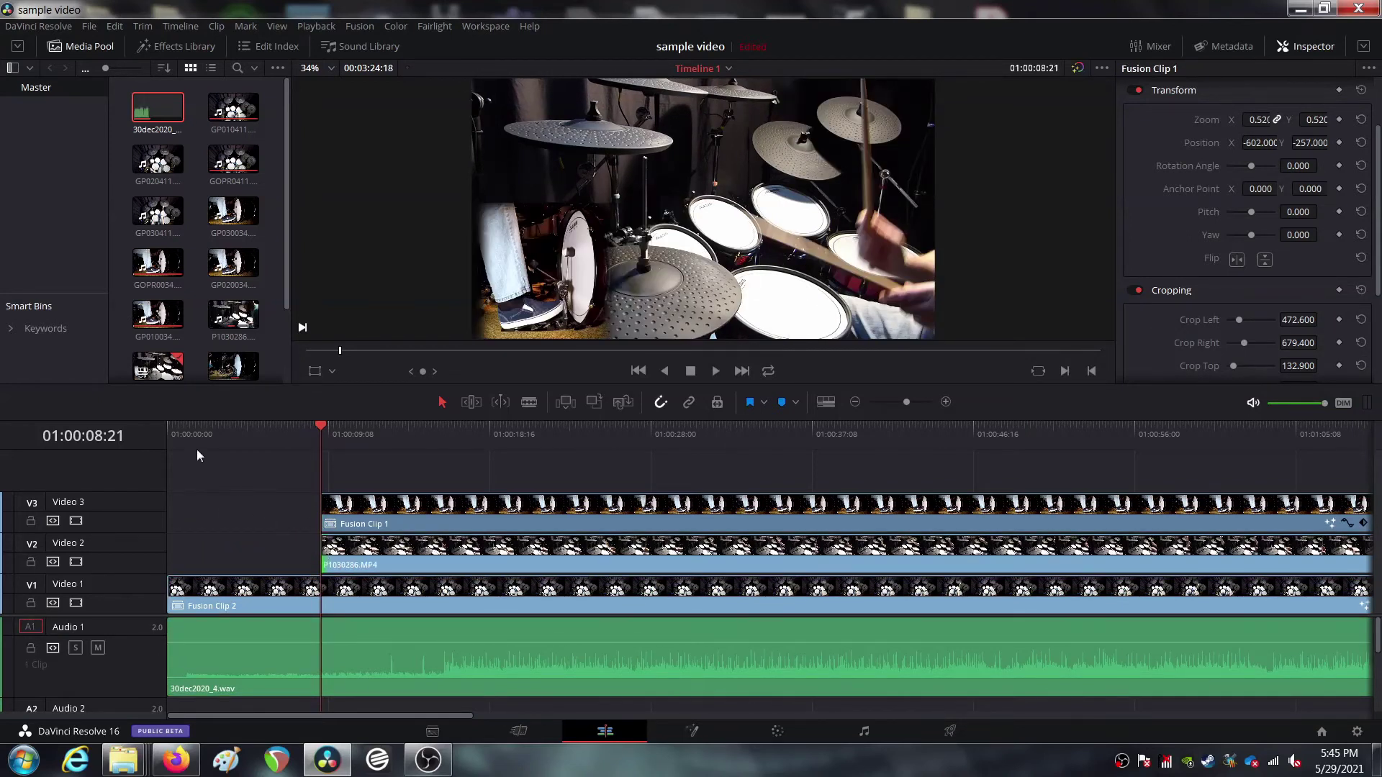
left_click(173, 428)
key("space")
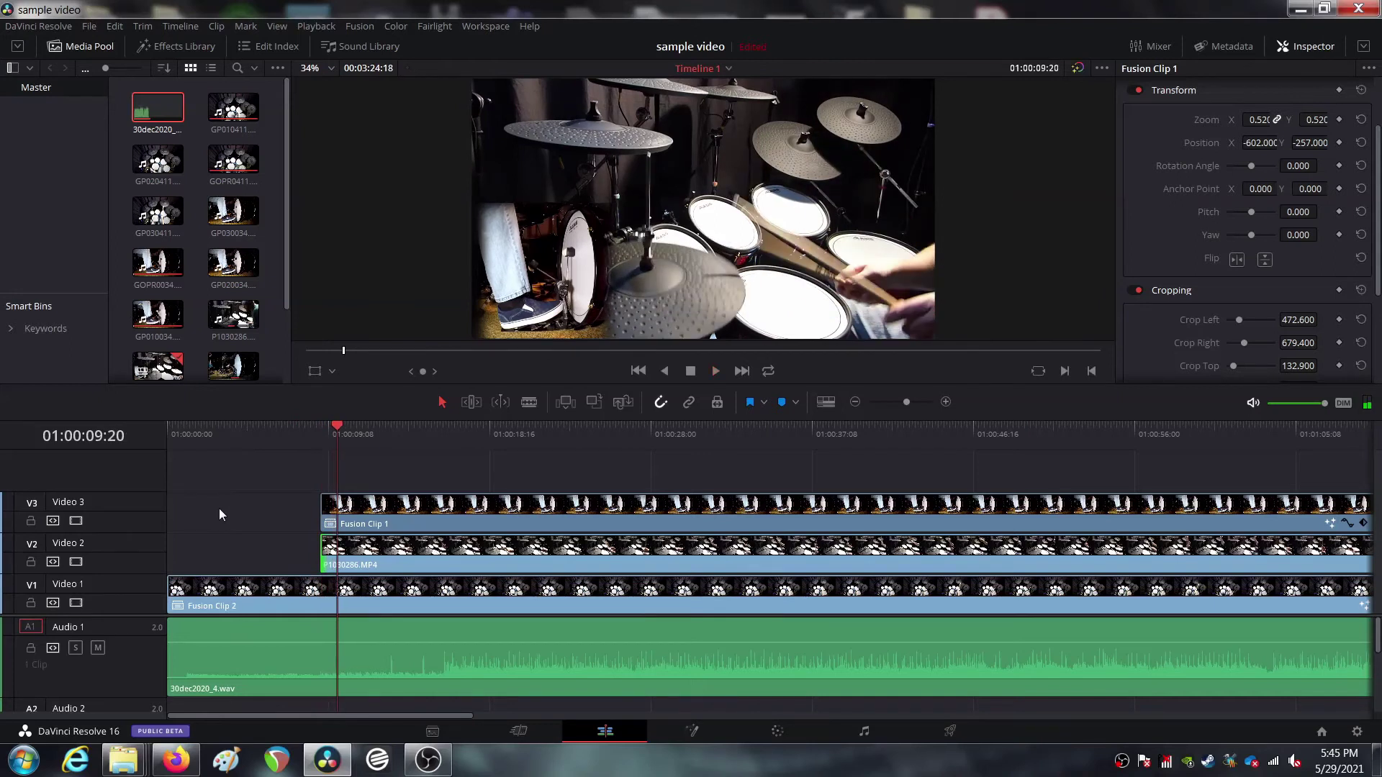
left_click(321, 430)
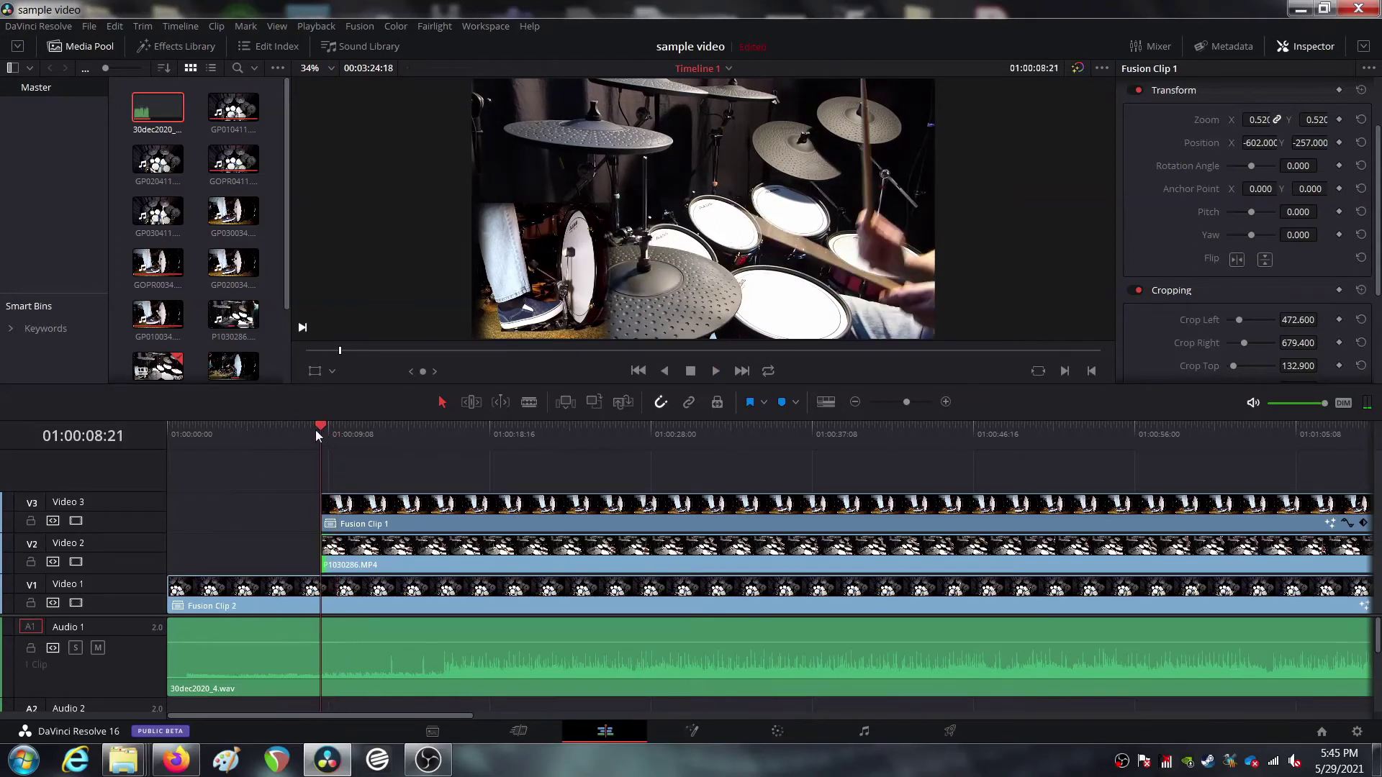
Play across the trim point, then park at 01:00:08:21 and step back to 01:00:08:14
left_click(300, 429)
key("space")
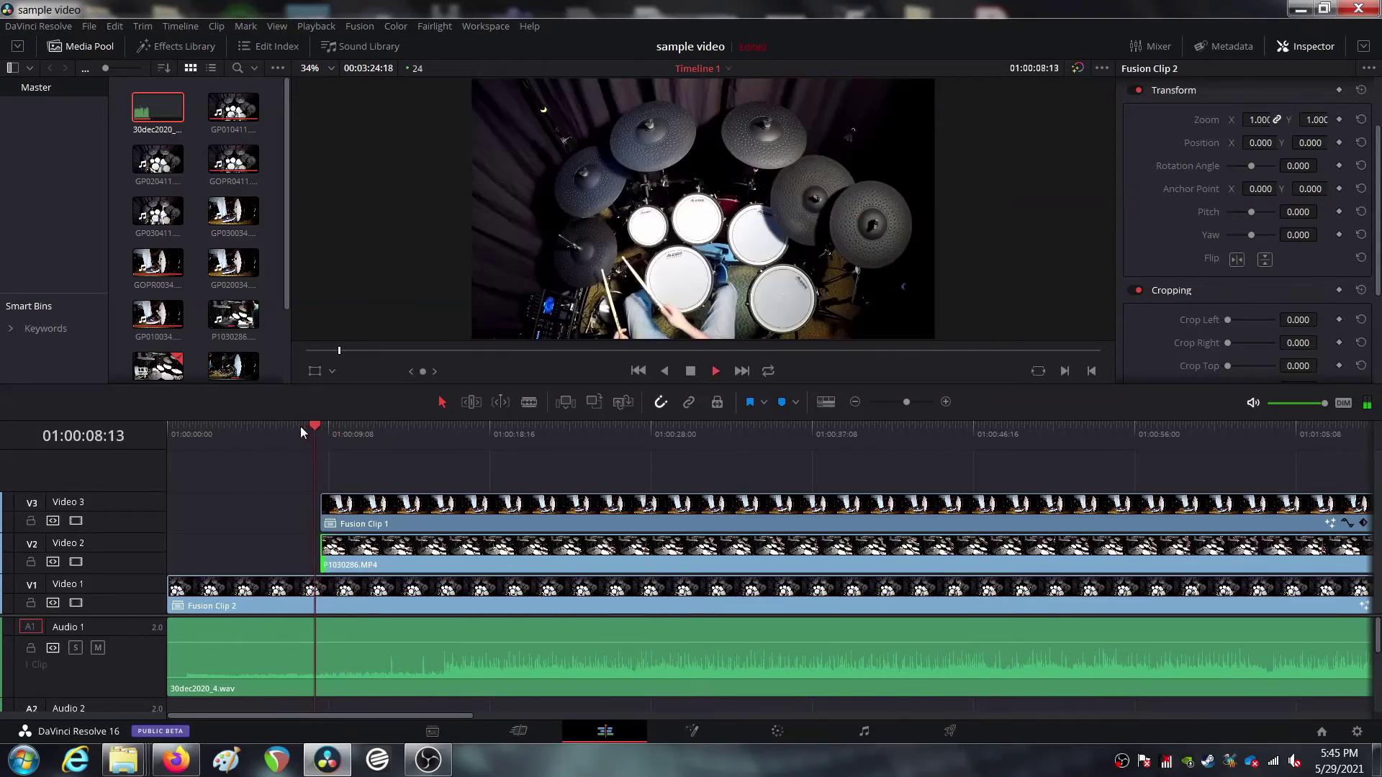
key("space")
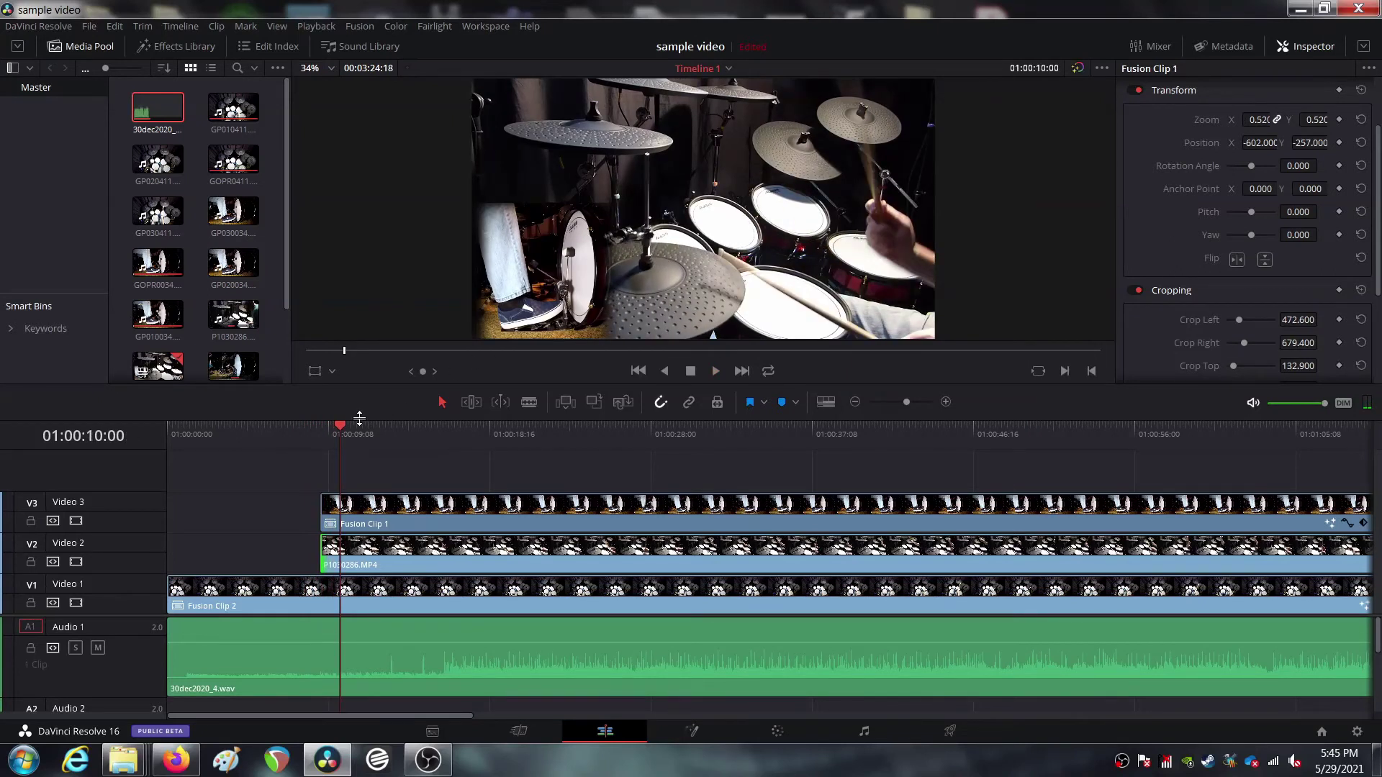
left_click(321, 435)
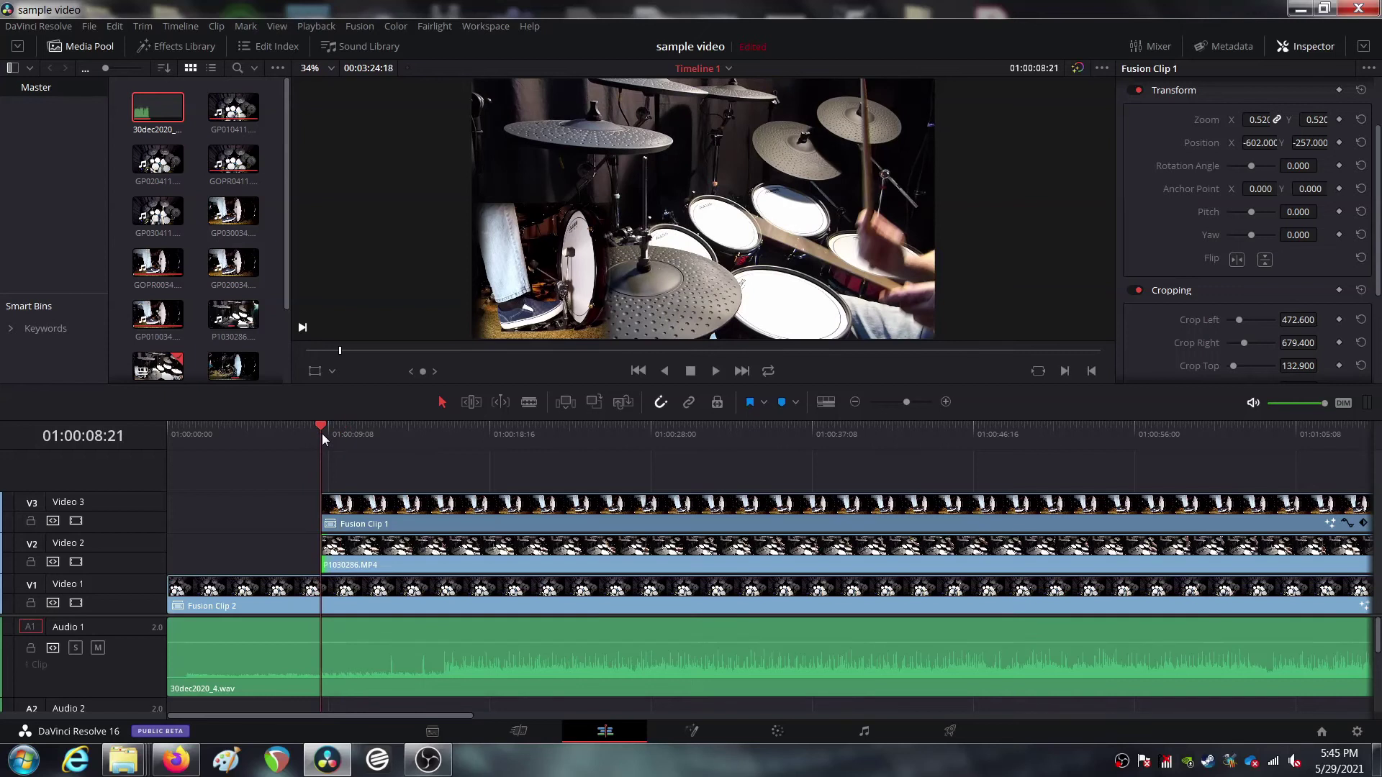
key("Left")
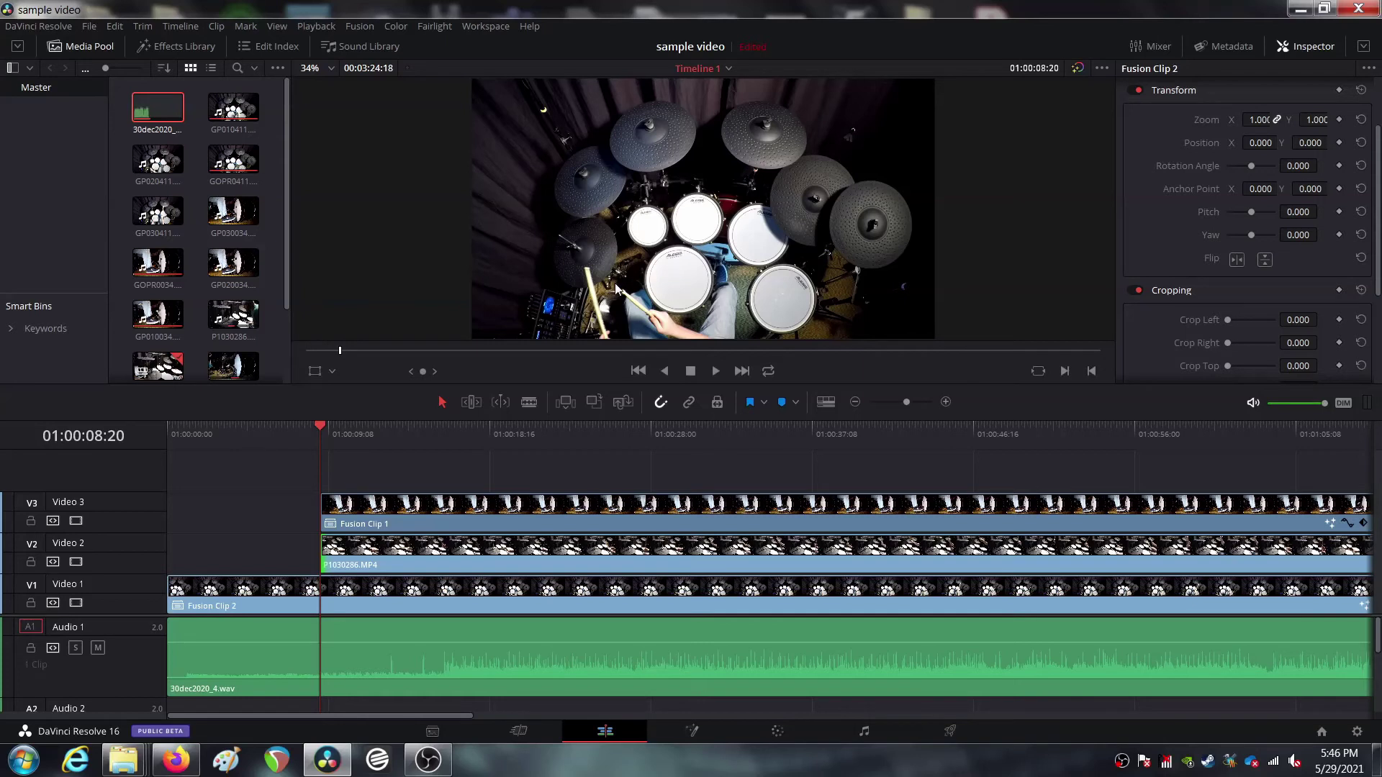
key("Left")
key("Left")
key("Left")
key("Left")
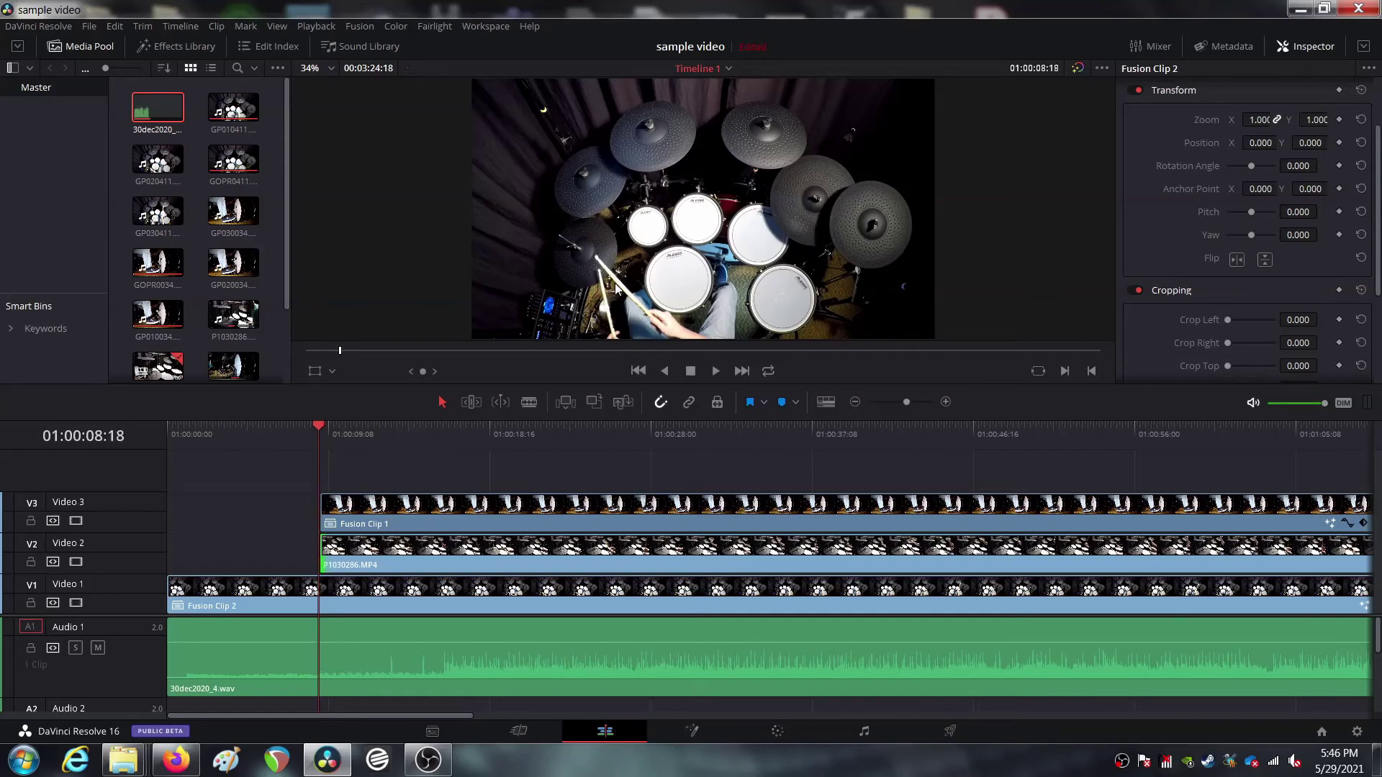
key("Left")
key("Left")
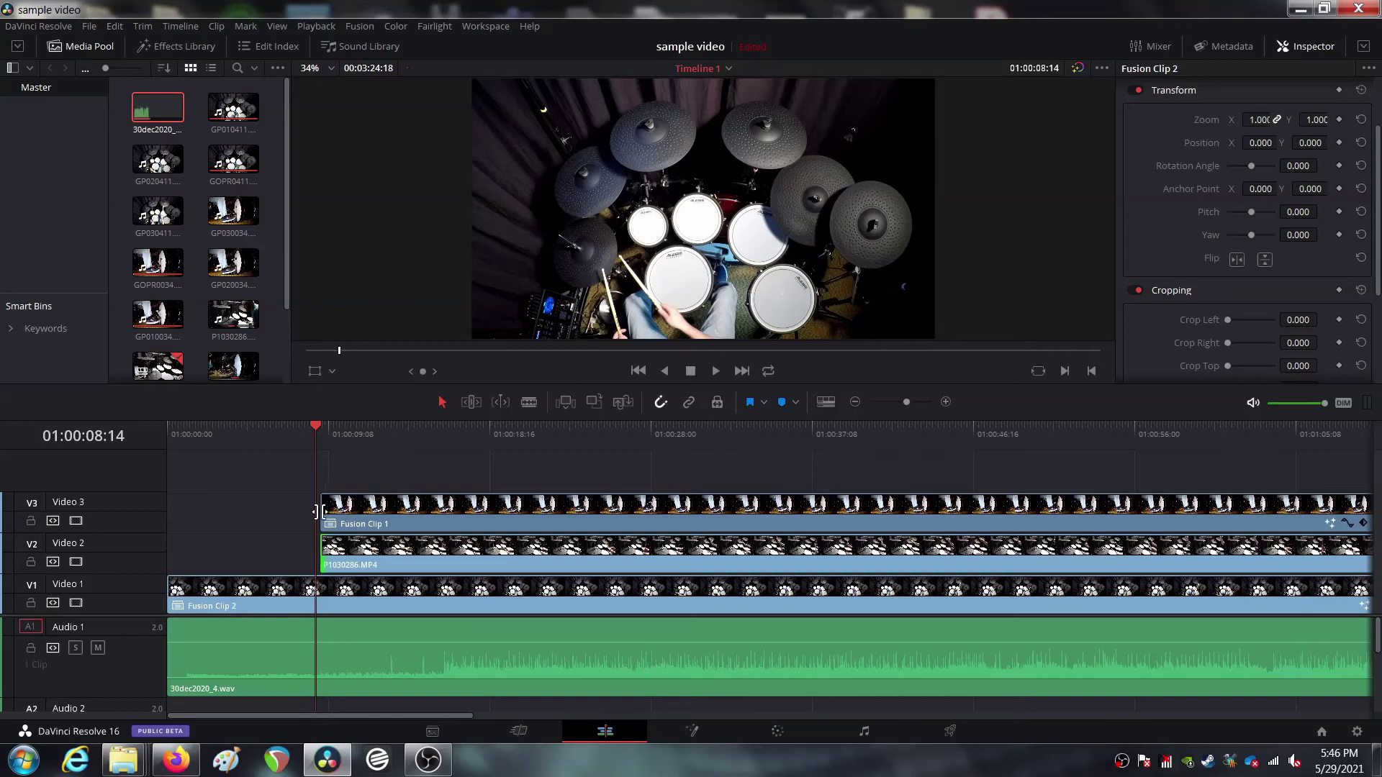
Extend Fusion Clip 1's start to the playhead and play from about 4 to 16 seconds
left_click_drag(316, 512, 317, 549)
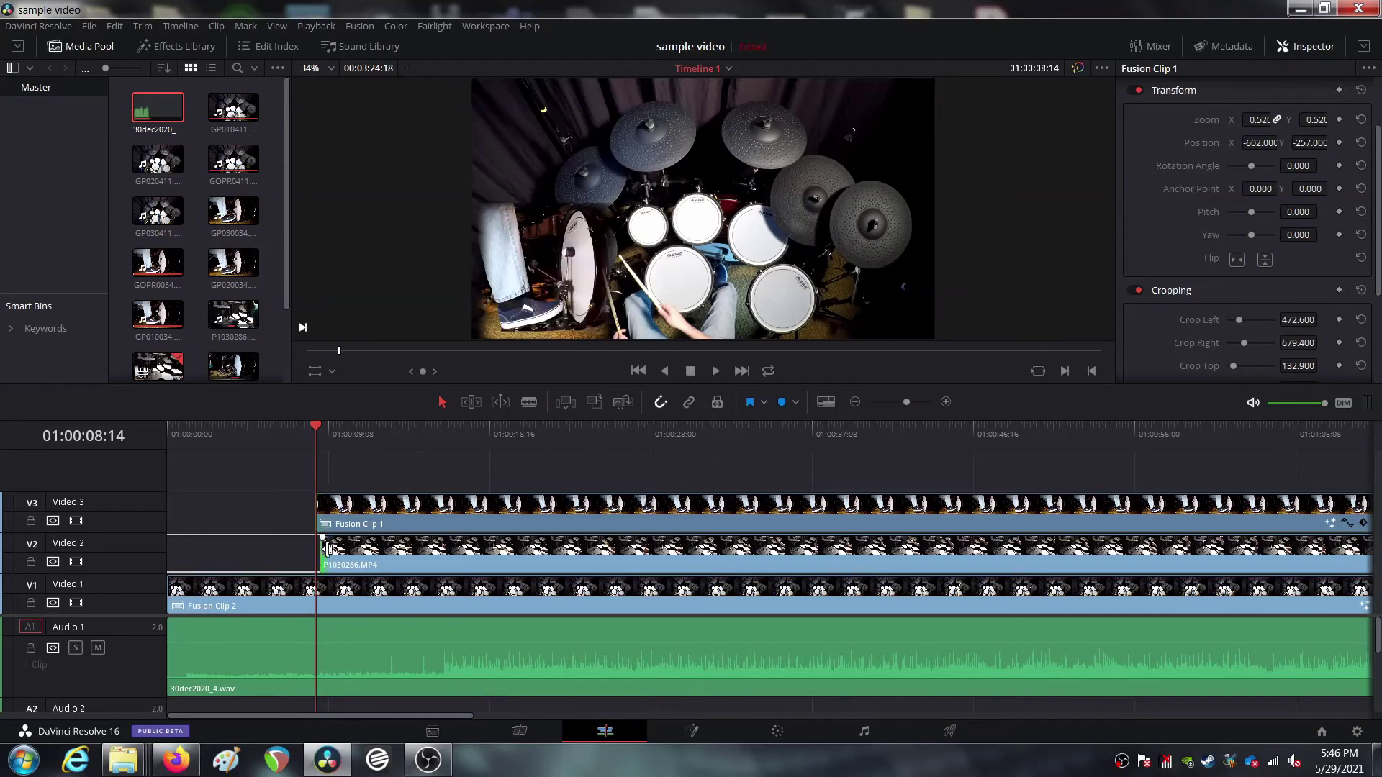
left_click(271, 429)
left_click(237, 426)
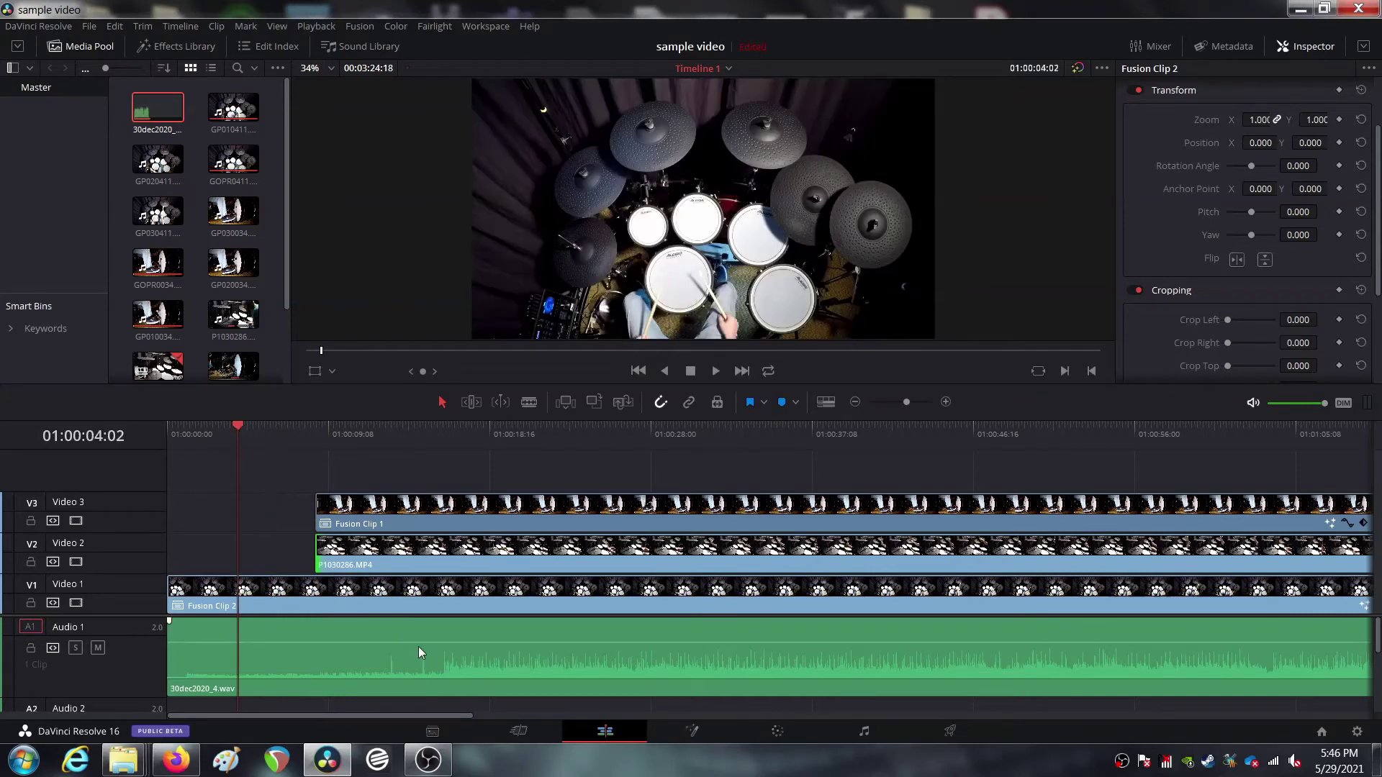
key("space")
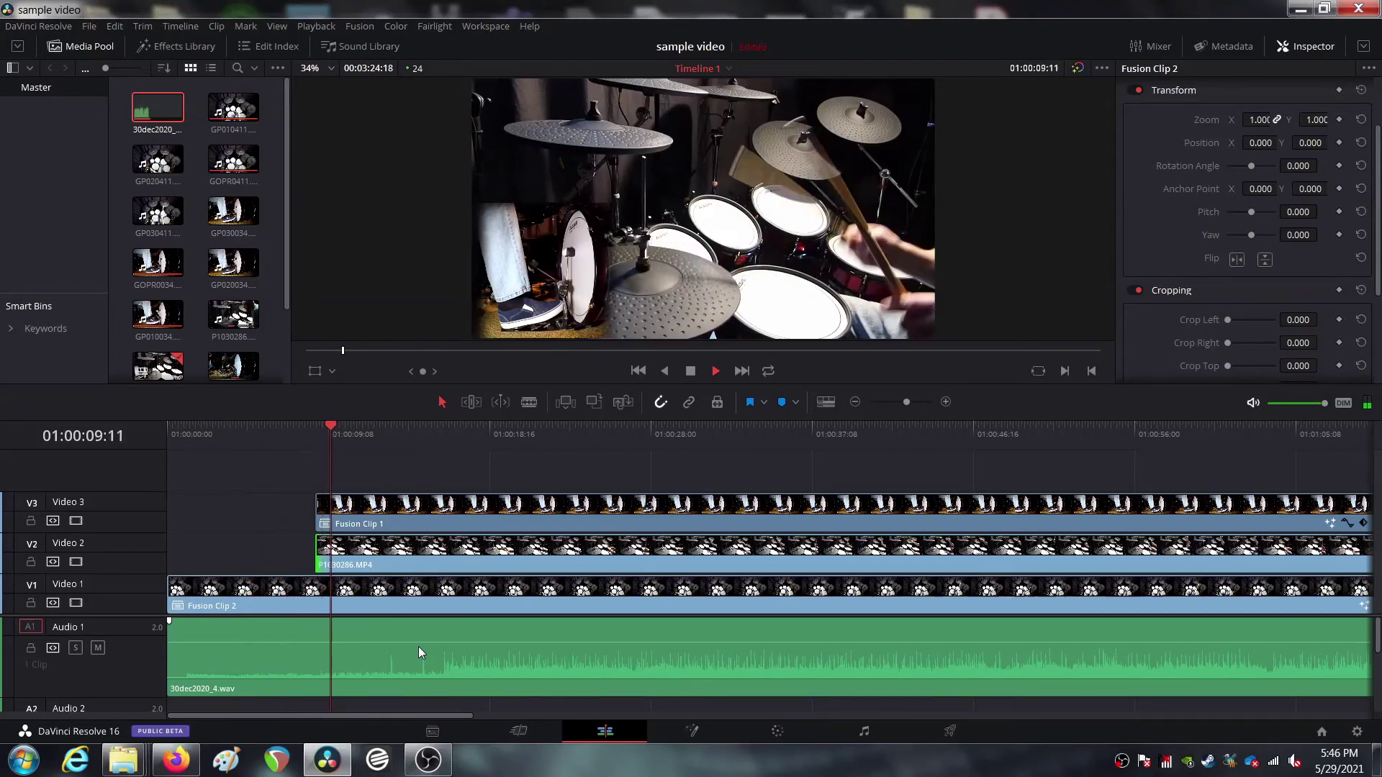
key("space")
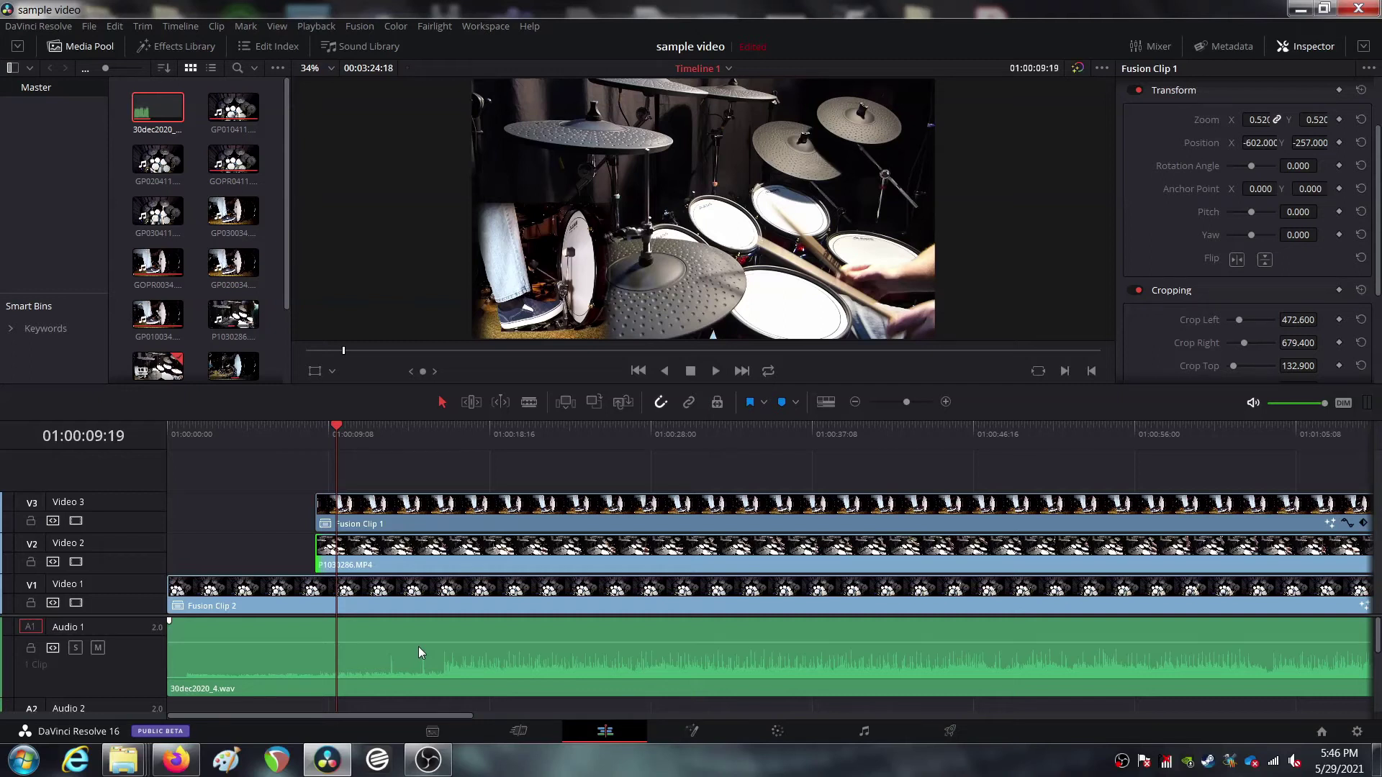
key("space")
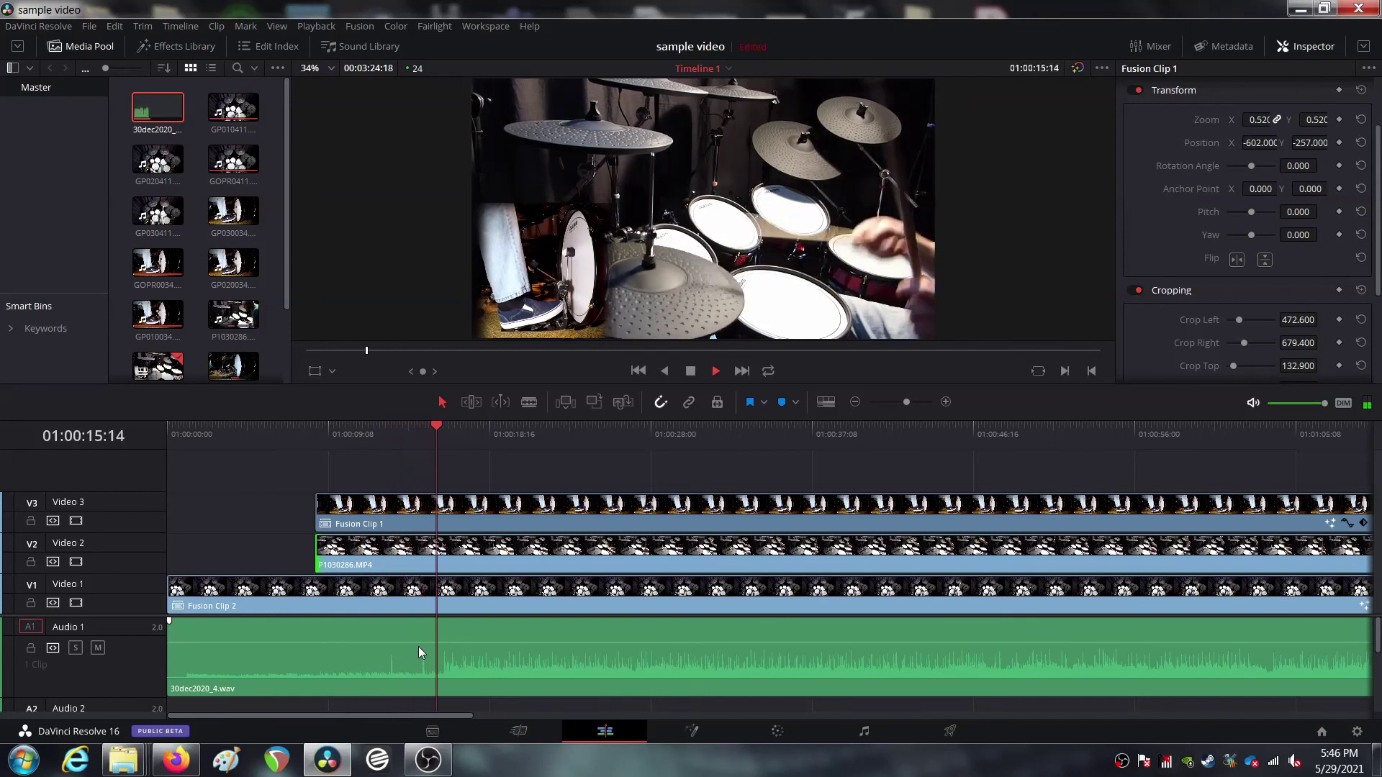
key("space")
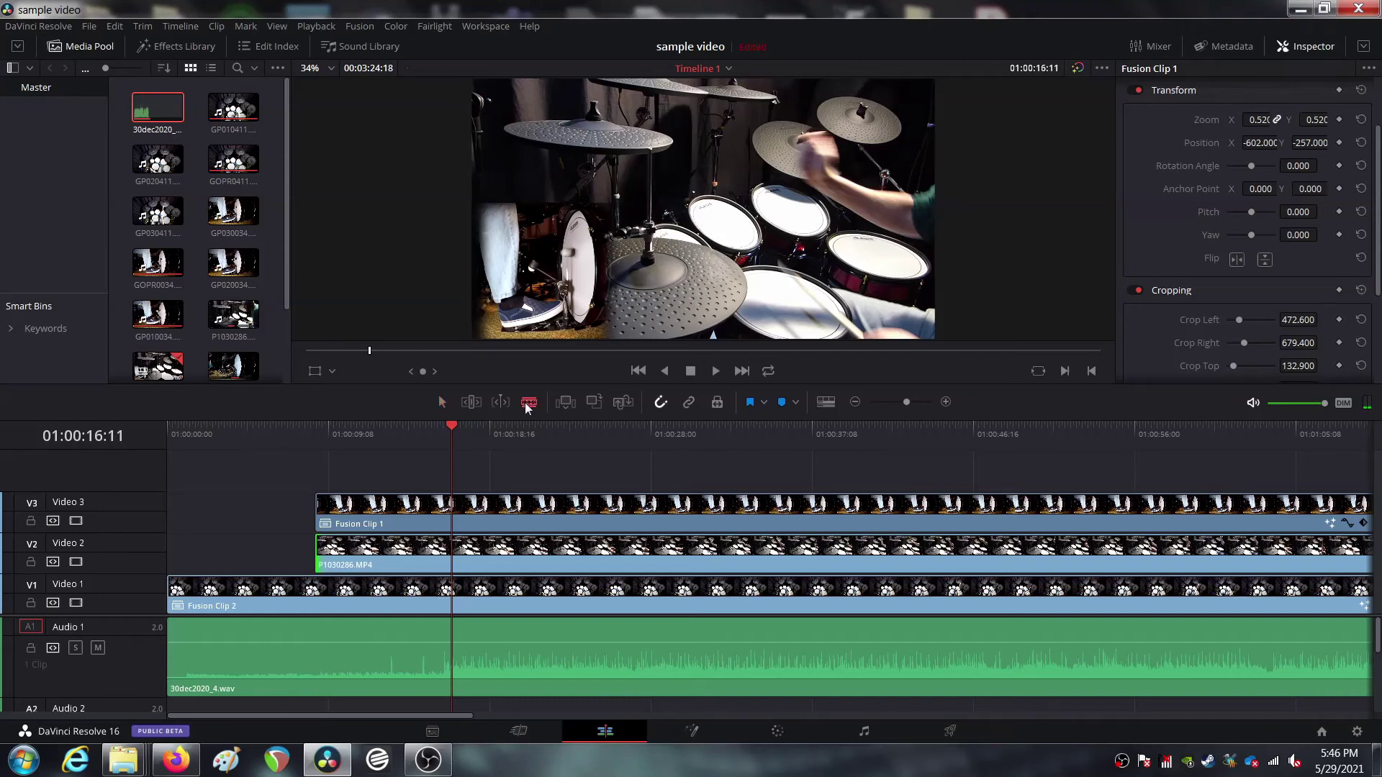
Split V3 and V2 at 01:00:16:11 and start the later pieces near 01:00:28
left_click(452, 513)
left_click(452, 553)
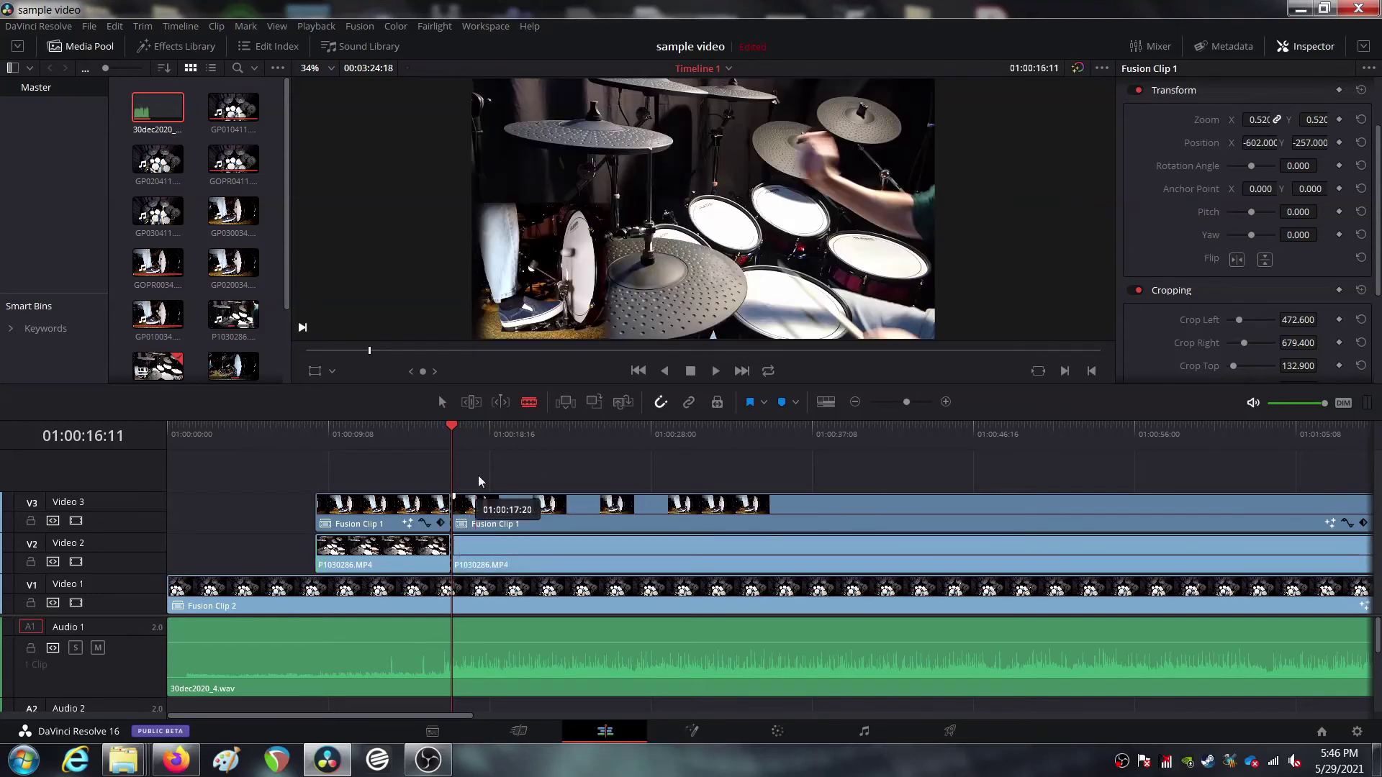
left_click(442, 402)
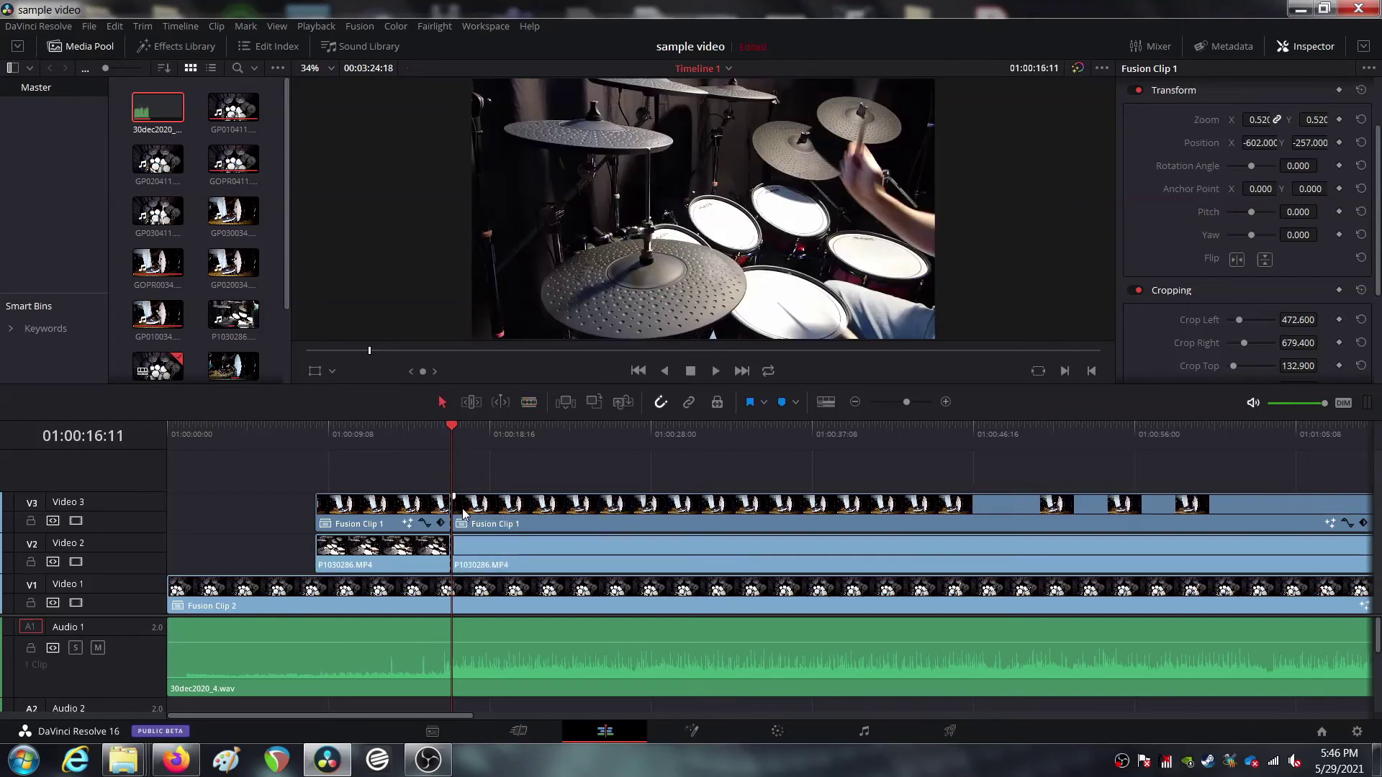
left_click_drag(463, 513, 709, 512)
left_click(536, 552)
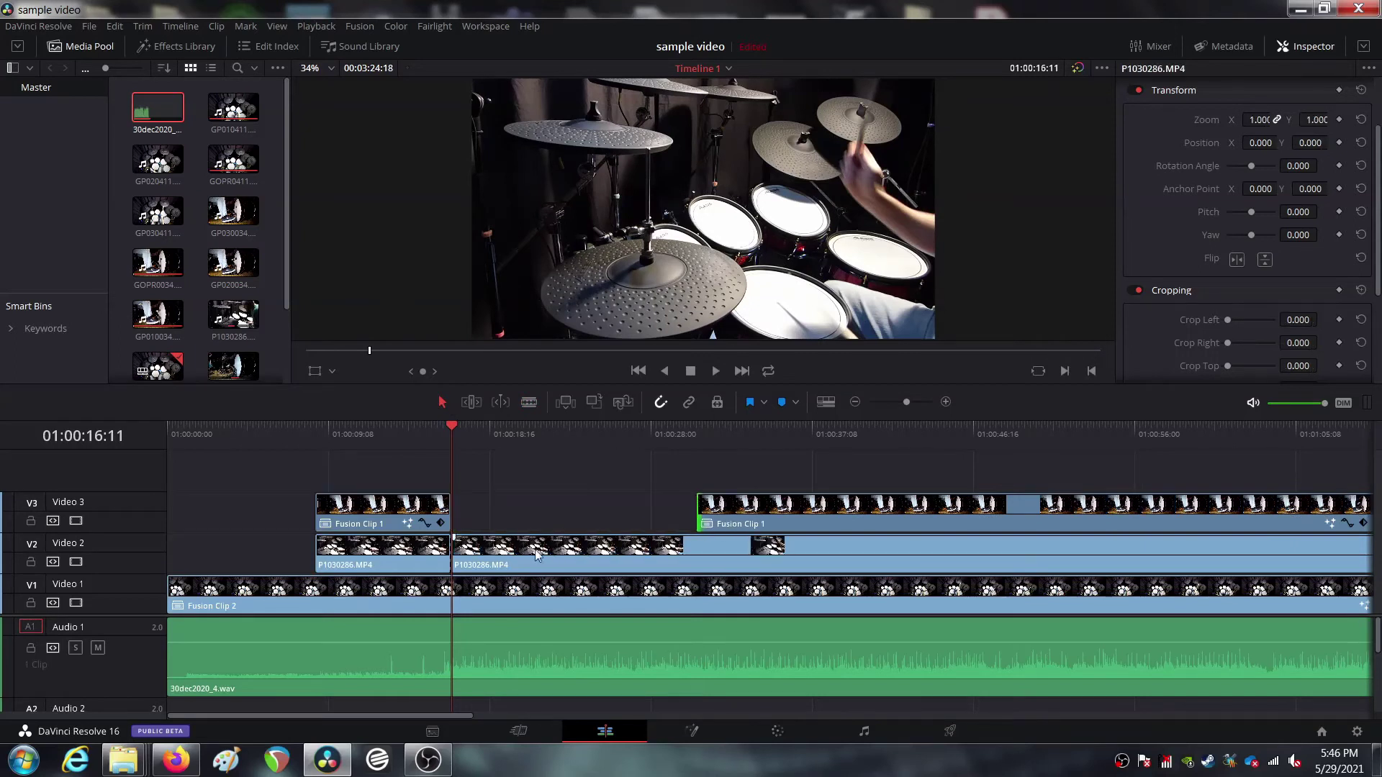
left_click_drag(455, 553, 698, 553)
left_click(595, 509)
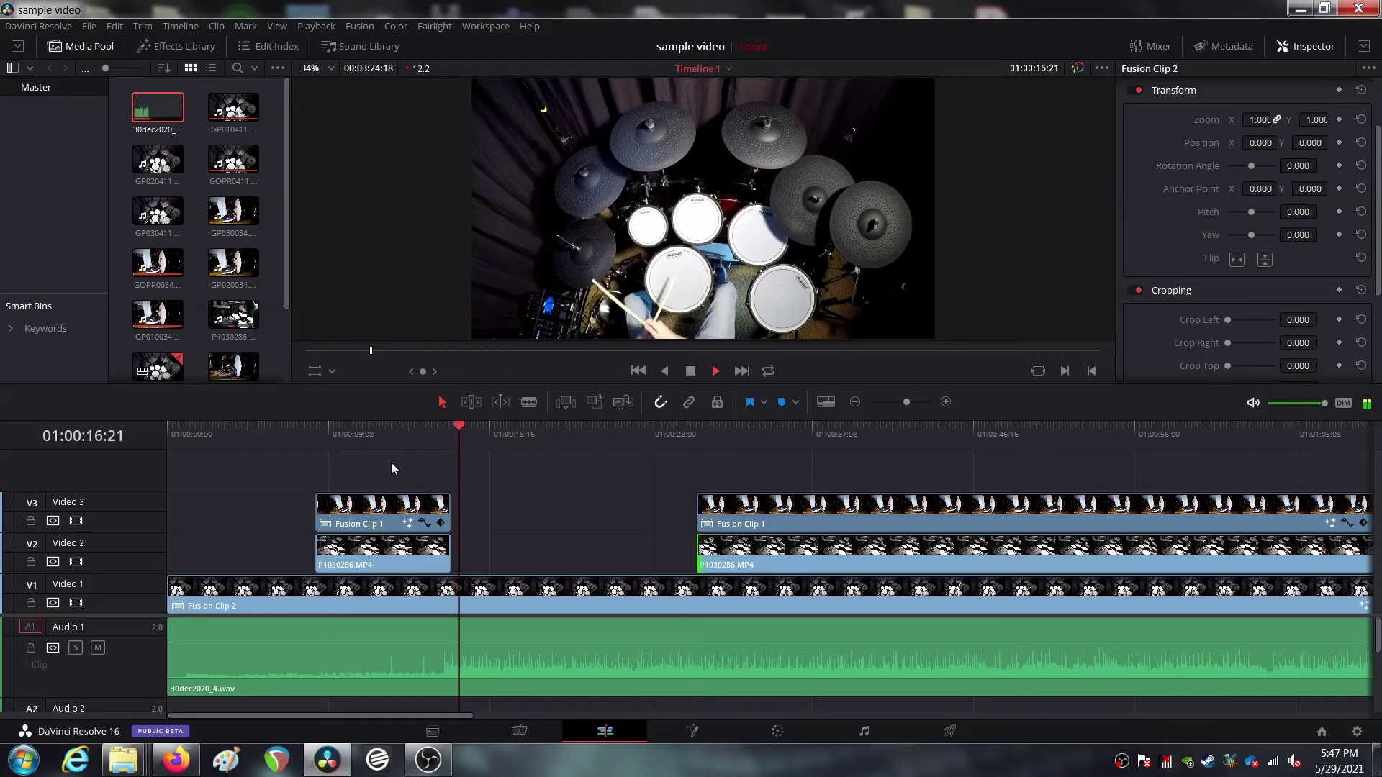
Play back across the new cut around 14-16 seconds
left_click(446, 429)
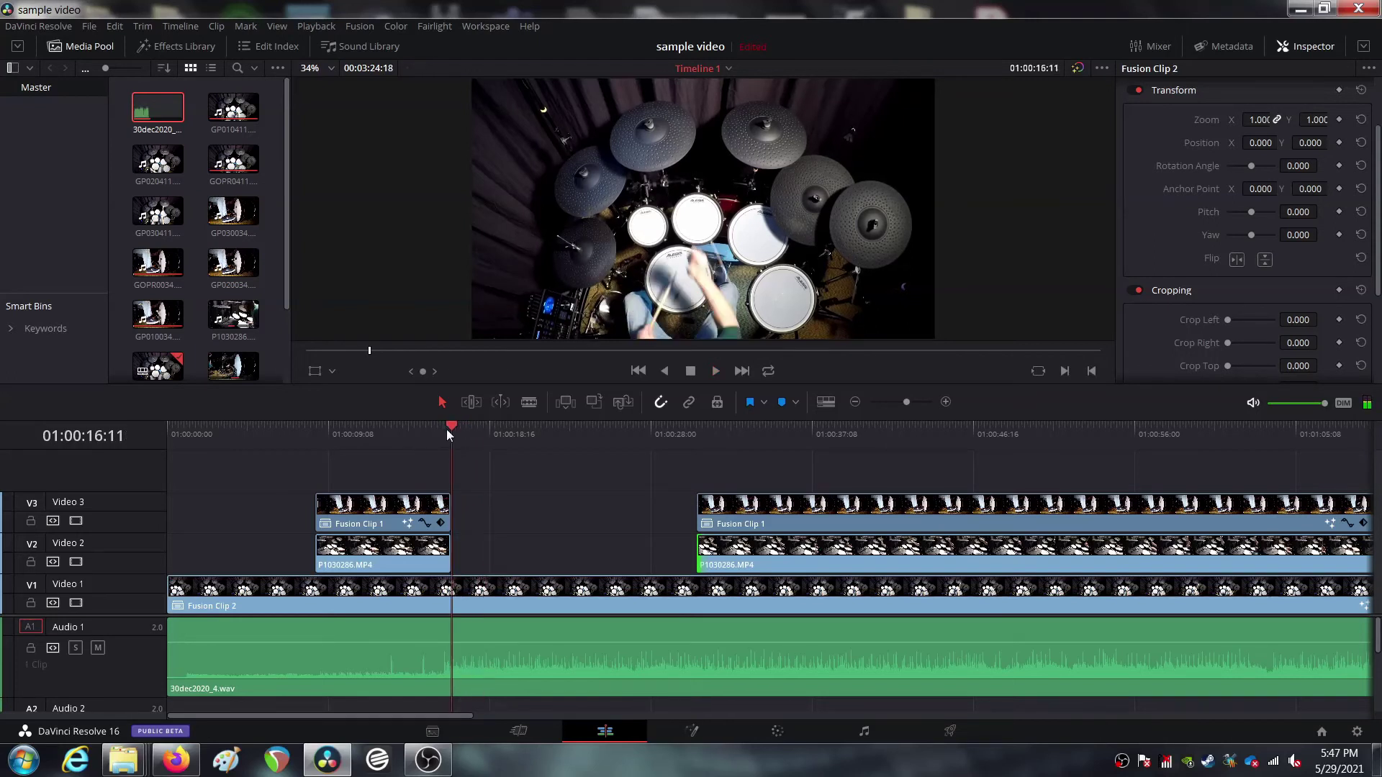
key("space")
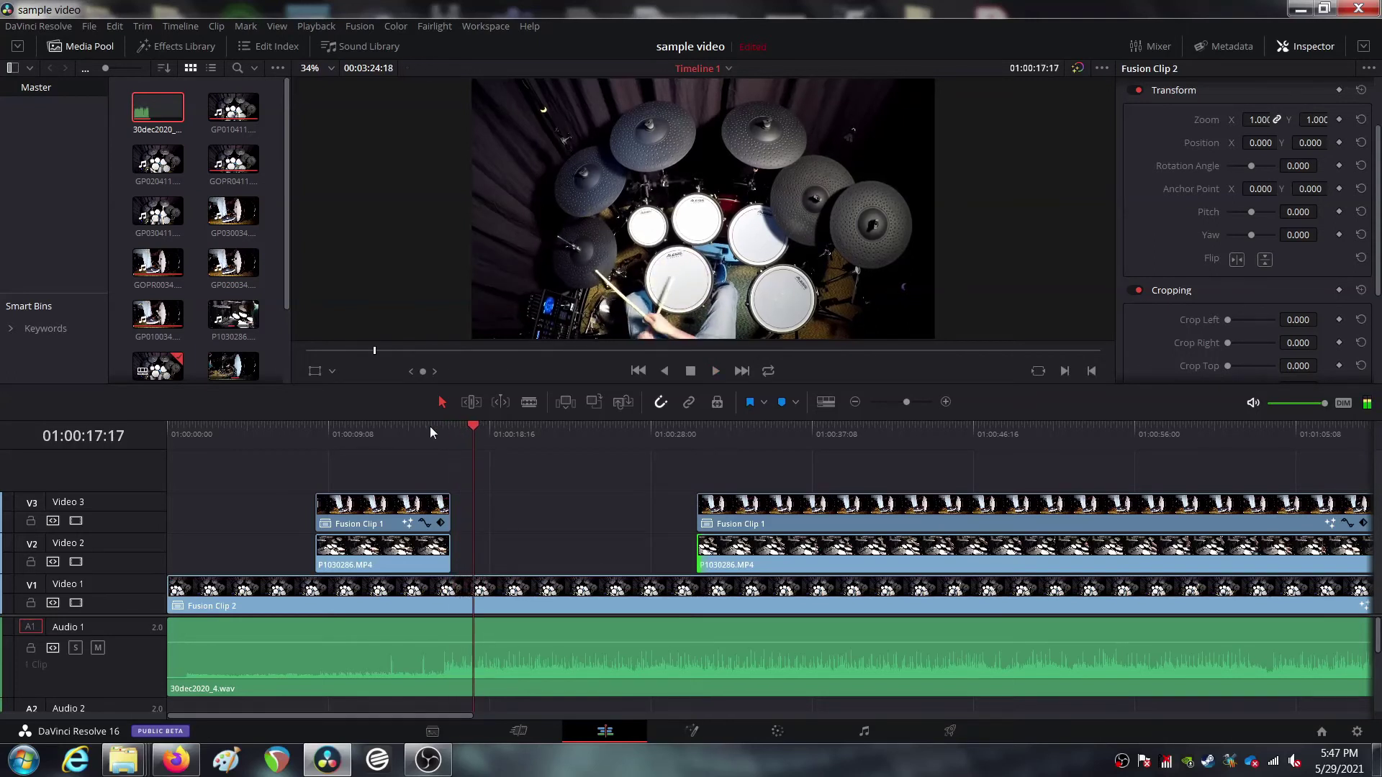
left_click(416, 430)
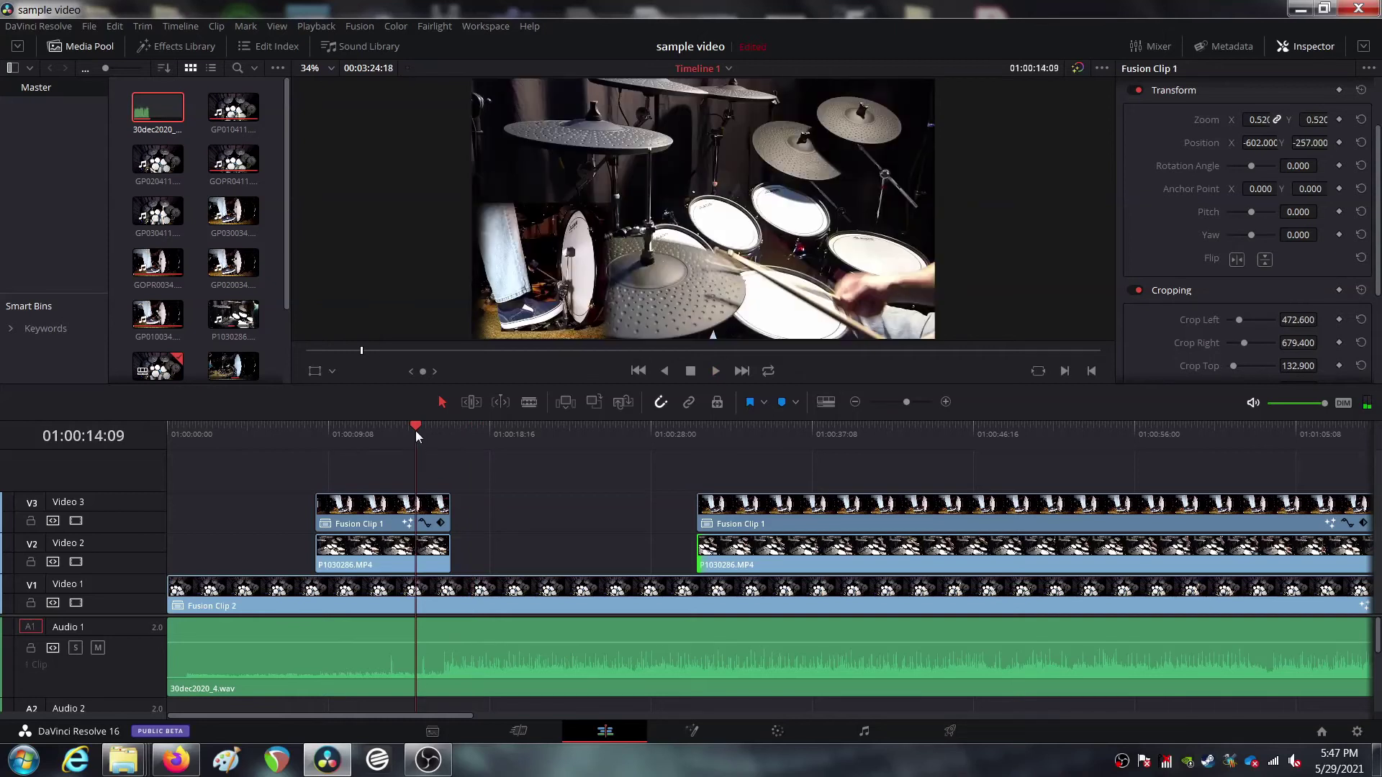
Replay the inset's ending and frame-step to the exact cut point
key("space")
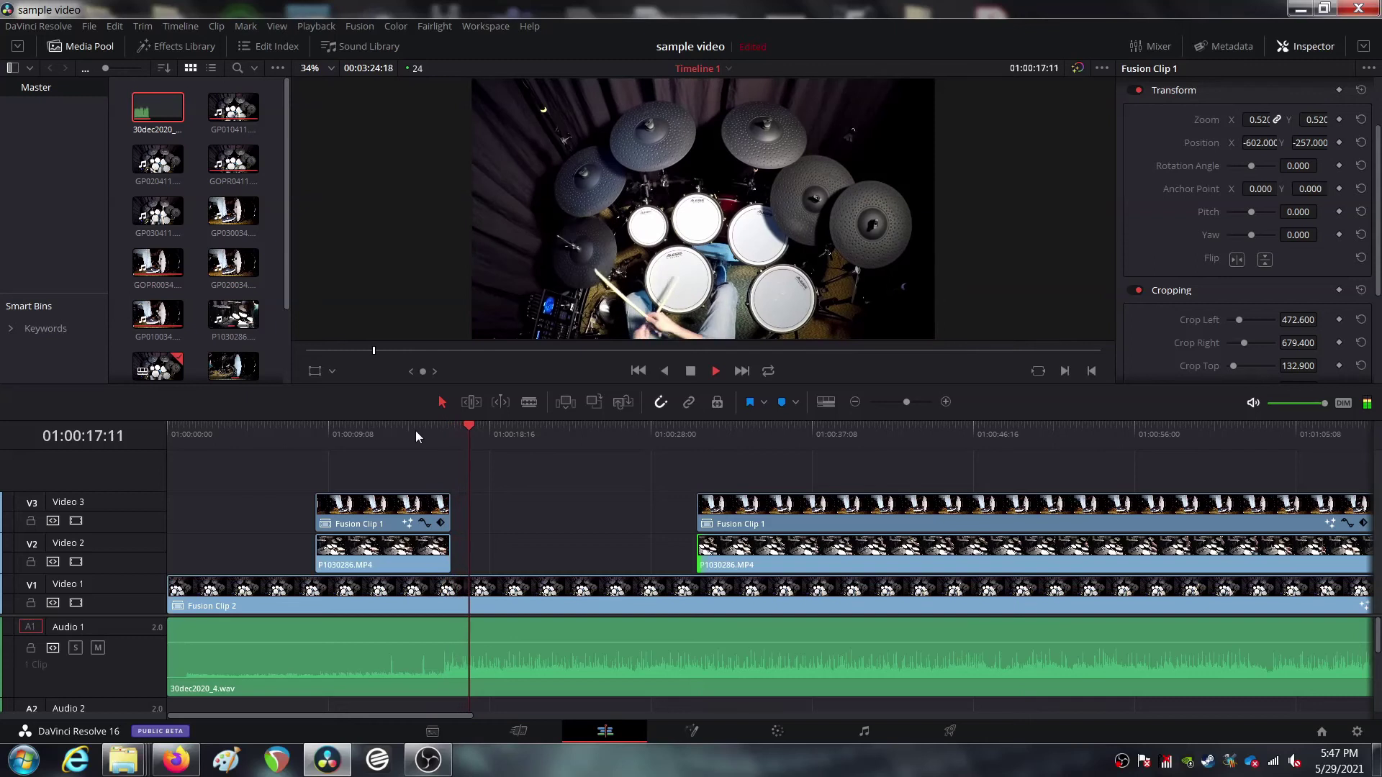
key("space")
left_click(417, 430)
key("space")
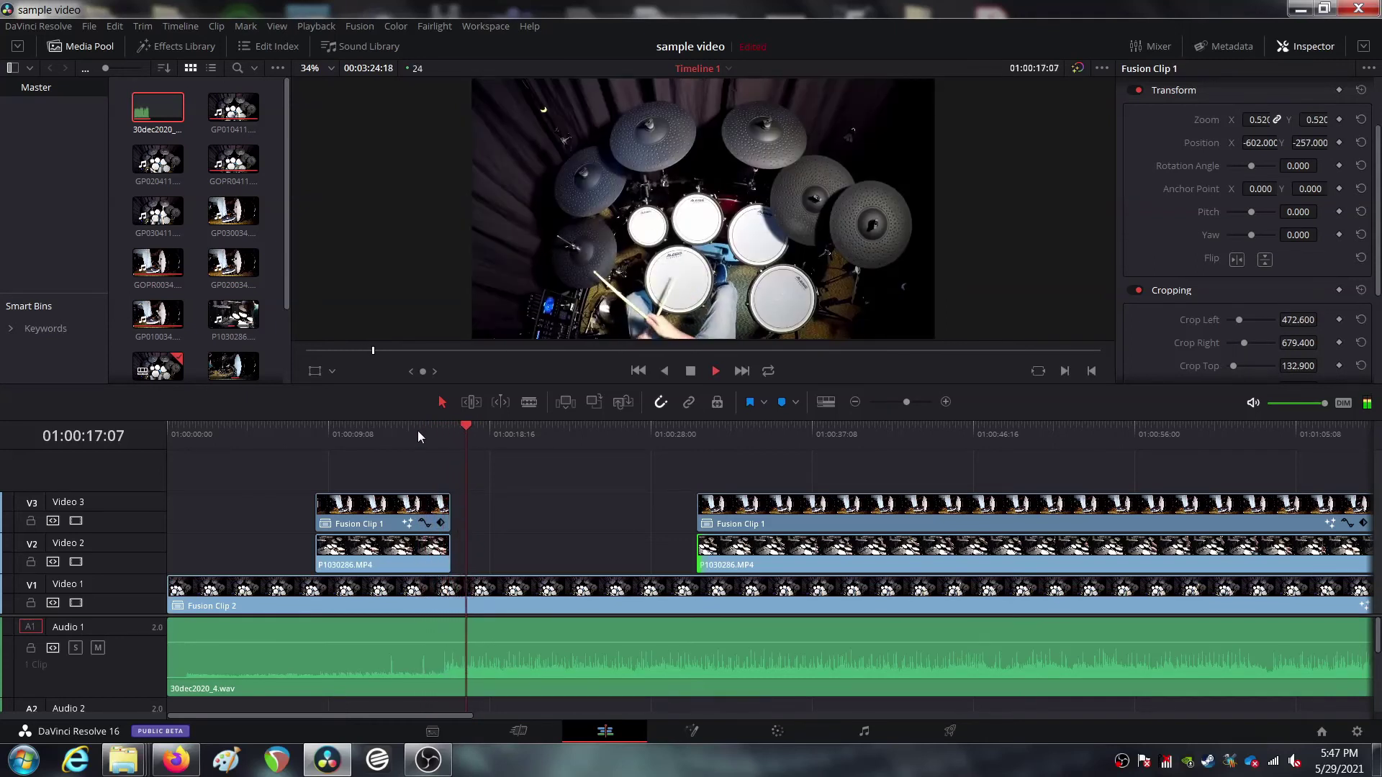
key("space")
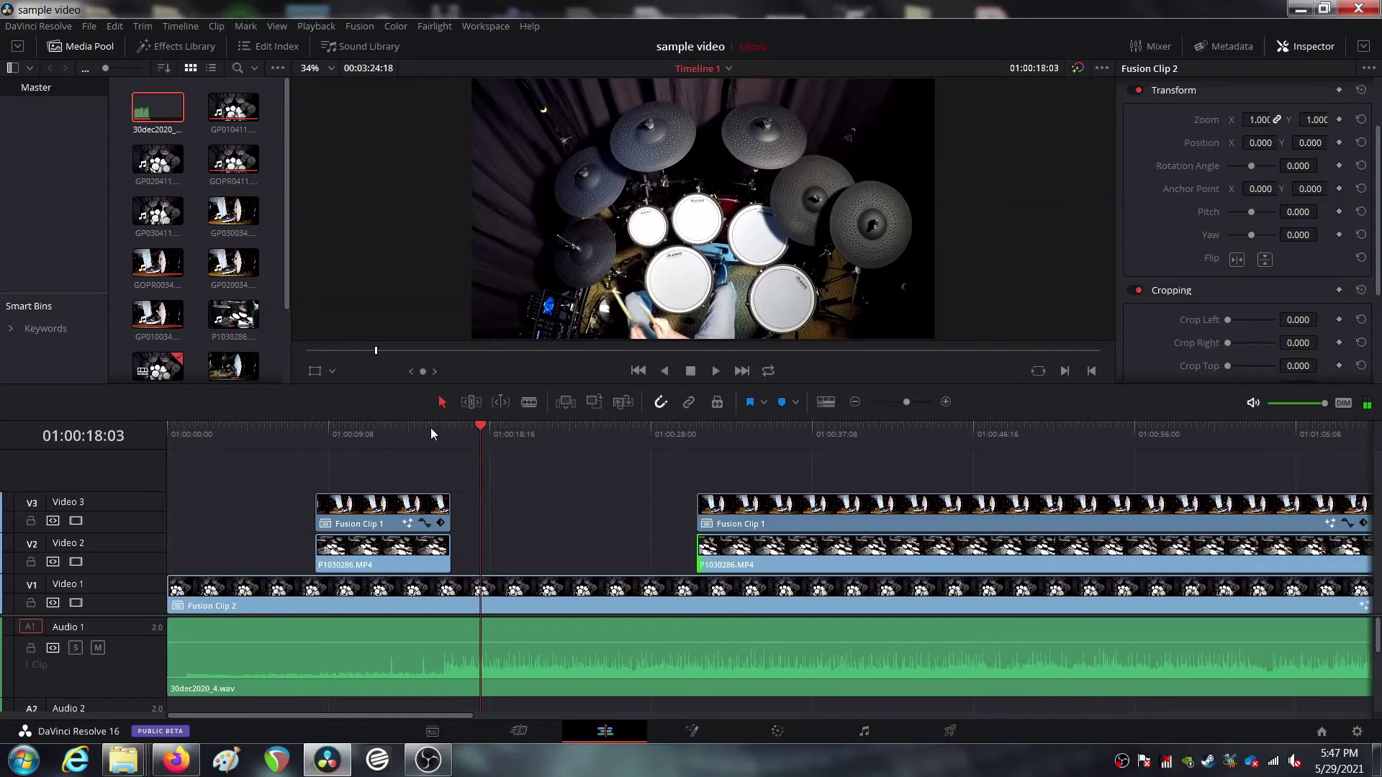
left_click(430, 431)
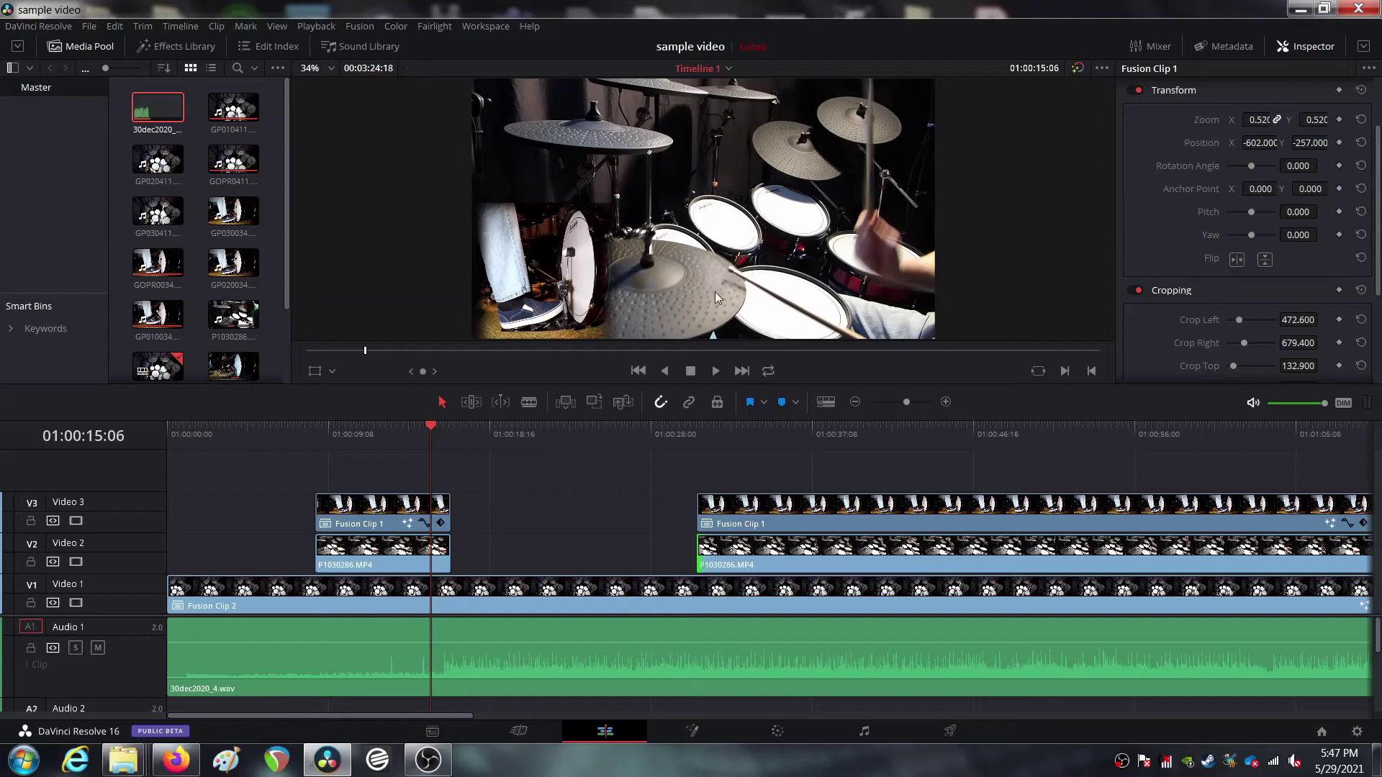
key("space")
key("space")
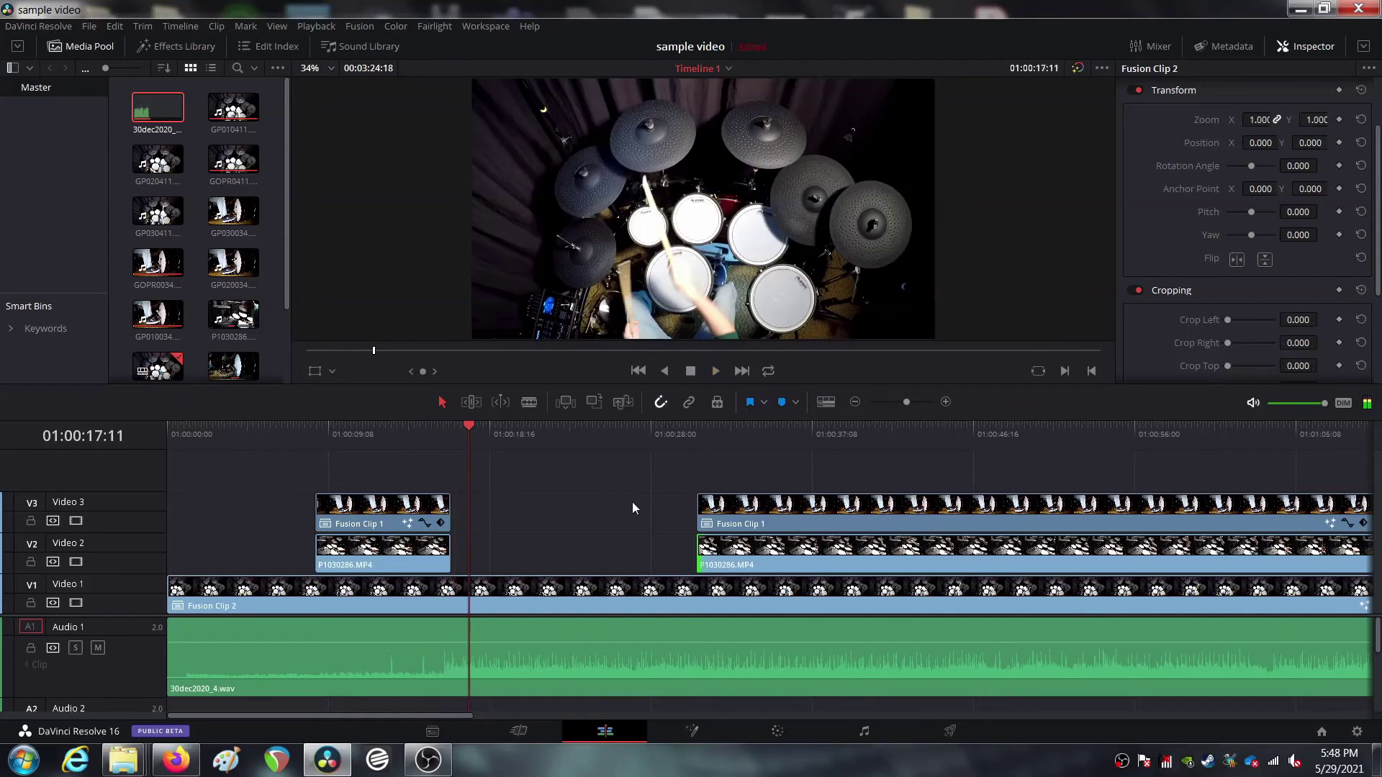
key("j")
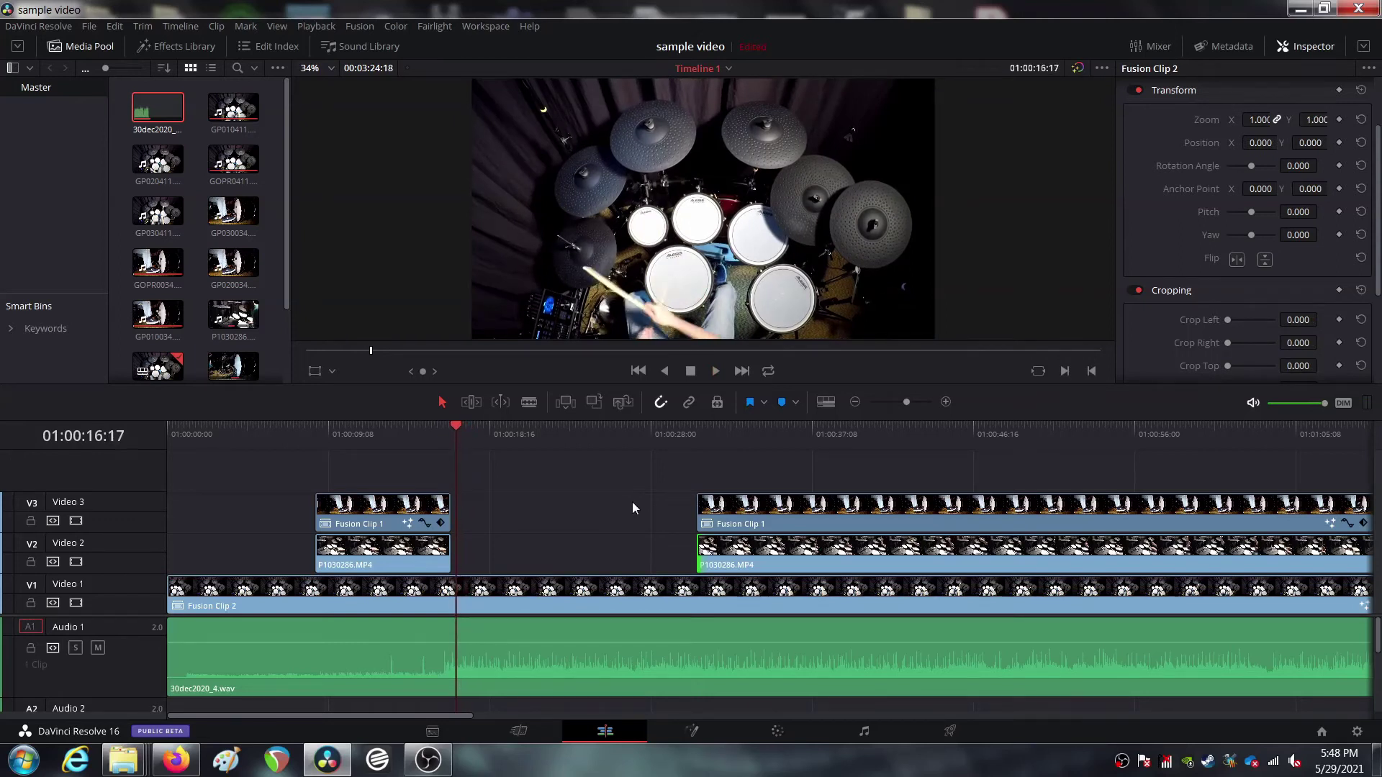
key("Left")
key("Right")
key("Right")
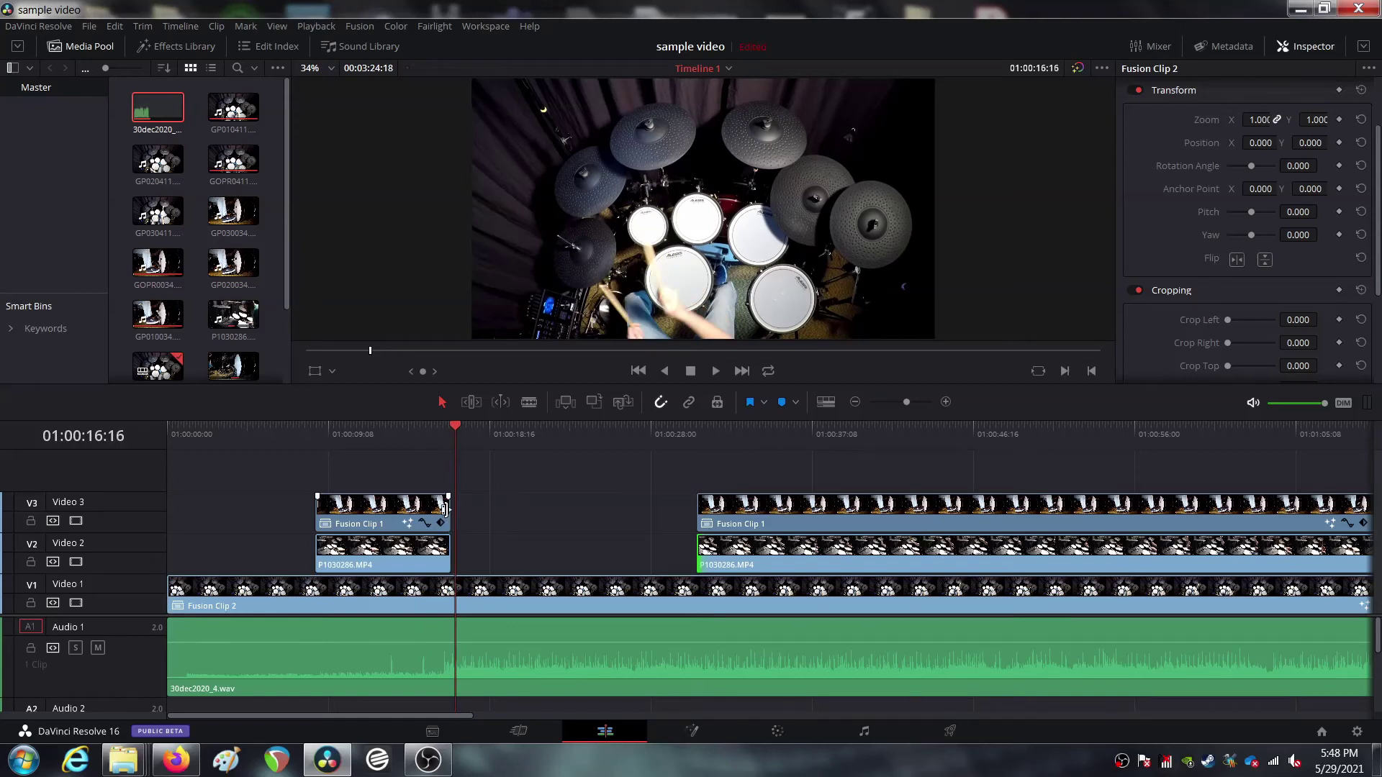
Extend Fusion Clip 1's end to the P1030286.MP4 cut and replay the ending
left_click_drag(449, 509, 446, 552)
left_click(413, 427)
key("space")
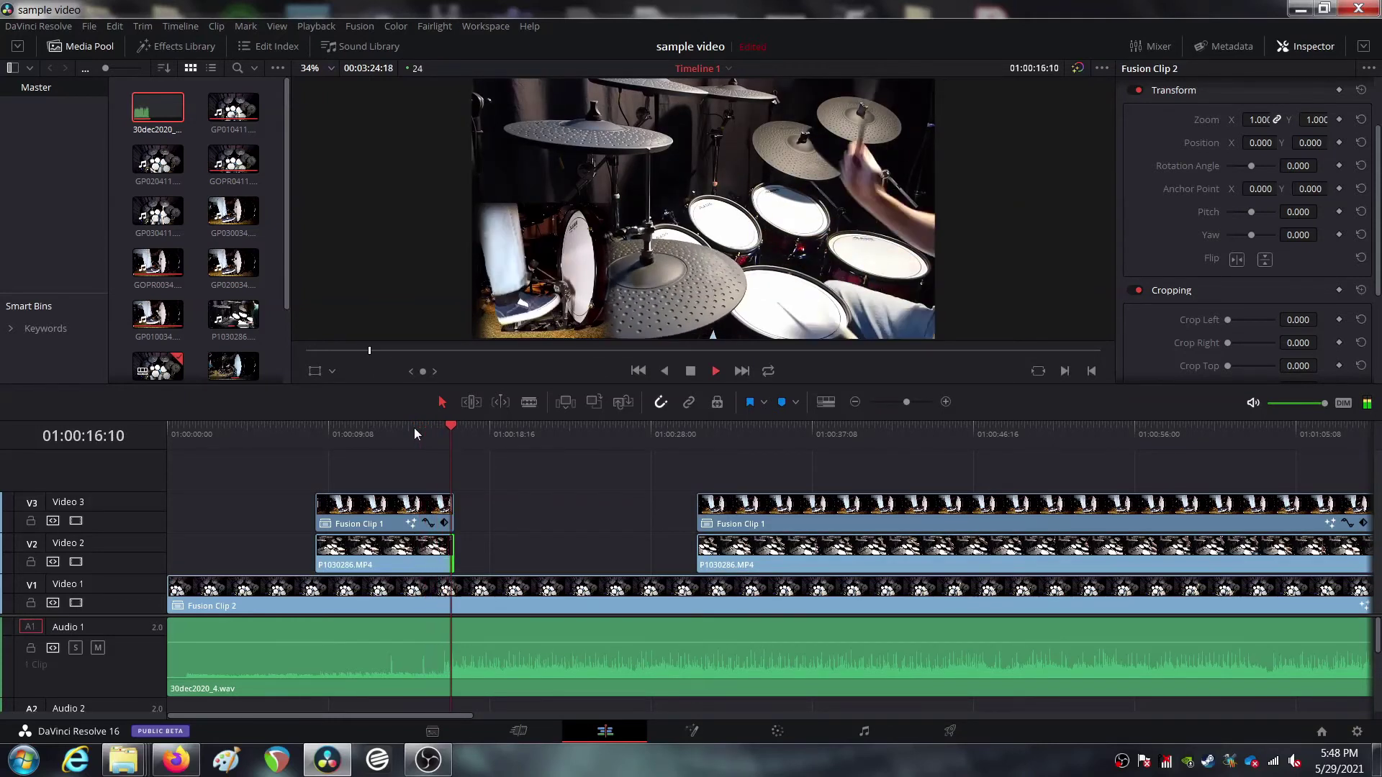
key("space")
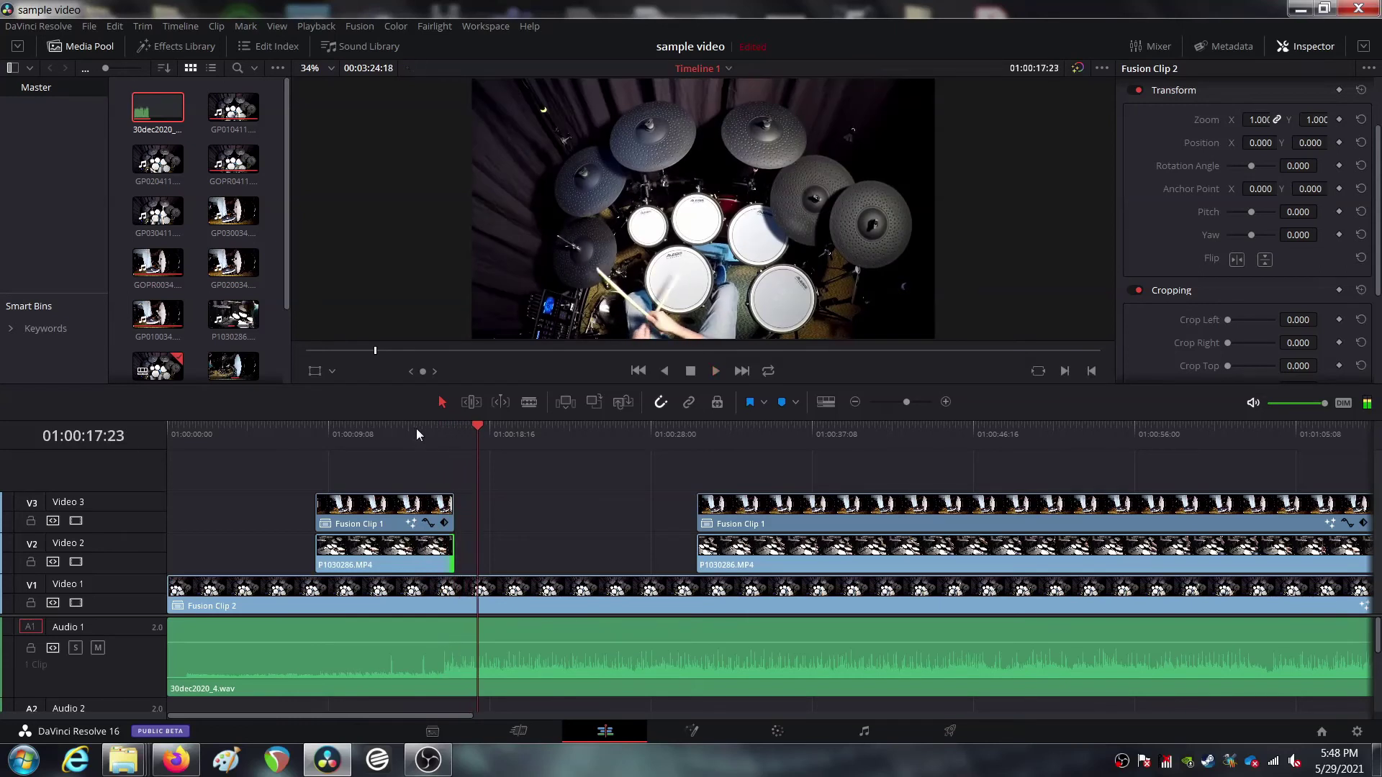
left_click(452, 432)
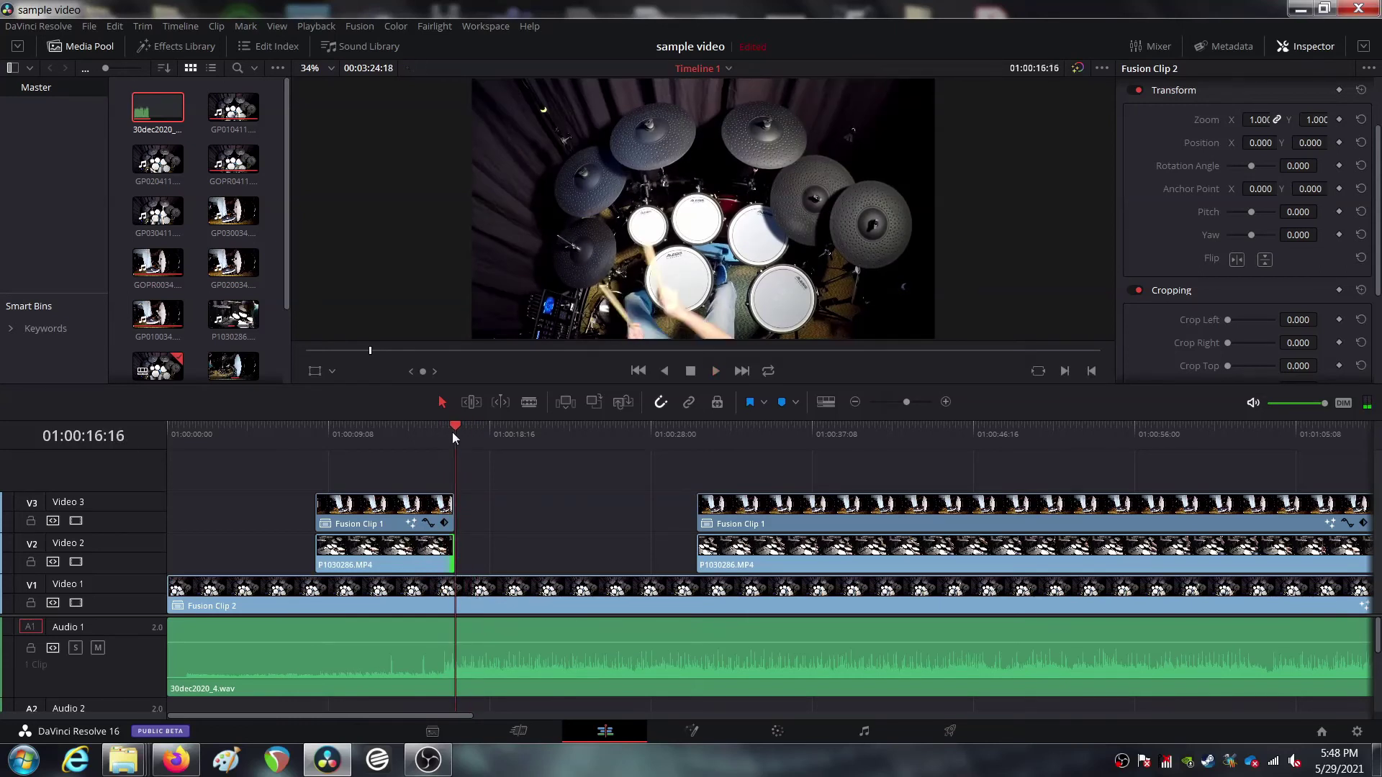
key("Left")
key("Left")
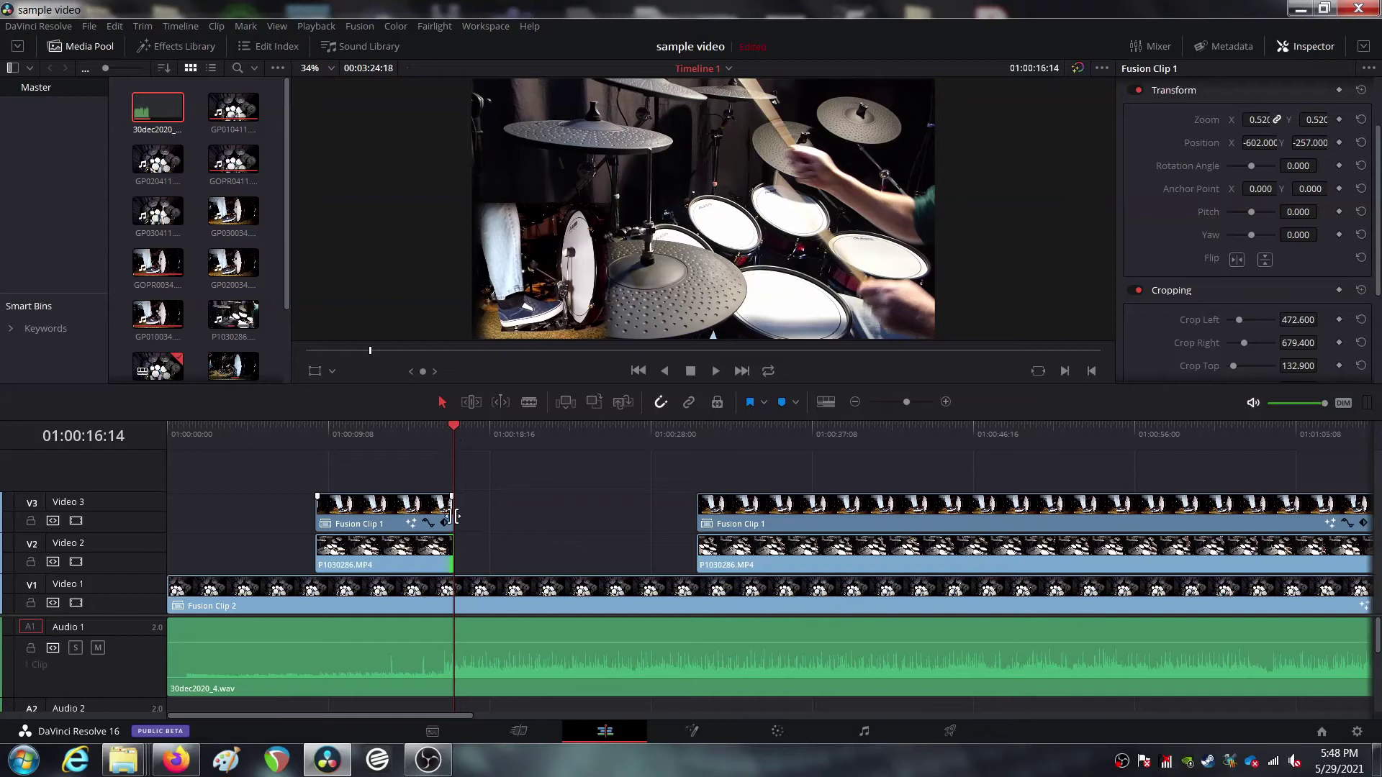
left_click(945, 402)
Zoom in and review the inset's ending, parking at 01:00:16:12
left_click(946, 402)
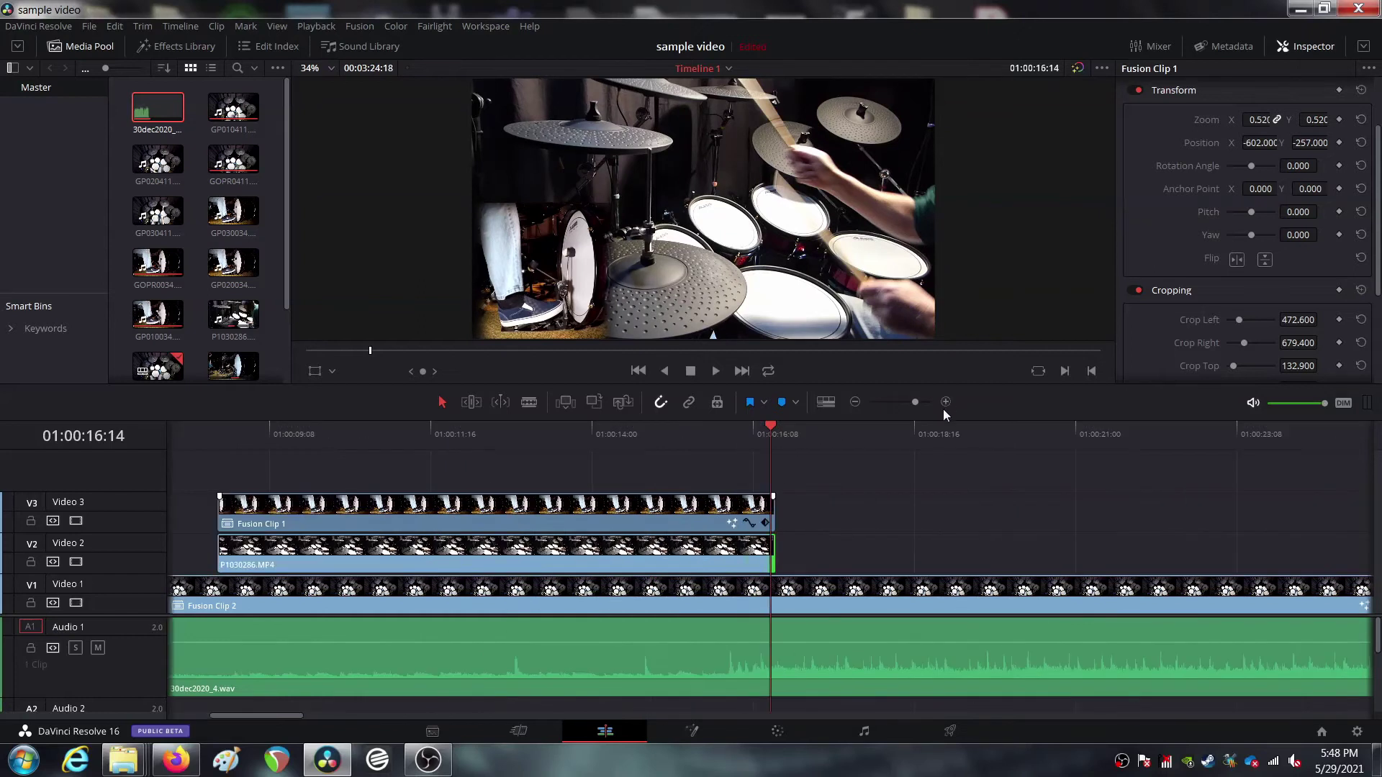
left_click_drag(768, 515, 767, 545)
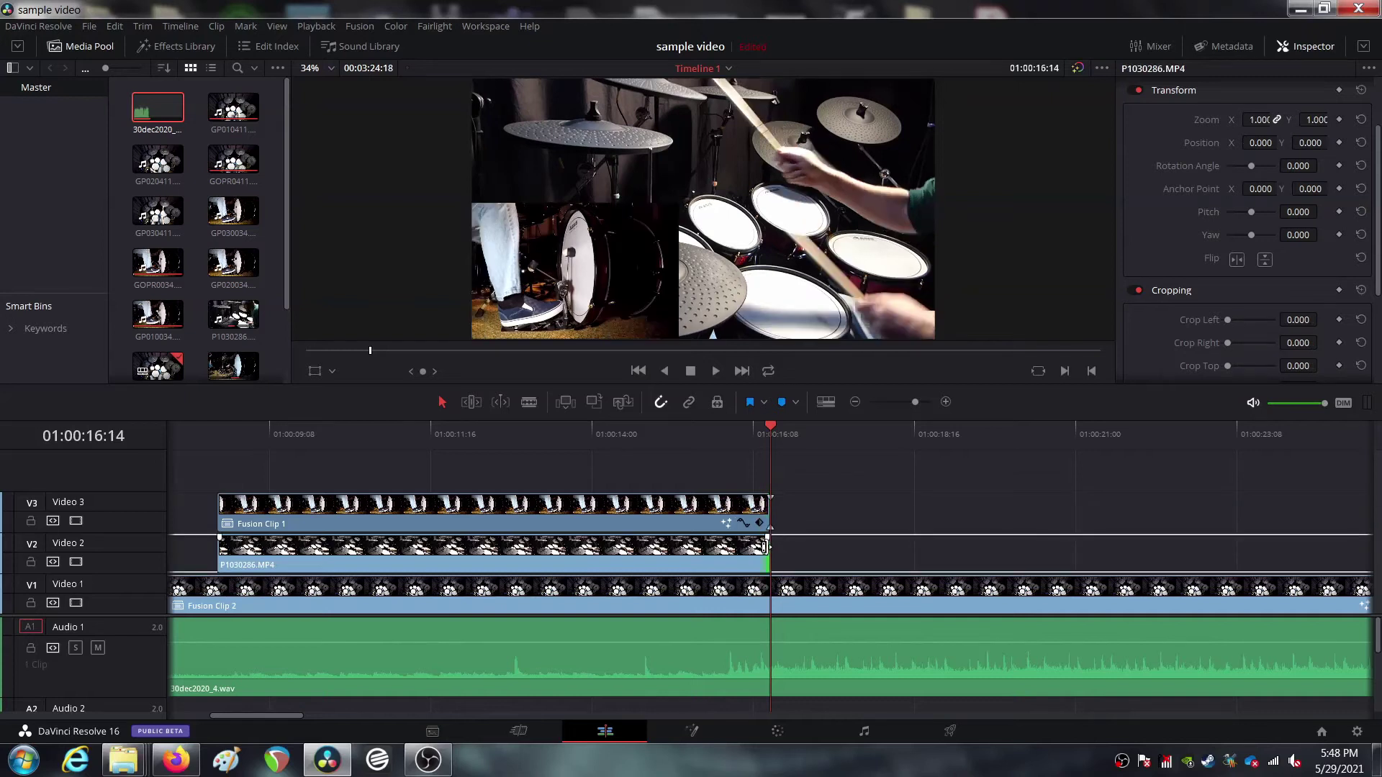
left_click(617, 430)
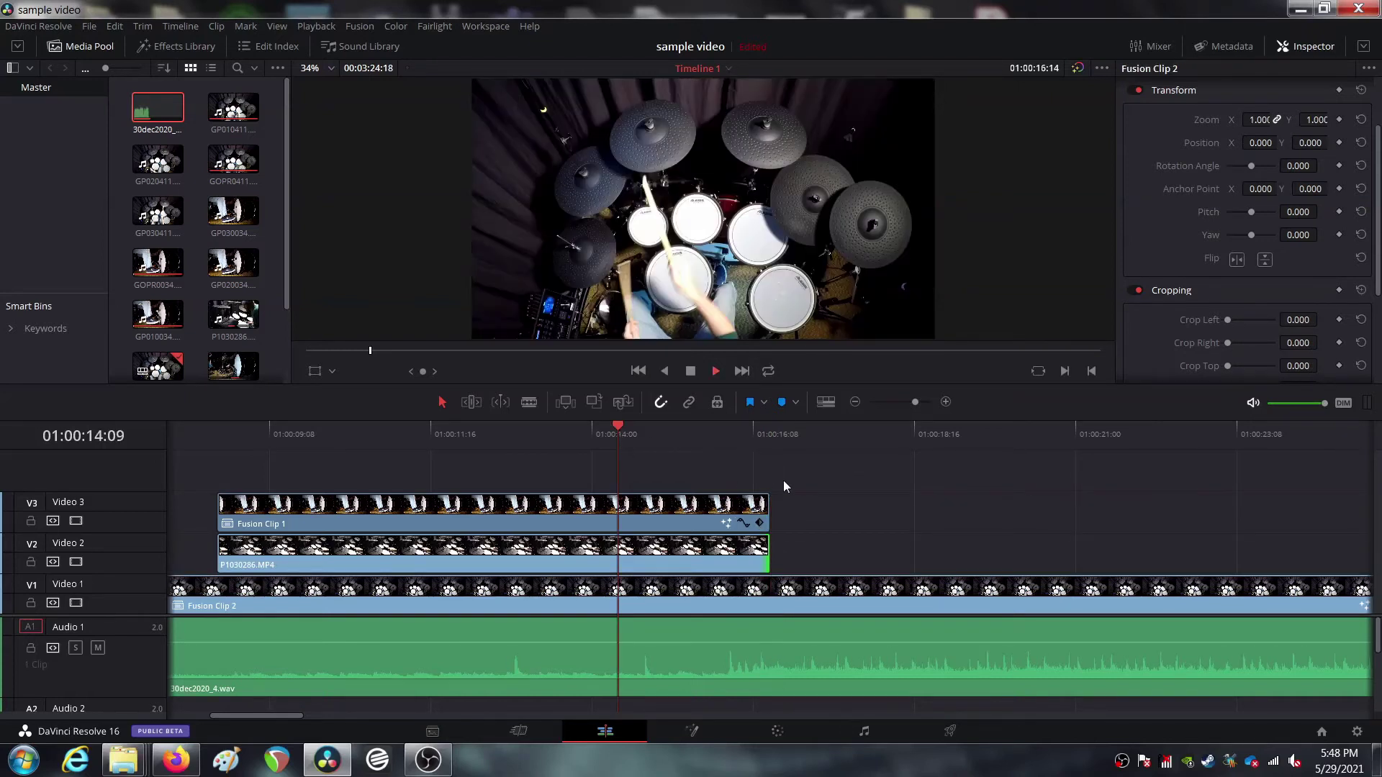
left_click(783, 481)
left_click(684, 427)
key("space")
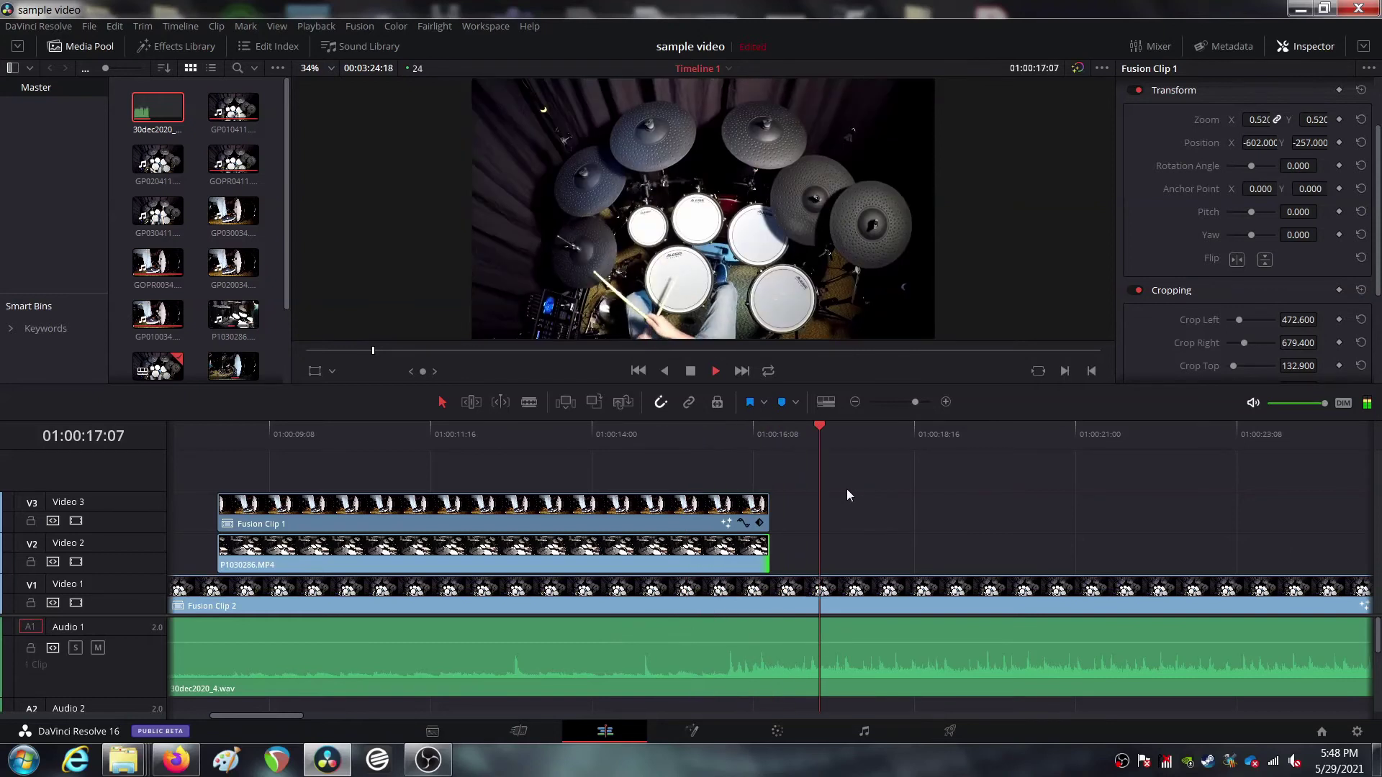
key("space")
left_click(760, 434)
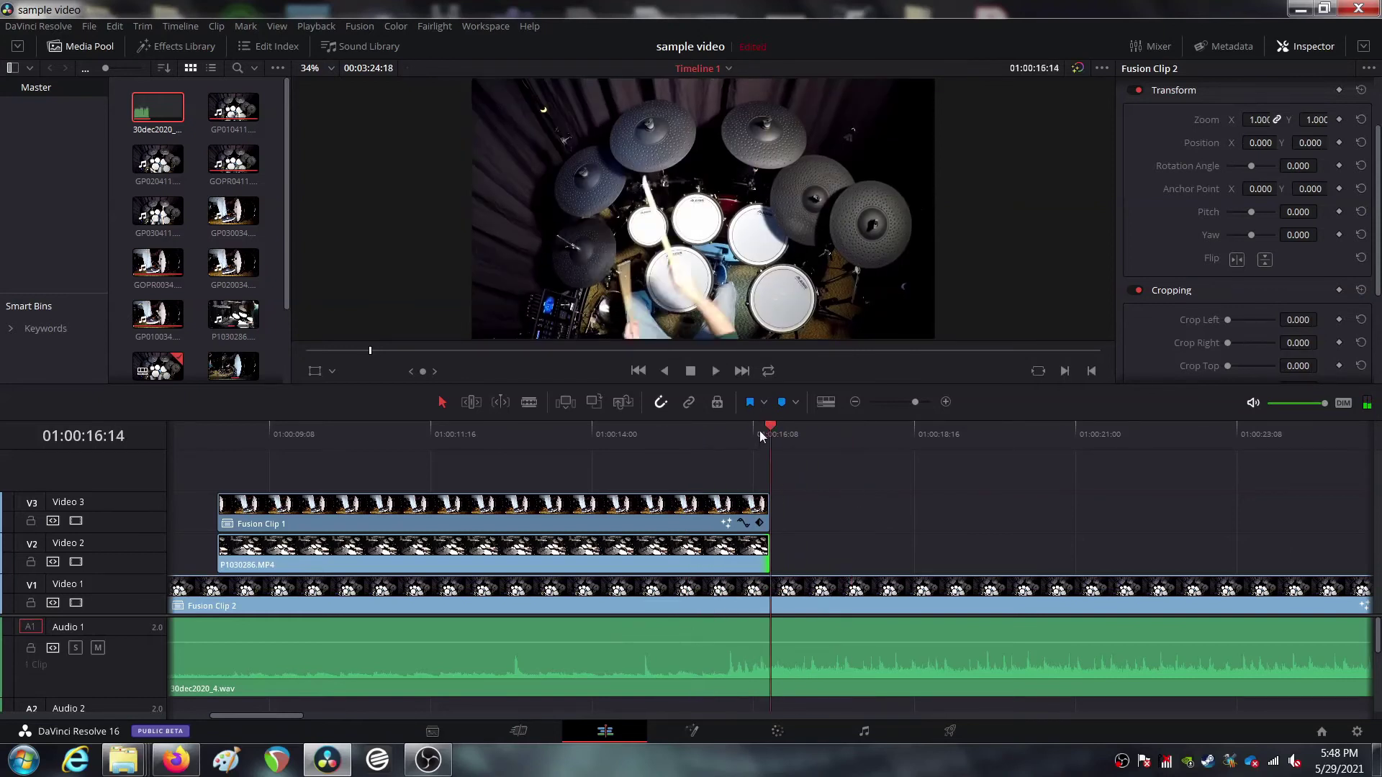
key("Left")
key("Left")
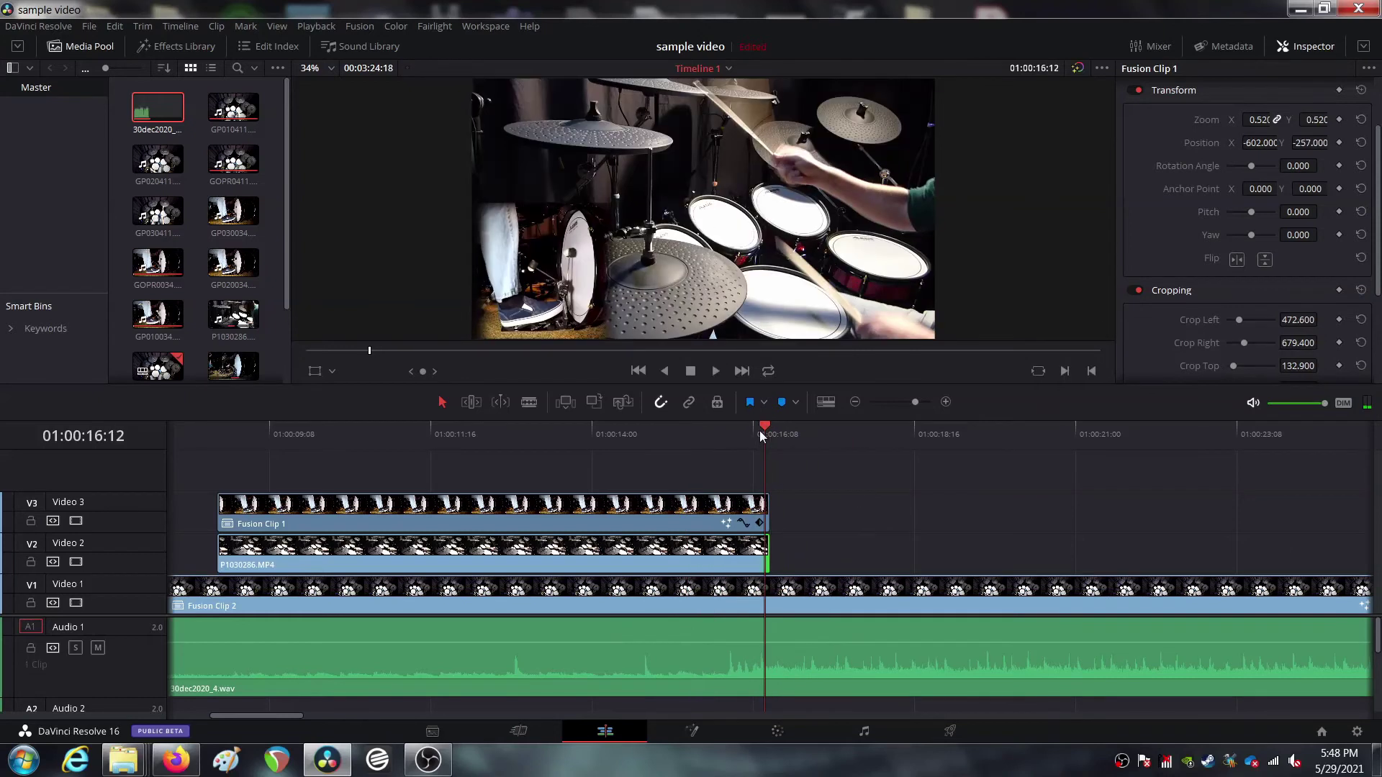
Trim Fusion Clip 1's end to 01:00:16:12 and replay the ending from 01:00:14:08
left_click(762, 512)
left_click_drag(757, 512, 761, 551)
left_click(672, 432)
key("space")
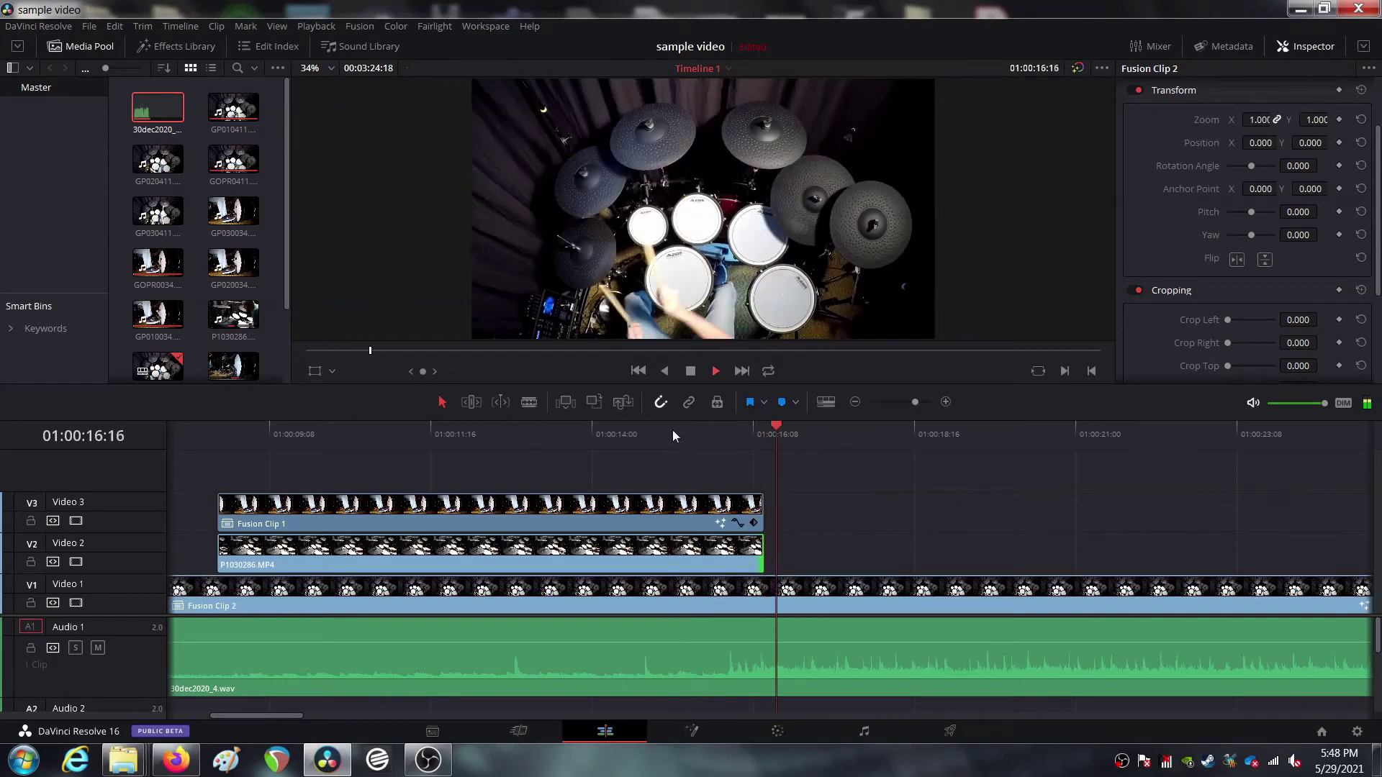
left_click(672, 430)
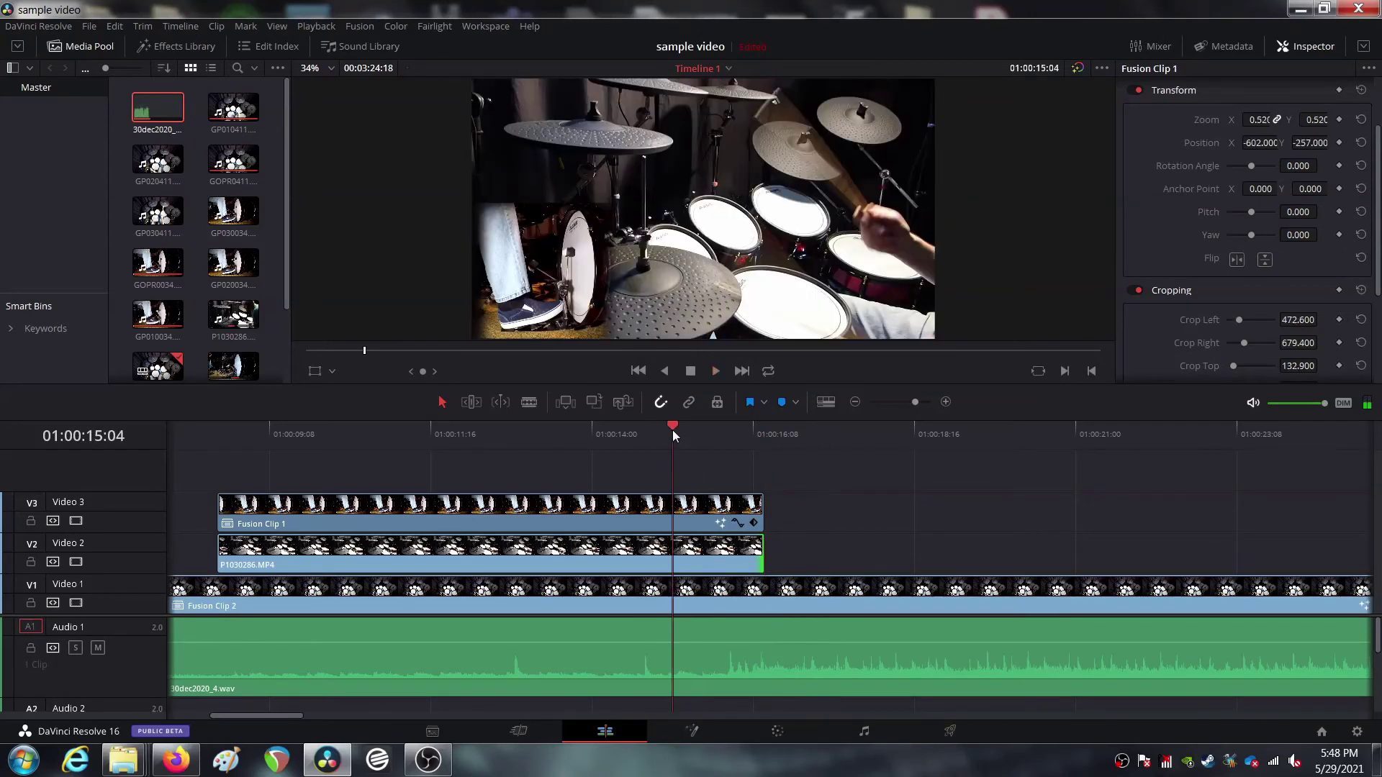
key("space")
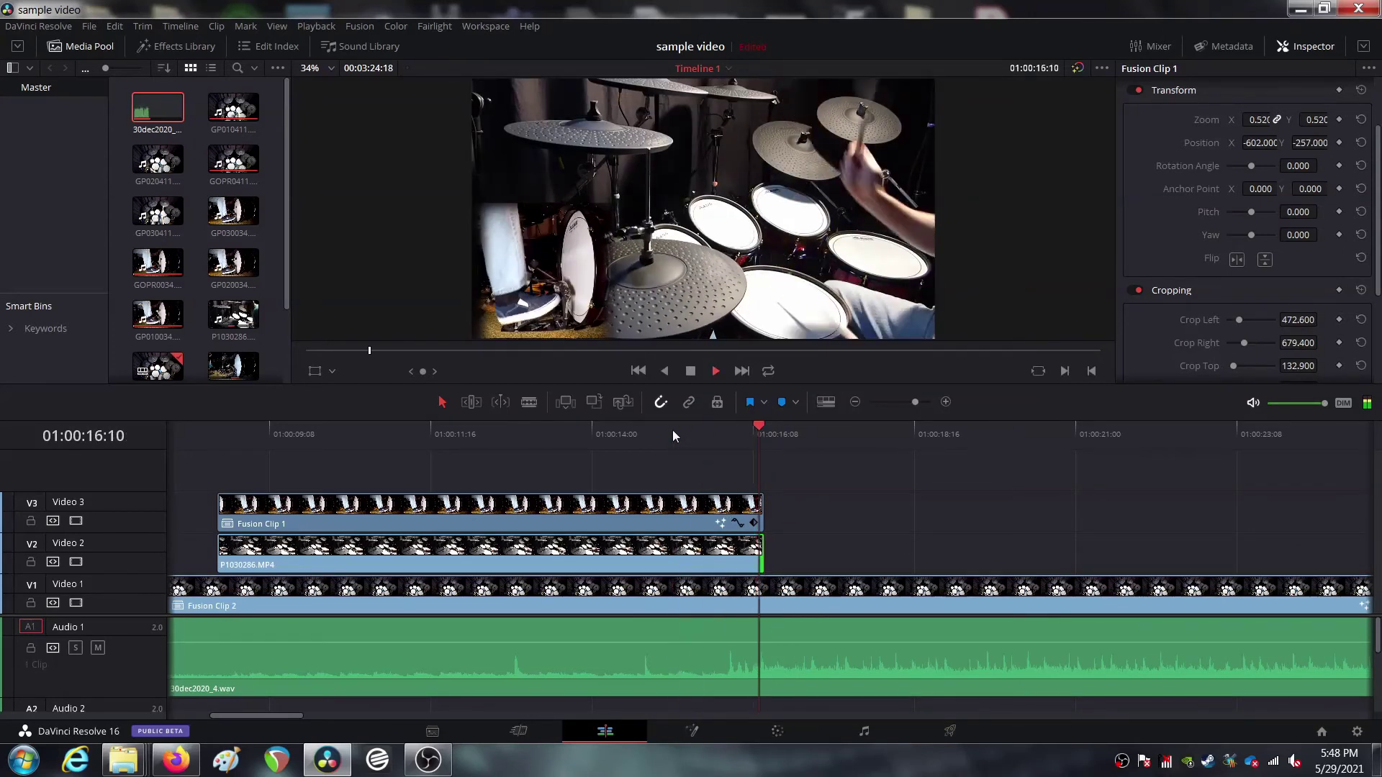
left_click(615, 430)
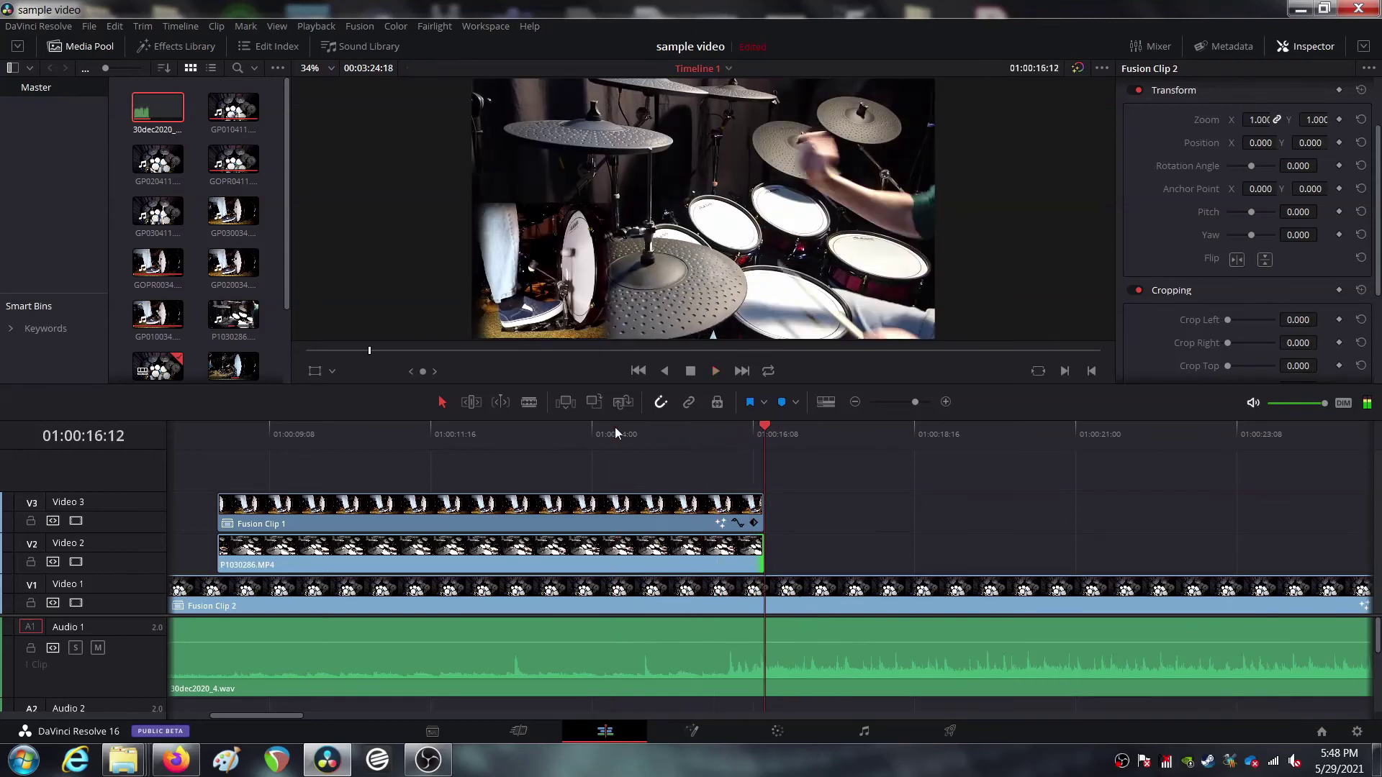
left_click(615, 430)
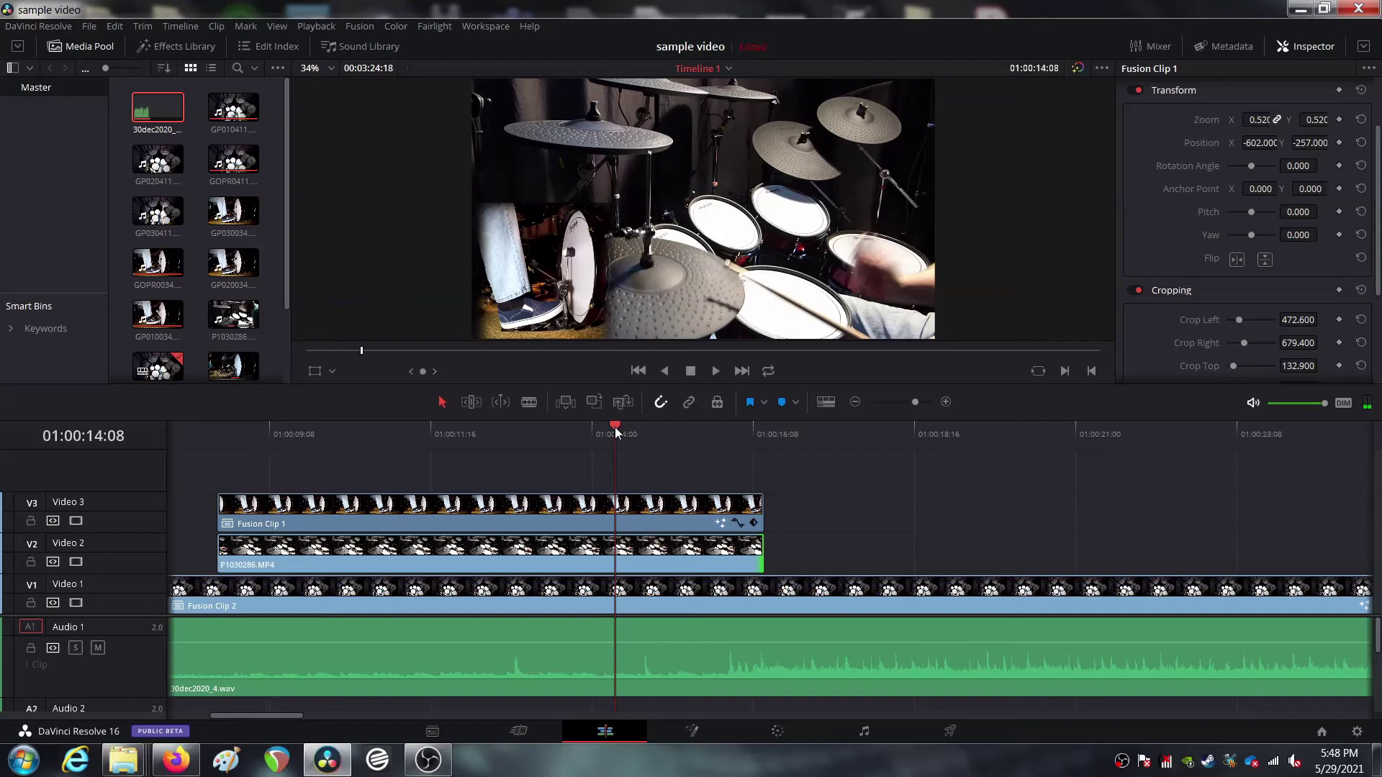
key("space")
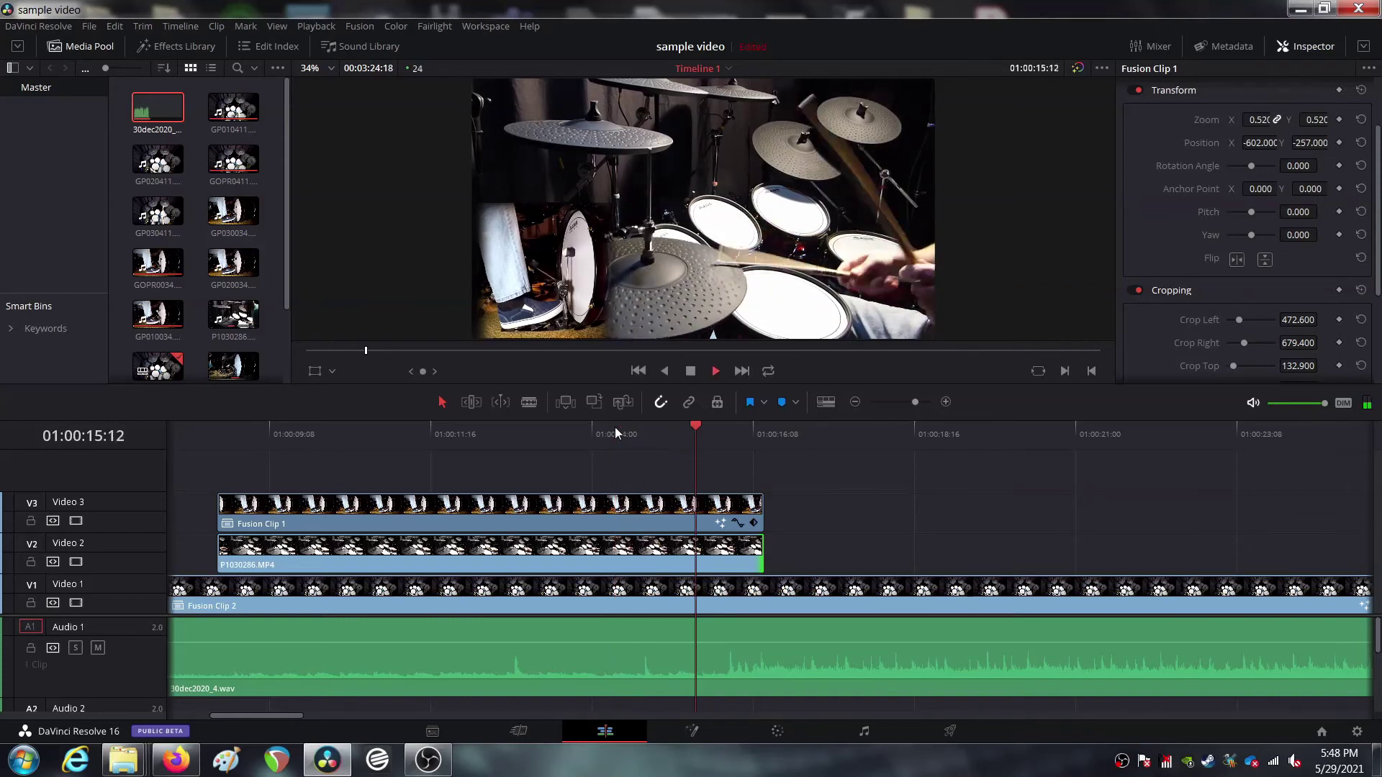
key("space")
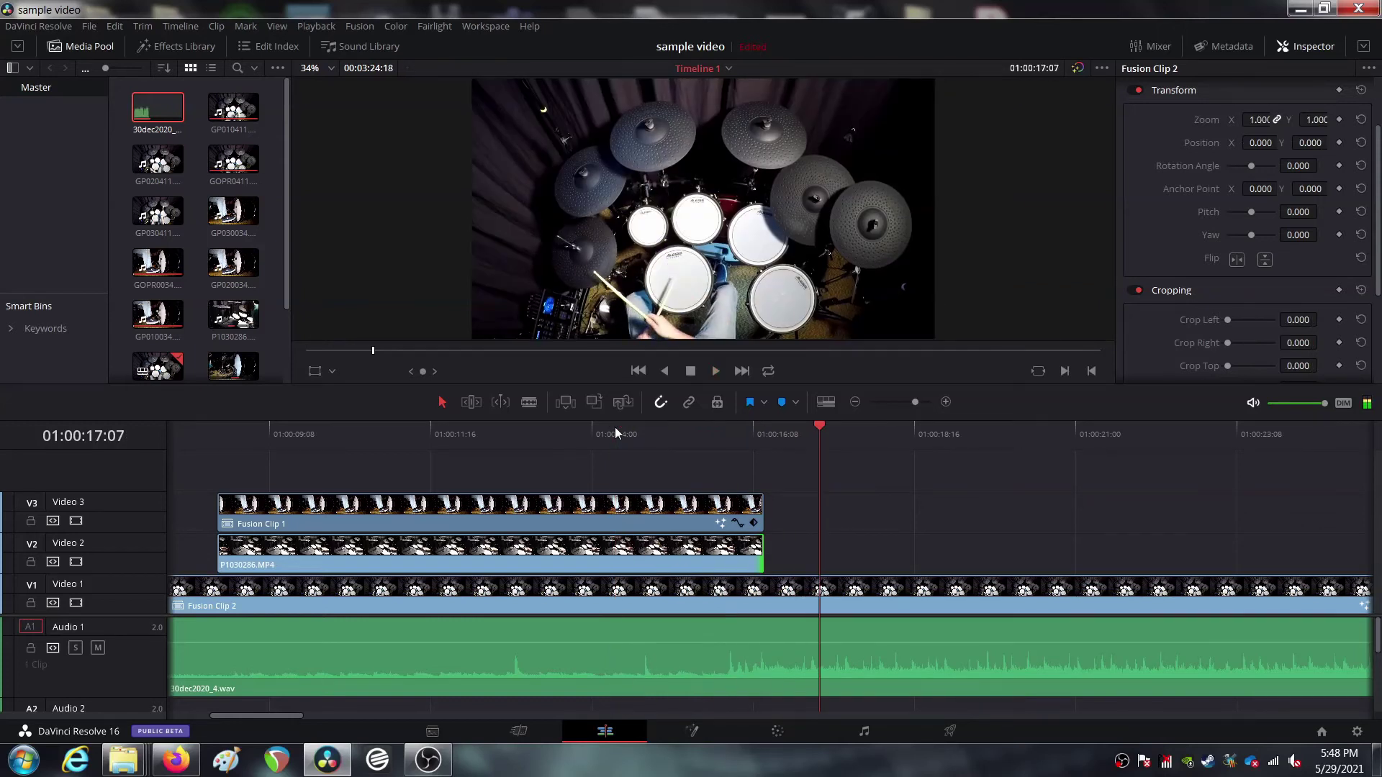
Extend Fusion Clip 1 and P1030286.MP4 to end at 01:00:16:18
left_click(765, 436)
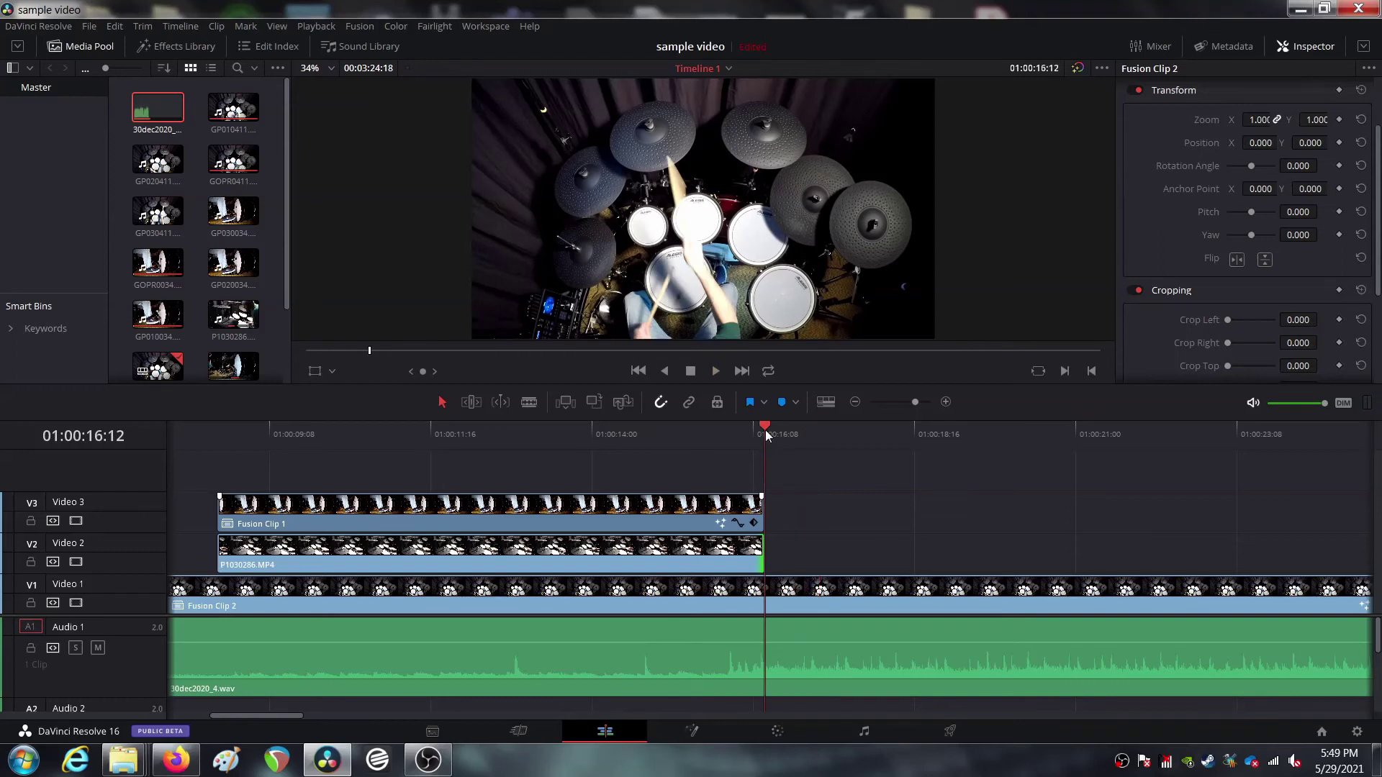
key("Right")
key("Right")
key("Right")
key("Right")
key("Right")
key("Right")
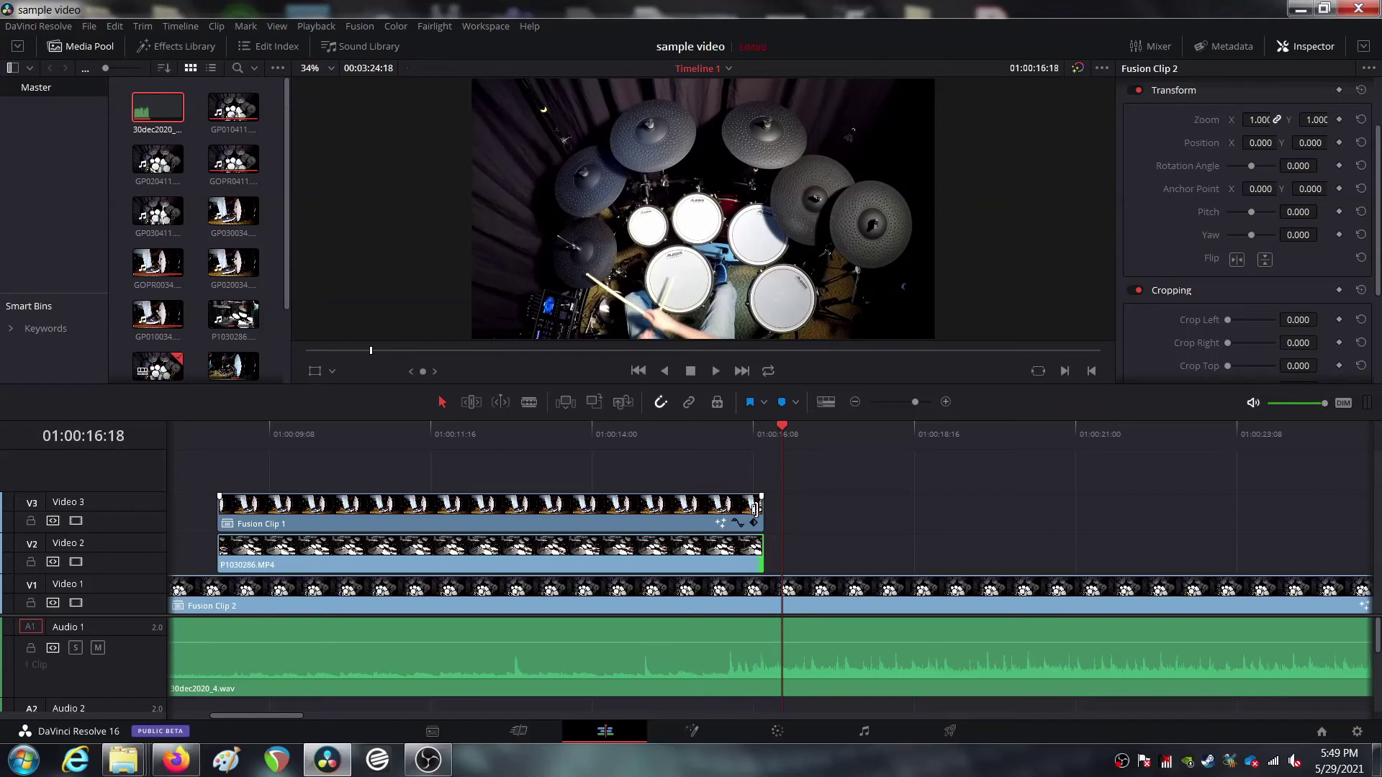
left_click_drag(757, 509, 777, 508)
left_click_drag(753, 560, 779, 560)
left_click(714, 429)
key("space")
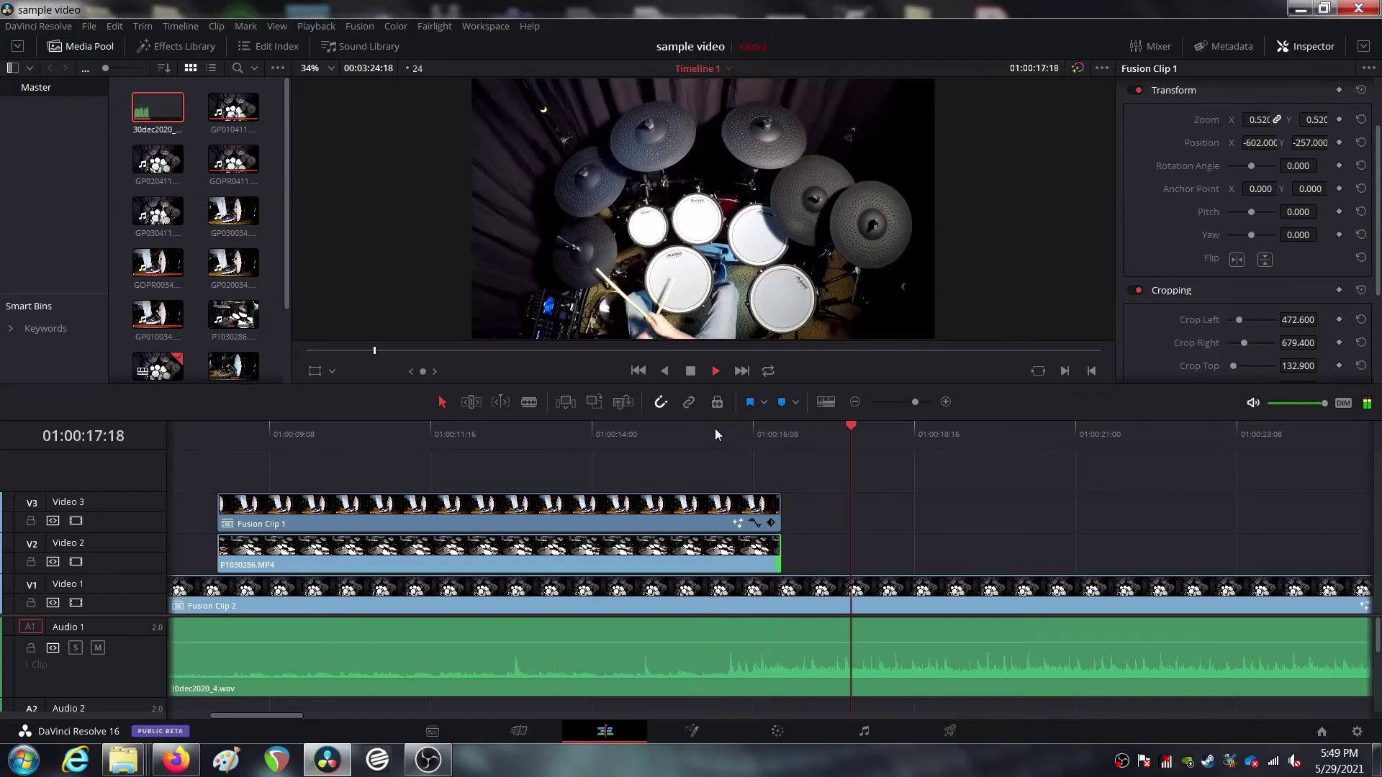
Extend Fusion Clip 1's end to 01:00:16:22 and replay the revised ending
left_click(782, 435)
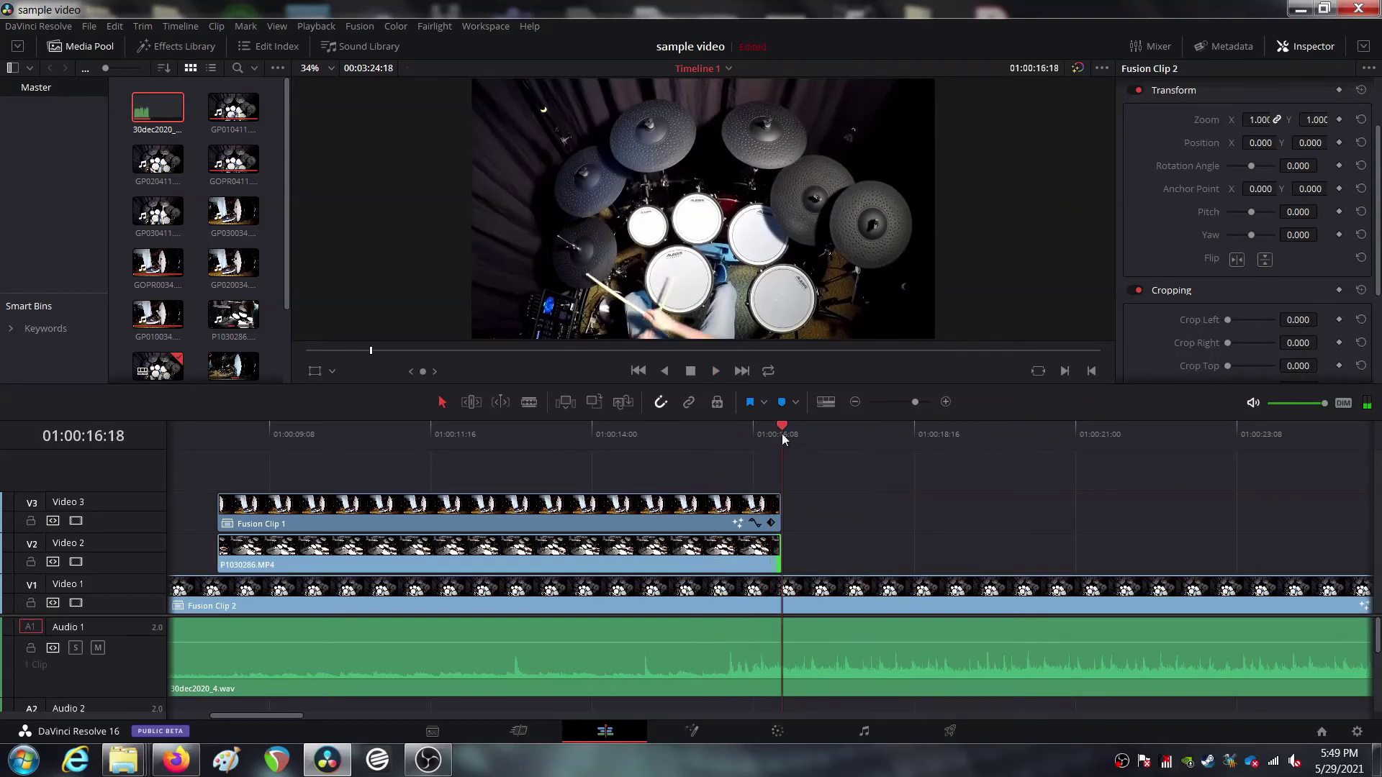
key("Right")
key("Right")
key("Right")
key("Right")
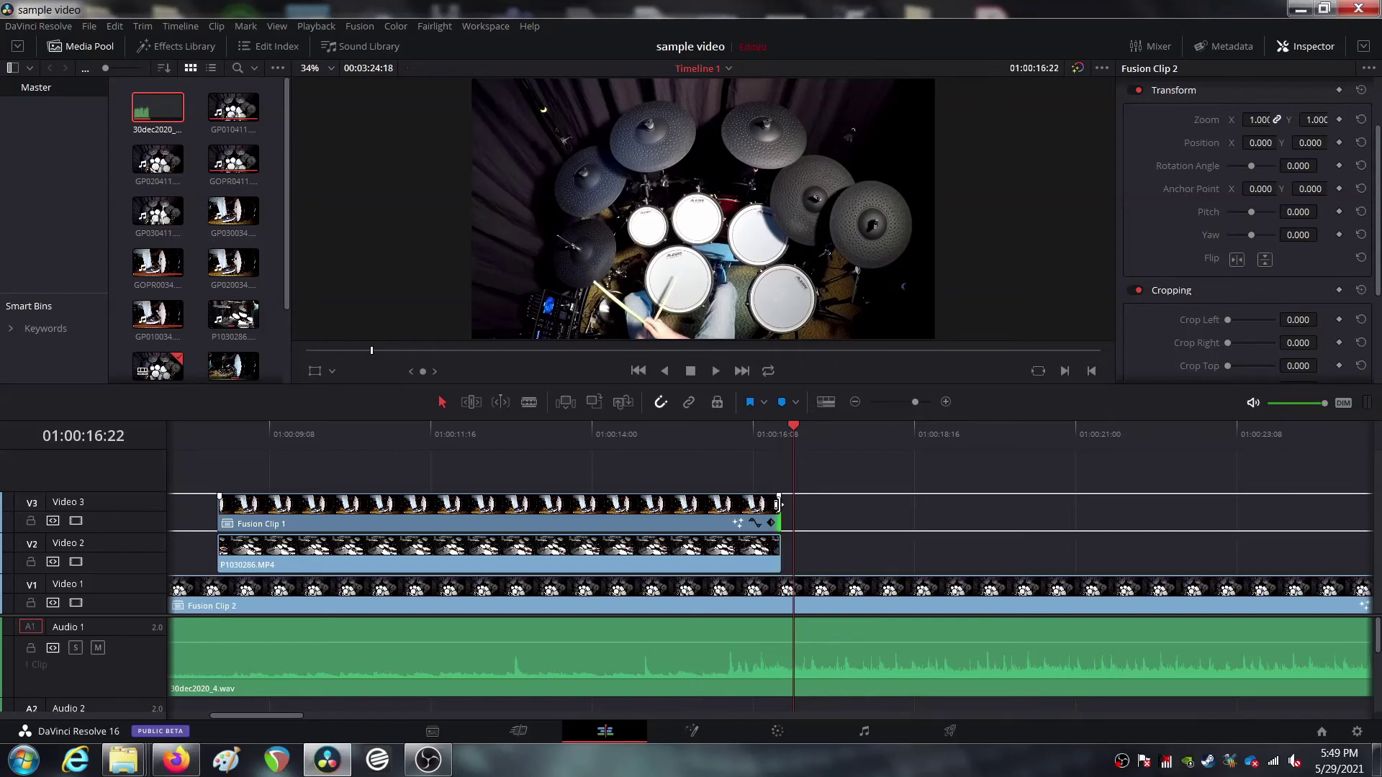
left_click_drag(775, 501, 791, 551)
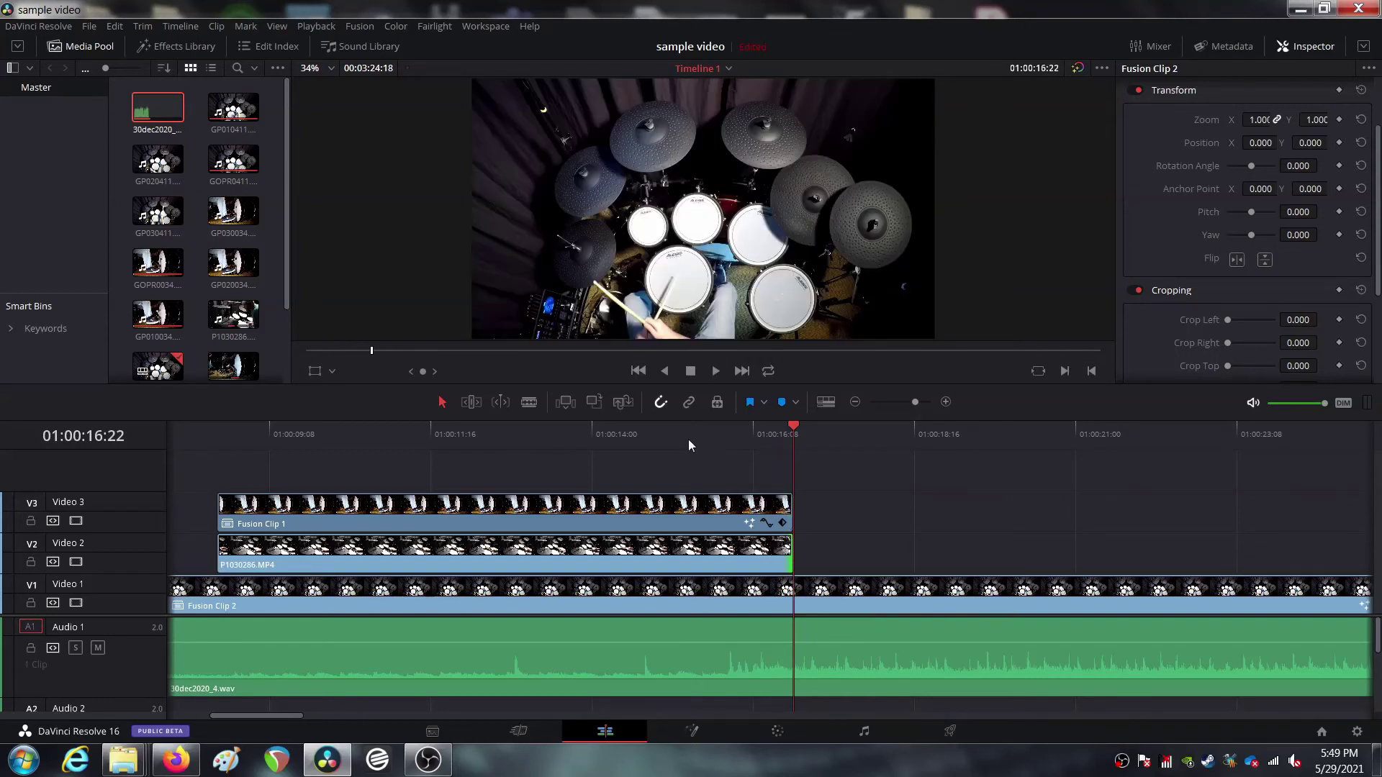
left_click(659, 430)
key("space")
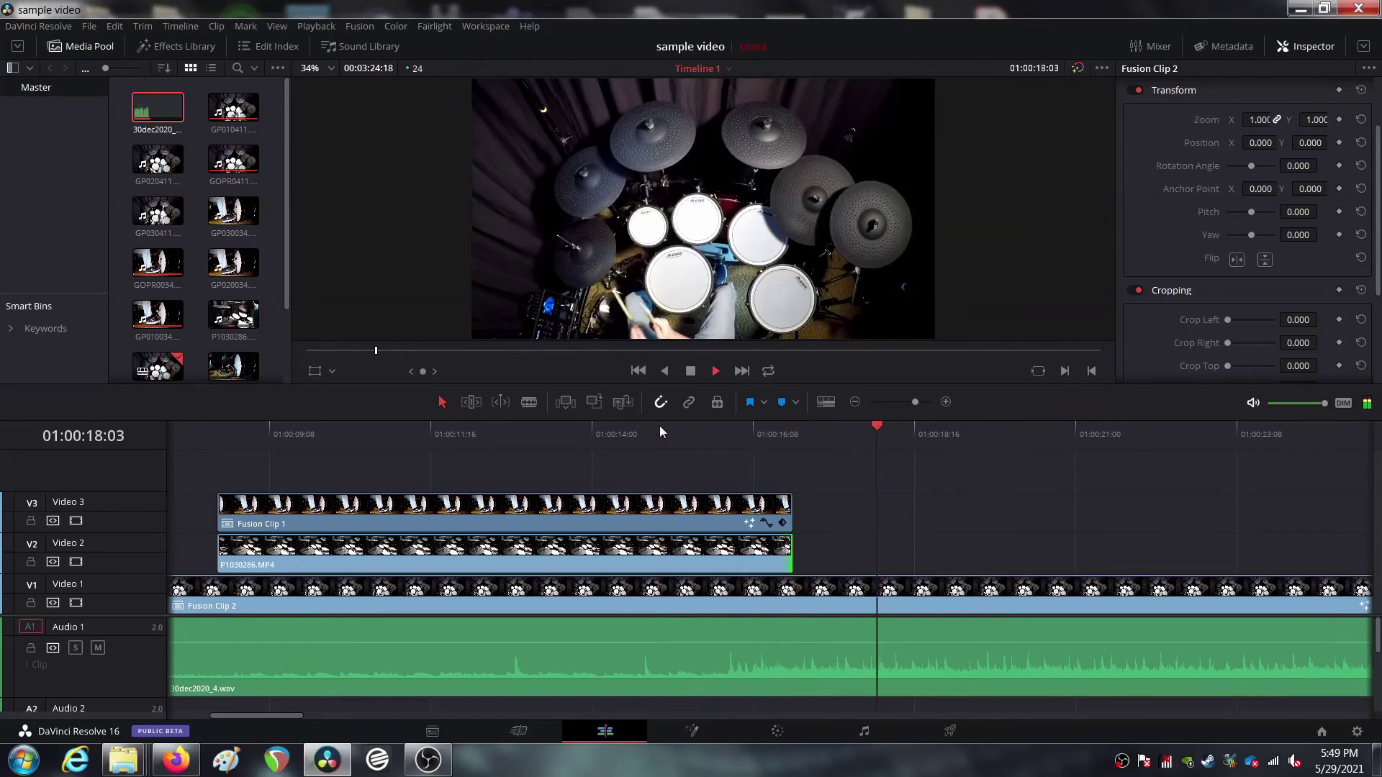
key("space")
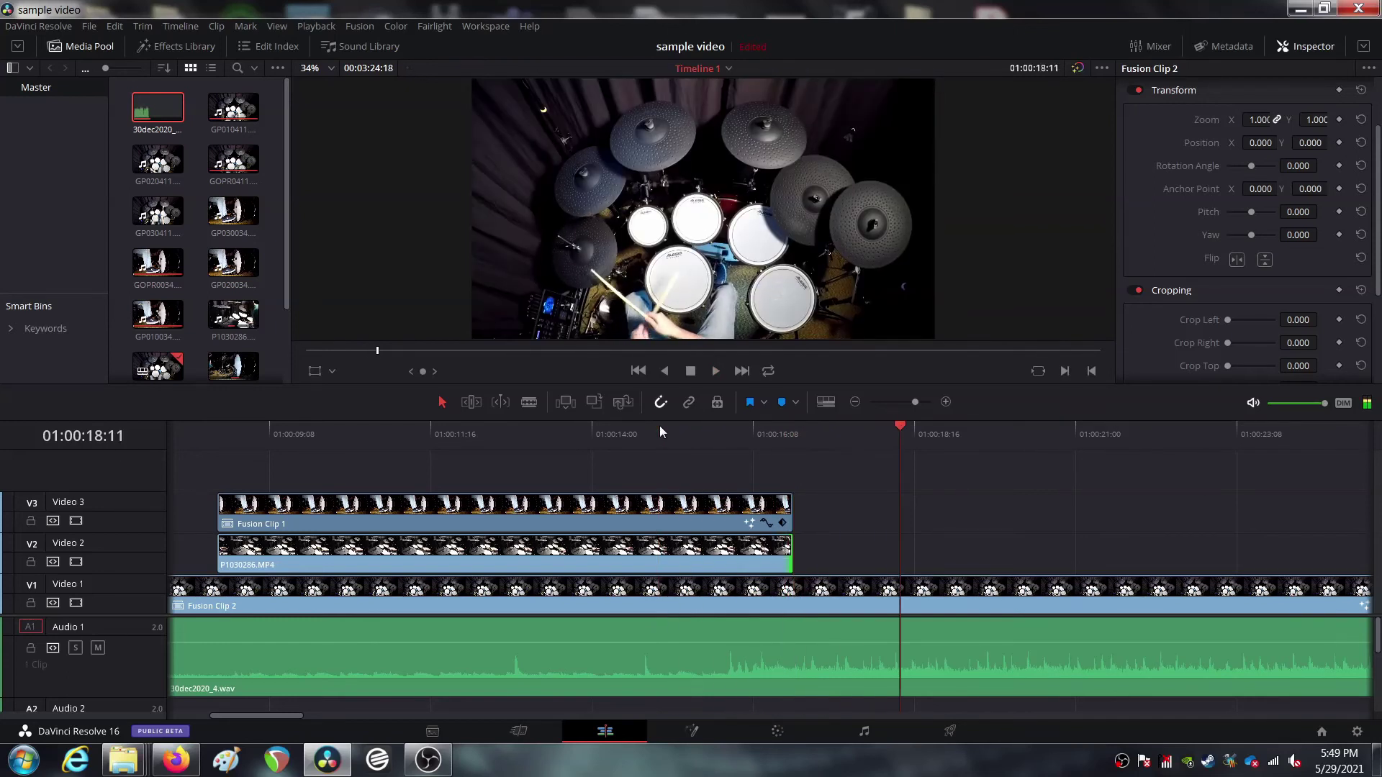
left_click(855, 402)
Zoom out and roughly trim the later Fusion Clip 1 and P1030286.MP4 starts later during playback
left_click(855, 402)
key("space")
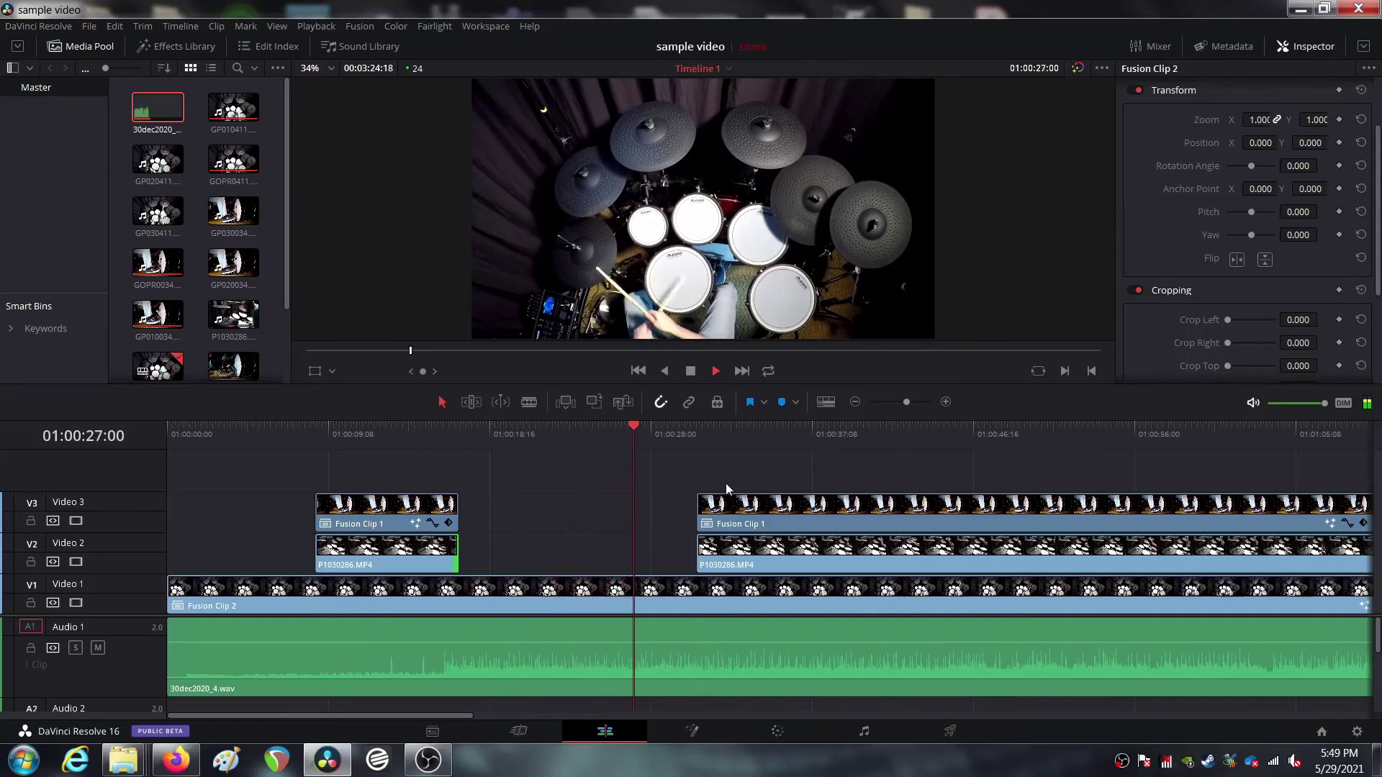
left_click_drag(698, 512, 761, 512)
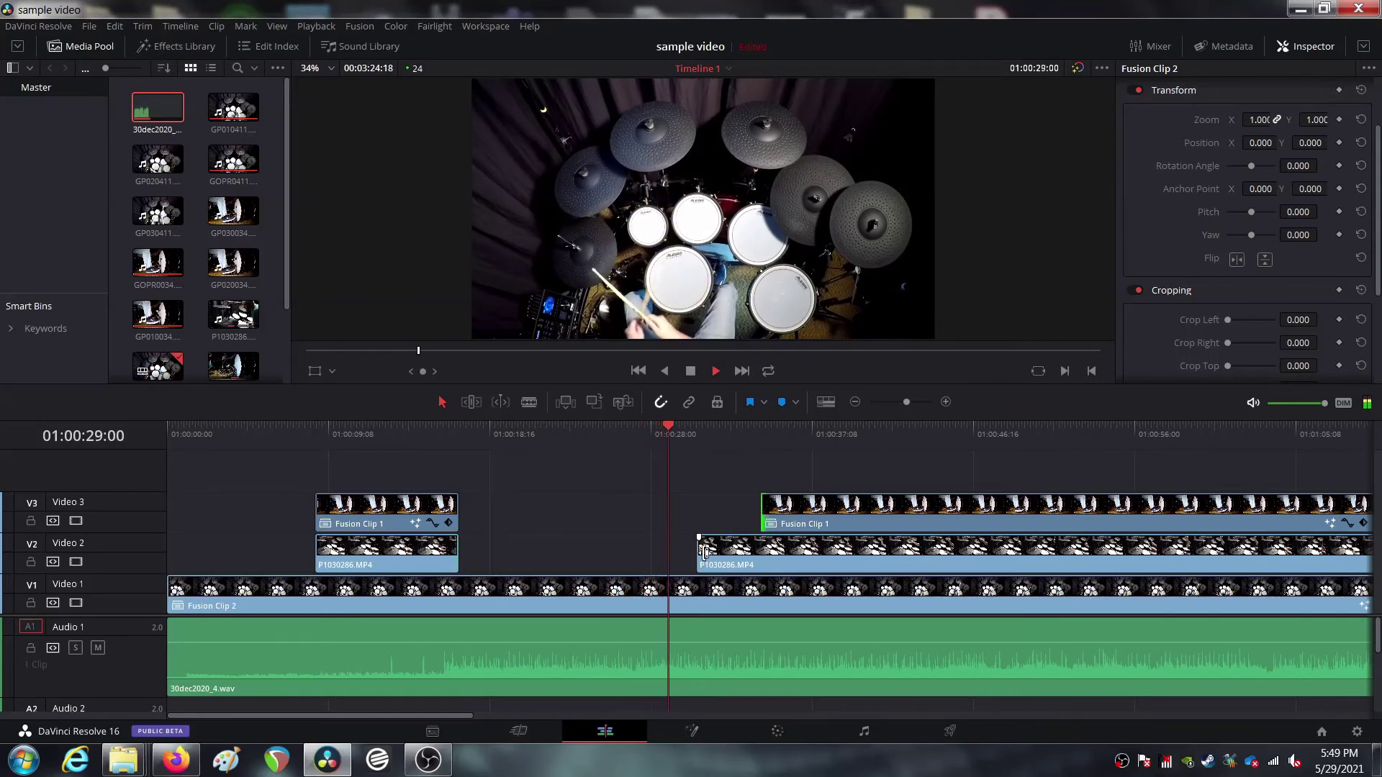
left_click_drag(705, 550, 763, 551)
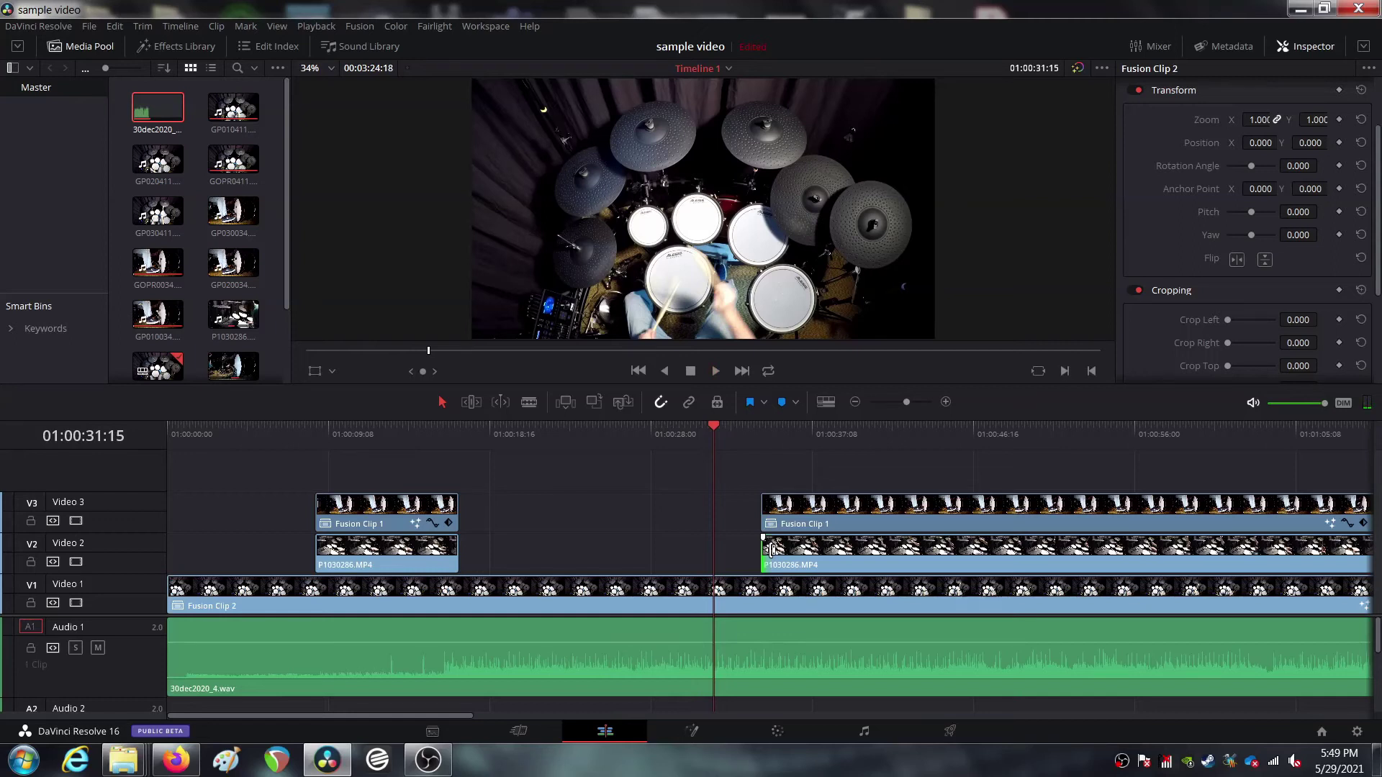
Align both clips' starts to the playhead at 01:00:31:15, then replay from 01:00:29:05
key("space")
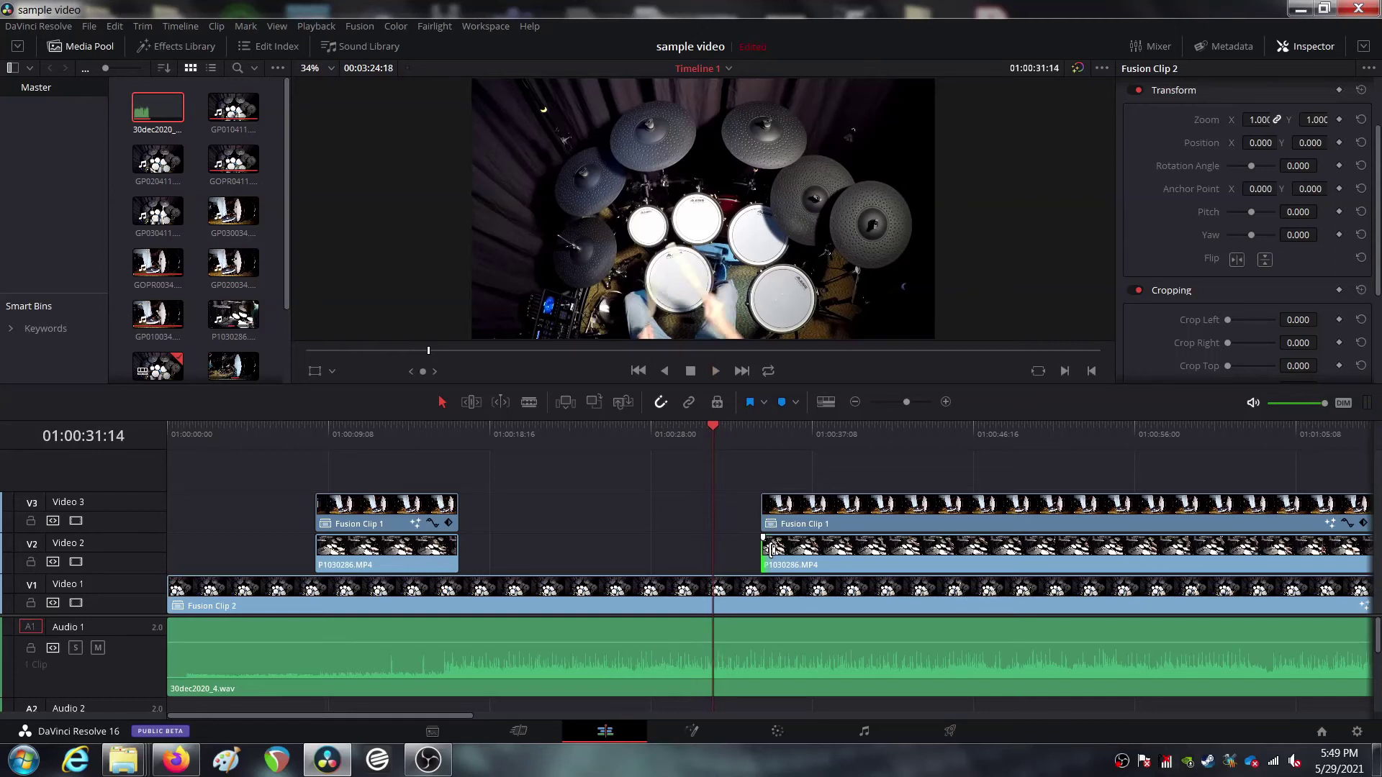
key("Right")
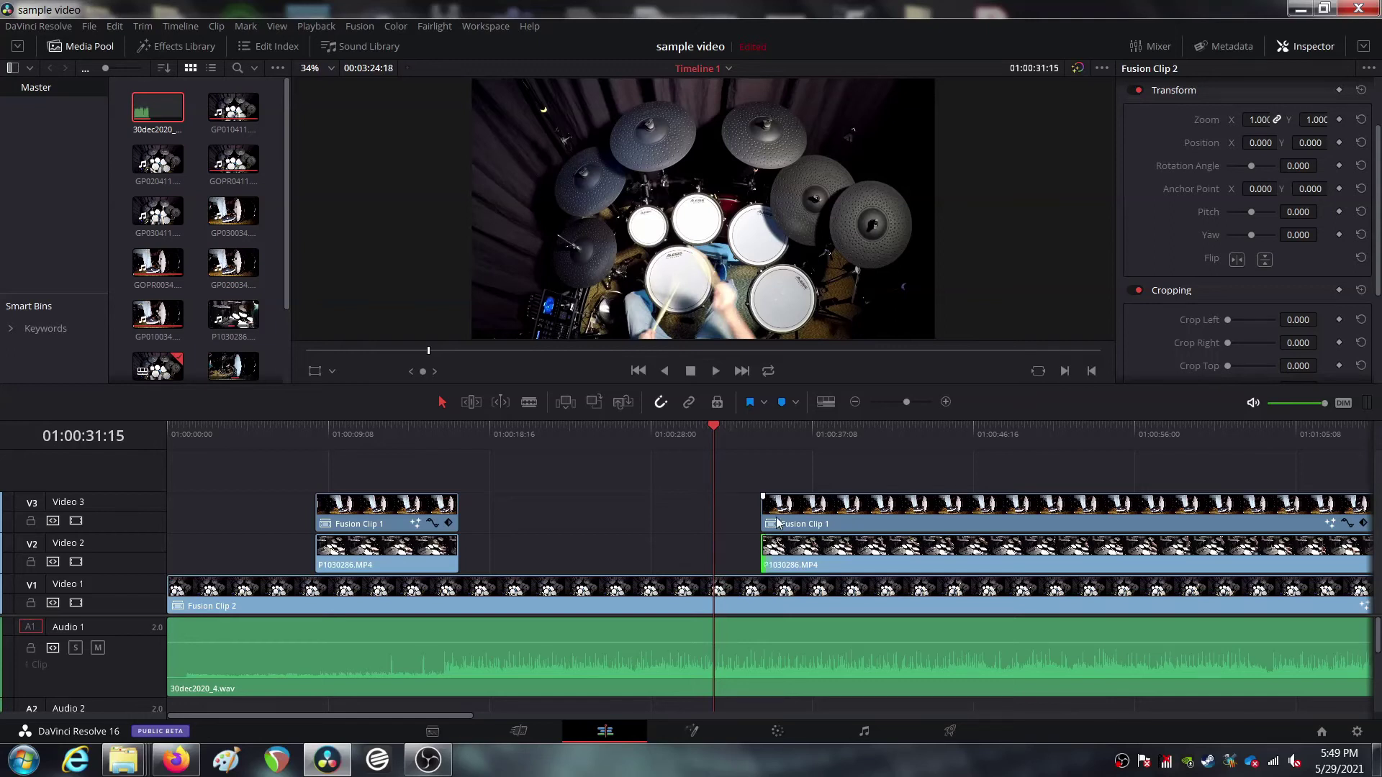
left_click_drag(765, 511, 716, 511)
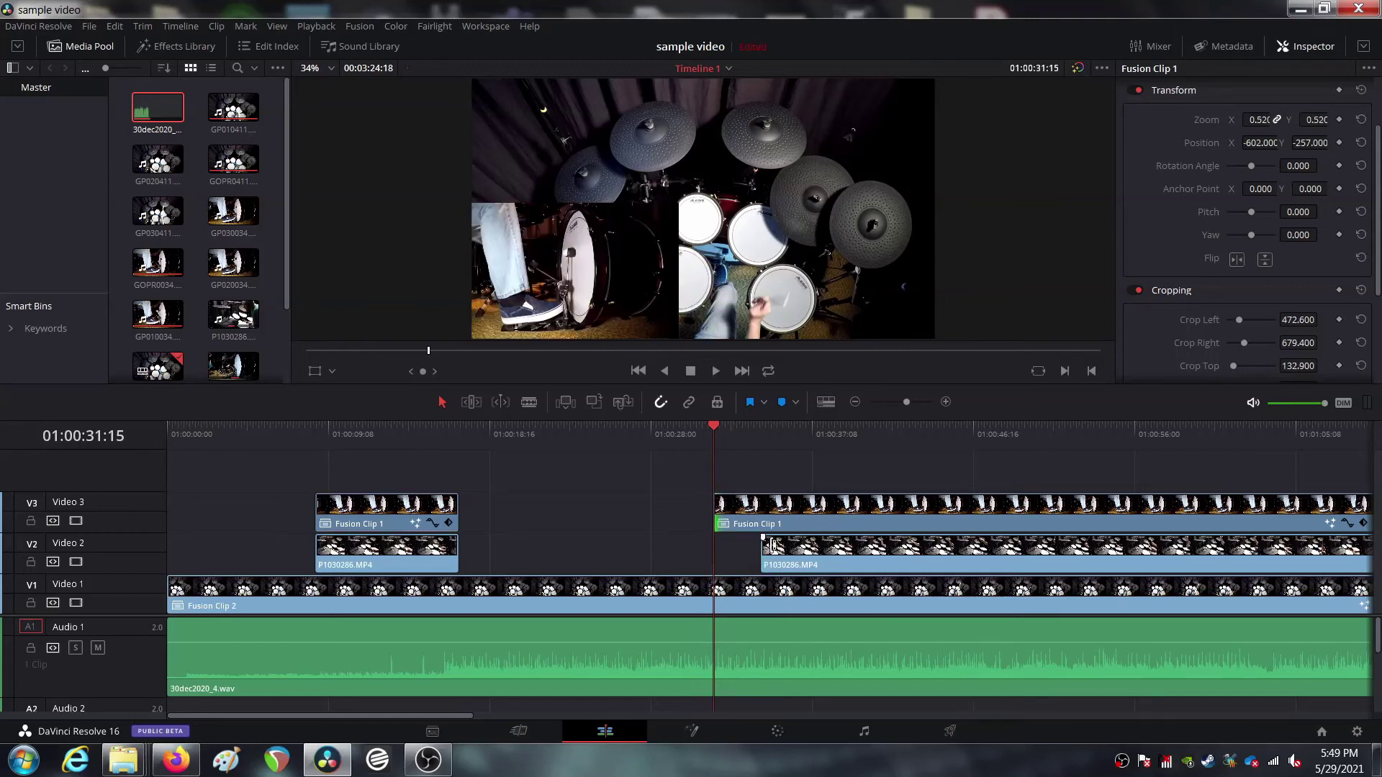
left_click_drag(774, 550, 723, 551)
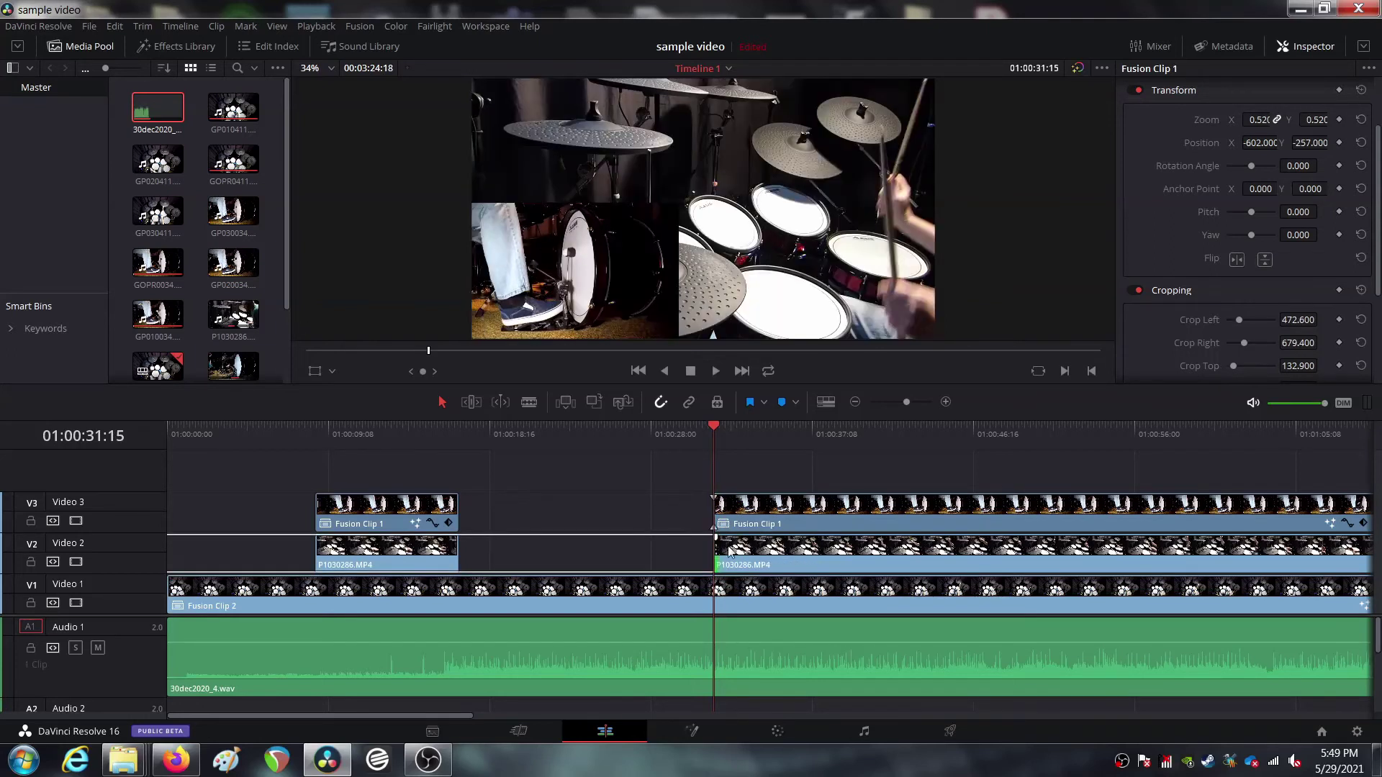
left_click(672, 427)
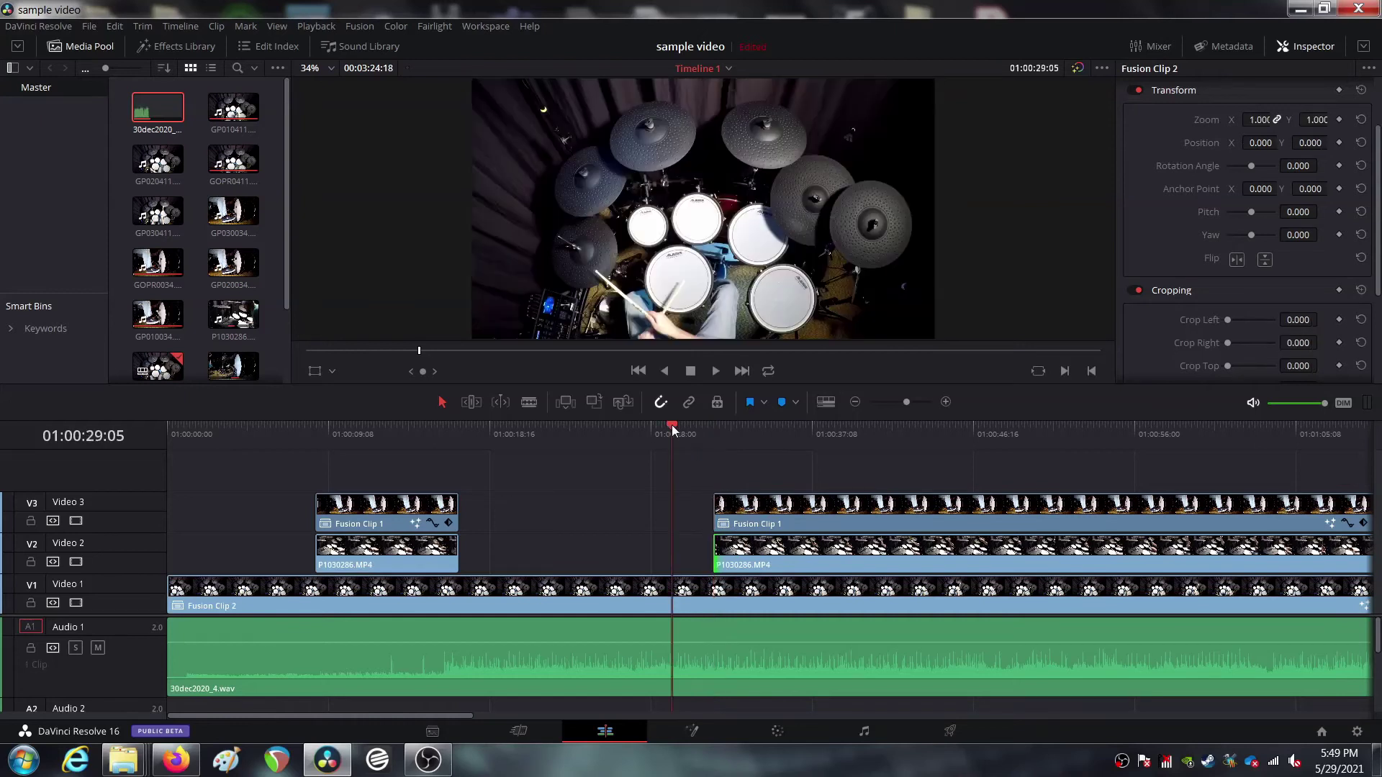
key("space")
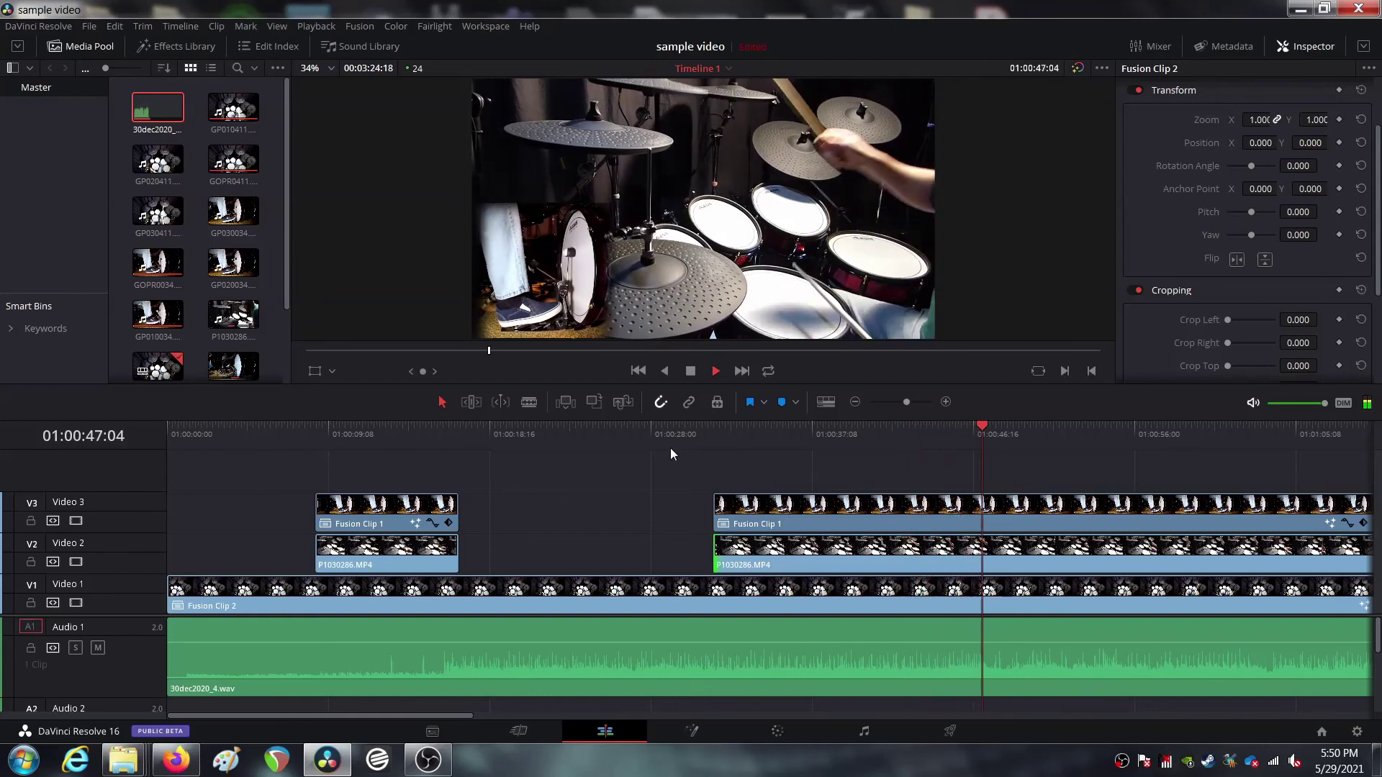
Scrub frame by frame from 01:00:48:14 back to settle the playhead on 01:00:47:07
key("space")
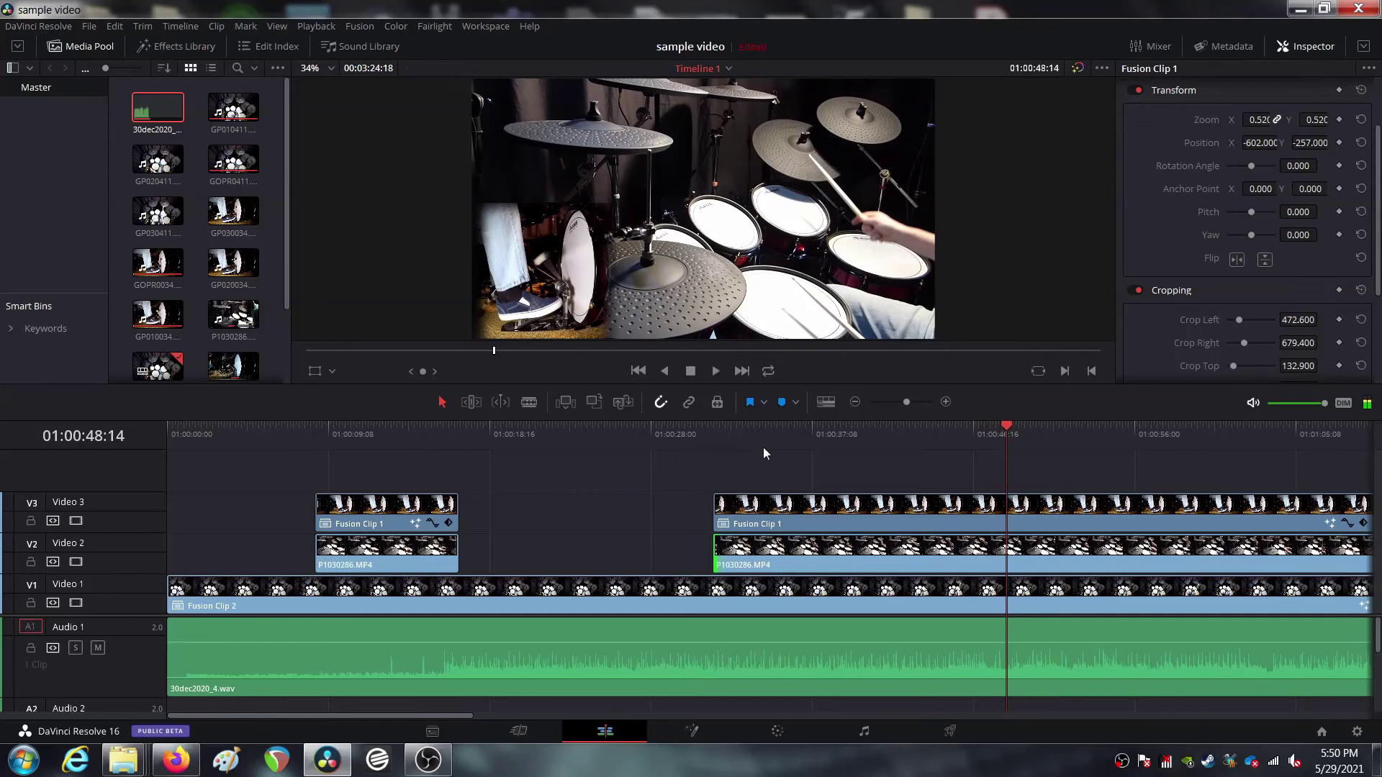
key("Left")
key("Left")
key("Left")
key("Left")
key("Left")
key("Left")
key("Left")
key("Left")
key("Left")
key("Left")
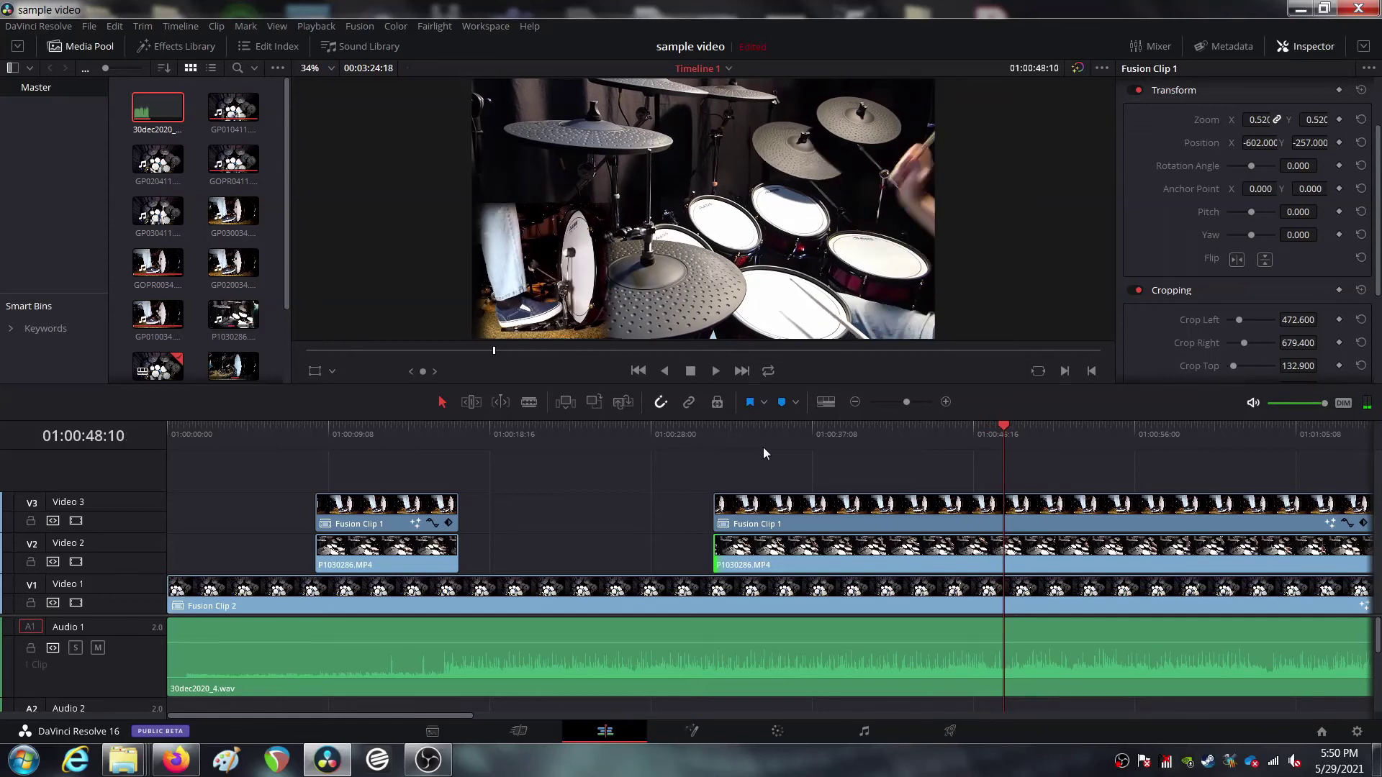
key("Left")
key("Left")
key("Left")
key("Left")
key("Left")
key("Left")
key("Left")
key("Left")
key("Left")
key("Left")
key("Left")
key("Left")
key("Left")
key("Left")
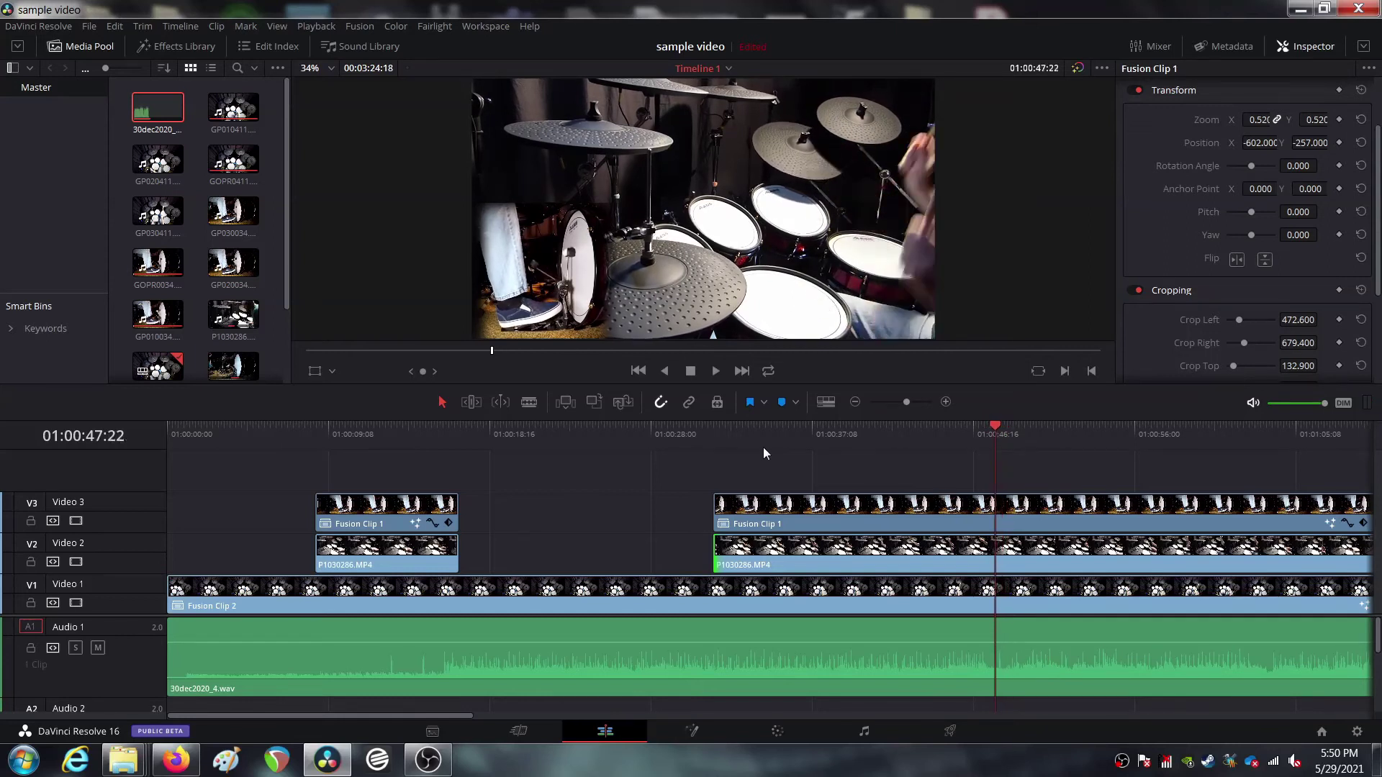
key("Left")
key("Left")
key("Left")
key("Left")
key("Left")
key("Left")
key("Left")
key("Left")
key("Left")
key("Left")
key("Left")
key("Left")
key("Left")
key("Left")
key("Left")
key("Left")
key("Left")
key("Left")
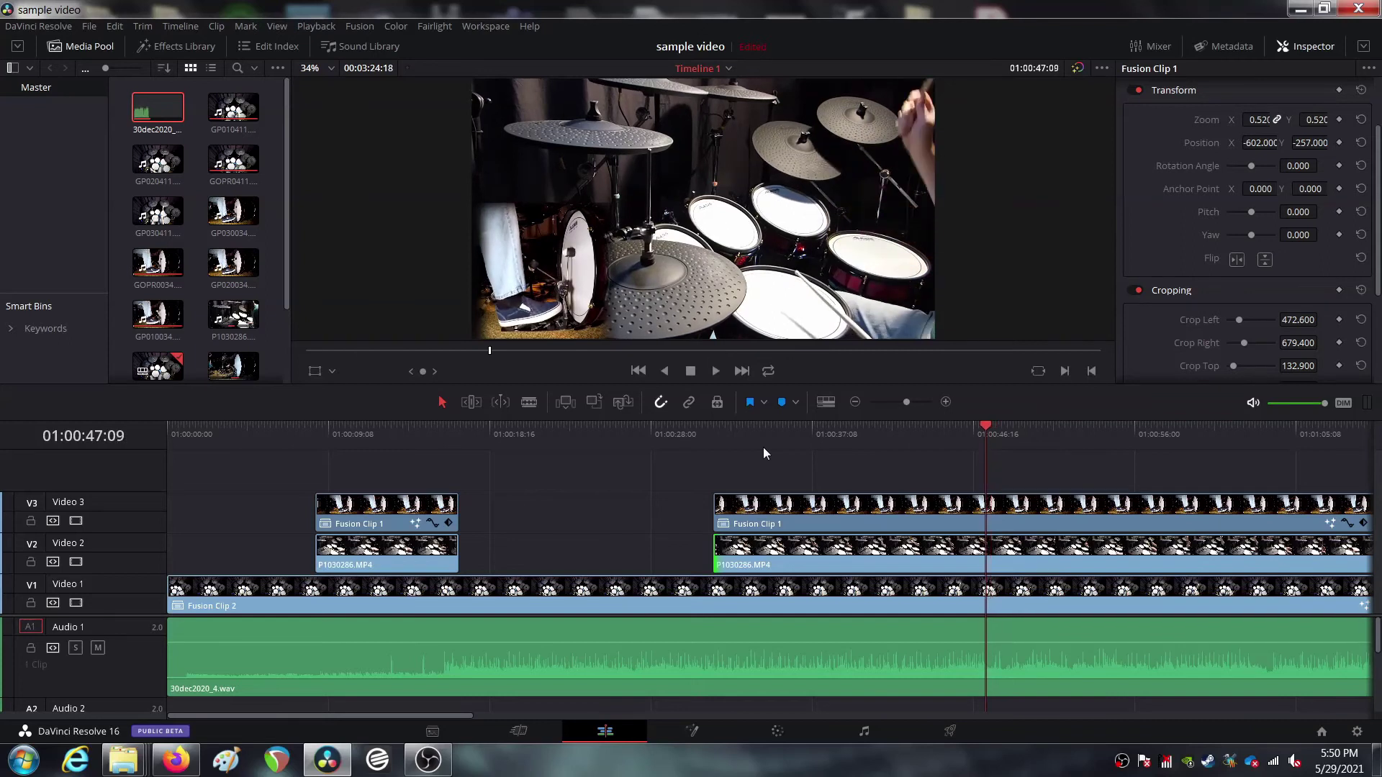
key("Left")
key("Left")
key("Left")
key("Left")
key("Left")
key("Left")
key("Left")
key("Left")
key("Left")
key("Left")
key("Left")
key("Left")
key("Left")
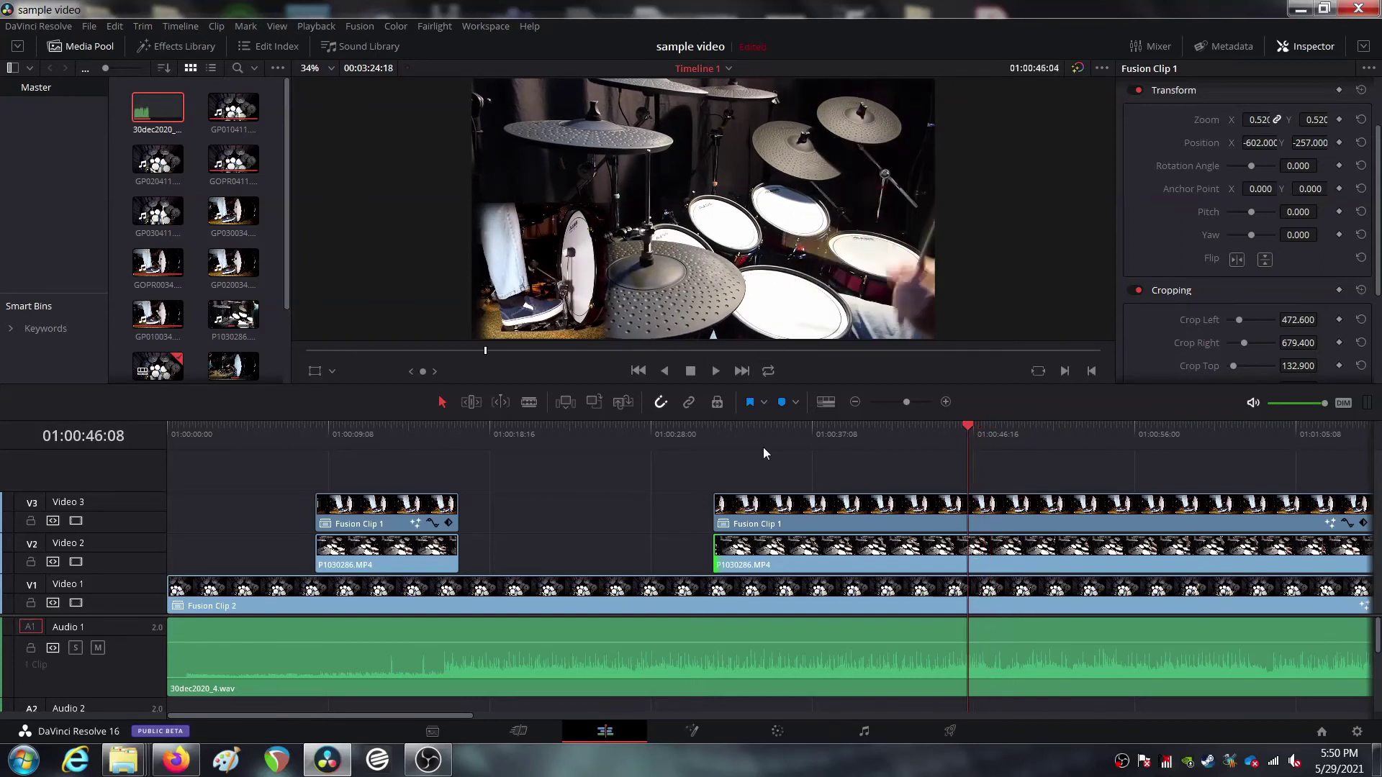
key("Right")
key("Right")
key("Right")
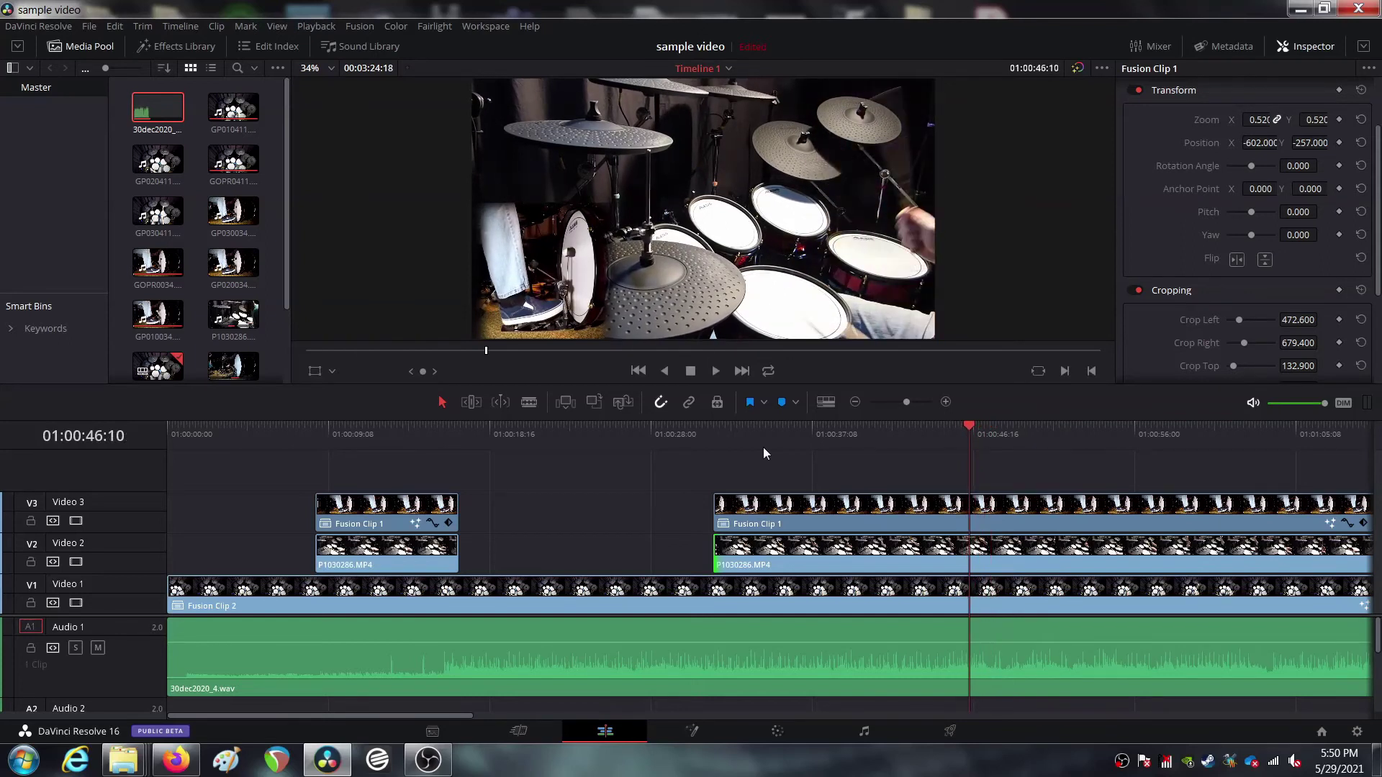
key("Left")
key("Left")
key("Left")
key("Left")
key("Left")
key("Left")
key("Left")
key("Left")
key("Left")
key("Left")
key("Left")
key("Left")
key("Left")
key("Left")
key("Left")
key("Left")
key("Left")
key("Left")
key("Left")
key("Left")
key("Left")
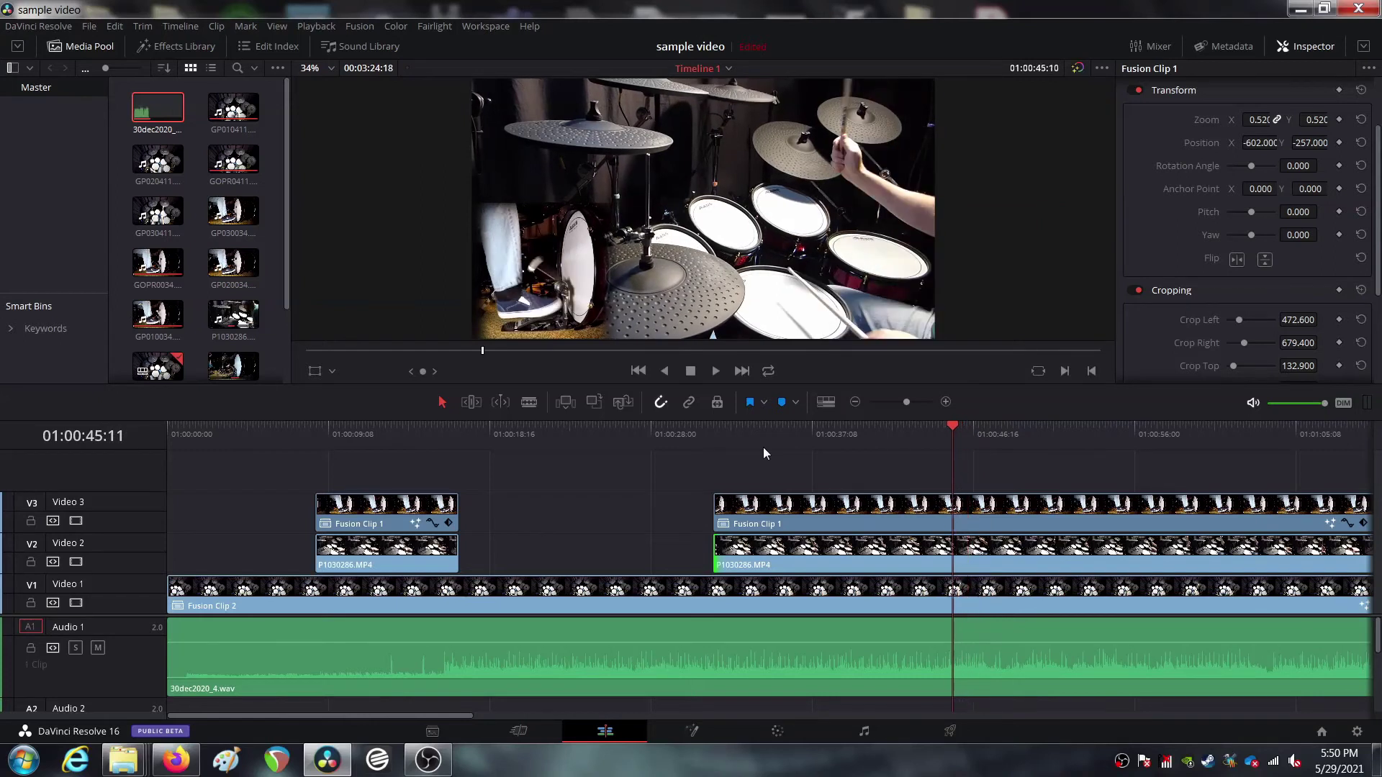
key("space")
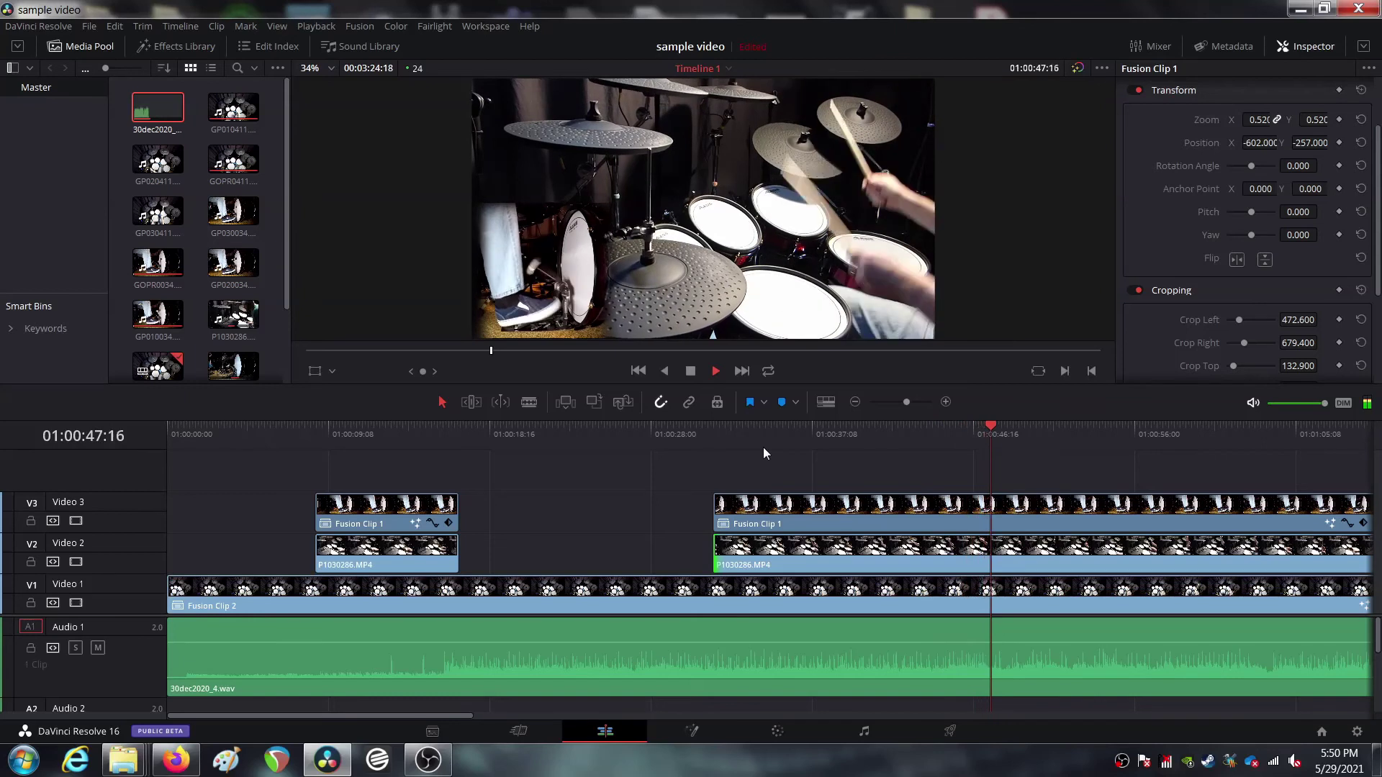
key("space")
key("j")
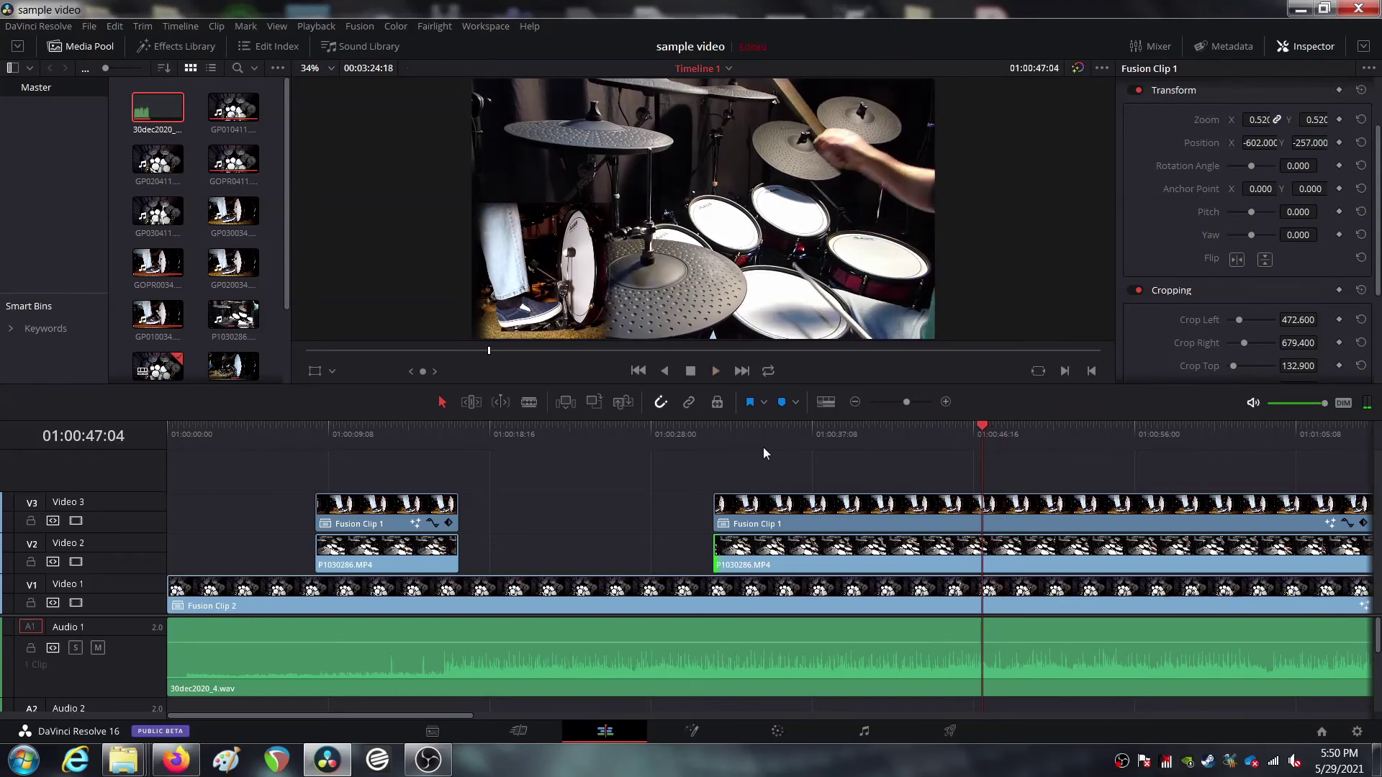
key("space")
key("Right")
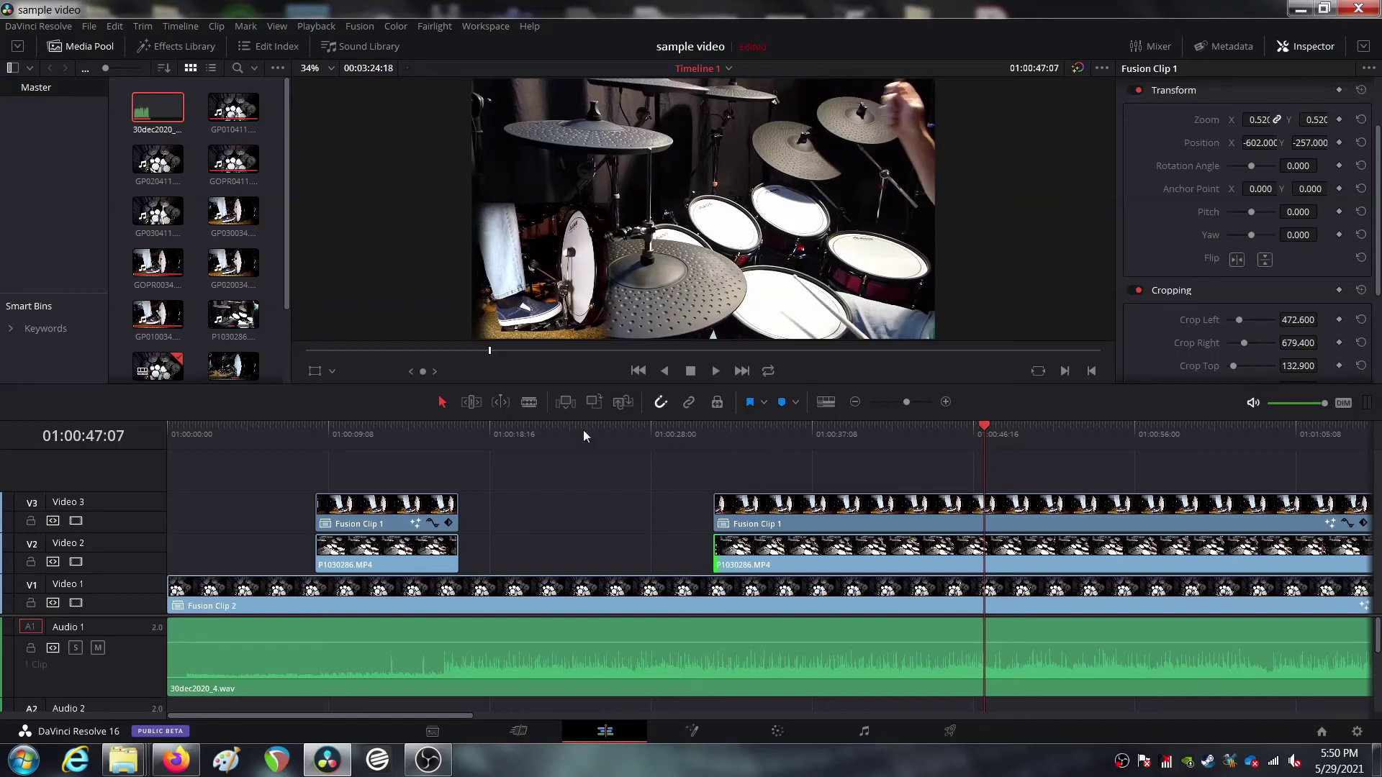
Blade the V3 overlay and V2 clip at 01:00:47:07, then return to Selection mode
left_click(984, 512)
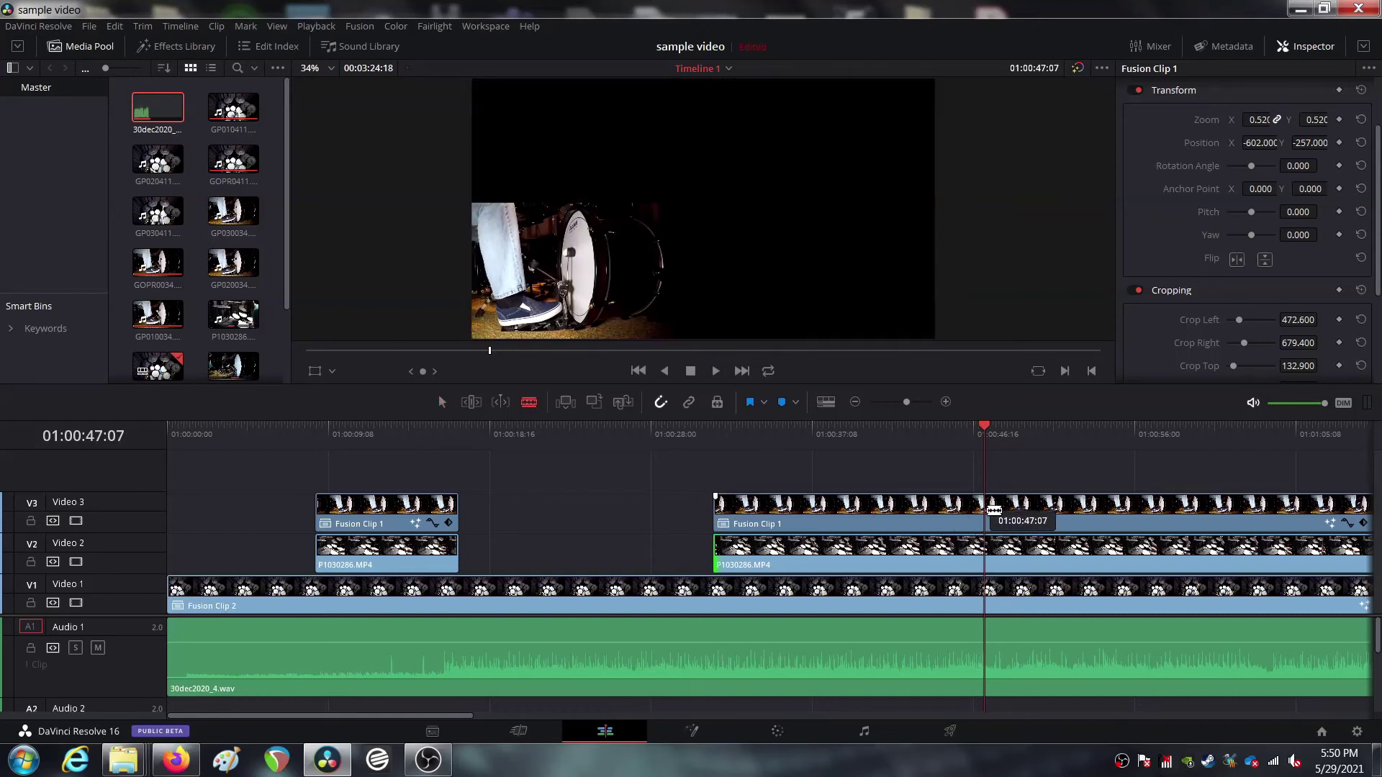
left_click(986, 552)
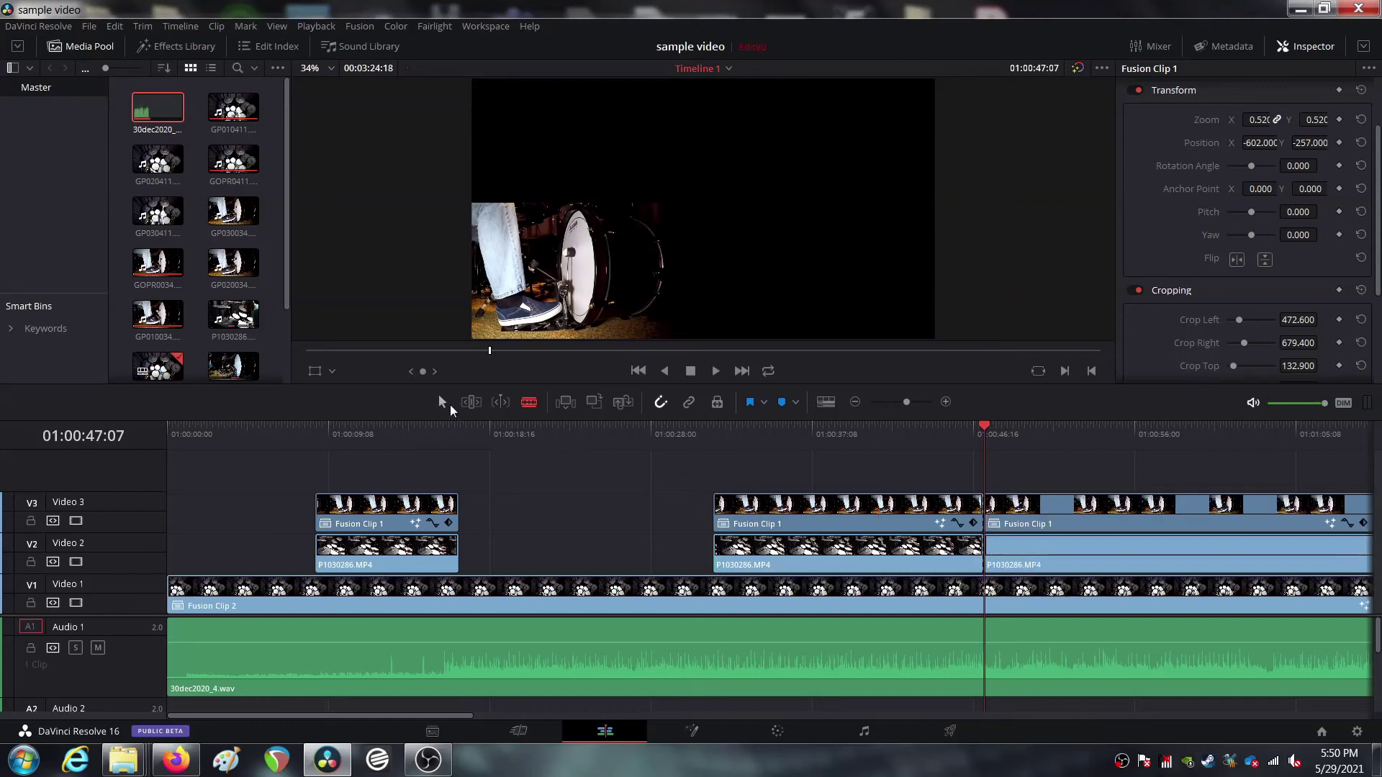
left_click(441, 402)
Trim the later V3 and V2 pieces to start around 01:01:02, then review from 01:00:44:08
left_click_drag(986, 512, 1260, 512)
left_click(1026, 556)
left_click_drag(986, 554, 1260, 554)
left_click(932, 429)
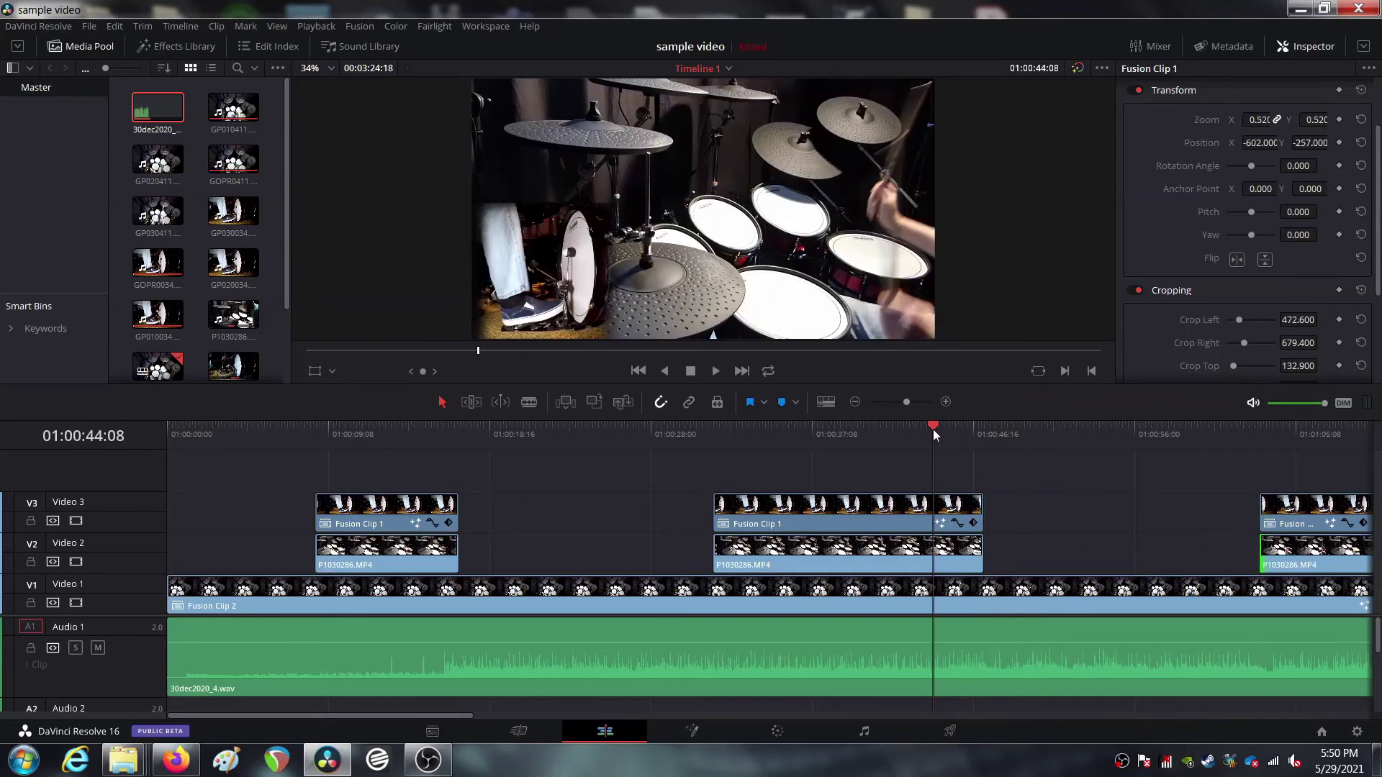
Pull the middle overlay and V2 clip ends back to 01:00:47:05, replay from 01:00:44:11, zoom out
key("space")
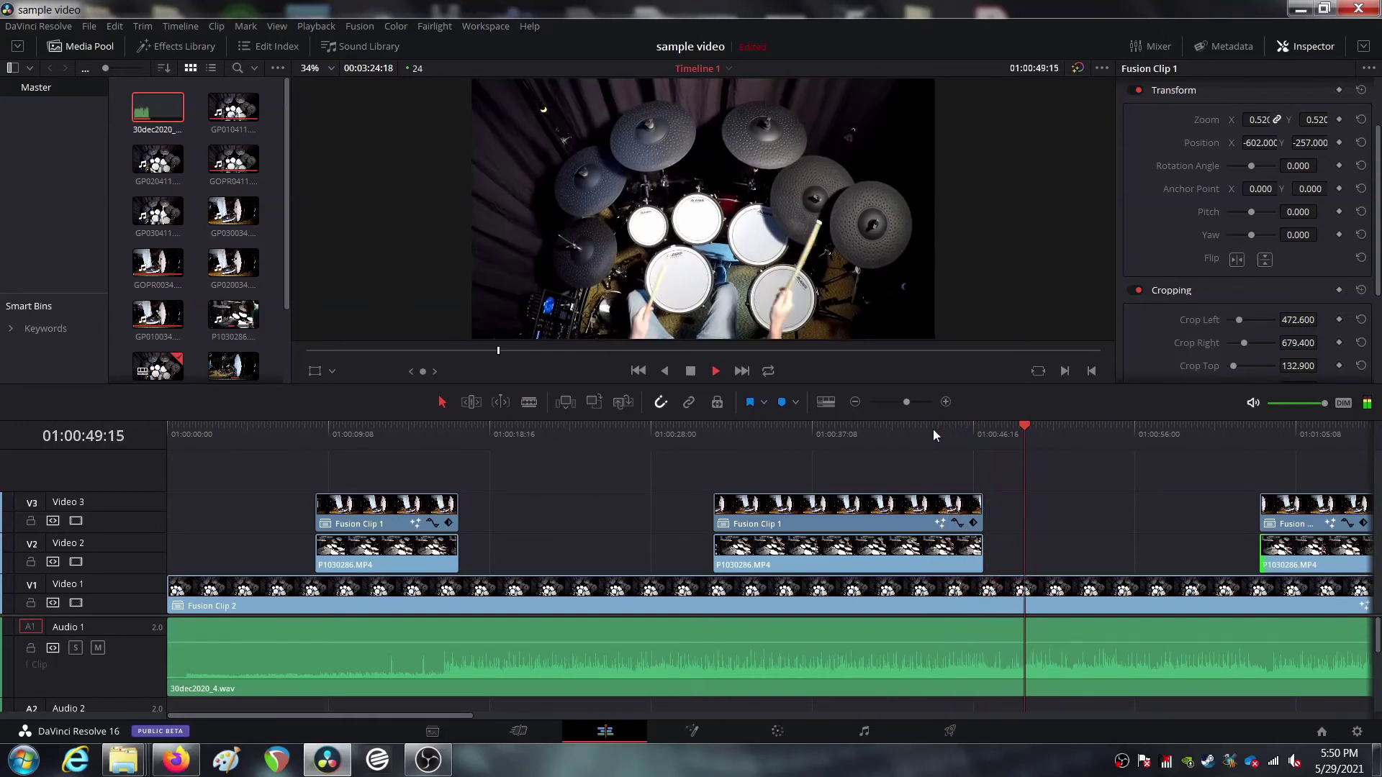
left_click(983, 430)
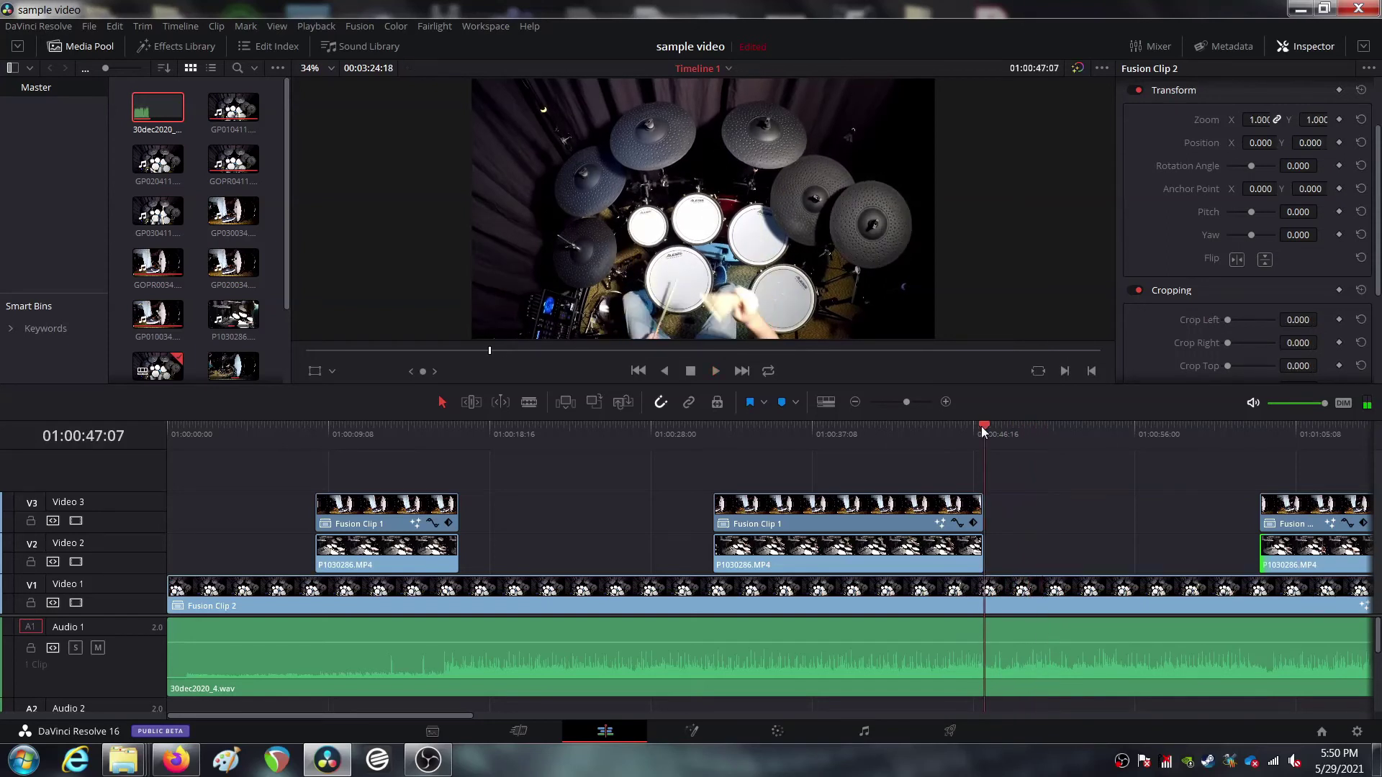
left_click(982, 426)
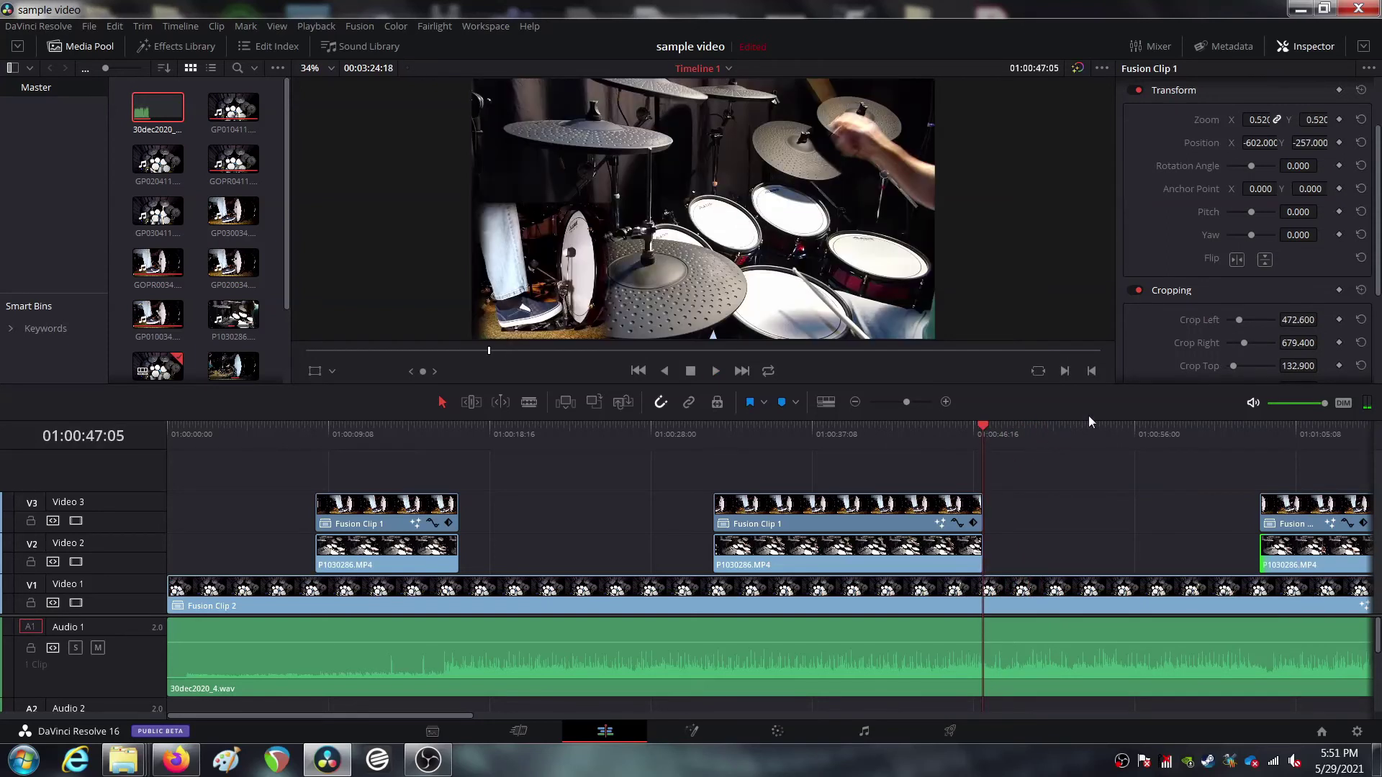
left_click(947, 402)
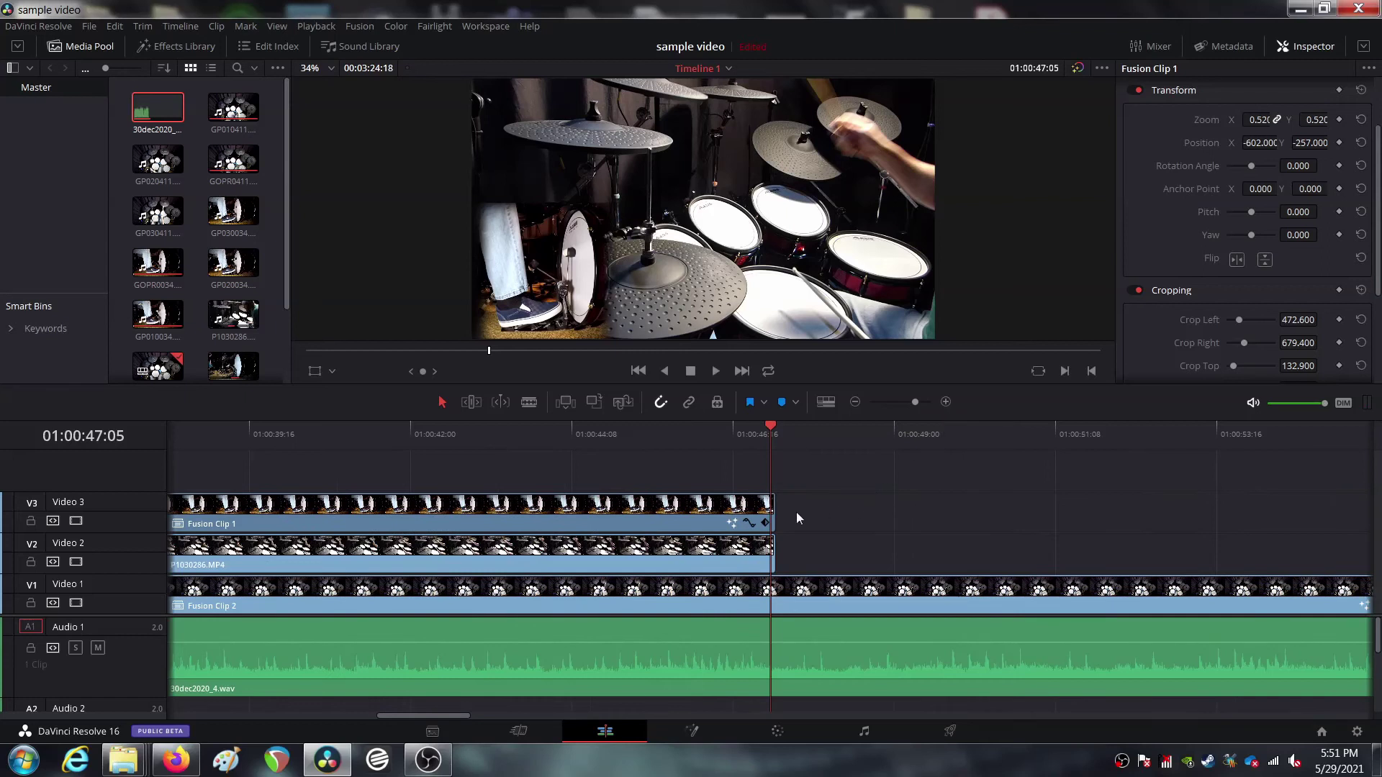
left_click_drag(768, 512, 768, 554)
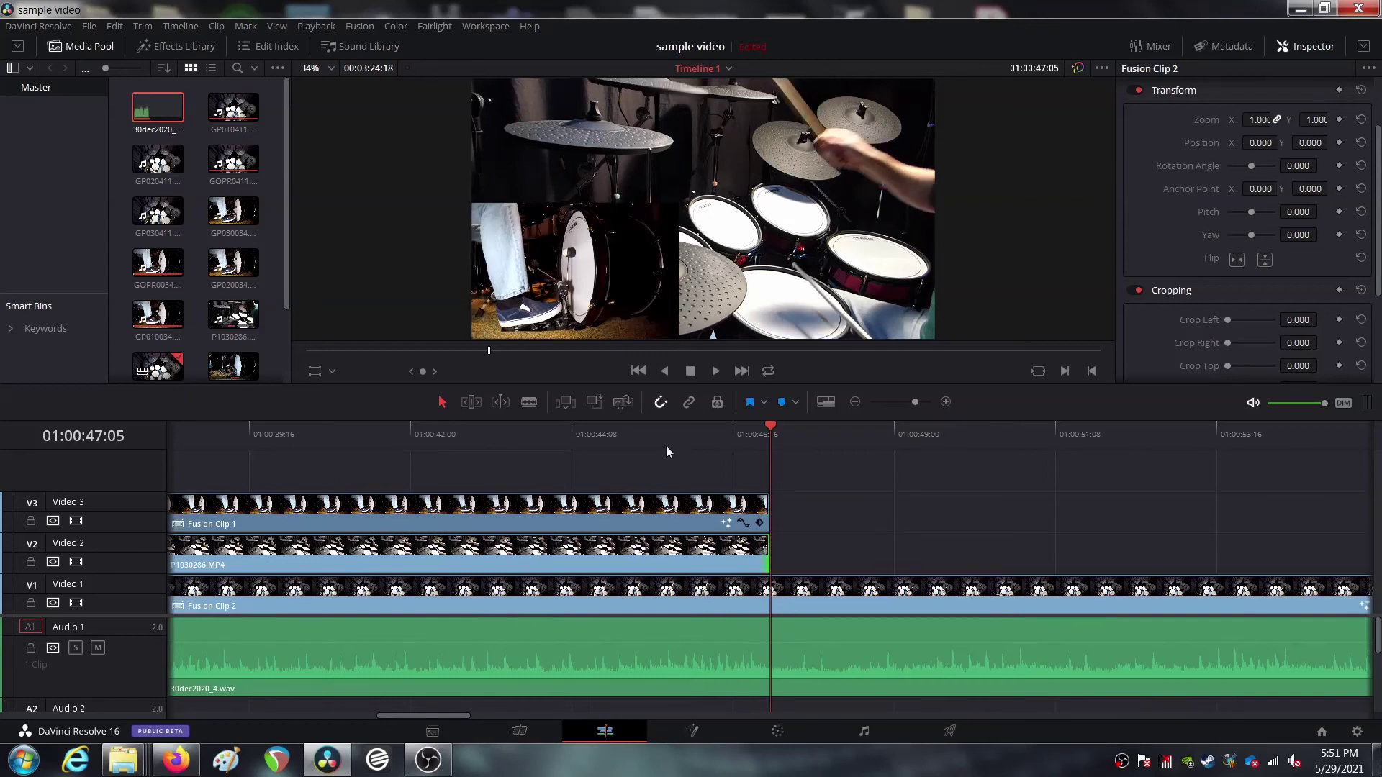
left_click(581, 432)
key("space")
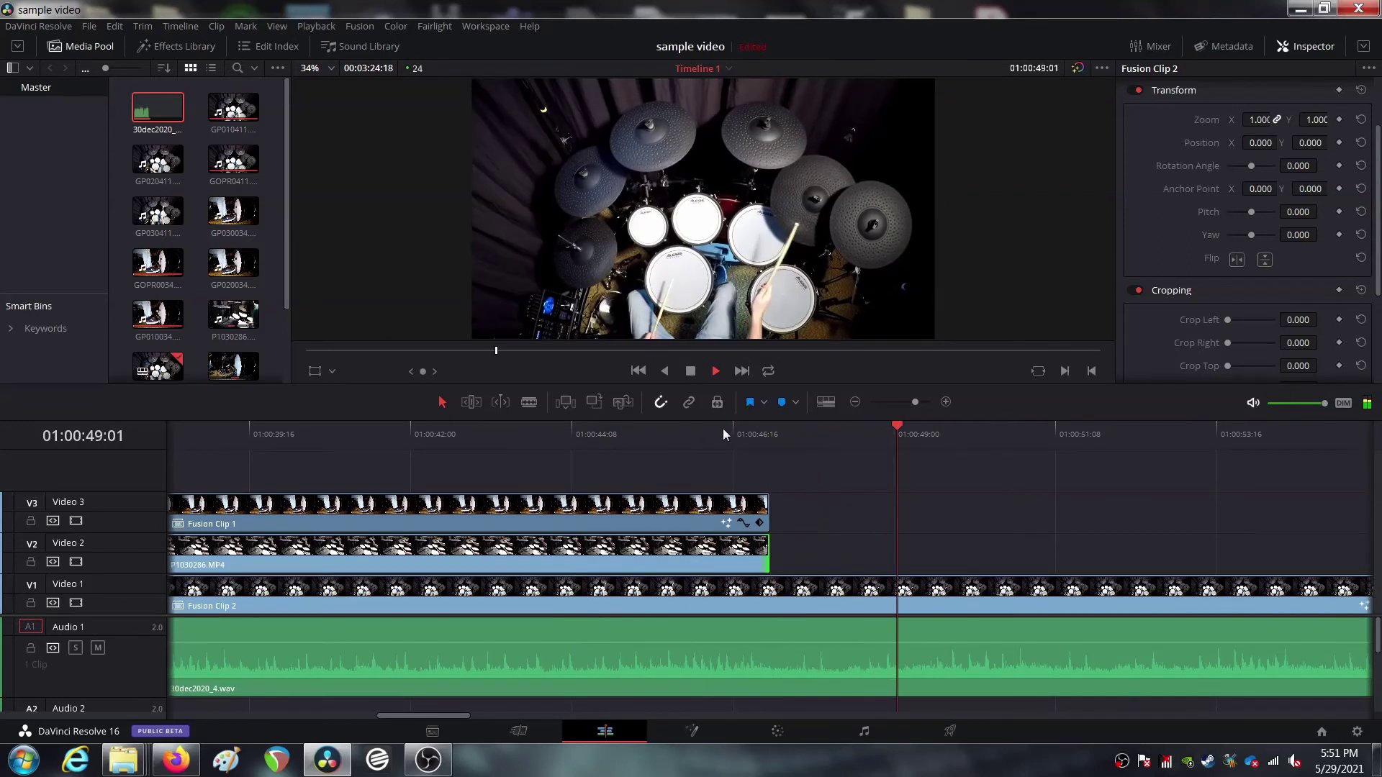
left_click(855, 402)
left_click(855, 401)
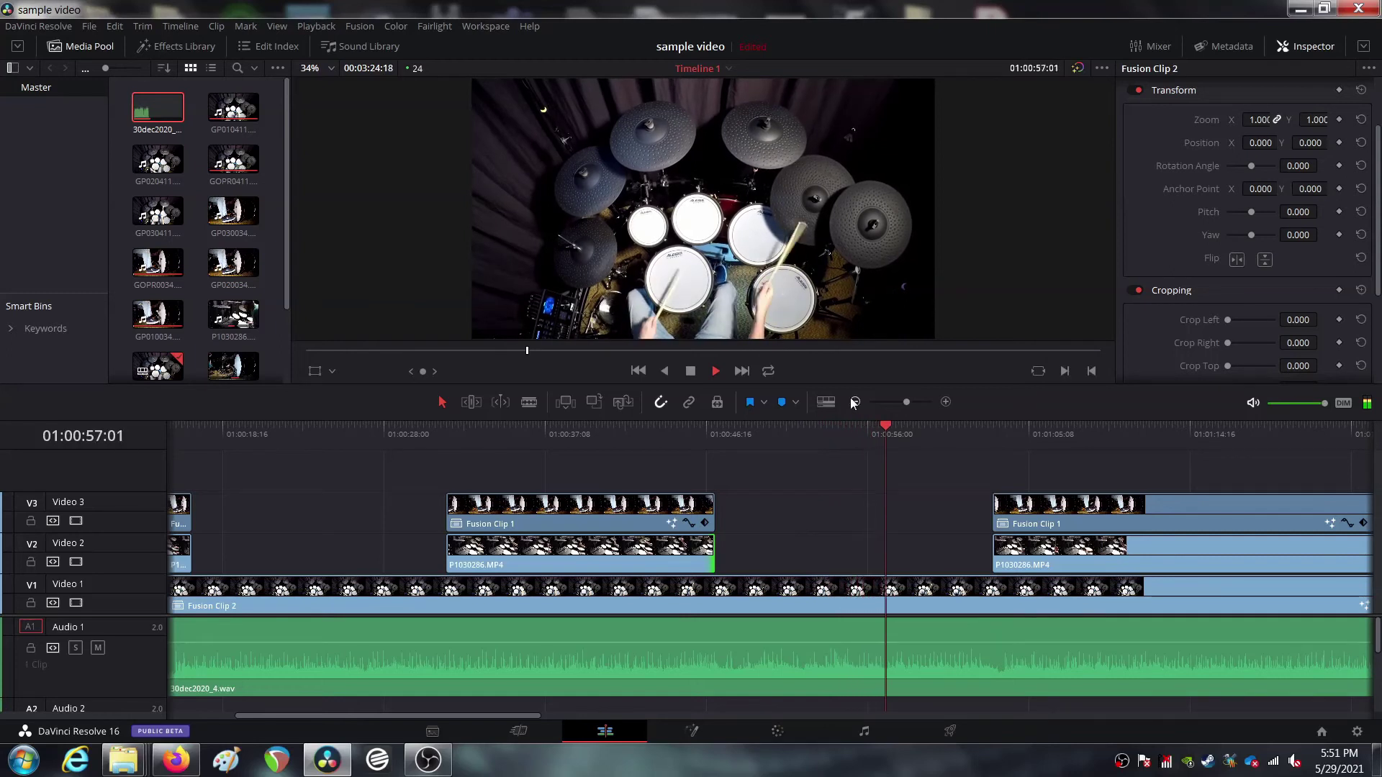
Trim the last Fusion Clip 1 and P1030286.MP4 starts, then align both to 01:01:03:11
left_click_drag(1002, 510, 1123, 509)
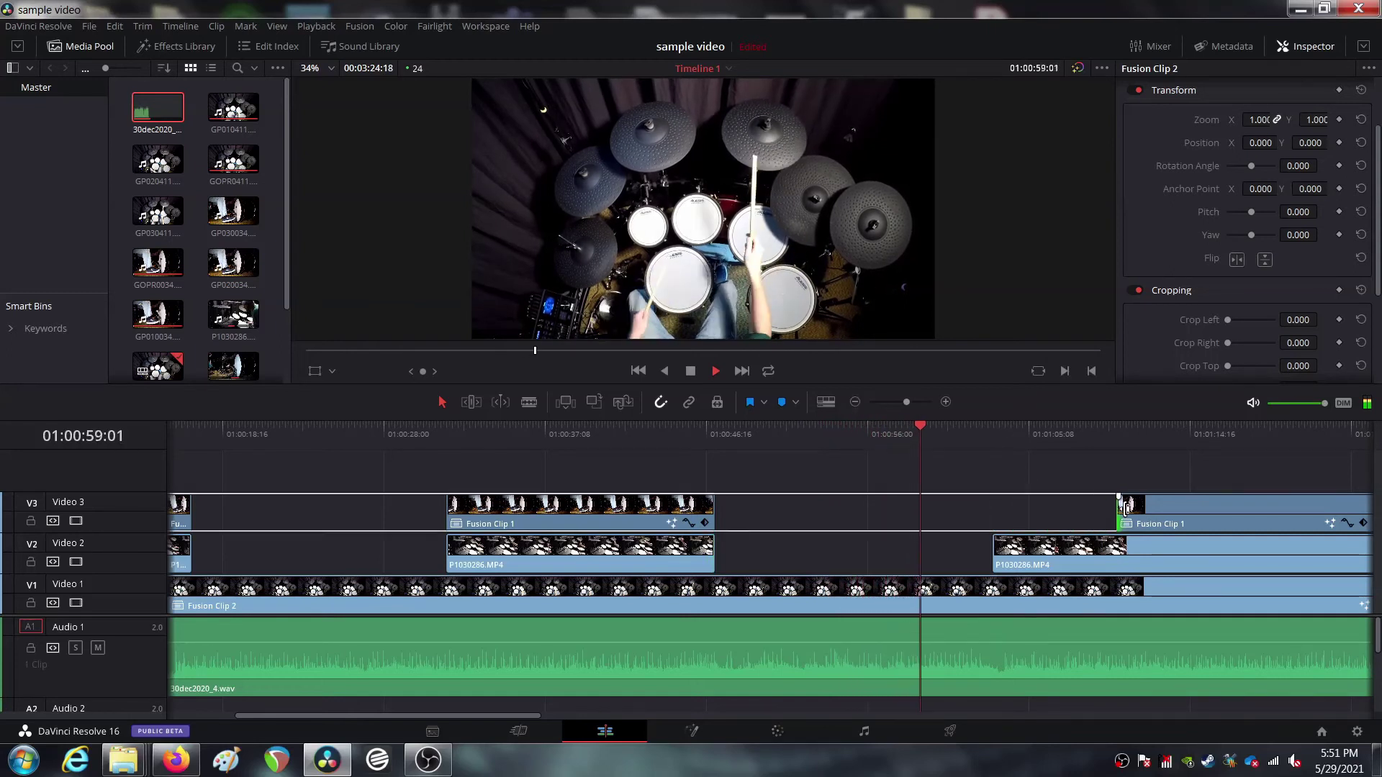
left_click(1001, 554)
left_click_drag(1000, 554, 1119, 554)
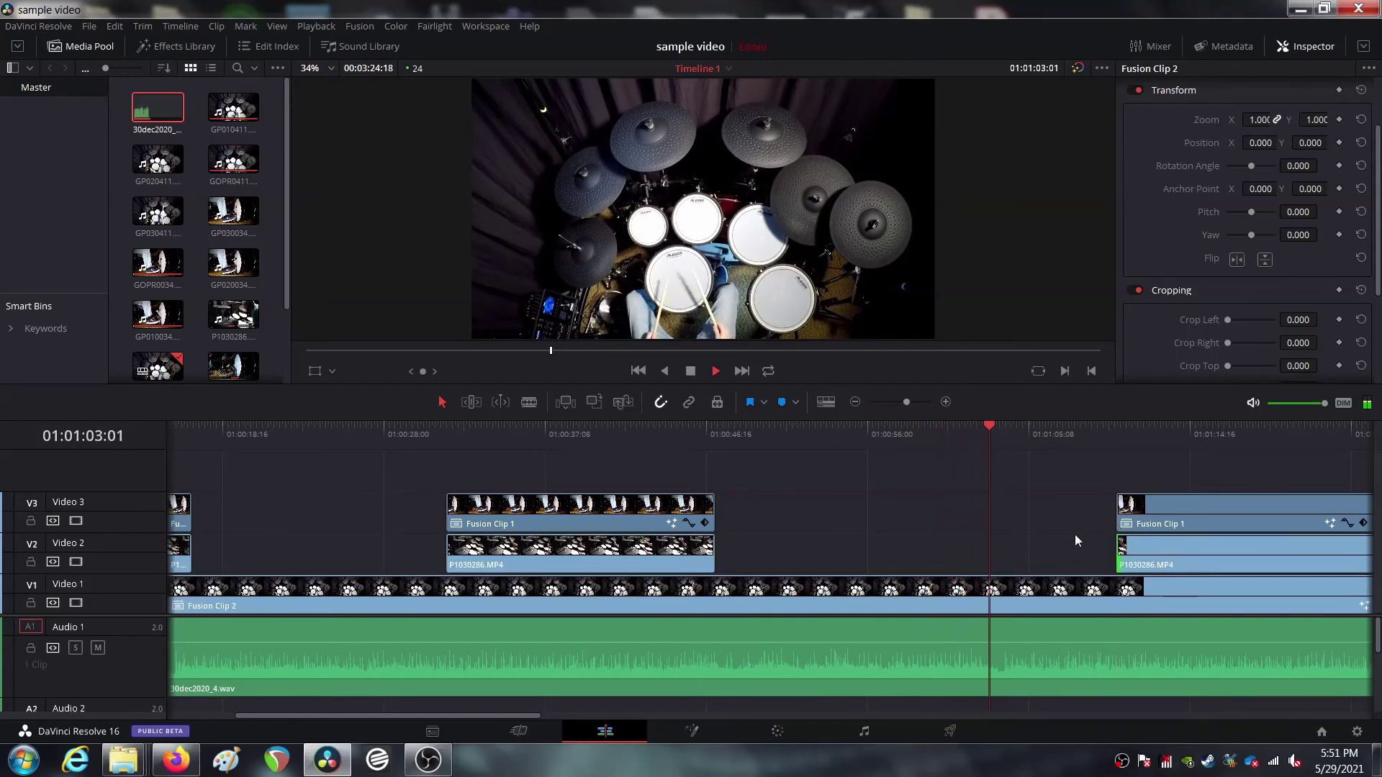
key("space")
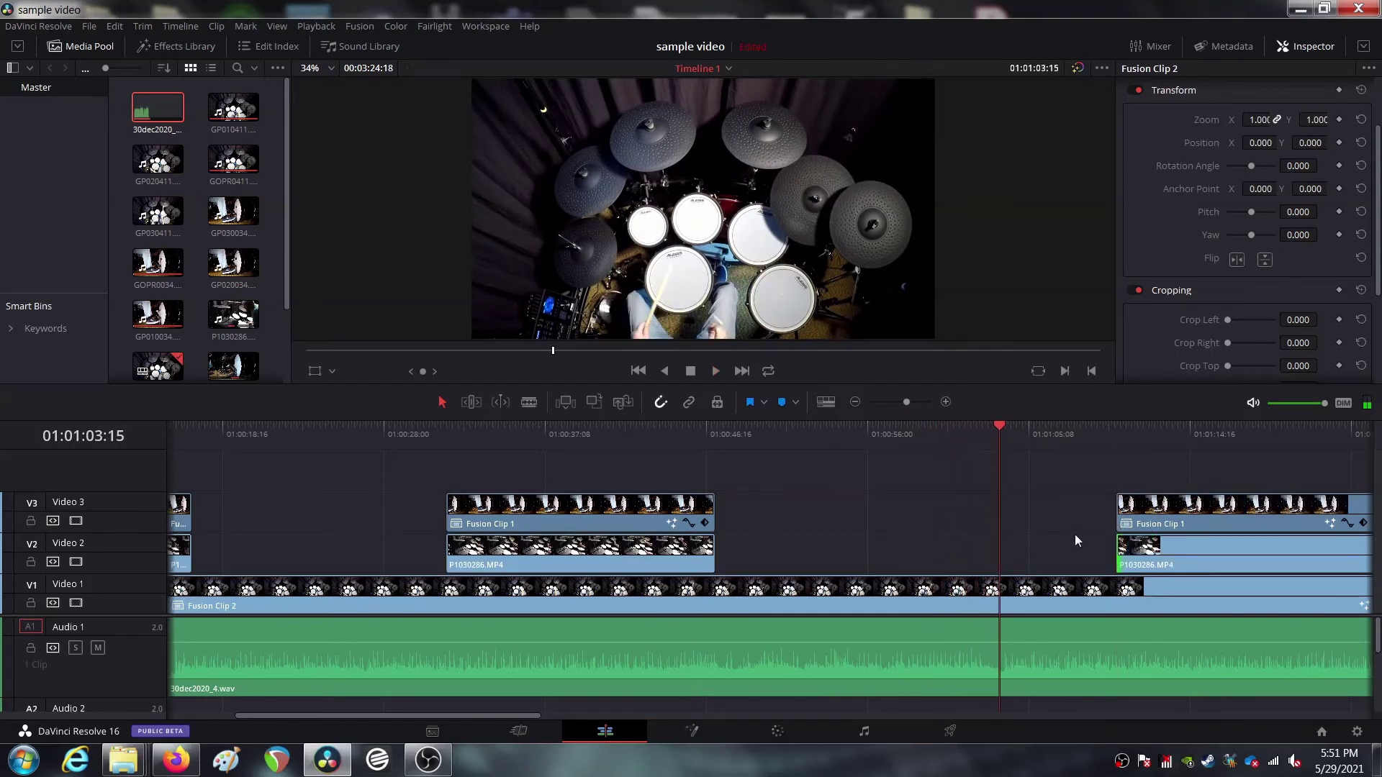
key("Left")
key("Left")
key("Left")
key("Left")
key("Left")
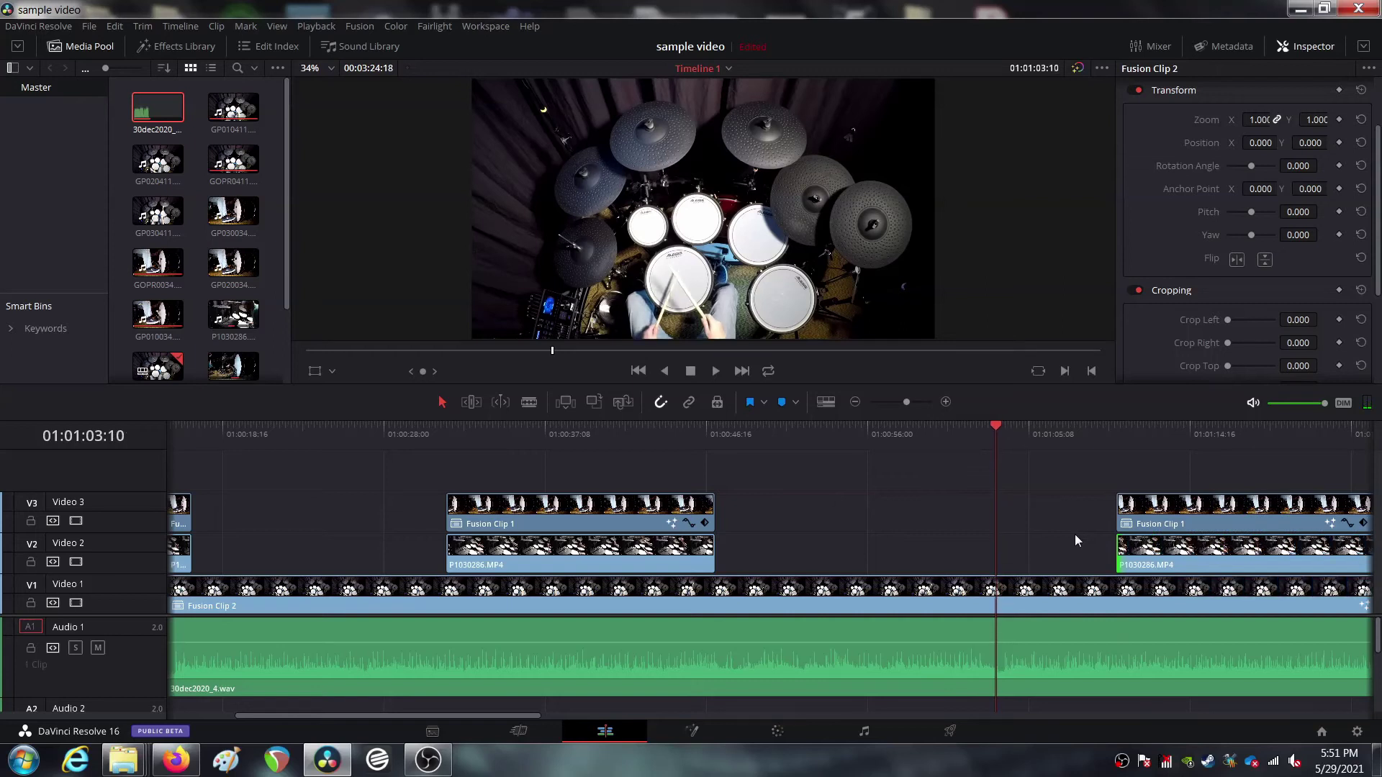
key("Right")
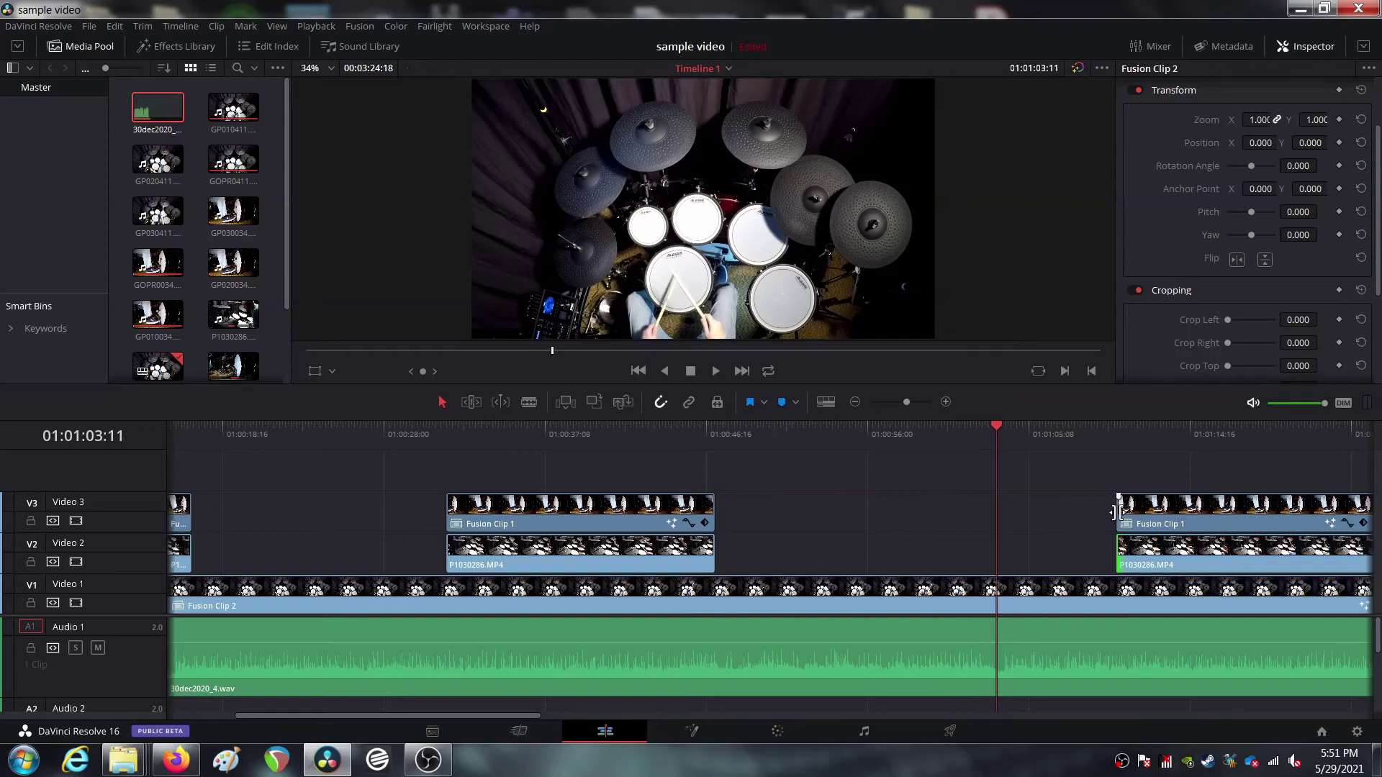
left_click_drag(1119, 513, 998, 519)
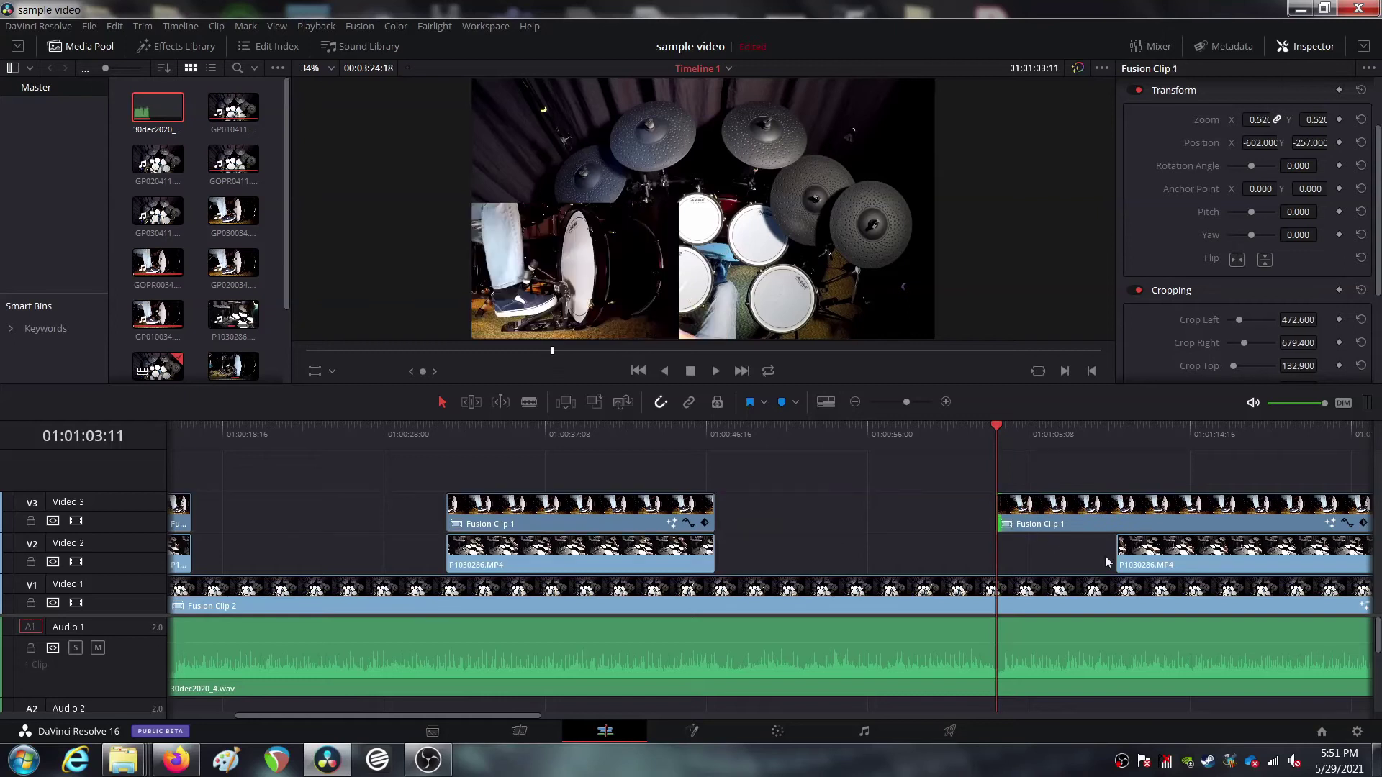
left_click_drag(1119, 558, 999, 563)
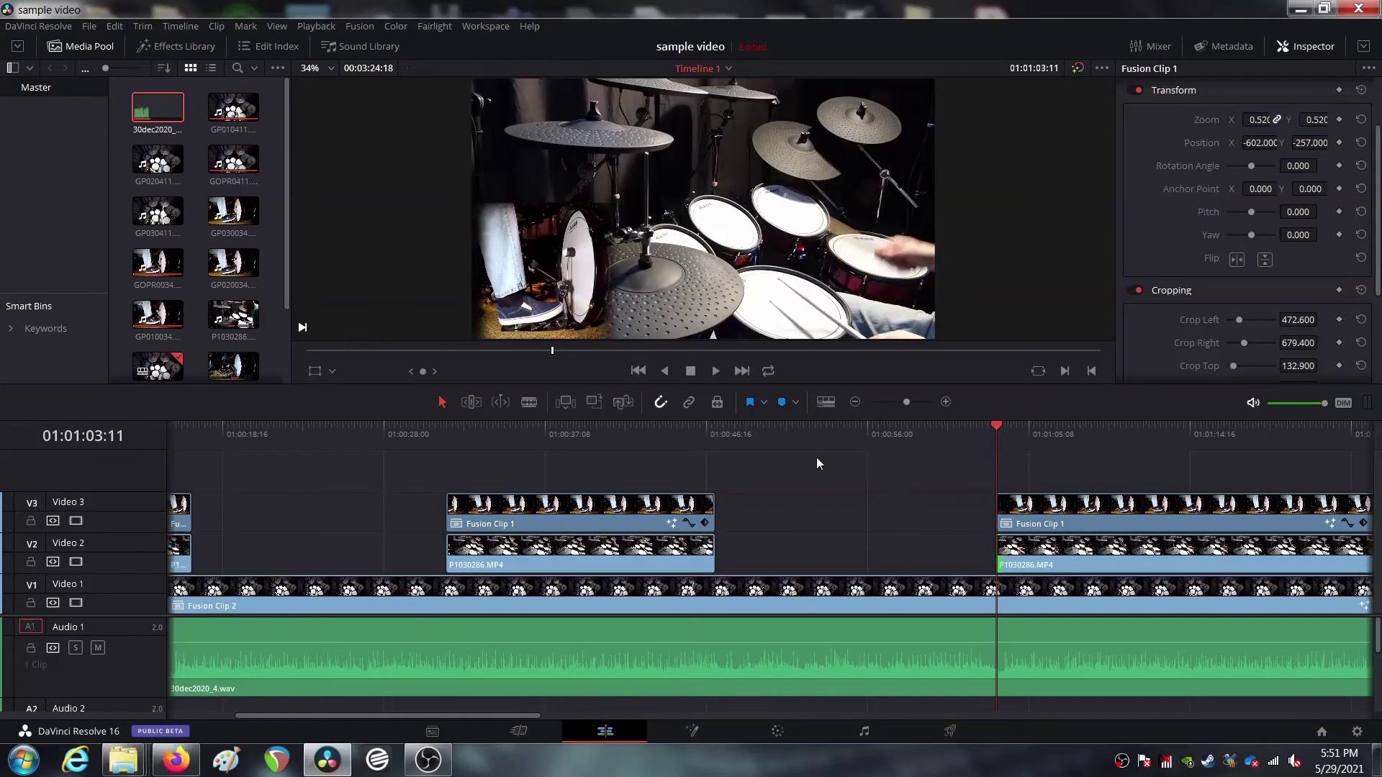
left_click(854, 403)
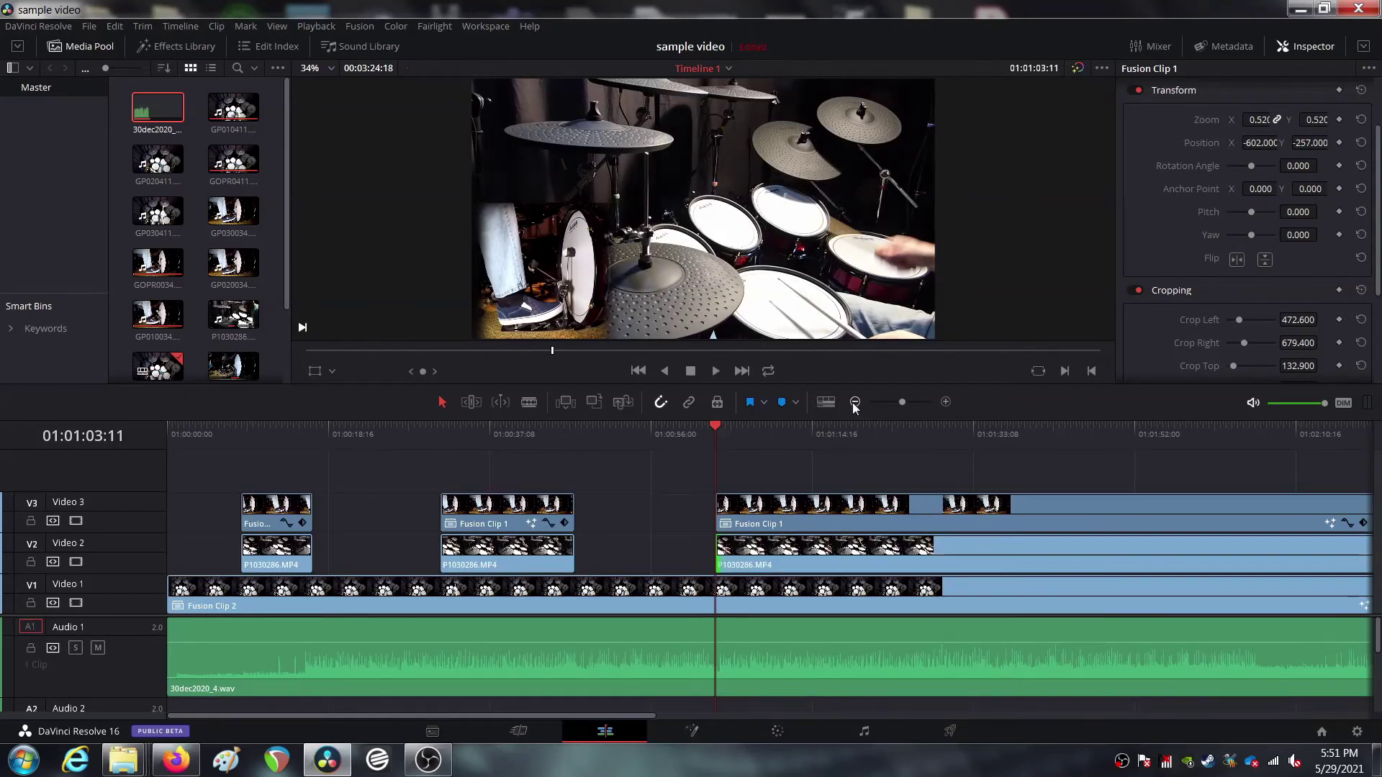
Play the last overlay stretch and step frame by frame to settle on 01:01:19:11
left_click(854, 403)
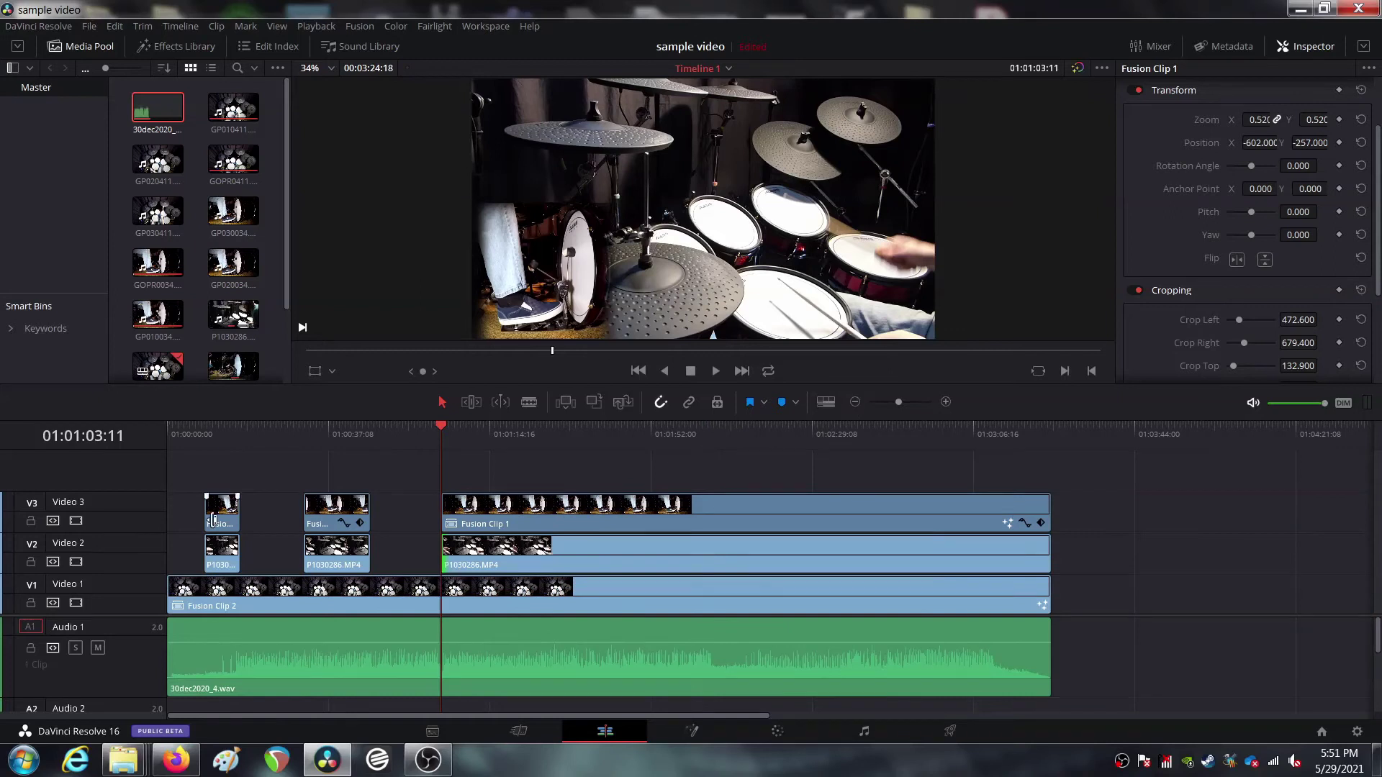
key("space")
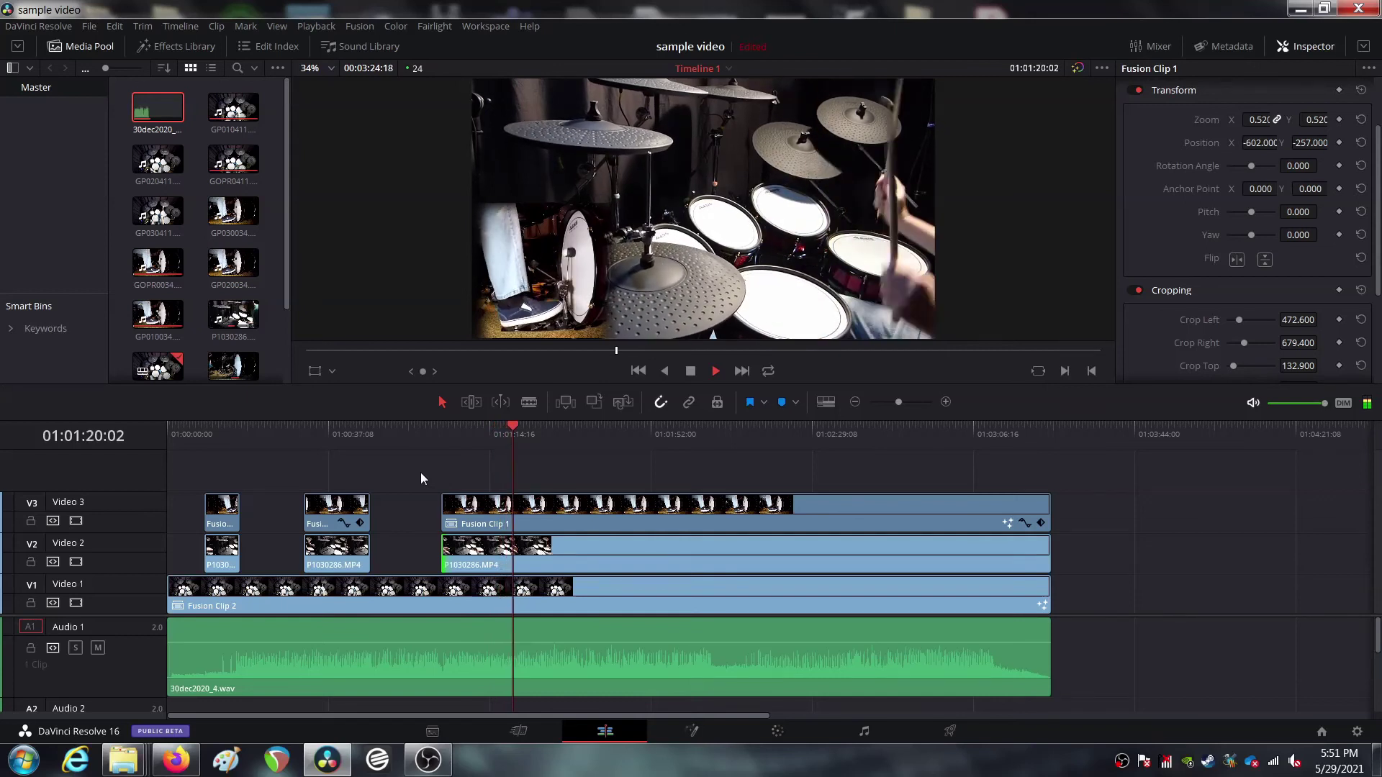
key("space")
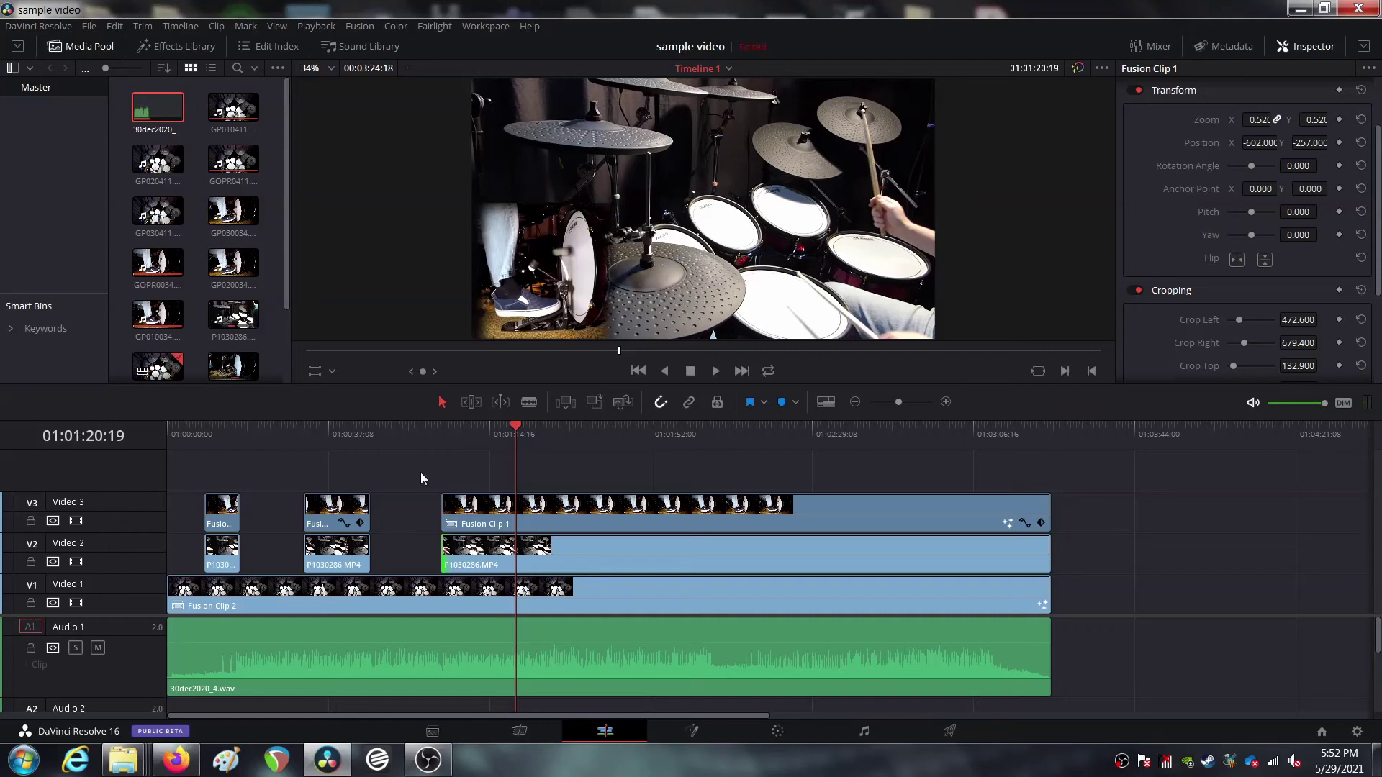
key("Left")
key("Left")
key("Left")
key("Left")
key("Left")
key("Left")
key("Left")
key("Left")
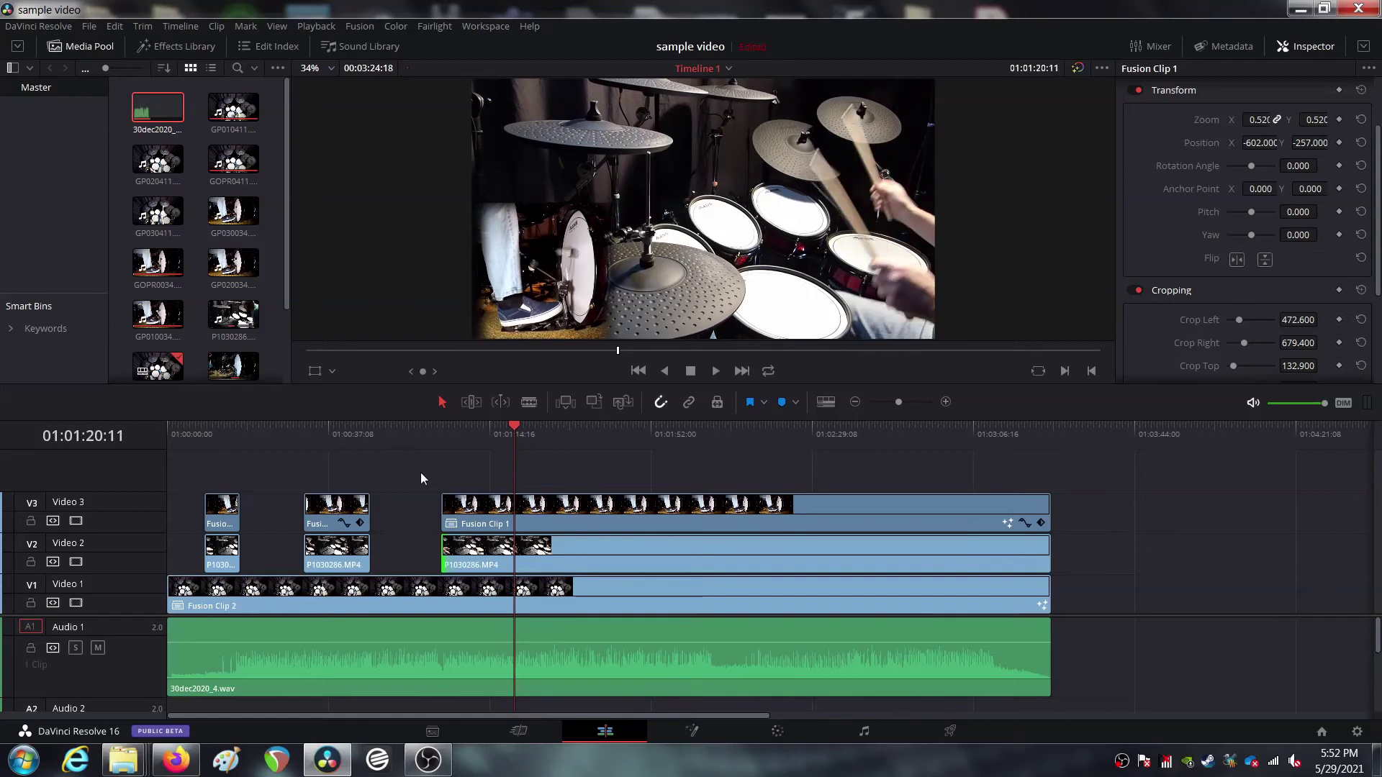
key("Left")
key("Left")
key("Left")
key("Left")
key("Left")
key("Left")
key("Left")
key("Left")
key("Left")
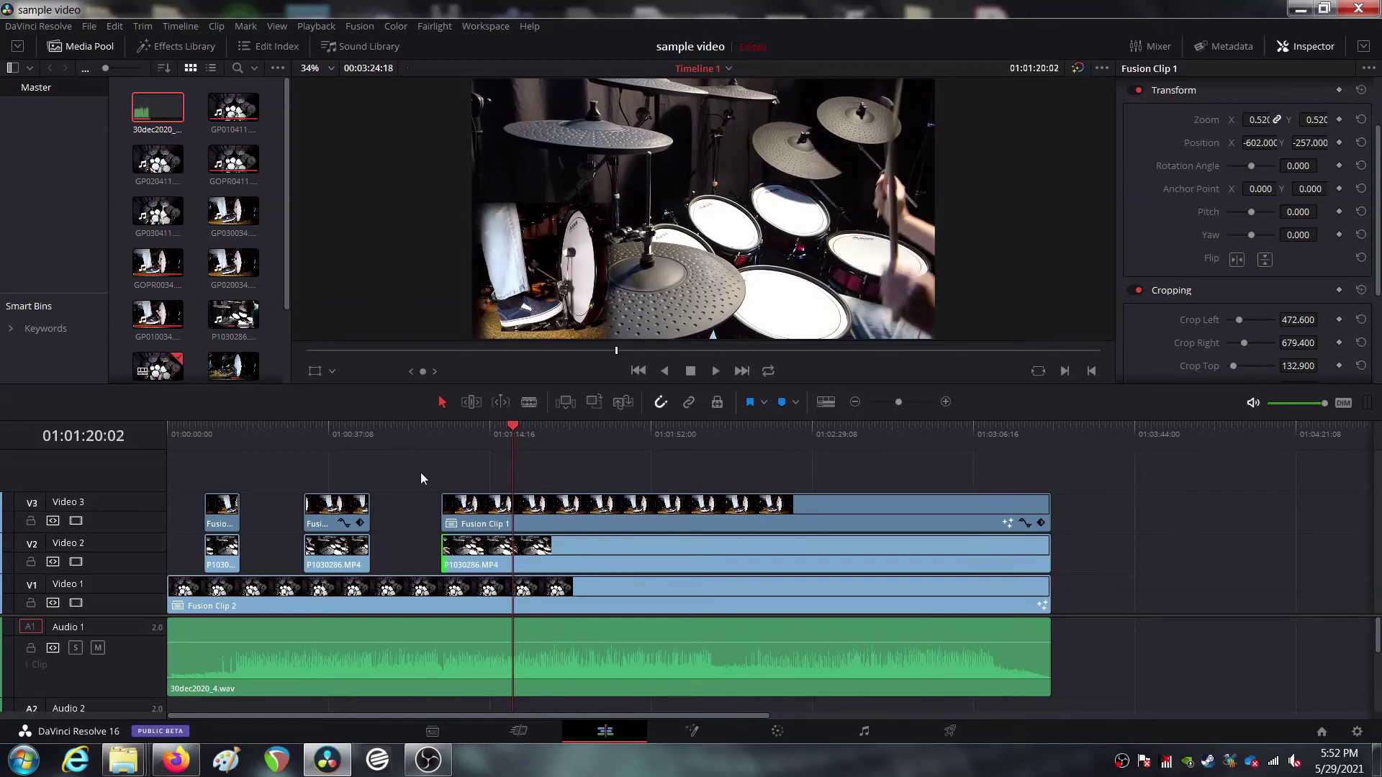
key("Left")
key("Left")
key("Left")
key("Left")
key("Left")
key("Left")
key("Left")
key("Left")
key("Left")
key("Left")
key("Left")
key("Left")
key("Left")
key("Left")
key("Left")
key("Left")
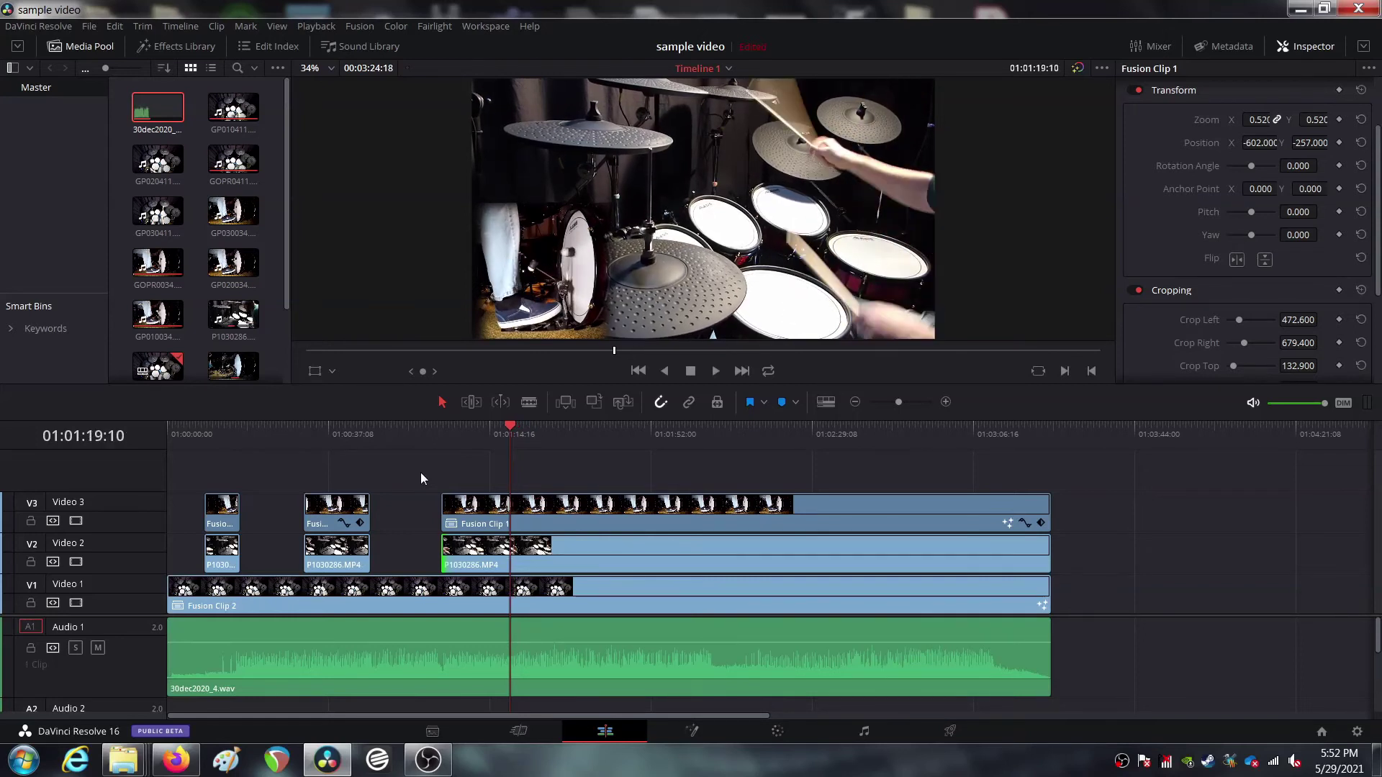
key("Left")
key("Left")
key("Left")
key("Left")
key("Left")
key("Left")
key("Left")
key("Left")
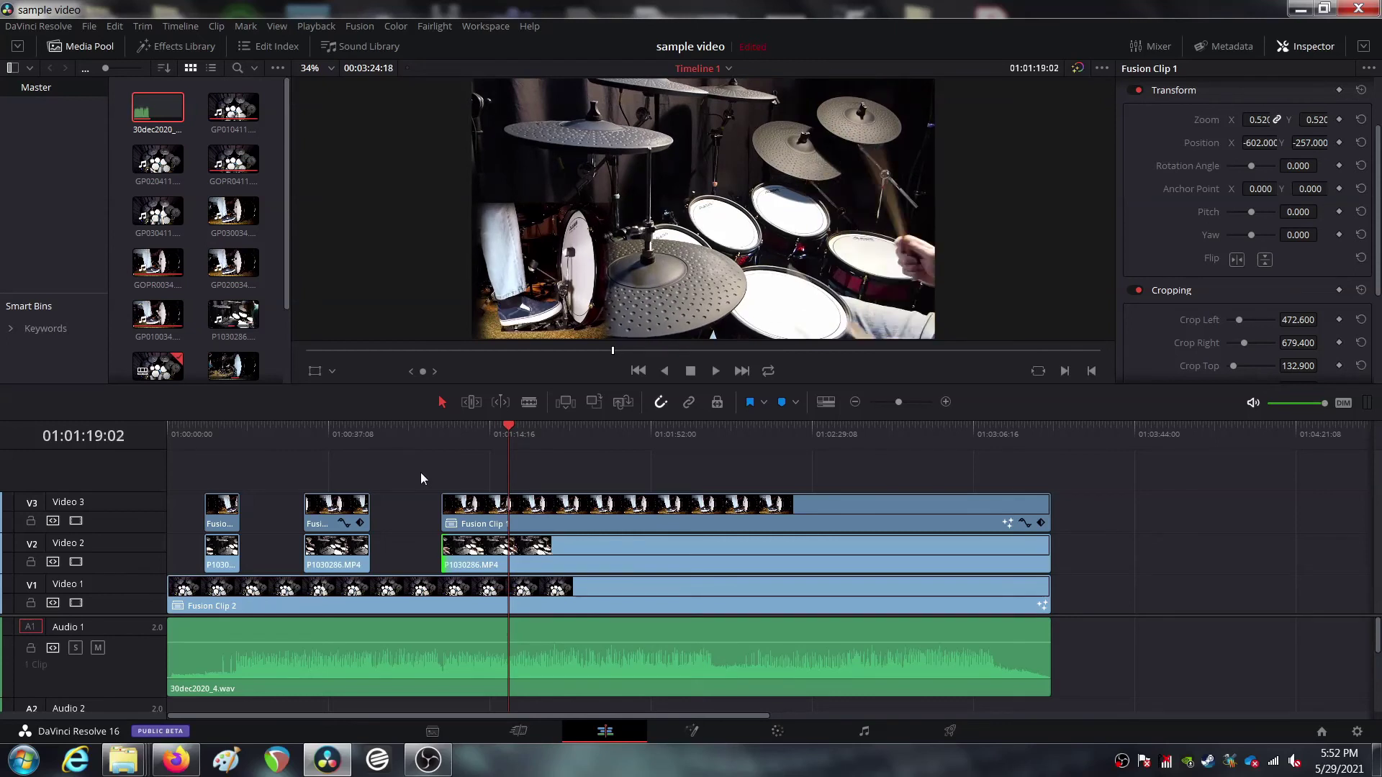
key("Right")
key("Right")
key("Right")
key("Right")
key("Right")
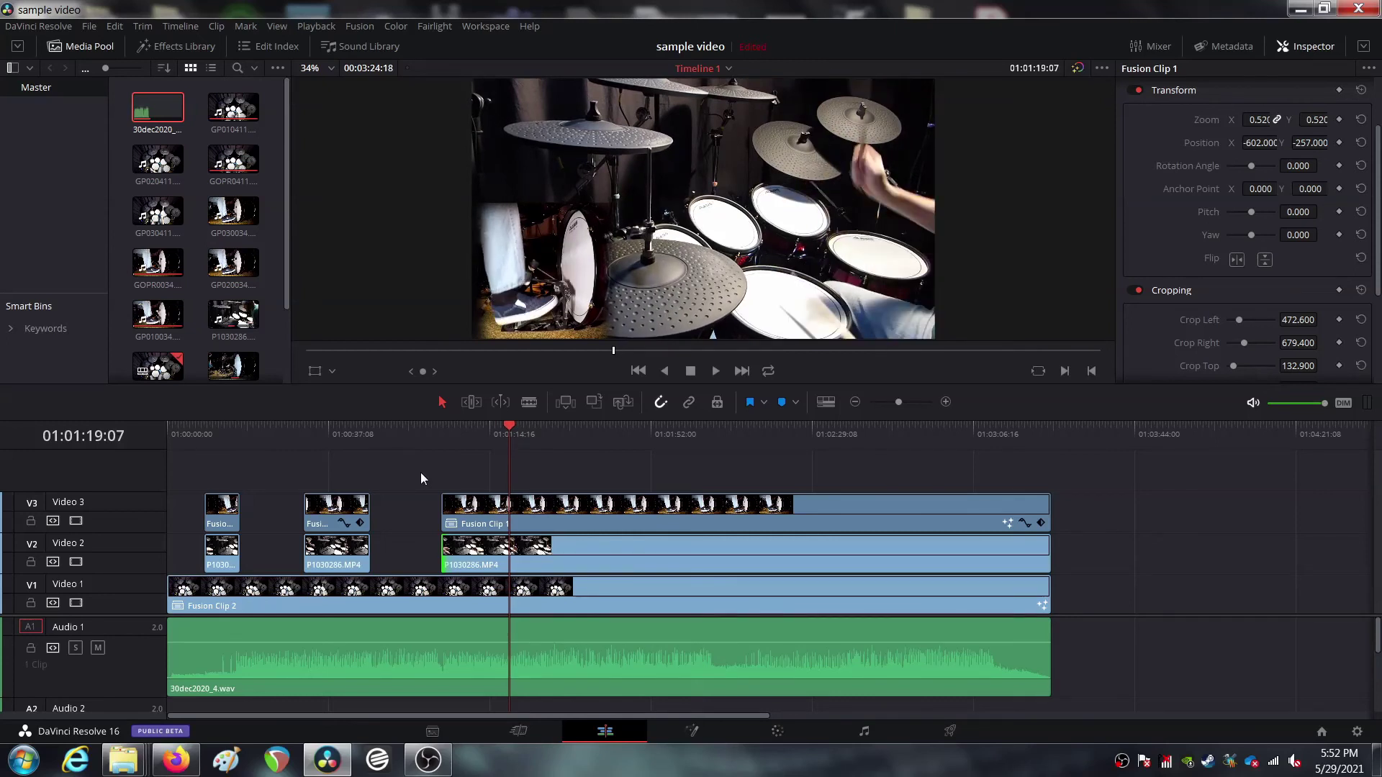
key("Right")
key("Right")
key("Right")
key("Right")
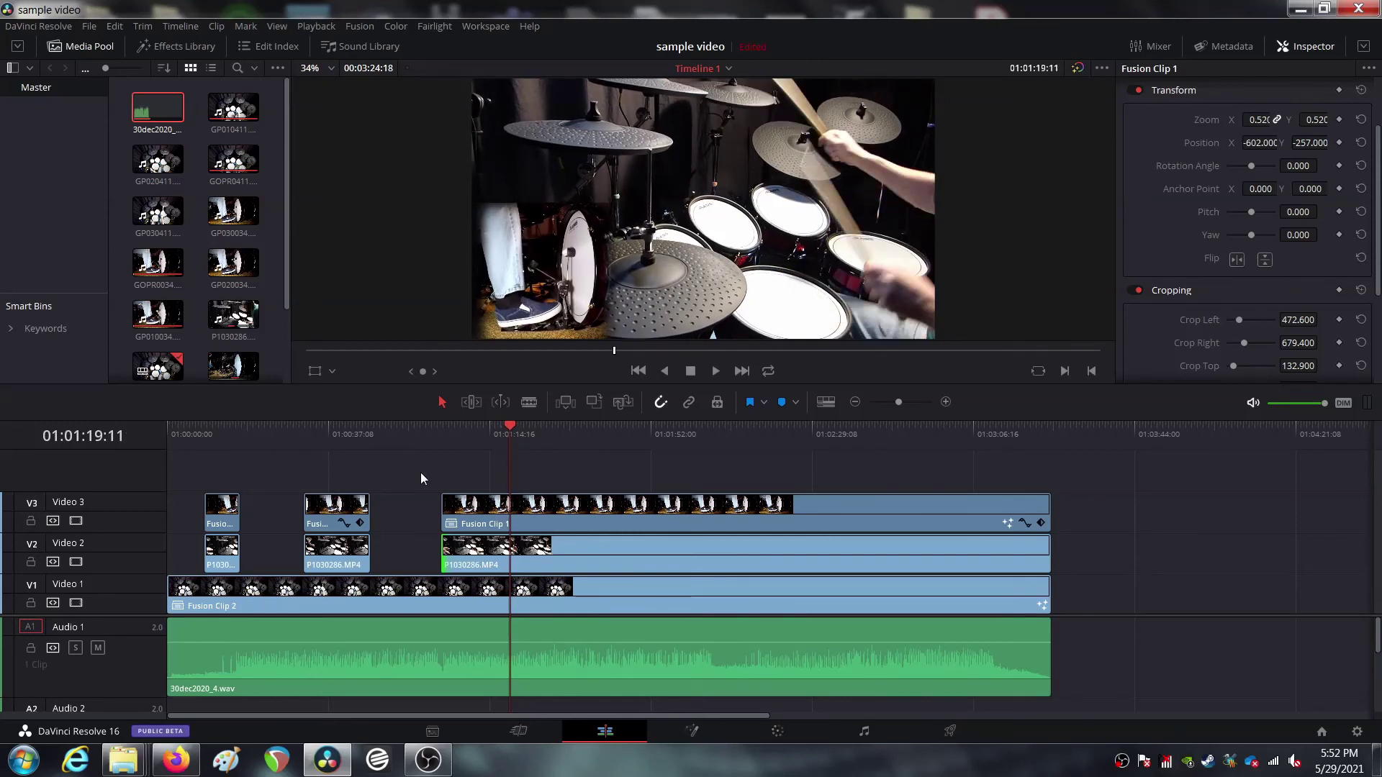
key("Right")
key("Right")
key("Right")
key("Right")
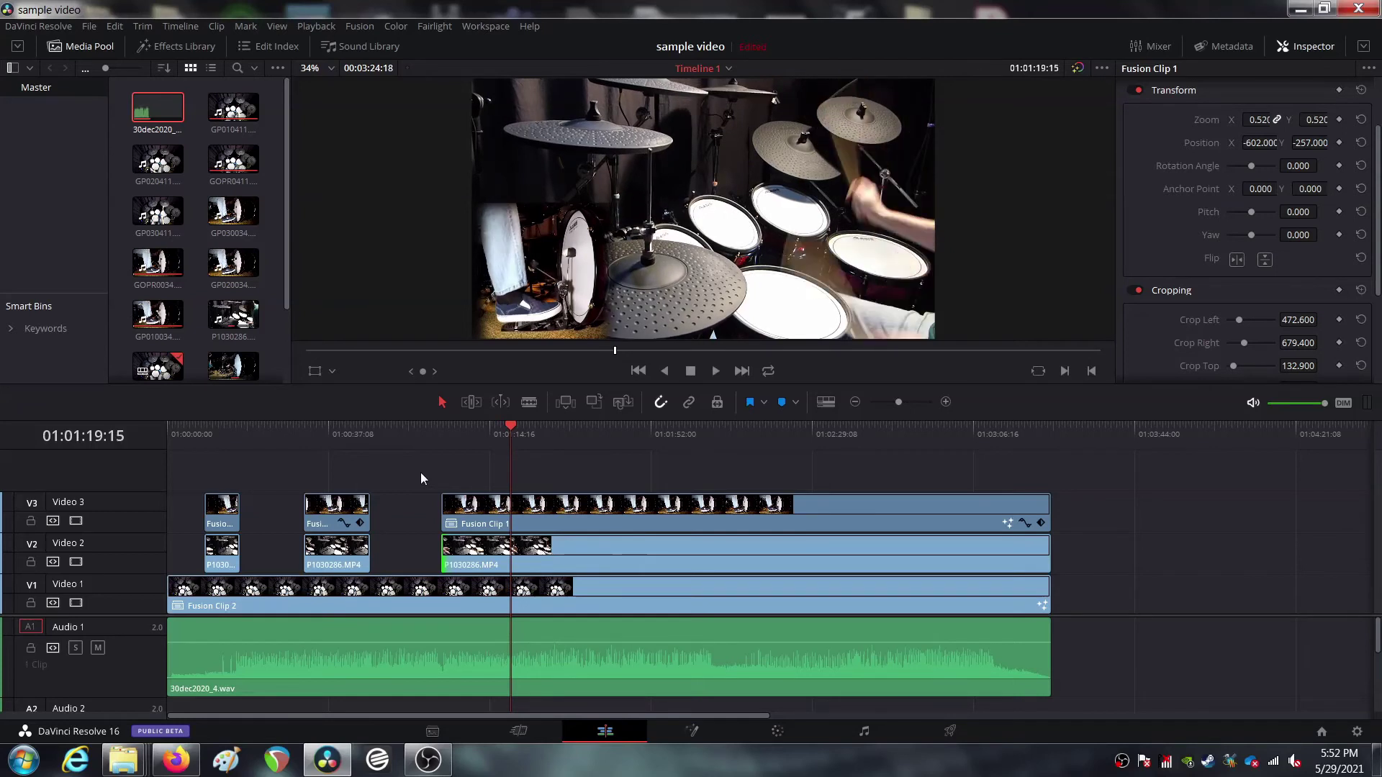
key("Right")
key("Left")
key("Left")
key("Left")
key("Left")
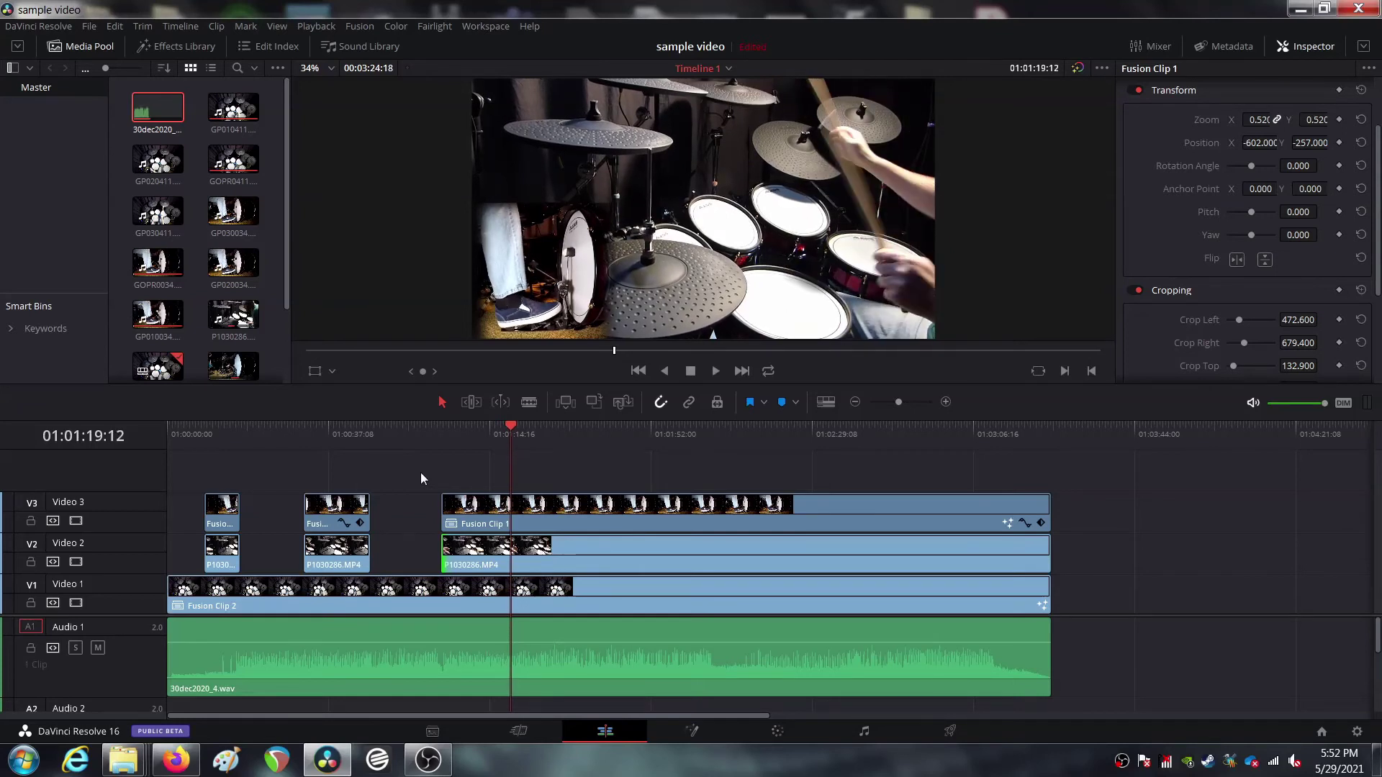
key("Left")
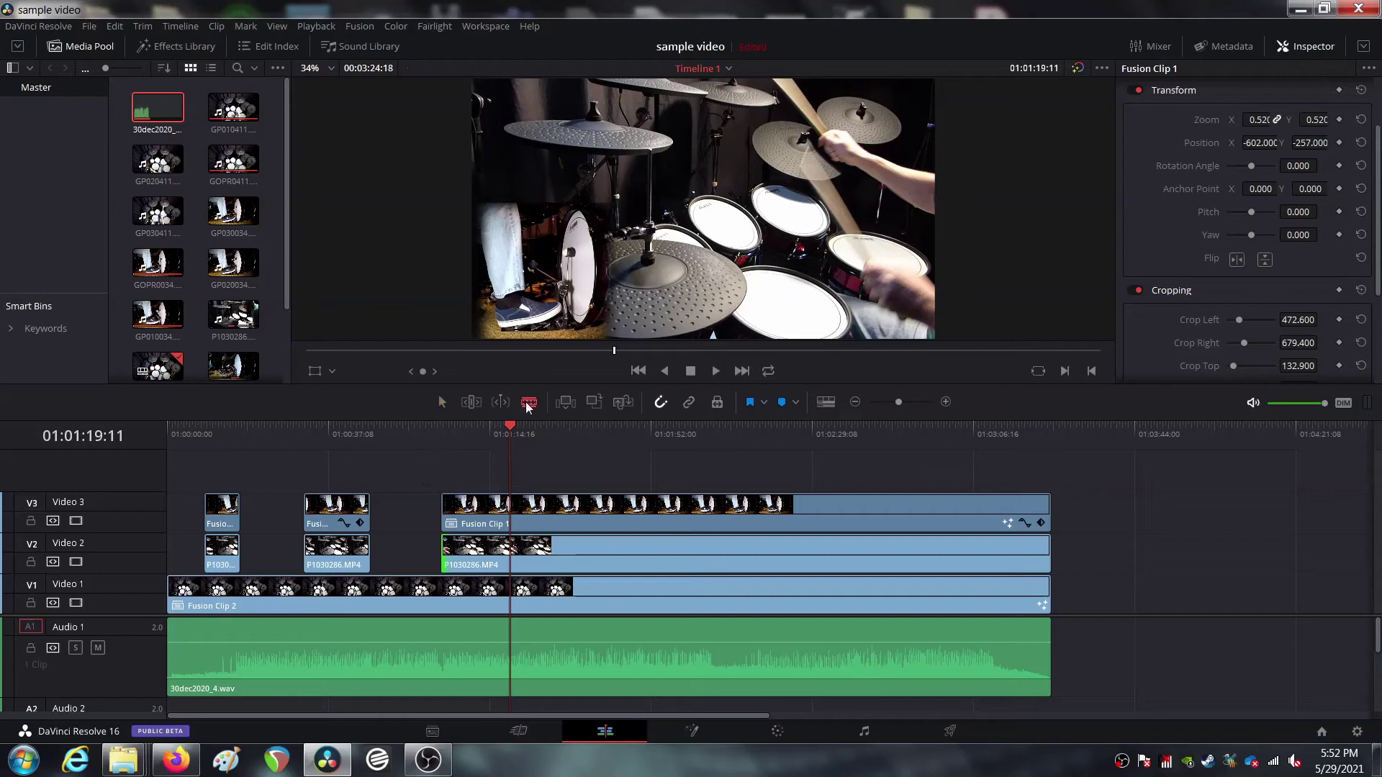
Blade Fusion Clip 1 and P1030286.MP4 at 01:01:19:11, then trim both later pieces to start near 01:01:52
left_click(512, 513)
left_click(512, 553)
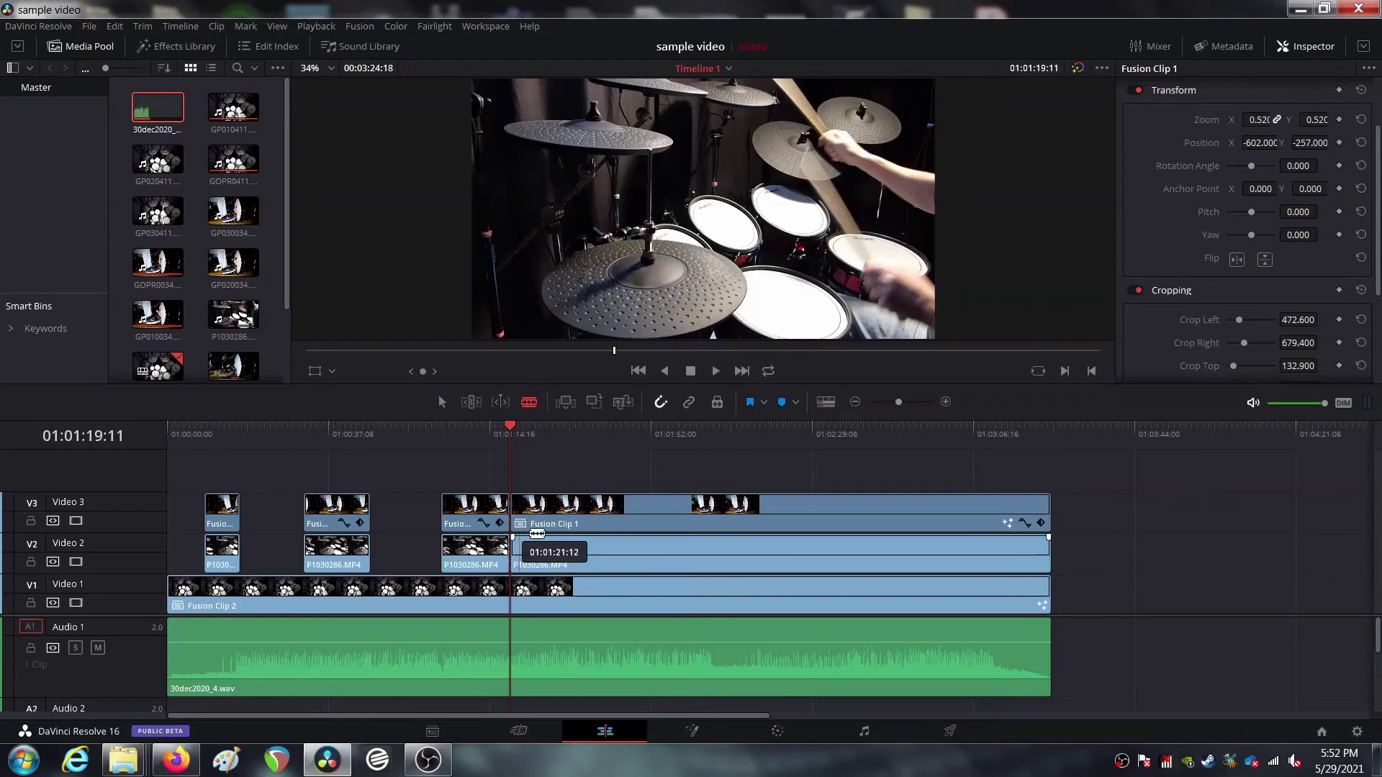
left_click(442, 402)
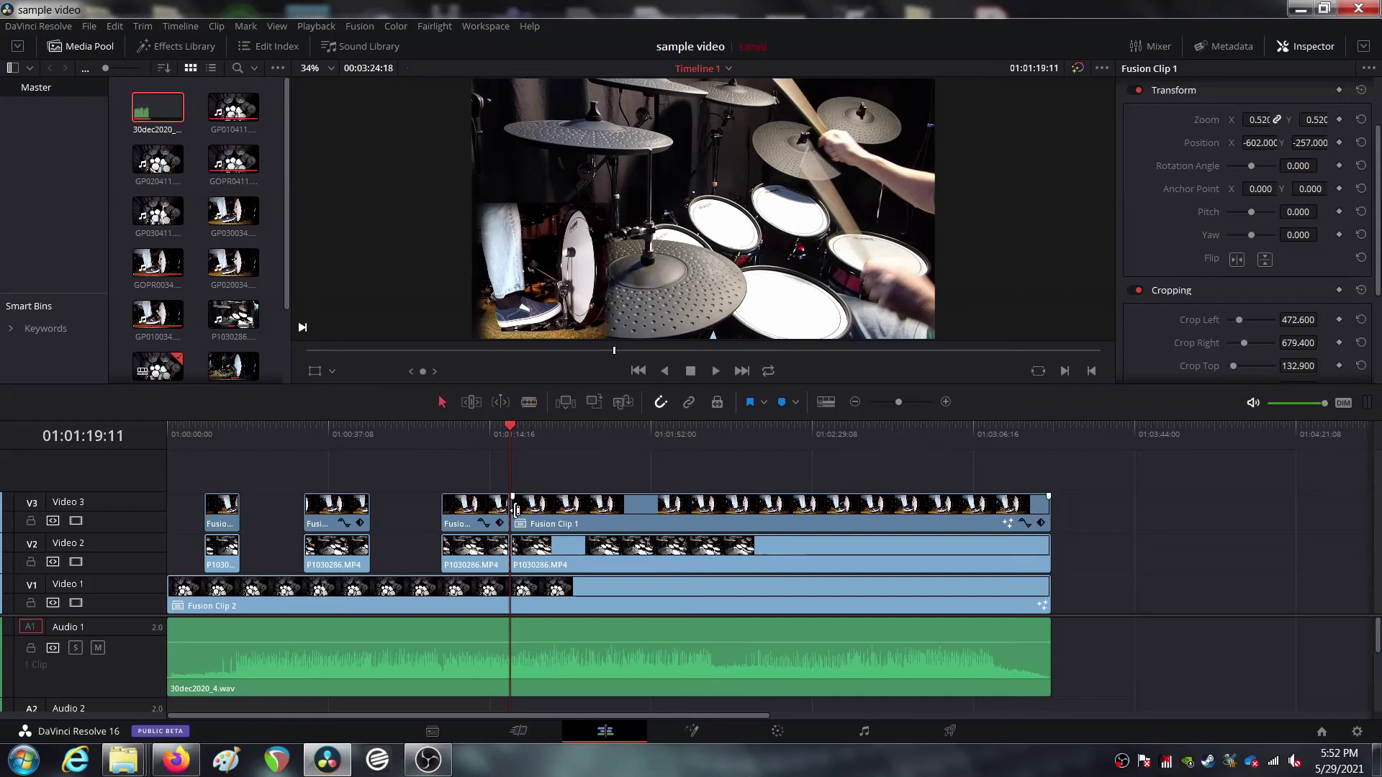
left_click_drag(516, 511, 673, 526)
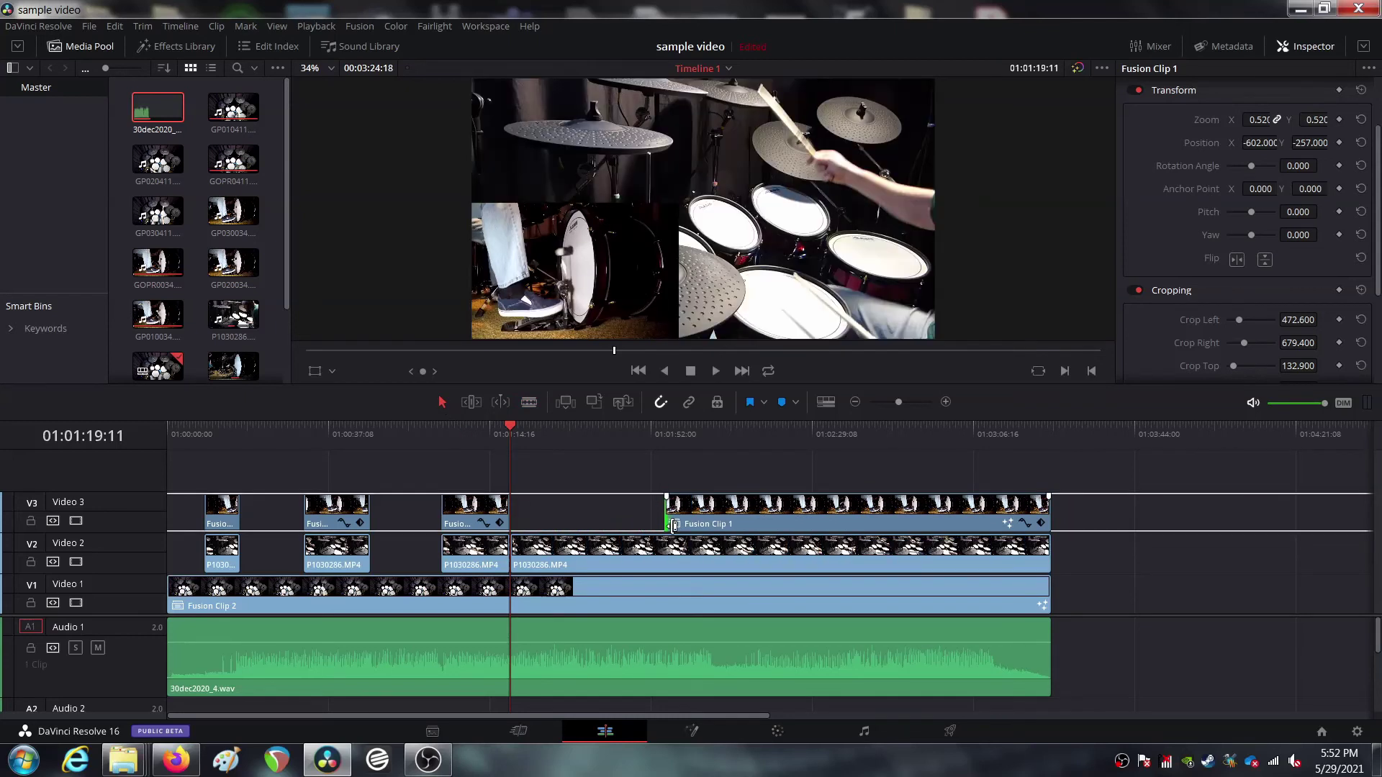
left_click_drag(513, 564, 675, 564)
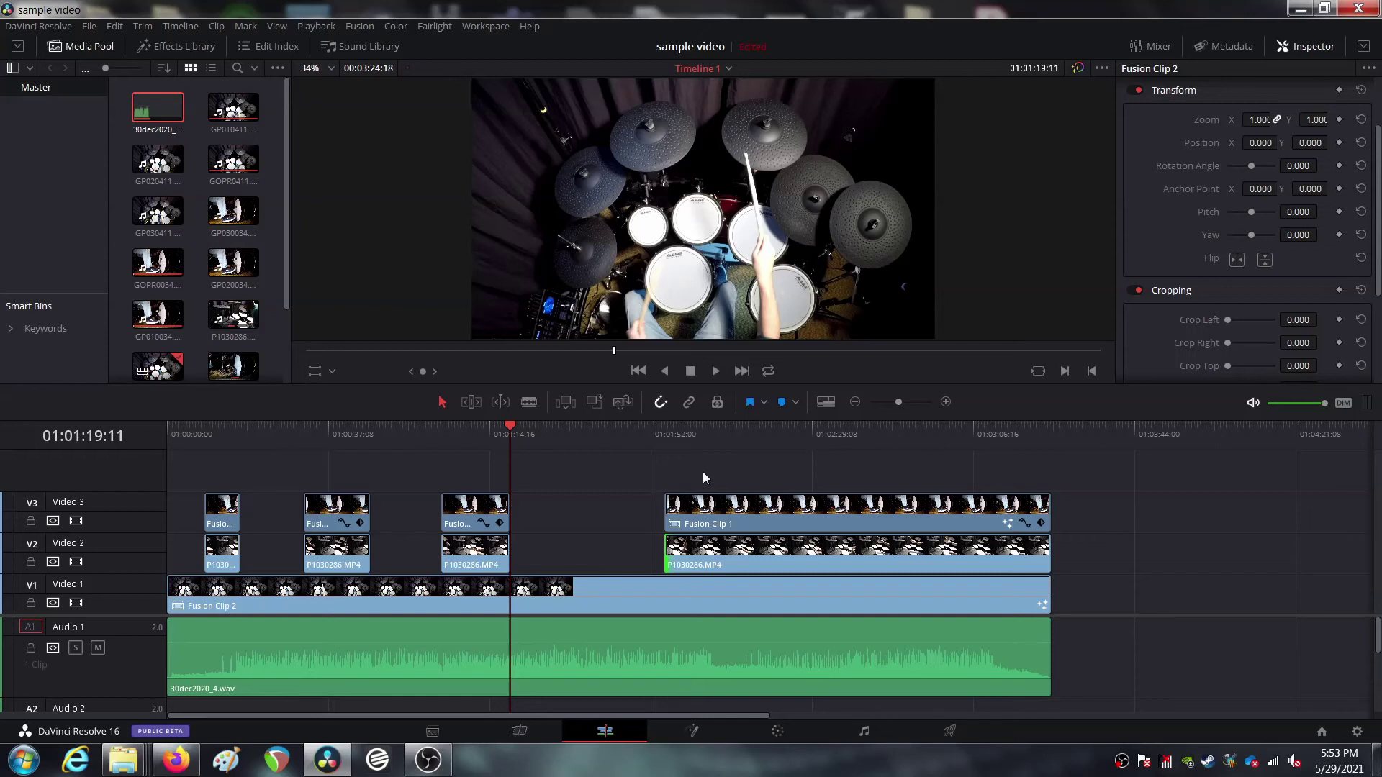
key("space")
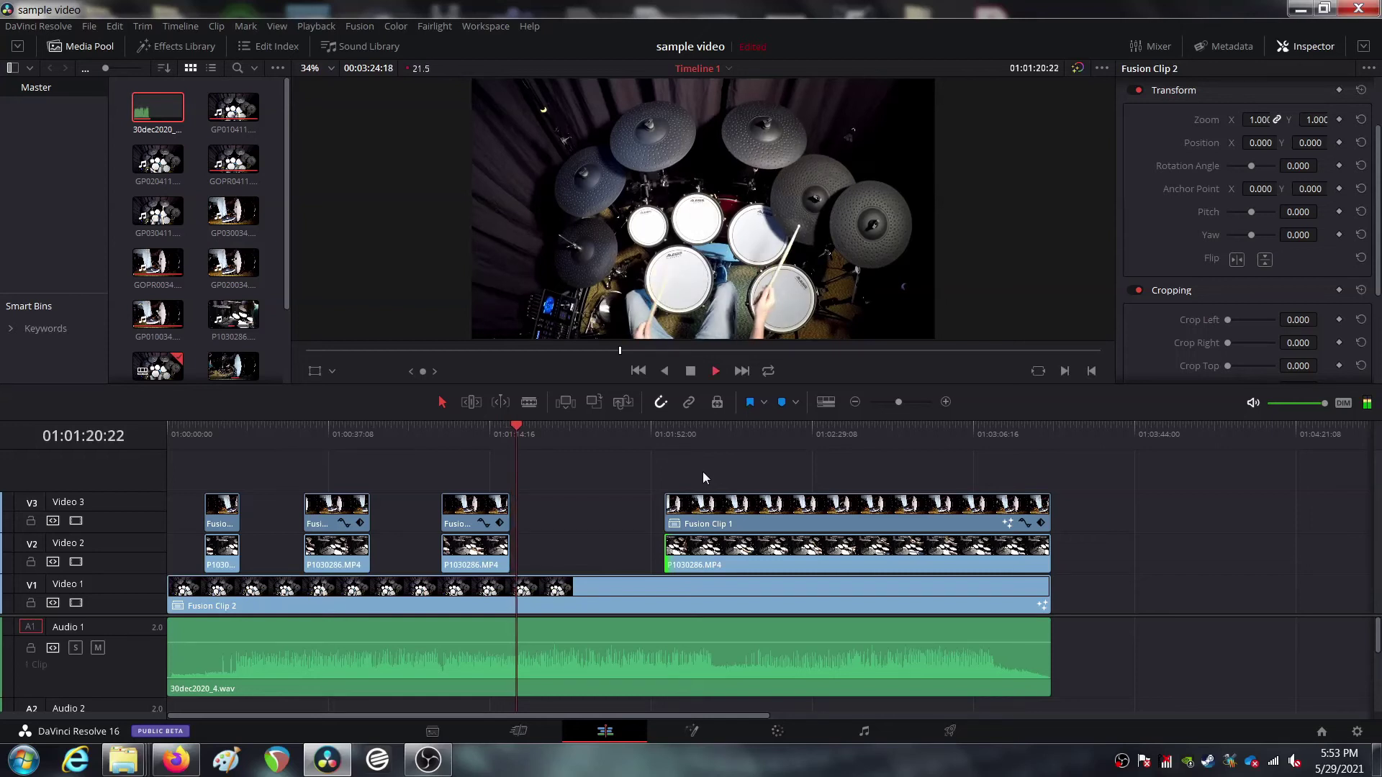
key("space")
left_click(467, 434)
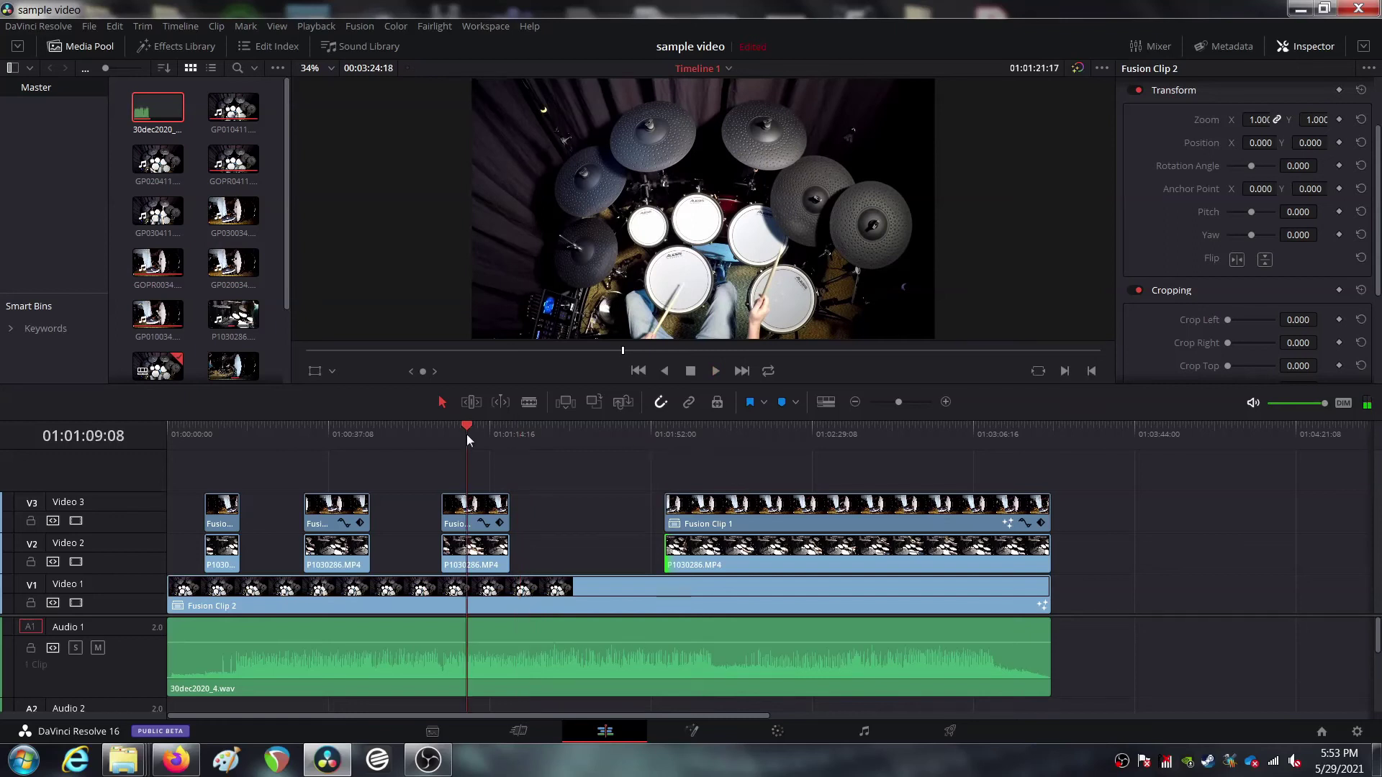
key("space")
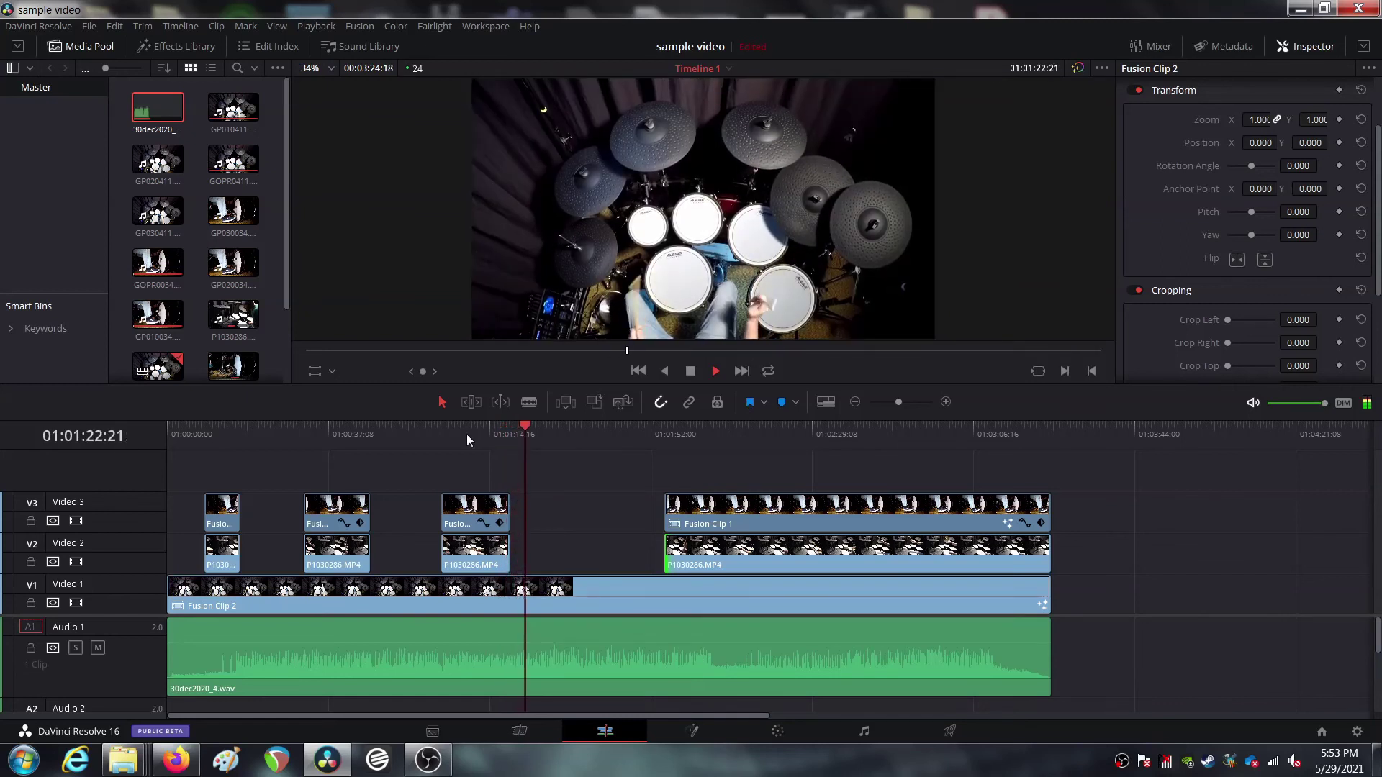
key("space")
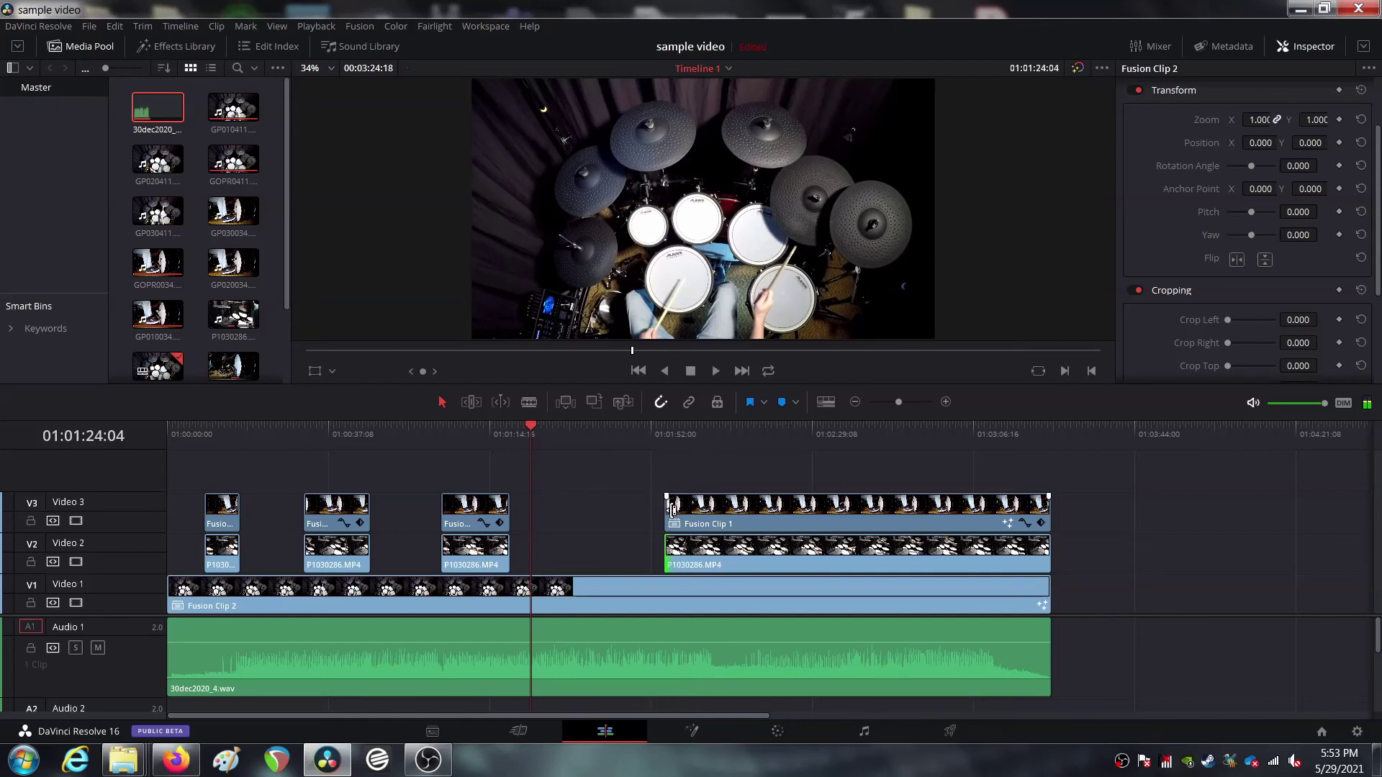
Trim Fusion Clip 1 and the V2 clip to start slightly later, then play to check
left_click_drag(676, 512, 714, 512)
left_click(713, 522)
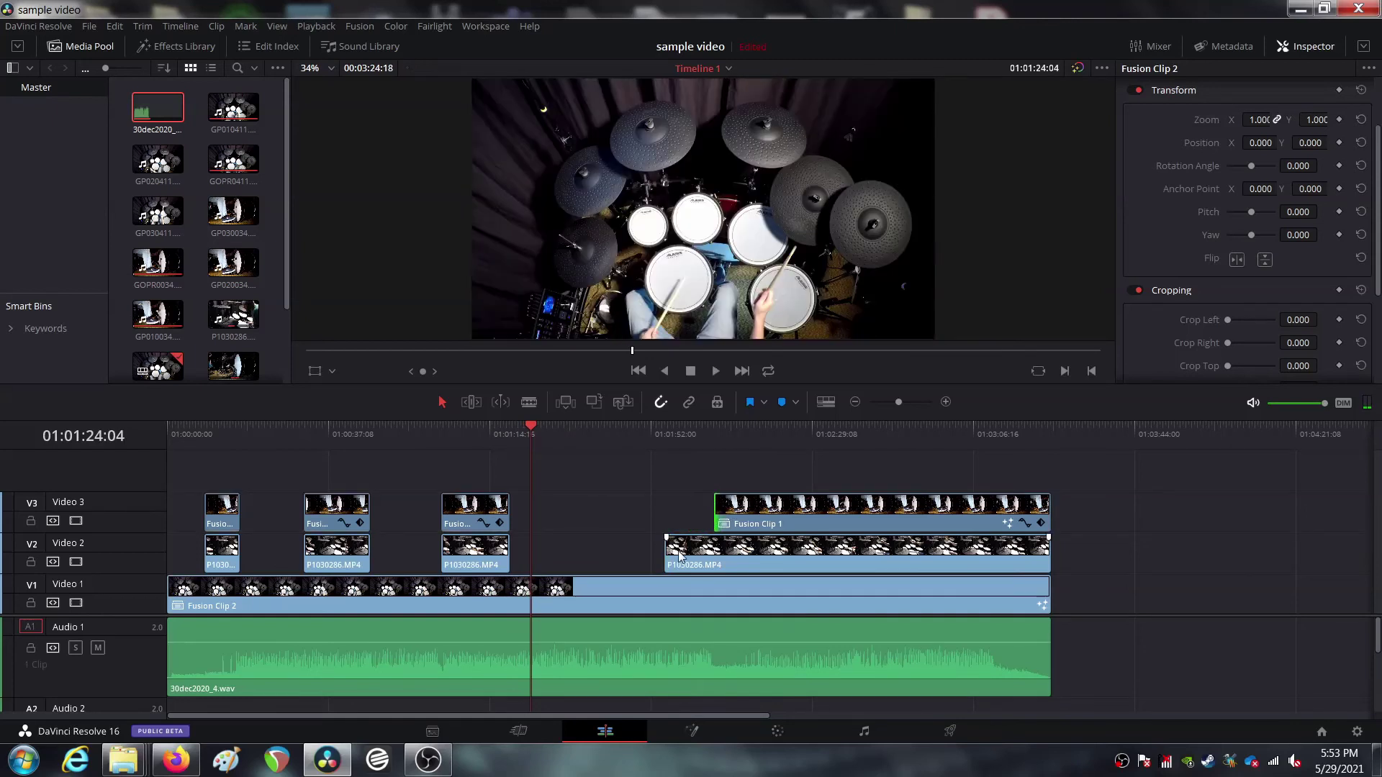
left_click_drag(673, 552, 702, 564)
key("space")
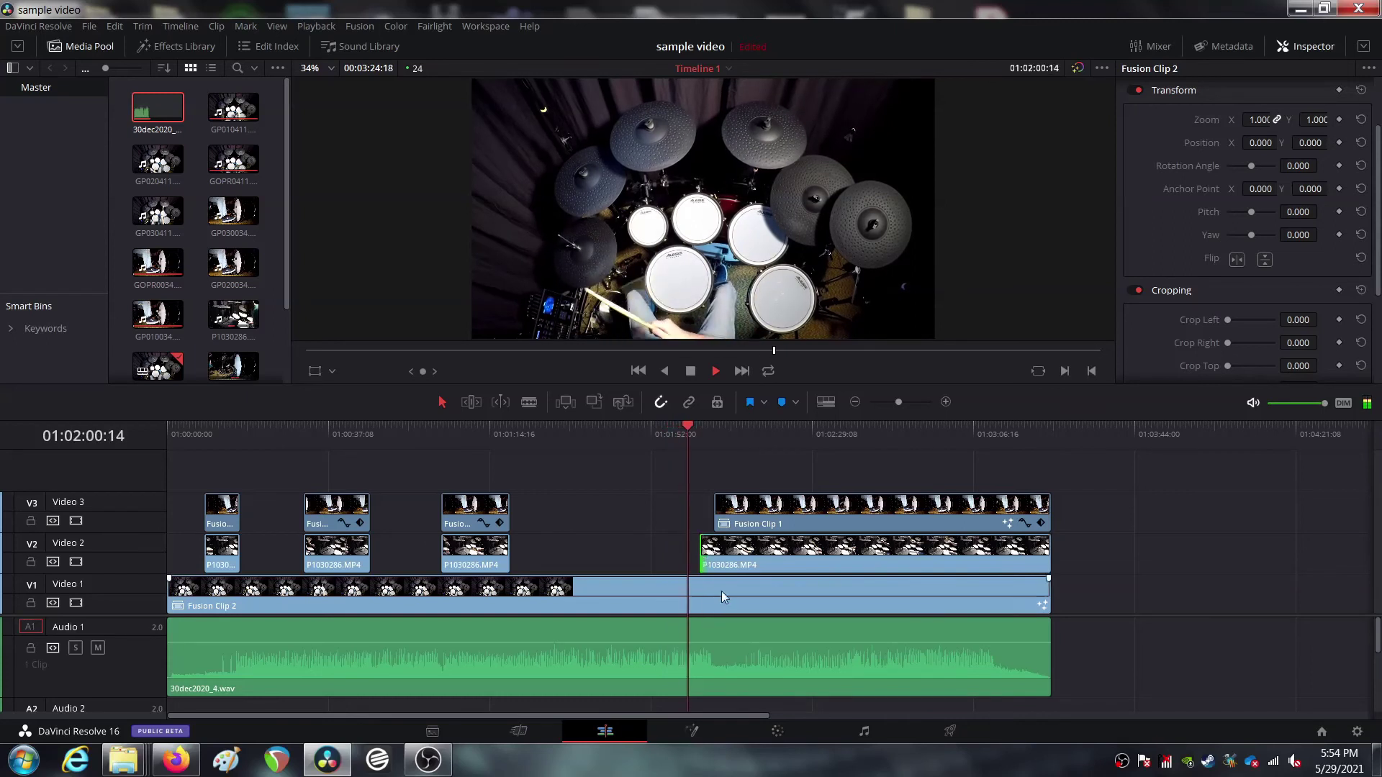
Push both starts later, then align them to the playhead at 01:02:08:18 and review
left_click_drag(703, 557, 831, 557)
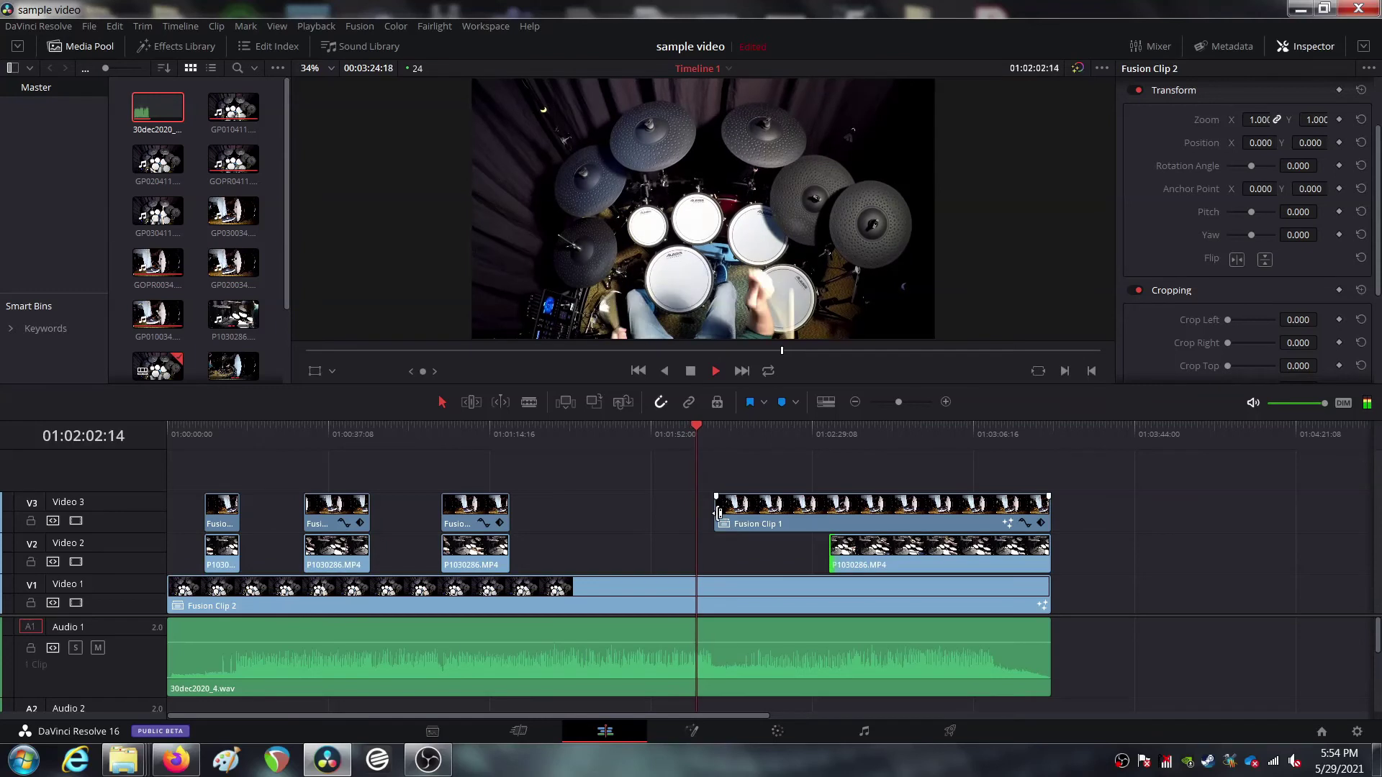
left_click_drag(716, 515, 824, 515)
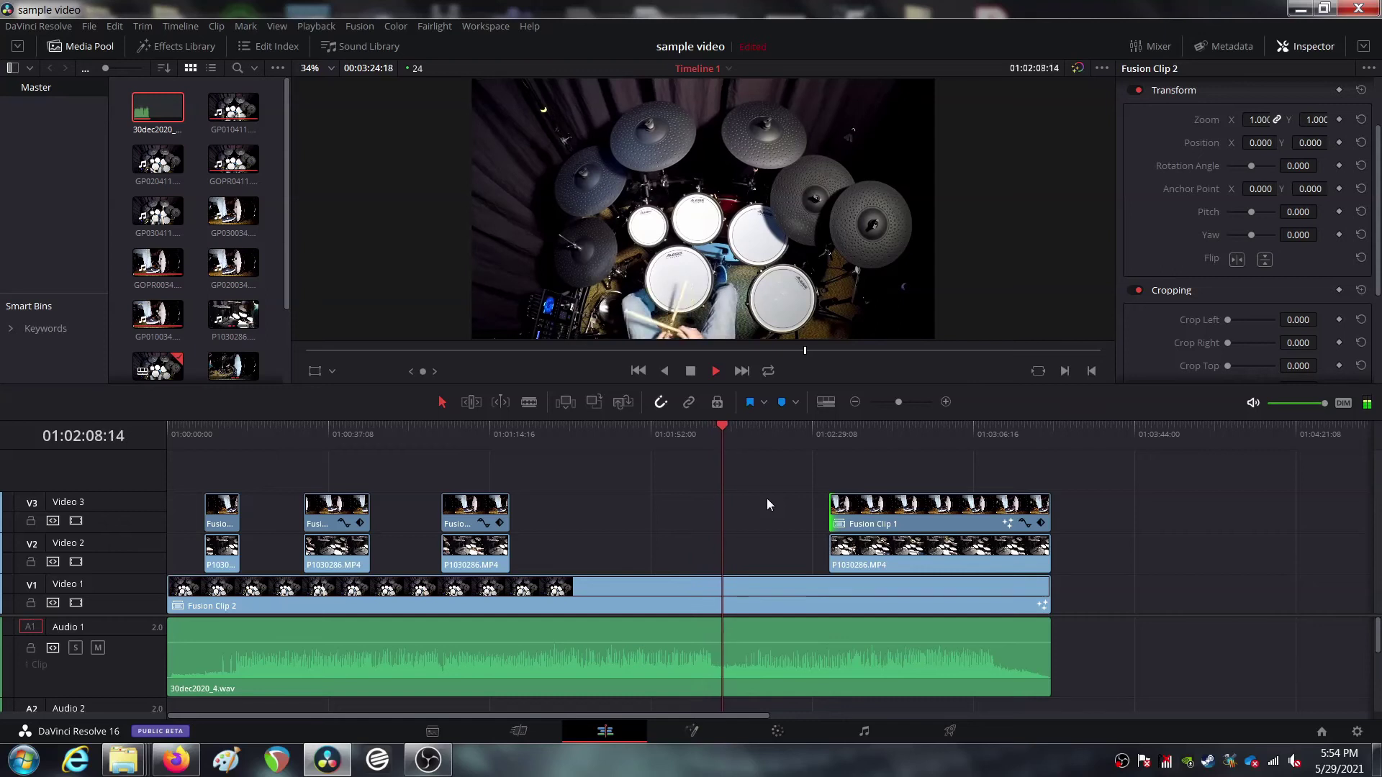
key("space")
left_click_drag(830, 512, 743, 512)
left_click_drag(831, 550, 726, 545)
key("space")
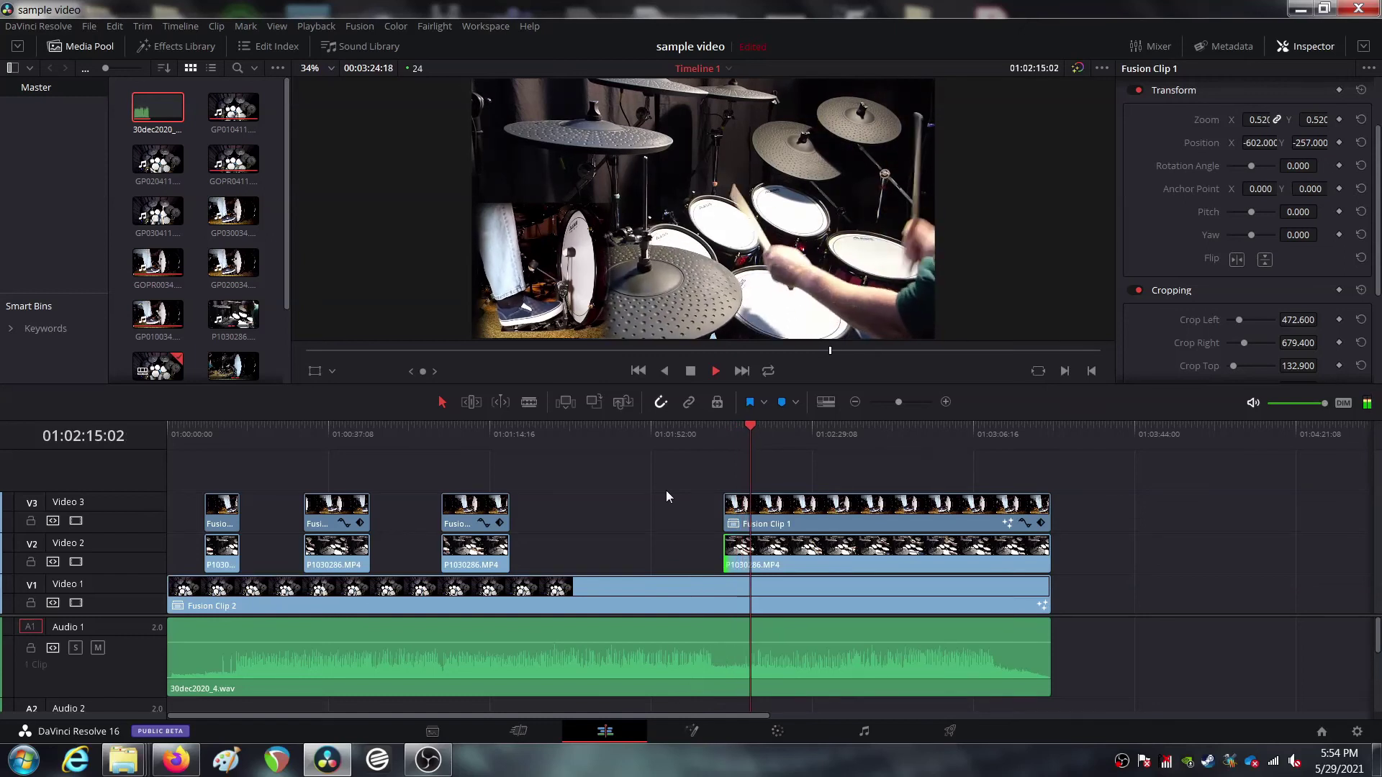
key("space")
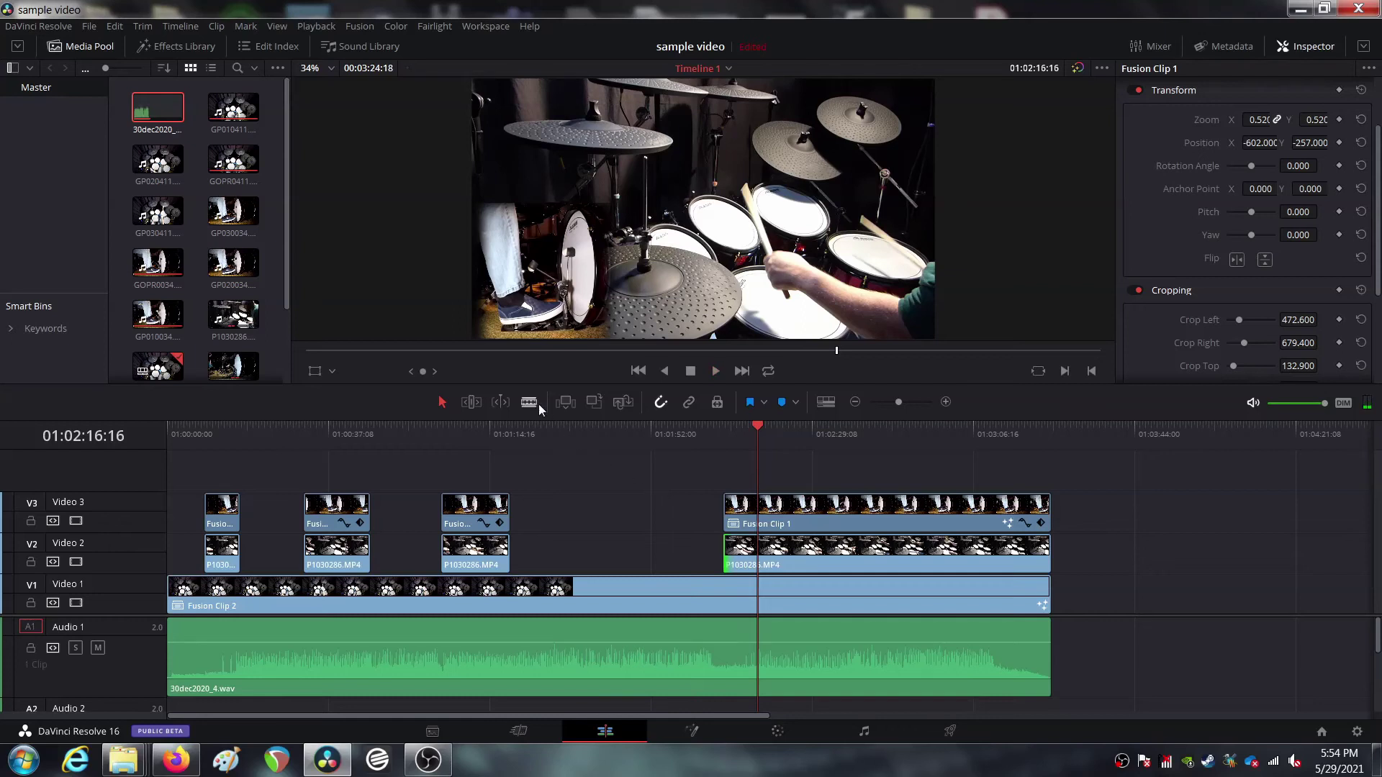
Cut Fusion Clip 1 and the V2 clip around 01:02:15 and trim the later pieces' starts rightward
left_click(756, 507)
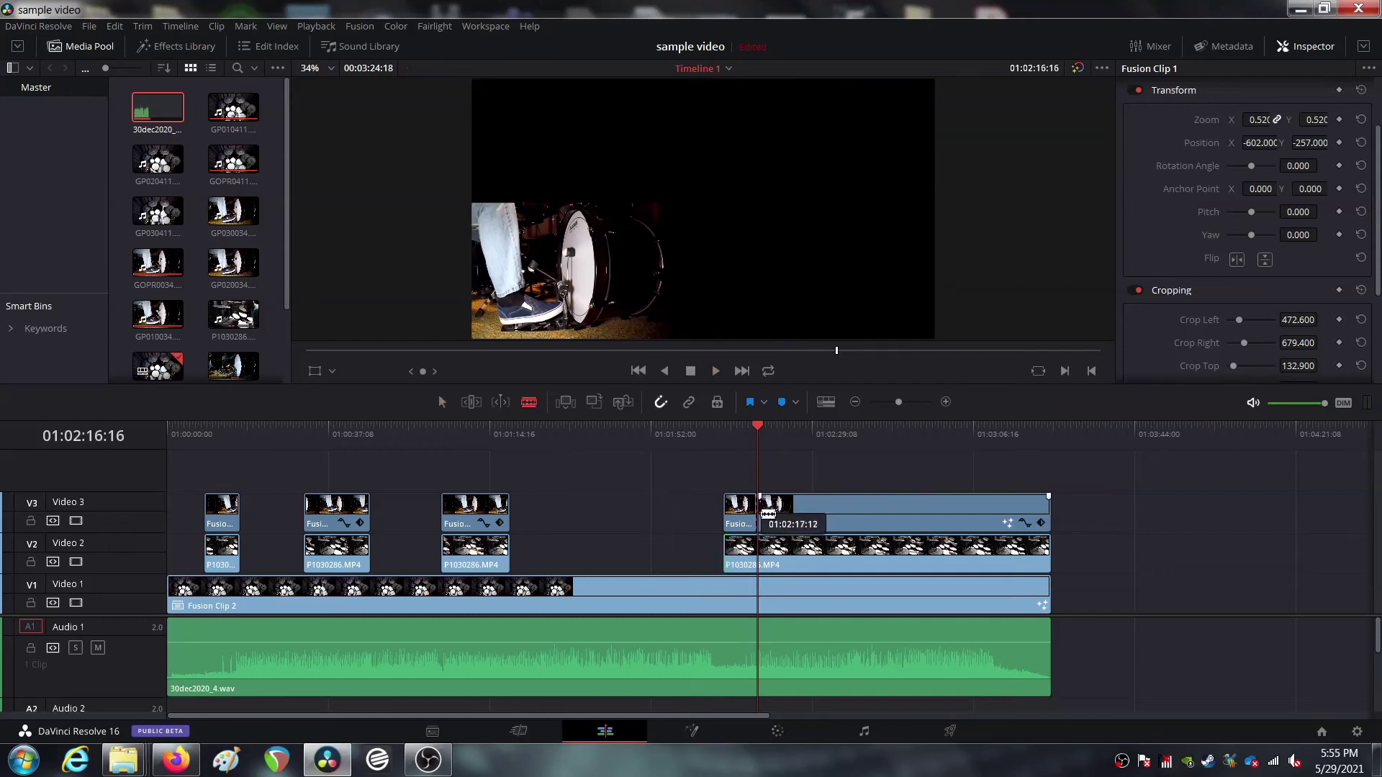
left_click(757, 551)
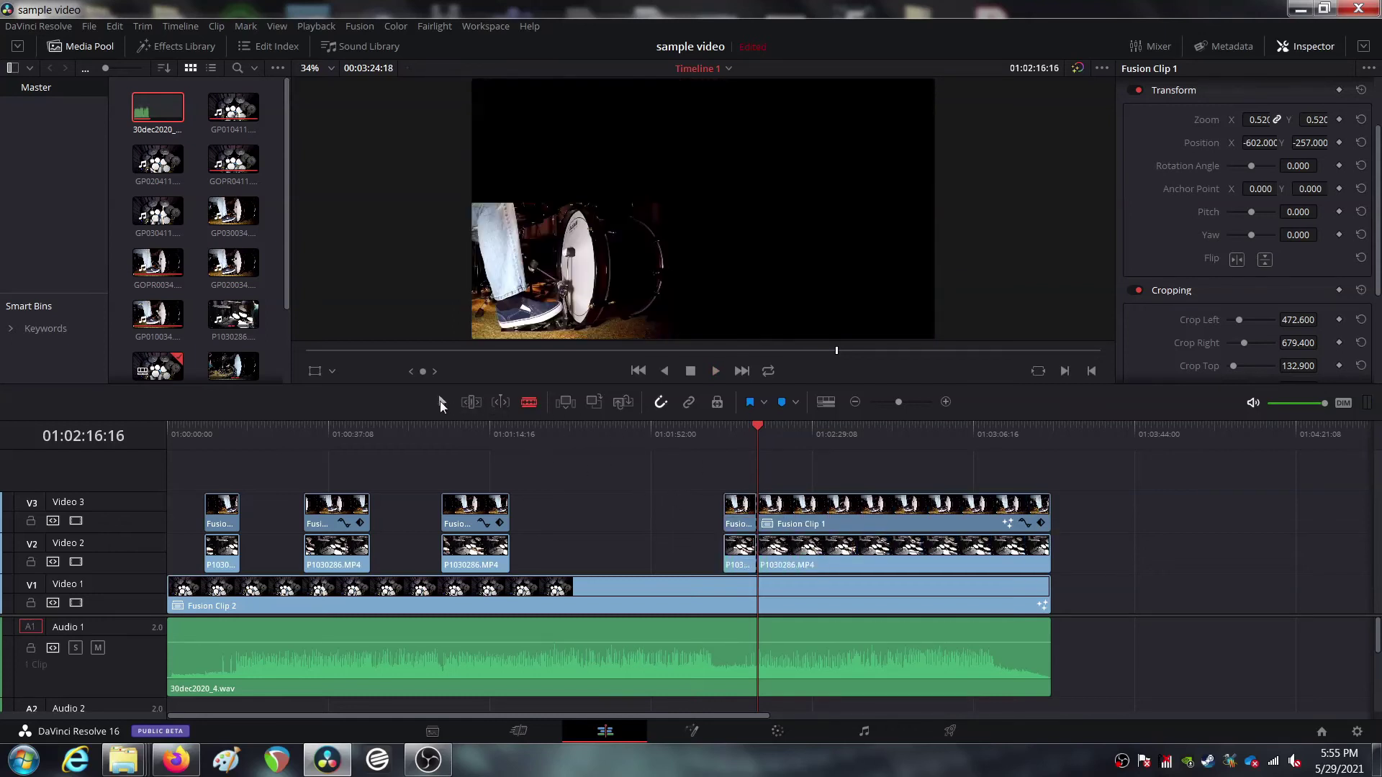
left_click_drag(762, 513, 848, 512)
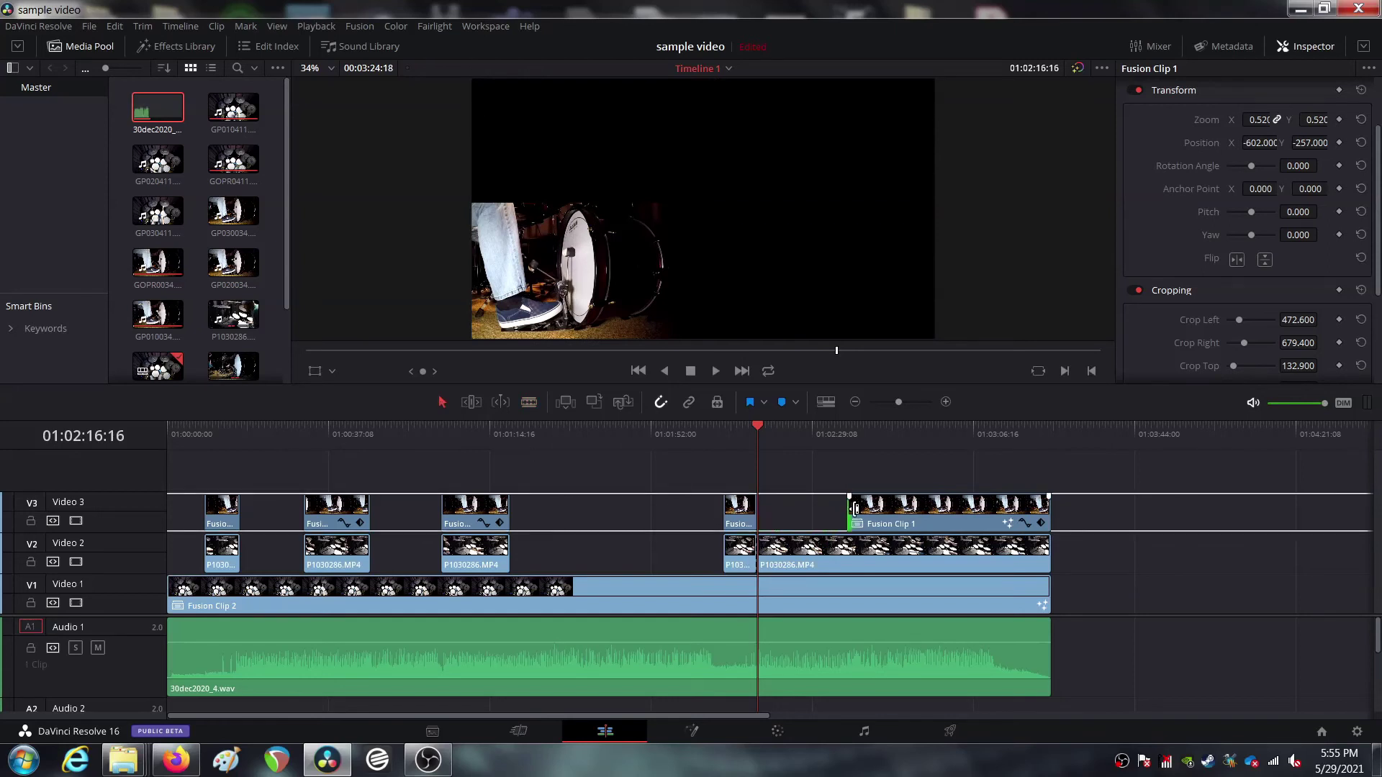
left_click(763, 551)
left_click_drag(777, 551, 863, 551)
left_click(780, 503)
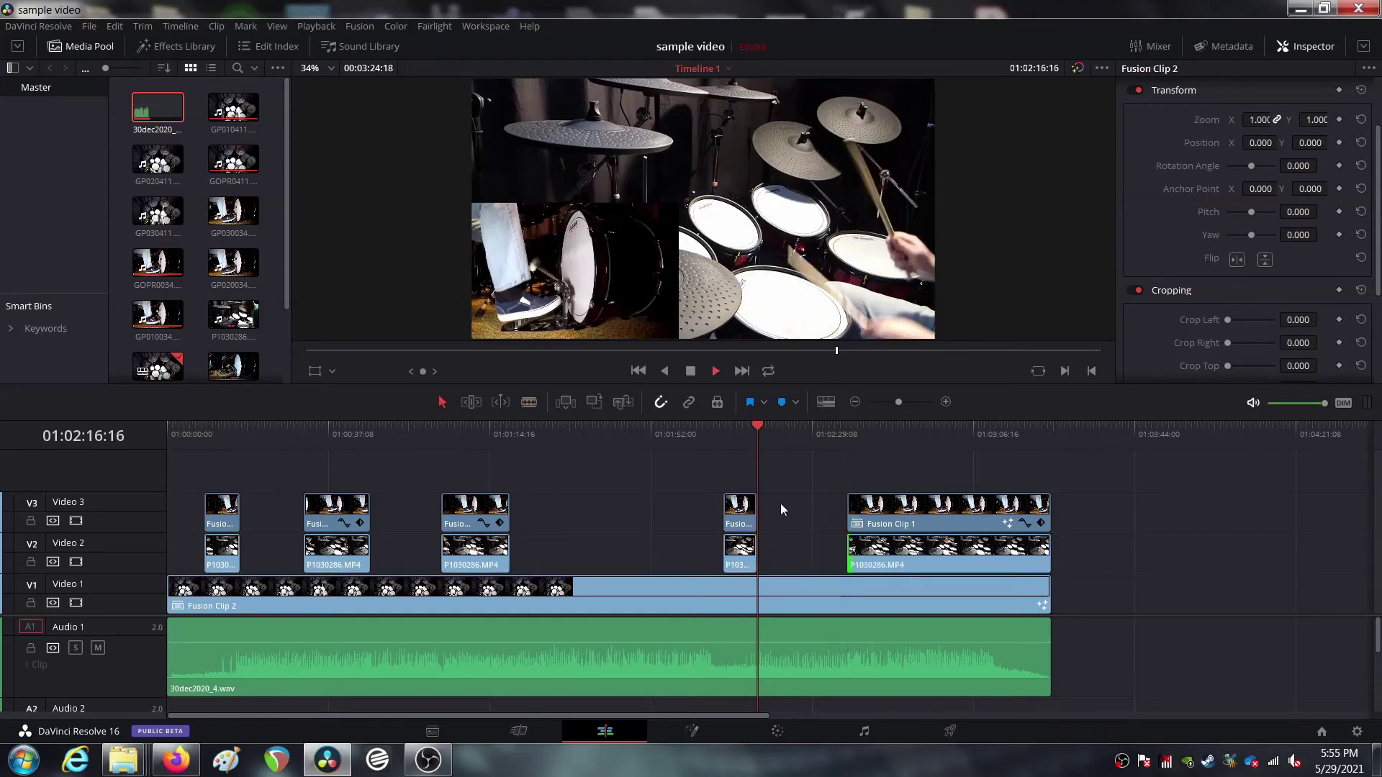
key("space")
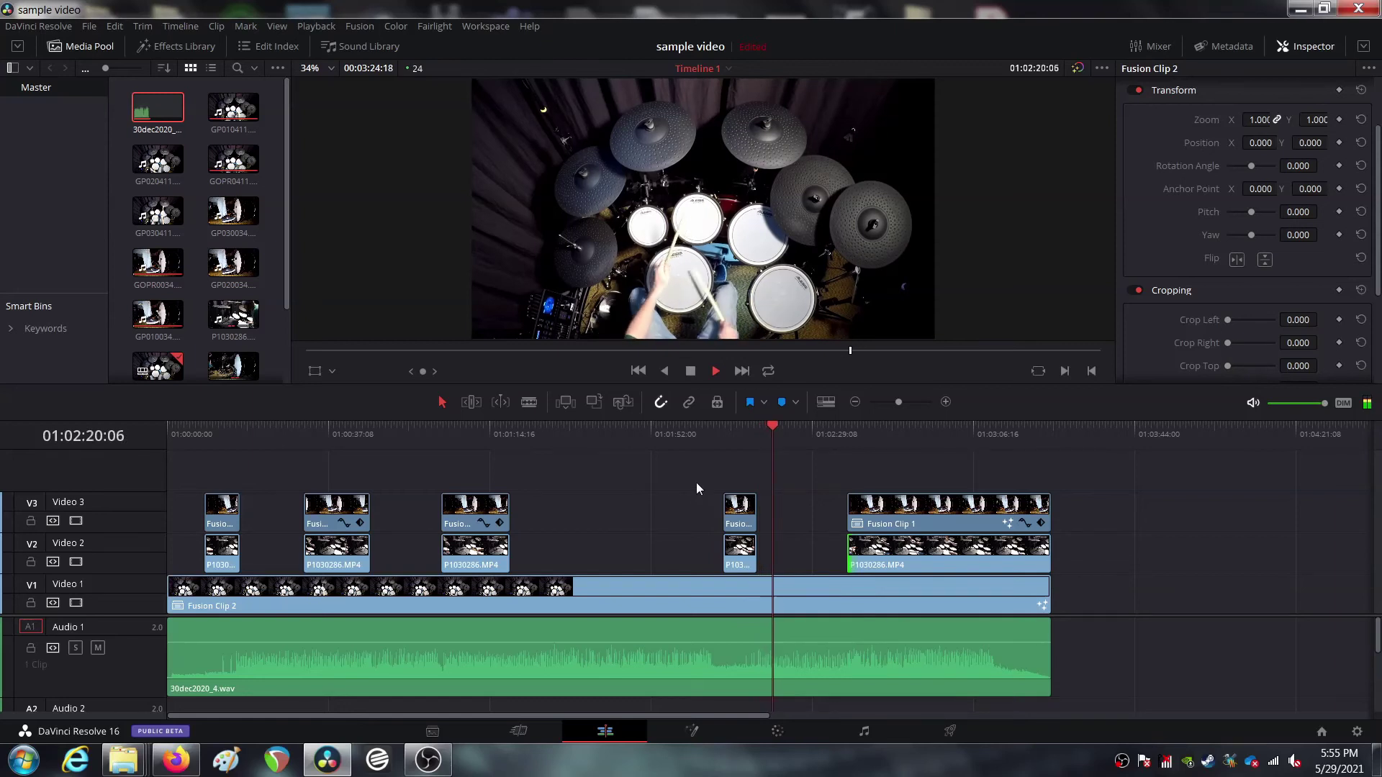
key("space")
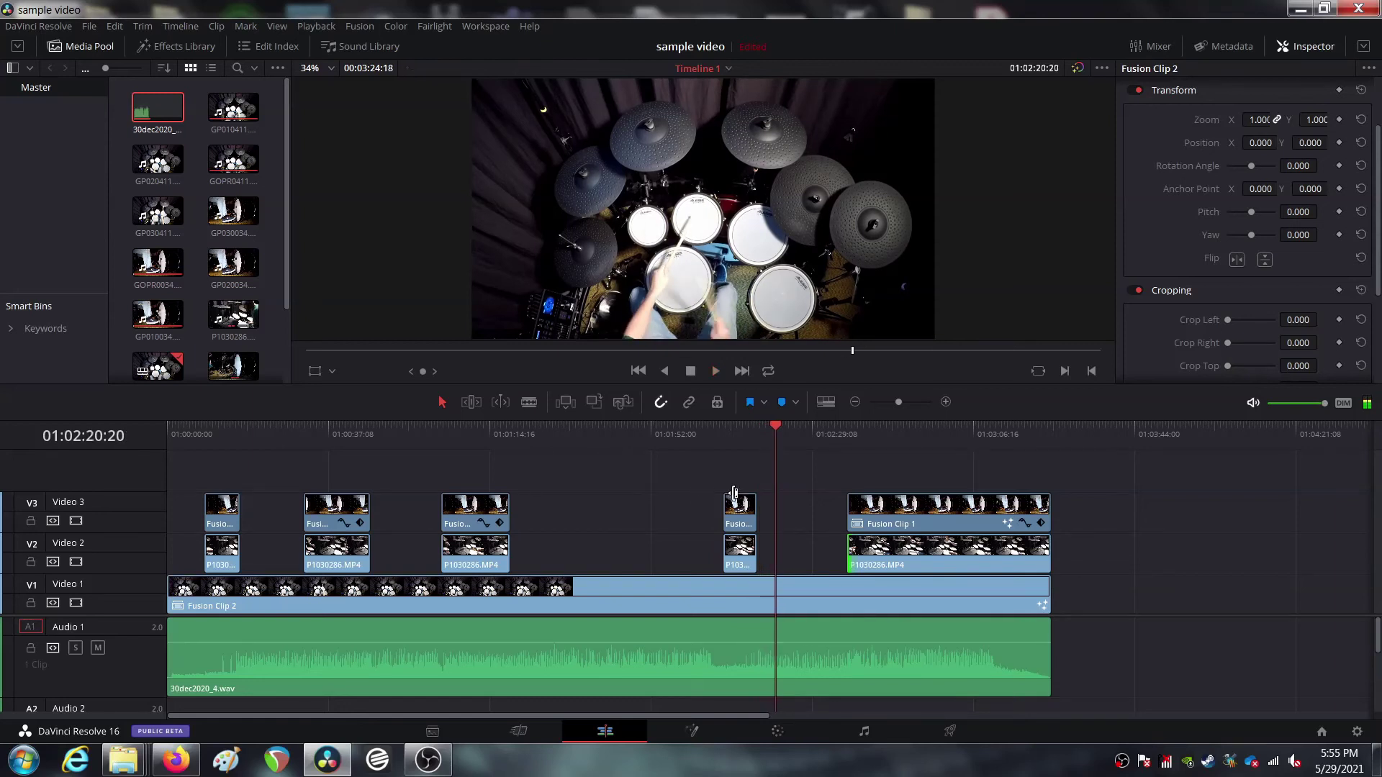
Start both later pieces further along, near 01:02:53, and replay from before the fourth overlay
left_click(854, 508)
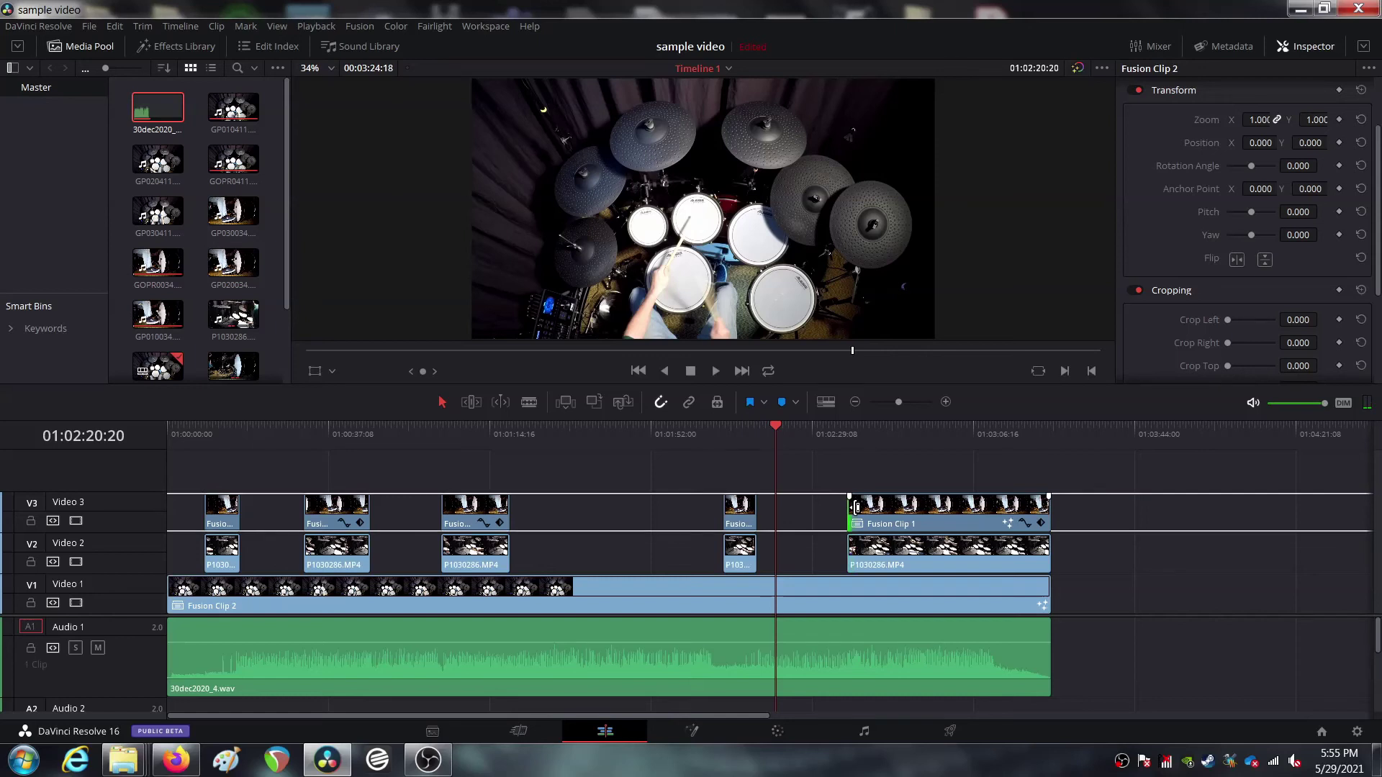
left_click_drag(854, 507, 913, 509)
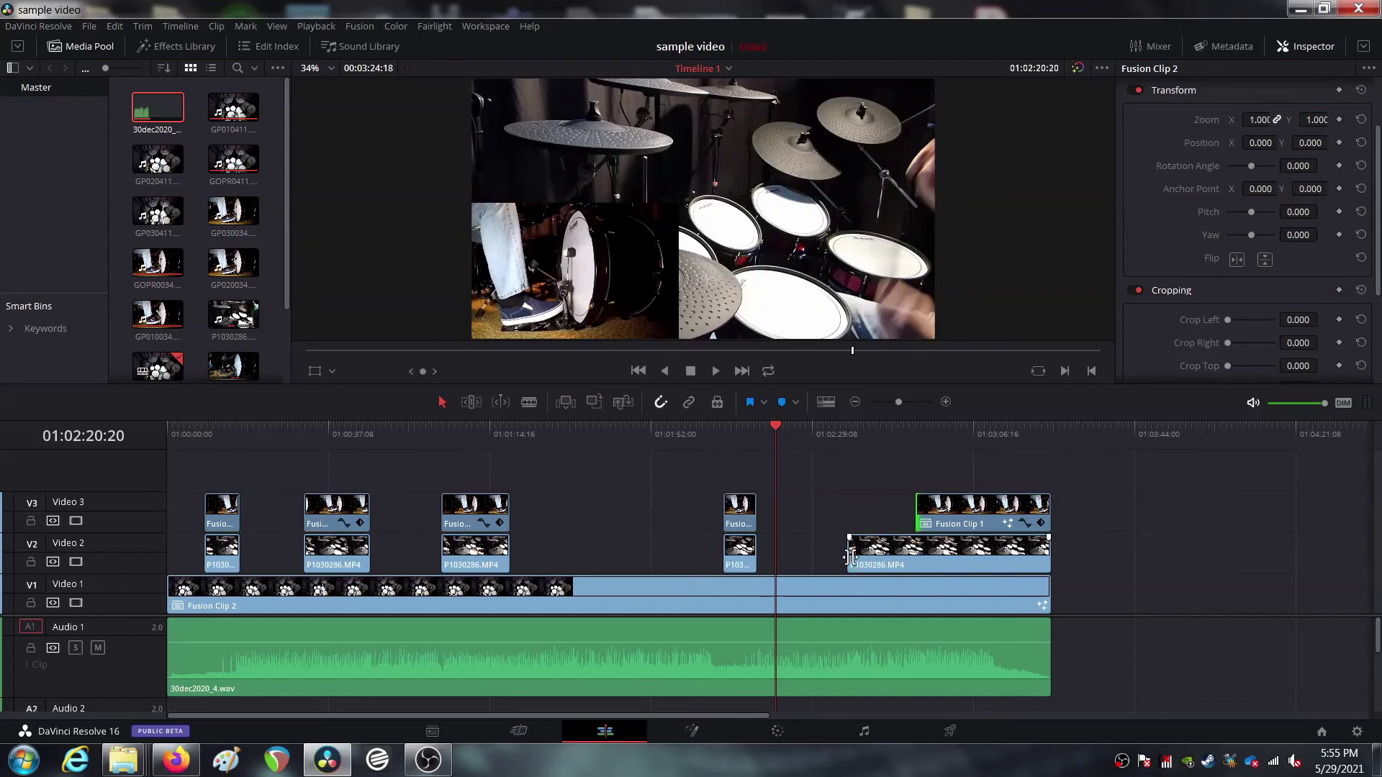
left_click_drag(849, 557, 915, 556)
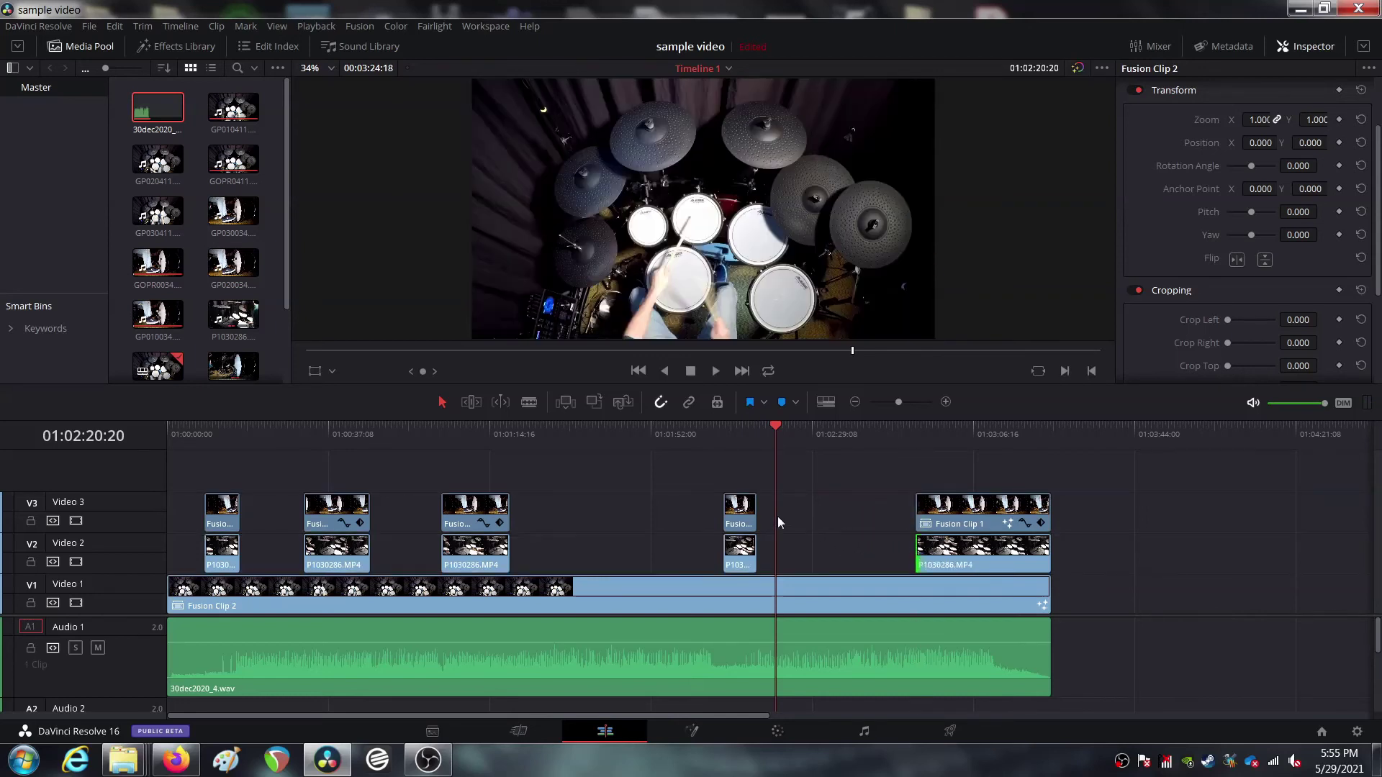
key("space")
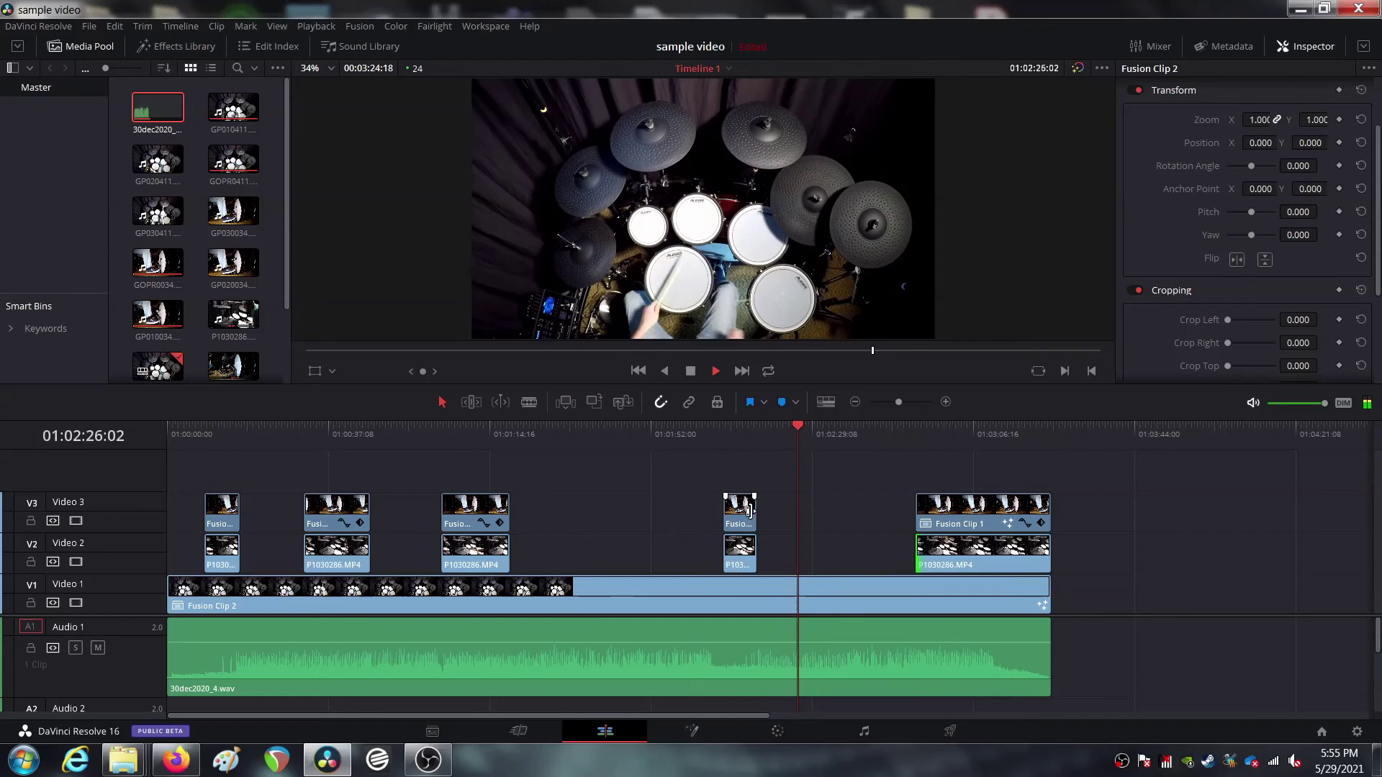
key("space")
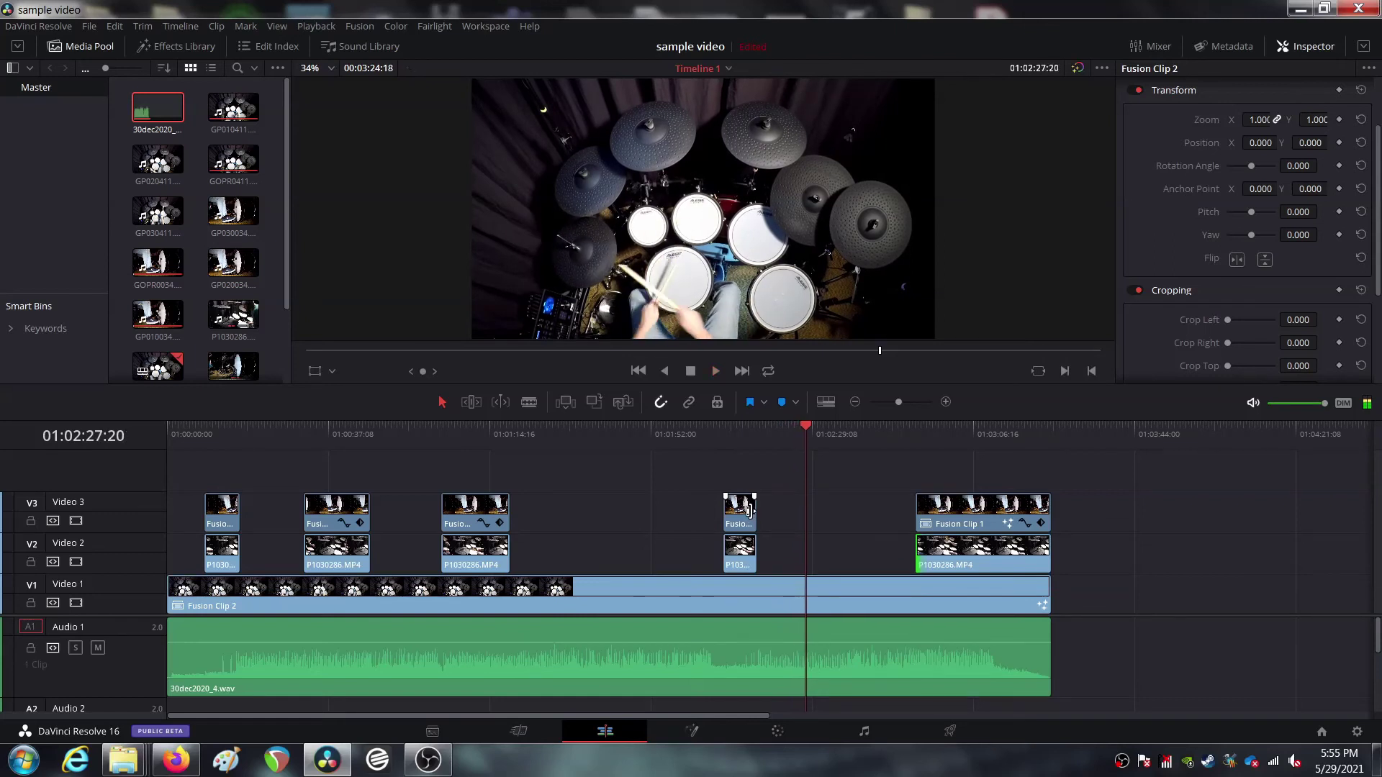
left_click(763, 430)
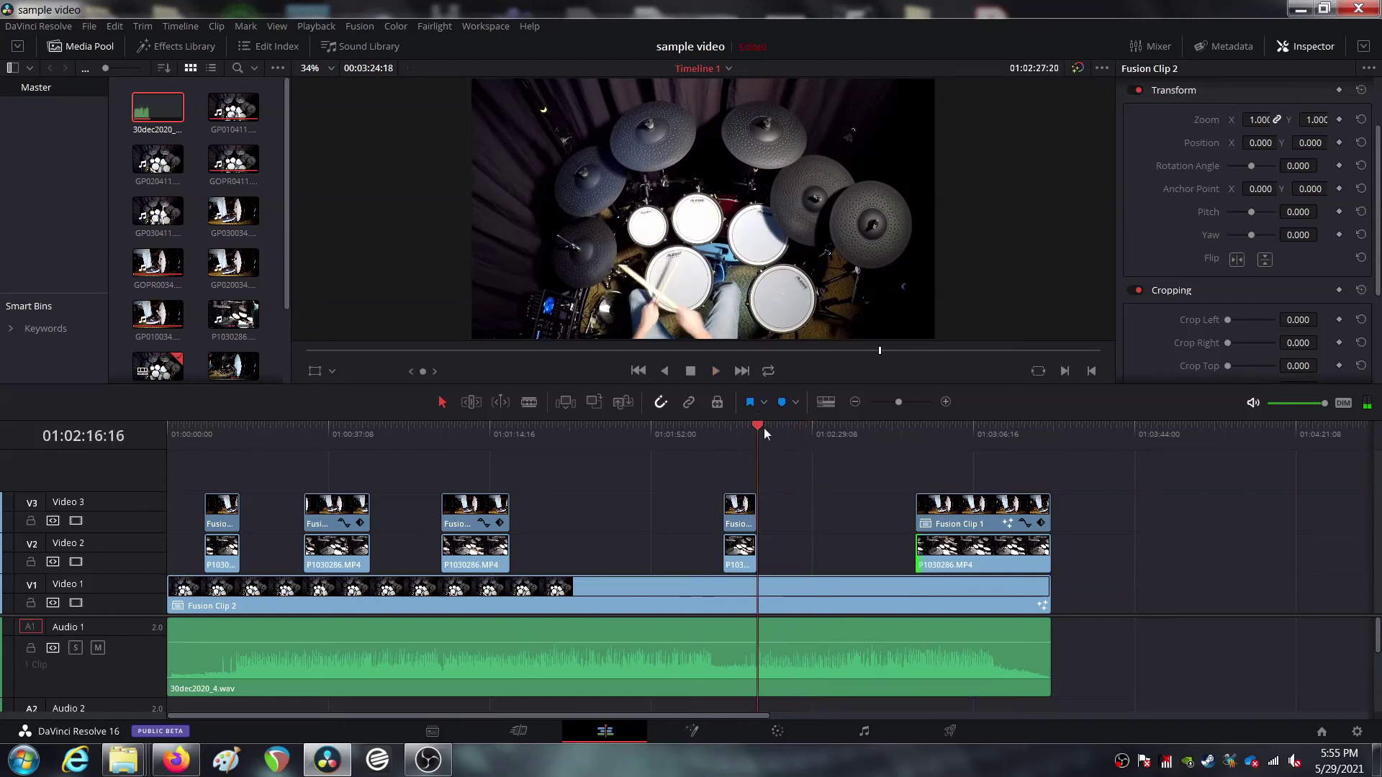
key("space")
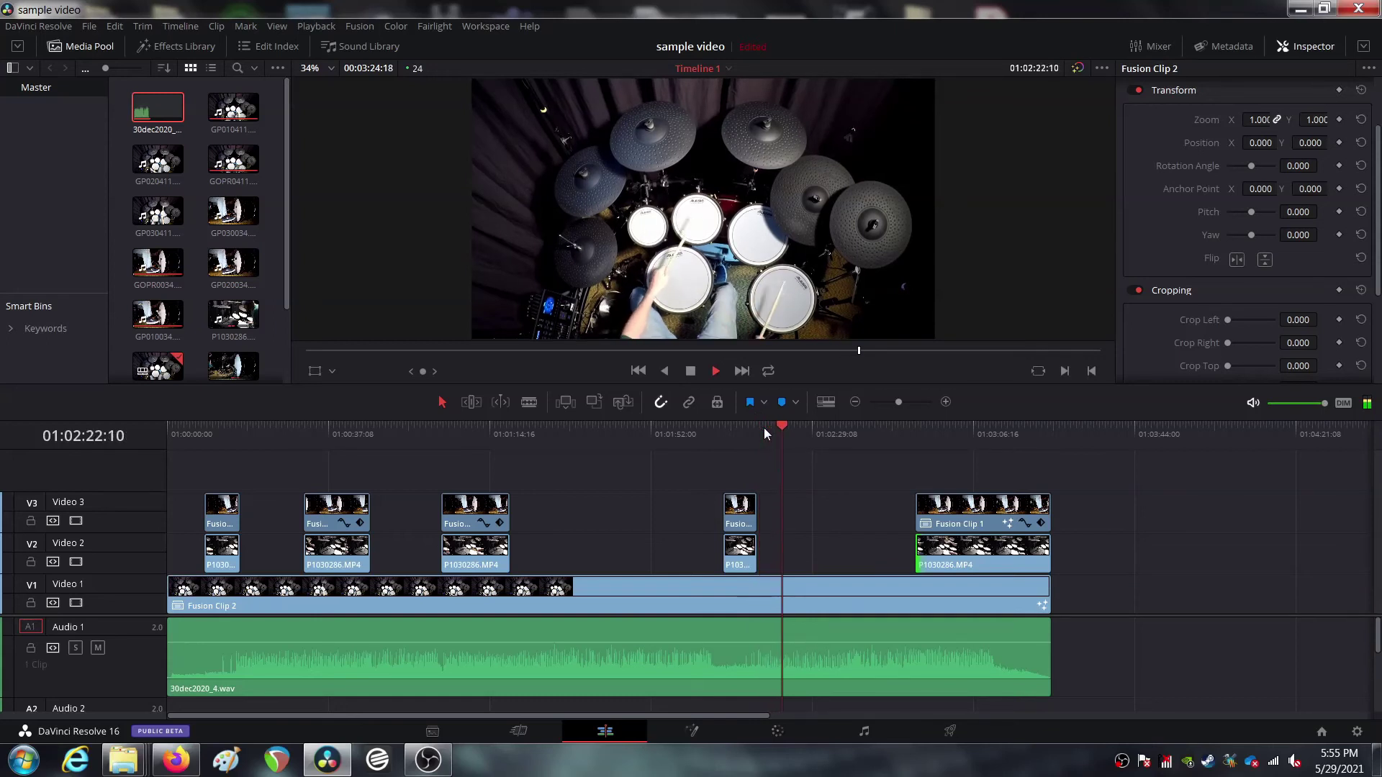
Extend the fourth overlay pair's end to the playhead and replay the stretch twice
key("space")
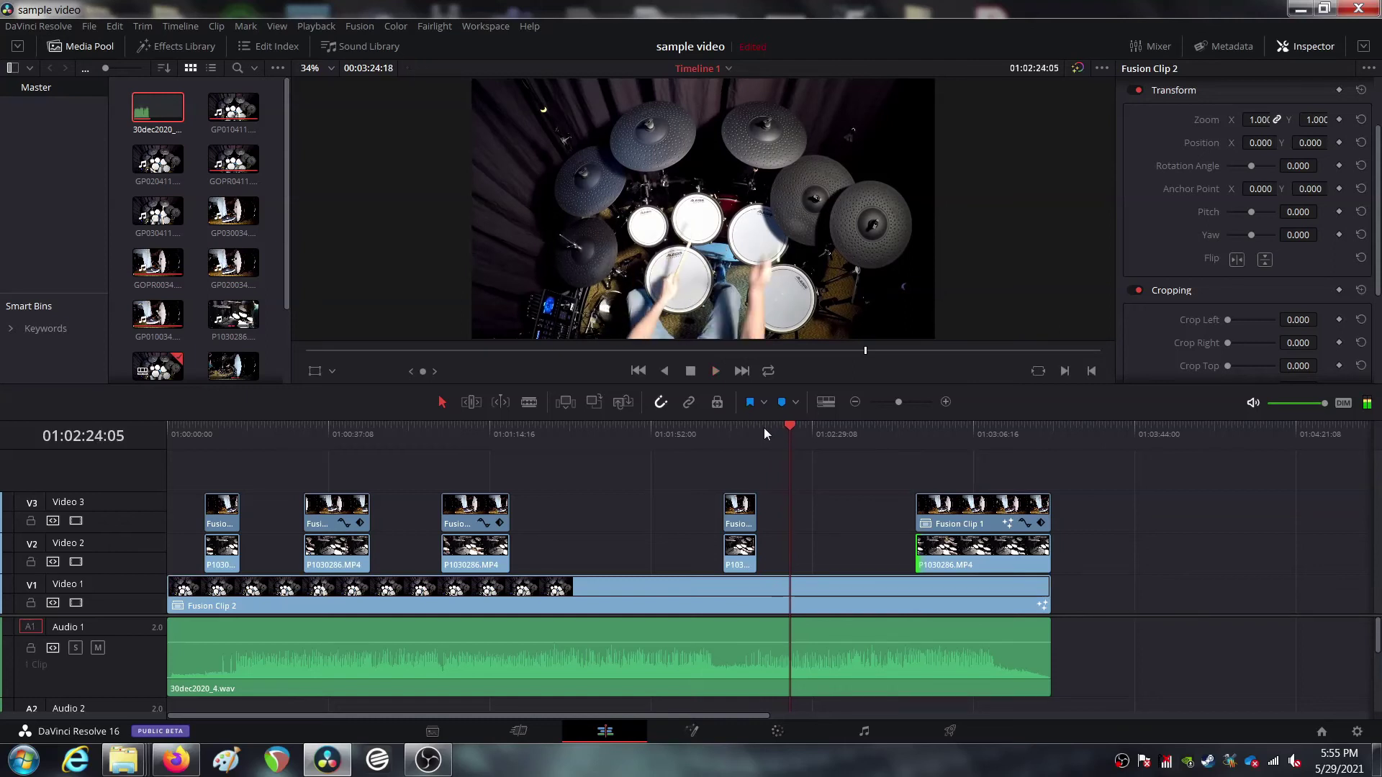
left_click_drag(748, 511, 787, 554)
left_click(750, 435)
key("space")
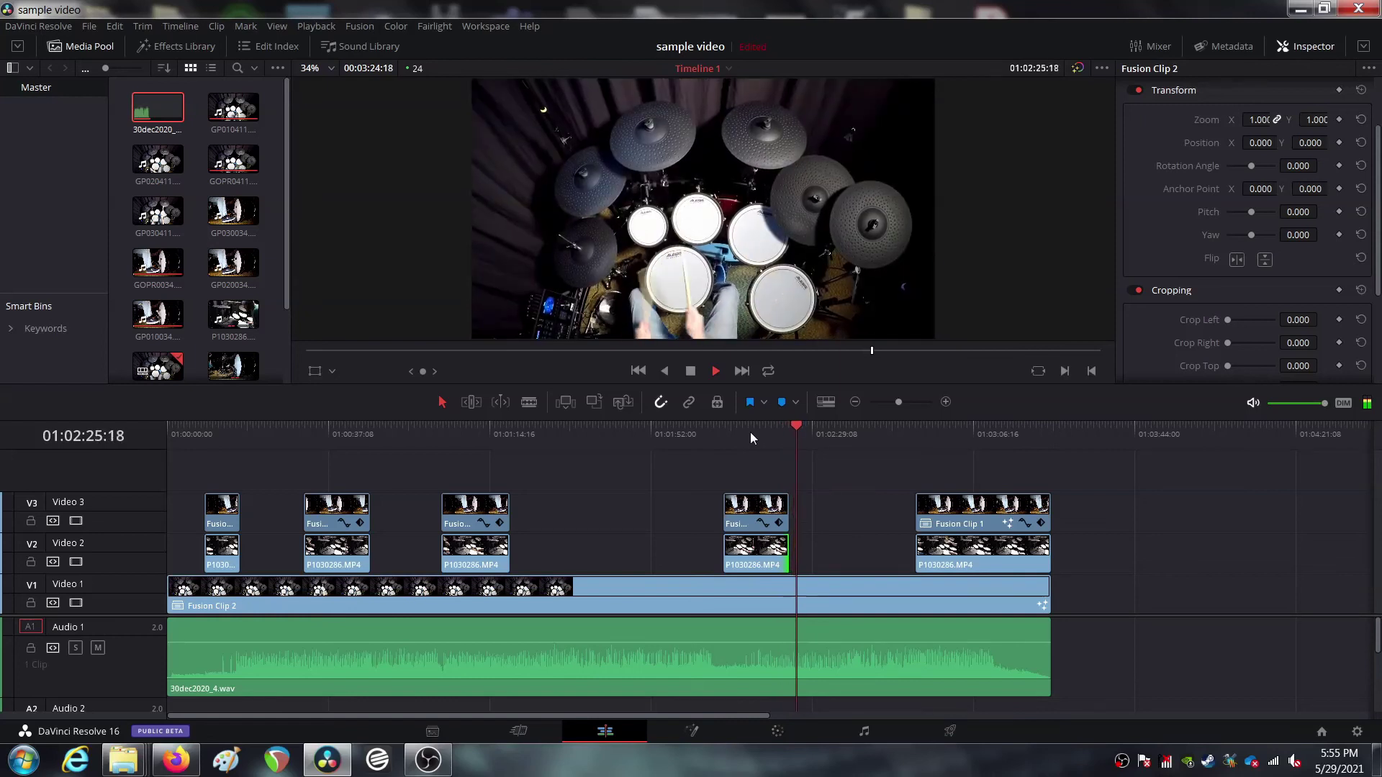
key("space")
left_click(767, 433)
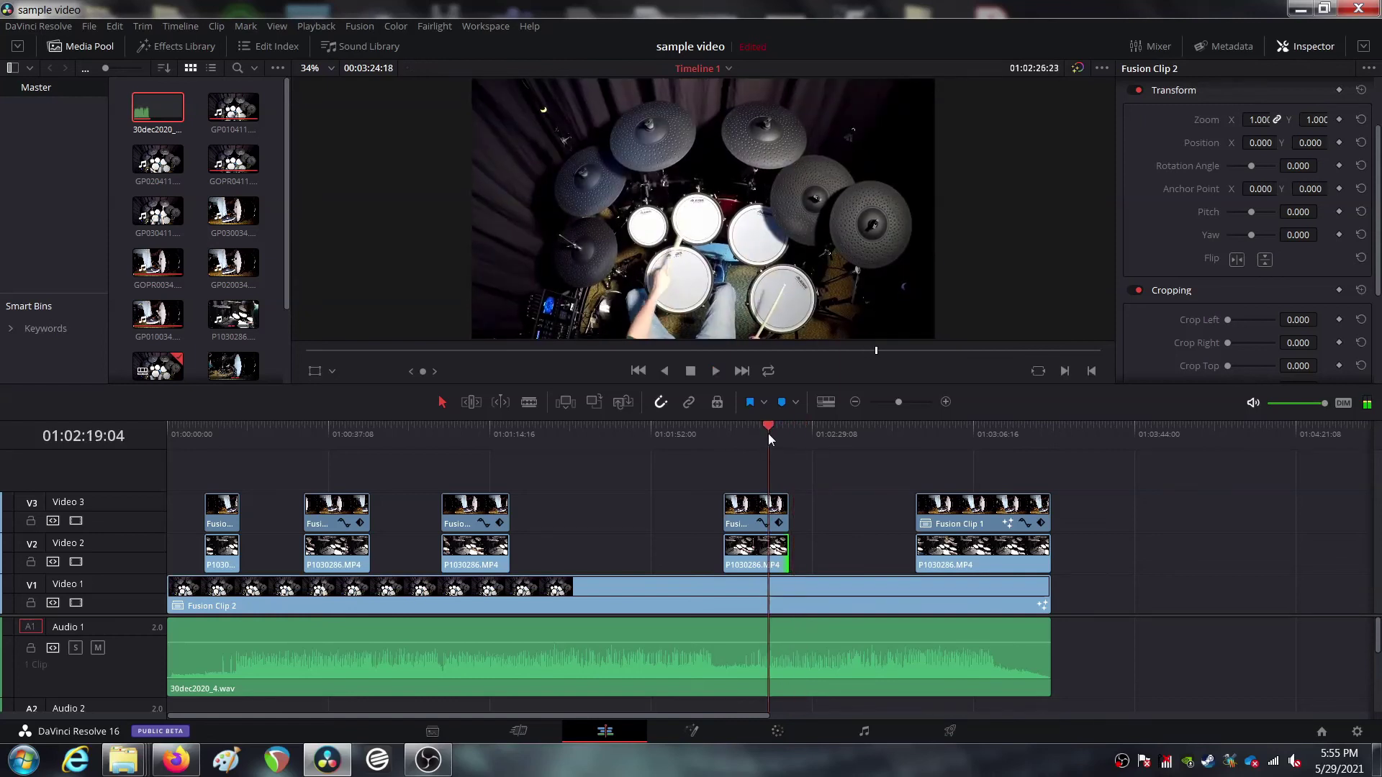
key("space")
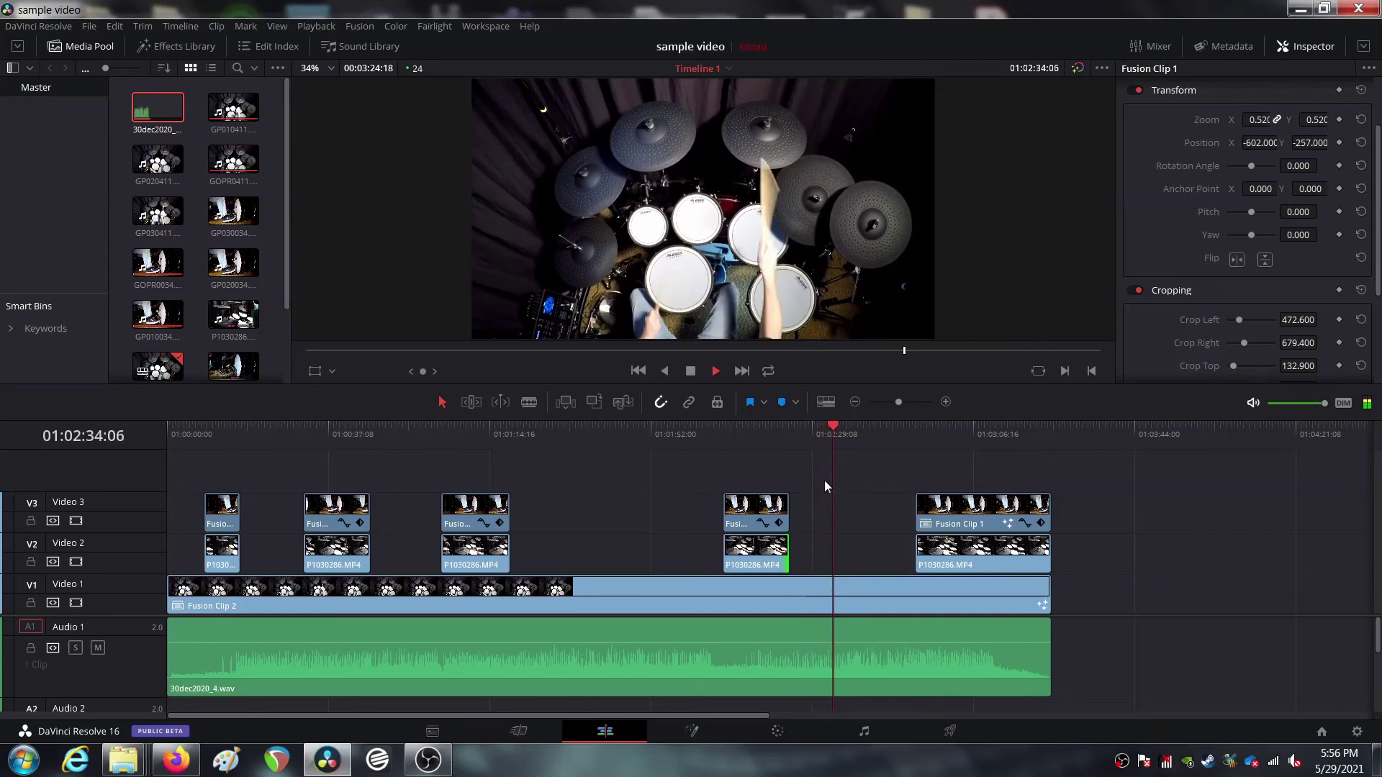
Extend Fusion Clip 1 and P1030286.MP4 starts back to 01:02:35:21 and play the new start
key("space")
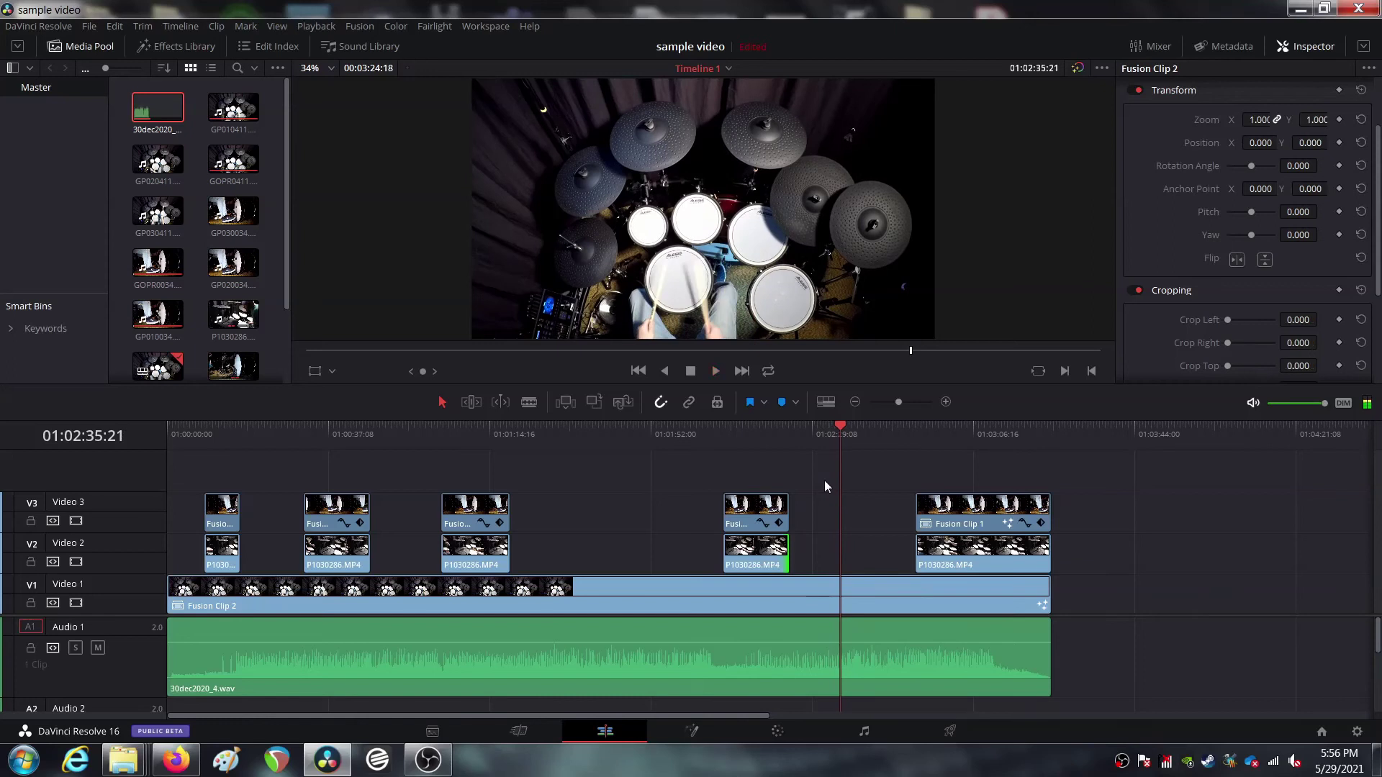
left_click(922, 513)
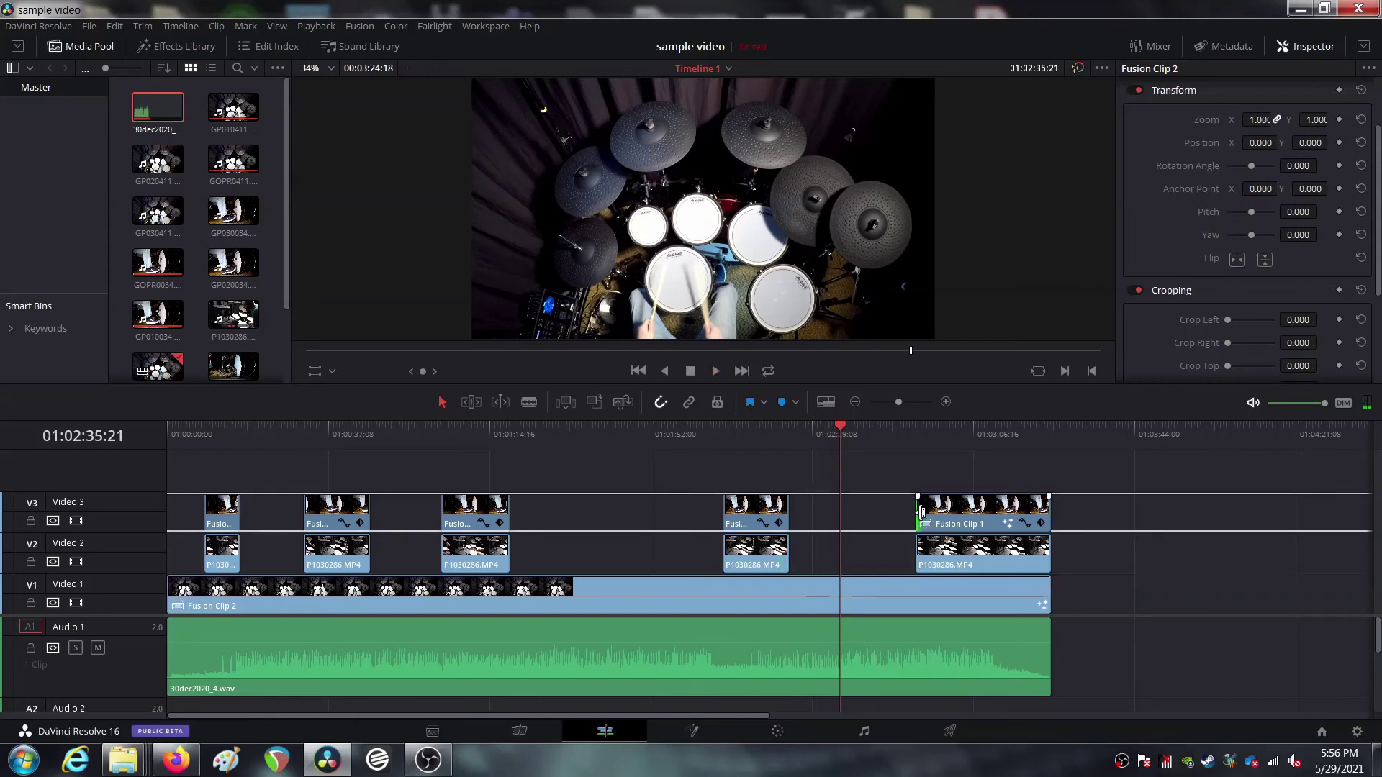
left_click_drag(921, 512, 841, 512)
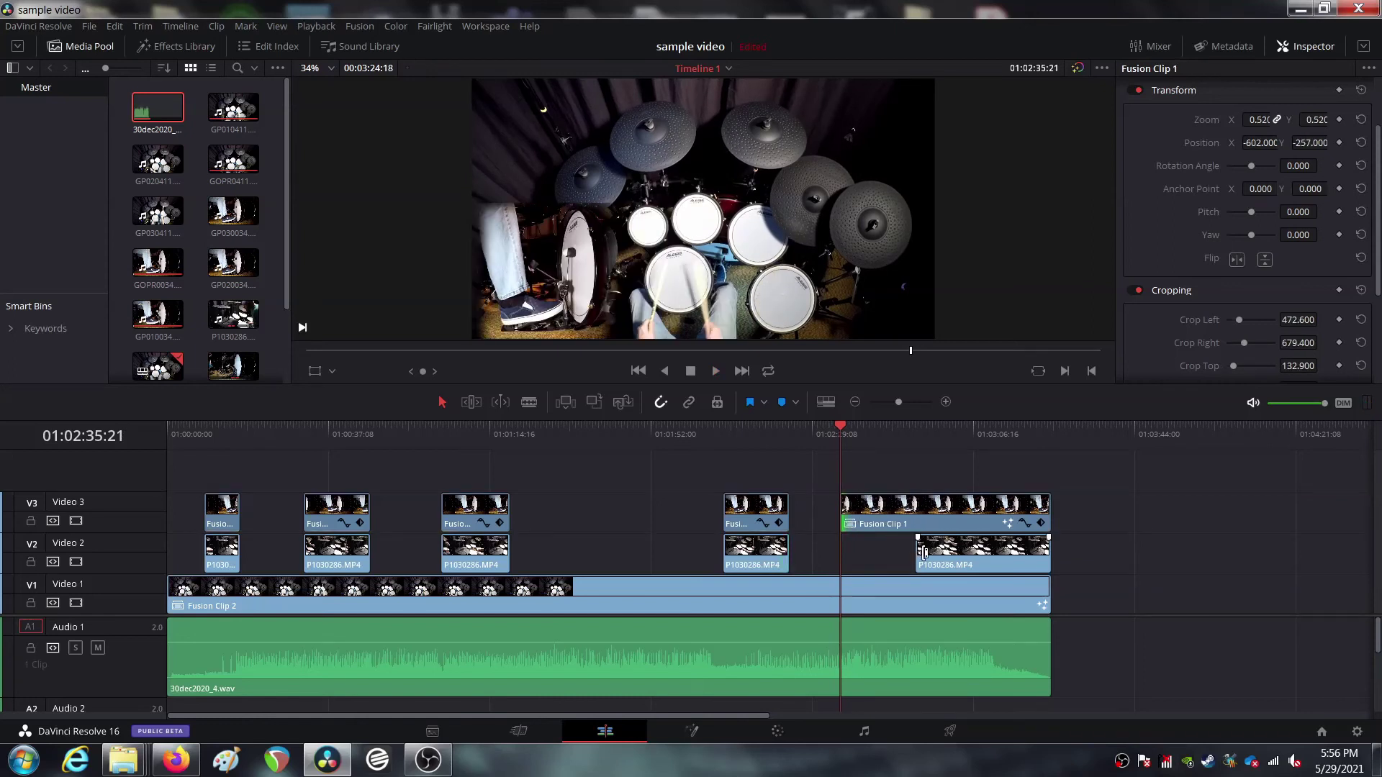
left_click_drag(923, 553, 840, 553)
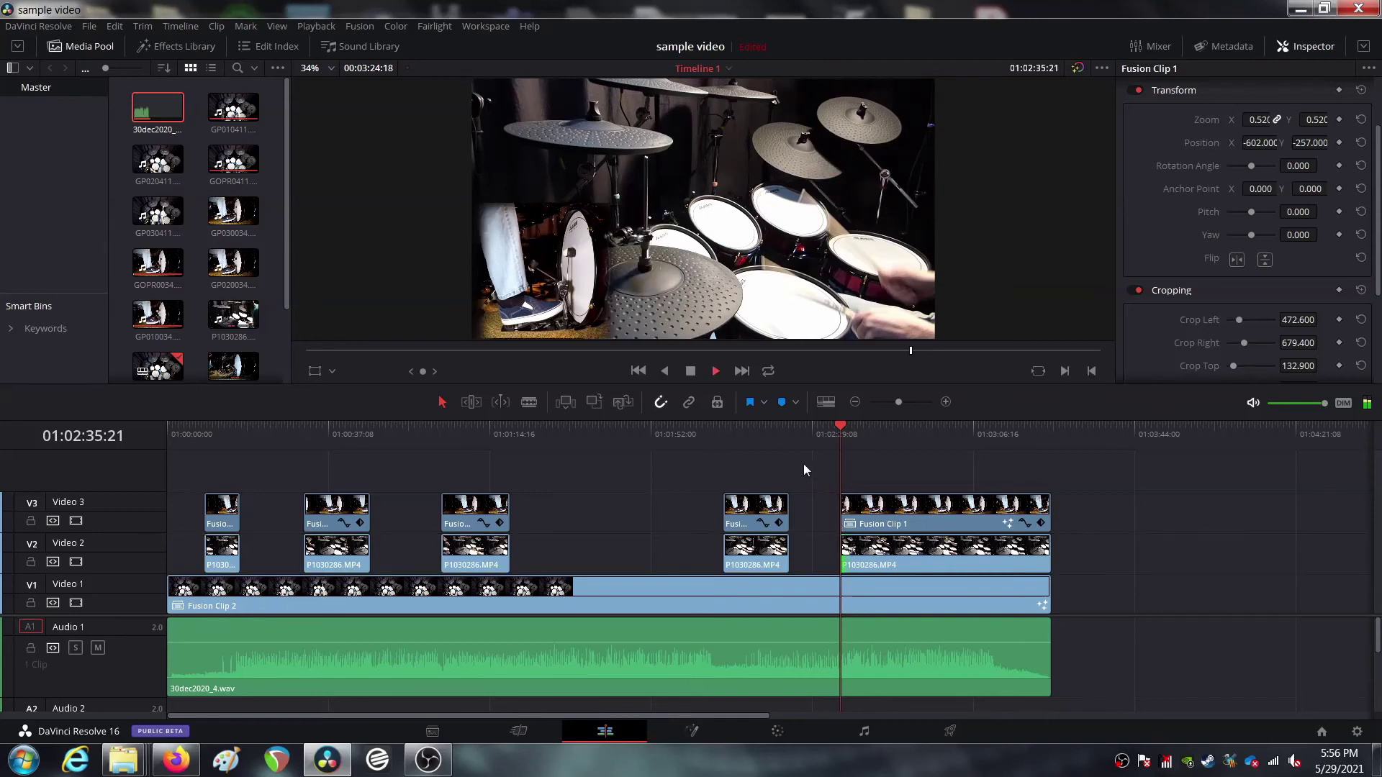
key("space")
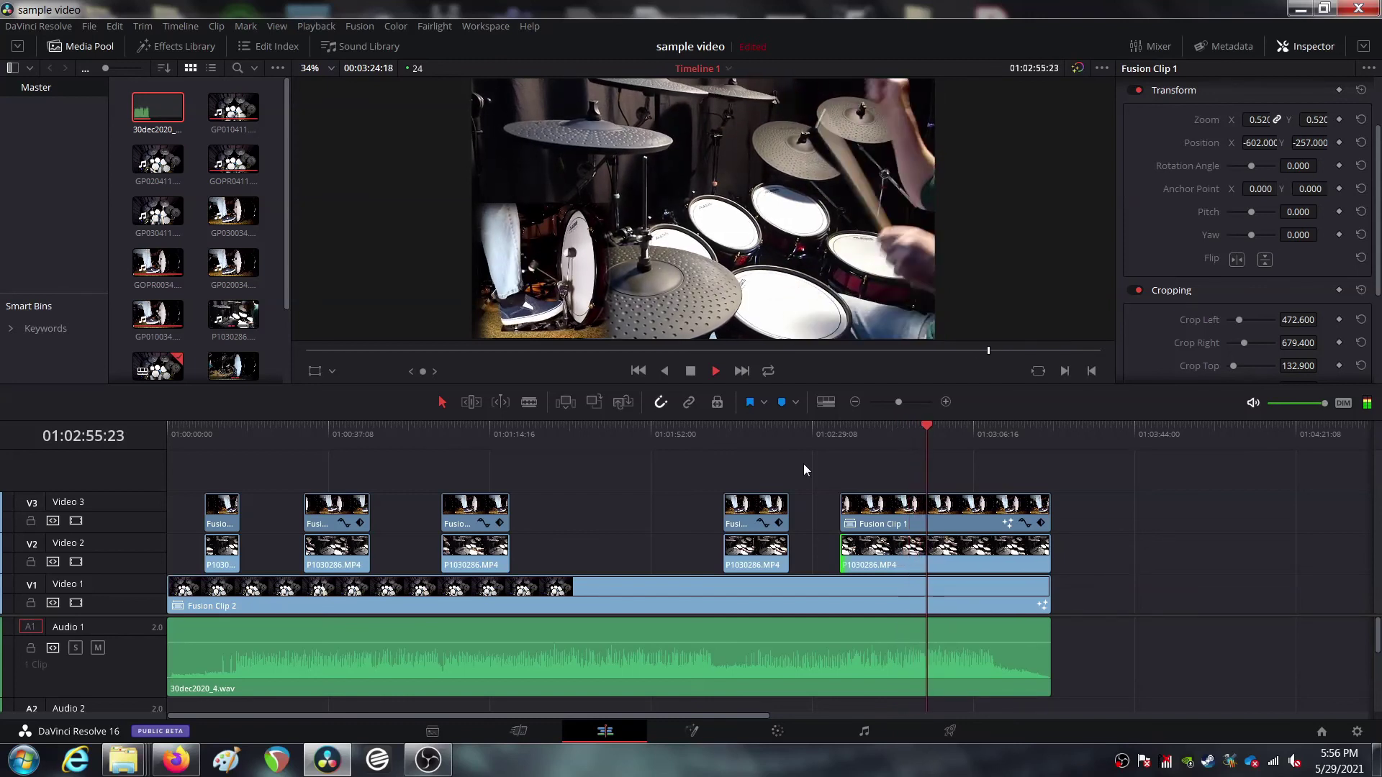
key("space")
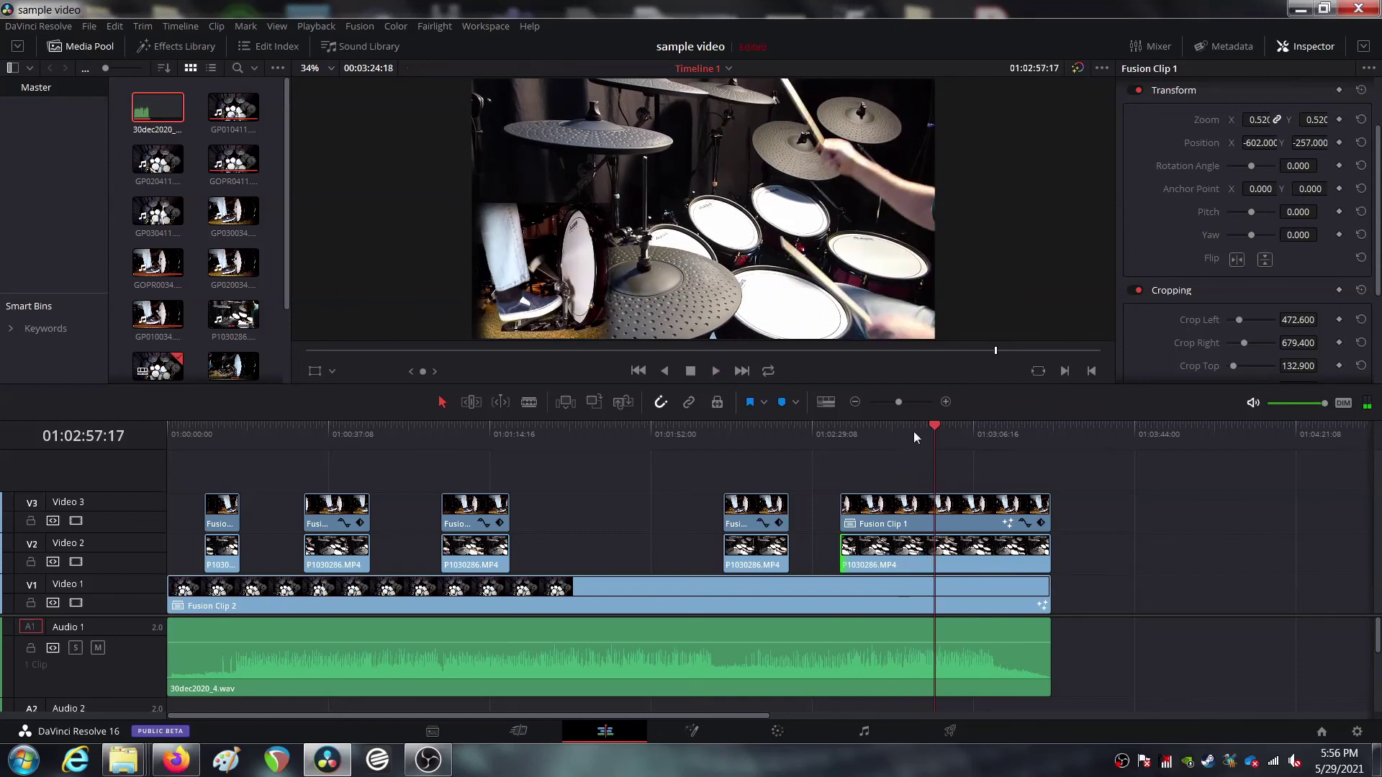
Replay from just before 01:02:53 and stop where the overlay should end
left_click(913, 431)
key("space")
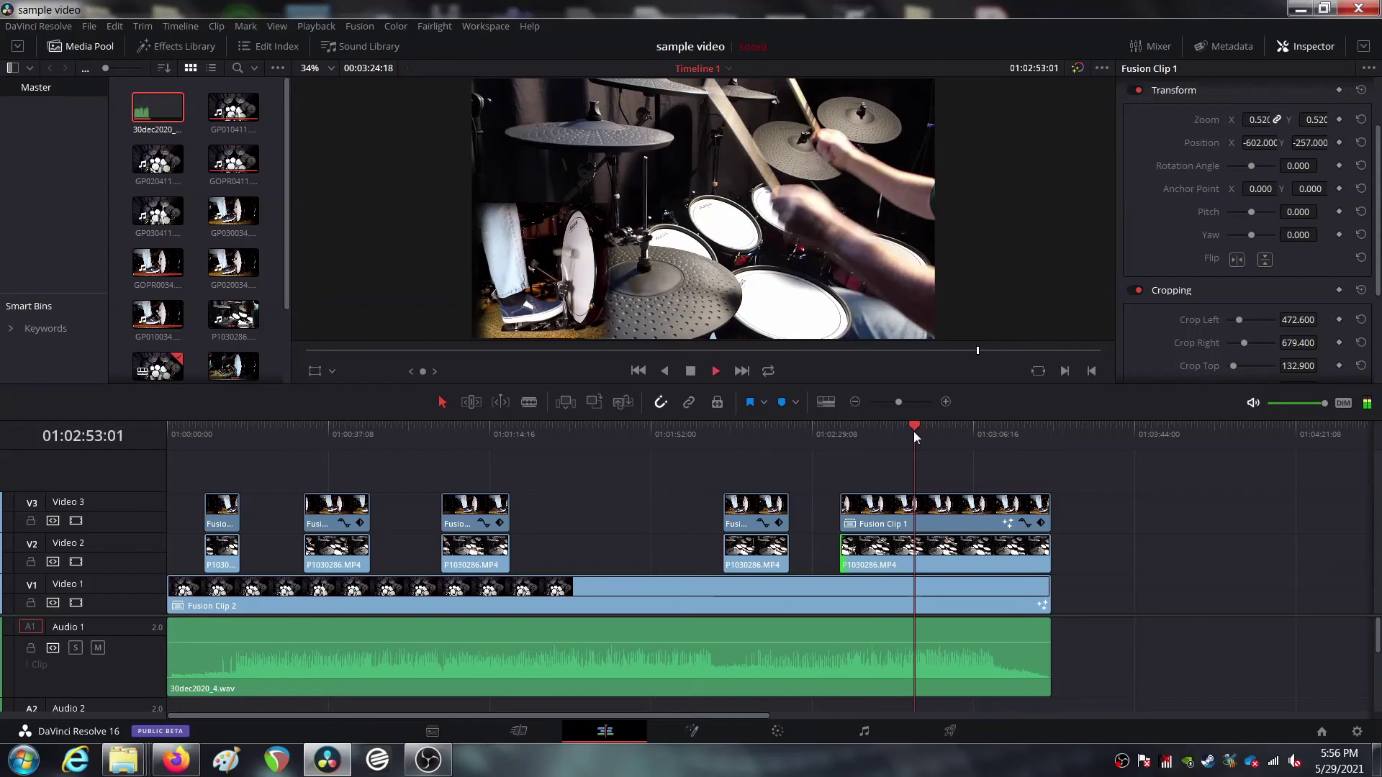
key("space")
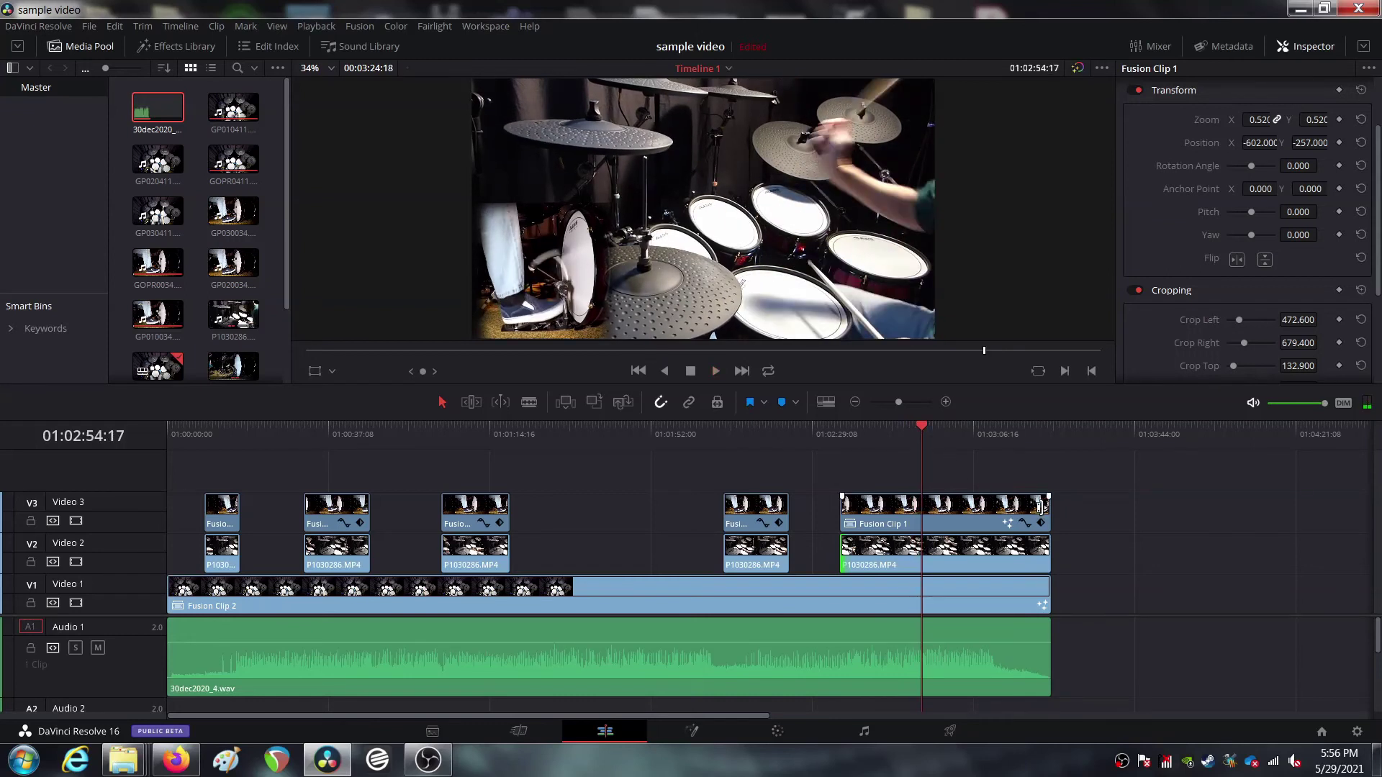
Trim the ends of Fusion Clip 1 on V3 and P1030286.MP4 on V2 back to the playhead
left_click_drag(1041, 506, 921, 507)
left_click(1017, 561)
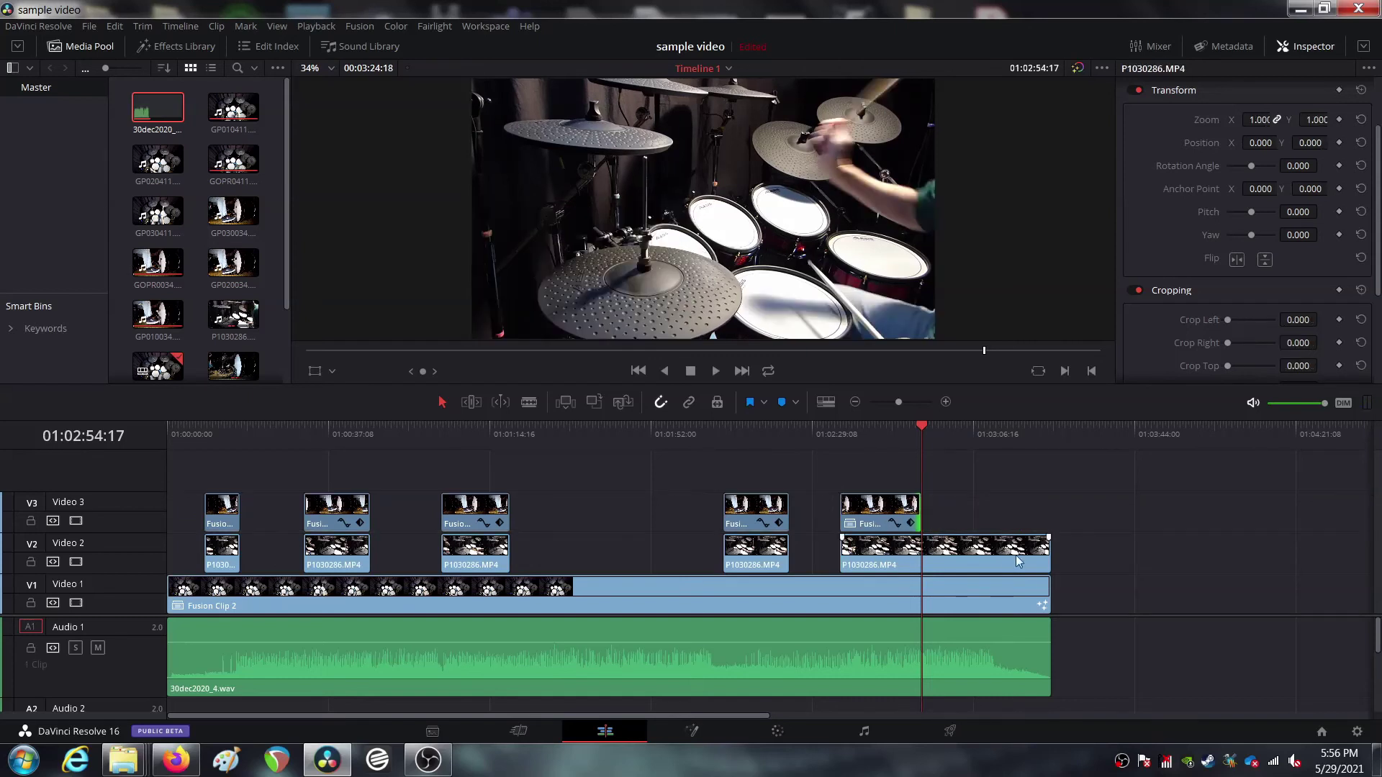
left_click_drag(1043, 549, 921, 549)
Replay and frame-step across the new cut to confirm the top-down shot continues alone
key("space")
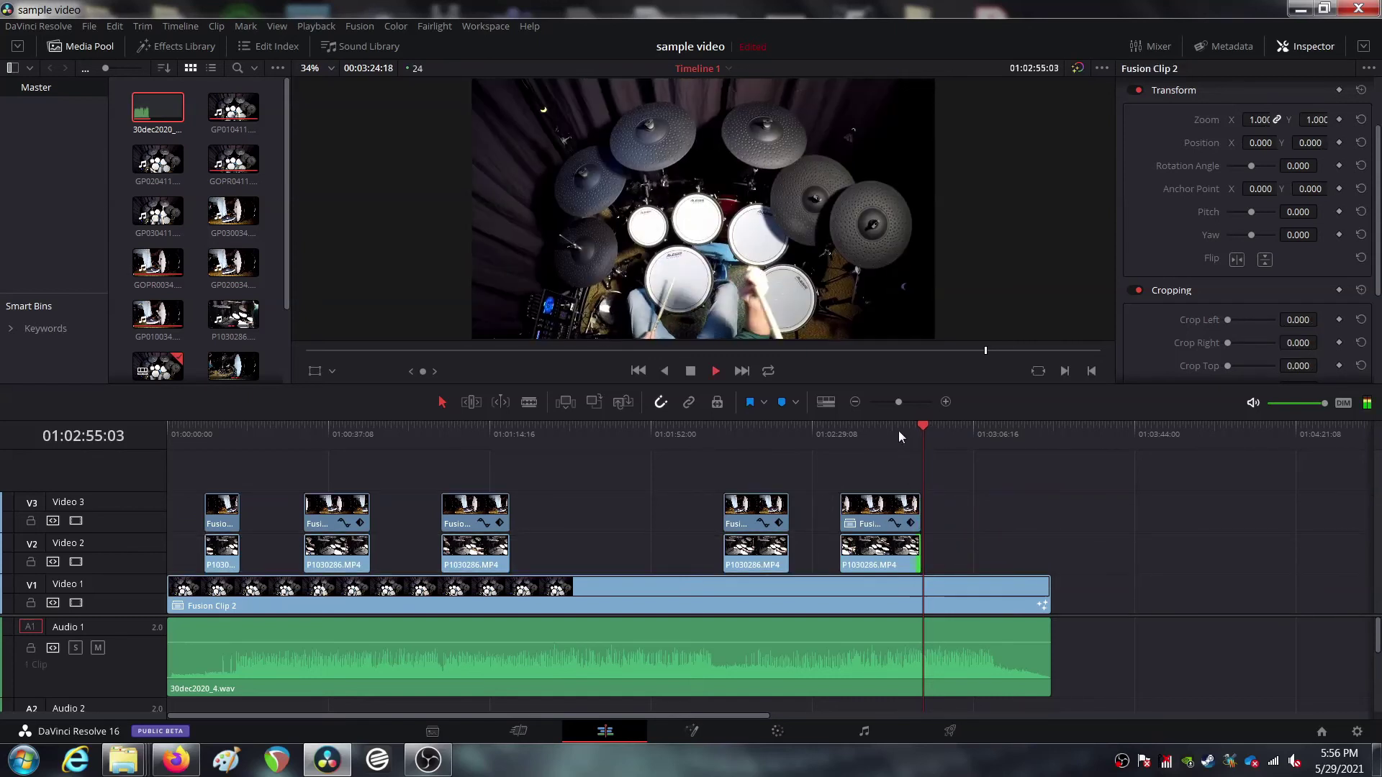
left_click(899, 431)
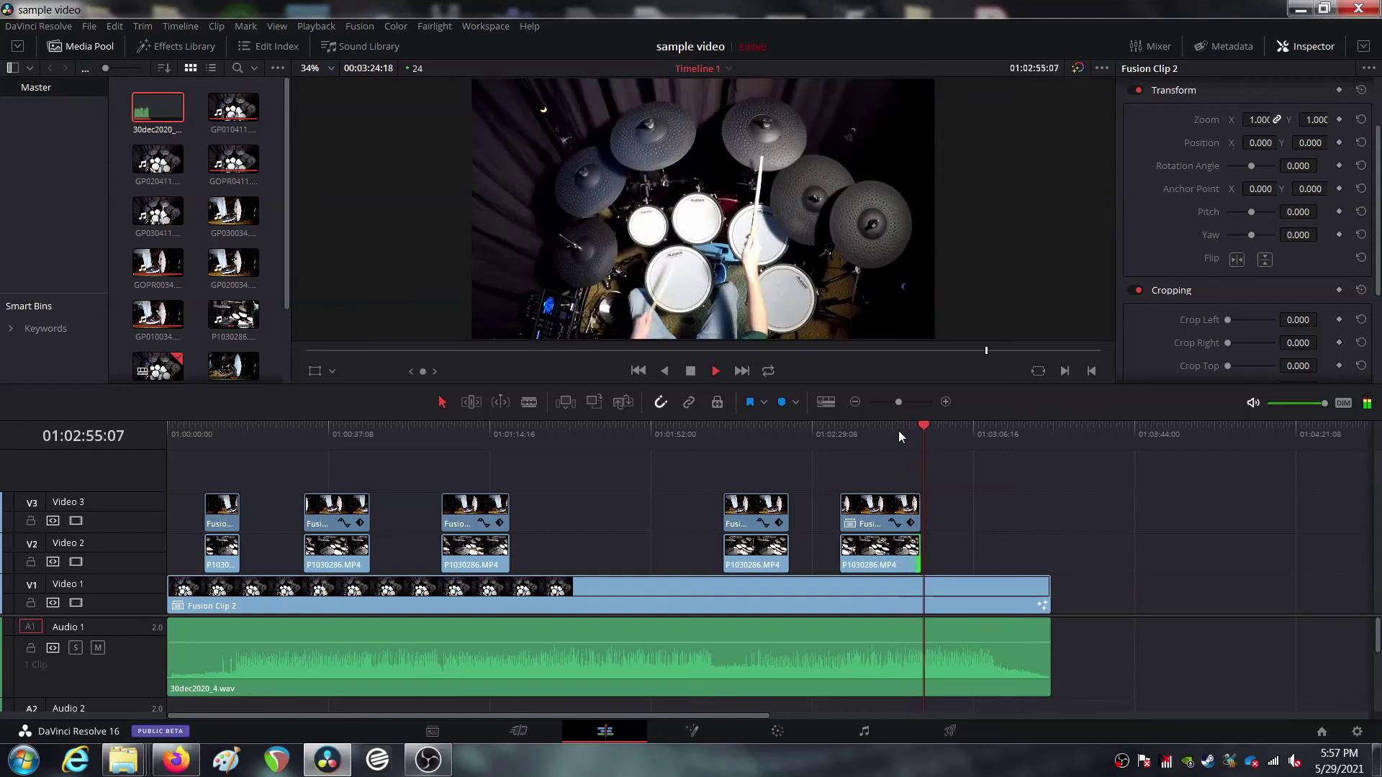
key("space")
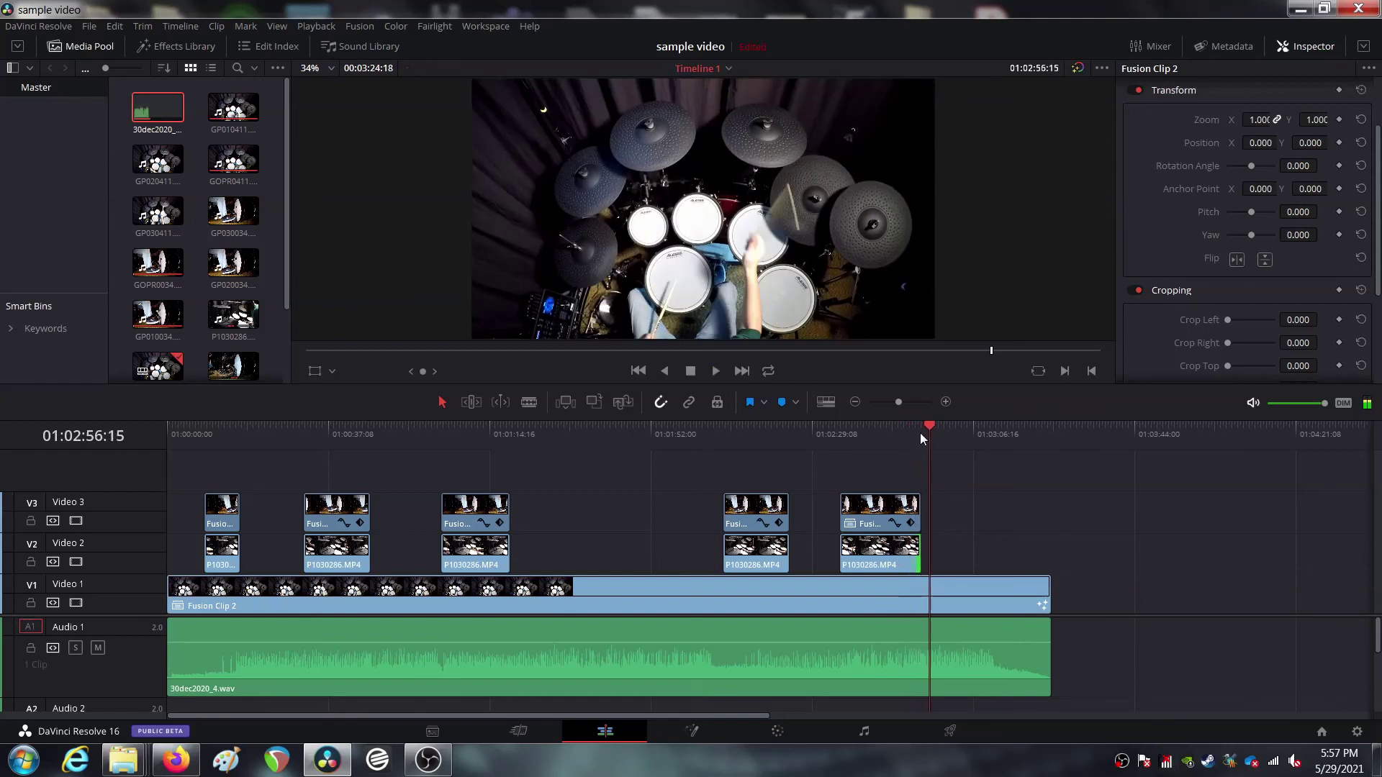
left_click(920, 433)
key("Right")
key("Right")
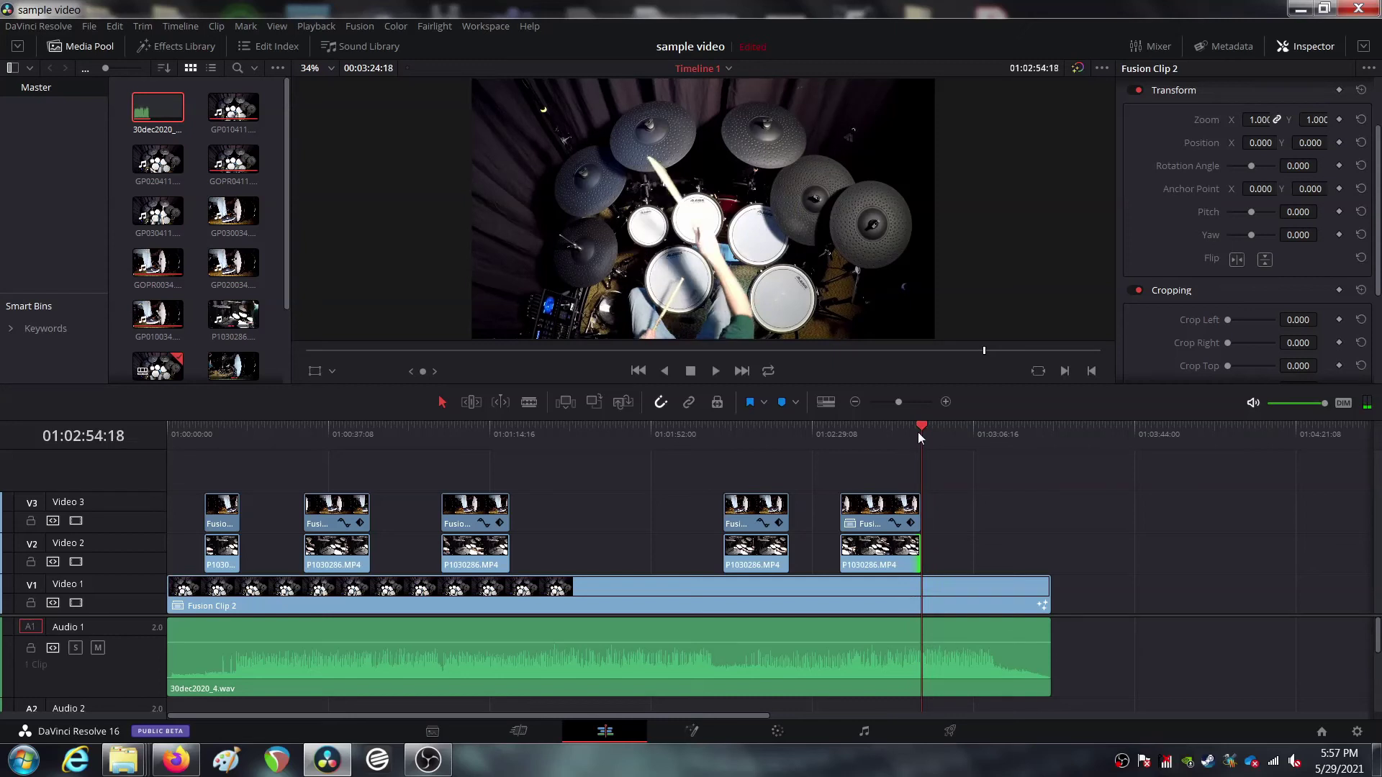
key("Right")
key("Right")
key("Right")
key("Right")
key("Right")
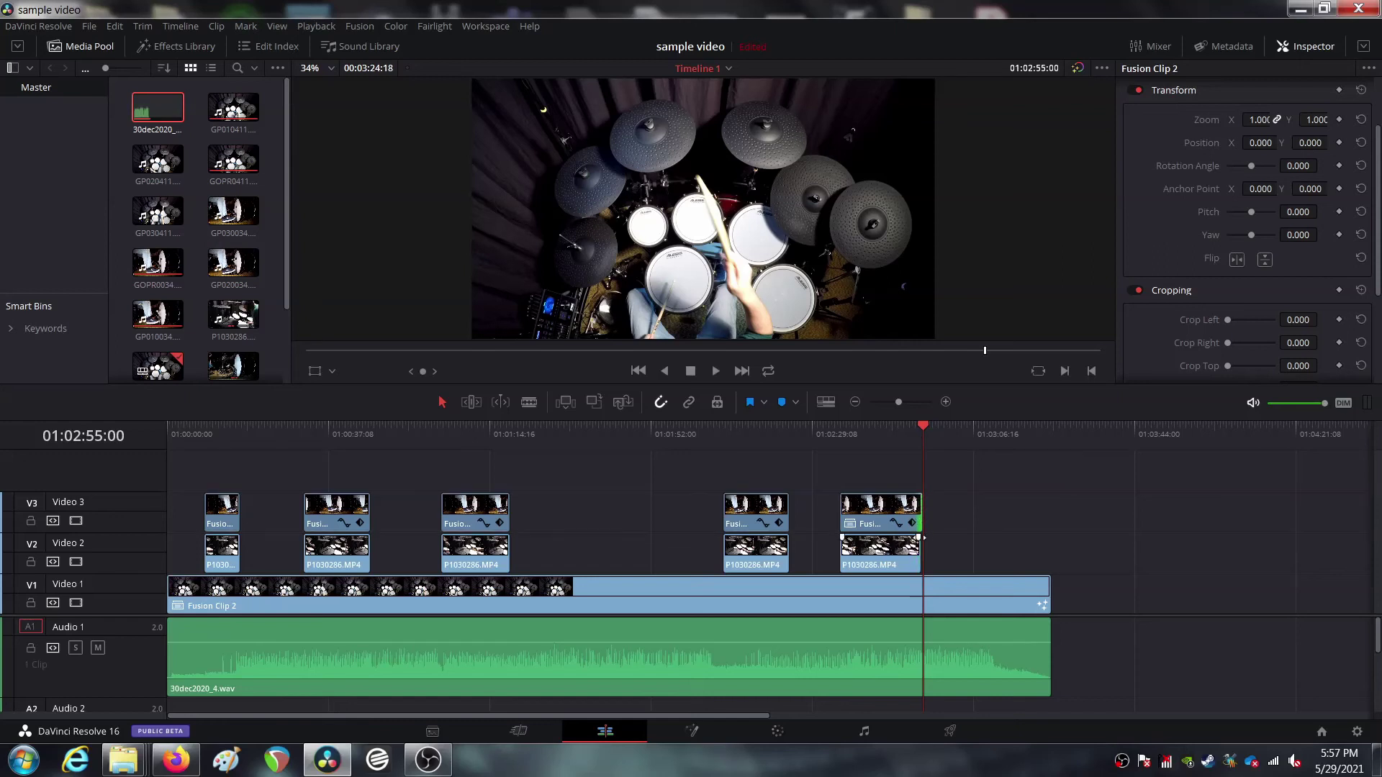
left_click(902, 437)
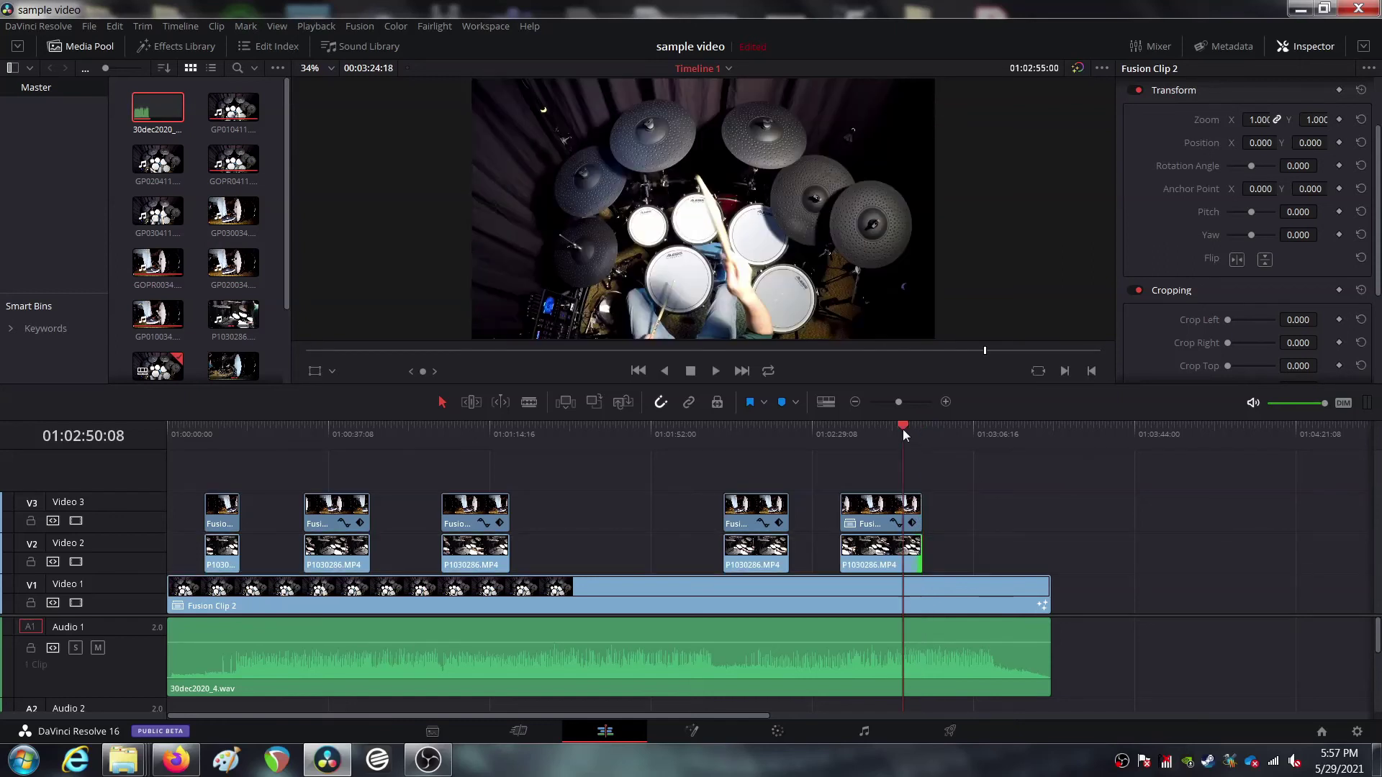
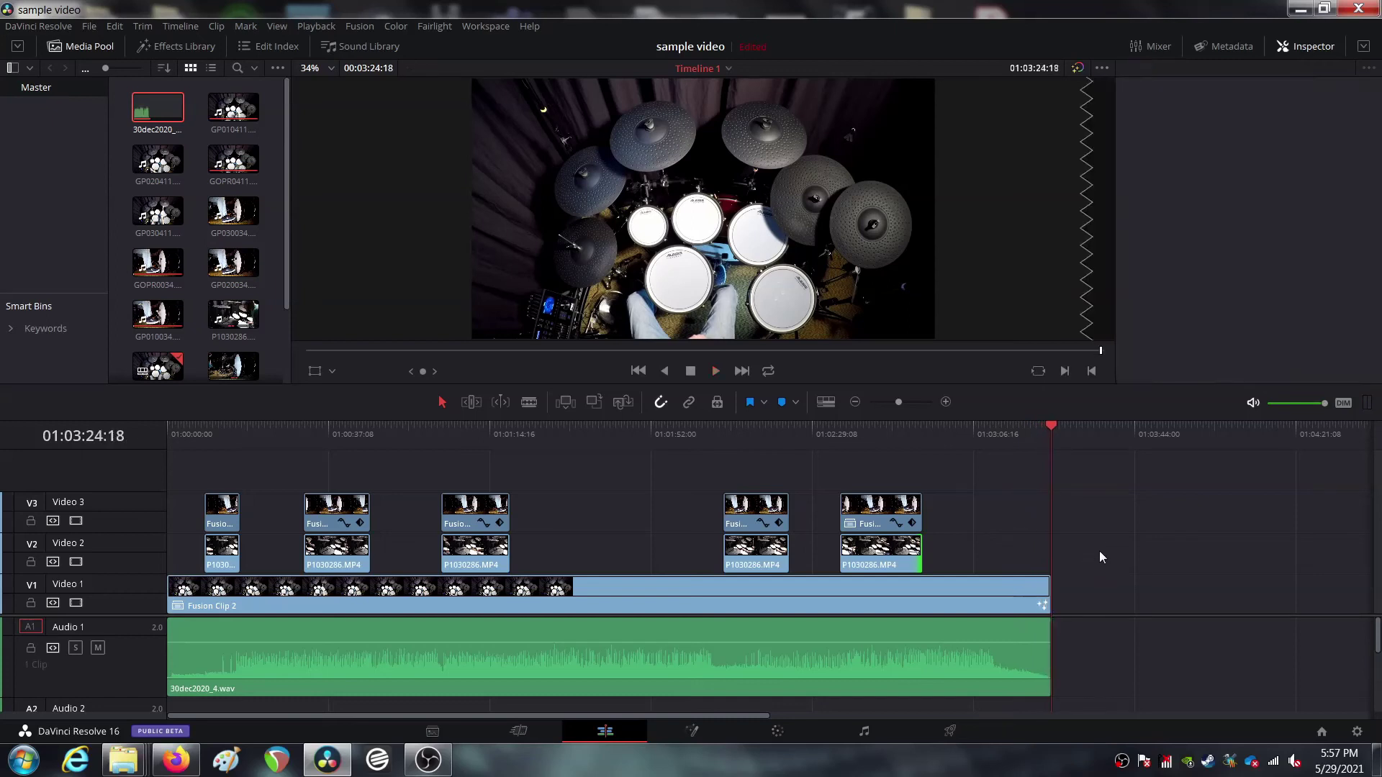
Trim the end of Fusion Clip 2 on V1 back to the playhead near the video's end and play it
left_click(1008, 432)
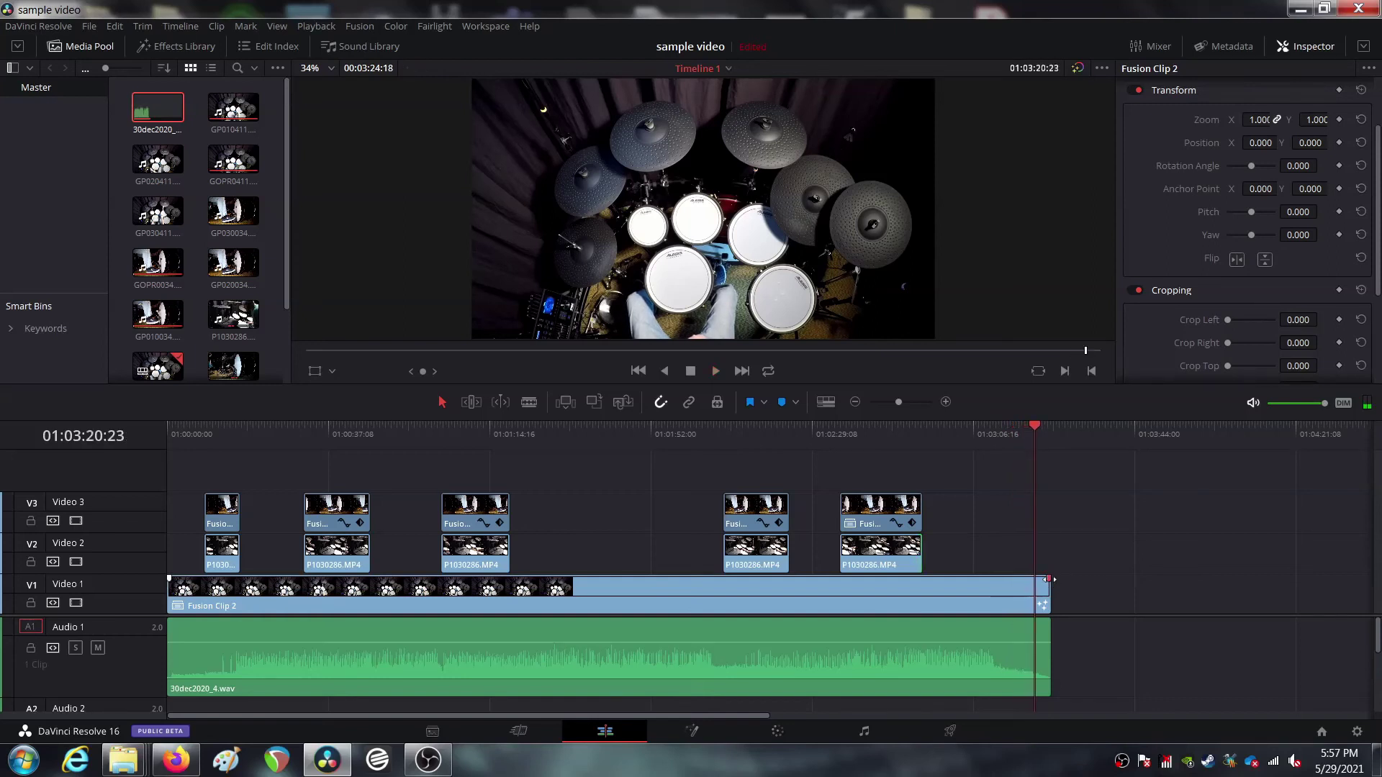
left_click_drag(1048, 579, 1038, 582)
key("space")
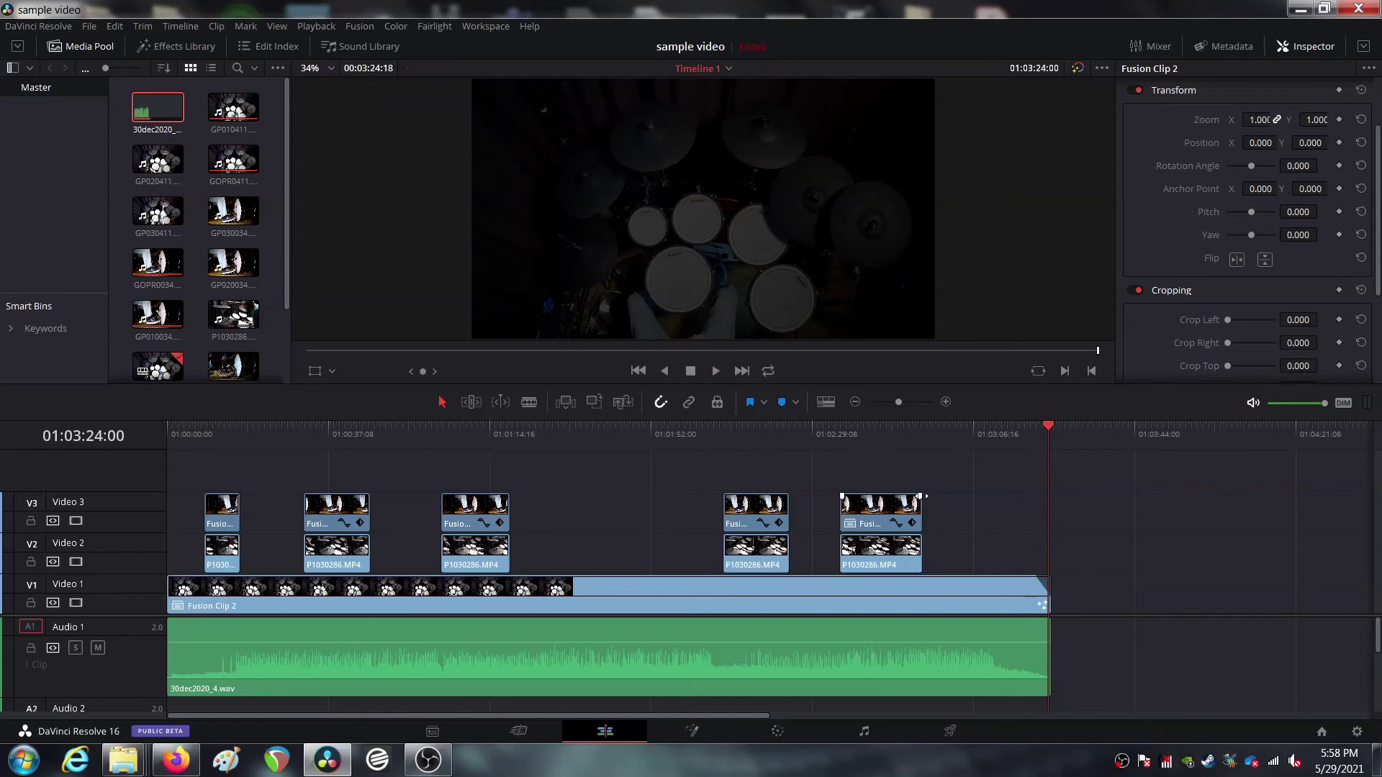
Shorten the end of the last V3 overlay and replay the ending from 01:02:47:20
left_click_drag(925, 496, 896, 497)
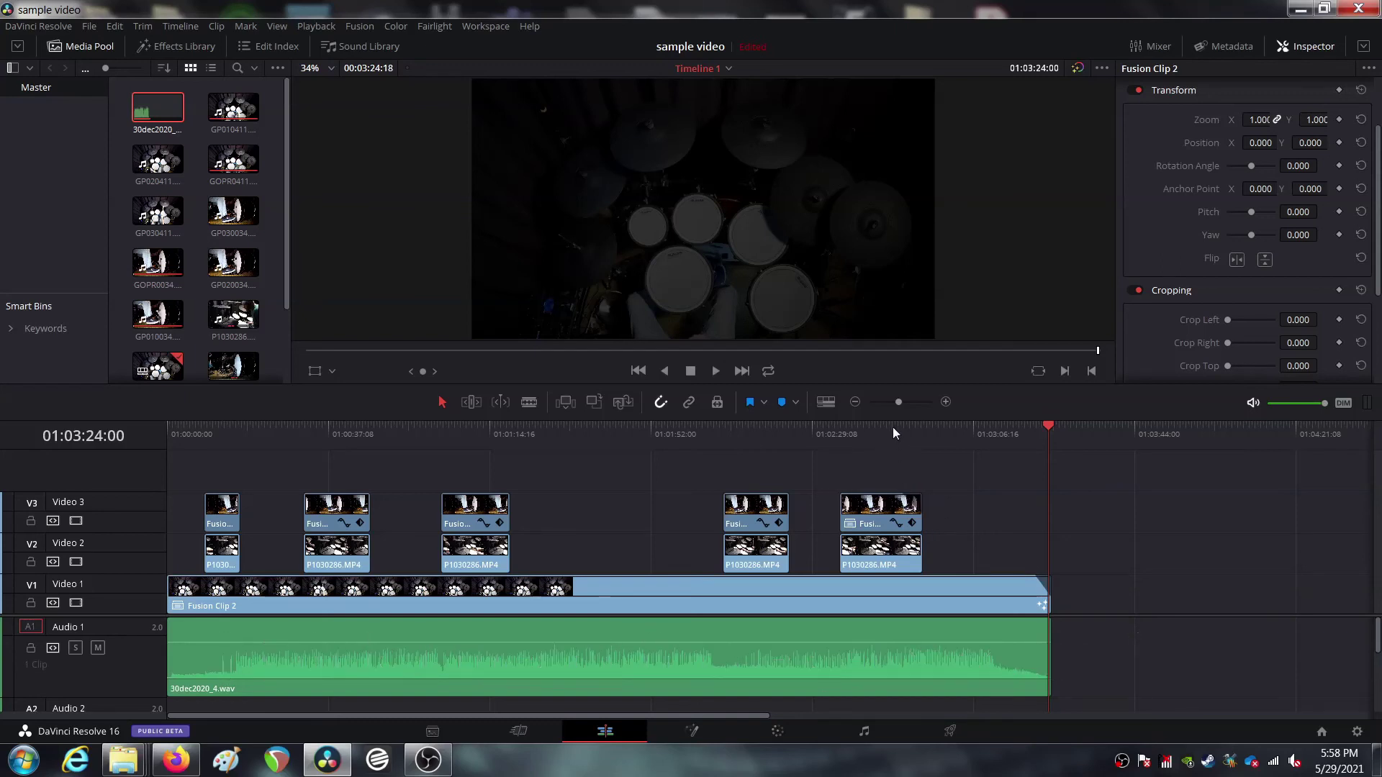
left_click(892, 427)
key("space")
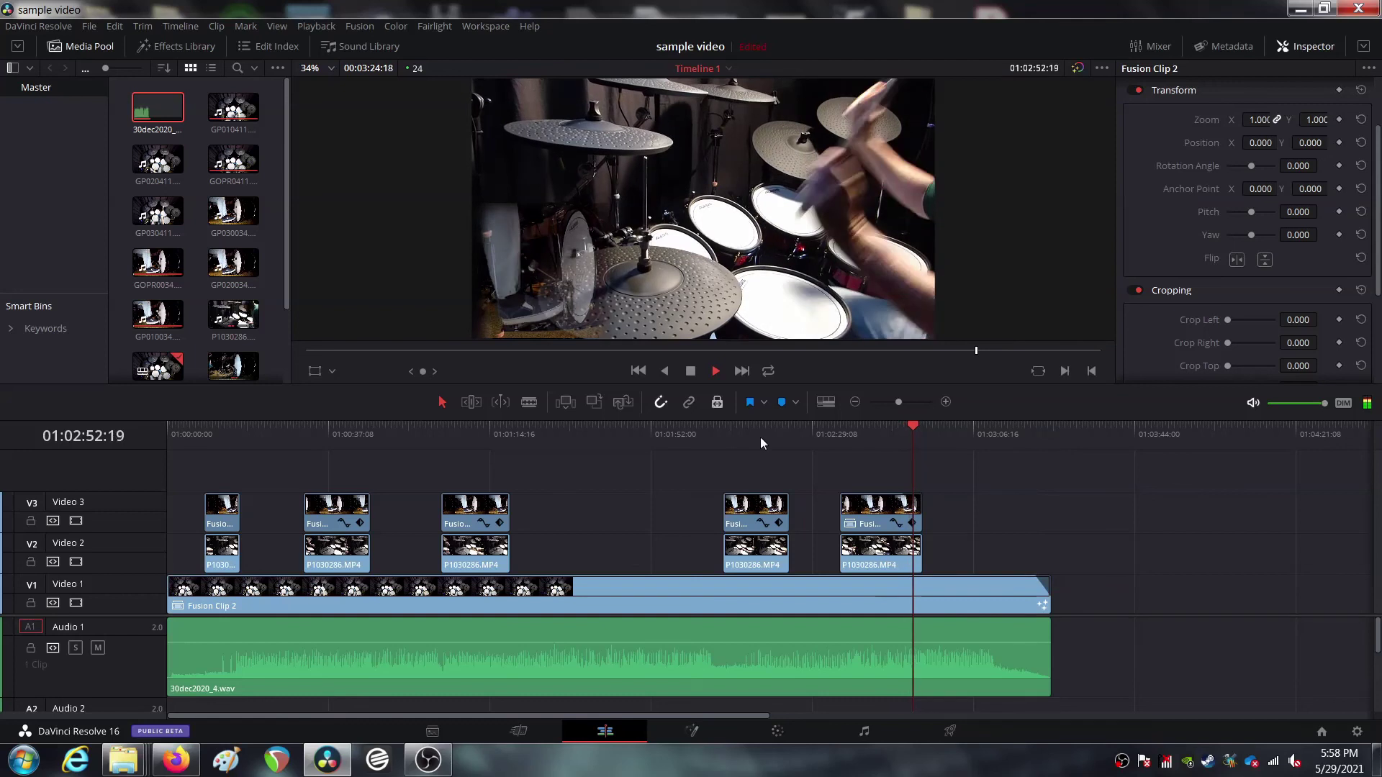
Stop playback, return the playhead to 01:00:00:00, and zoom in on the opening clips
key("space")
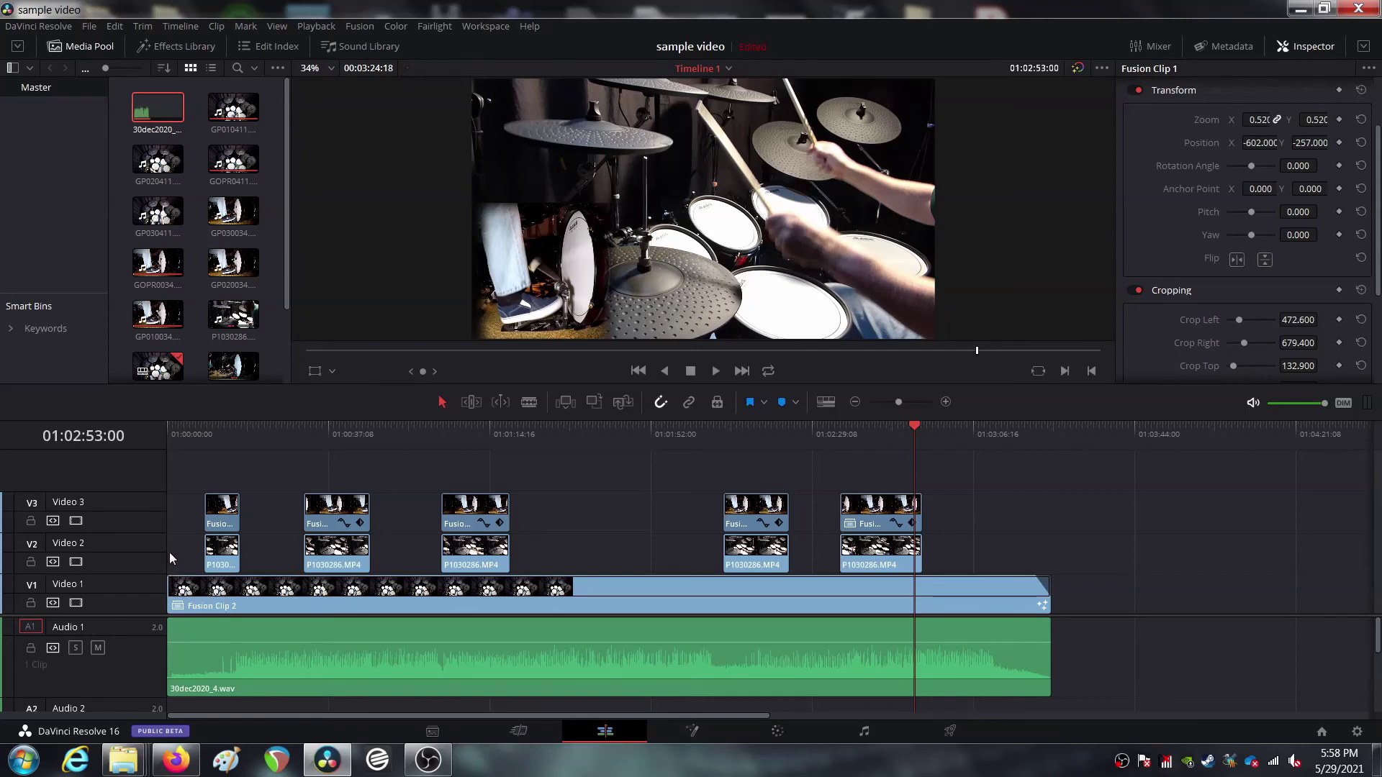
left_click(167, 430)
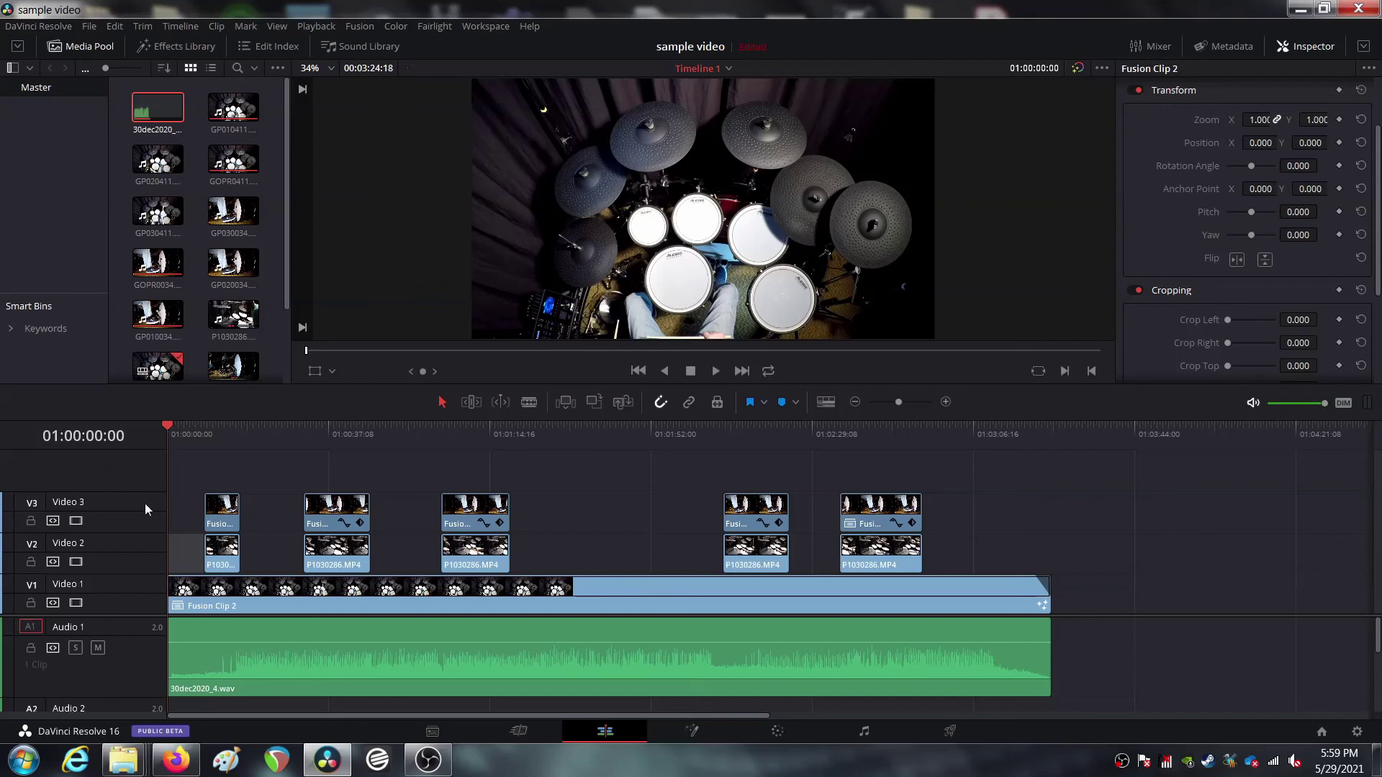
left_click(945, 402)
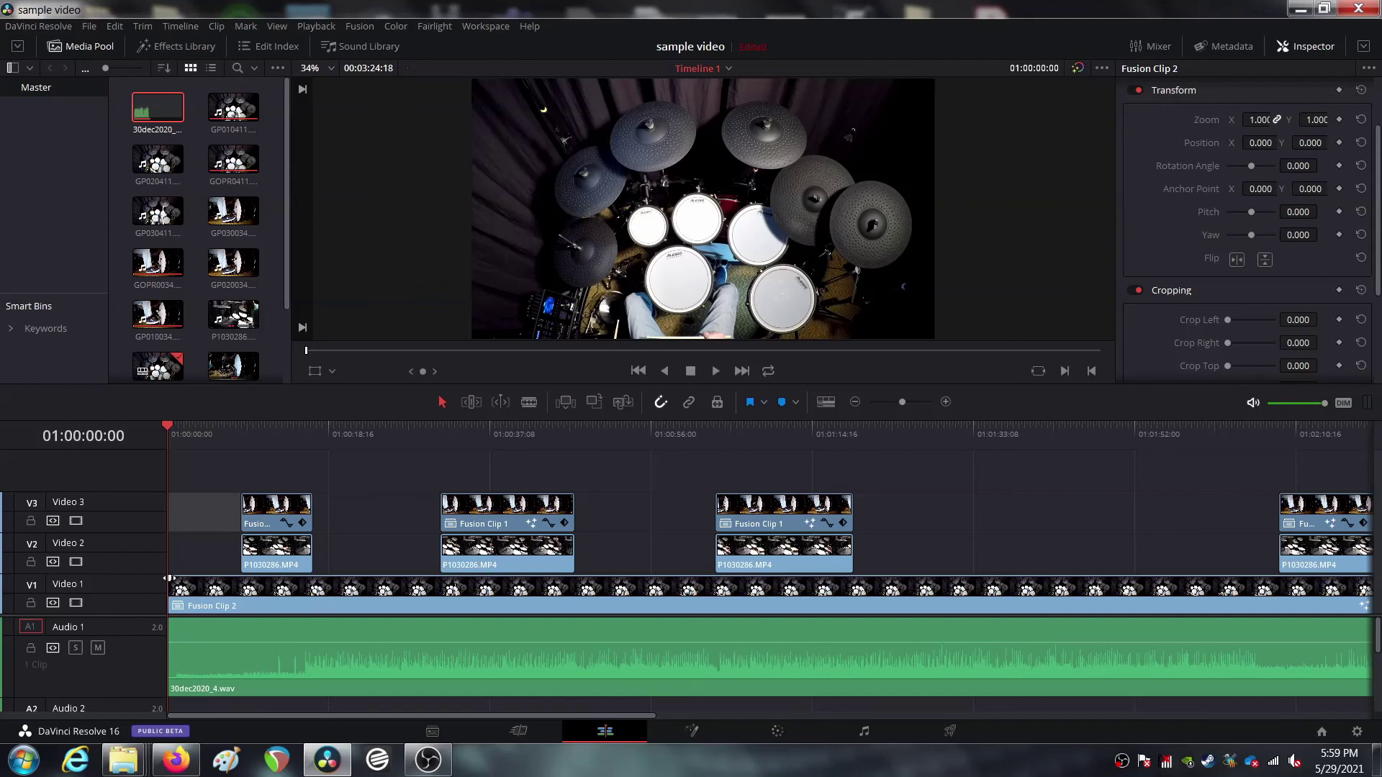
Zoom in closer and trim one frame off the start of Fusion Clip 2 on V1
left_click(945, 401)
left_click(945, 401)
left_click(945, 402)
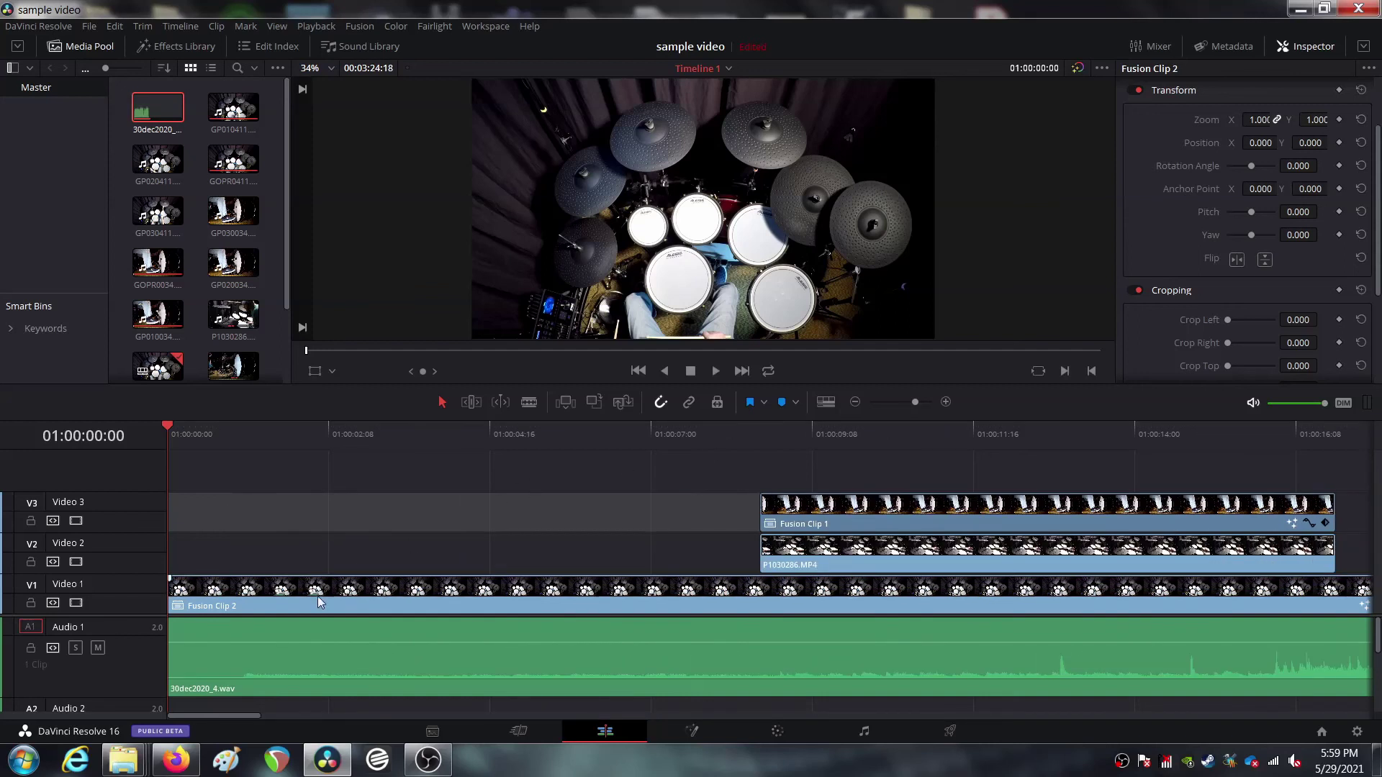
left_click_drag(170, 578, 177, 578)
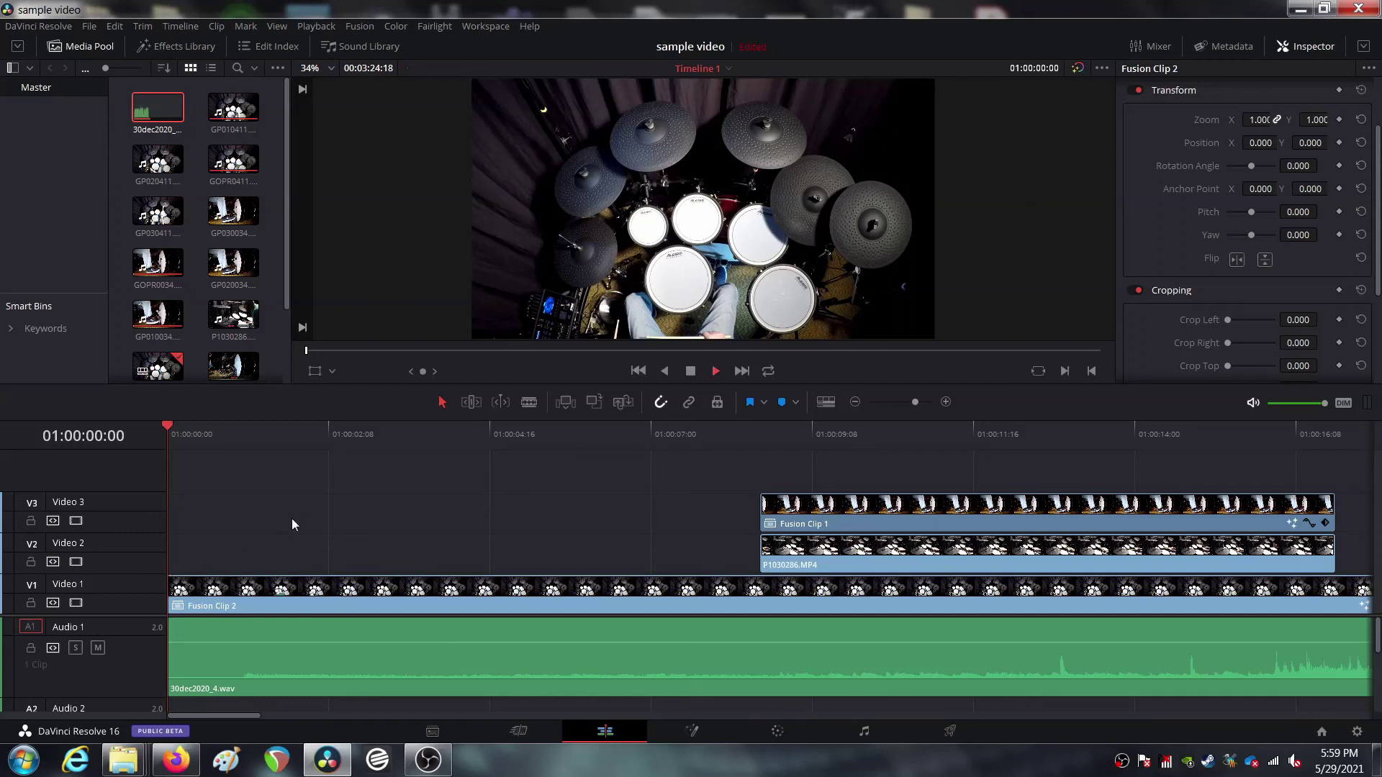
Play the opening from the first frame, then park the playhead at 01:00:08:14
key("space")
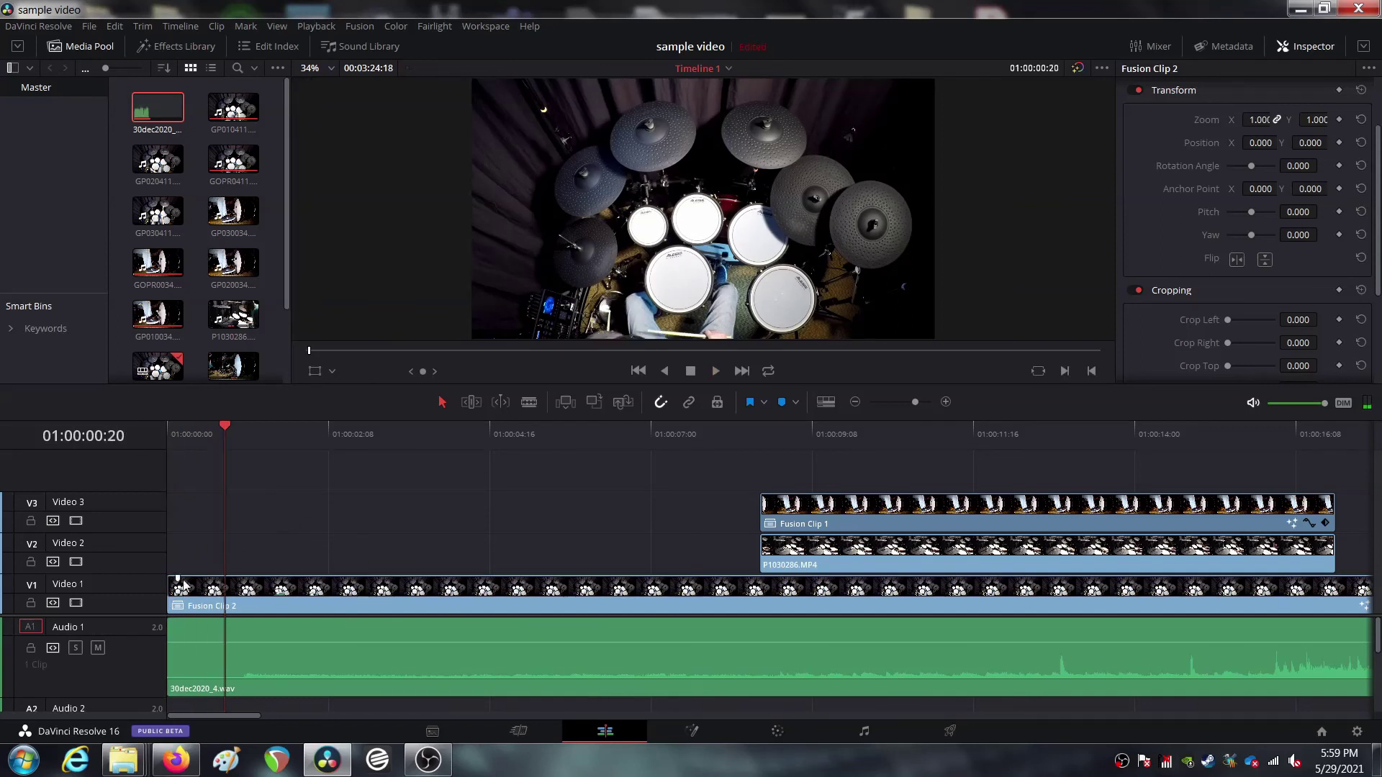
left_click(169, 432)
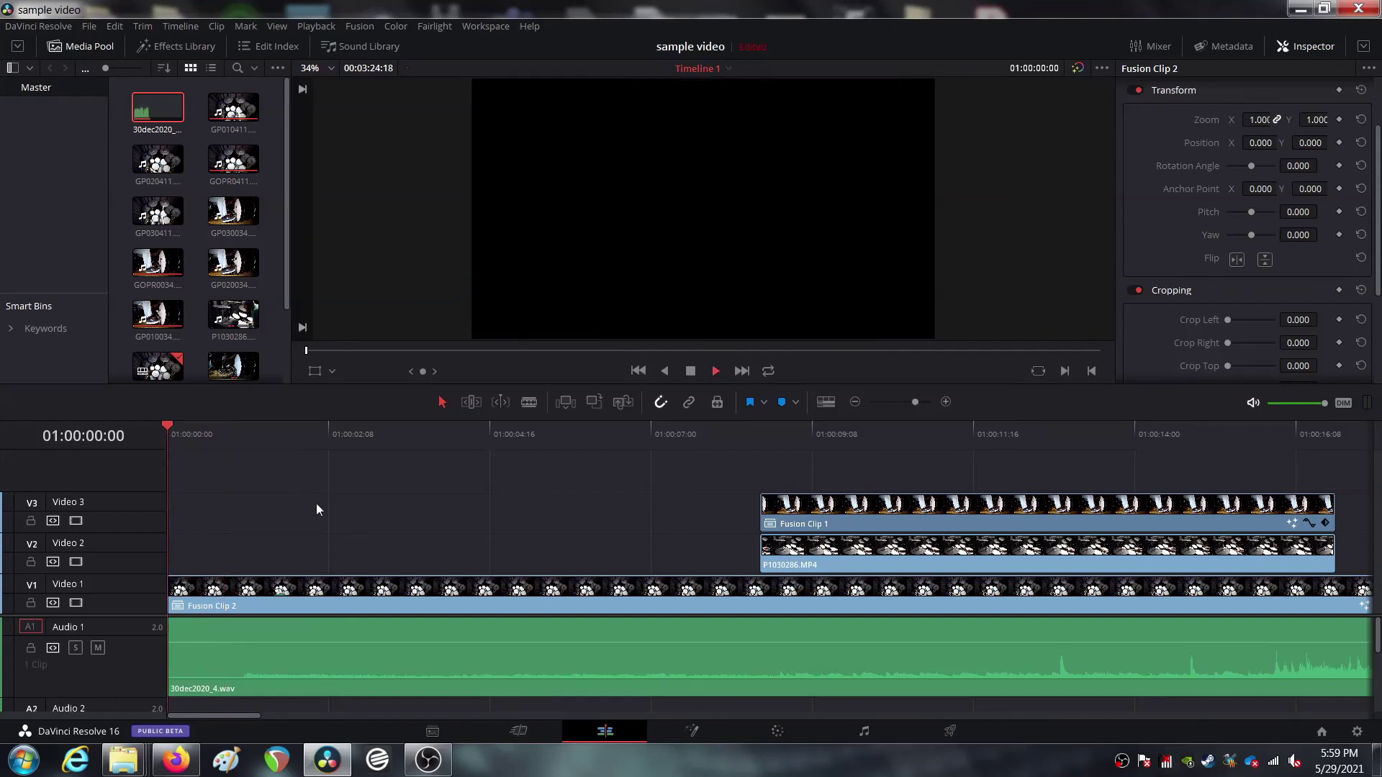
key("space")
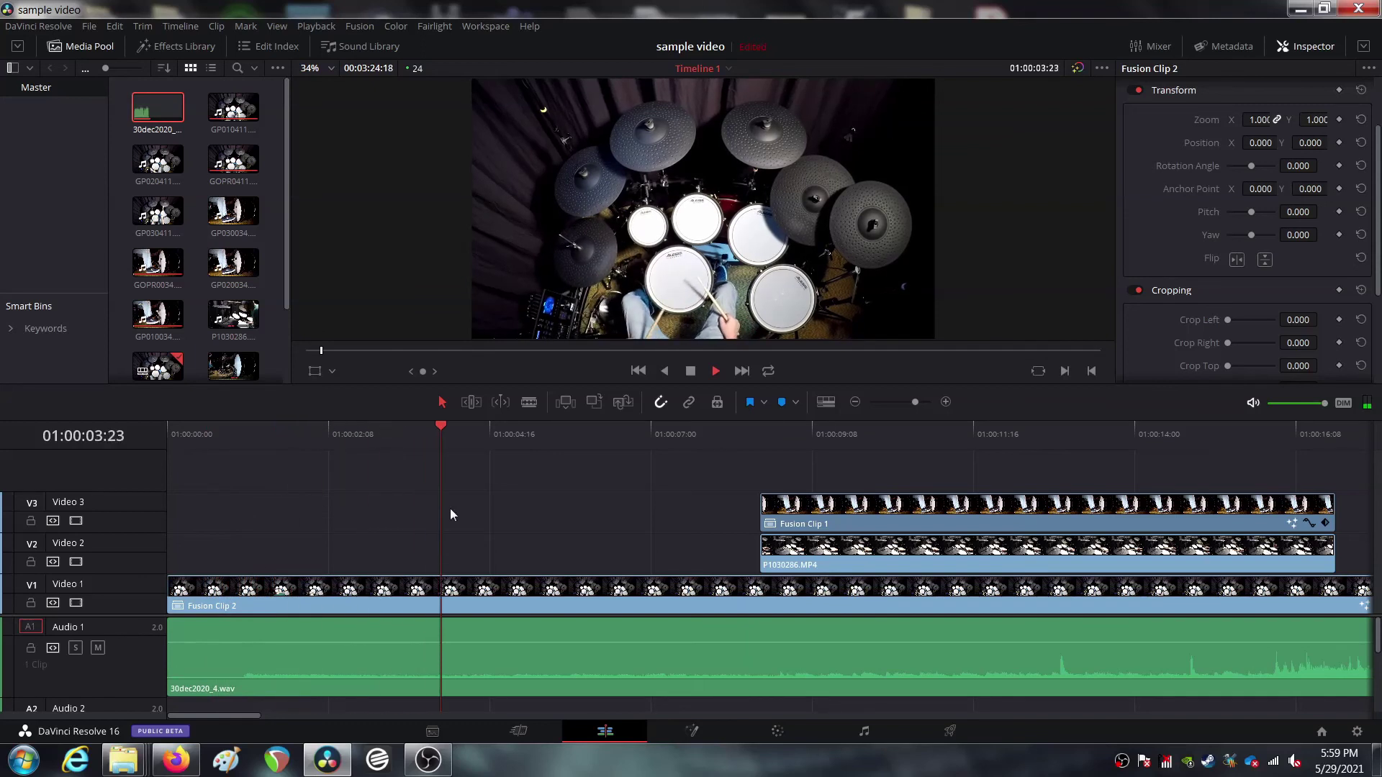
left_click(855, 402)
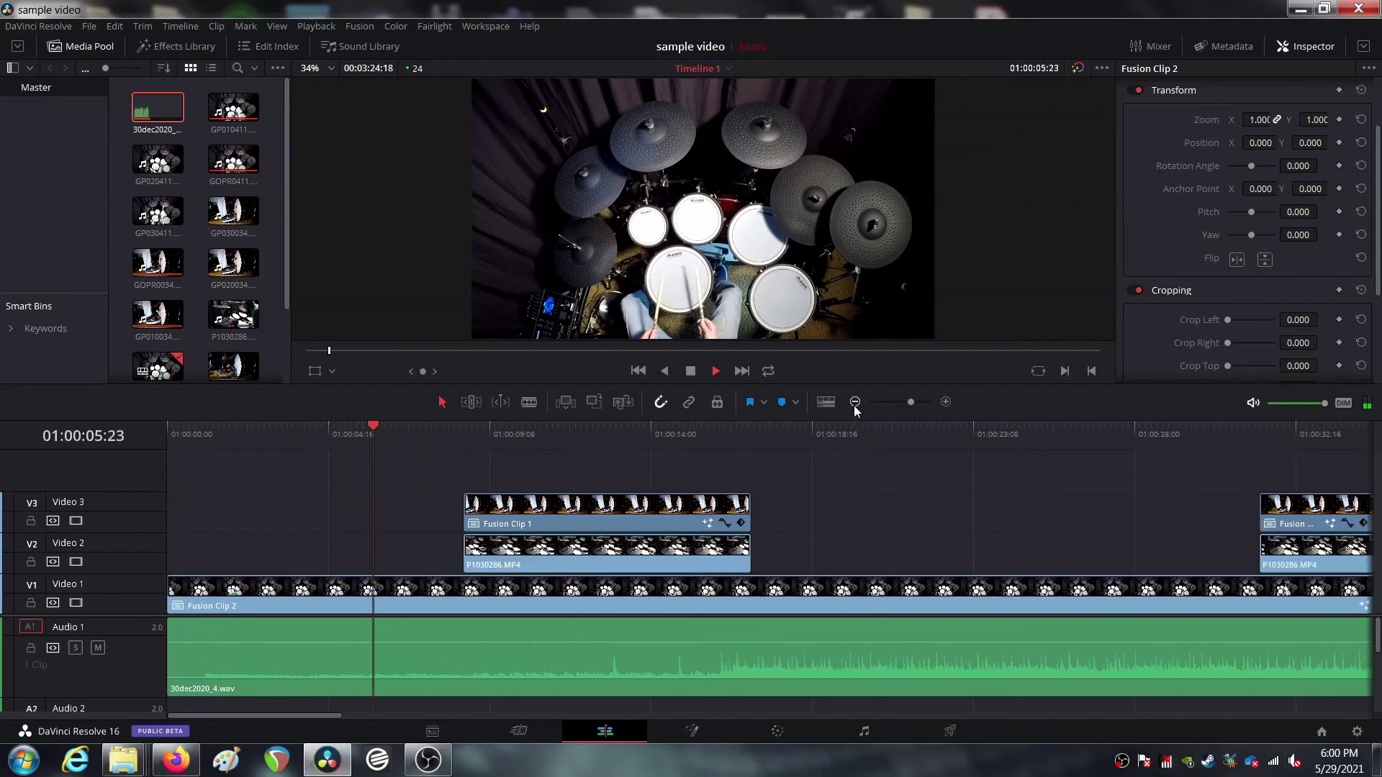
left_click(855, 402)
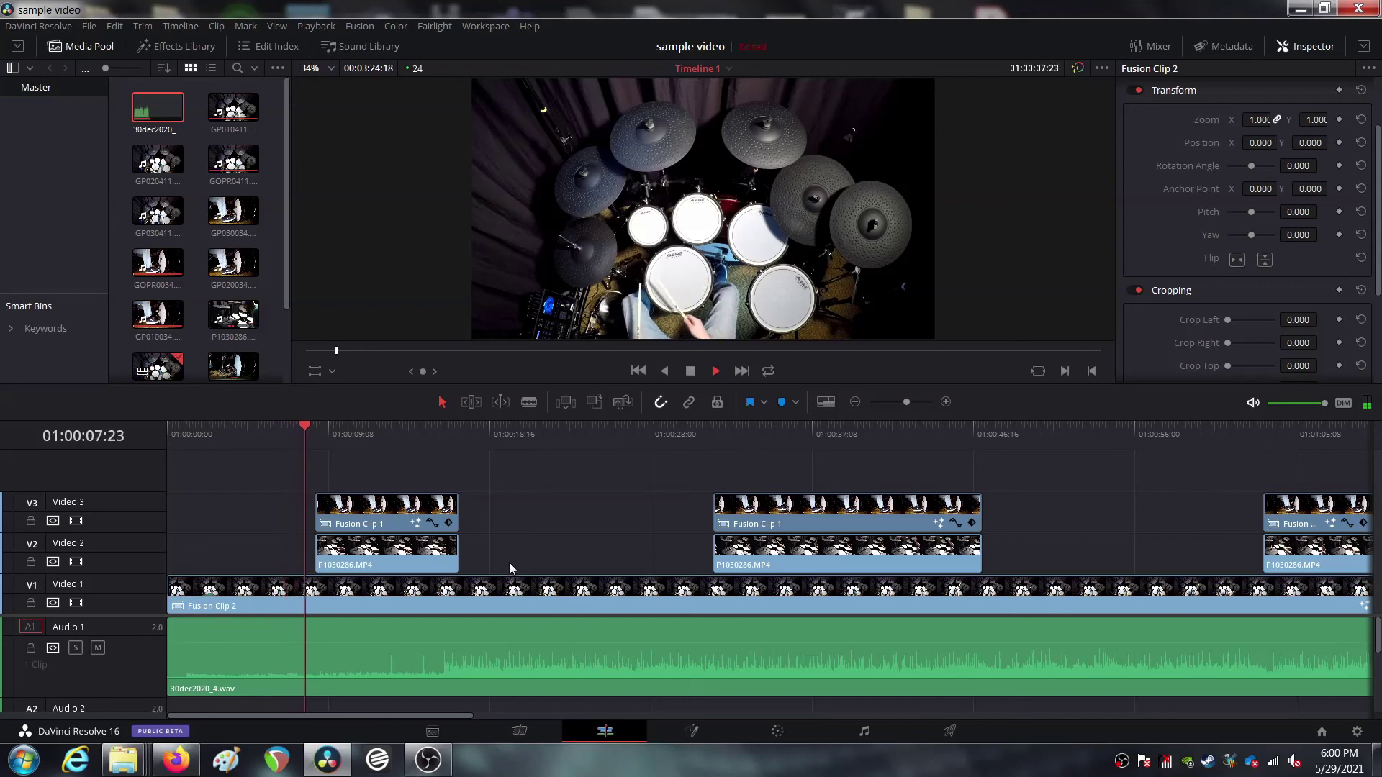
key("space")
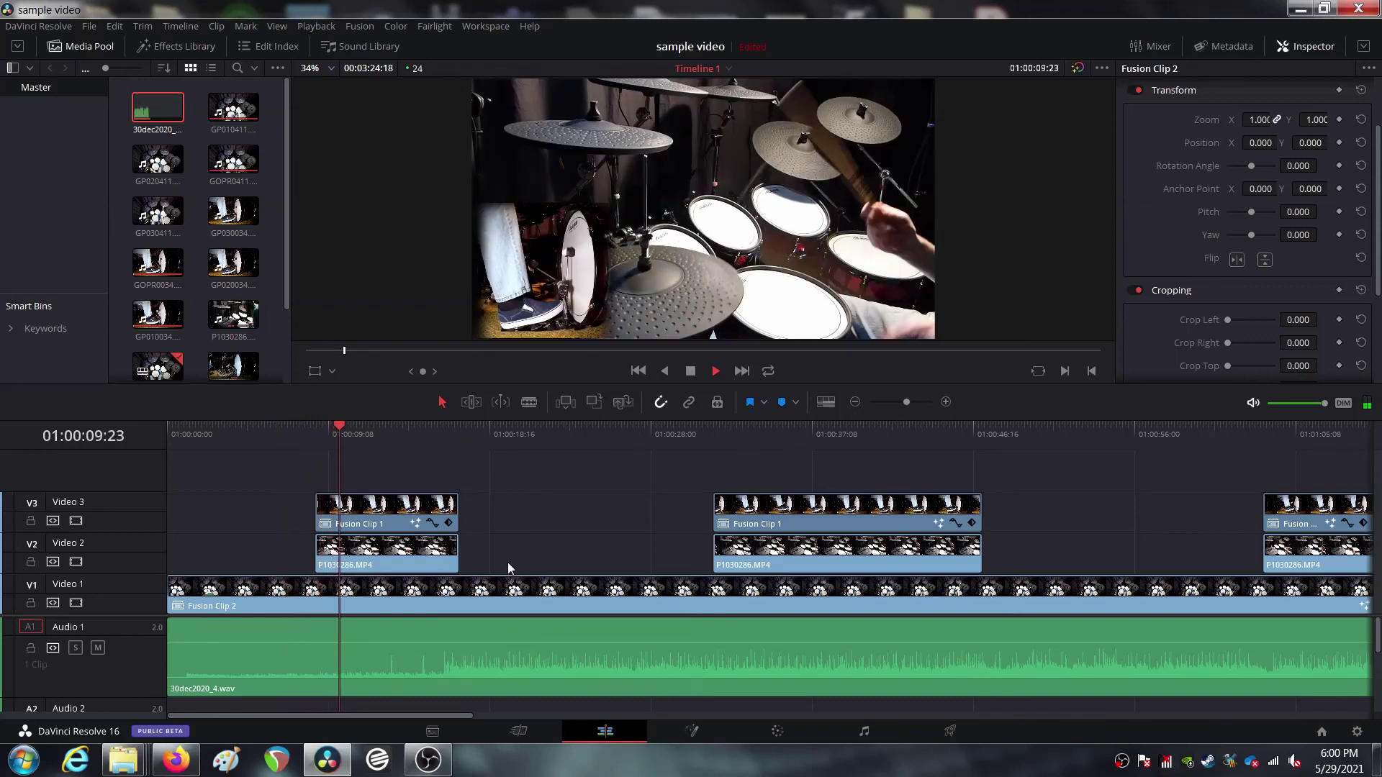
left_click(318, 433)
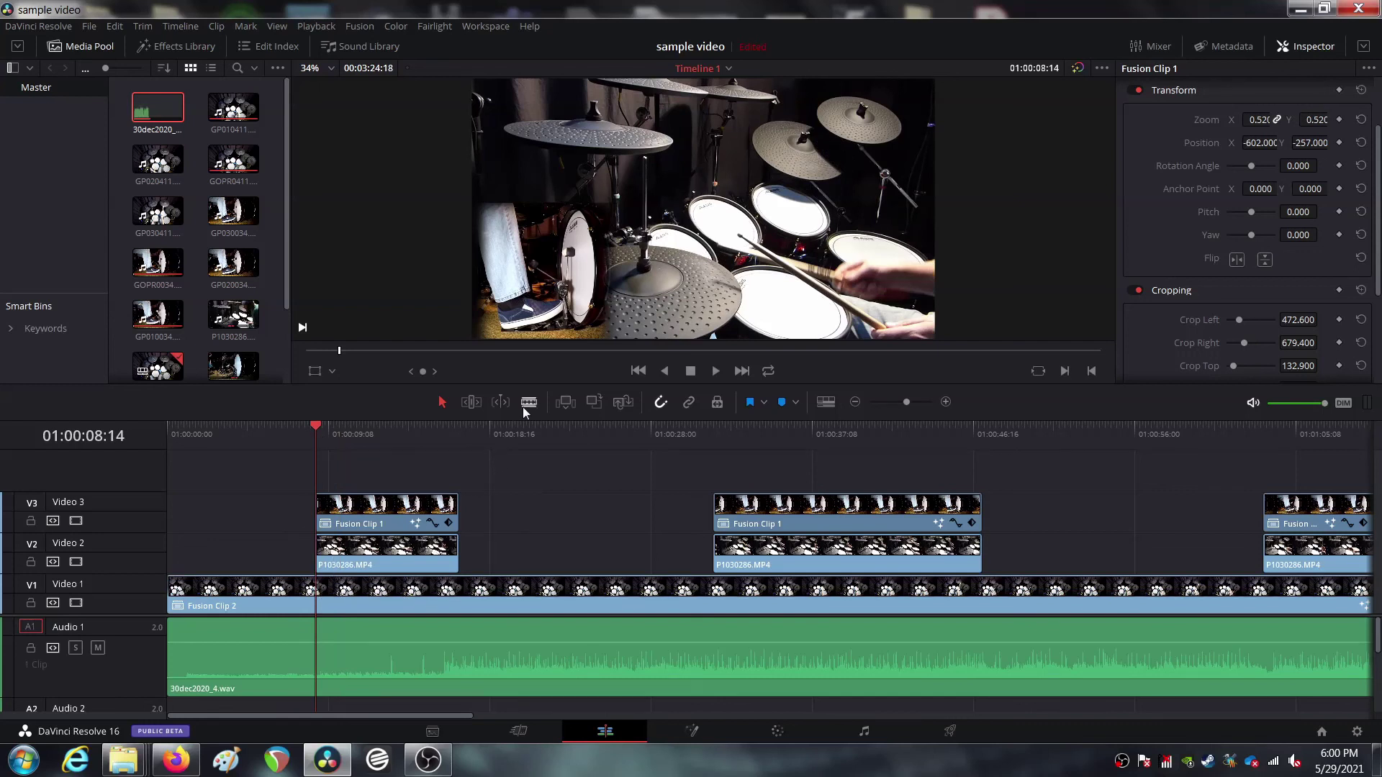
Blade the V1 clip at 01:00:08:14, 01:00:16:22, 01:00:31:15, 01:00:47:05 and 01:01:03:11
key("b")
left_click(318, 597)
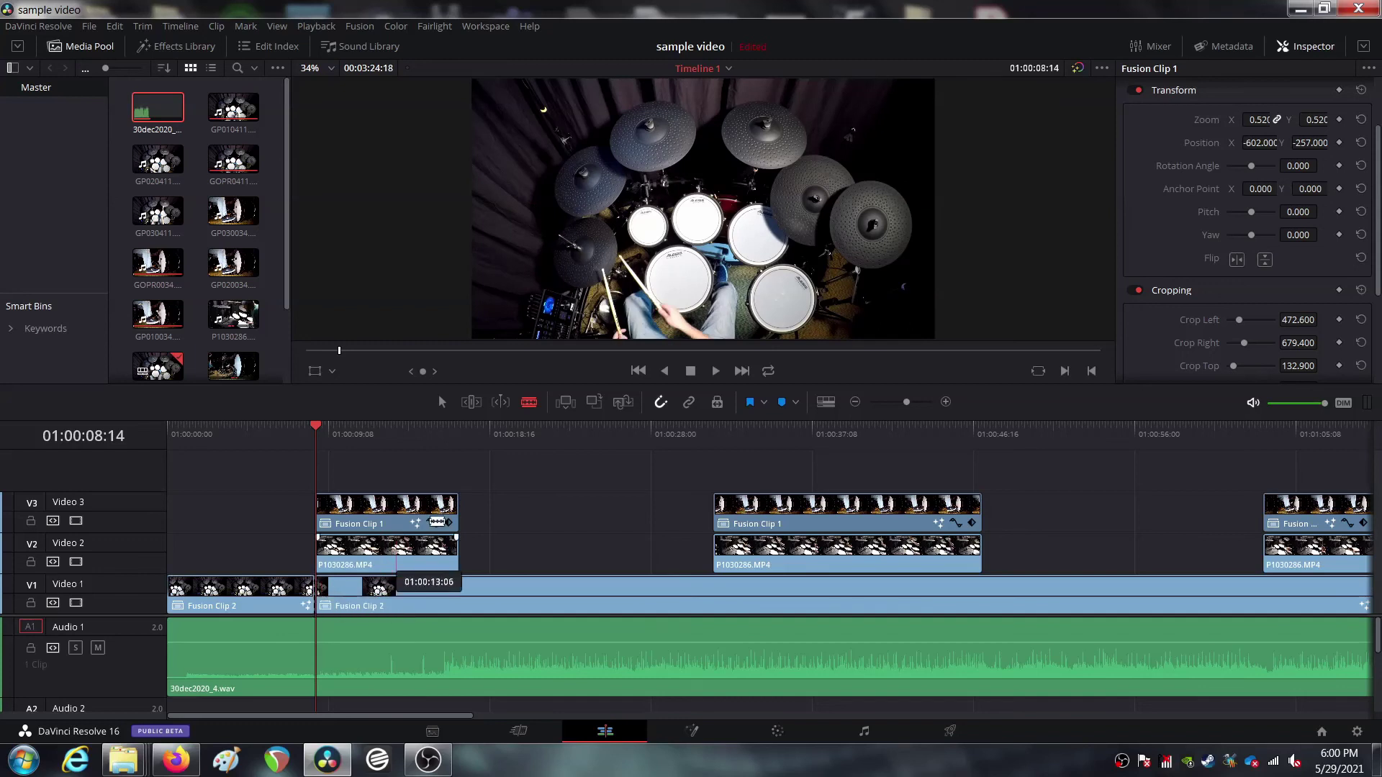
left_click(460, 429)
left_click(461, 603)
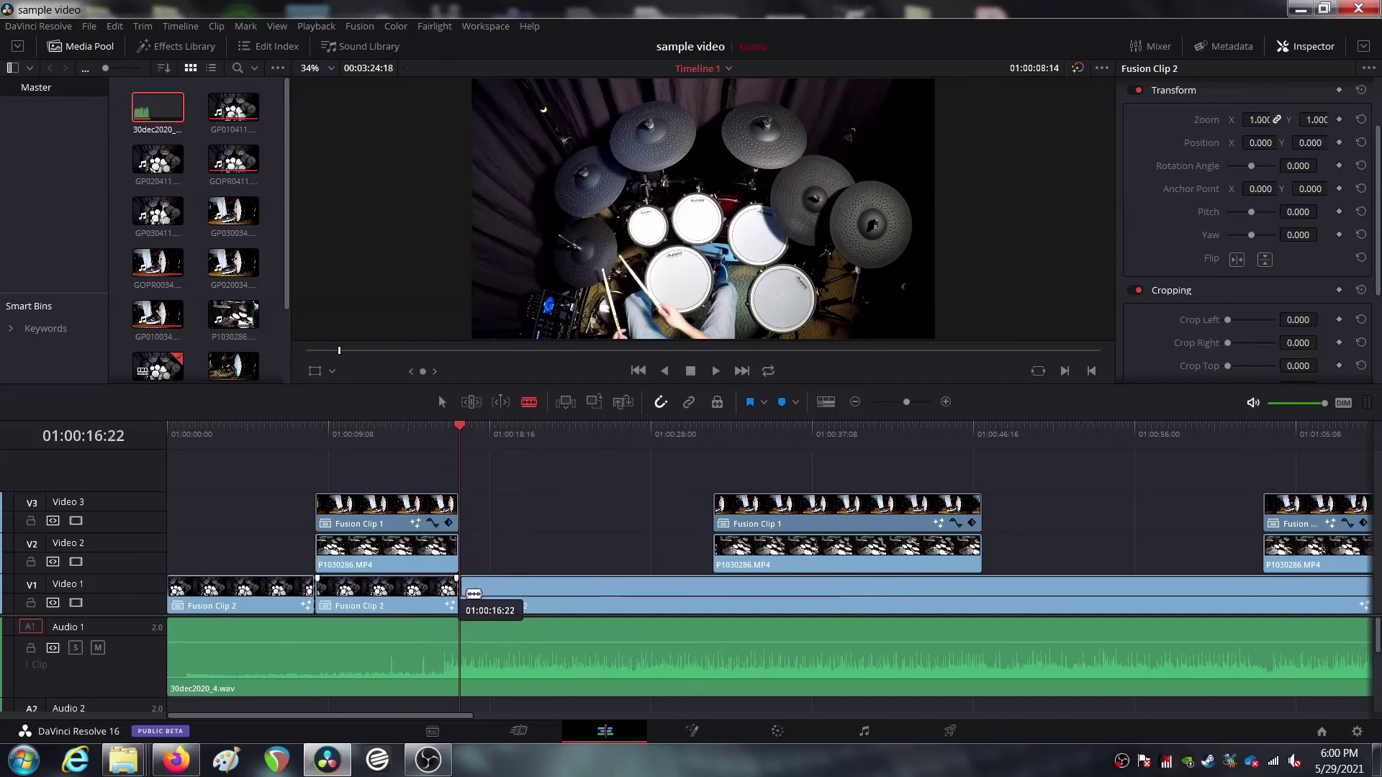
left_click(713, 429)
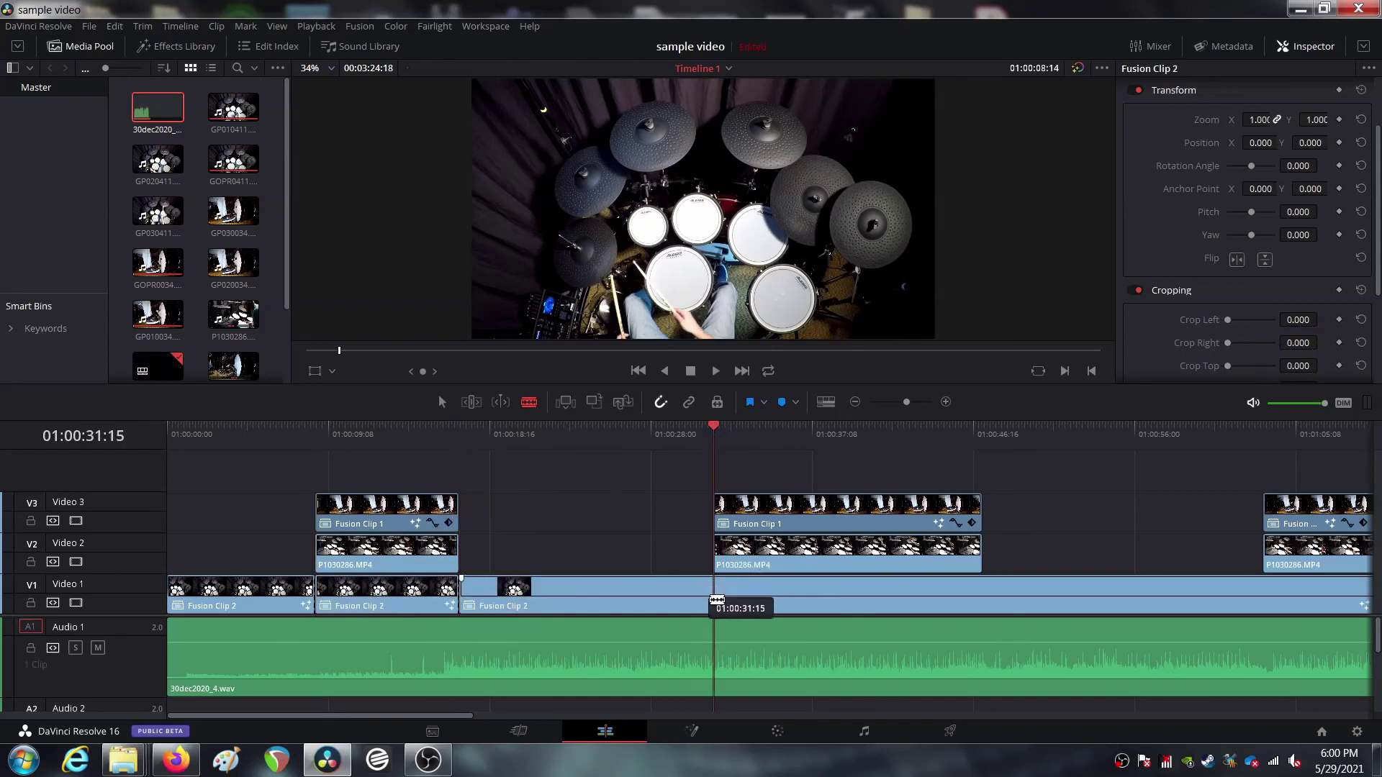
left_click(713, 598)
left_click(979, 432)
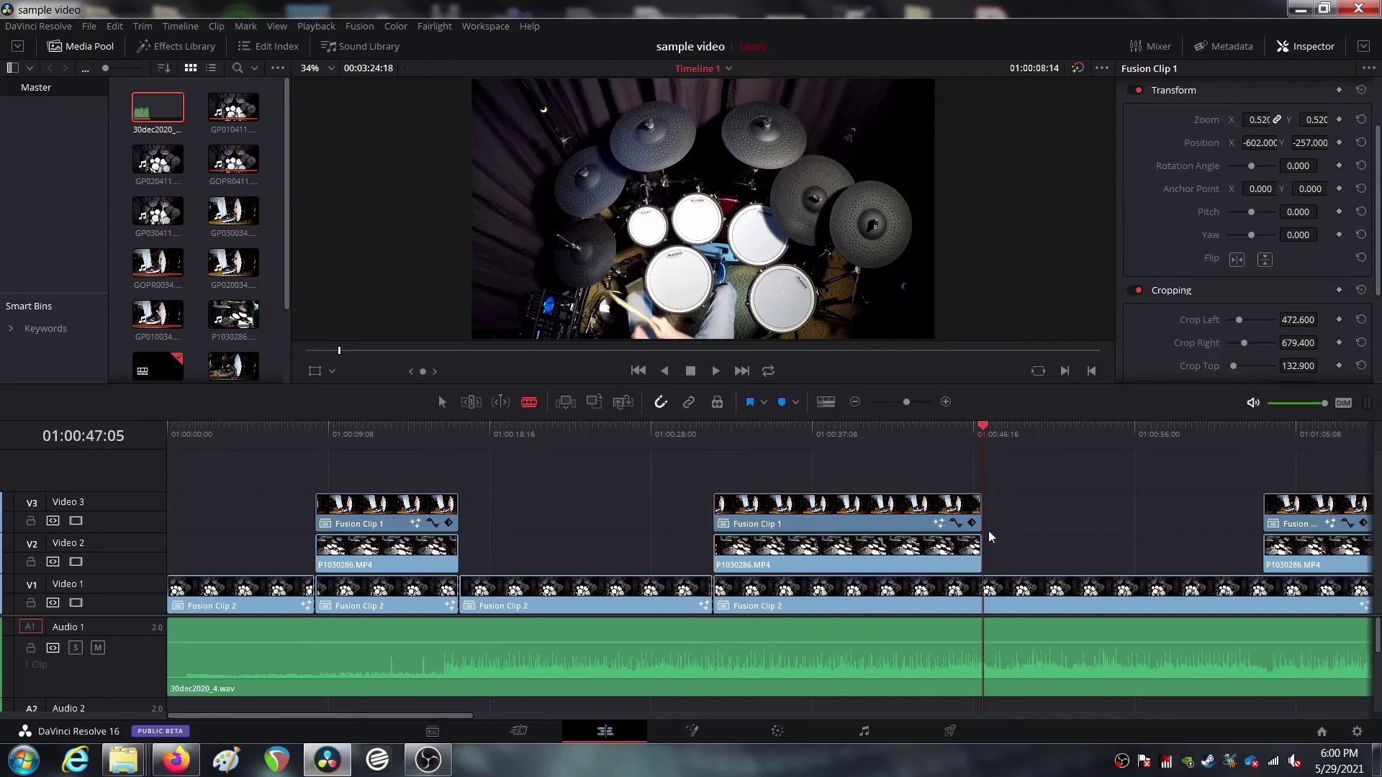
left_click(983, 597)
left_click(1263, 435)
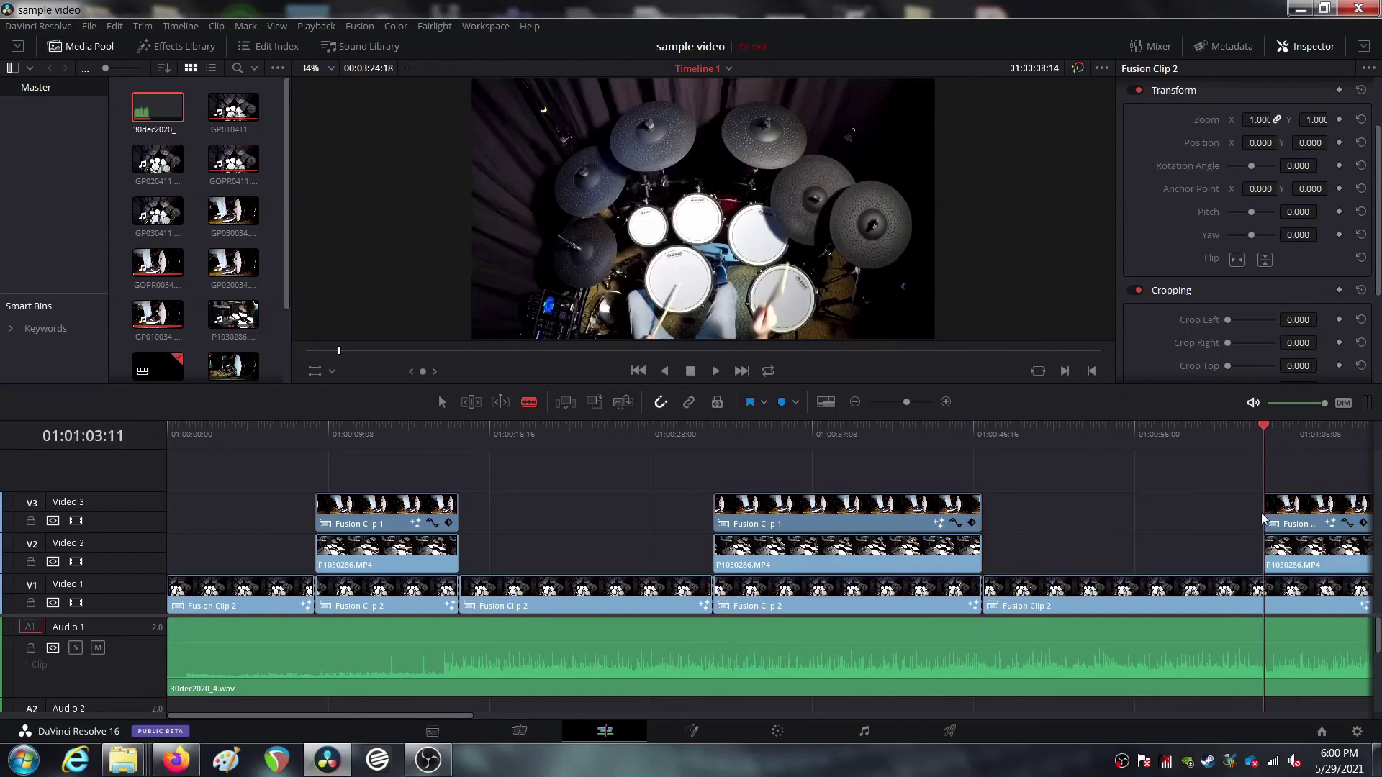
left_click(1263, 597)
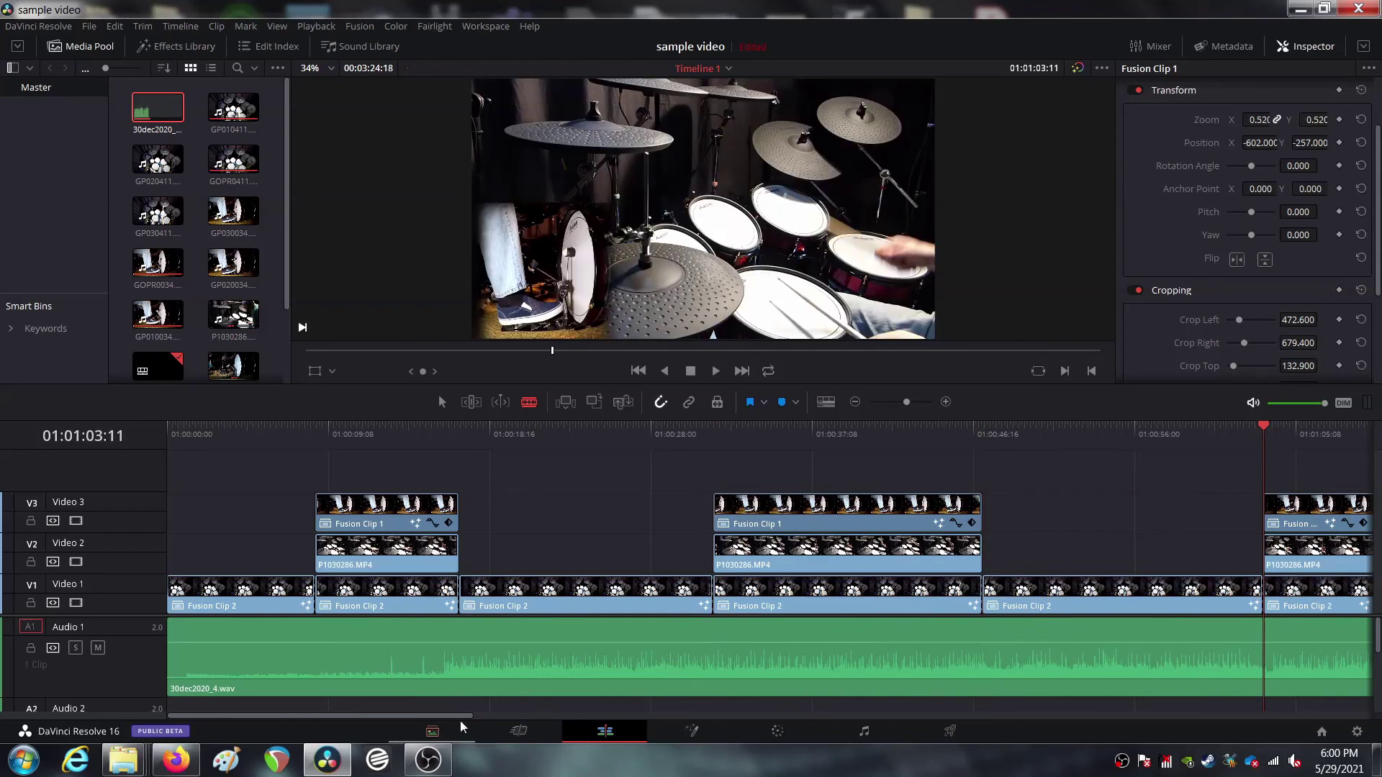
Blade V1 at the later cut points near 01:02:08:18, 01:02:24:05, 01:02:35 and 01:02:55
left_click_drag(464, 715, 631, 716)
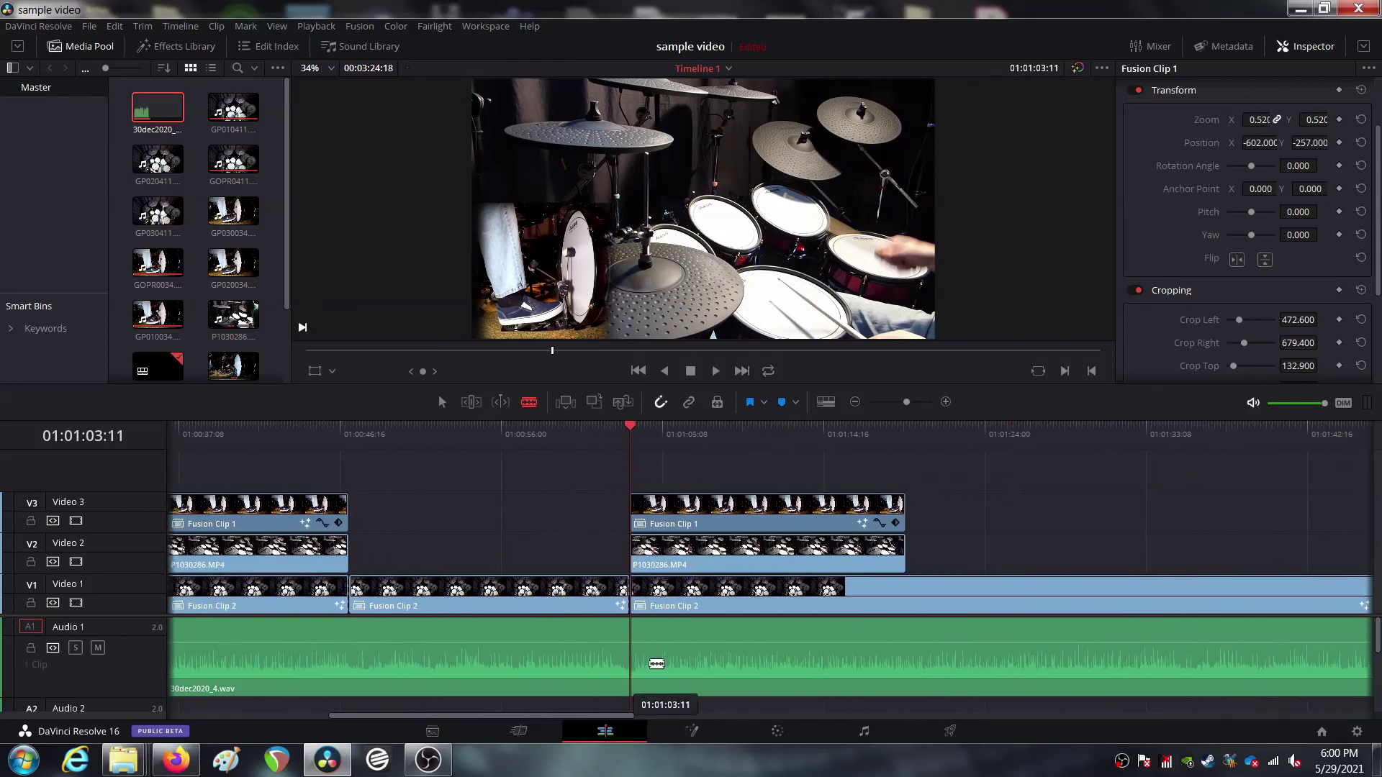
left_click(908, 434)
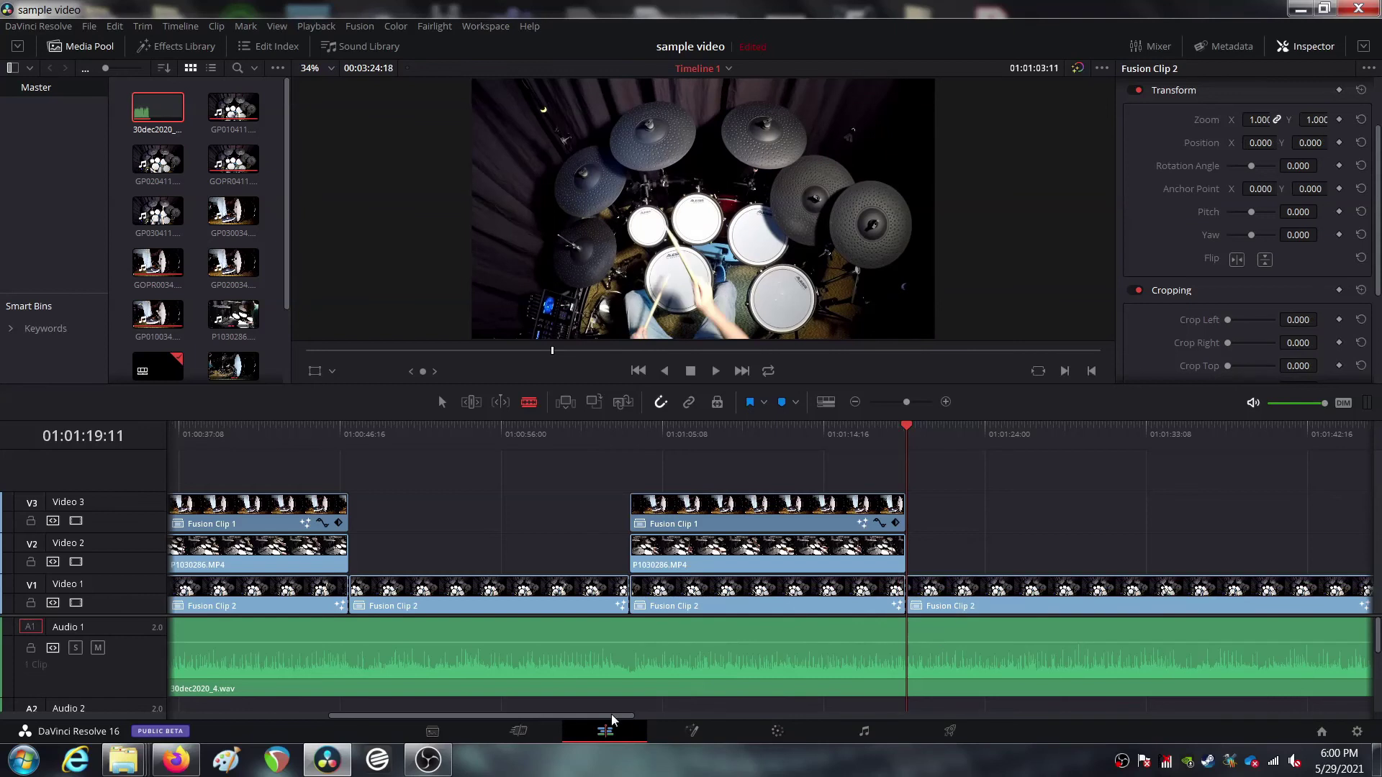
left_click_drag(619, 715, 858, 716)
left_click(855, 402)
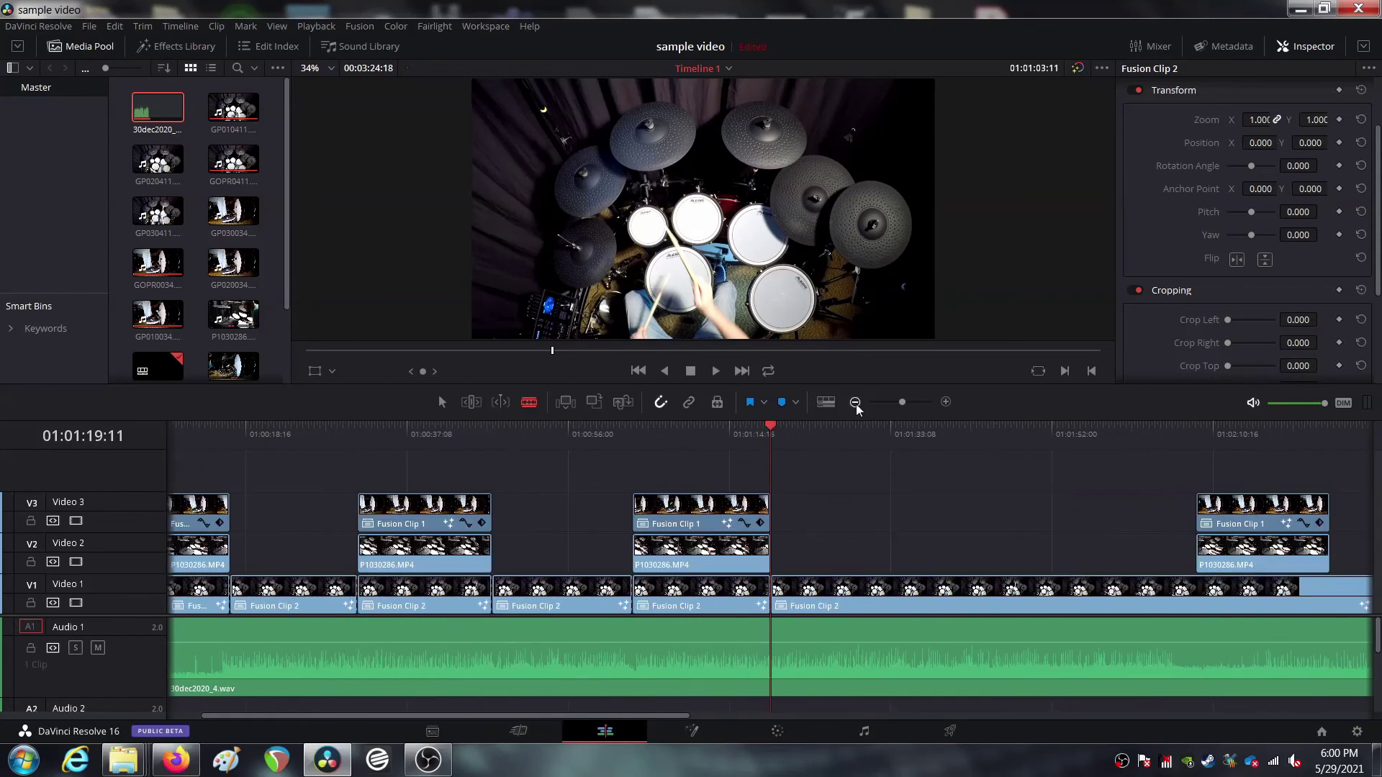
left_click(855, 402)
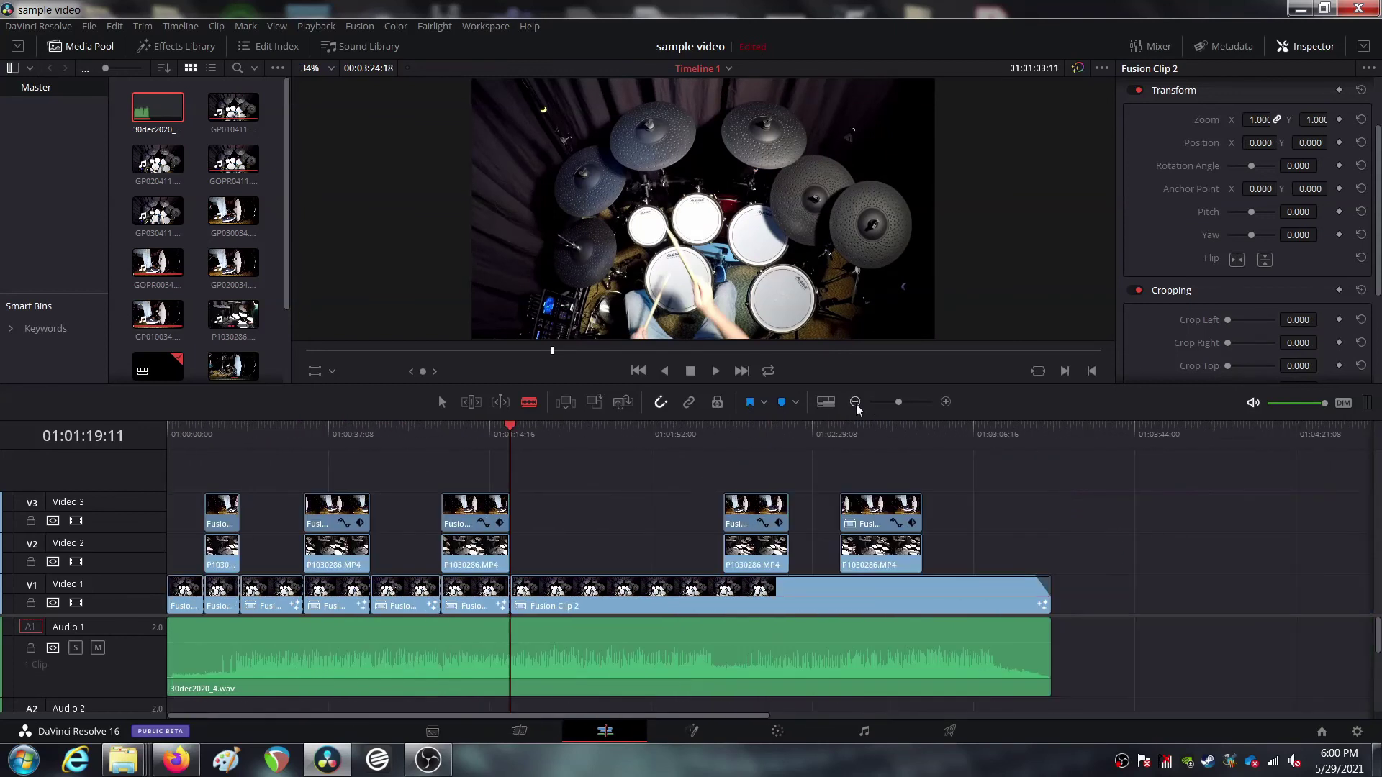
left_click(722, 436)
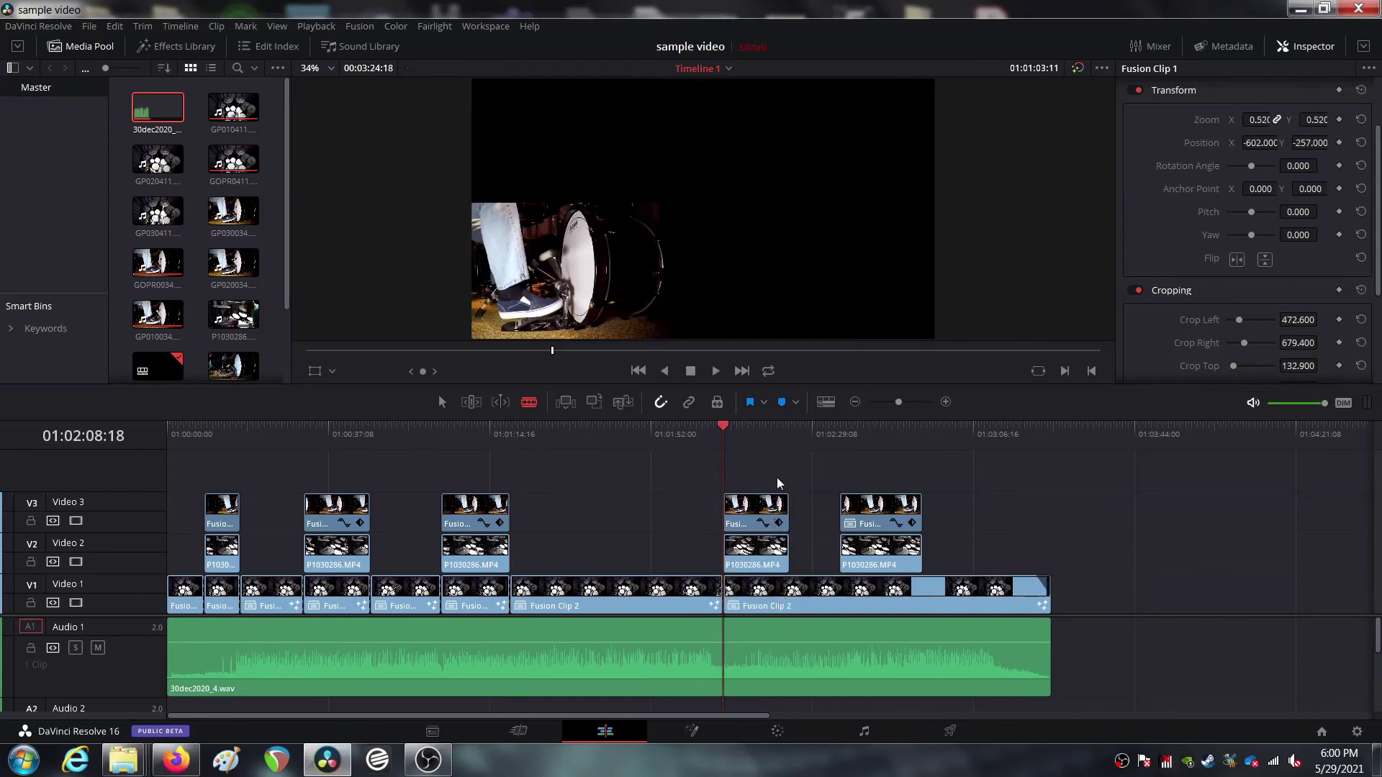
left_click(790, 597)
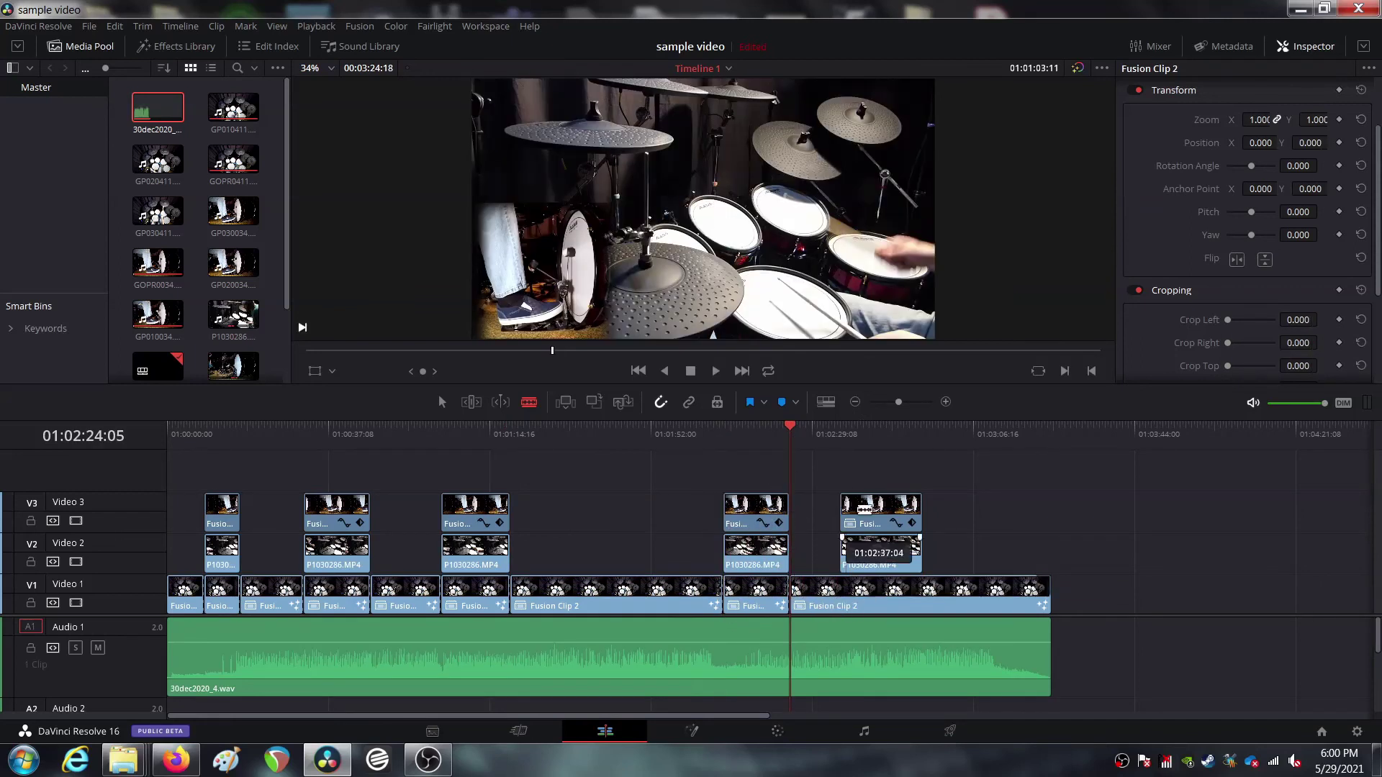
left_click(842, 591)
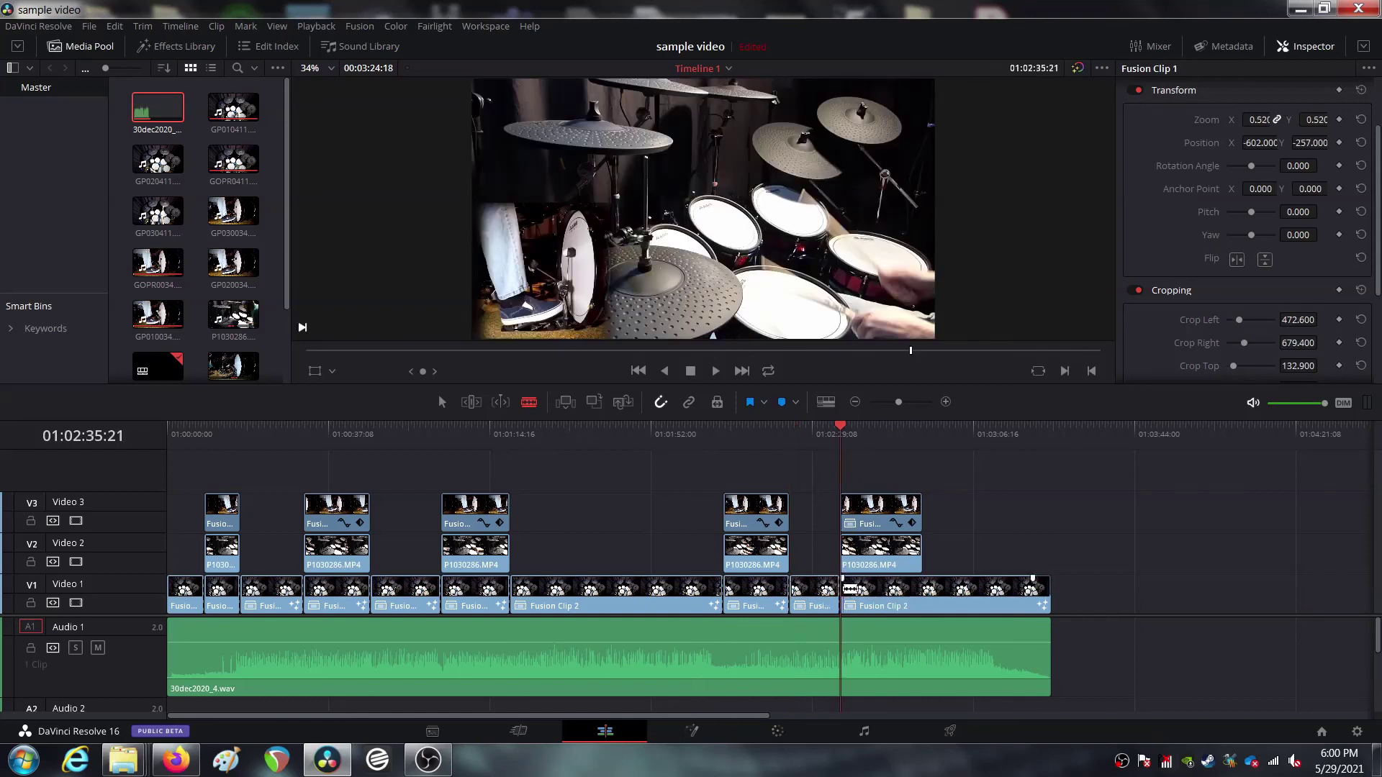
left_click(924, 594)
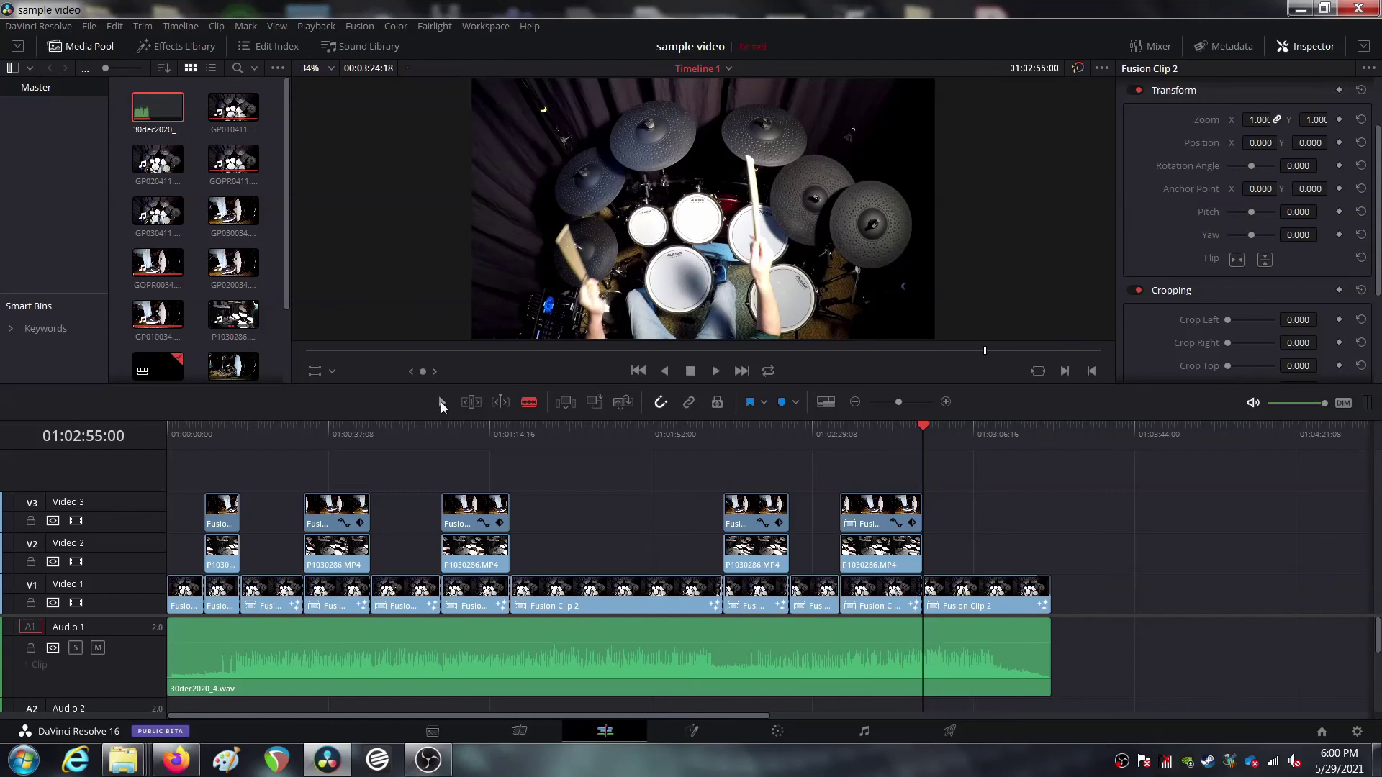
Delete the five V1 pieces beneath the overlays, leaving gaps, and return the playhead near the start
left_click(442, 402)
left_click(888, 592)
key("BackSpace")
left_click(761, 605)
key("BackSpace")
left_click(484, 605)
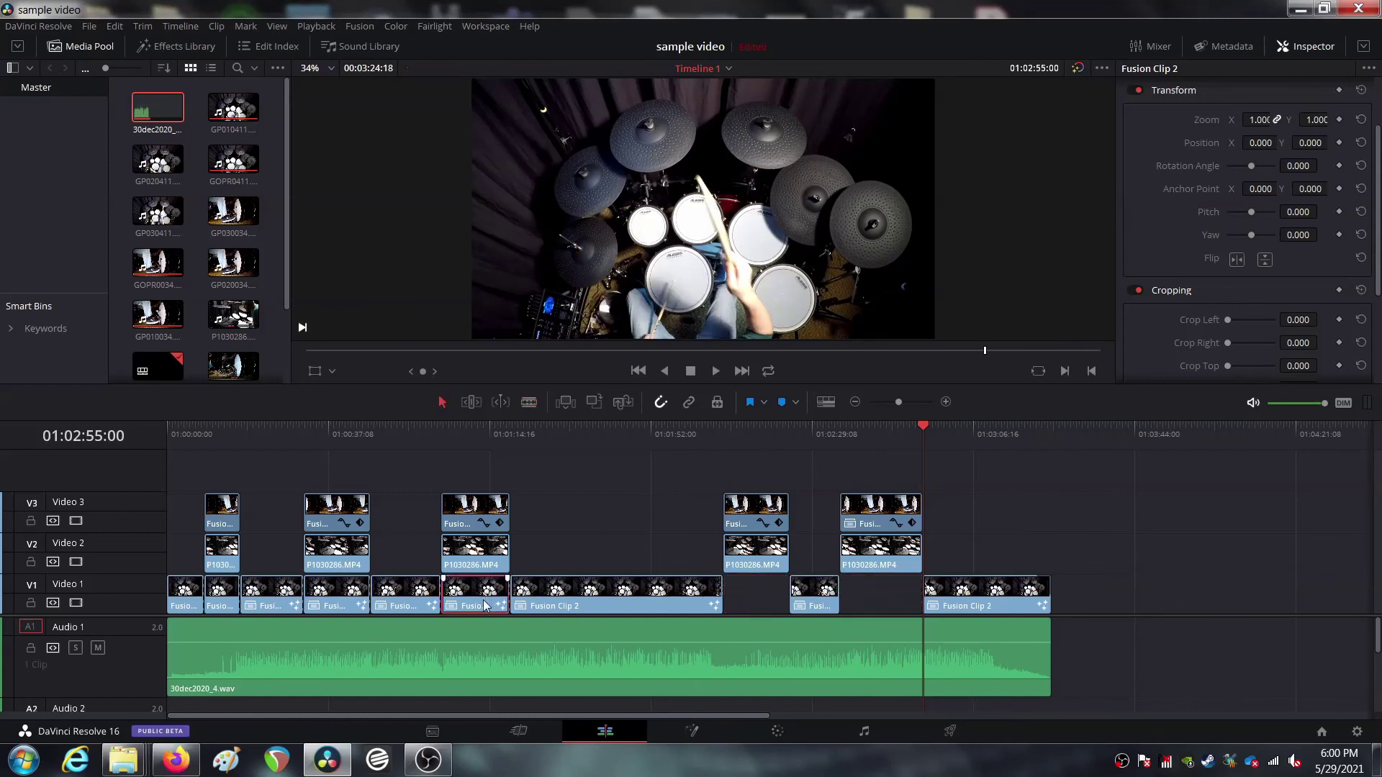
key("BackSpace")
left_click(360, 605)
key("BackSpace")
left_click(229, 604)
key("BackSpace")
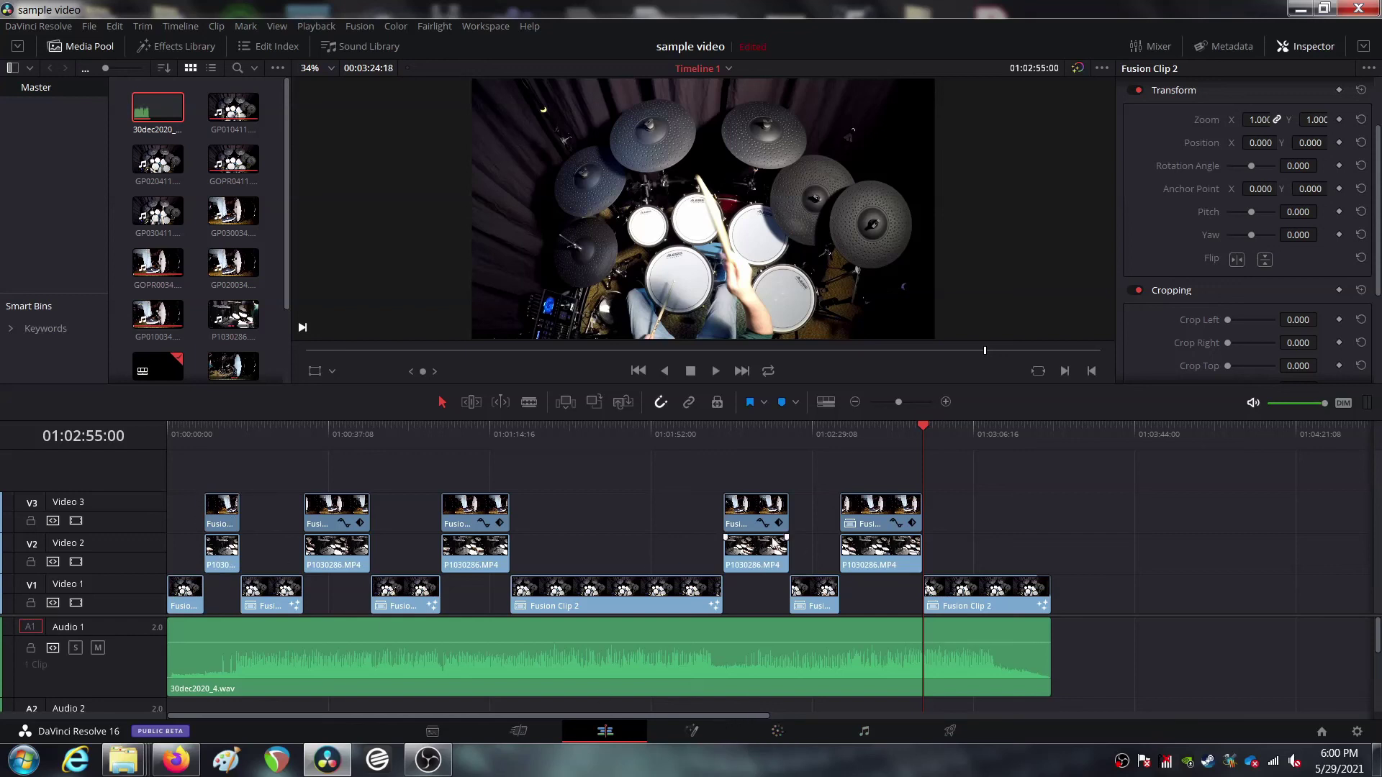
left_click(192, 431)
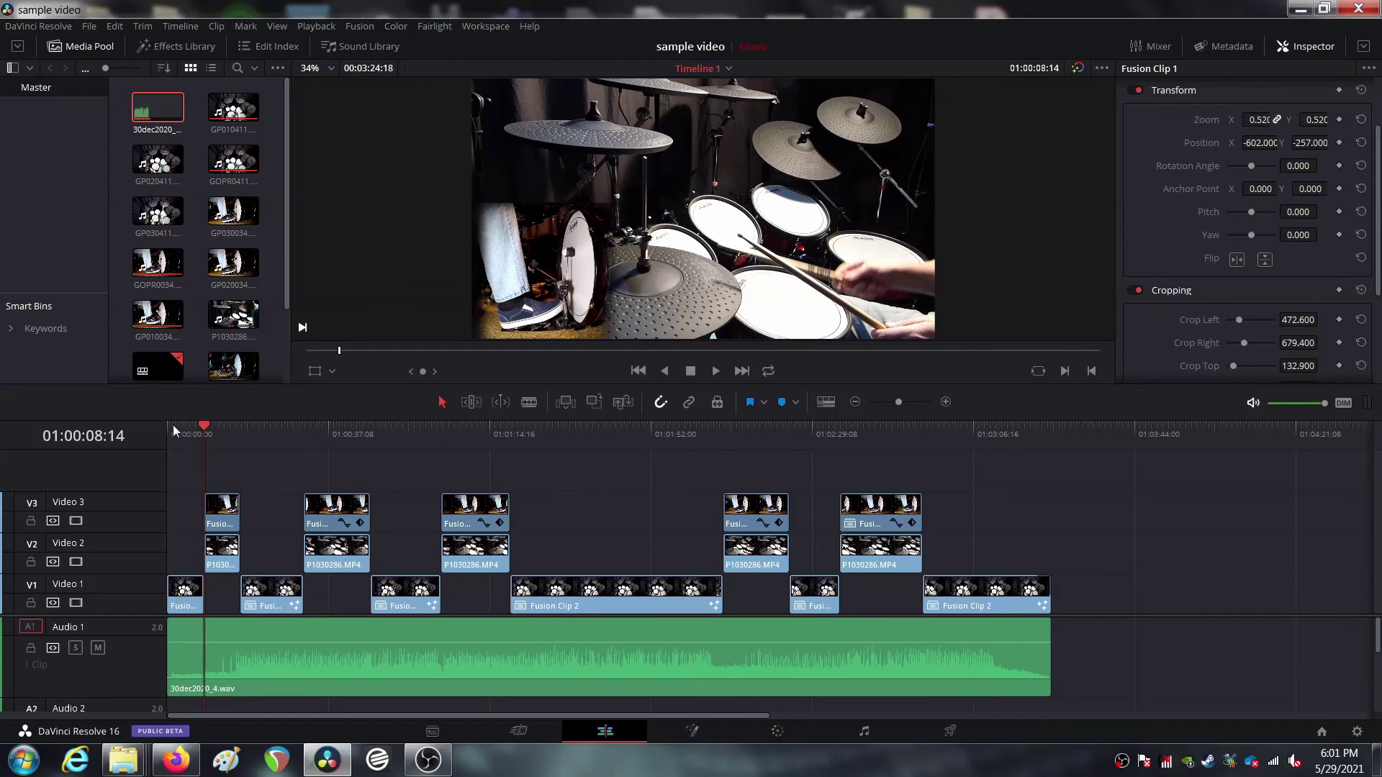
Play the cut timeline from 01:00:00:00 to review the gaps under each cutaway
left_click(170, 425)
key("space")
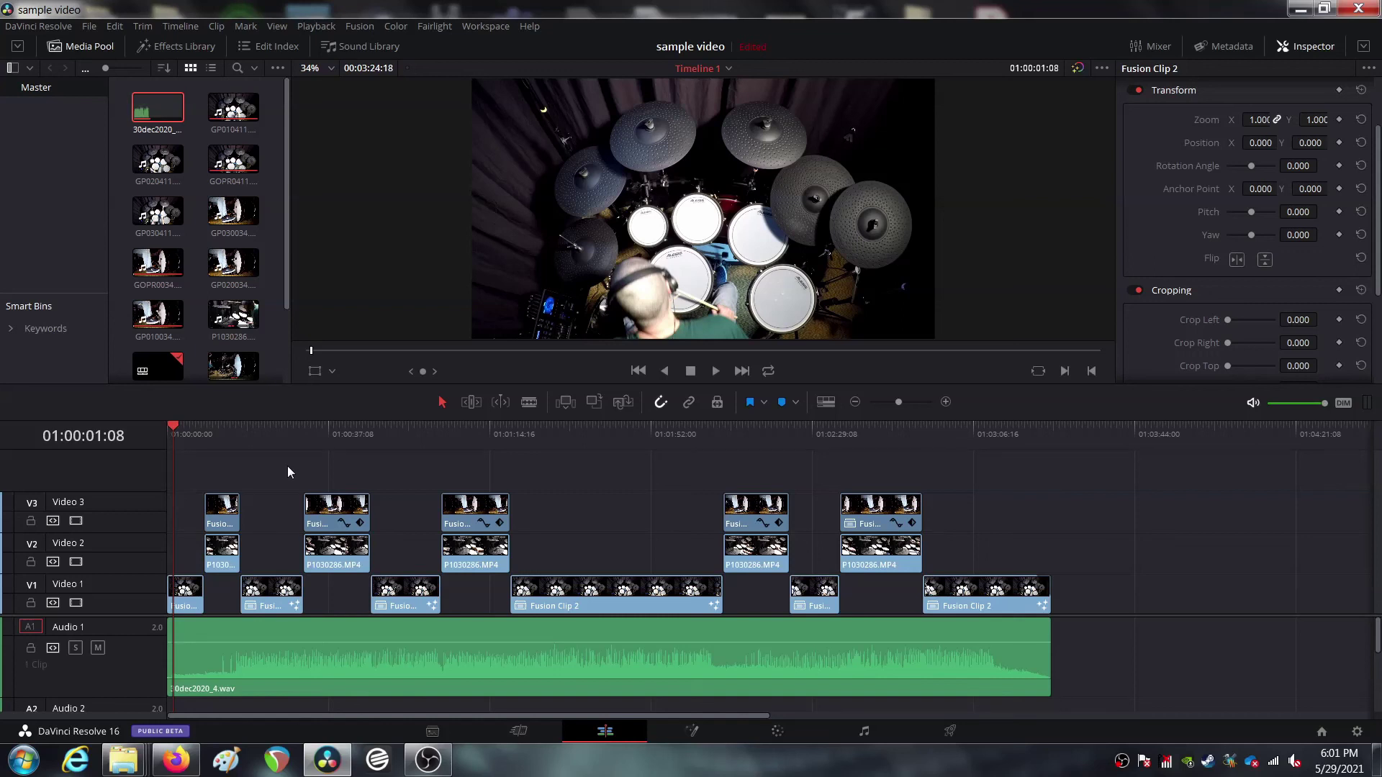
Apply the YouTube 1080p preset (1920x1080, QuickTime, H.264) on the Deliver page
left_click(950, 733)
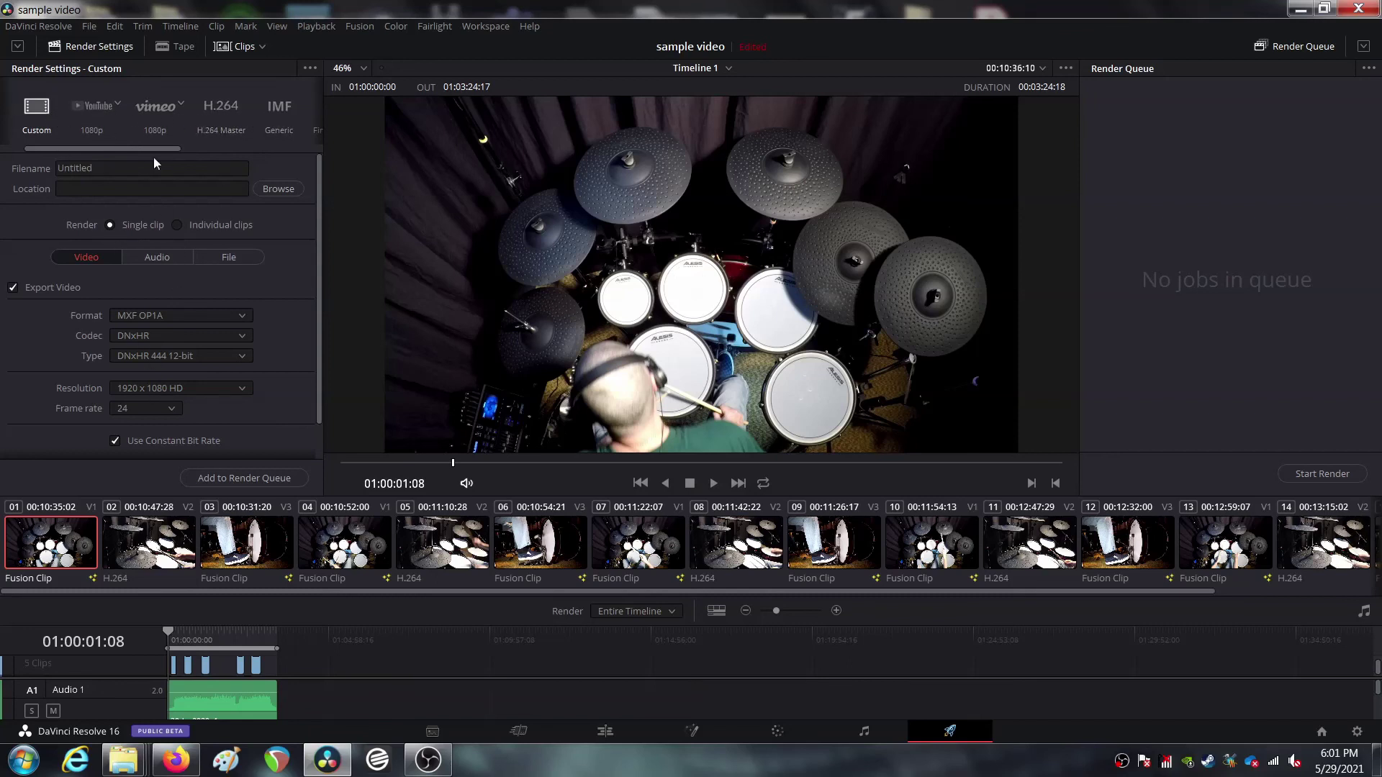
left_click(94, 106)
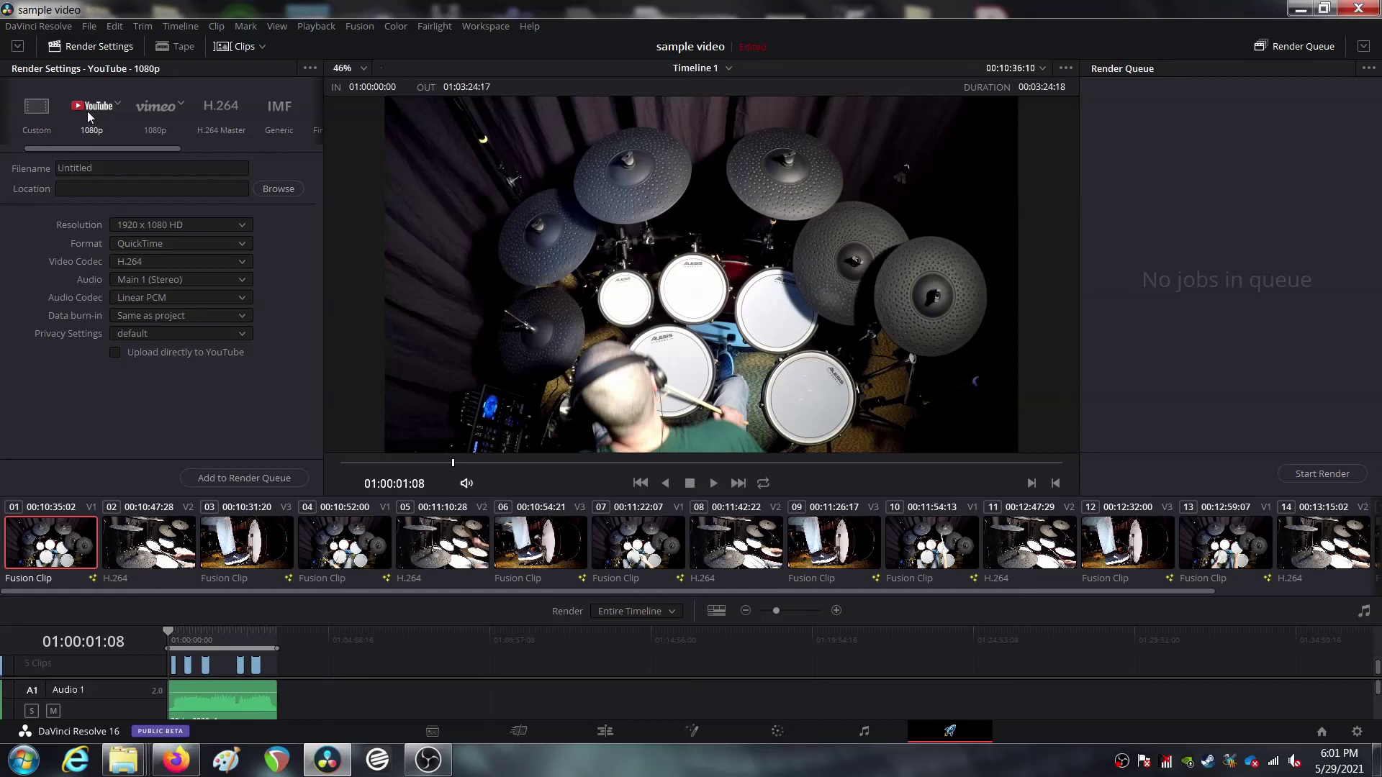
Name the render output 'sample video' and set its resolution to 1920 x 1080 HD
left_click(106, 164)
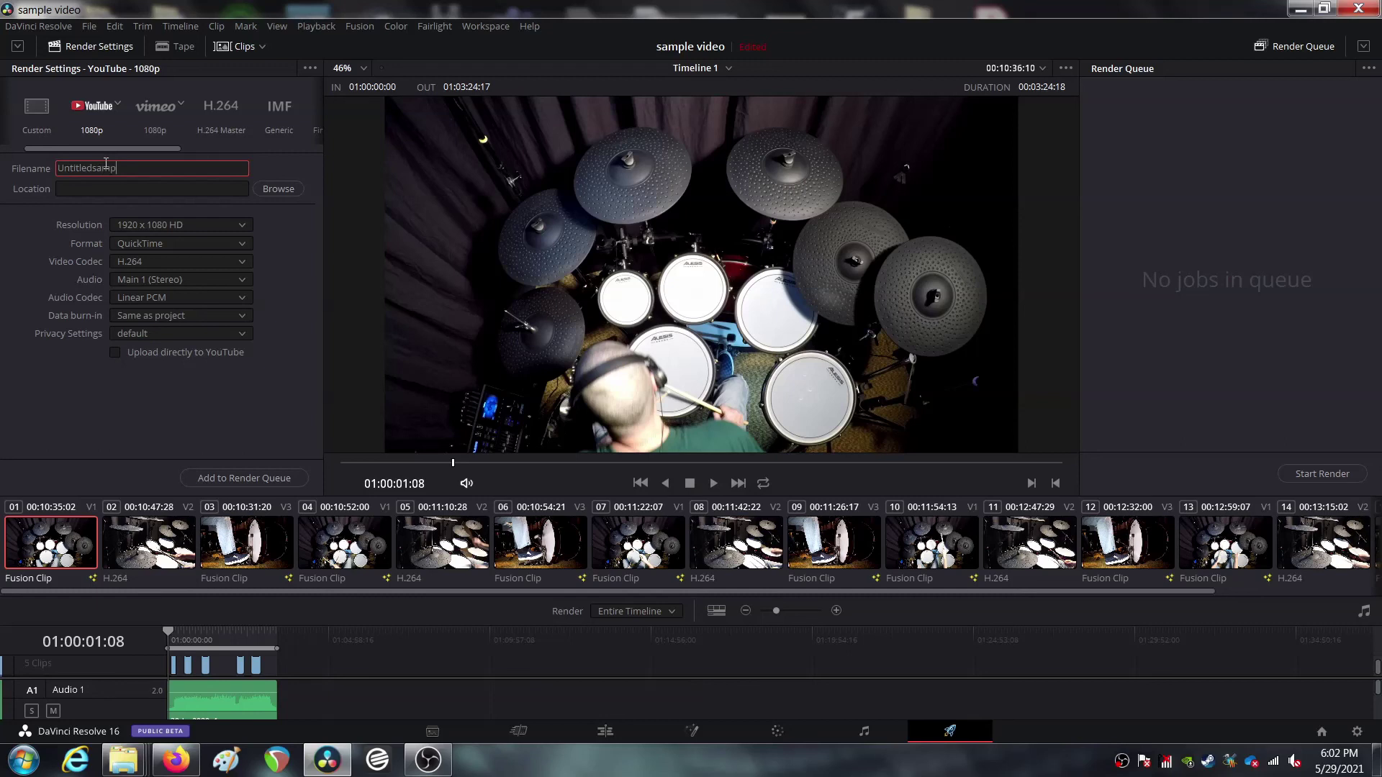
key("BackSpace")
key("BackSpace")
key("BackSpace")
key("BackSpace")
key("BackSpace")
key("BackSpace")
key("BackSpace")
key("BackSpace")
type("sample video")
key("Return")
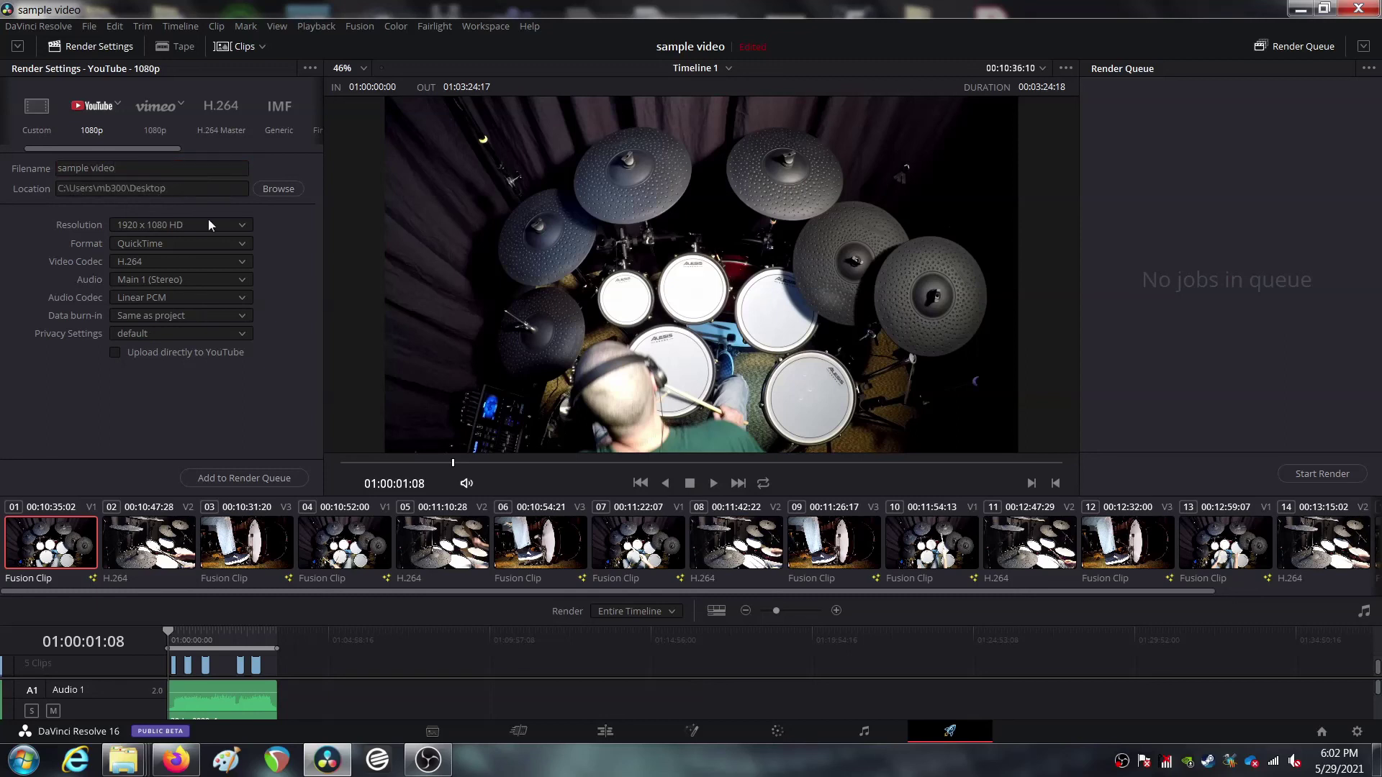
left_click(242, 226)
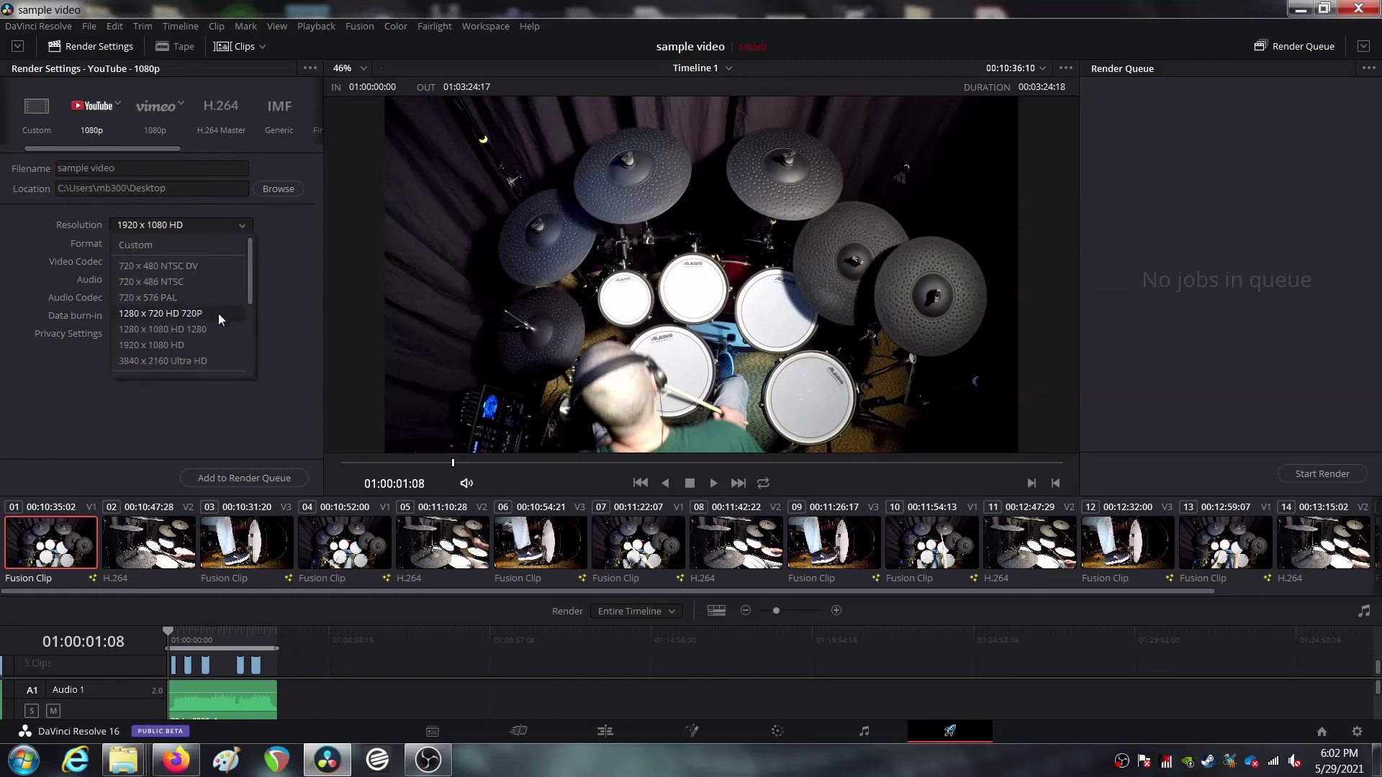
left_click(213, 347)
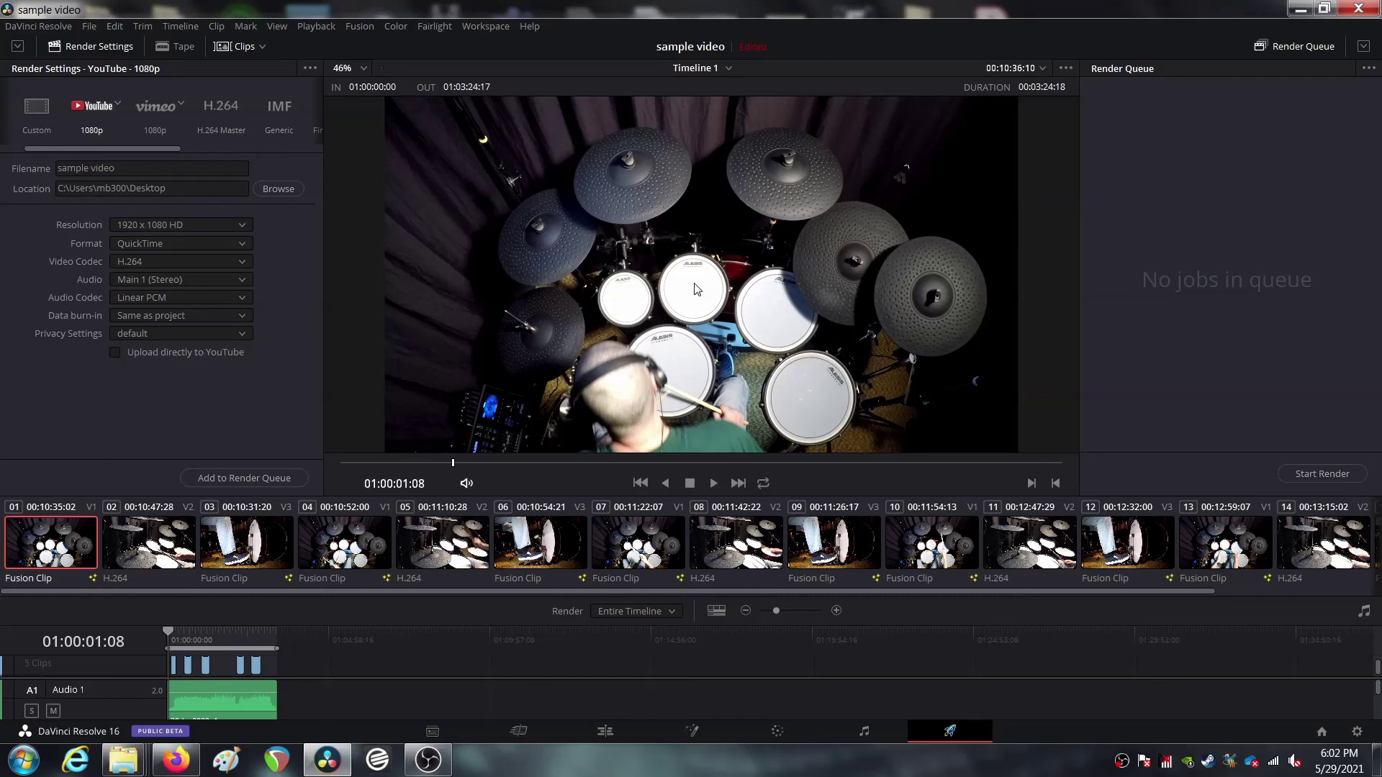
left_click(245, 242)
Set the format to MP4, add 'sample video' to the render queue, and start rendering
left_click(225, 262)
left_click(243, 478)
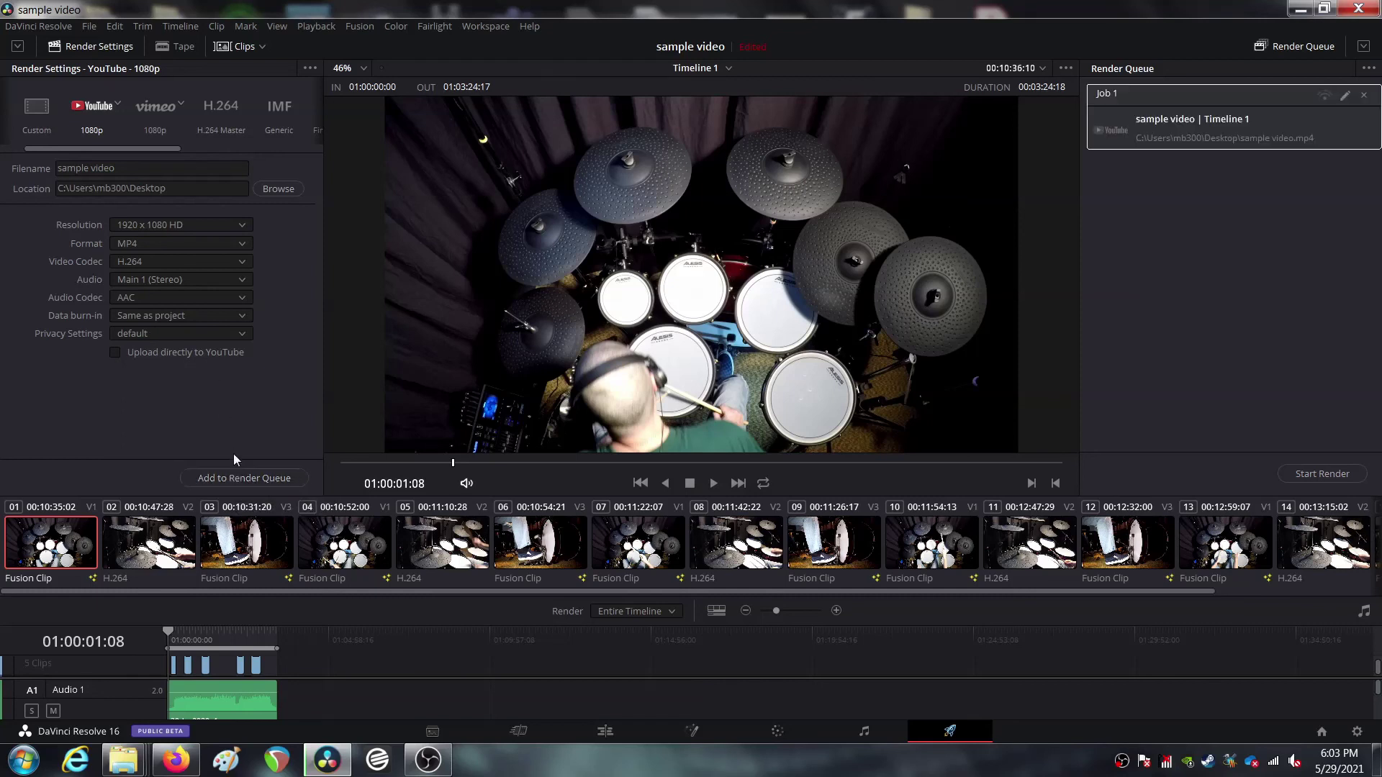
left_click(1316, 474)
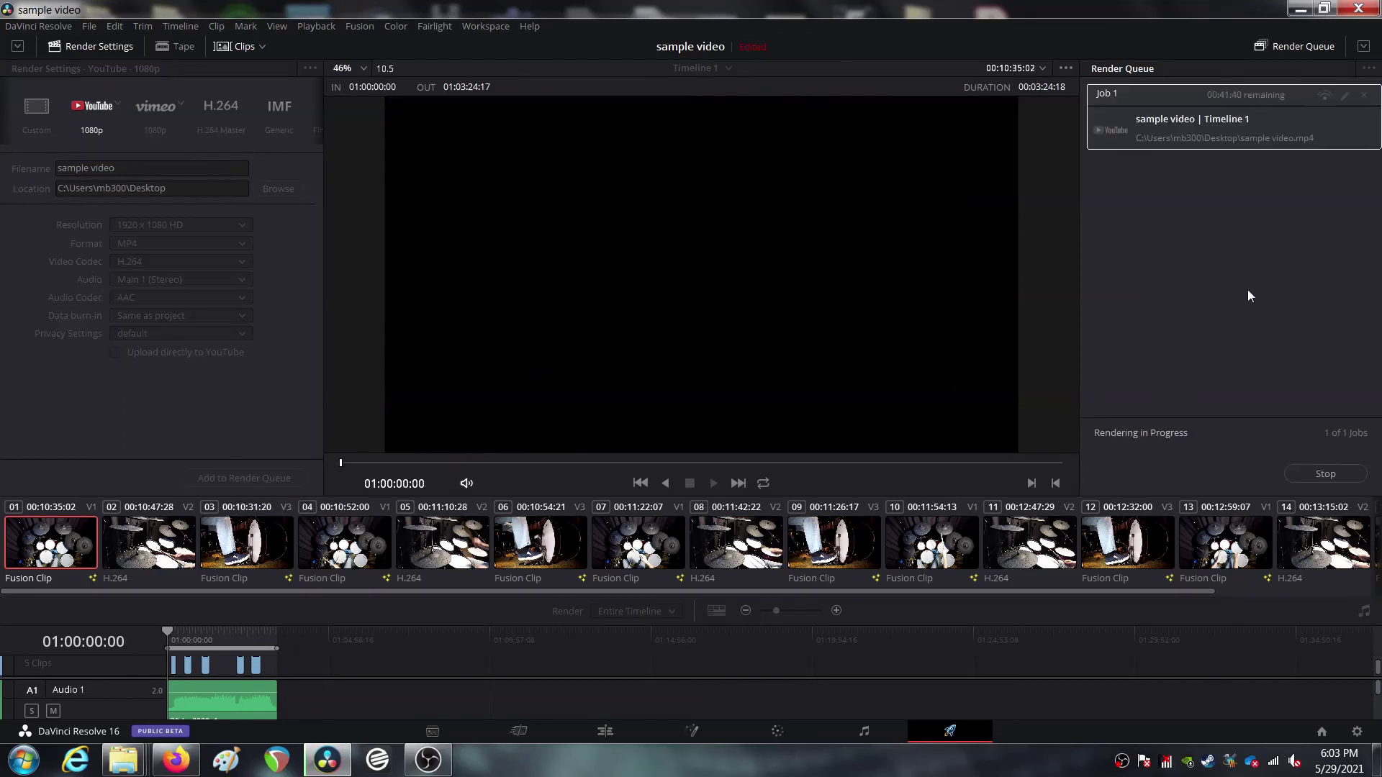